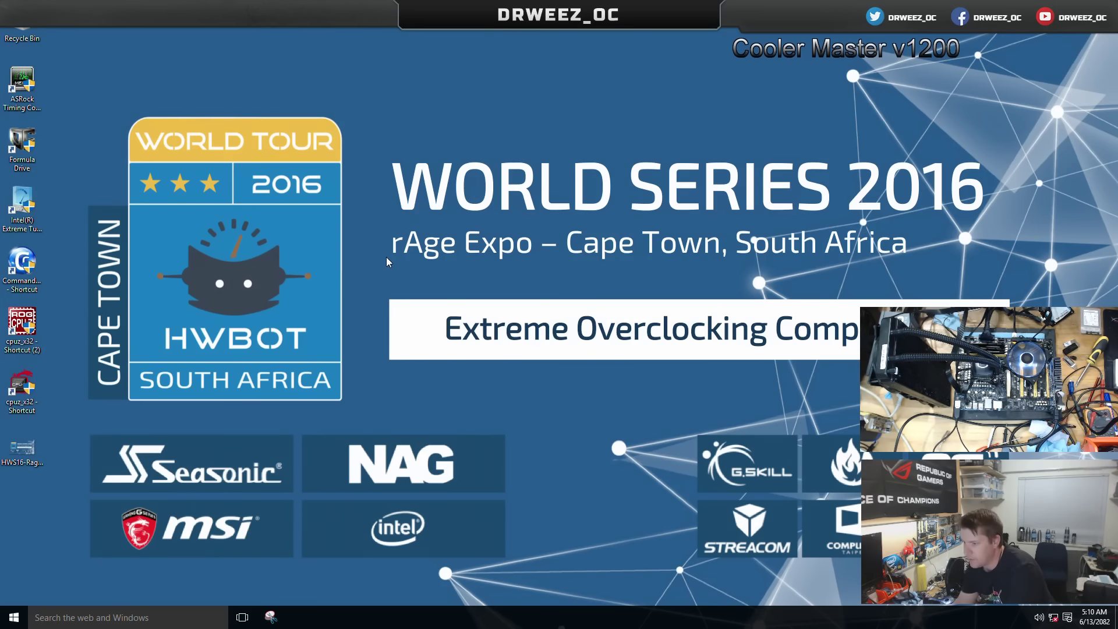
- Open CPU-Z, review the processor, memory, mainboard and cache details of the test system, and close it
{"action": "double_click", "coordinate": [21, 326]}
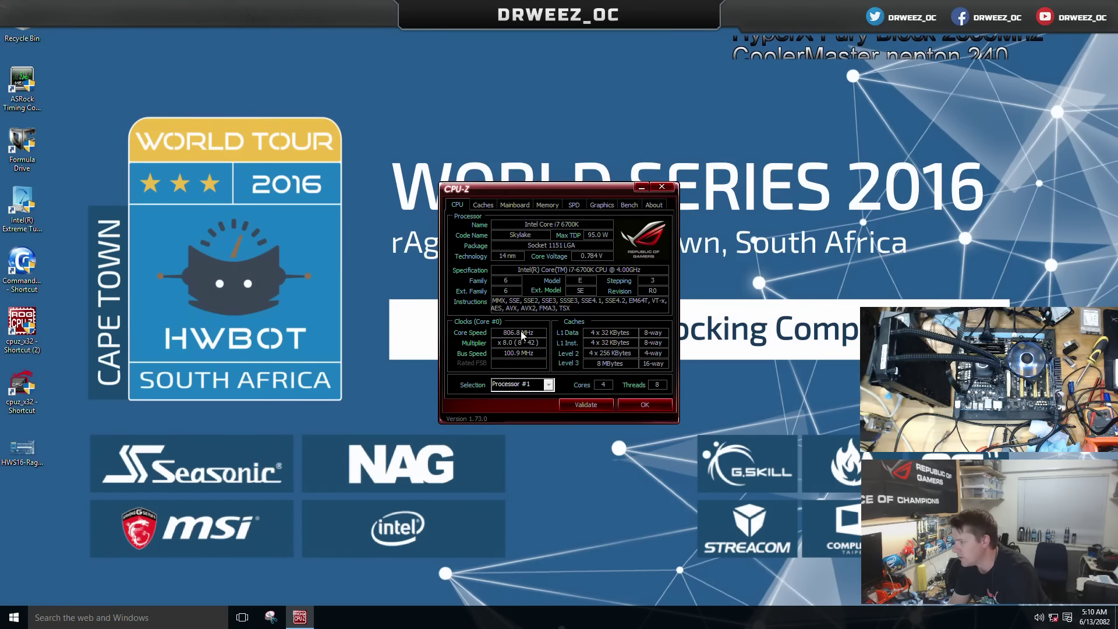
{"action": "left_click", "coordinate": [545, 204]}
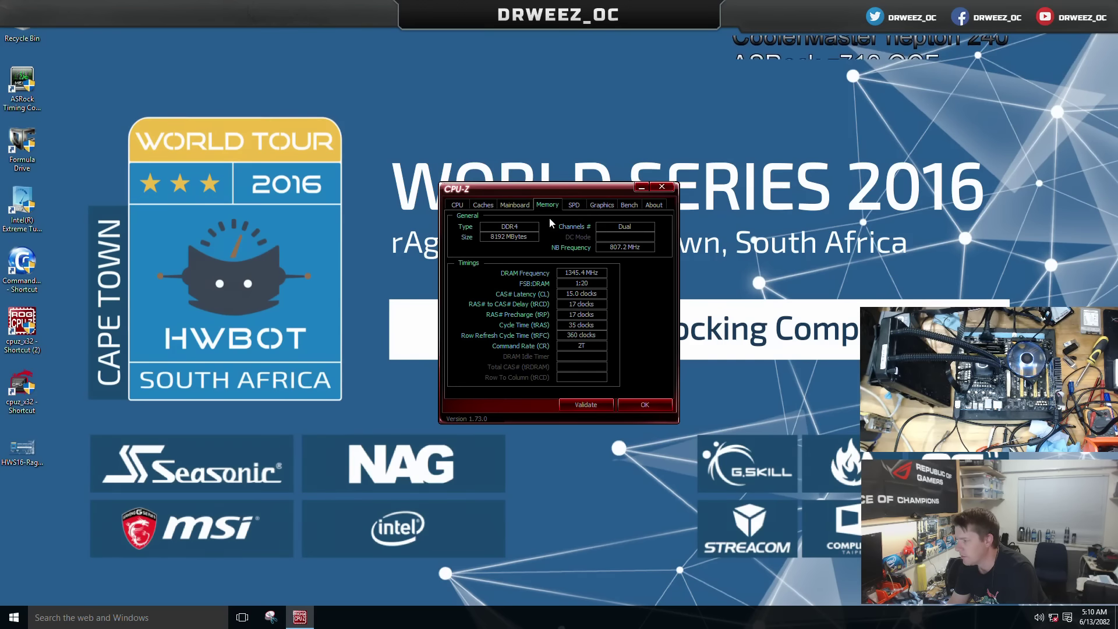
{"action": "left_click", "coordinate": [515, 204]}
{"action": "left_click", "coordinate": [483, 204]}
{"action": "left_click", "coordinate": [457, 205]}
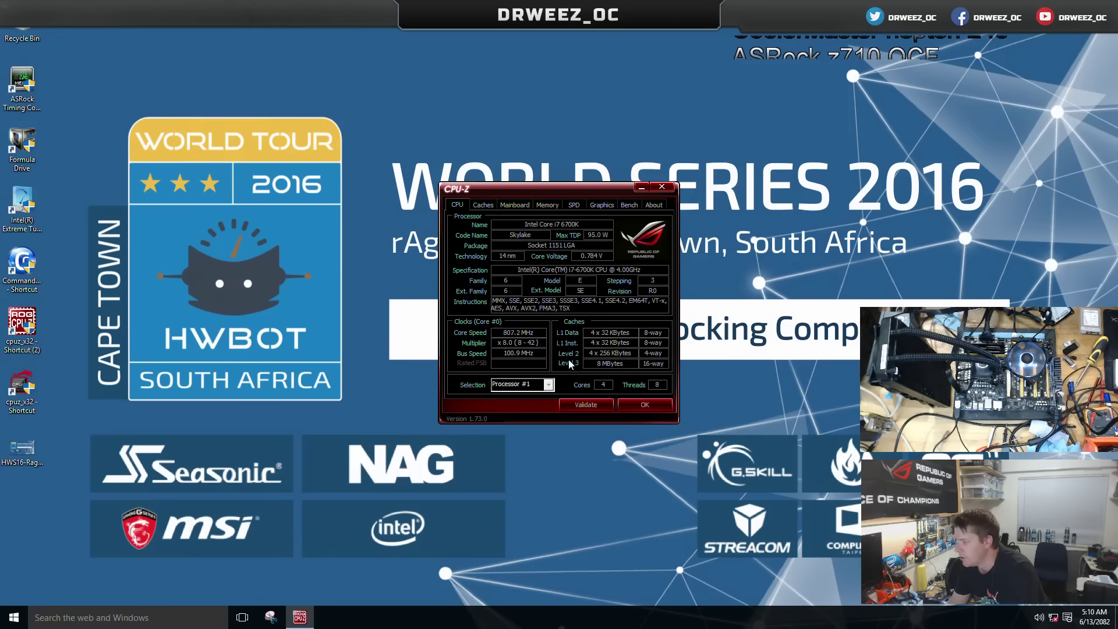
{"action": "left_click", "coordinate": [630, 403]}
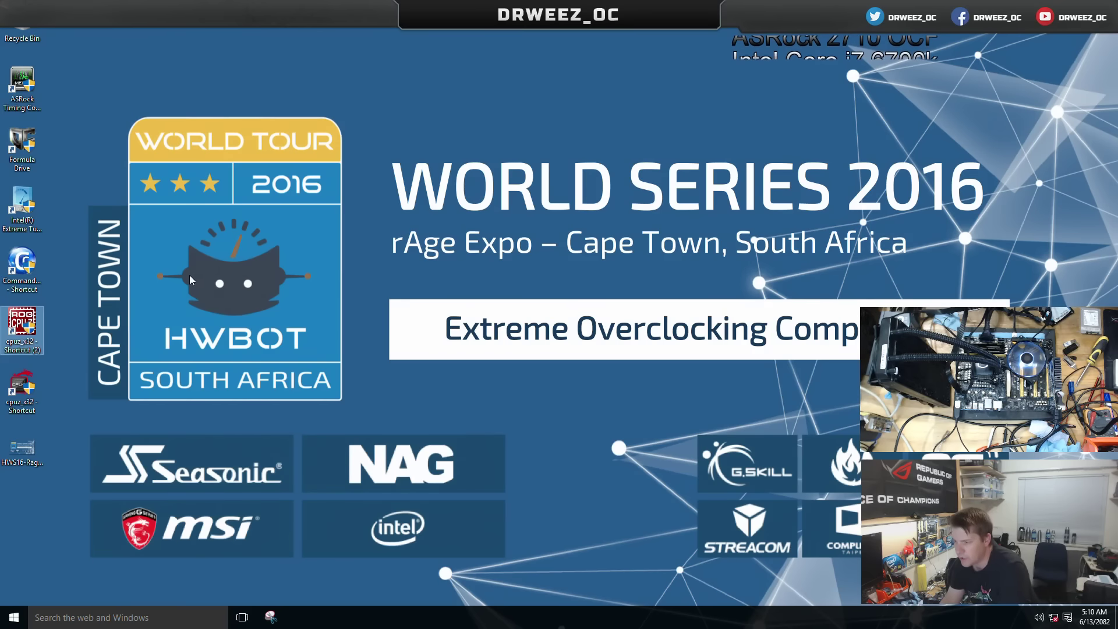
- Launch Intel Extreme Tuning Utility and run its benchmark at the current settings
{"action": "double_click", "coordinate": [24, 208]}
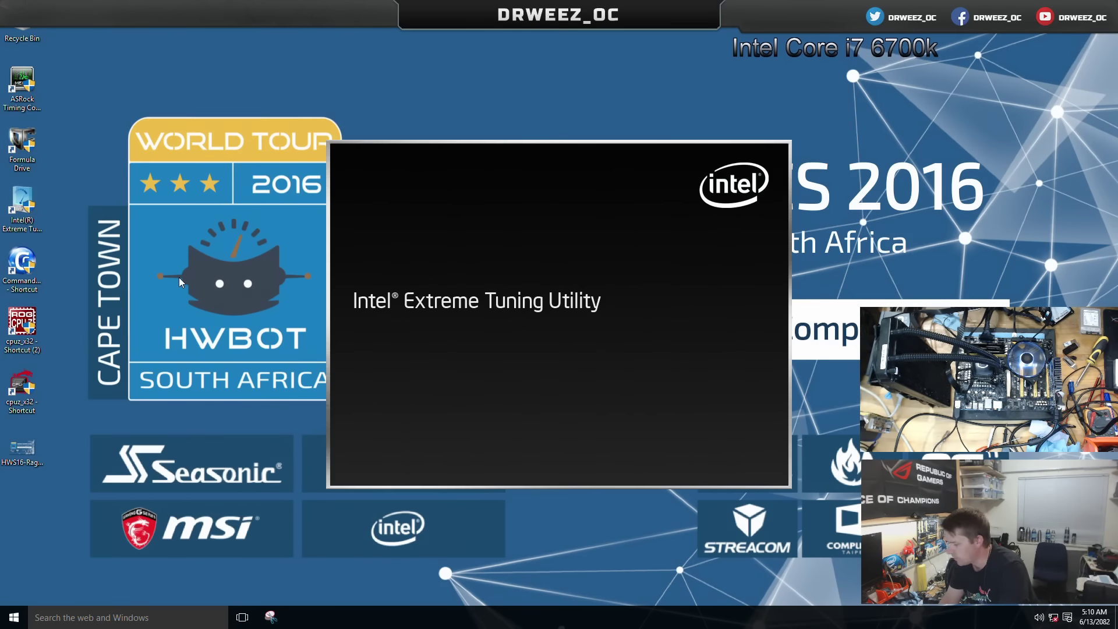
{"action": "left_click", "coordinate": [467, 339]}
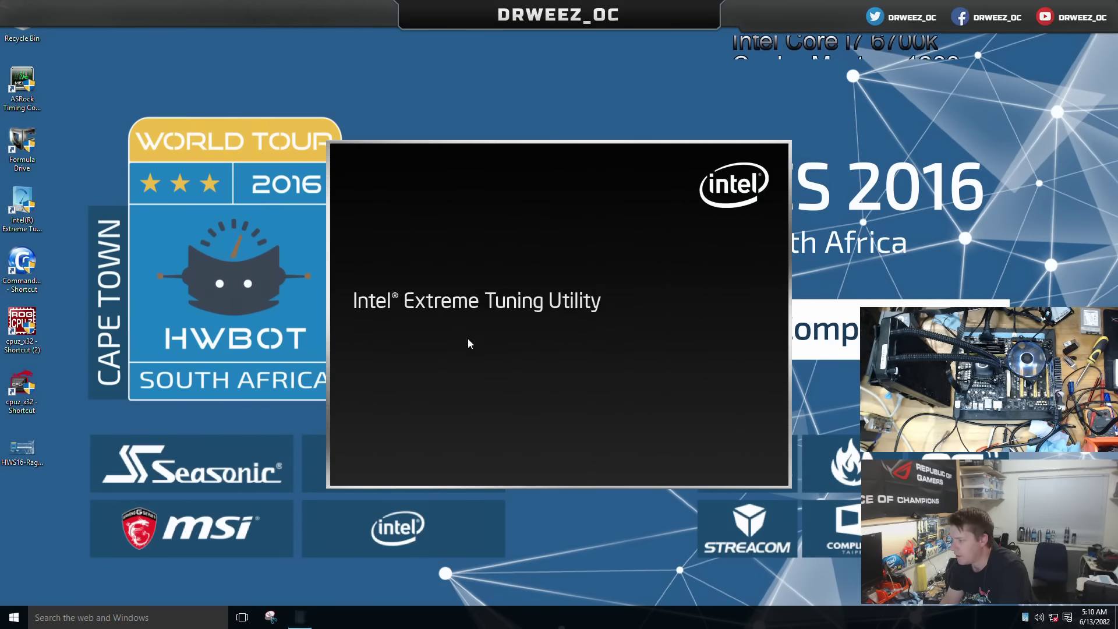
{"action": "left_click", "coordinate": [173, 211]}
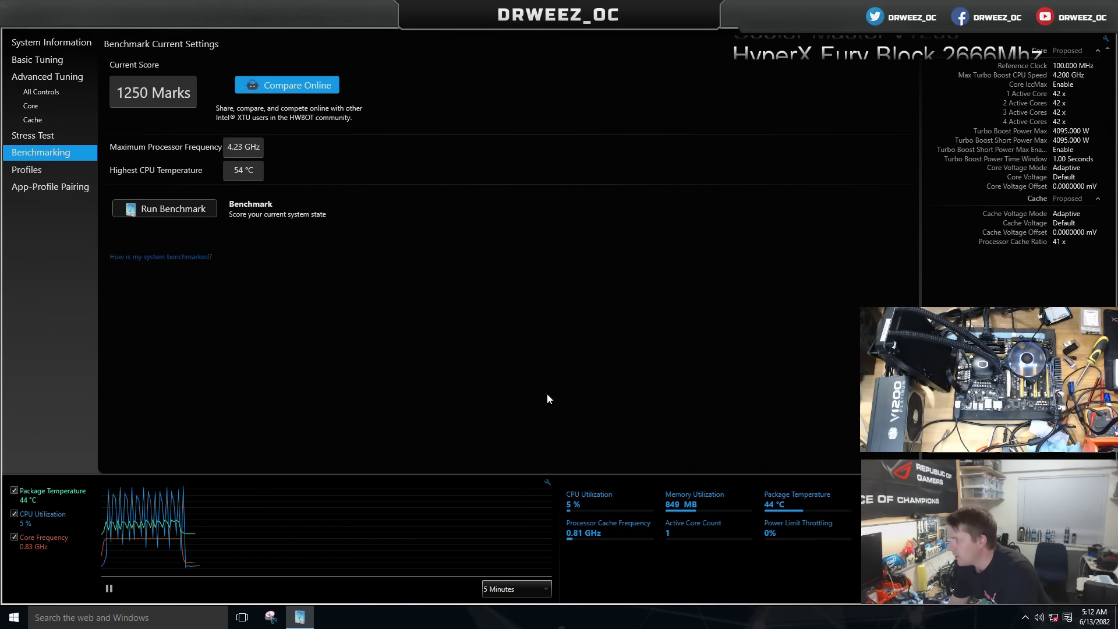
- Shrink the tuning utility window from full screen and create a new text document on the desktop
{"action": "key", "text": "super+Down"}
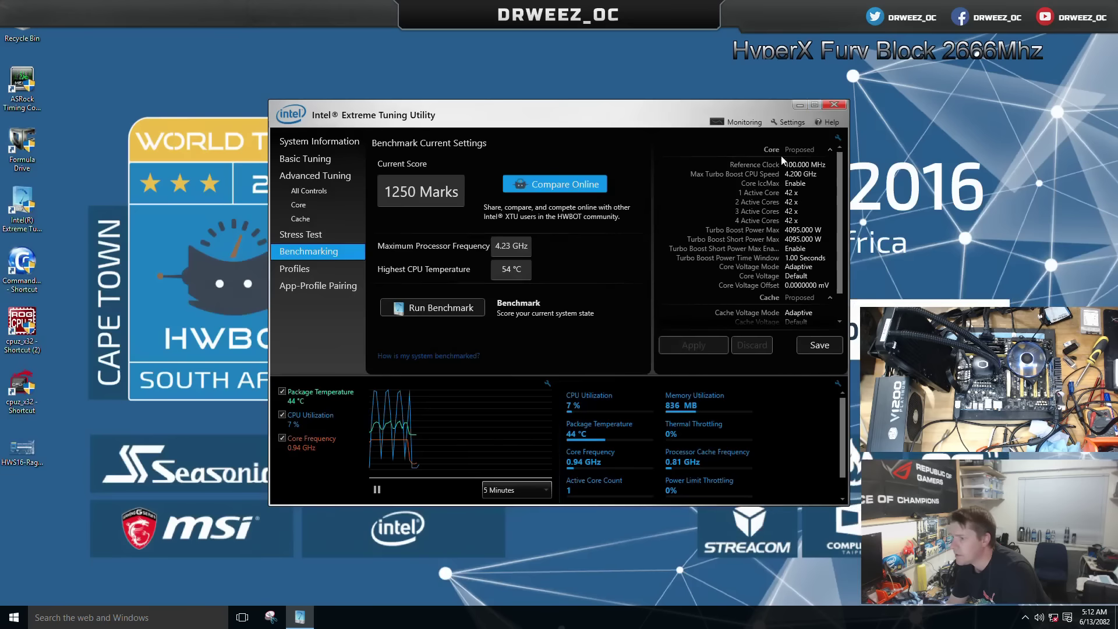
{"action": "right_click", "coordinate": [372, 42]}
{"action": "mouse_move", "coordinate": [449, 140]}
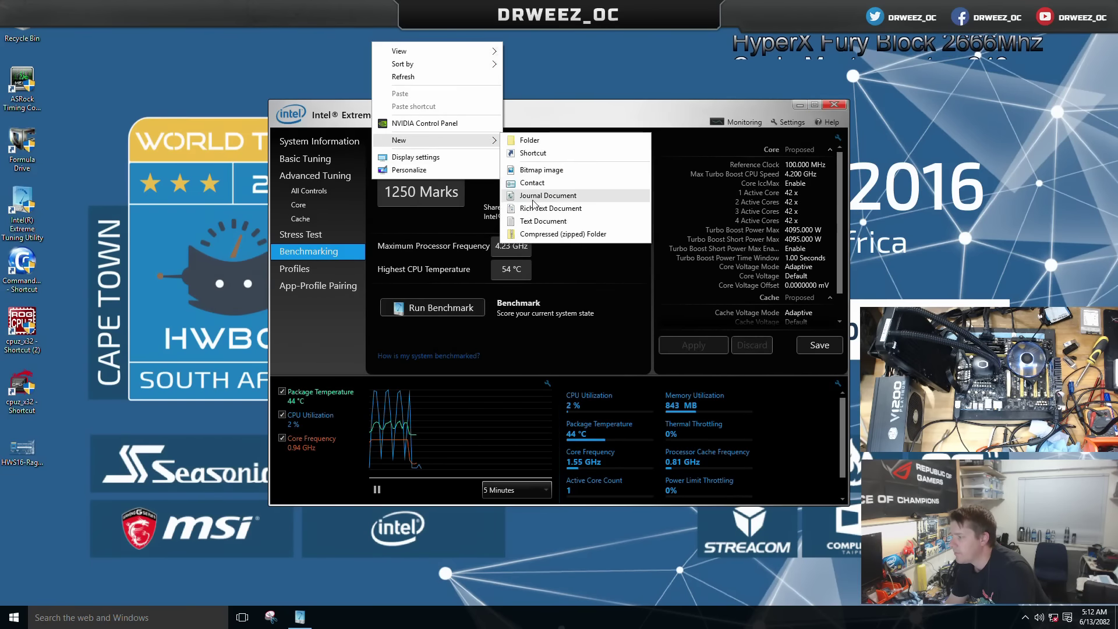
{"action": "left_click", "coordinate": [543, 221]}
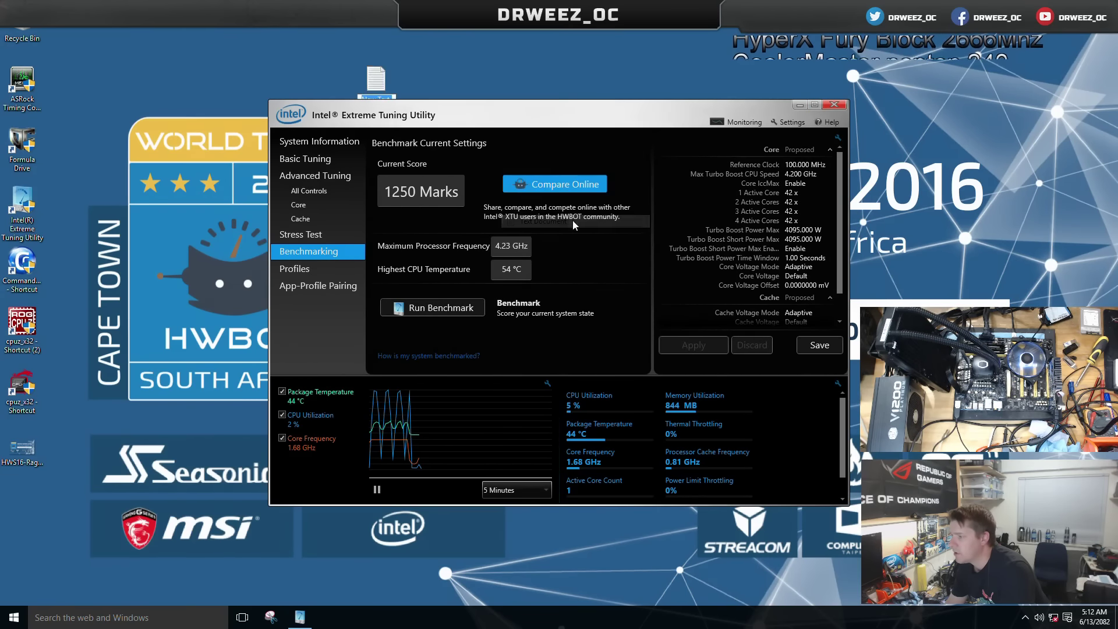
- Write a helpful tips heading and "1) always test before you start" in the new text document, saving it on closing
{"action": "double_click", "coordinate": [375, 83]}
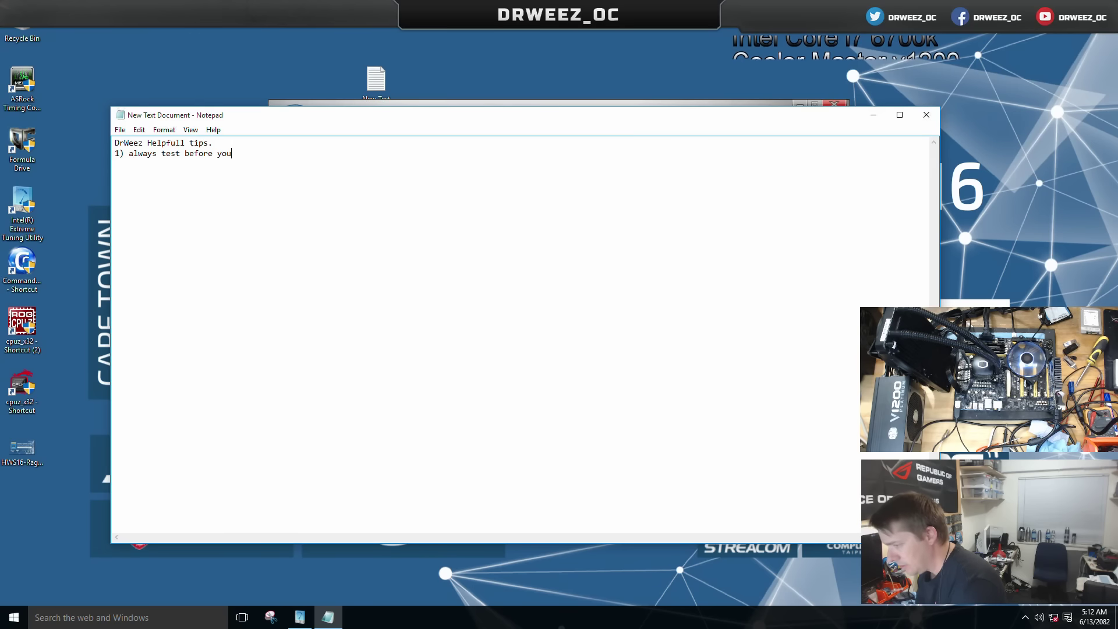
{"action": "type", "text": "rt"}
{"action": "key", "text": "Return"}
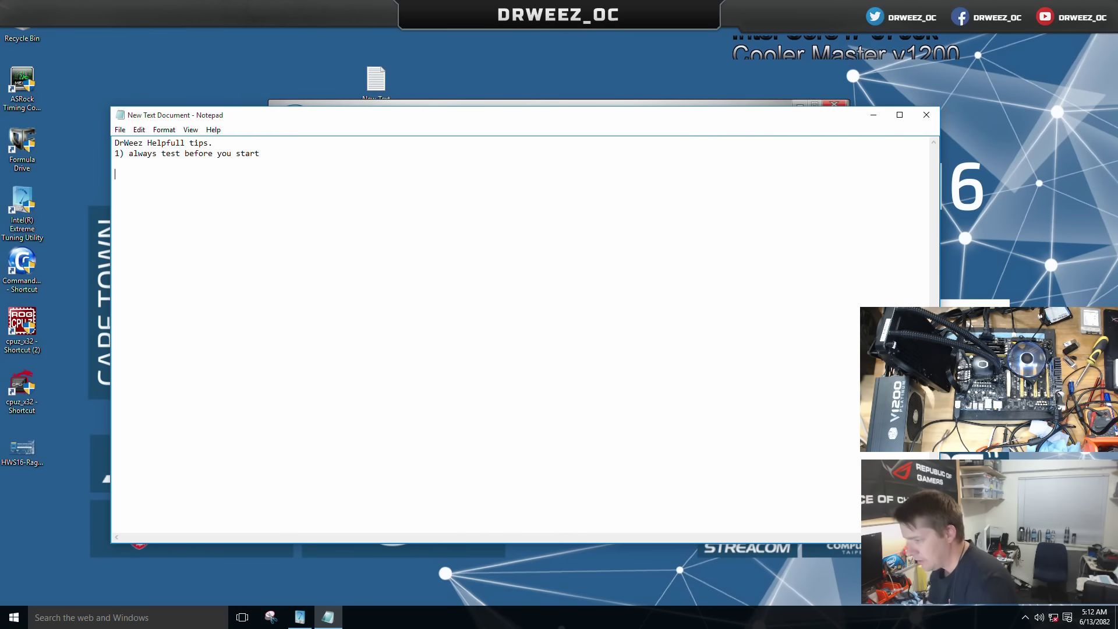
{"action": "left_click", "coordinate": [926, 114]}
{"action": "left_click", "coordinate": [546, 321]}
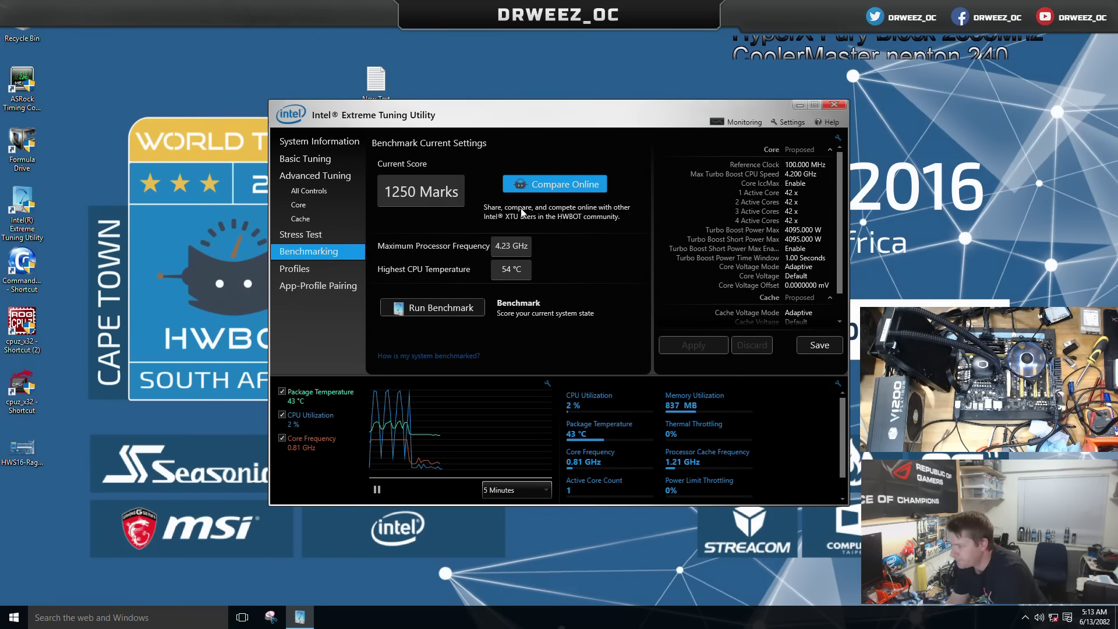
- Move the tuning utility window aside on the desktop and maximize it
{"action": "left_click_drag", "start_coordinate": [641, 111], "coordinate": [847, 68]}
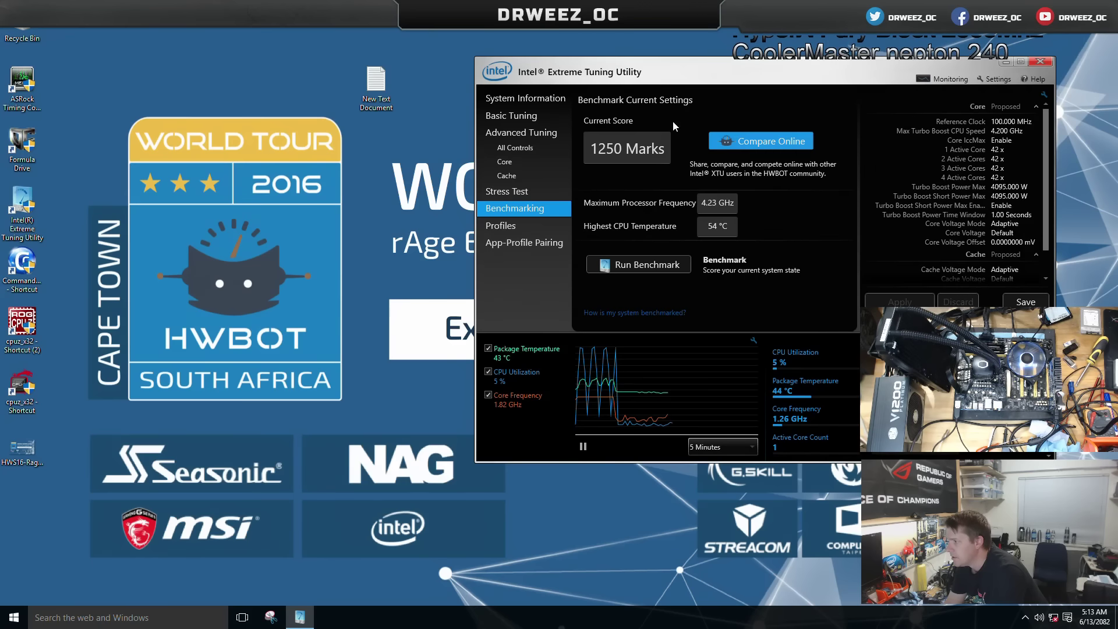
{"action": "left_click_drag", "start_coordinate": [815, 78], "coordinate": [727, 88]}
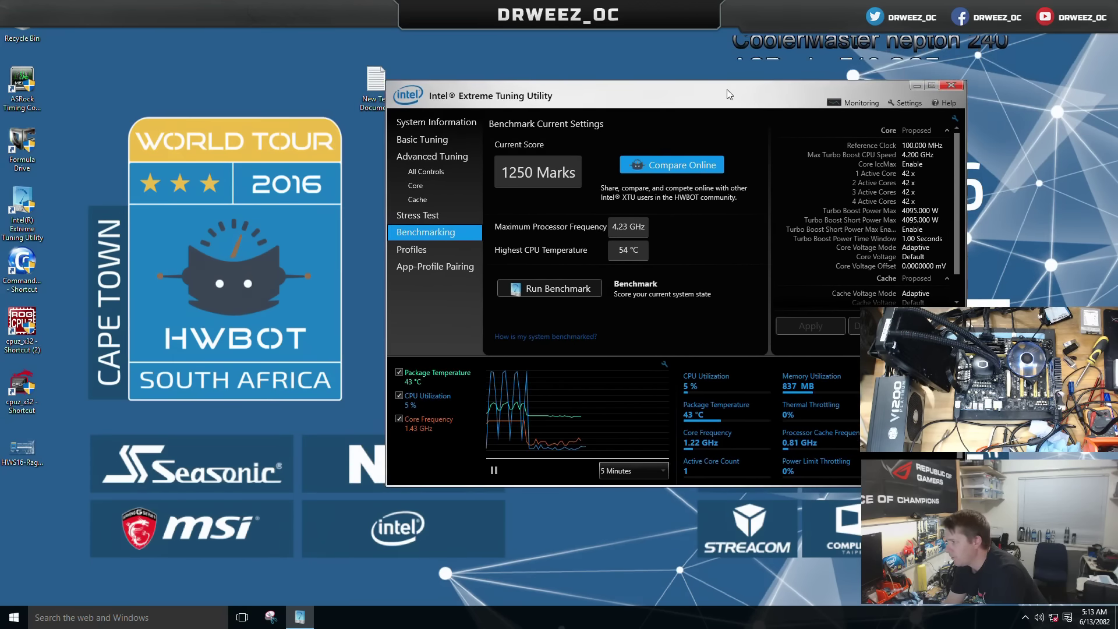
{"action": "double_click", "coordinate": [728, 89]}
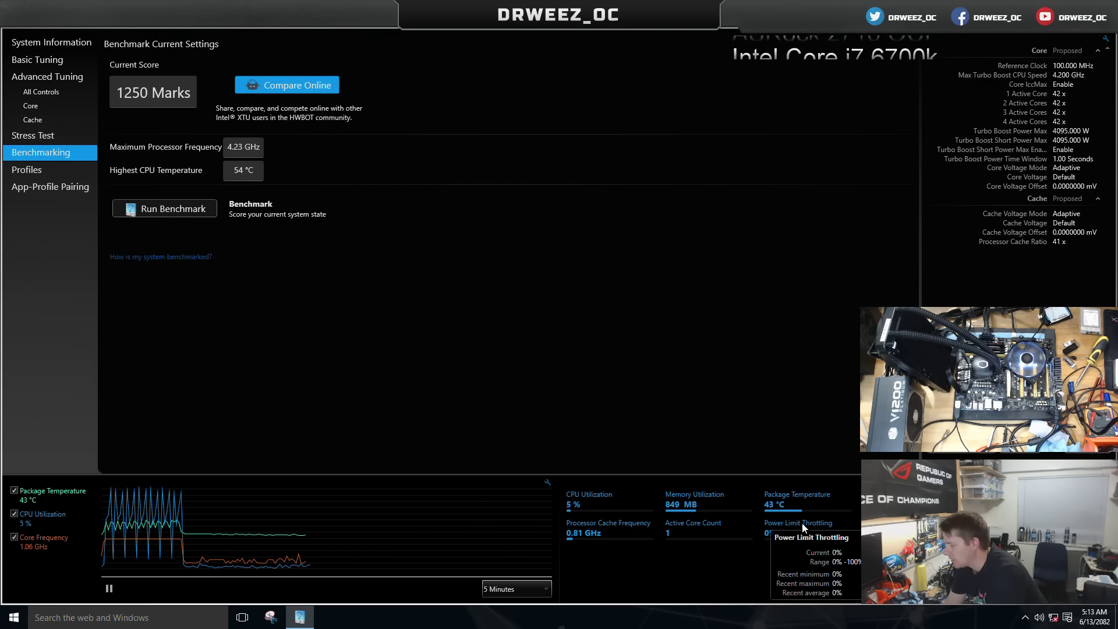
- Turn off the Power Limit, Current Limit and Motherboard VR Thermal Throttling entries in the system monitors configuration
{"action": "left_click", "coordinate": [547, 482]}
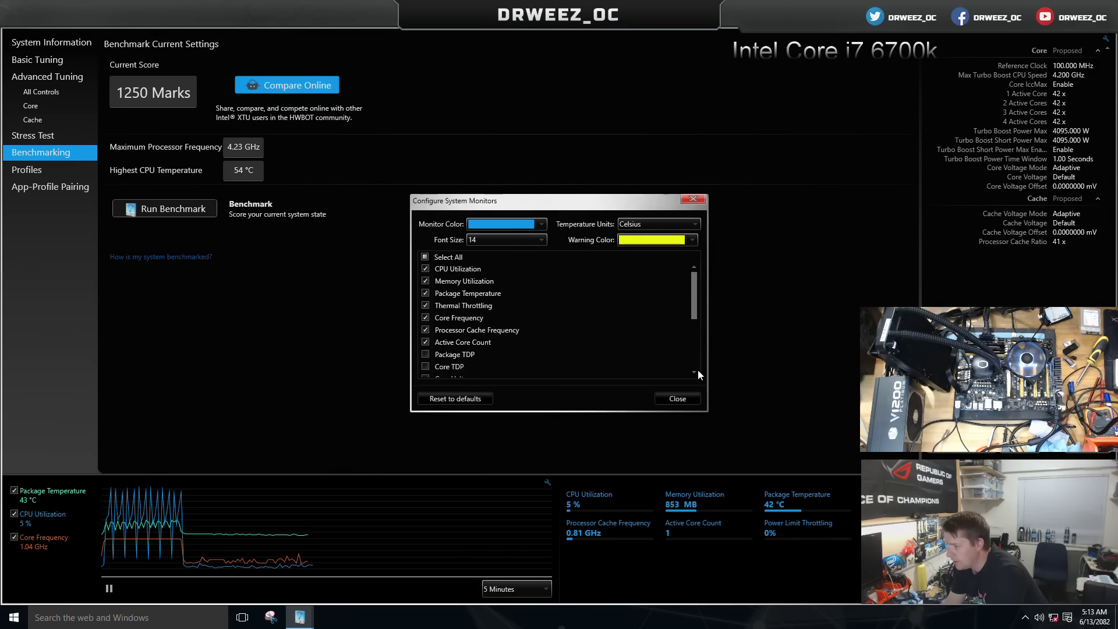
{"action": "left_click_drag", "start_coordinate": [696, 284], "coordinate": [691, 347]}
{"action": "left_click", "coordinate": [425, 311]}
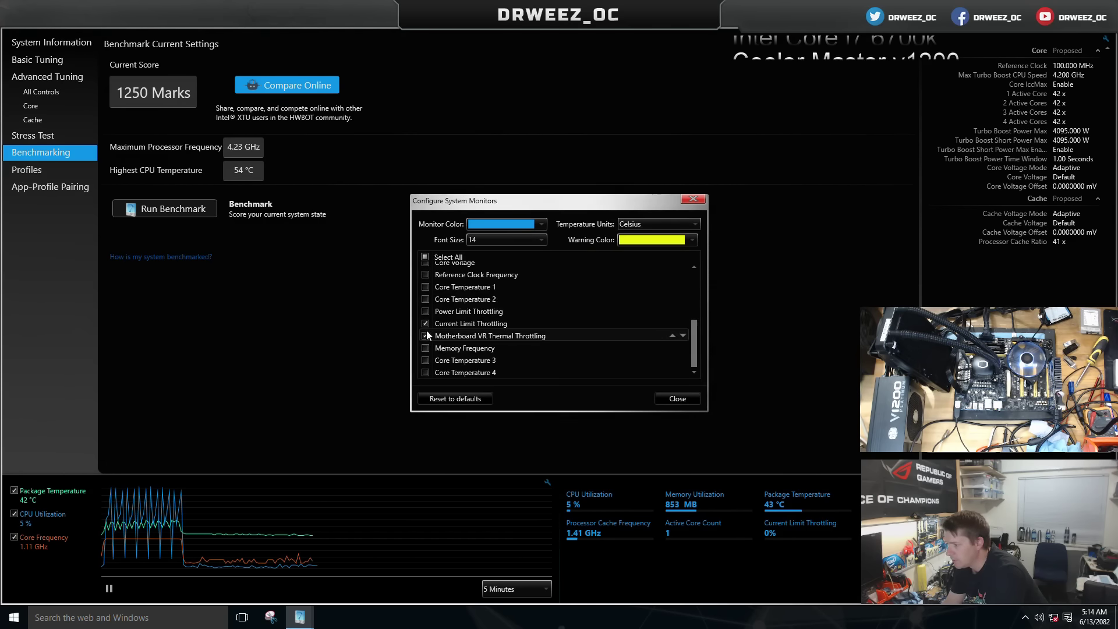
{"action": "left_click", "coordinate": [425, 323]}
{"action": "left_click", "coordinate": [426, 335]}
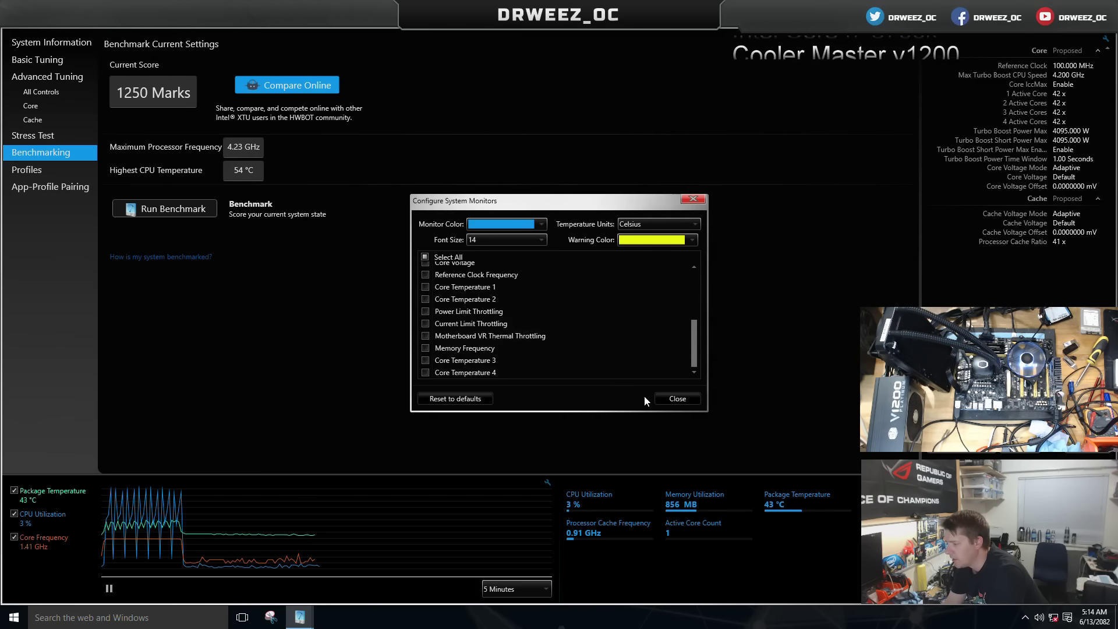
{"action": "left_click", "coordinate": [673, 400]}
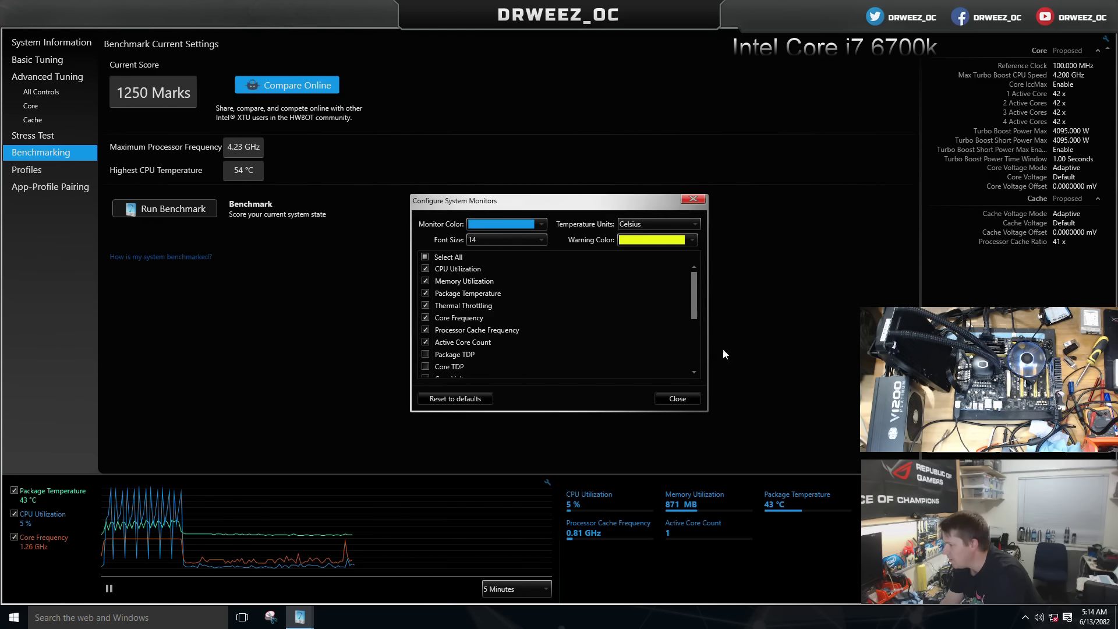
- Enable the Power Limit Throttling, Current Limit Throttling and Motherboard VR Thermal Throttling system monitors and close the configuration
{"action": "left_click_drag", "start_coordinate": [695, 289], "coordinate": [696, 329]}
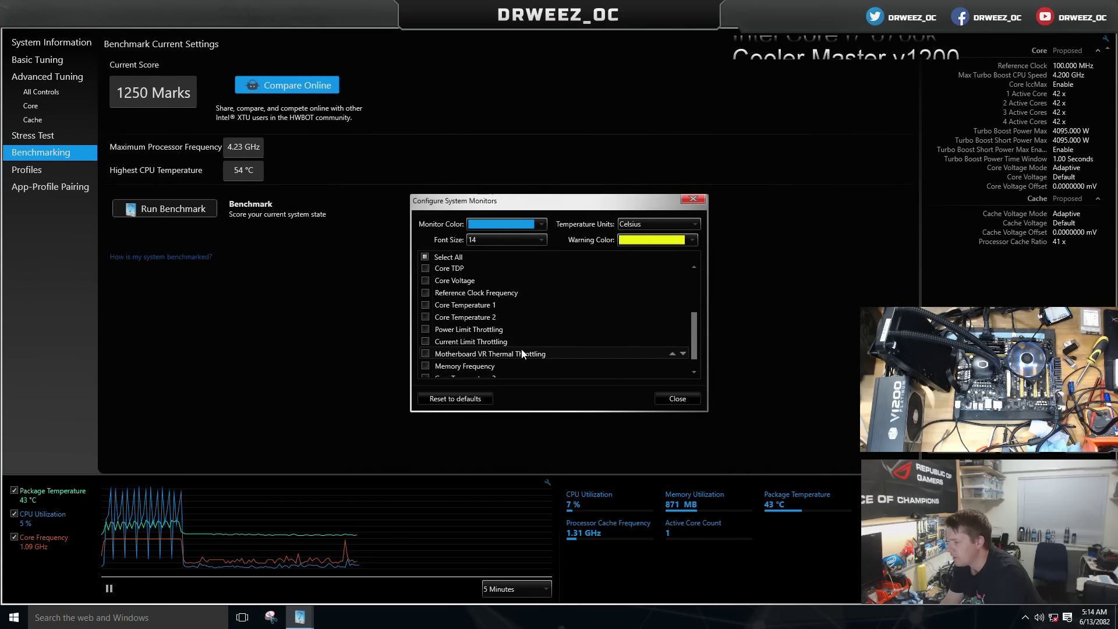
{"action": "left_click", "coordinate": [426, 329]}
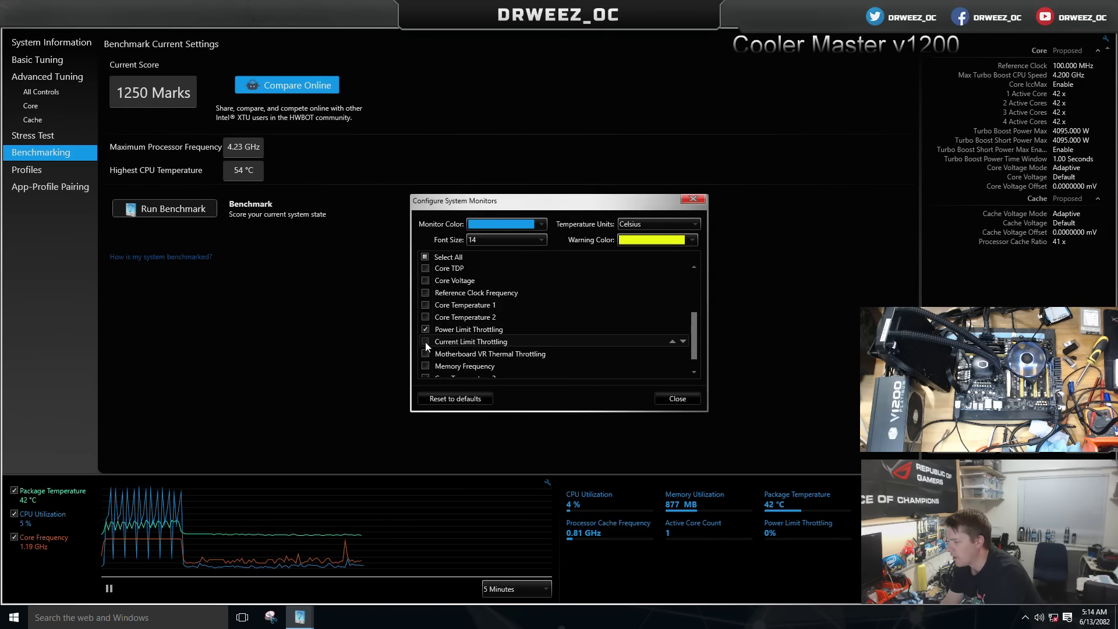
{"action": "left_click", "coordinate": [425, 354]}
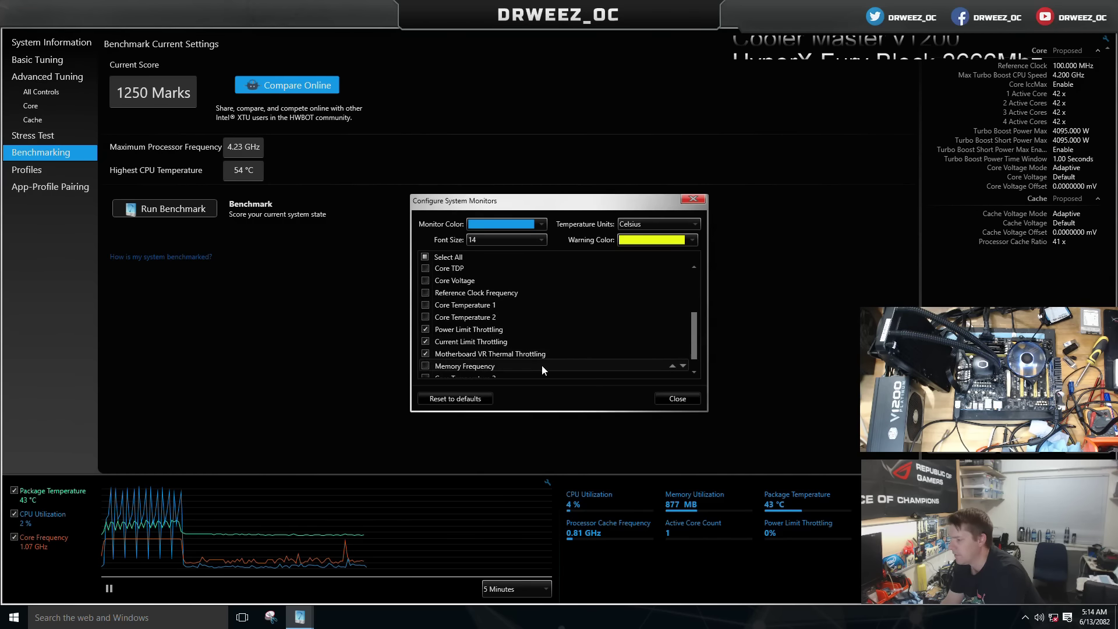
{"action": "scroll", "coordinate": [692, 330], "scroll_direction": "down", "scroll_amount": 2}
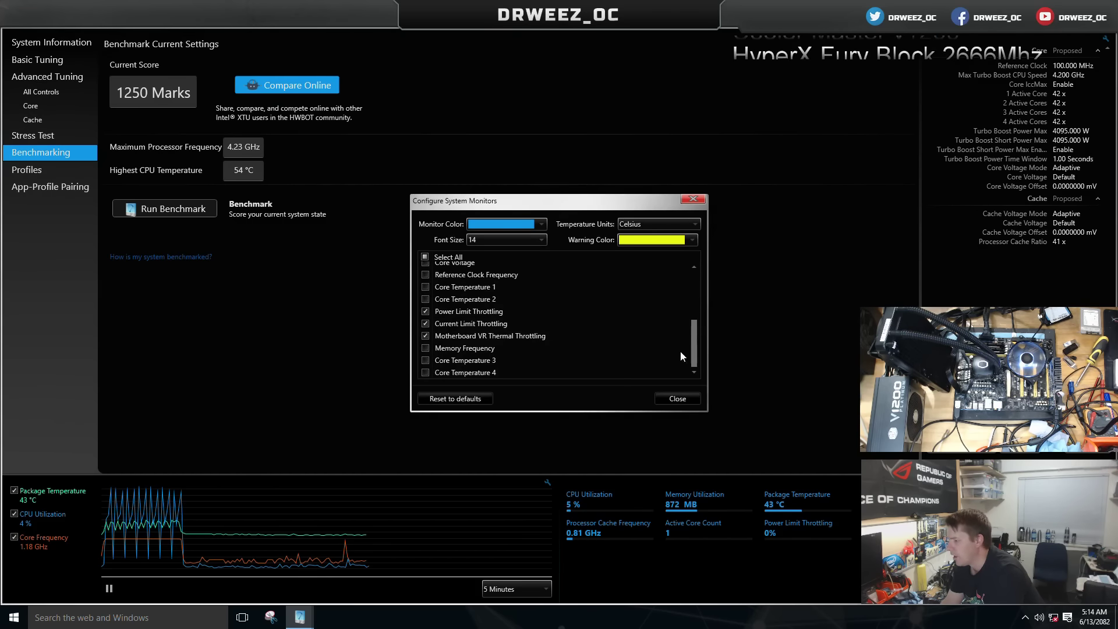
{"action": "left_click", "coordinate": [661, 398]}
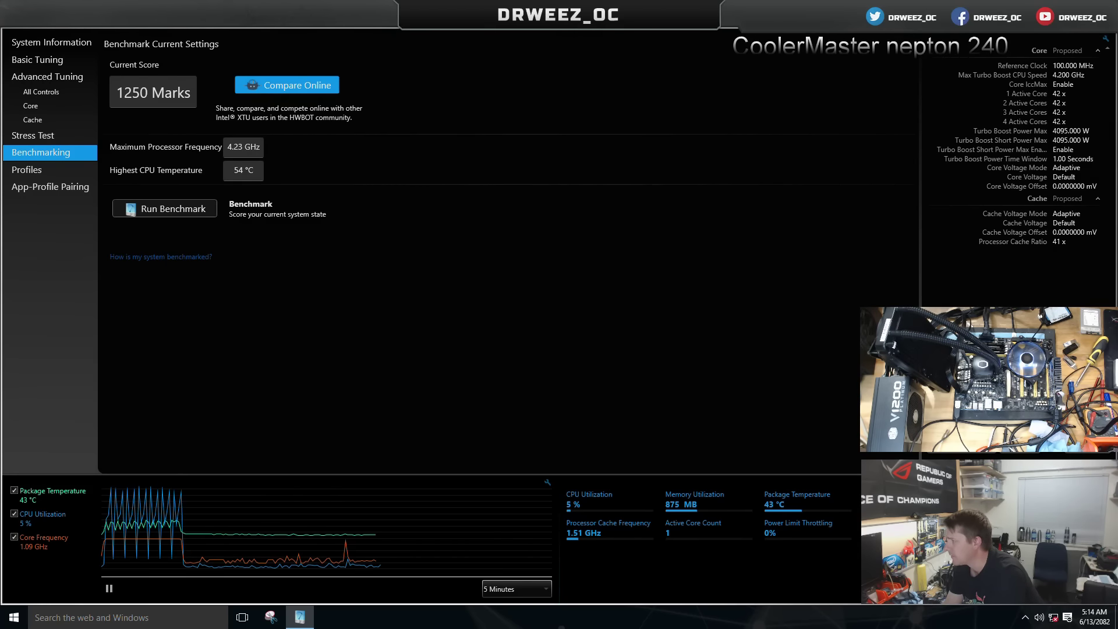
- Add the line "2) enable XTU details" to the tips text document on the desktop, then save and close it
{"action": "key", "text": "super+d"}
{"action": "double_click", "coordinate": [376, 87]}
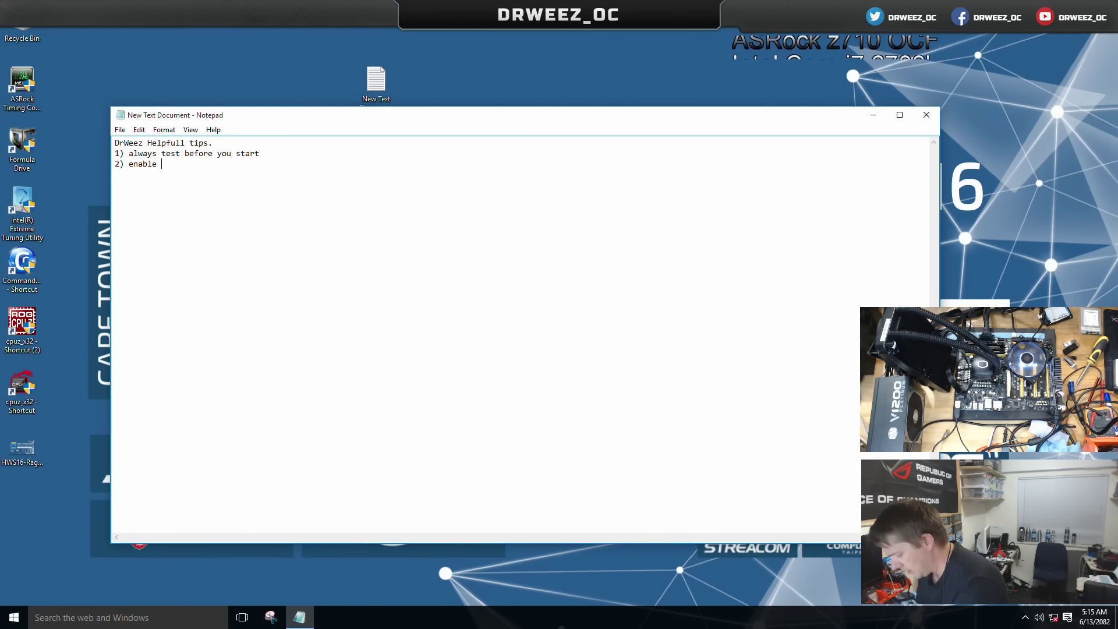
{"action": "type", "text": "detail"}
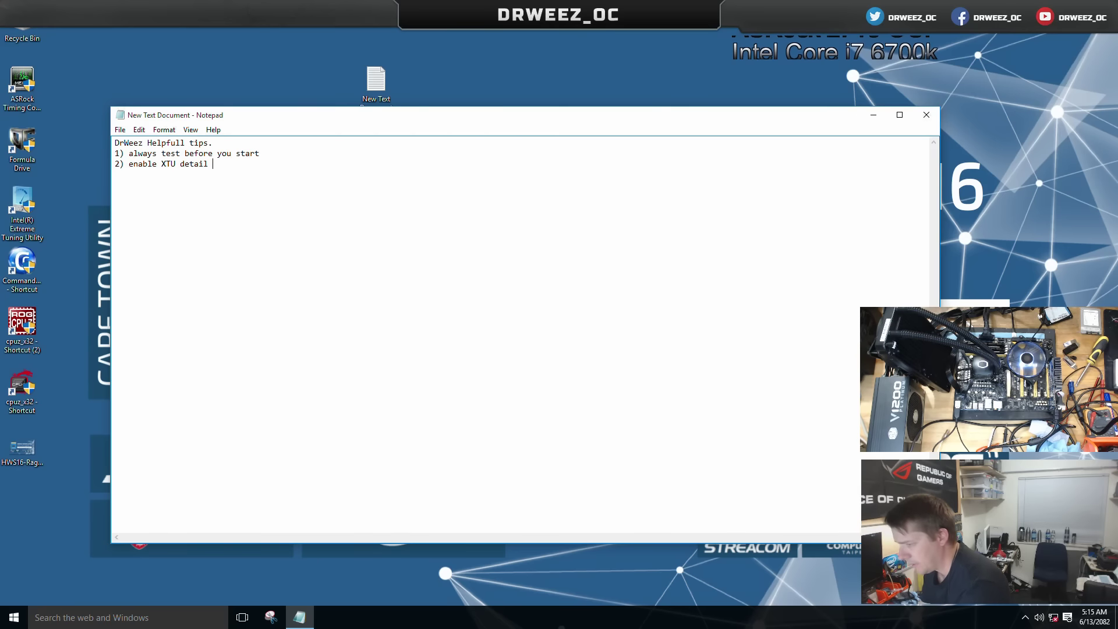
{"action": "key", "text": "BackSpace"}
{"action": "type", "text": "s"}
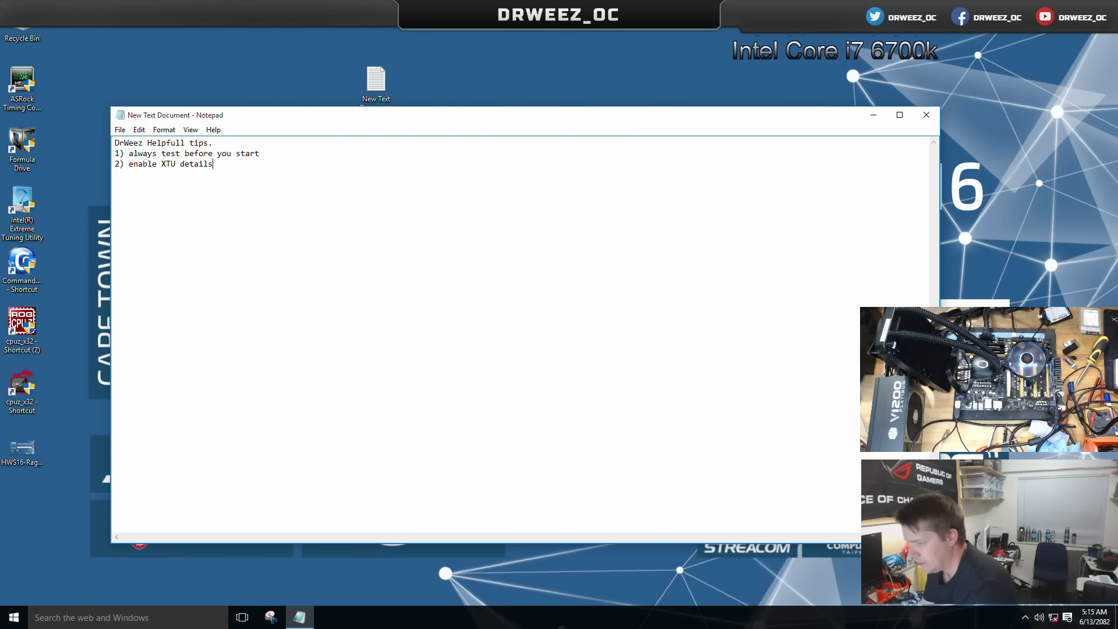
{"action": "left_click", "coordinate": [926, 115]}
{"action": "left_click", "coordinate": [535, 322]}
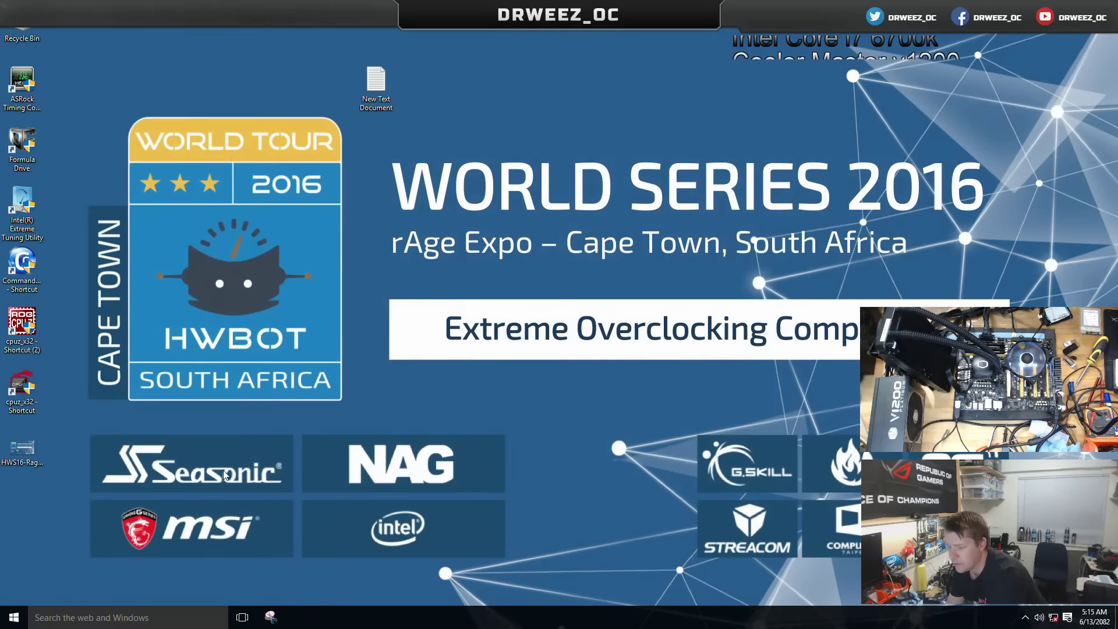
- Restart the computer from Windows
{"action": "left_click", "coordinate": [14, 617]}
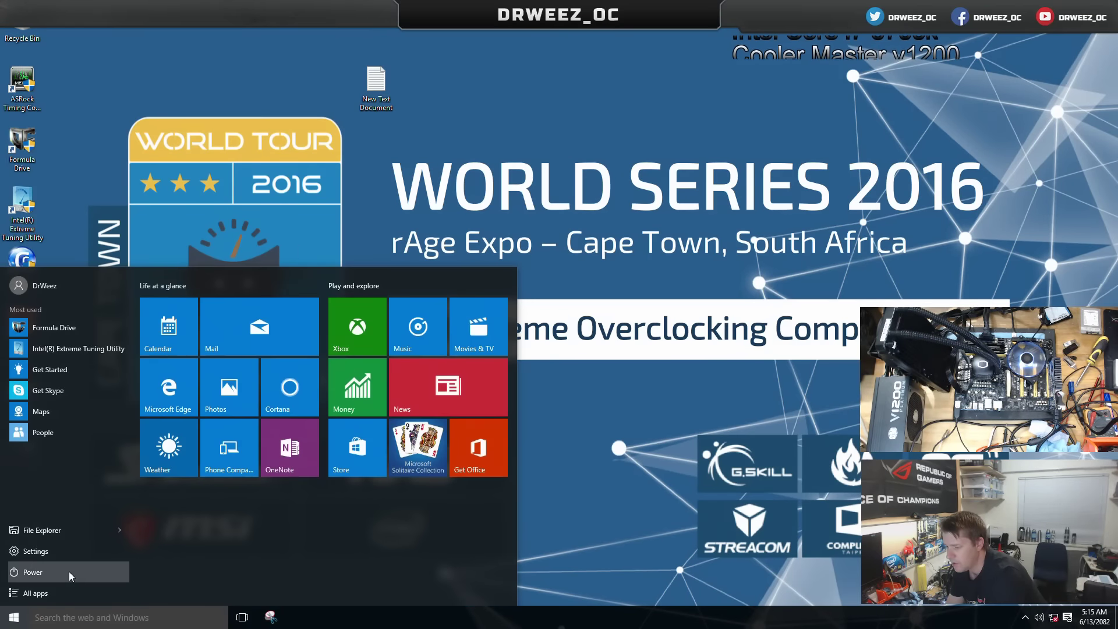
{"action": "left_click", "coordinate": [66, 572]}
{"action": "left_click", "coordinate": [68, 550]}
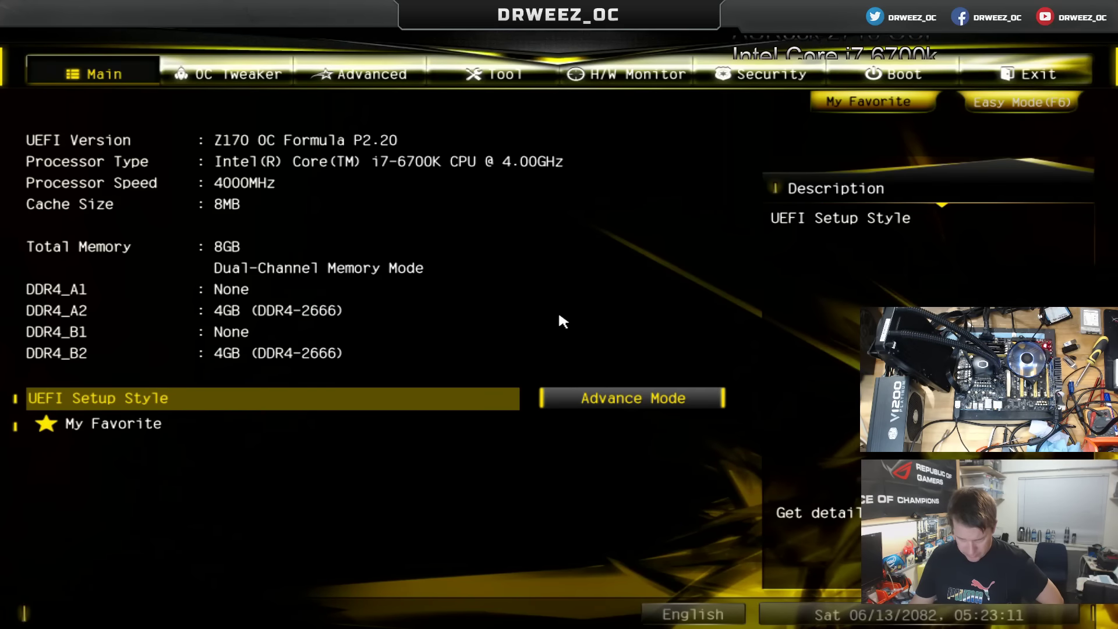
- Set the fixed CPU Vcore voltage to 1.400 V in the UEFI's OC Tweaker voltage configuration
{"action": "key", "text": "Right"}
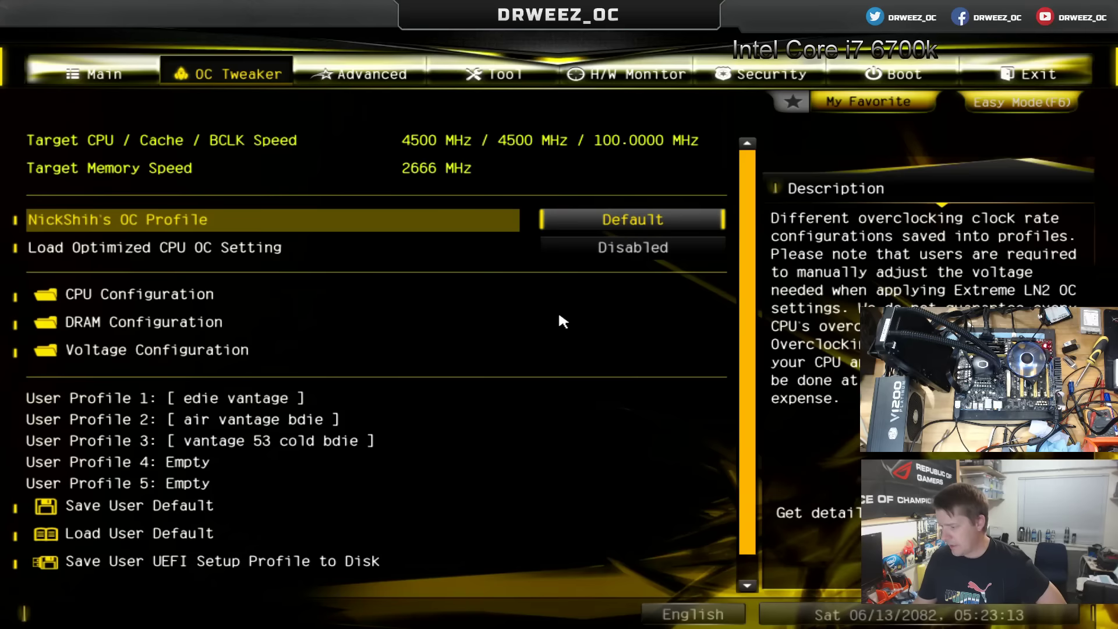
{"action": "key", "text": "Right"}
{"action": "key", "text": "Left"}
{"action": "key", "text": "Down"}
{"action": "key", "text": "Down"}
{"action": "key", "text": "Down"}
{"action": "key", "text": "Down"}
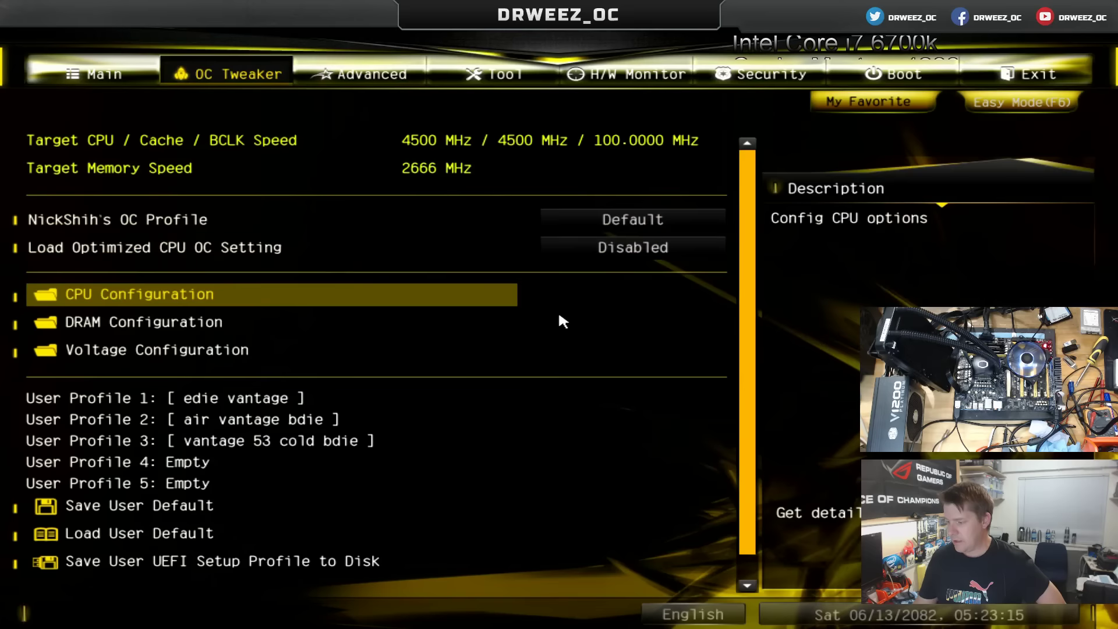
{"action": "key", "text": "Return"}
{"action": "key", "text": "Down"}
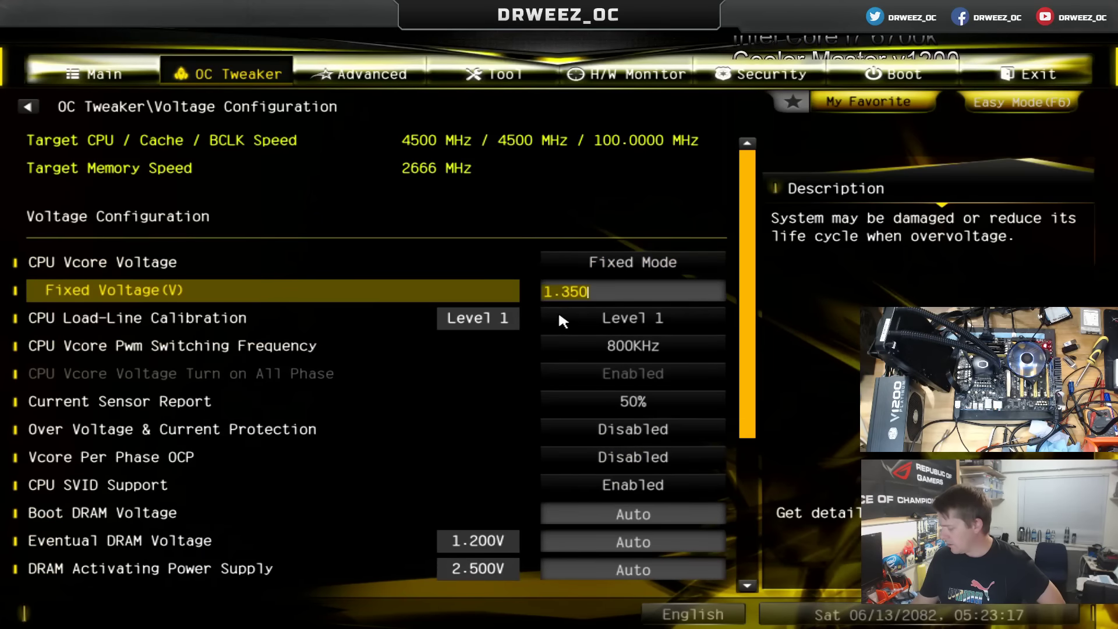
{"action": "key", "text": "BackSpace"}
{"action": "key", "text": "BackSpace"}
{"action": "key", "text": "BackSpace"}
{"action": "type", "text": "400"}
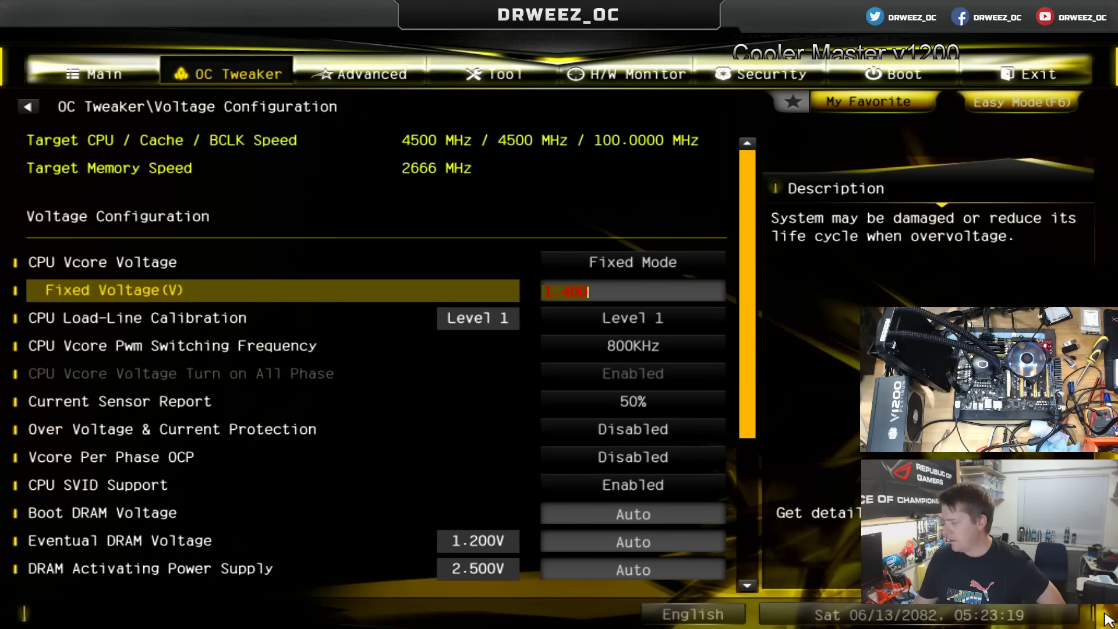
- Set the all-core CPU ratio to 48 in the CPU configuration, then save the UEFI changes and restart
{"action": "key", "text": "Right"}
{"action": "key", "text": "Down"}
{"action": "key", "text": "Down"}
{"action": "key", "text": "Left"}
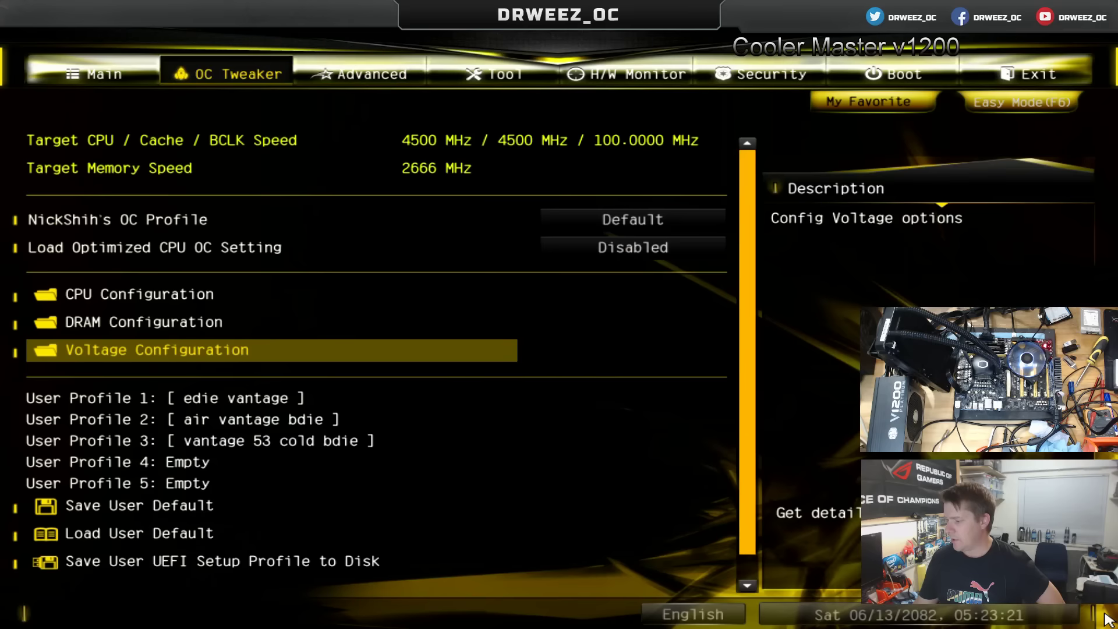
{"action": "key", "text": "Up"}
{"action": "key", "text": "Return"}
{"action": "key", "text": "Down"}
{"action": "key", "text": "BackSpace"}
{"action": "type", "text": "8"}
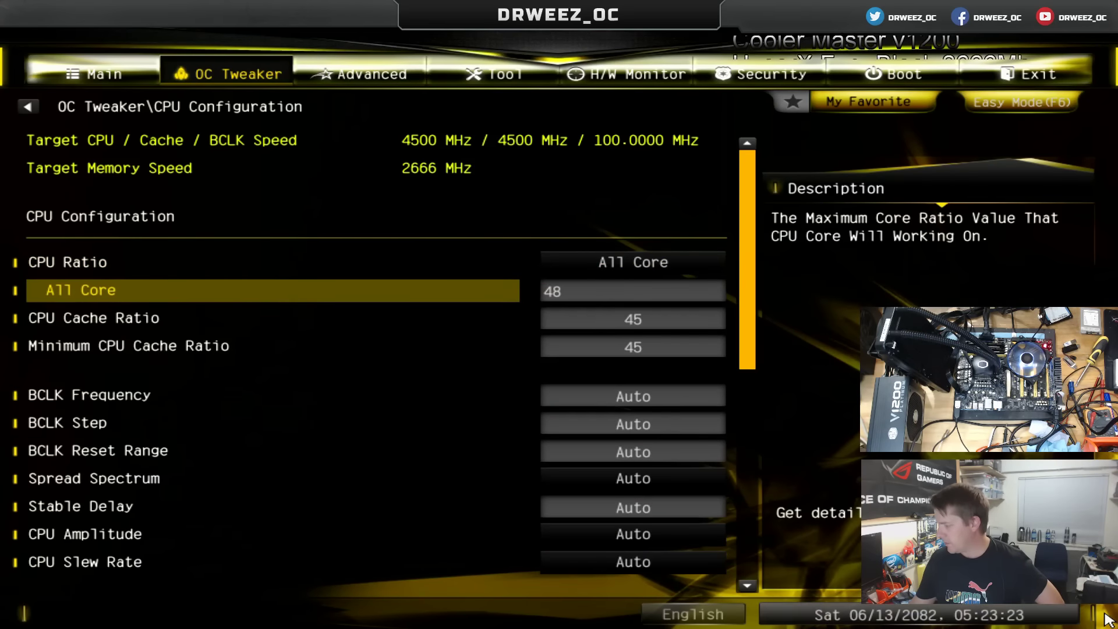
{"action": "key", "text": "Return"}
{"action": "key", "text": "Down"}
{"action": "key", "text": "Up"}
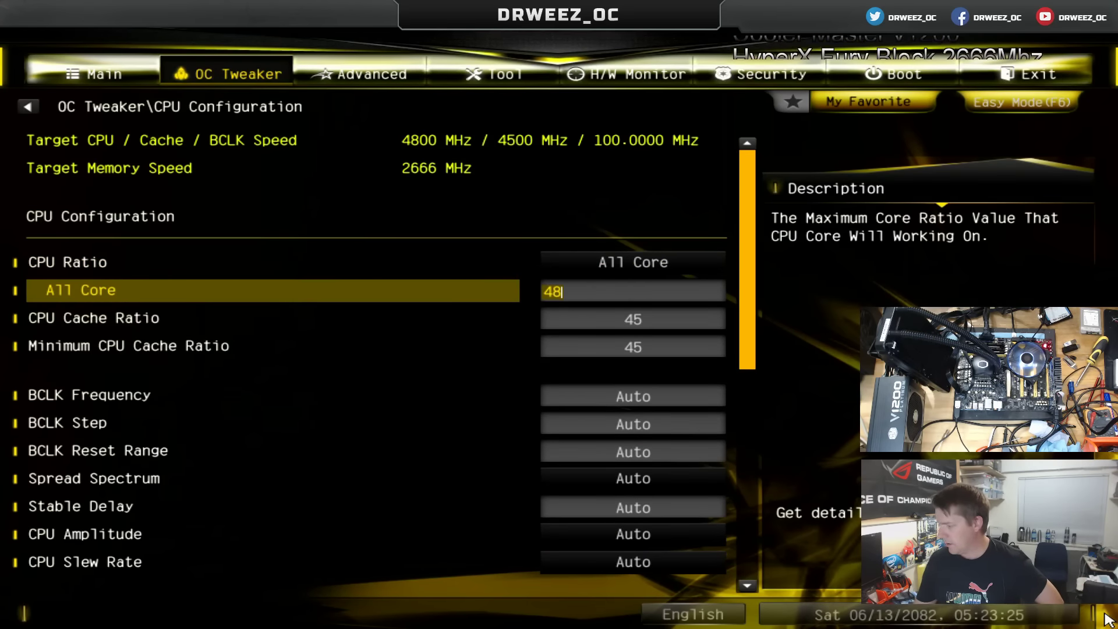
{"action": "key", "text": "F10"}
{"action": "key", "text": "Return"}
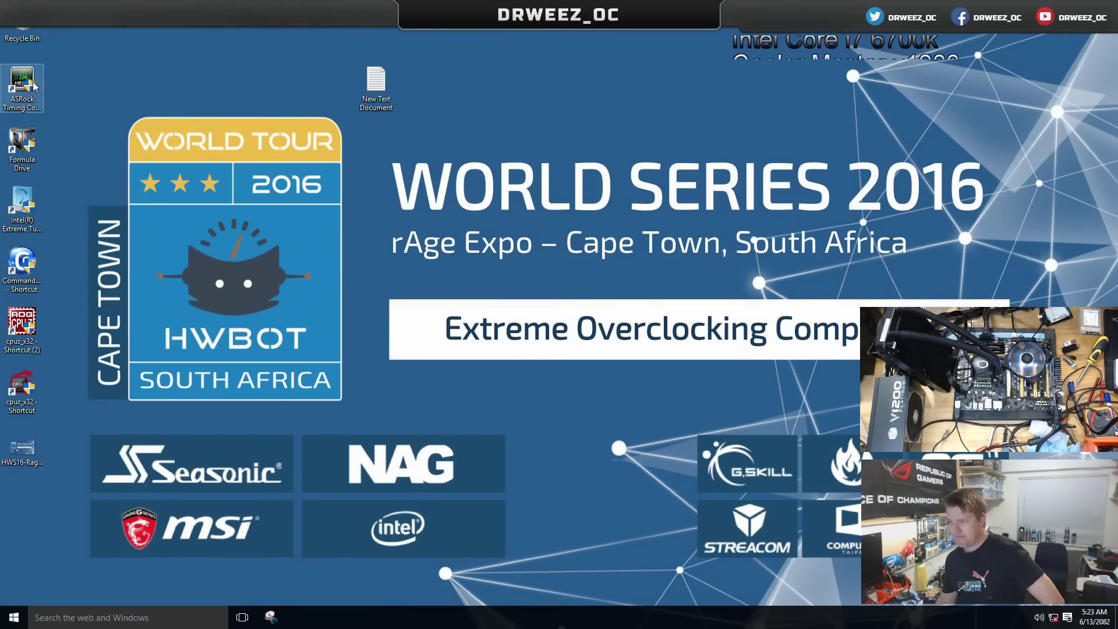
- Check the processor and memory frequencies in CPU-Z, then close it
{"action": "double_click", "coordinate": [18, 342]}
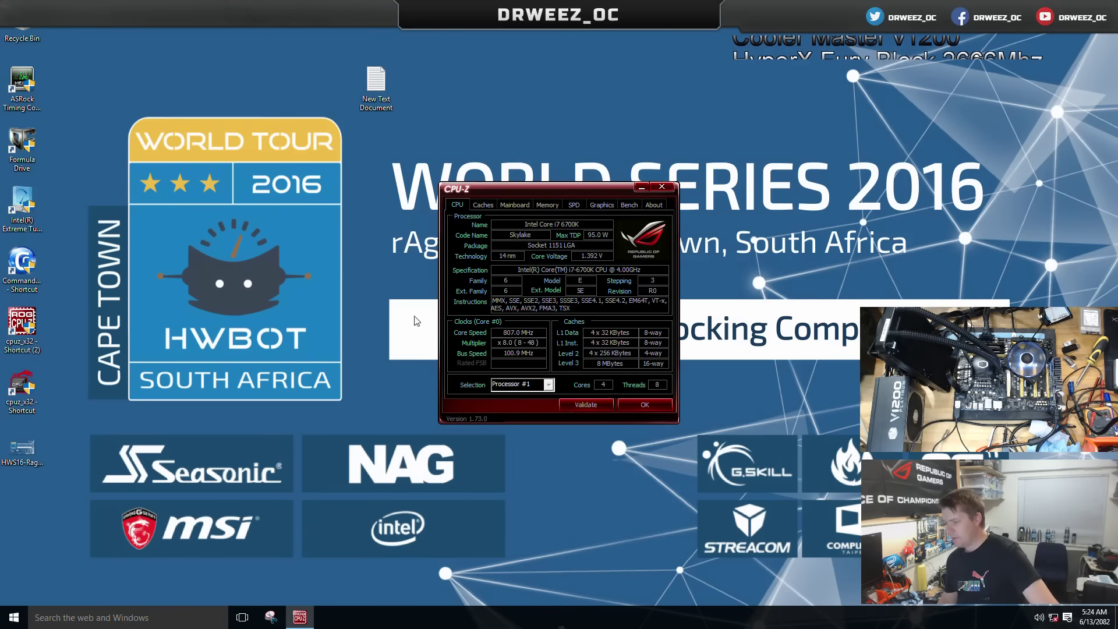
{"action": "left_click", "coordinate": [557, 205]}
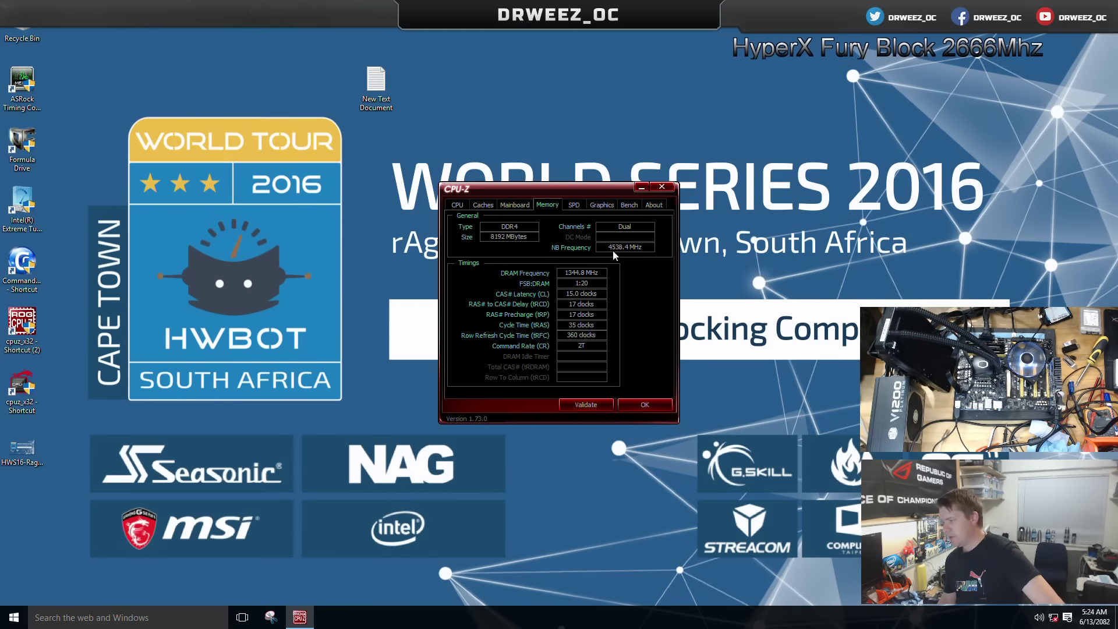
{"action": "left_click", "coordinate": [645, 405]}
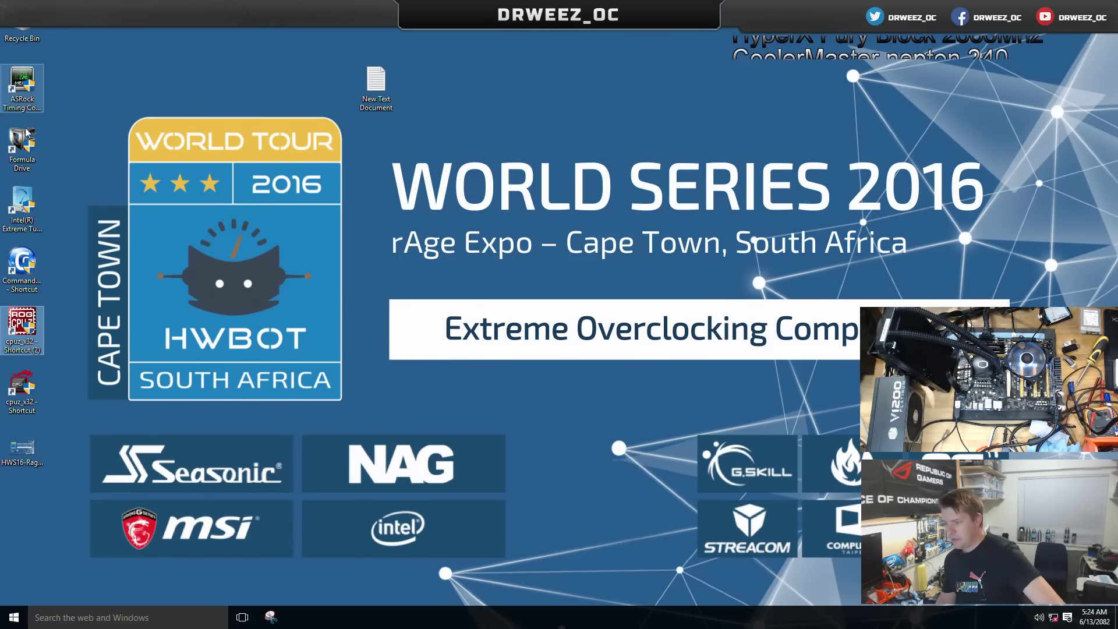
- Launch Intel Extreme Tuning Utility, continue past the unexpected-exit notice and run the benchmark
{"action": "left_click", "coordinate": [20, 230]}
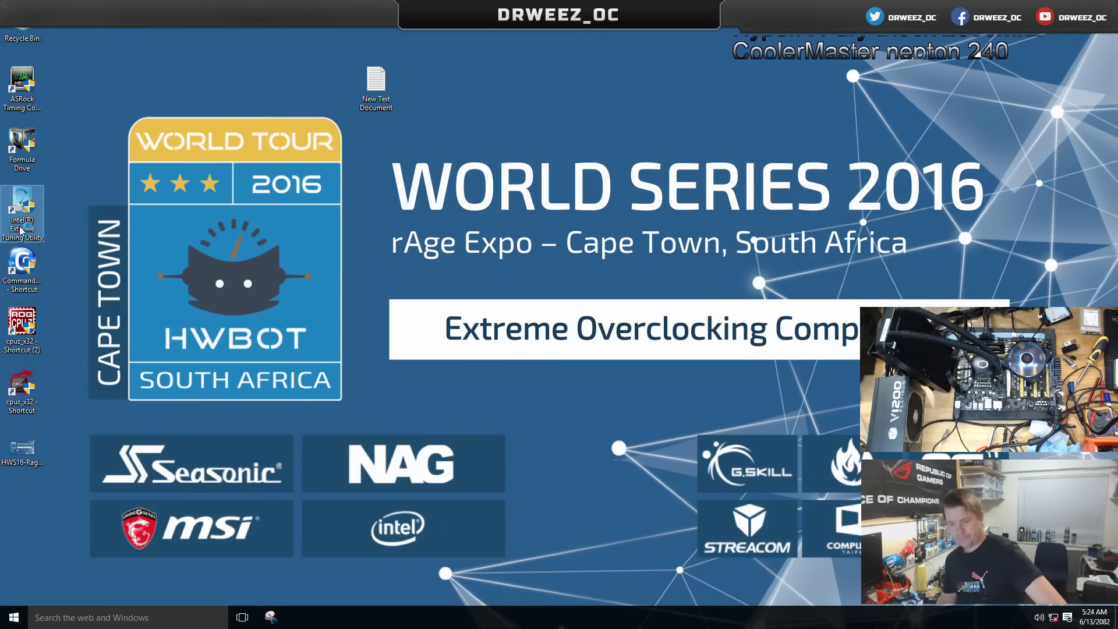
{"action": "double_click", "coordinate": [20, 230]}
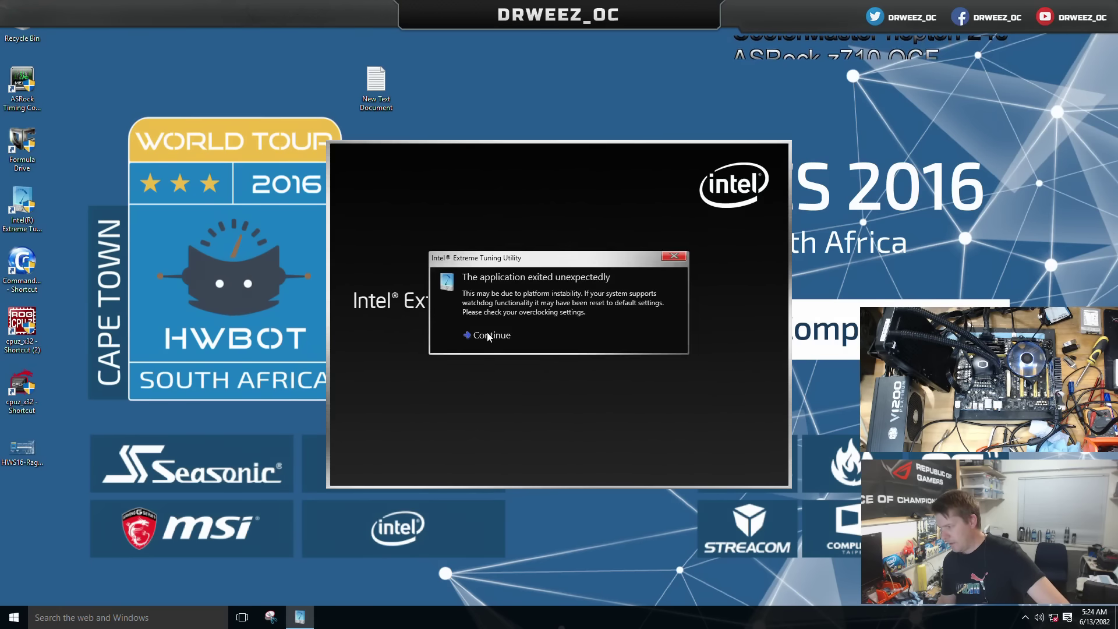
{"action": "left_click", "coordinate": [489, 336]}
{"action": "left_click", "coordinate": [198, 211]}
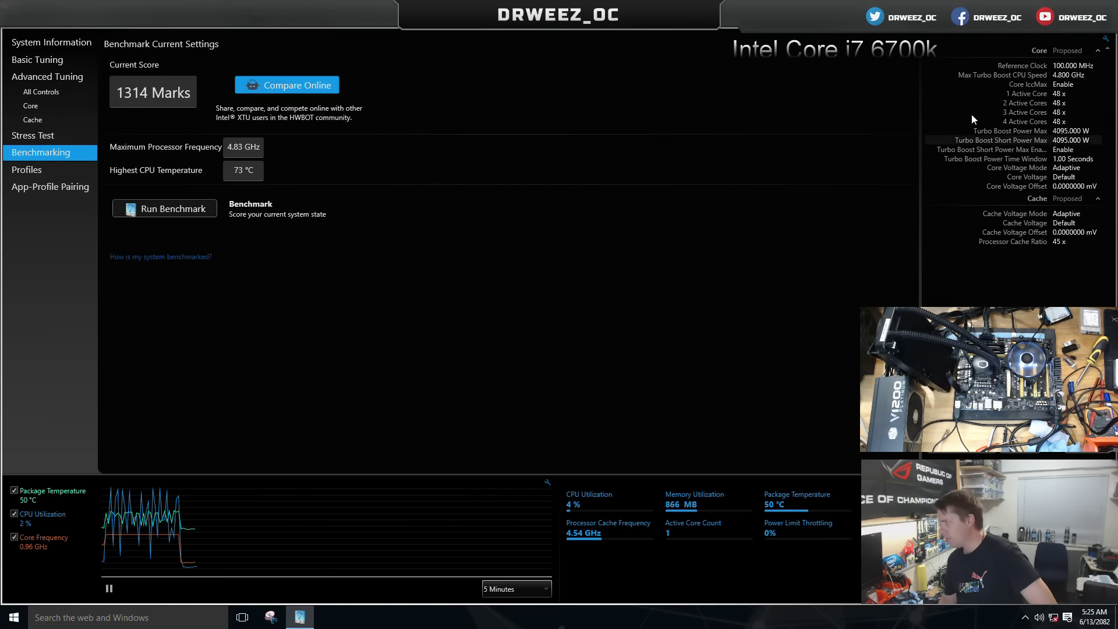
- Restore the tuning utility to a smaller window, open ASRock Formula Drive and arrange the two windows side by side
{"action": "key", "text": "super+Down"}
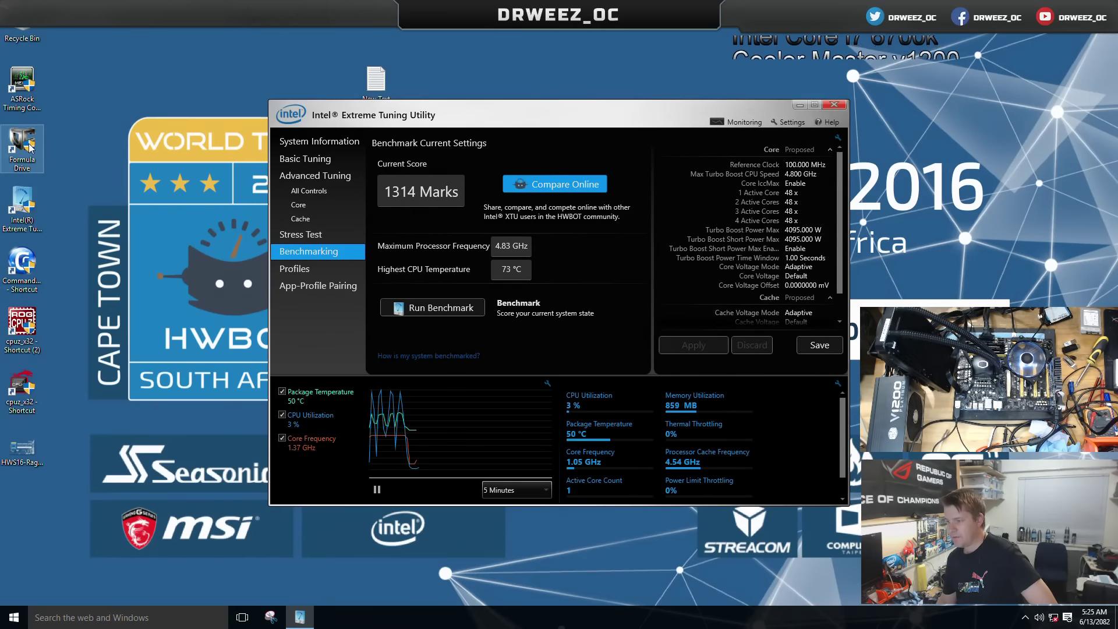
{"action": "left_click", "coordinate": [30, 149]}
{"action": "left_click", "coordinate": [392, 154]}
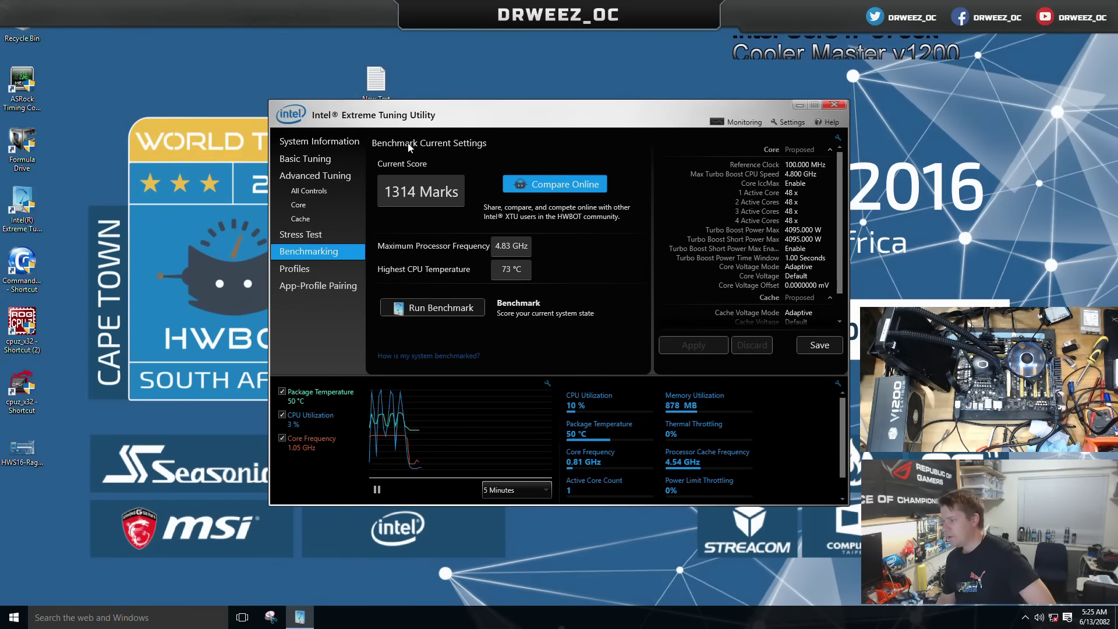
{"action": "left_click_drag", "start_coordinate": [499, 121], "coordinate": [241, 66]}
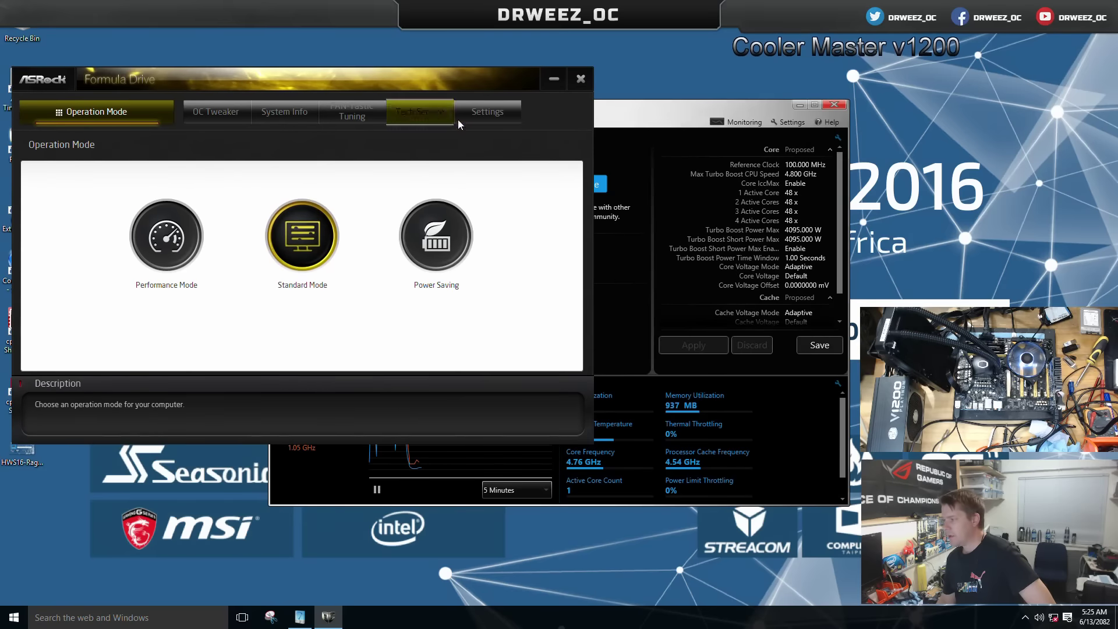
{"action": "left_click_drag", "start_coordinate": [600, 108], "coordinate": [823, 188]}
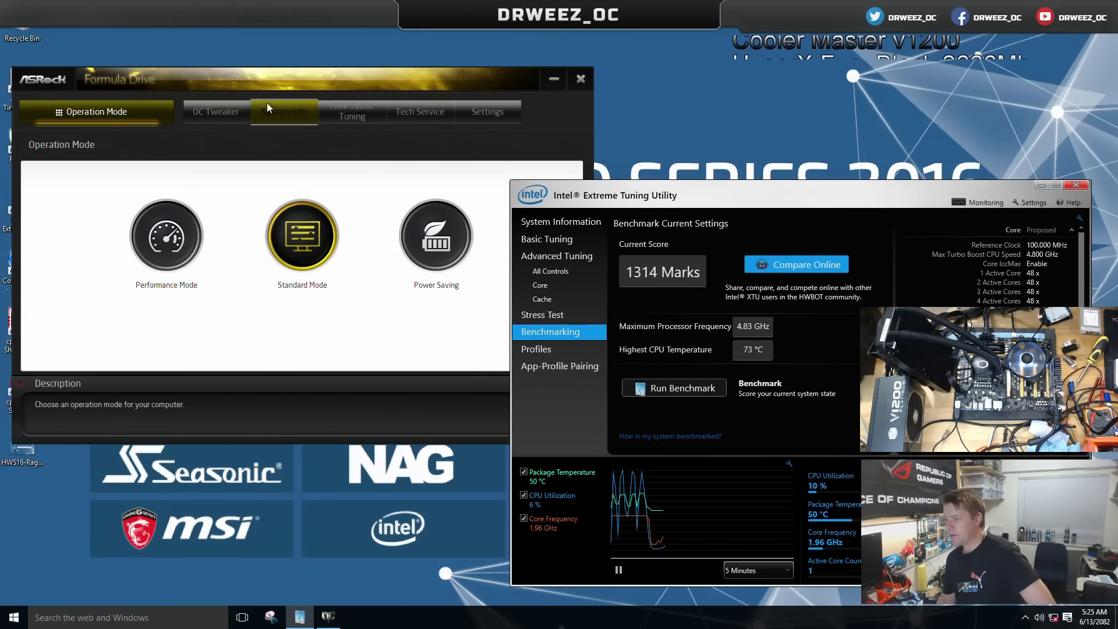
- Try a CPU ratio of 49 in Formula Drive's OC Tweaker, close it and rerun the XTU benchmark
{"action": "left_click", "coordinate": [217, 111]}
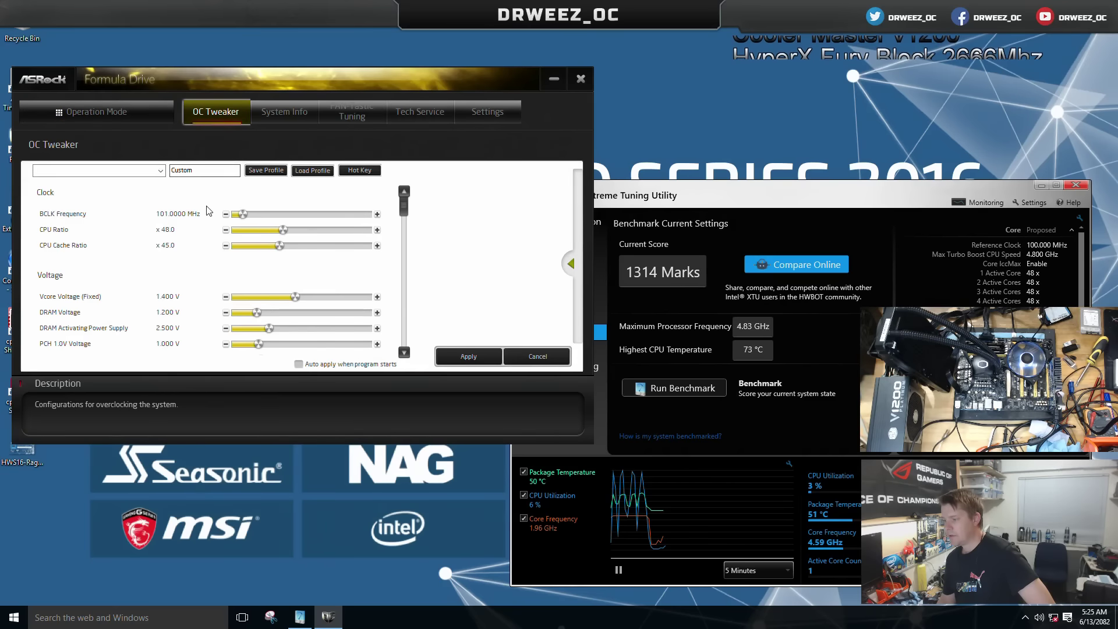
{"action": "left_click", "coordinate": [377, 230]}
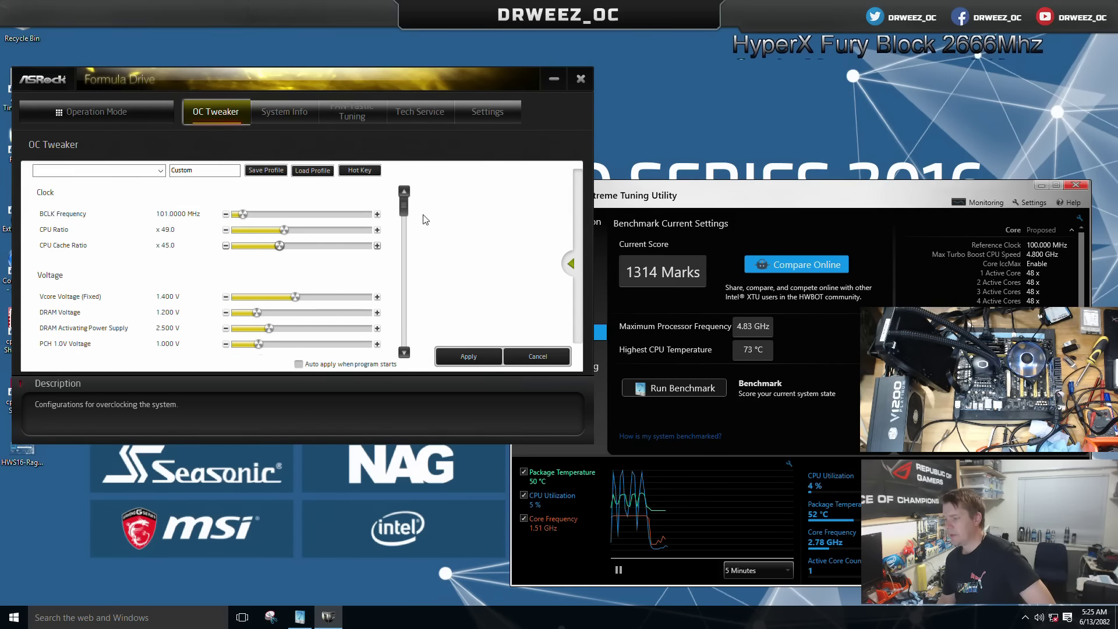
{"action": "left_click", "coordinate": [581, 79]}
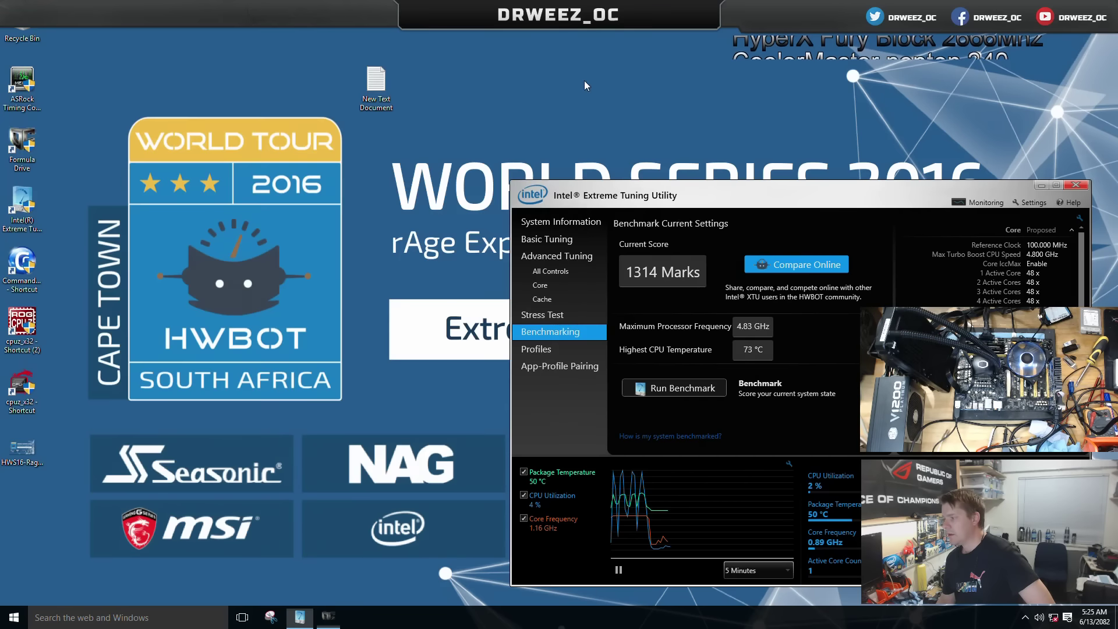
{"action": "left_click", "coordinate": [695, 389]}
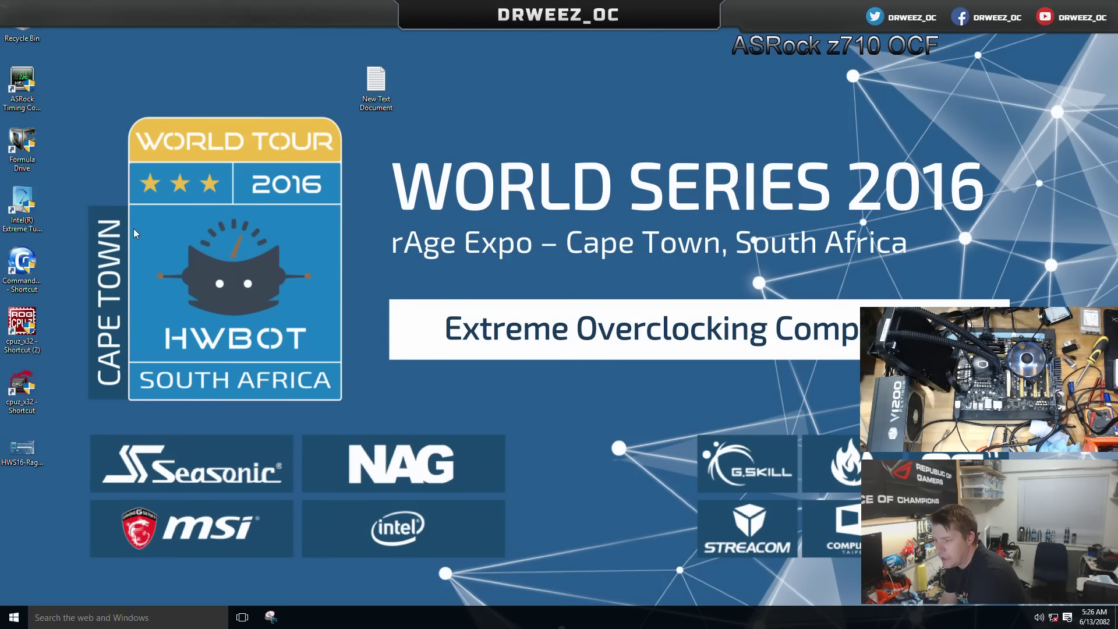
- Reopen Intel Extreme Tuning Utility and ASRock Formula Drive, move their windows apart and show the OC Tweaker settings
{"action": "double_click", "coordinate": [23, 203]}
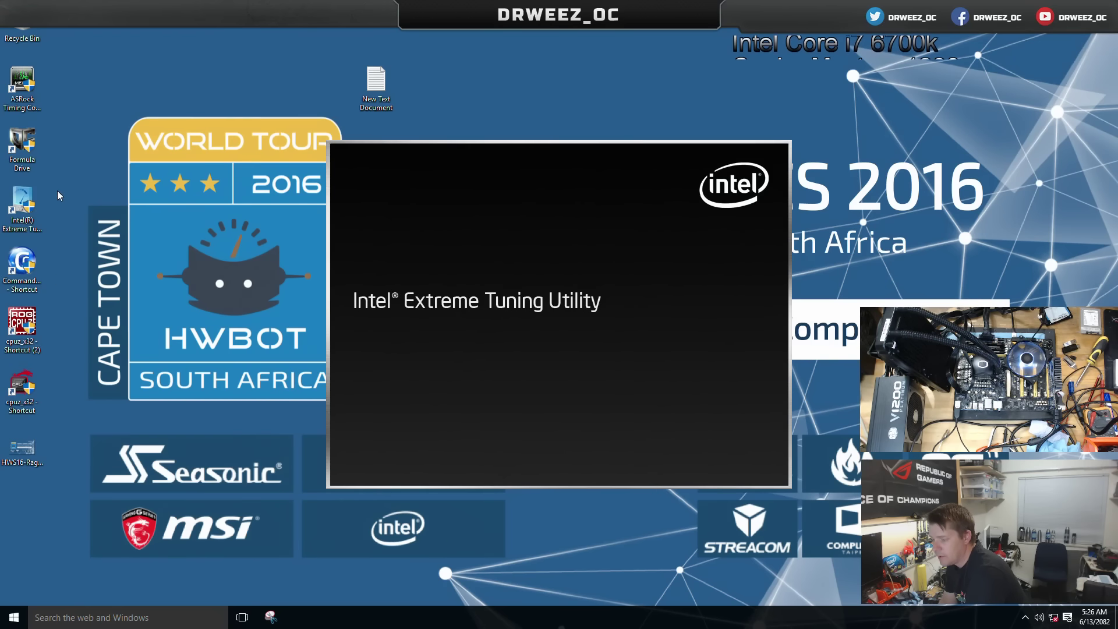
{"action": "key", "text": "Return"}
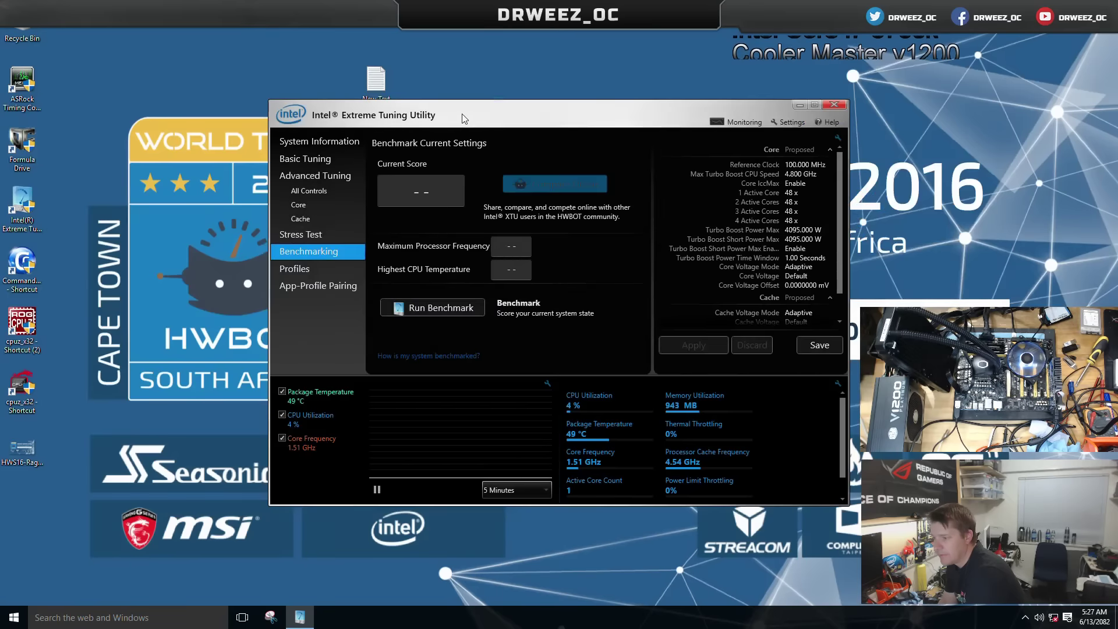
{"action": "left_click_drag", "start_coordinate": [462, 114], "coordinate": [620, 67]}
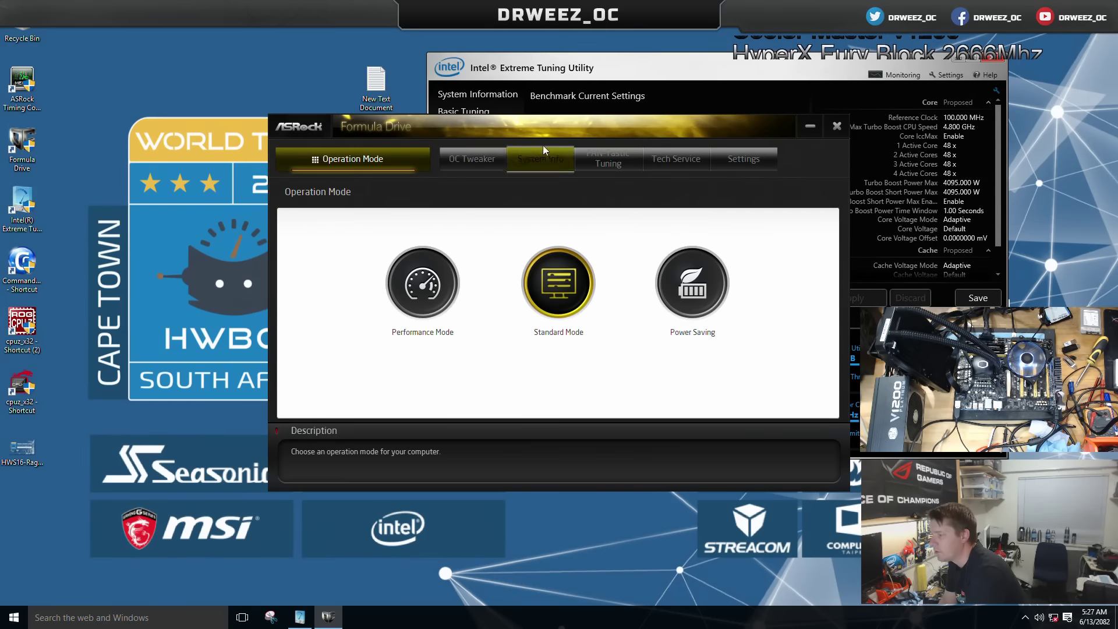
{"action": "left_click_drag", "start_coordinate": [546, 129], "coordinate": [315, 196]}
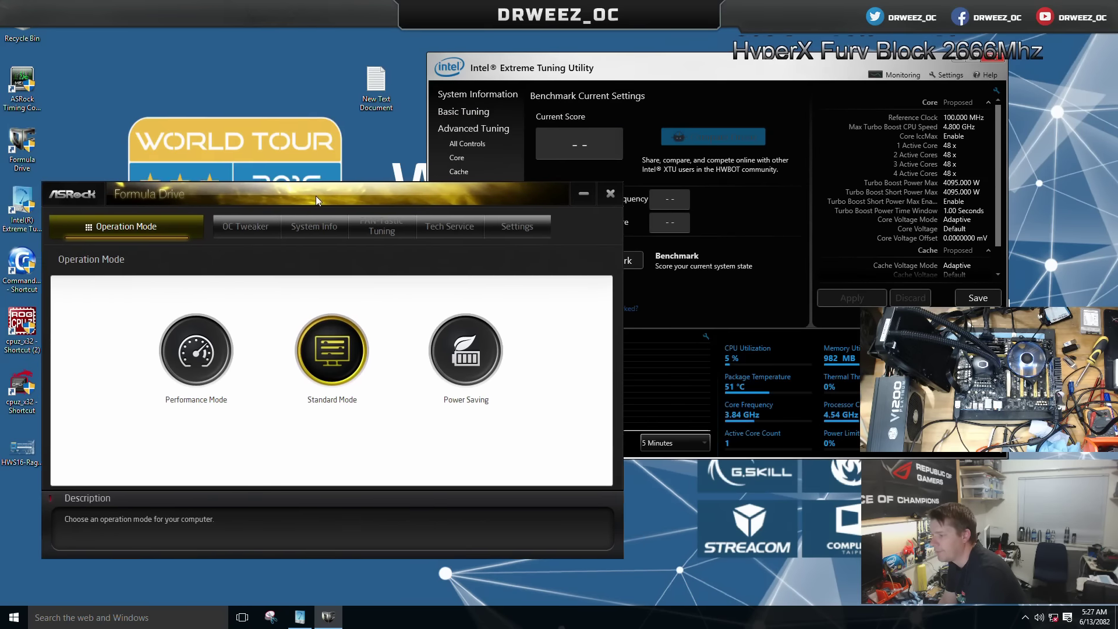
{"action": "left_click", "coordinate": [243, 228]}
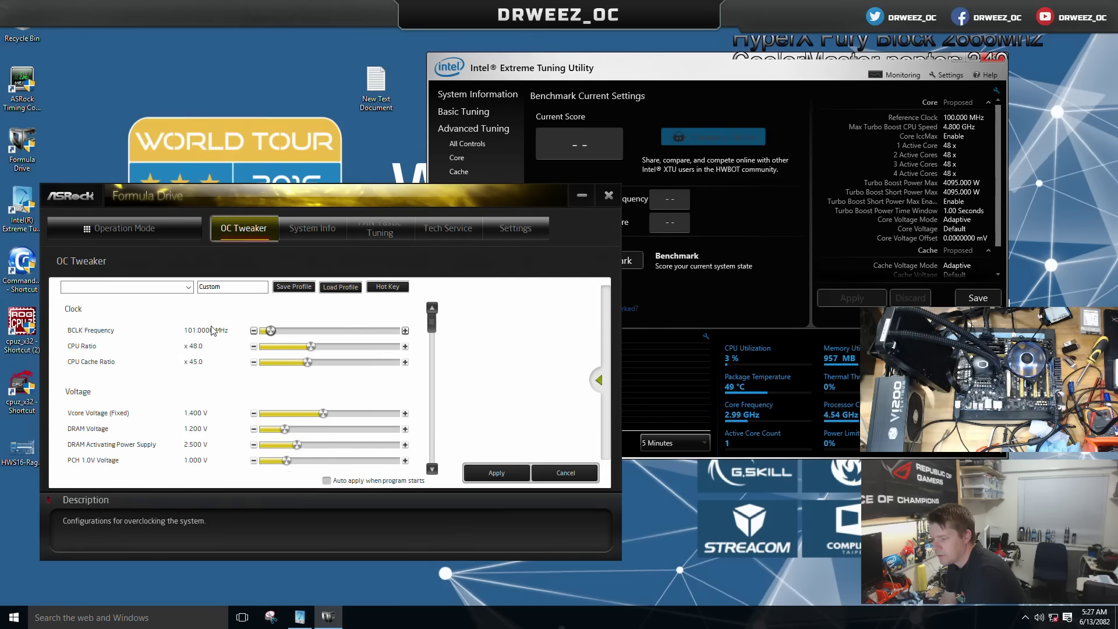
- Set the CPU ratio to 49 and the BCLK frequency to 100.3125 MHz in OC Tweaker, then apply them
{"action": "left_click", "coordinate": [405, 346]}
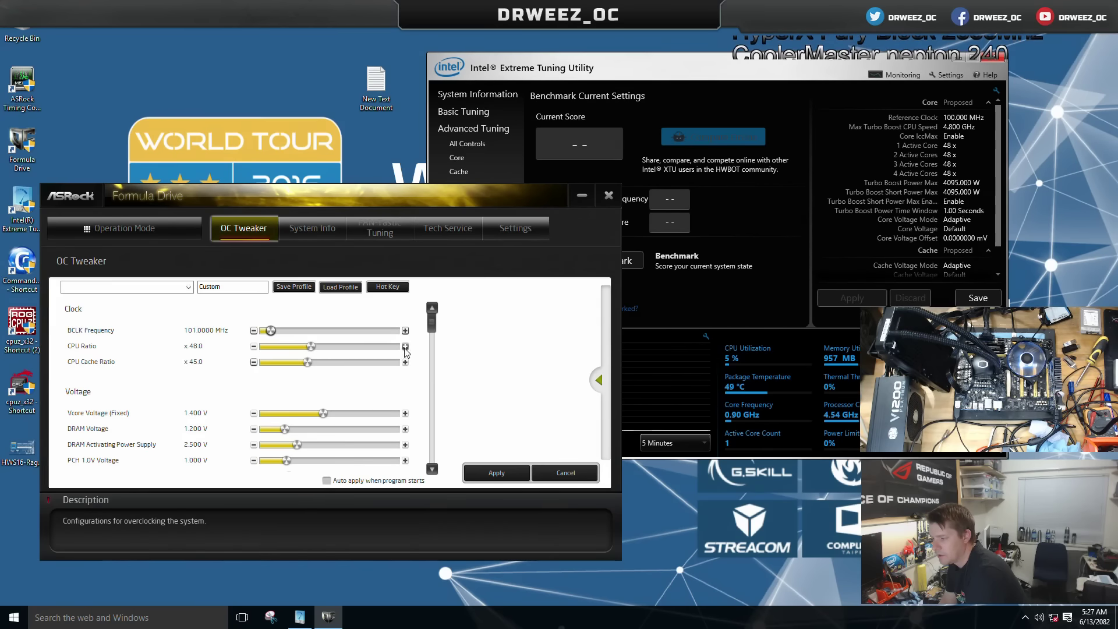
{"action": "left_click", "coordinate": [254, 330]}
{"action": "left_click", "coordinate": [254, 330]}
{"action": "left_click", "coordinate": [253, 331]}
{"action": "left_click", "coordinate": [254, 330]}
{"action": "left_click", "coordinate": [254, 331]}
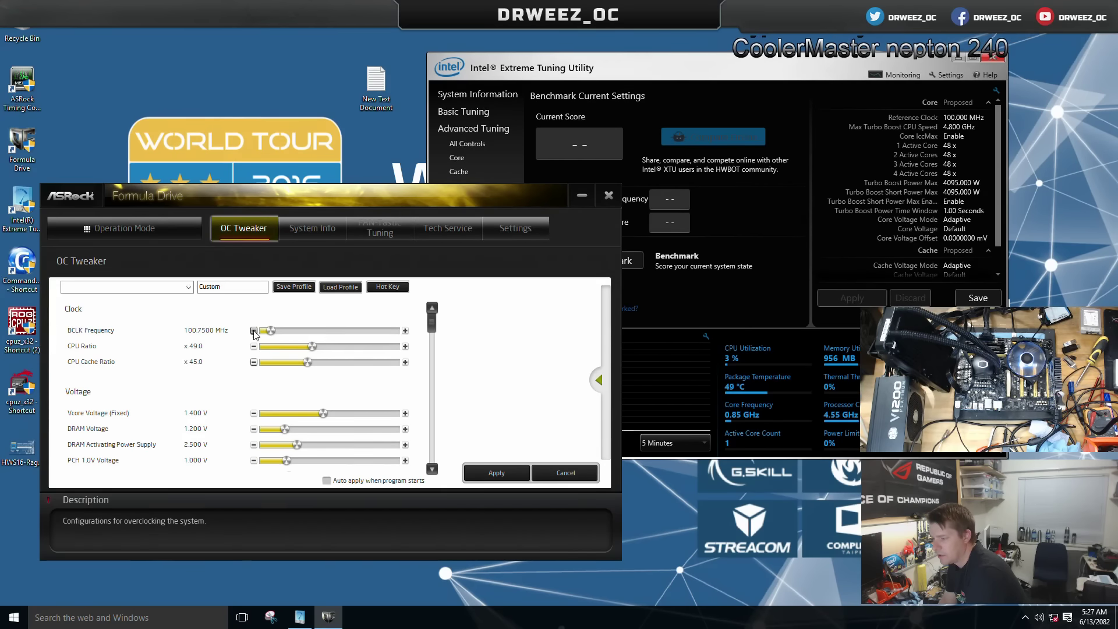
{"action": "left_click", "coordinate": [254, 331]}
{"action": "left_click", "coordinate": [254, 331]}
{"action": "left_click", "coordinate": [254, 330]}
{"action": "left_click", "coordinate": [253, 330]}
{"action": "left_click", "coordinate": [254, 330]}
{"action": "left_click", "coordinate": [254, 331]}
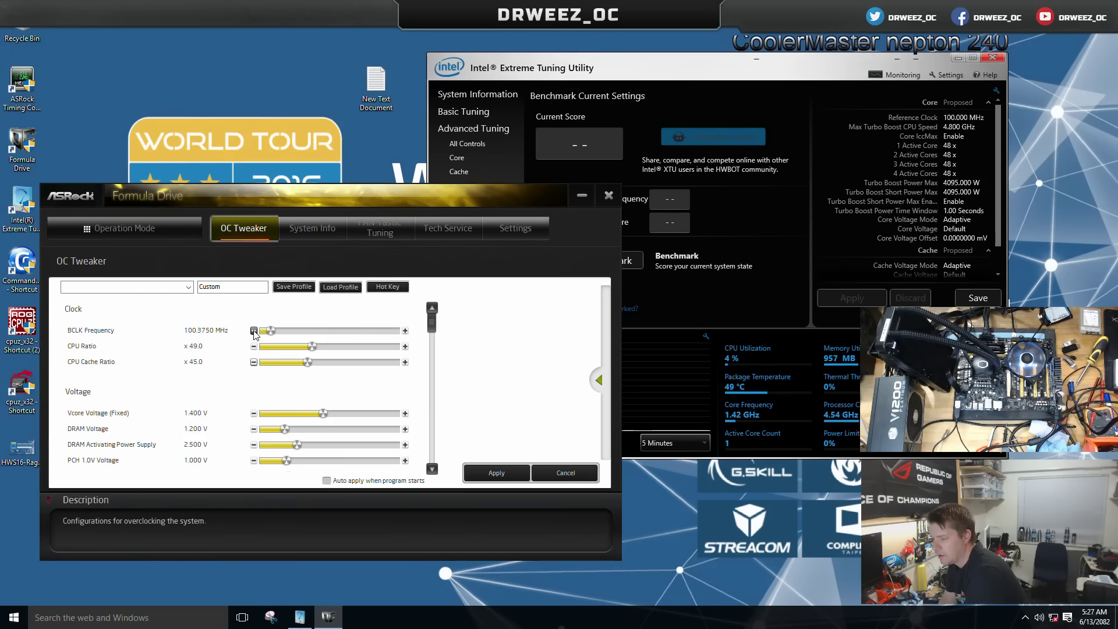
{"action": "left_click", "coordinate": [484, 477]}
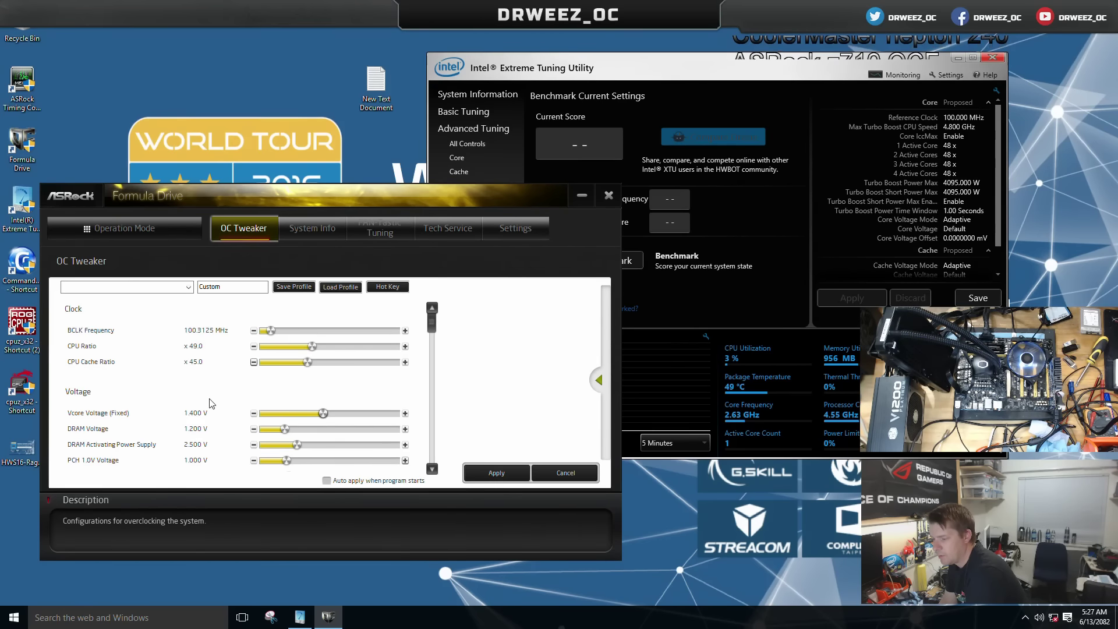
- Set the fixed Vcore voltage to 1.450 V in OC Tweaker and apply it
{"action": "left_click", "coordinate": [405, 414]}
{"action": "left_click", "coordinate": [405, 413]}
{"action": "left_click", "coordinate": [406, 413]}
{"action": "left_click", "coordinate": [405, 413]}
{"action": "left_click", "coordinate": [405, 413]}
{"action": "left_click", "coordinate": [405, 413]}
{"action": "left_click", "coordinate": [405, 413]}
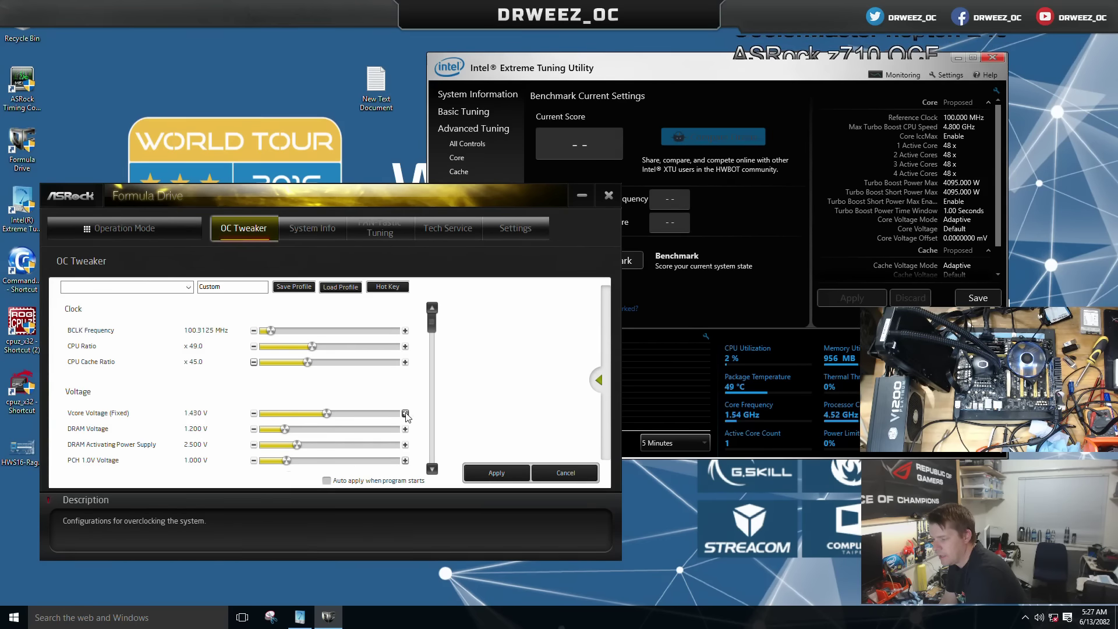
{"action": "left_click", "coordinate": [406, 413]}
{"action": "left_click", "coordinate": [405, 414]}
{"action": "left_click", "coordinate": [405, 414]}
{"action": "left_click", "coordinate": [486, 473]}
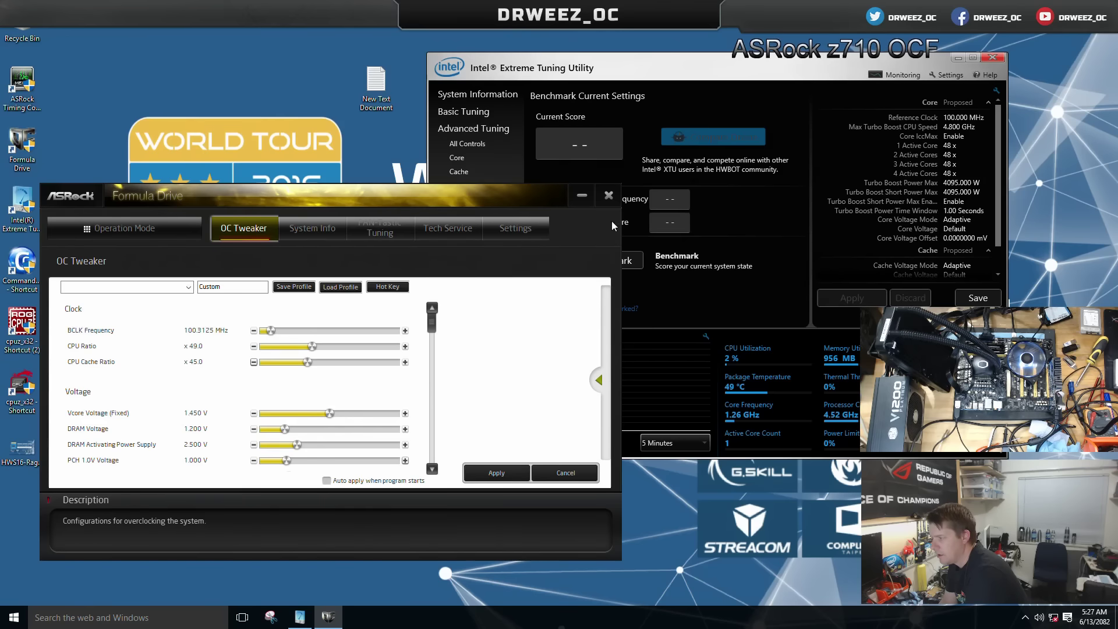
- Close Formula Drive, maximize Intel Extreme Tuning Utility and run the benchmark
{"action": "left_click", "coordinate": [608, 195]}
{"action": "left_click", "coordinate": [974, 57]}
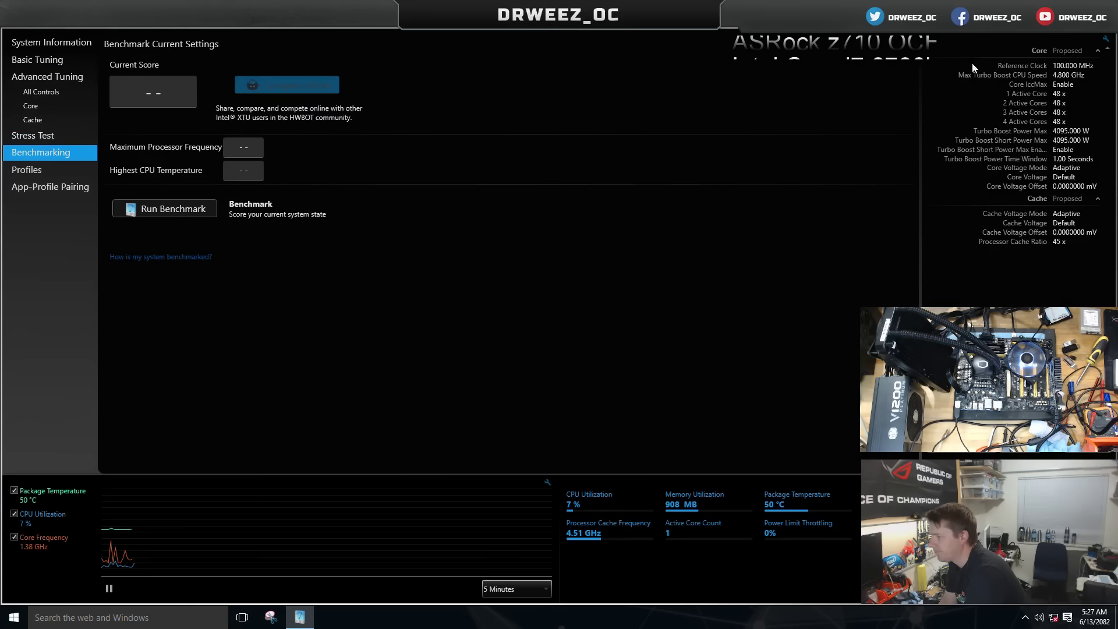
{"action": "key", "text": "Return"}
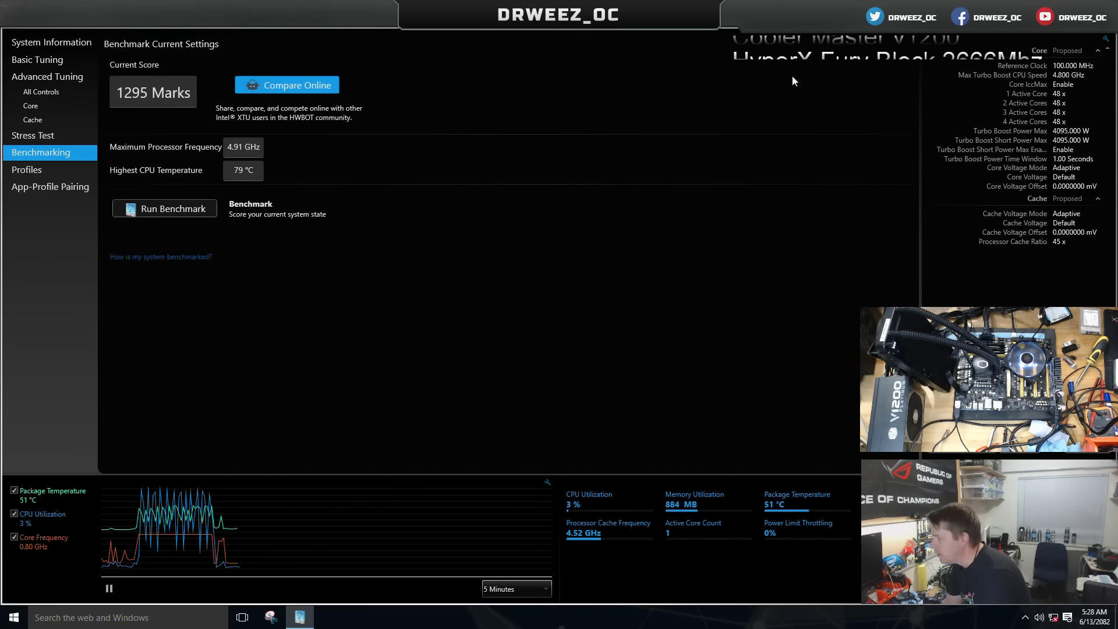
- Add the third tip "OS makes the diff" to the tips text document on the desktop, save it and close Notepad
{"action": "key", "text": "super+d"}
{"action": "double_click", "coordinate": [376, 82]}
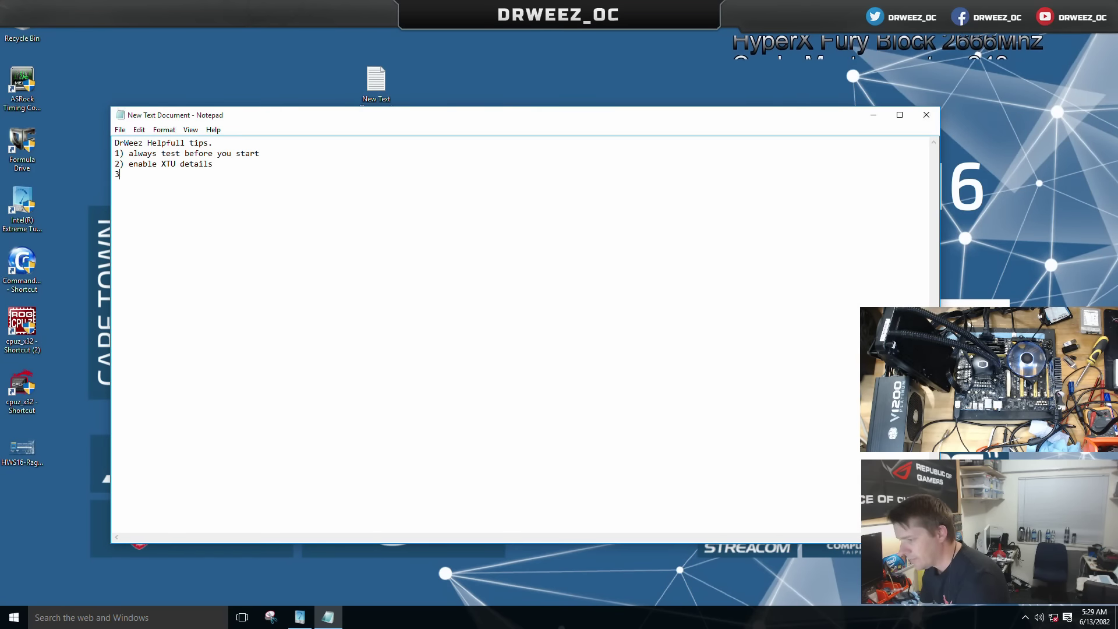
{"action": "type", "text": "3)"}
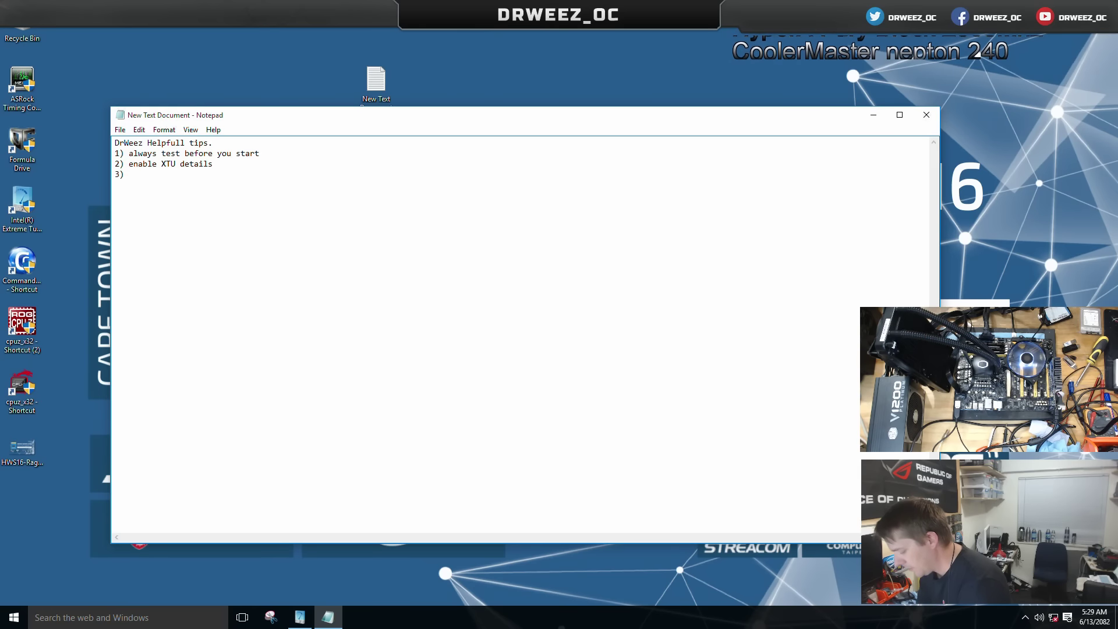
{"action": "type", "text": " OS makes t"}
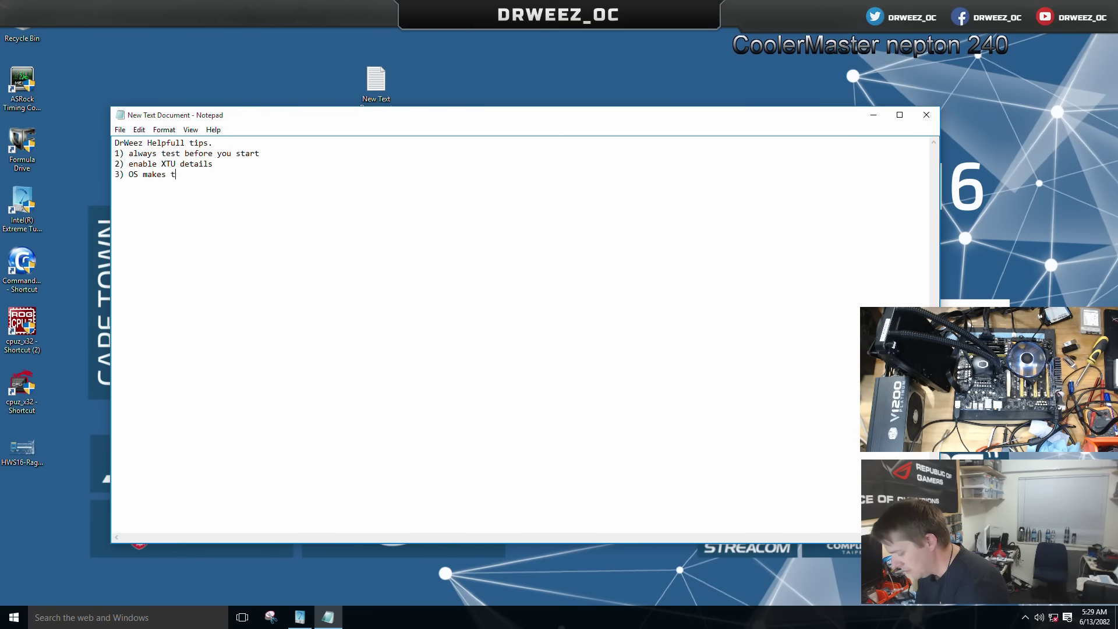
{"action": "type", "text": "he diff"}
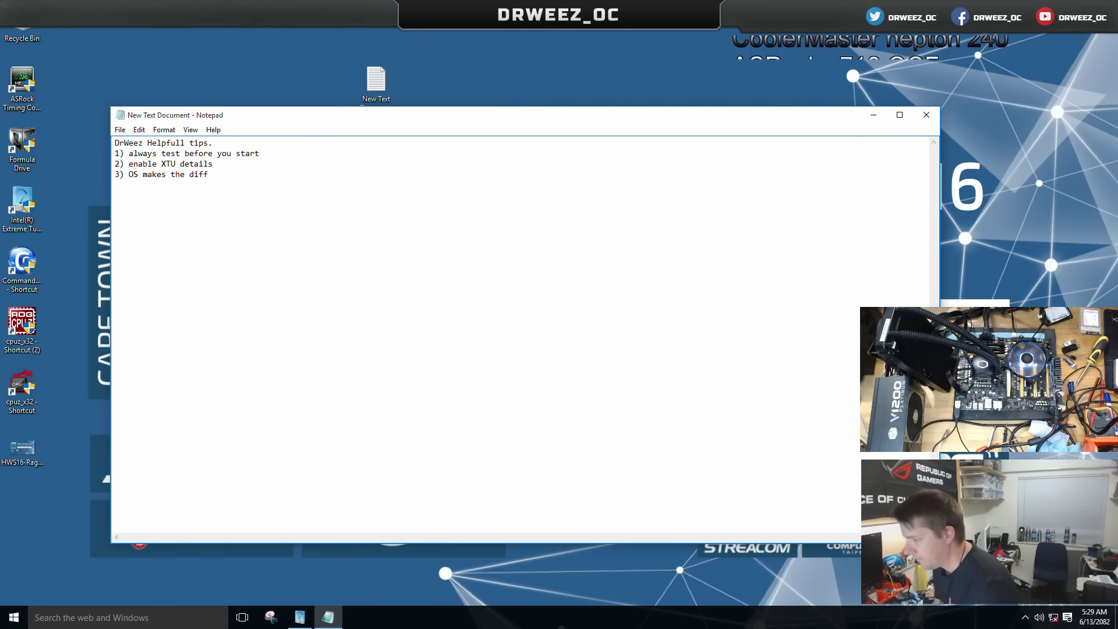
{"action": "left_click", "coordinate": [925, 114]}
{"action": "left_click", "coordinate": [541, 322]}
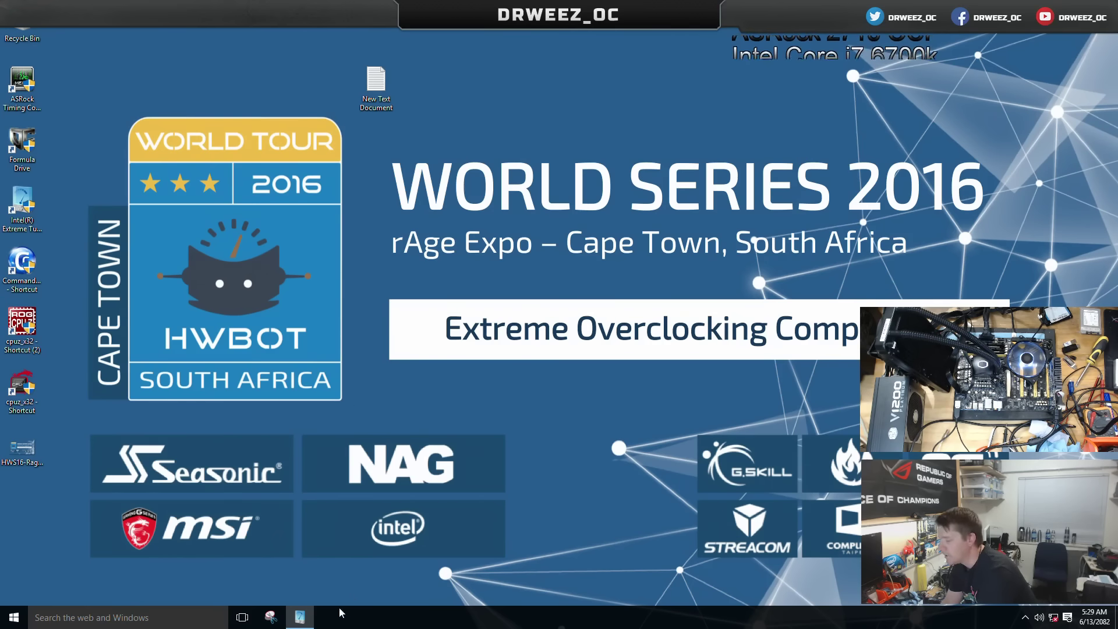
- Restore Intel Extreme Tuning Utility to a smaller window, open ASRock Formula Drive and move the two windows apart
{"action": "left_click", "coordinate": [300, 617]}
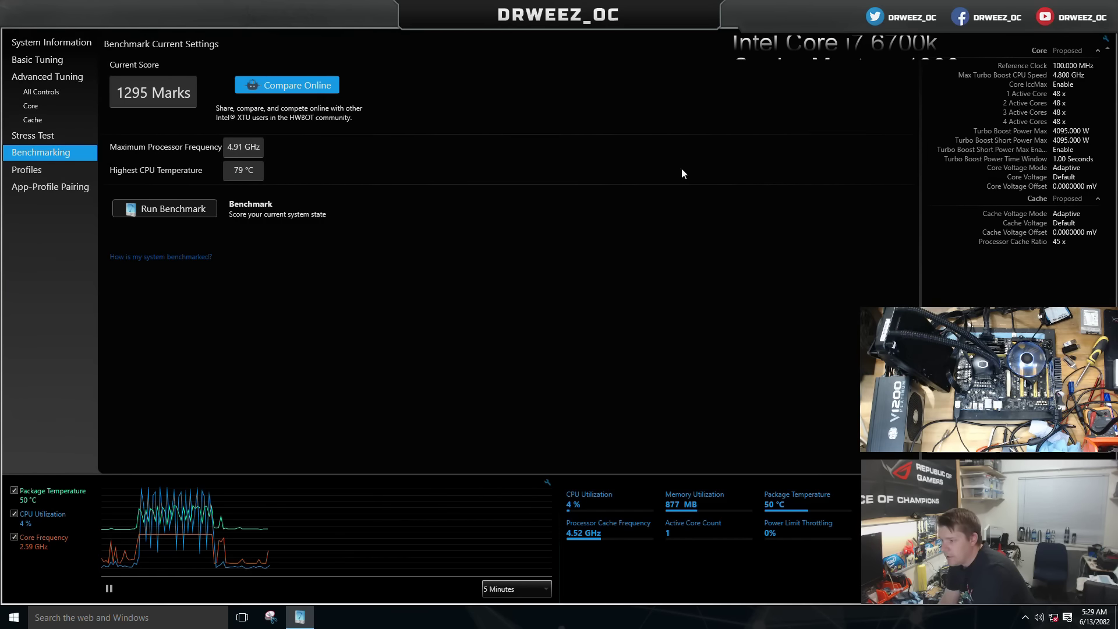
{"action": "key", "text": "super+Down"}
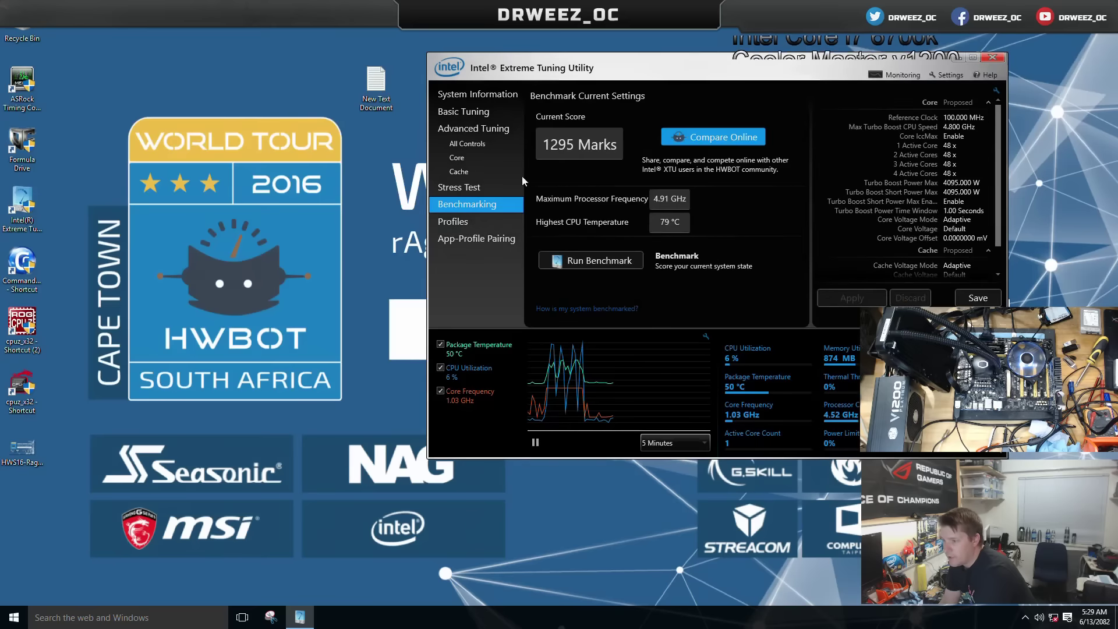
{"action": "double_click", "coordinate": [22, 146]}
{"action": "left_click_drag", "start_coordinate": [635, 62], "coordinate": [734, 53]}
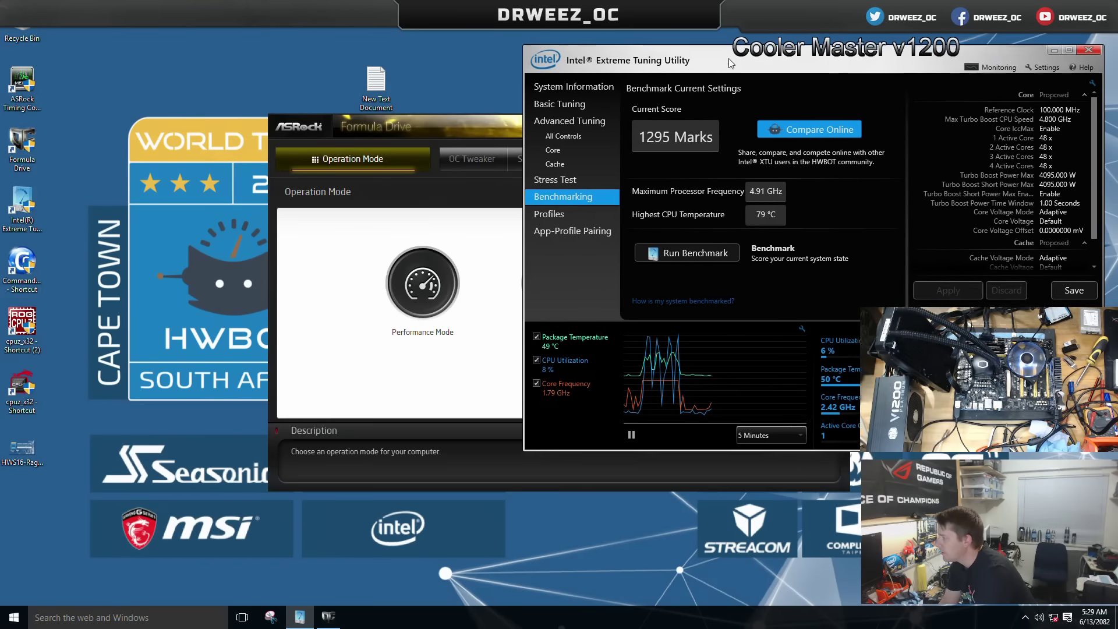
{"action": "left_click", "coordinate": [360, 119]}
{"action": "left_click_drag", "start_coordinate": [360, 118], "coordinate": [144, 147]}
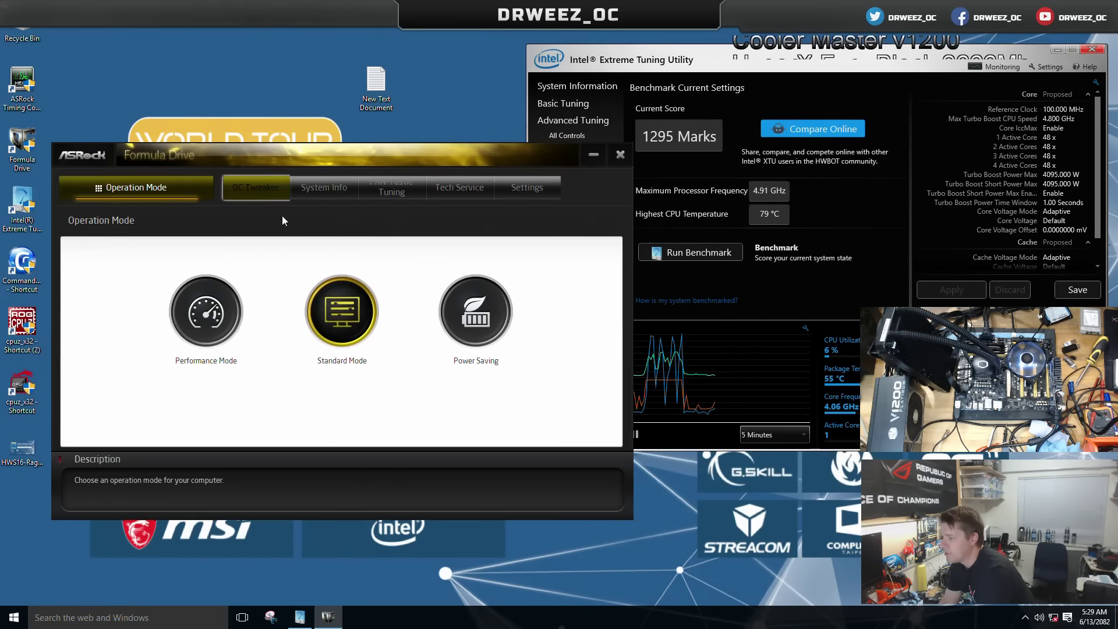
- Set the CPU cache ratio to 47 in OC Tweaker, apply it and close Formula Drive
{"action": "left_click", "coordinate": [261, 195]}
{"action": "left_click", "coordinate": [417, 322]}
{"action": "left_click", "coordinate": [417, 321]}
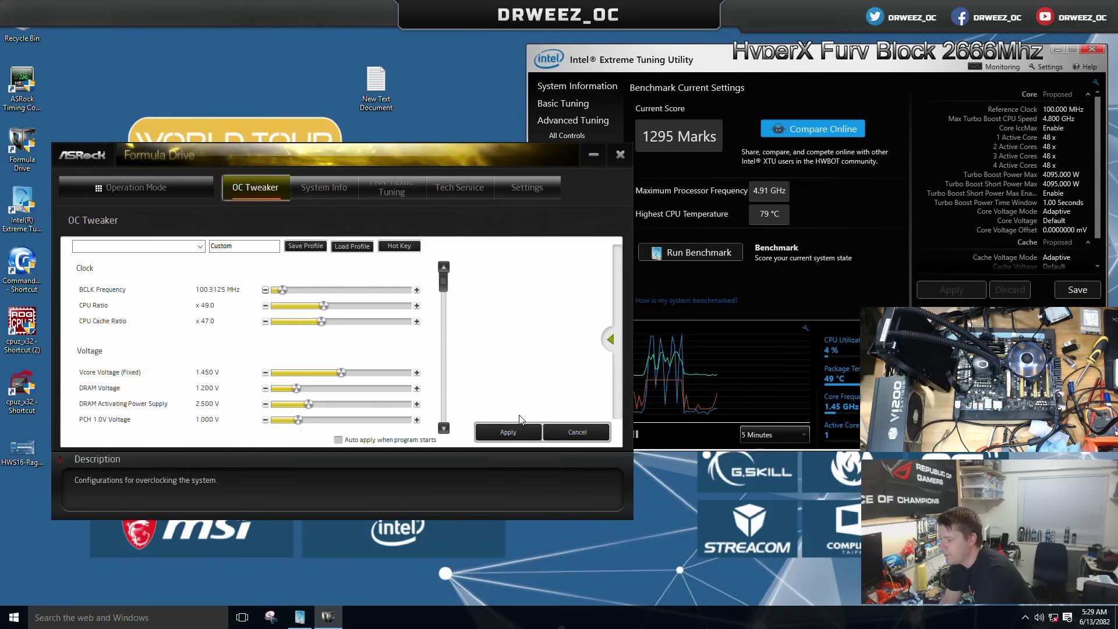
{"action": "left_click", "coordinate": [620, 155]}
- Run the benchmark in Intel Extreme Tuning Utility, maximize its window and close the program after the run
{"action": "left_click", "coordinate": [700, 252]}
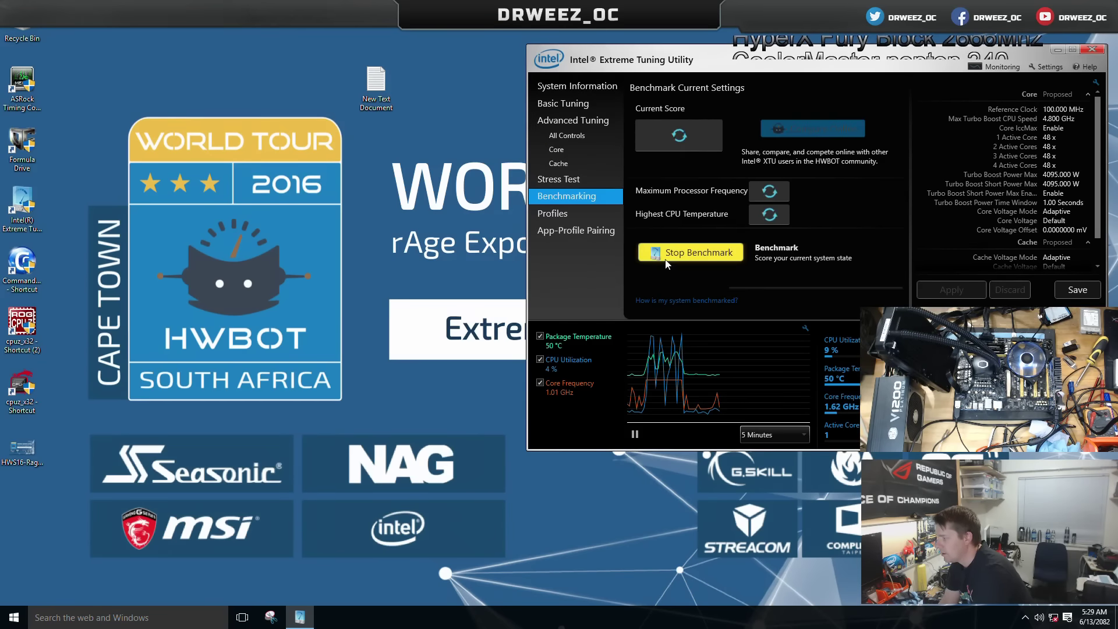
{"action": "double_click", "coordinate": [978, 54]}
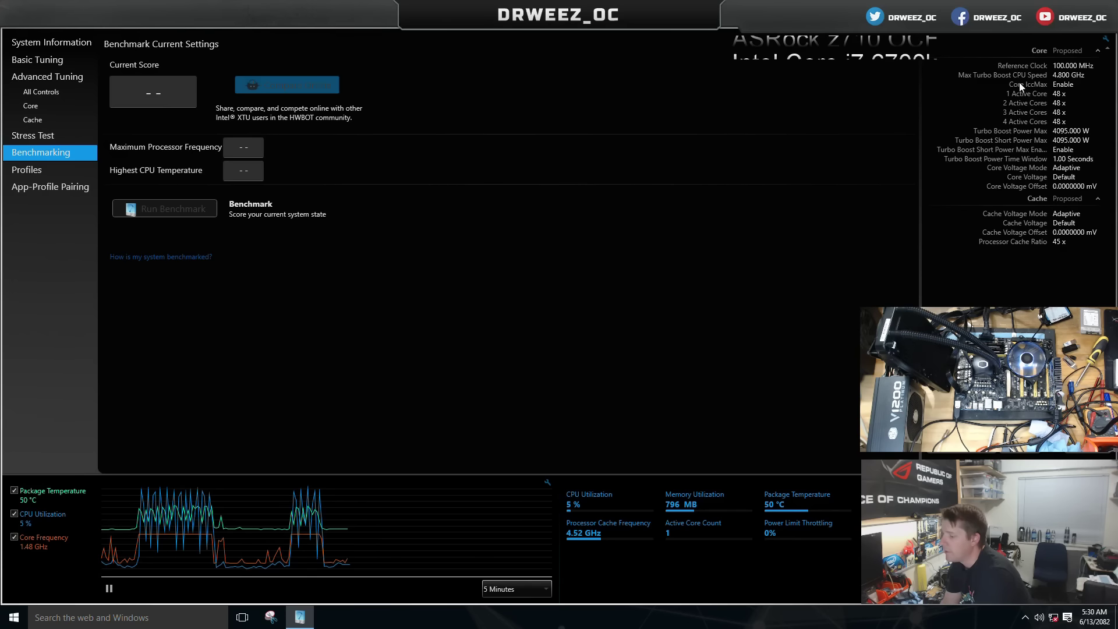
{"action": "key", "text": "alt+F4"}
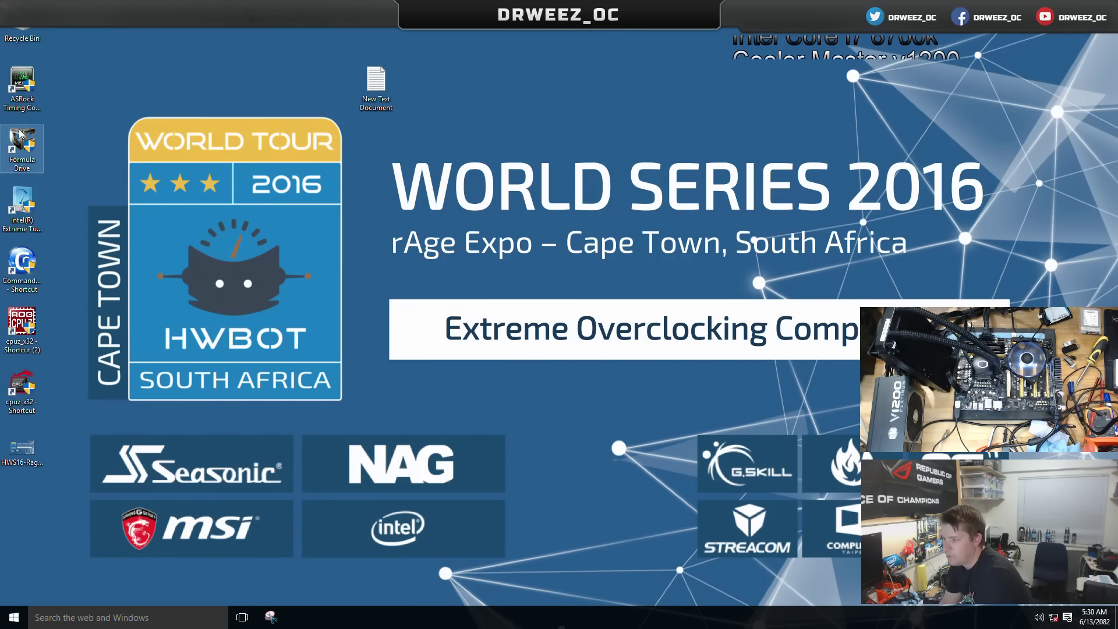
- Reopen Formula Drive, set the fixed Vcore voltage to 1.460 V in OC Tweaker, apply it and close the program
{"action": "left_click", "coordinate": [22, 146]}
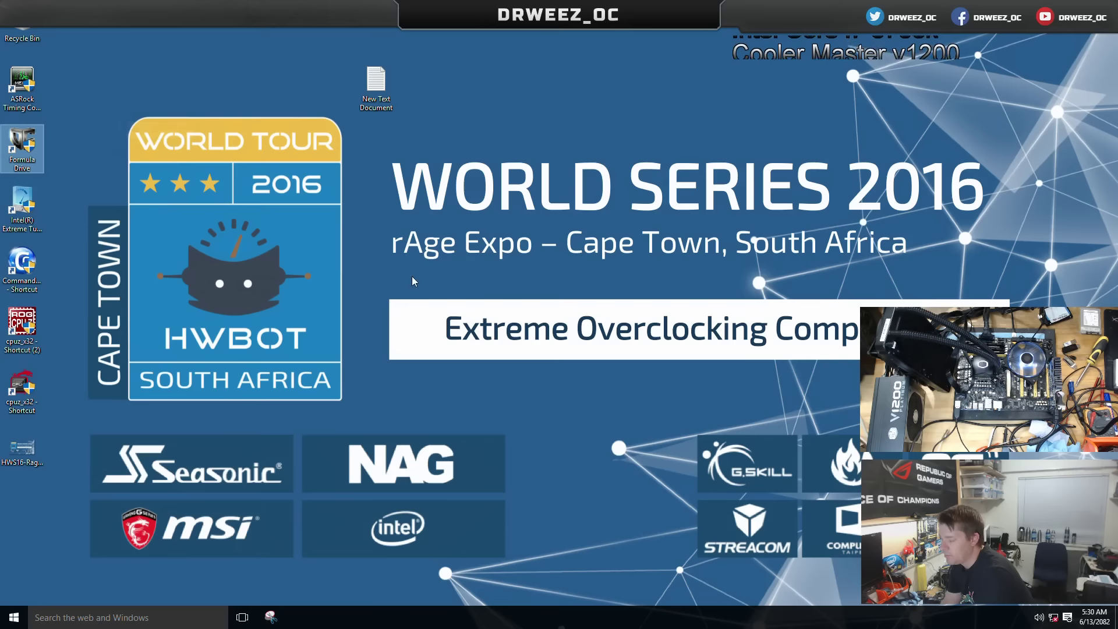
{"action": "left_click", "coordinate": [487, 165]}
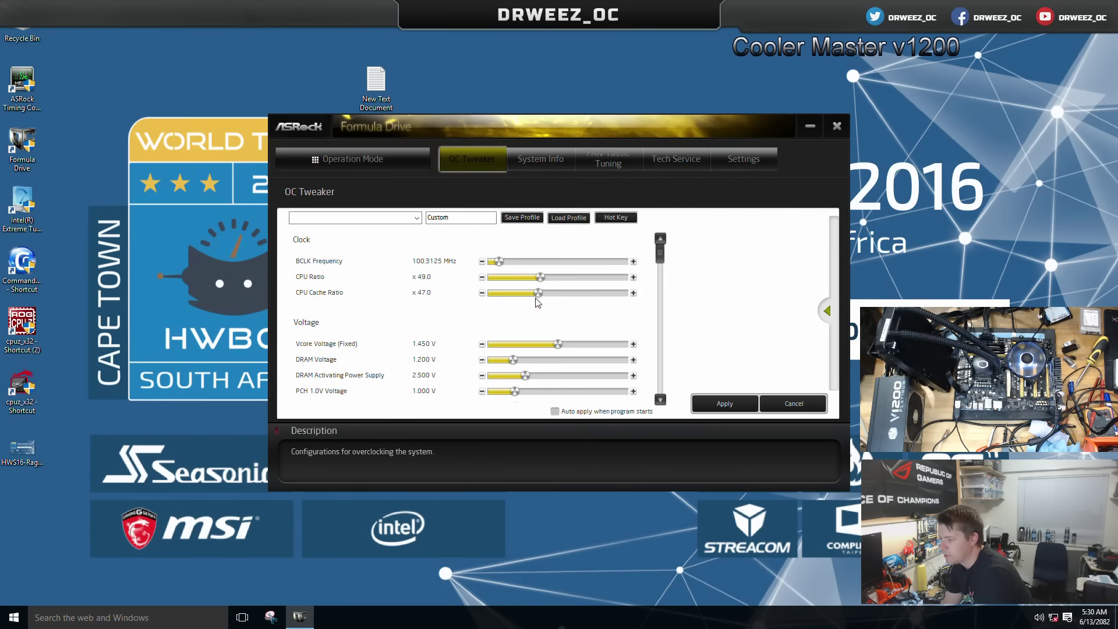
{"action": "left_click", "coordinate": [633, 343]}
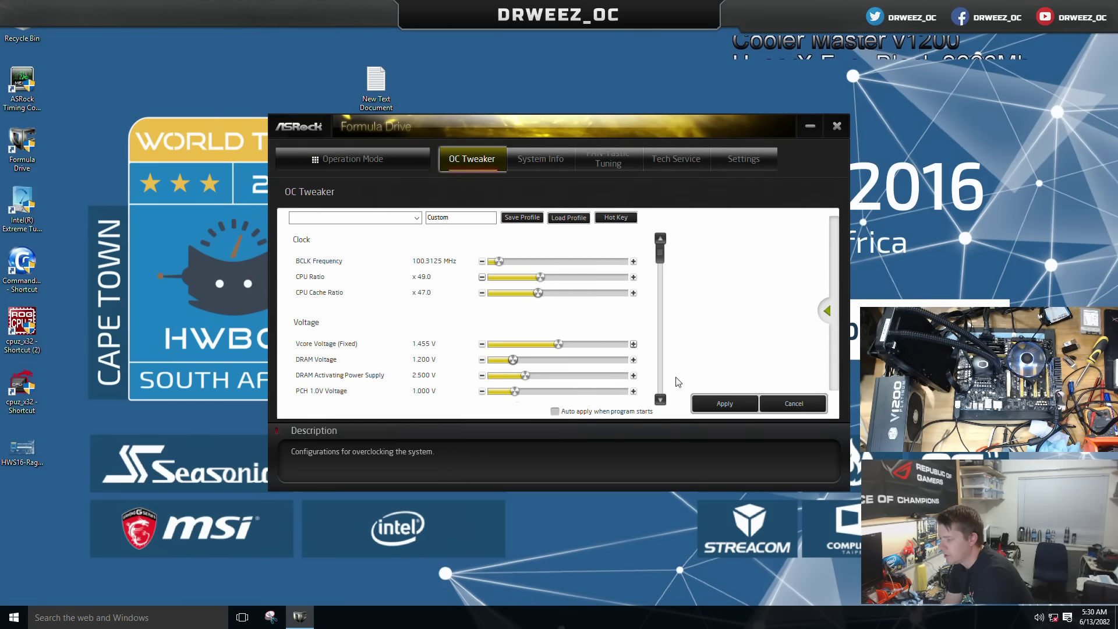
{"action": "left_click", "coordinate": [728, 407]}
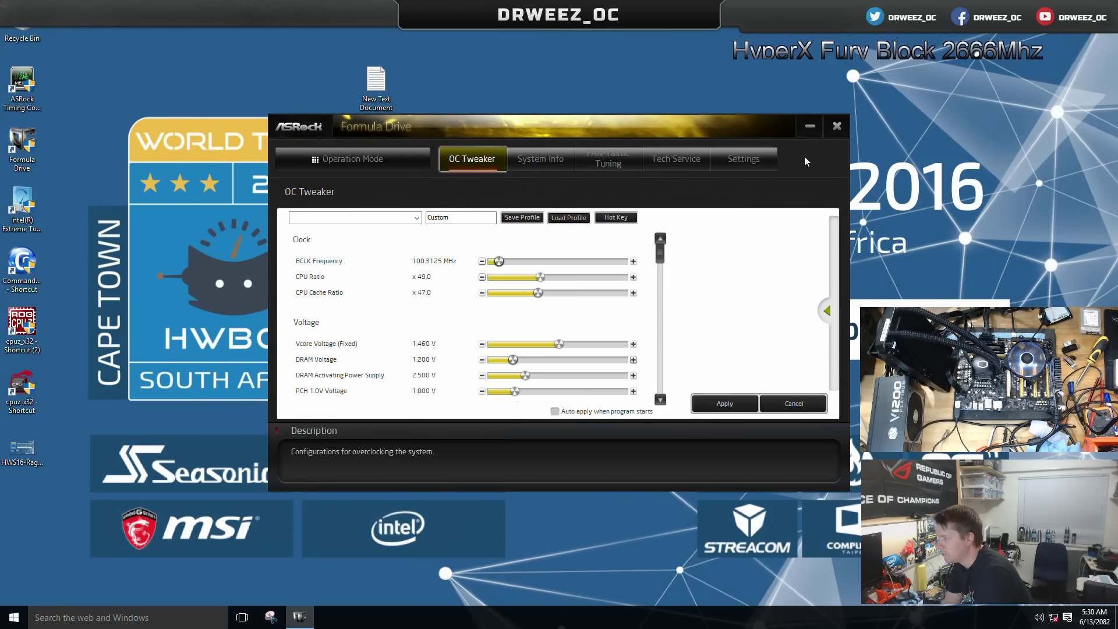
{"action": "left_click", "coordinate": [836, 127]}
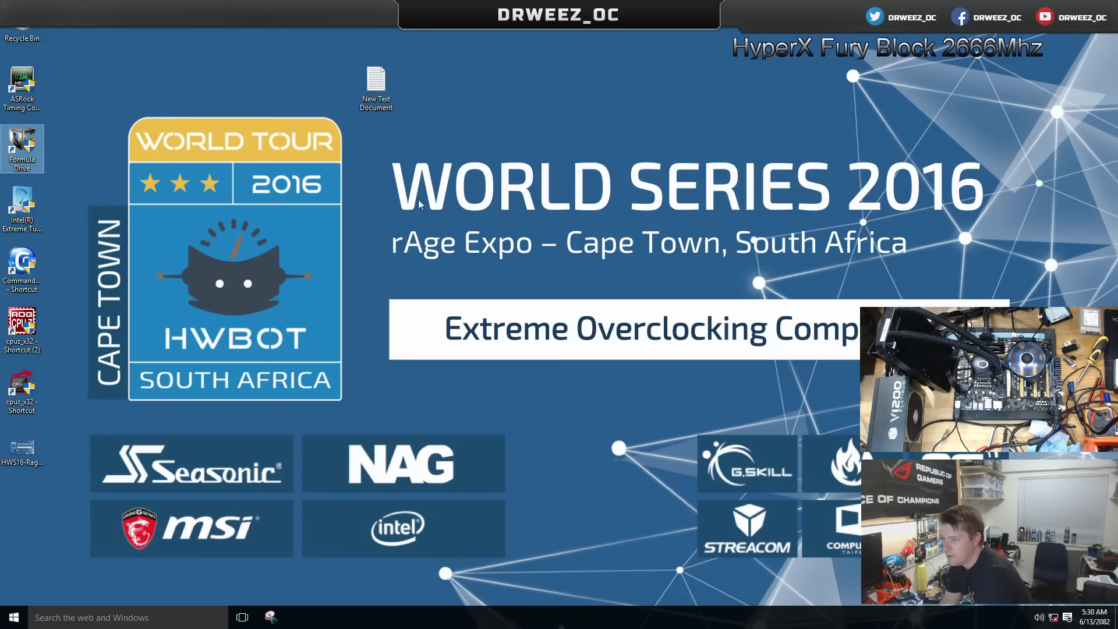
- Reopen Intel Extreme Tuning Utility, benchmark the 1.460 V setting and close the program
{"action": "double_click", "coordinate": [30, 205]}
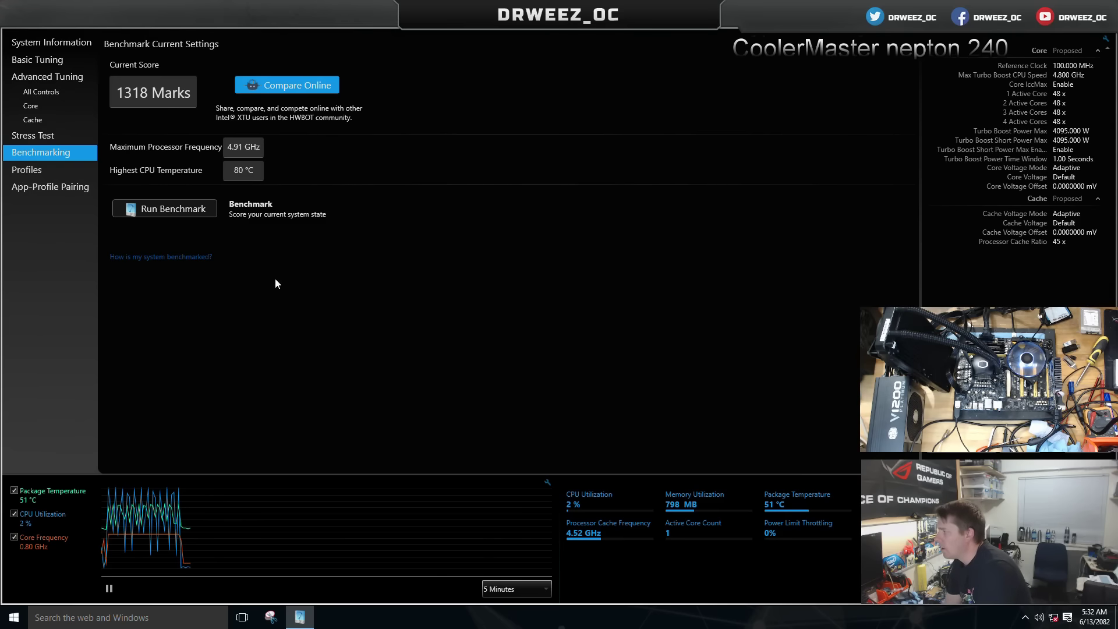
{"action": "key", "text": "alt+F4"}
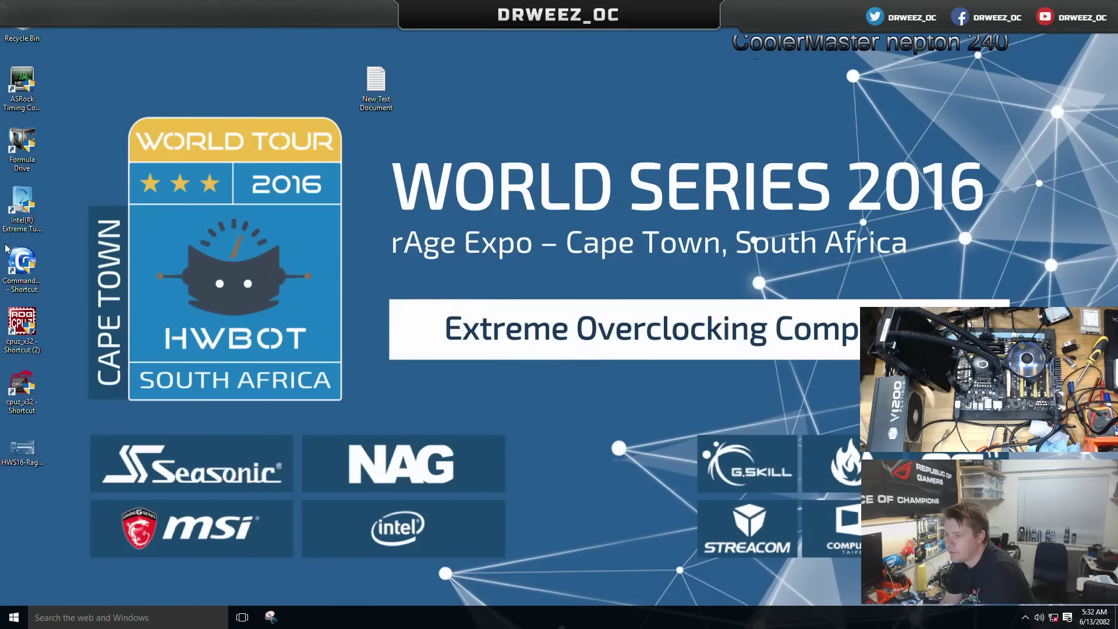
- Reopen Formula Drive, set the CPU cache ratio to 49 in OC Tweaker and apply it
{"action": "double_click", "coordinate": [23, 148]}
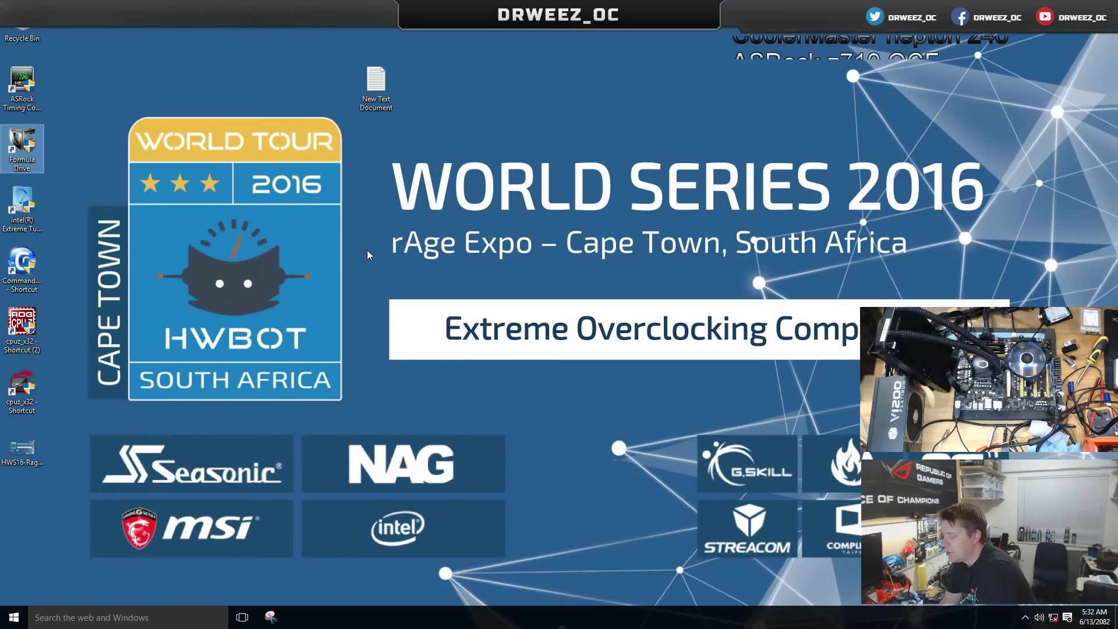
{"action": "left_click", "coordinate": [481, 159]}
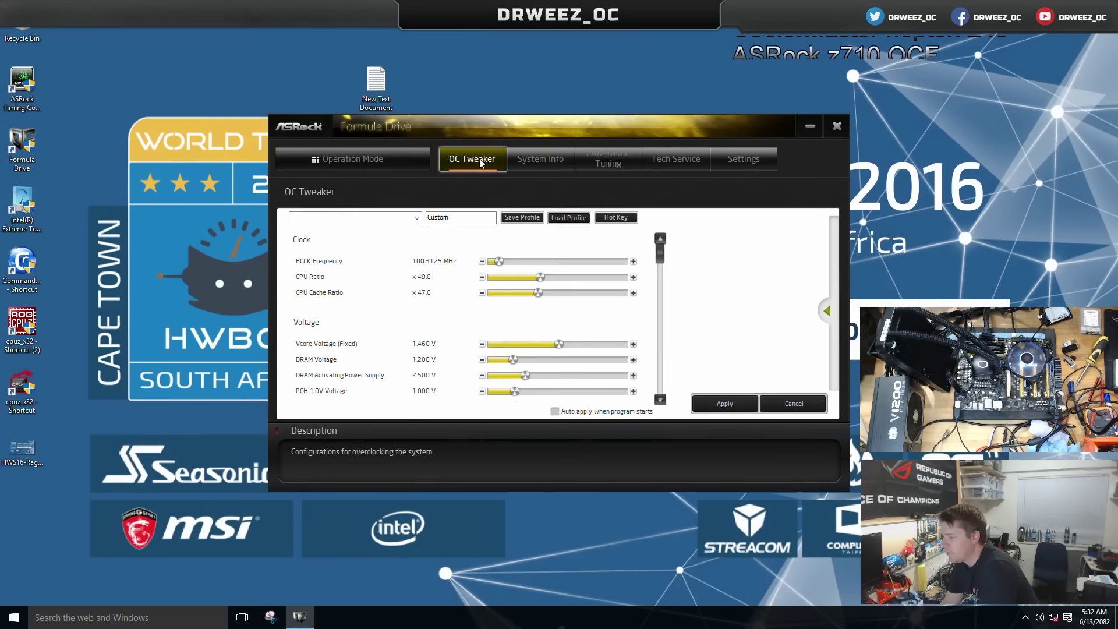
{"action": "left_click", "coordinate": [614, 292]}
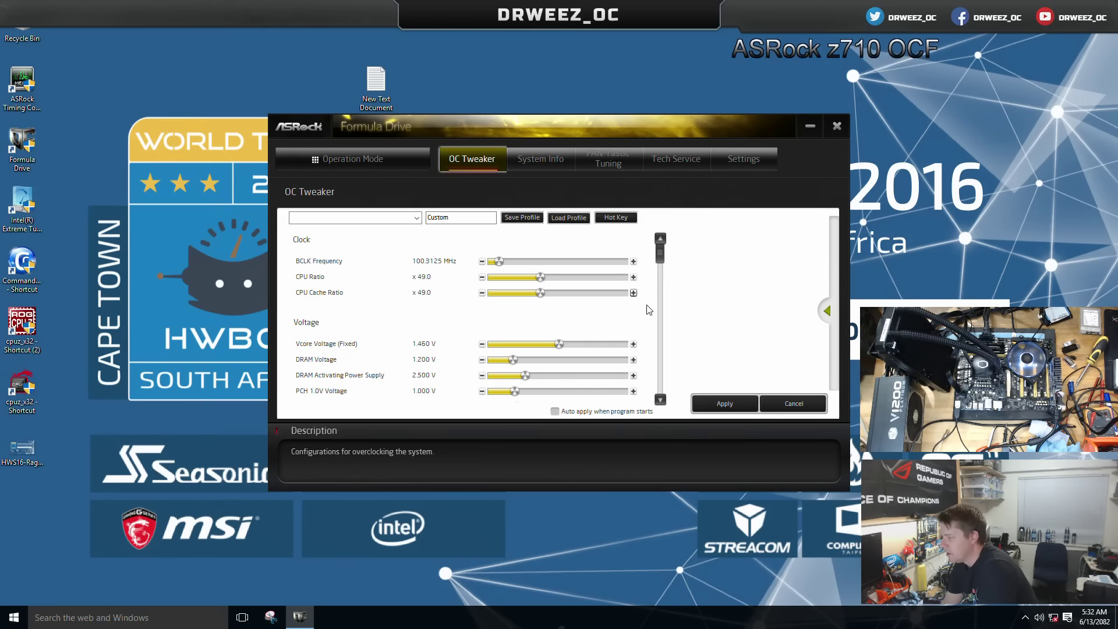
{"action": "left_click", "coordinate": [728, 404]}
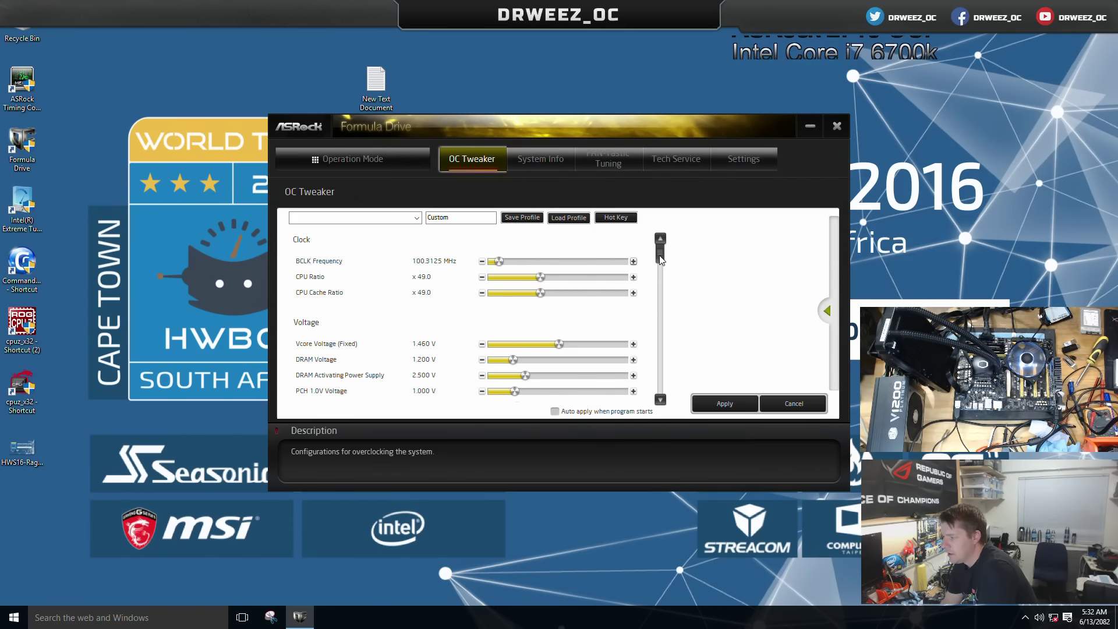
- Review the remaining OC Tweaker values, the CPU fan curve in FAN-Tastic Tuning and the program settings, and close Formula Drive
{"action": "left_click_drag", "start_coordinate": [659, 250], "coordinate": [656, 390]}
{"action": "scroll", "coordinate": [654, 386], "scroll_direction": "up", "scroll_amount": 5}
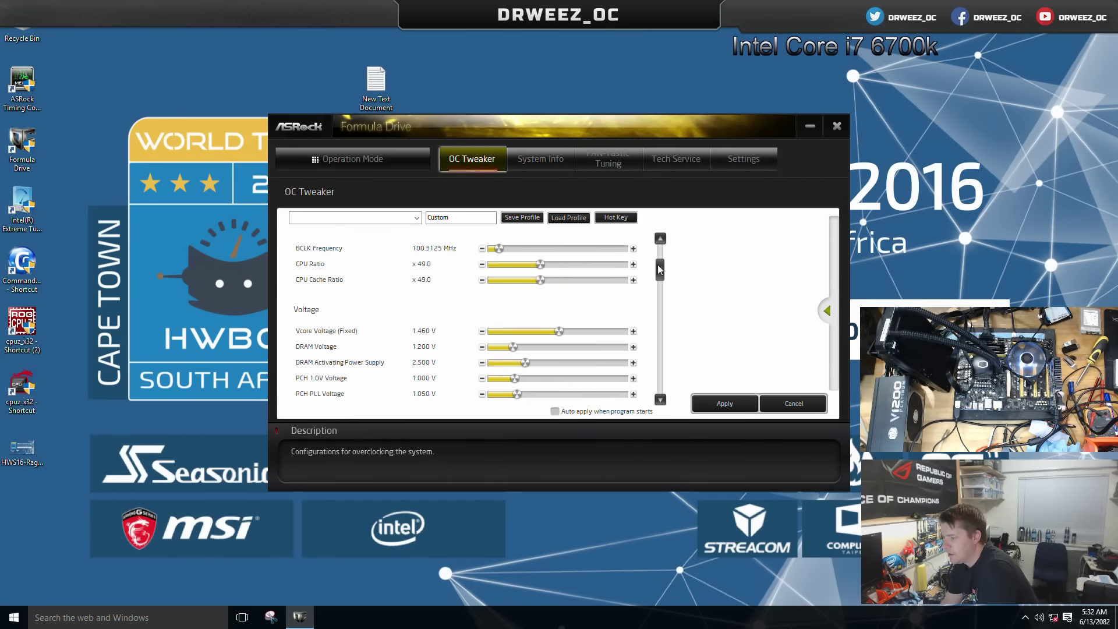
{"action": "left_click", "coordinate": [538, 165]}
{"action": "left_click", "coordinate": [608, 159]}
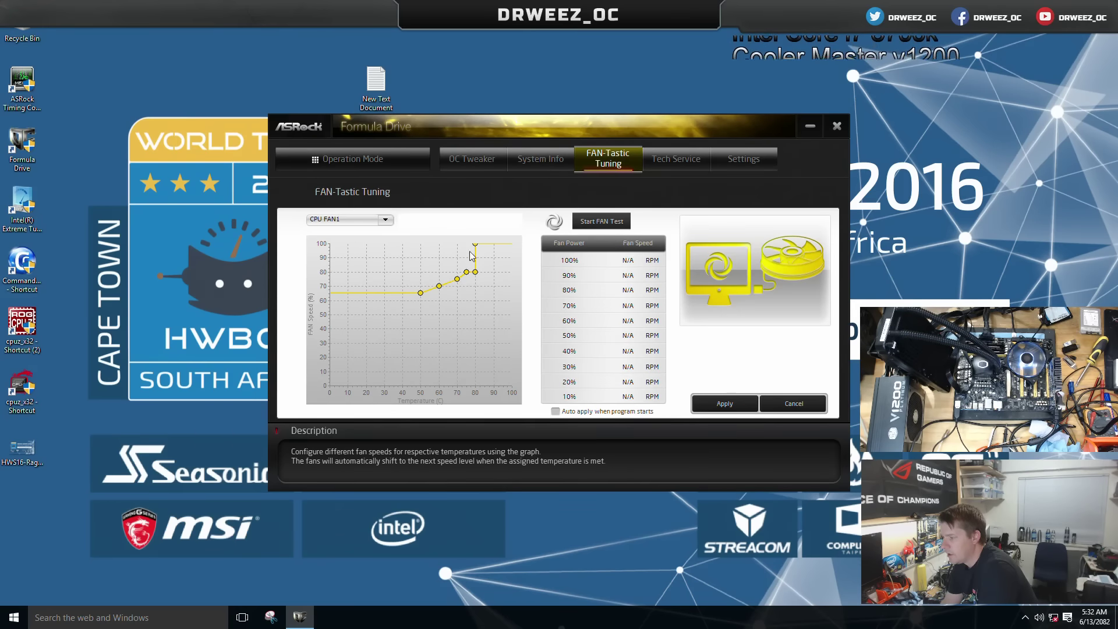
{"action": "left_click", "coordinate": [385, 220]}
{"action": "left_click", "coordinate": [385, 220]}
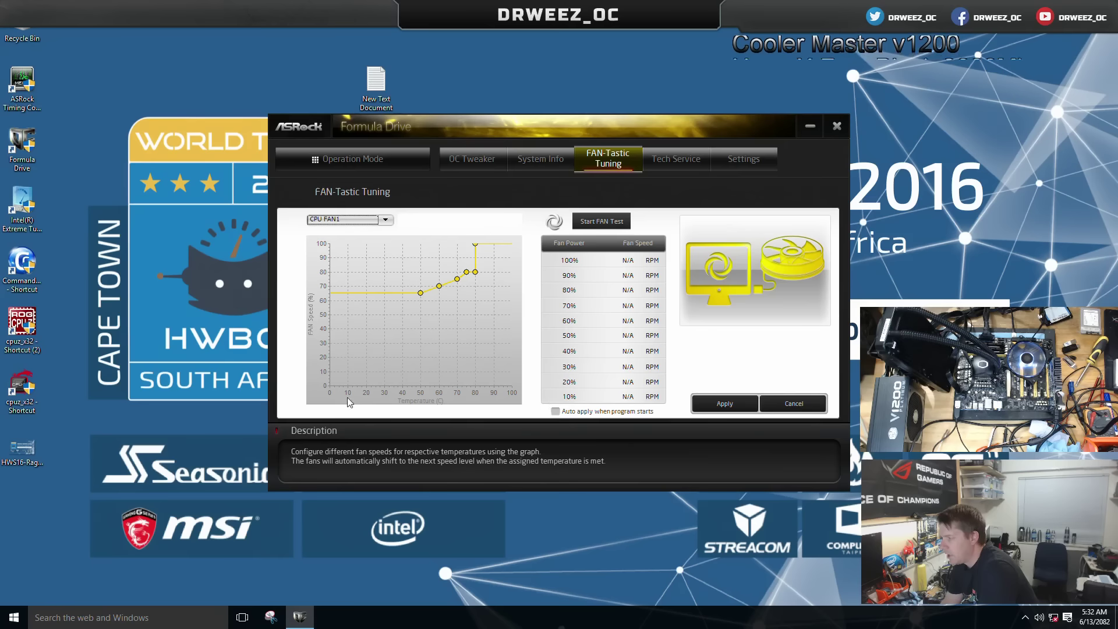
{"action": "left_click", "coordinate": [741, 161]}
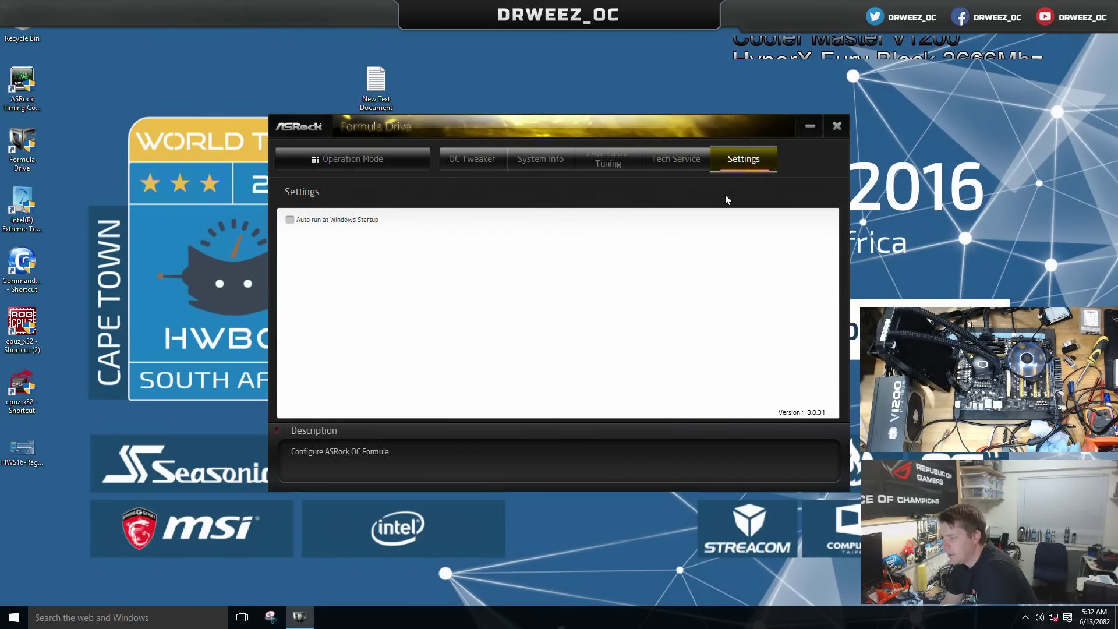
{"action": "left_click", "coordinate": [488, 160]}
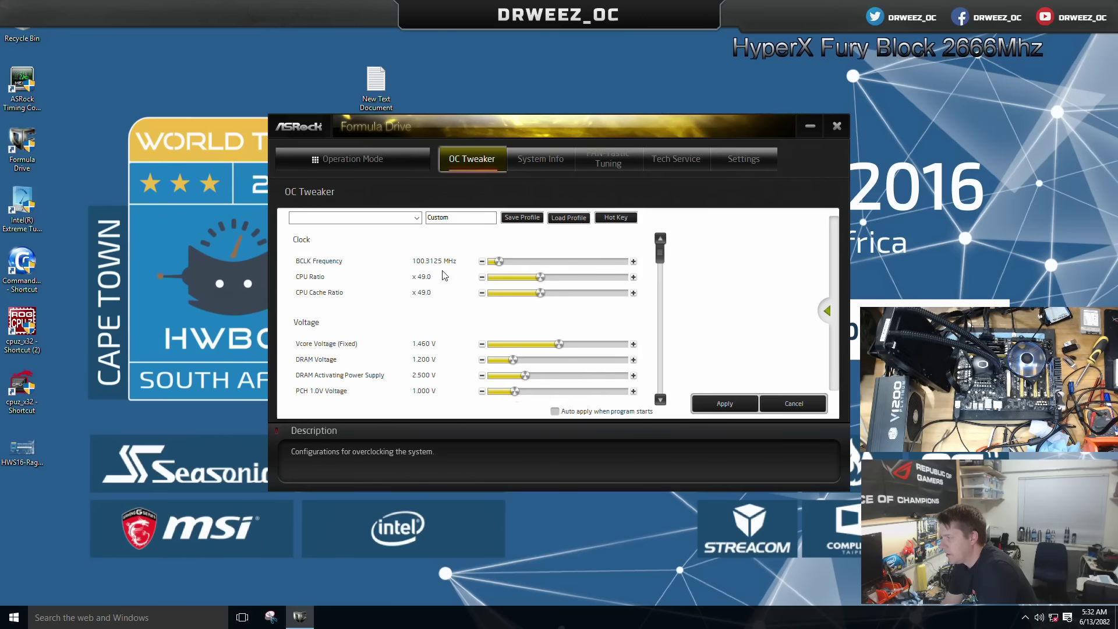
{"action": "left_click", "coordinate": [837, 126]}
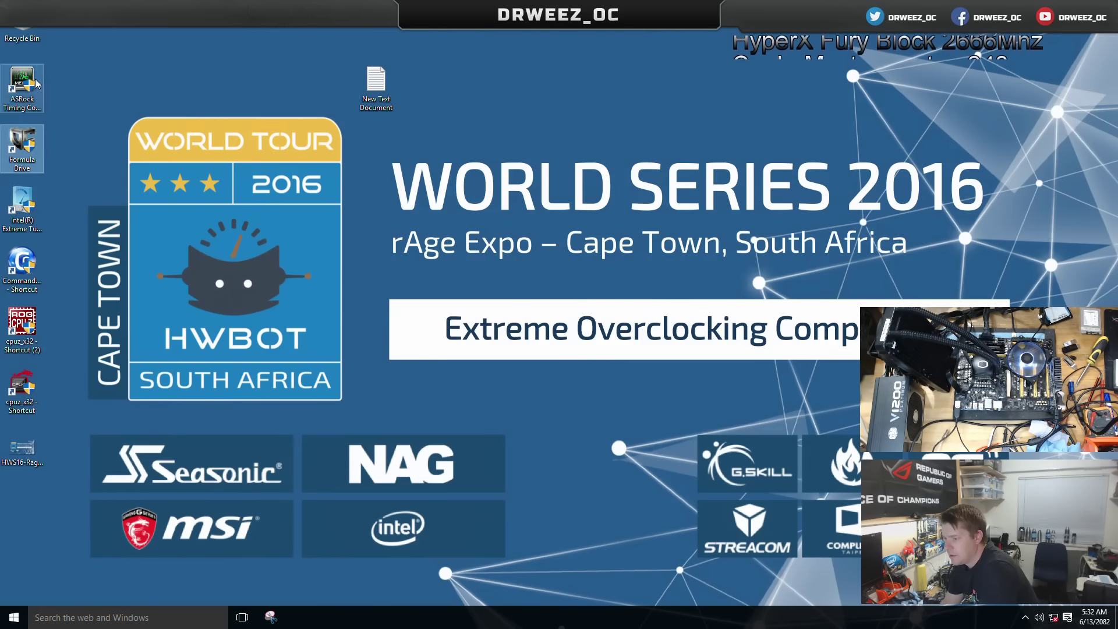
- Reopen Intel Extreme Tuning Utility and run the benchmark with the cache ratio of 49
{"action": "double_click", "coordinate": [21, 210]}
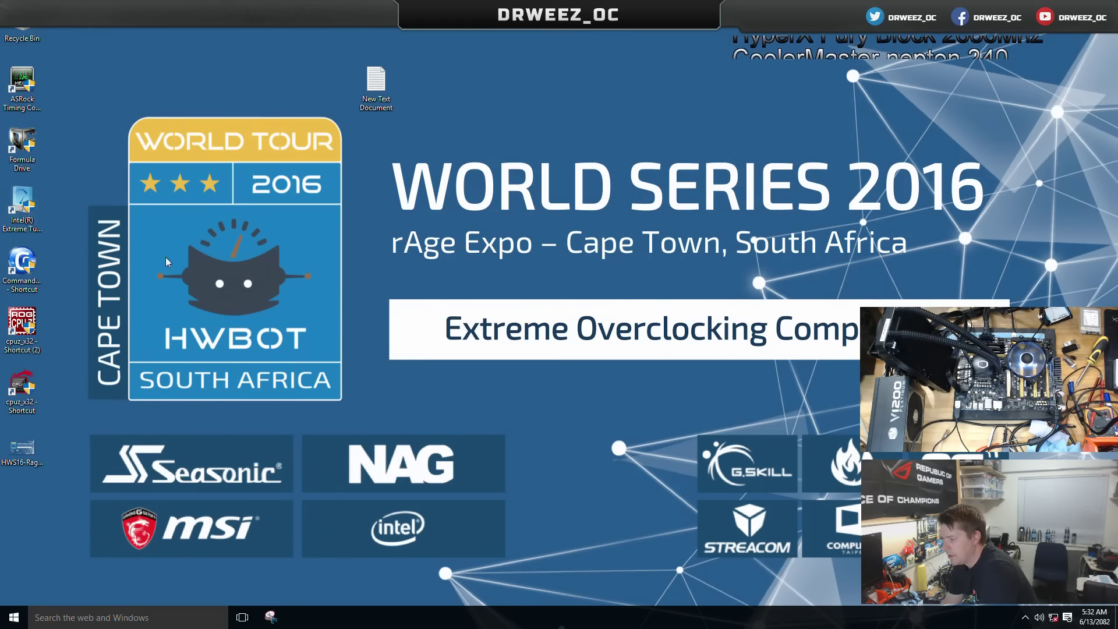
{"action": "left_click", "coordinate": [180, 211]}
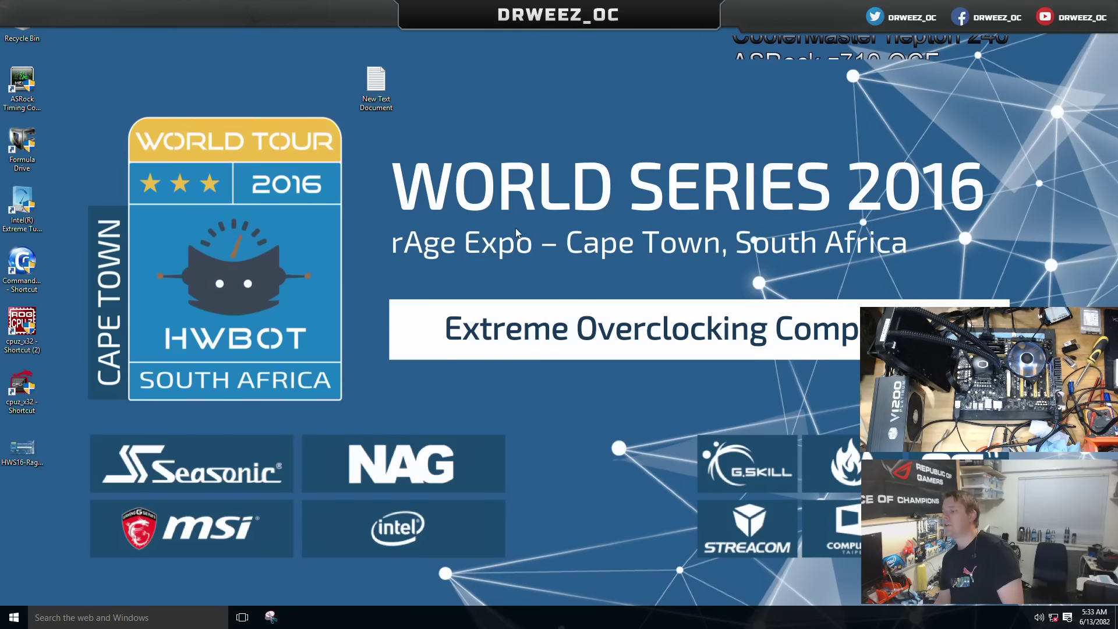
- Add a fourth tip, "4) Keep notes", to New Text Document on the desktop, then save and close the file
{"action": "double_click", "coordinate": [396, 82]}
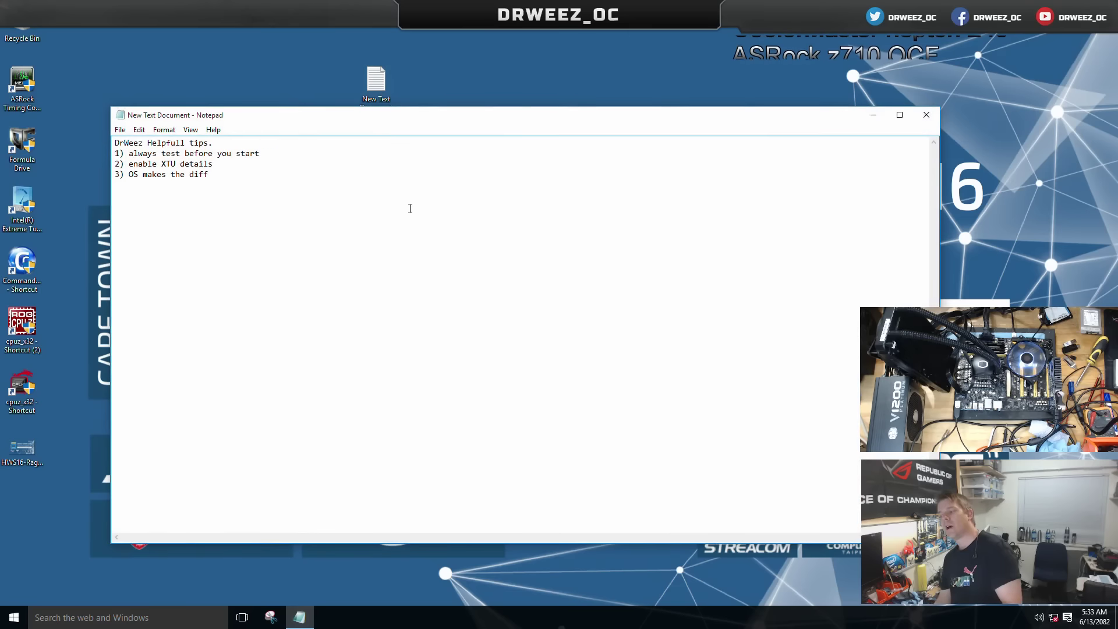
{"action": "left_click", "coordinate": [272, 176]}
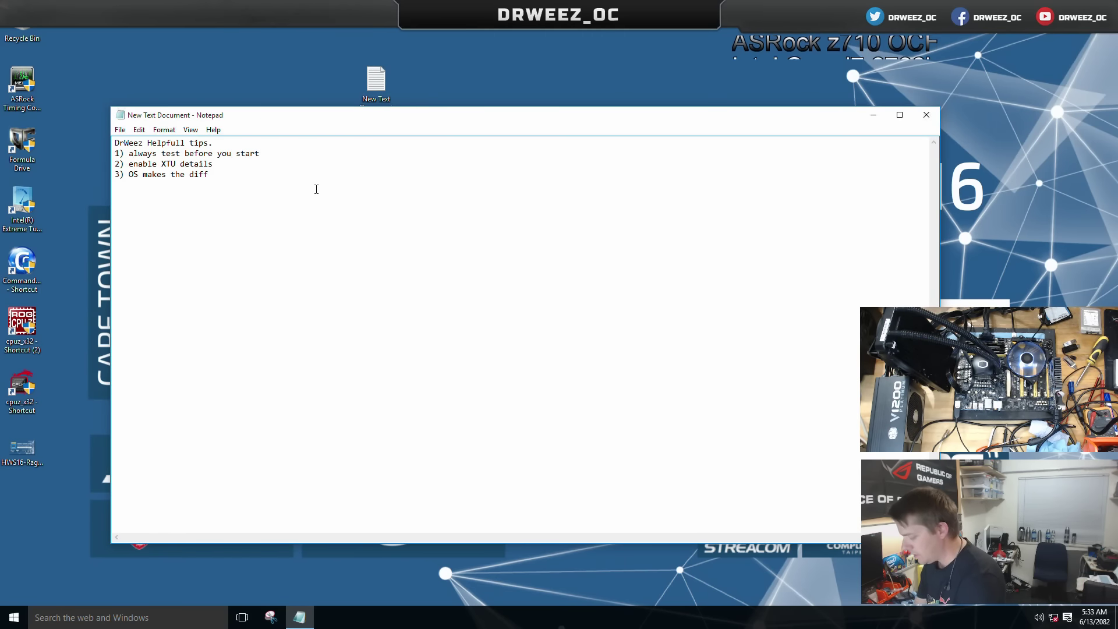
{"action": "key", "text": "Return"}
{"action": "type", "text": "4"}
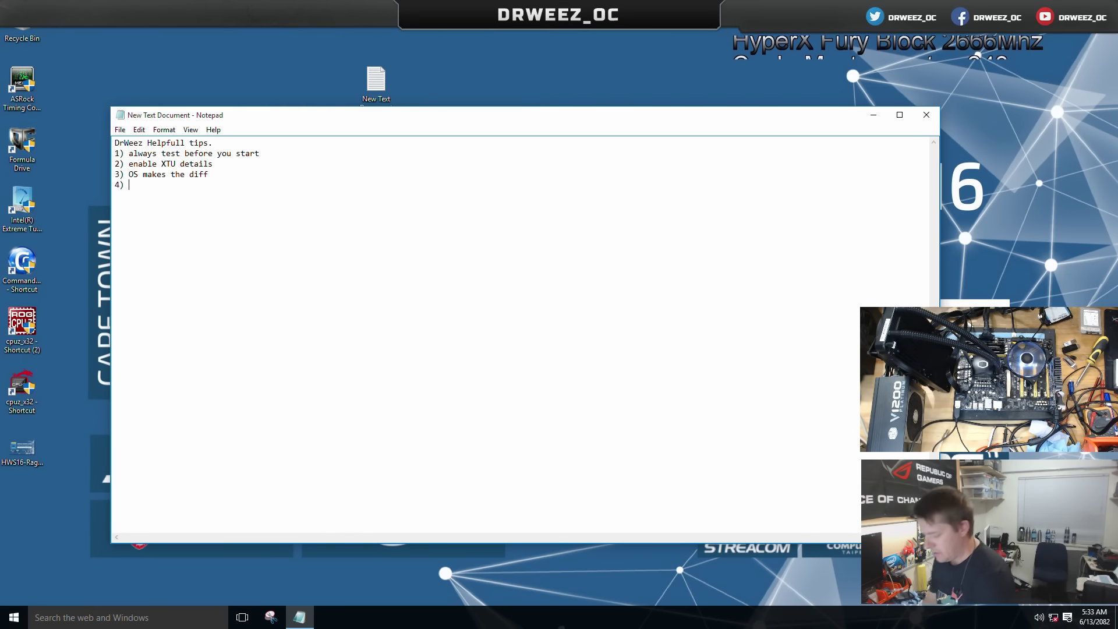
{"action": "type", "text": "Keep n"}
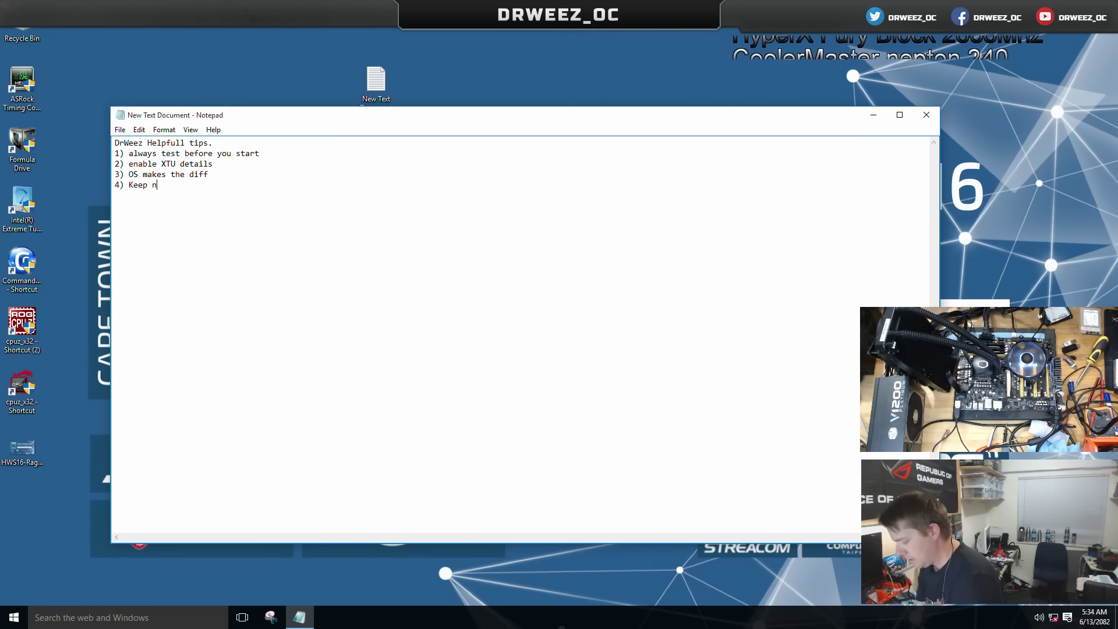
{"action": "type", "text": "otes"}
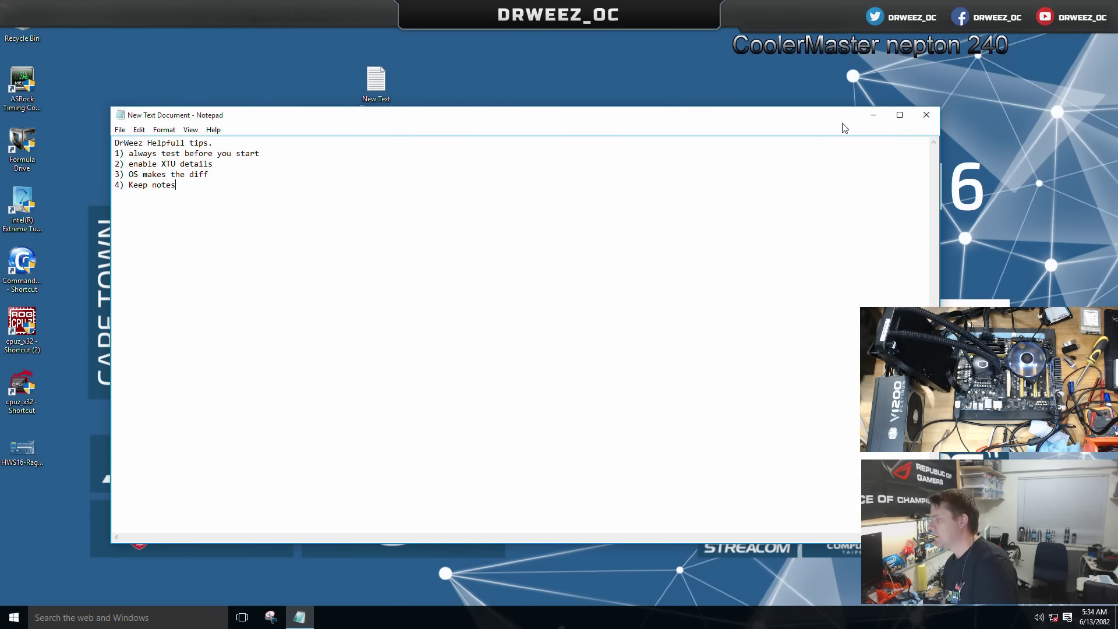
{"action": "left_click", "coordinate": [927, 116]}
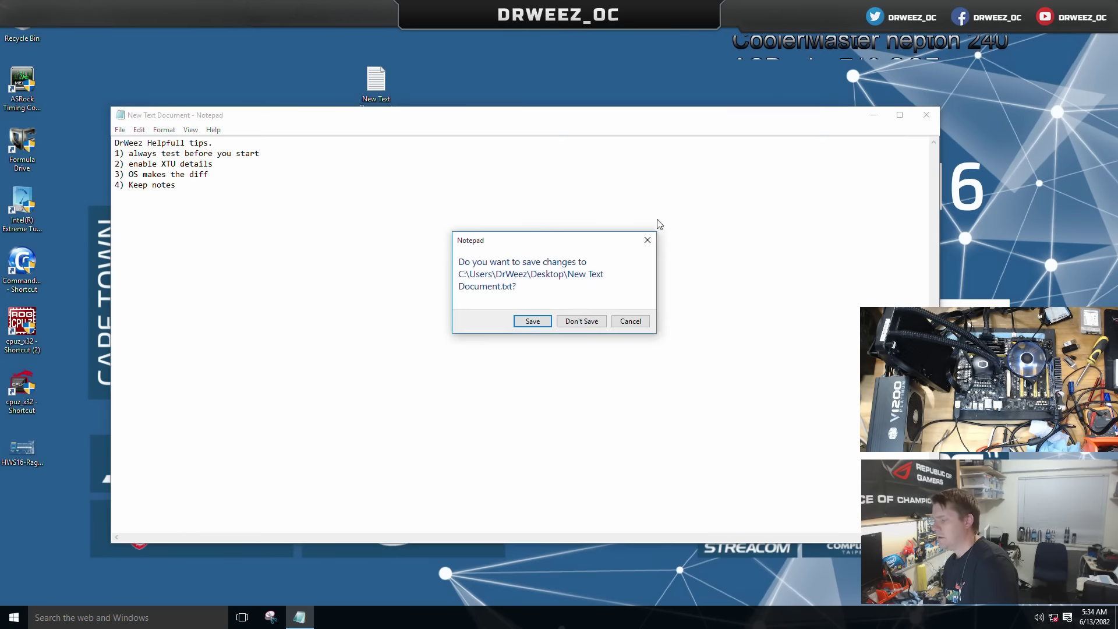
{"action": "left_click", "coordinate": [549, 322]}
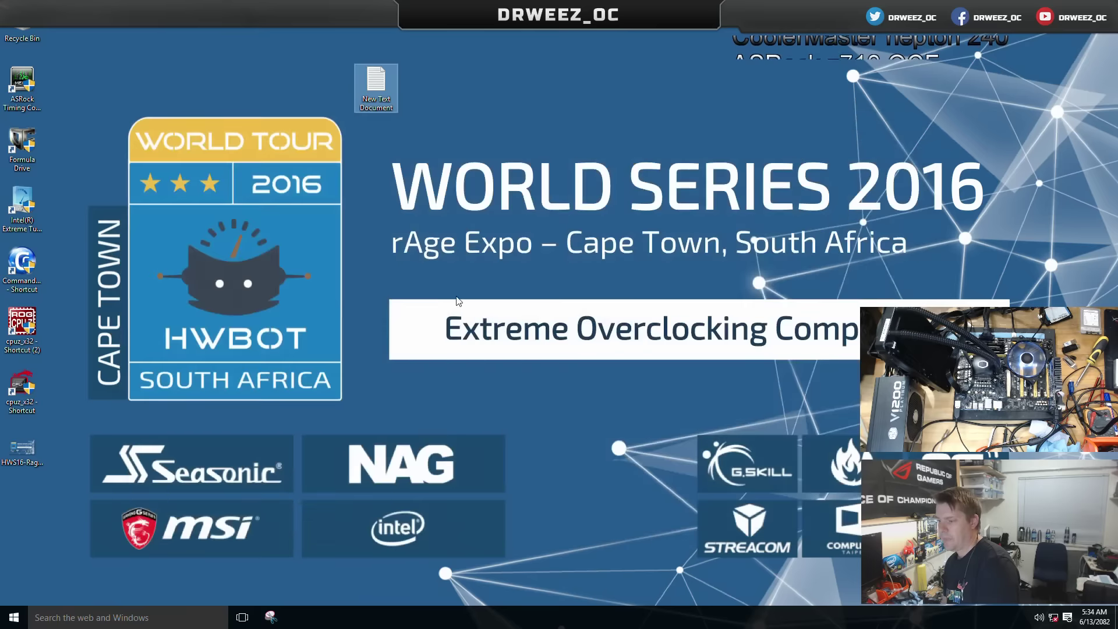
- Reopen Formula Drive and raise the fixed Vcore voltage to 1.495 V in OC Tweaker
{"action": "left_click", "coordinate": [29, 145]}
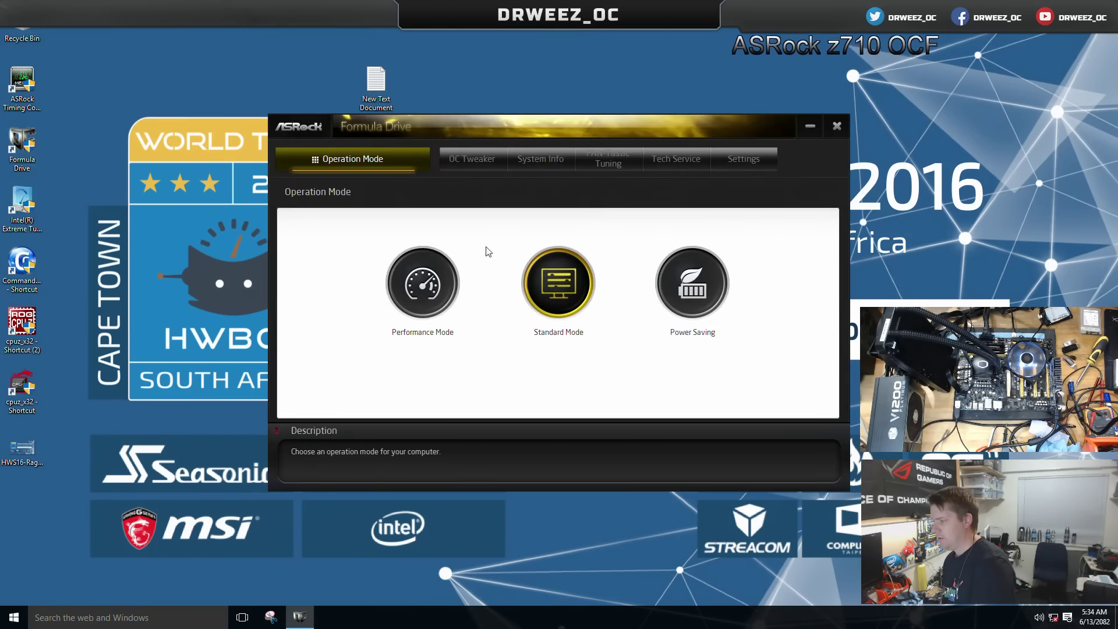
{"action": "left_click", "coordinate": [471, 162]}
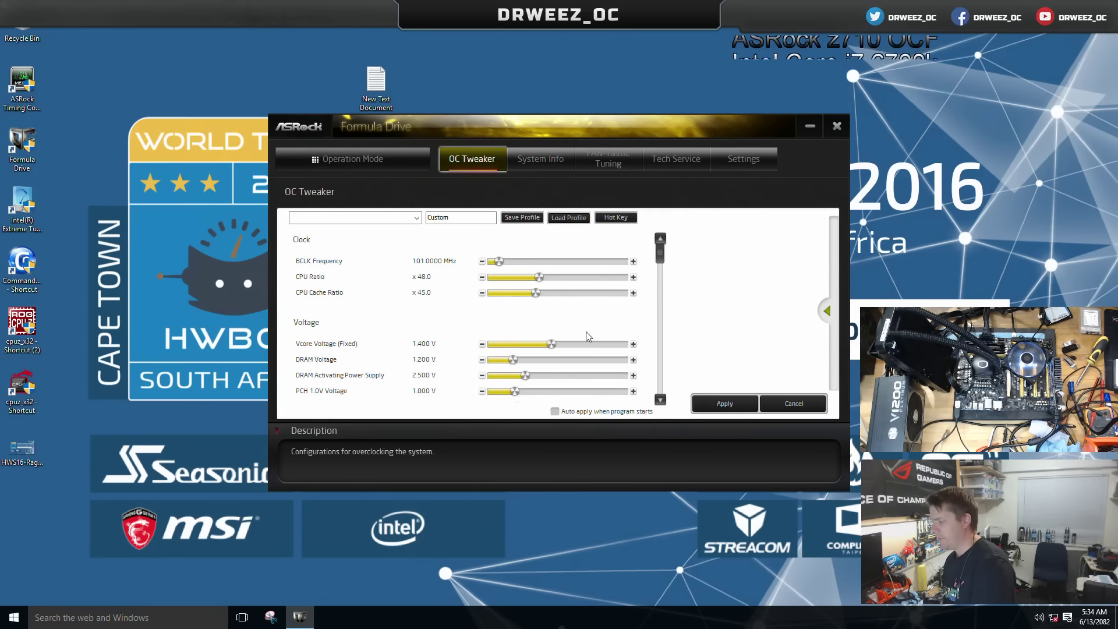
{"action": "left_click", "coordinate": [633, 344]}
{"action": "left_click", "coordinate": [634, 344]}
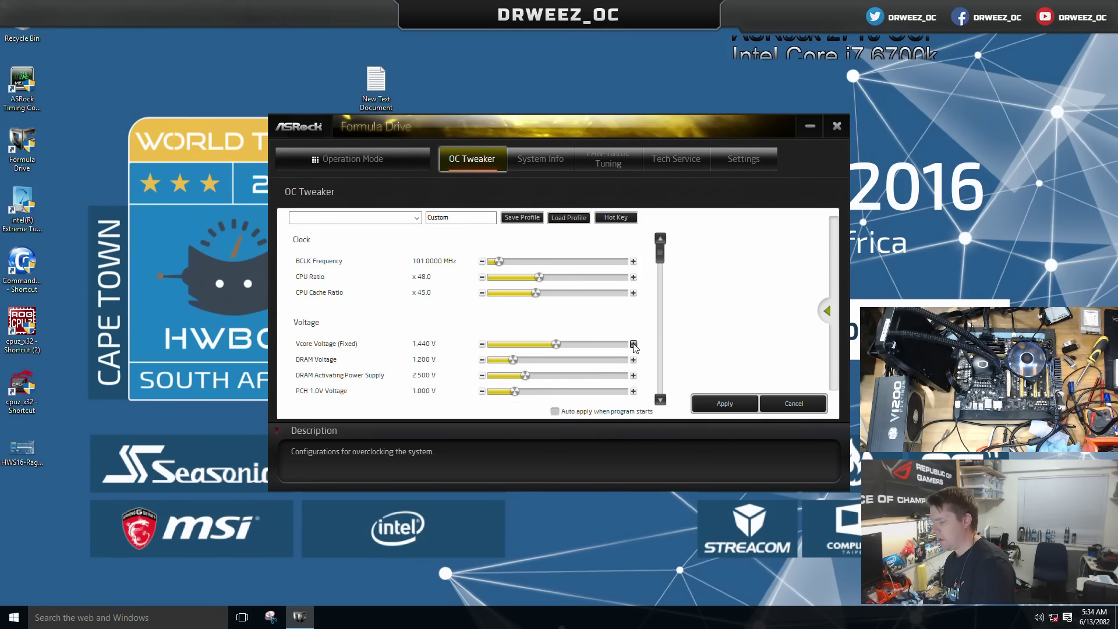
{"action": "left_click", "coordinate": [633, 344]}
{"action": "left_click", "coordinate": [633, 344]}
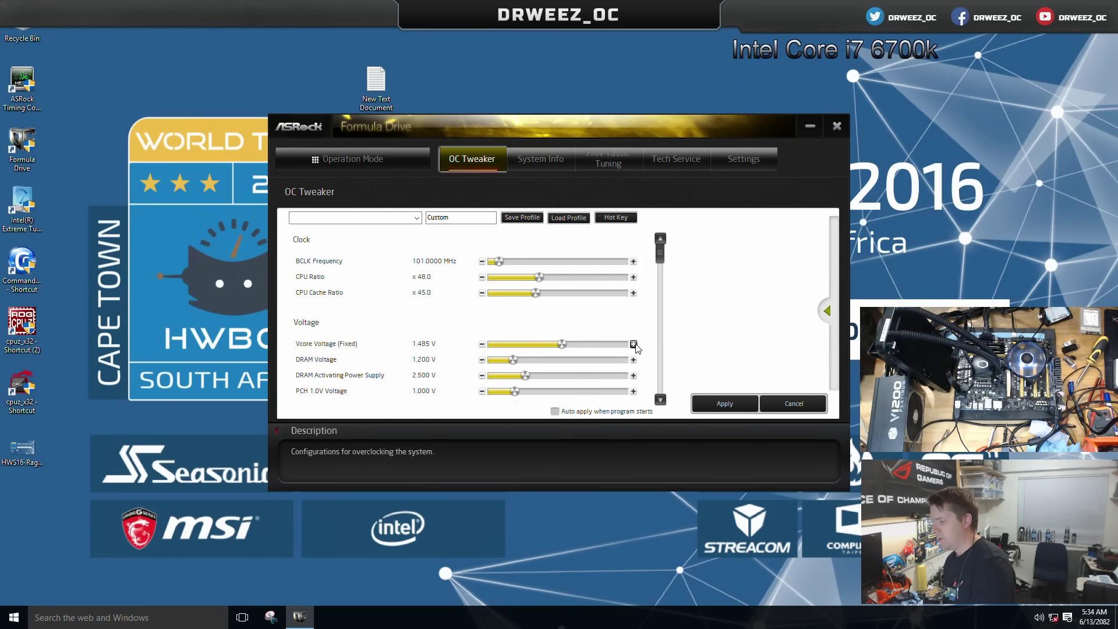
{"action": "left_click", "coordinate": [633, 344]}
{"action": "left_click", "coordinate": [633, 344]}
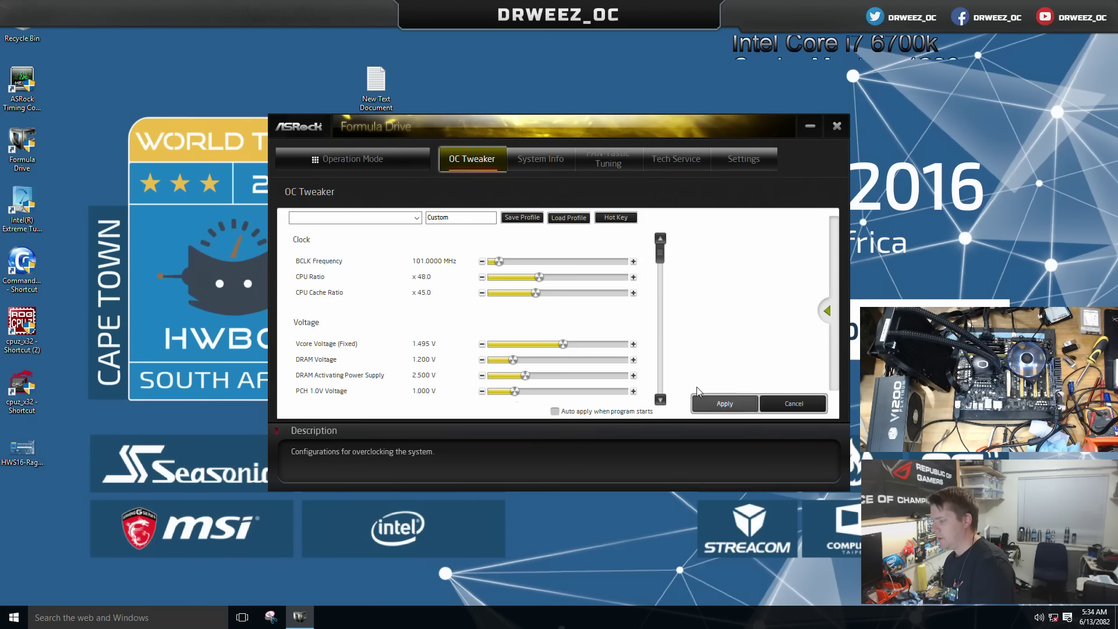
- Set both the CPU ratio and the CPU cache ratio to 49 in OC Tweaker
{"action": "left_click", "coordinate": [633, 277]}
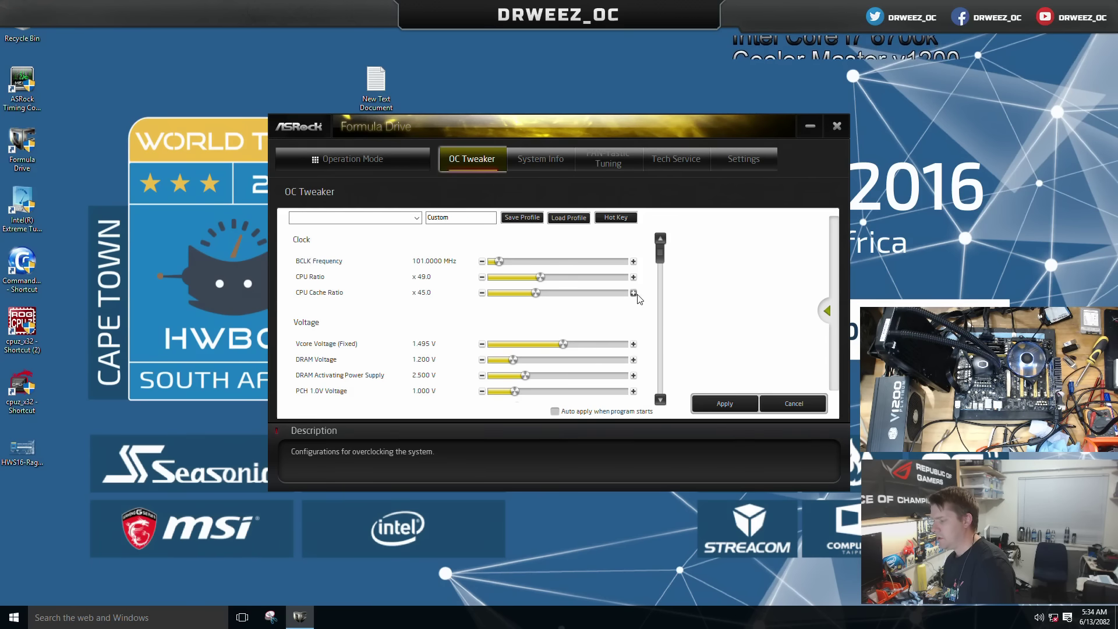
{"action": "left_click", "coordinate": [633, 293]}
{"action": "left_click", "coordinate": [633, 293]}
{"action": "left_click", "coordinate": [634, 292]}
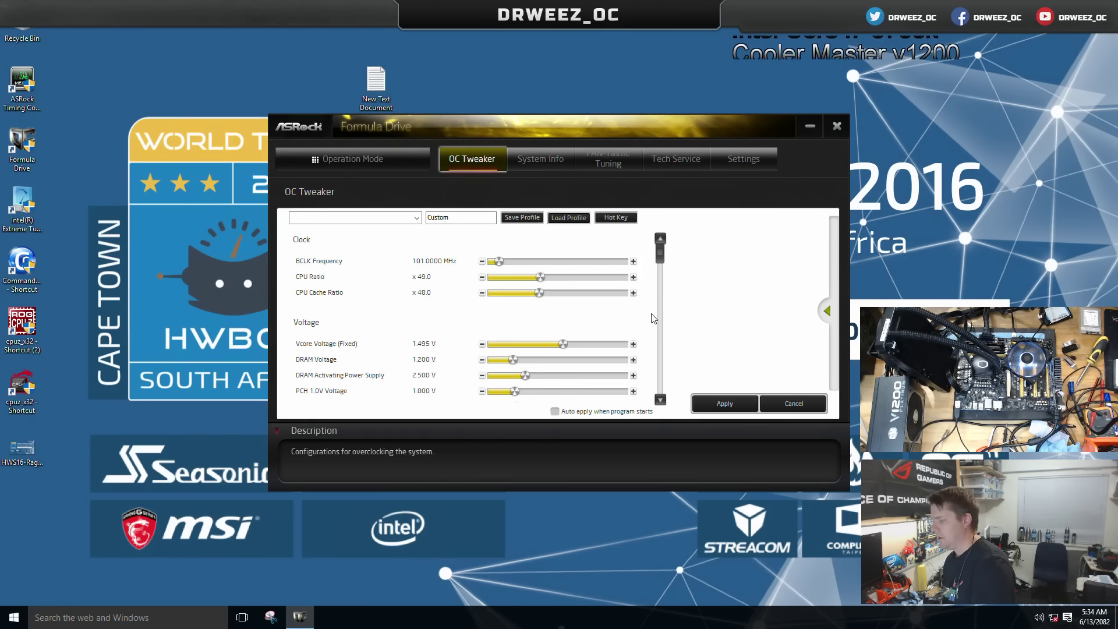
{"action": "left_click", "coordinate": [633, 292]}
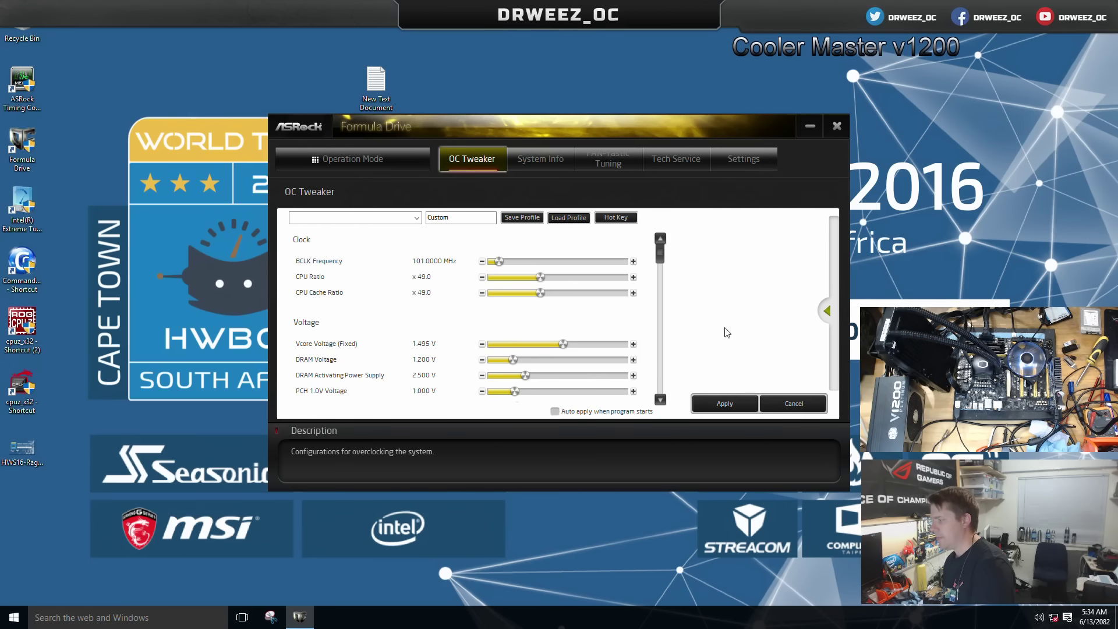
- Close Formula Drive, reopen Intel Extreme Tuning Utility and continue past its unexpected-exit notice
{"action": "left_click", "coordinate": [836, 126]}
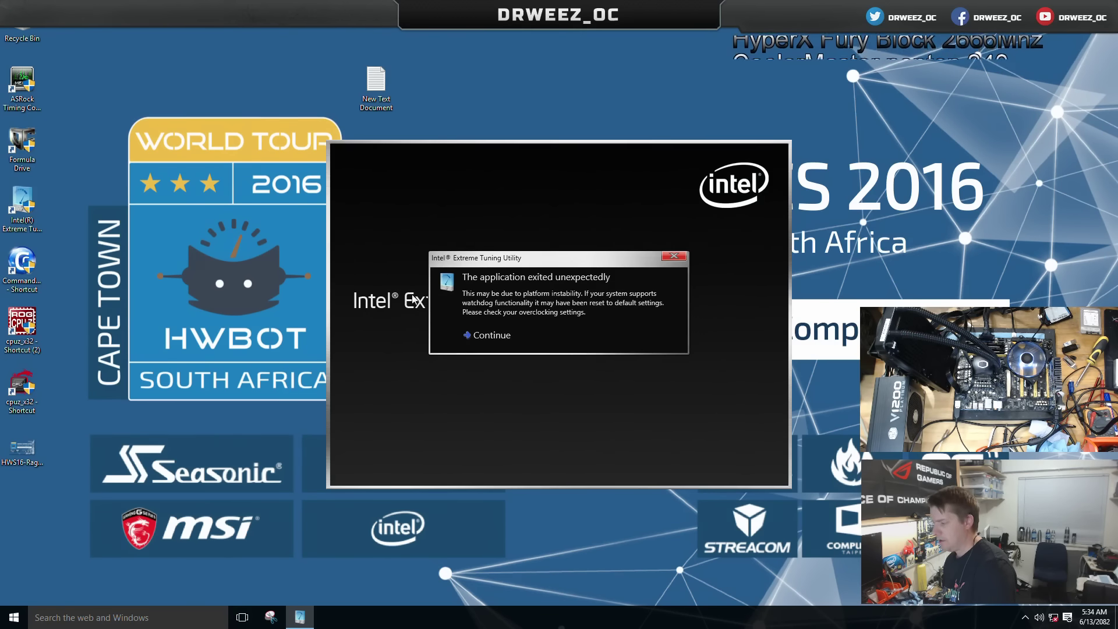
{"action": "left_click", "coordinate": [489, 336]}
{"action": "left_click", "coordinate": [199, 214]}
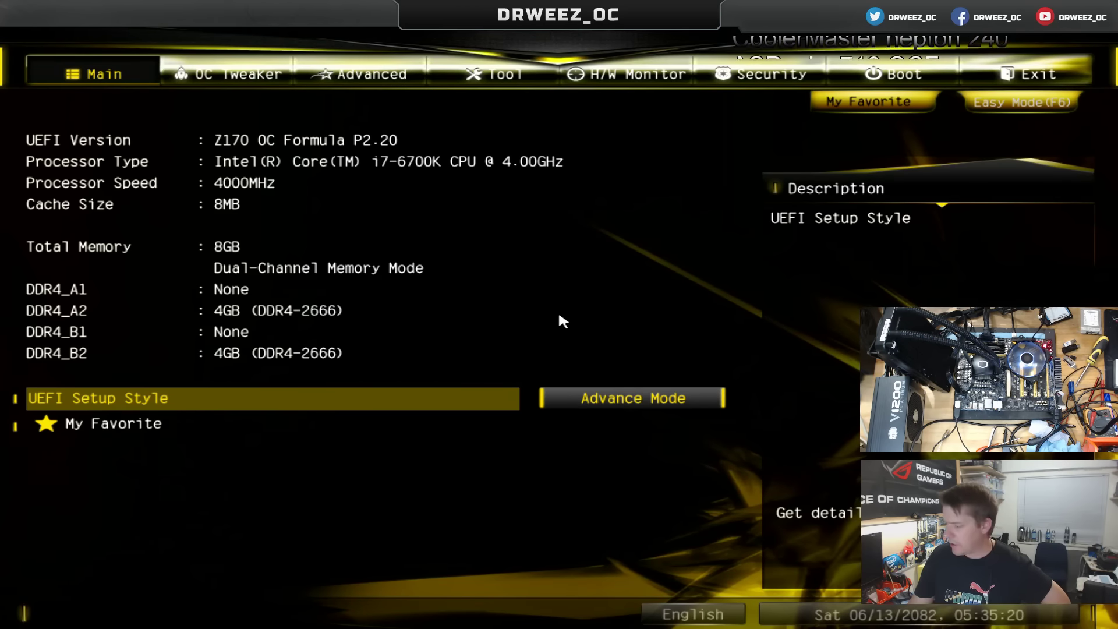
- Look through the UEFI setup's OC Tweaker, Advanced, Chipset Configuration, H/W Monitor, Security and Tool pages
{"action": "key", "text": "Right"}
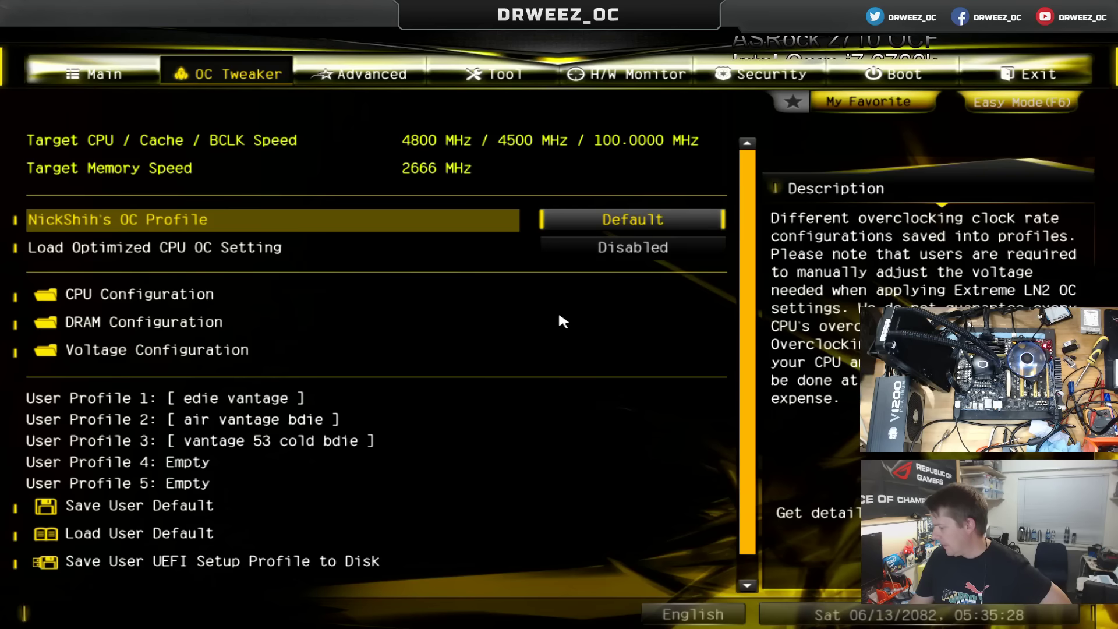
{"action": "key", "text": "Down"}
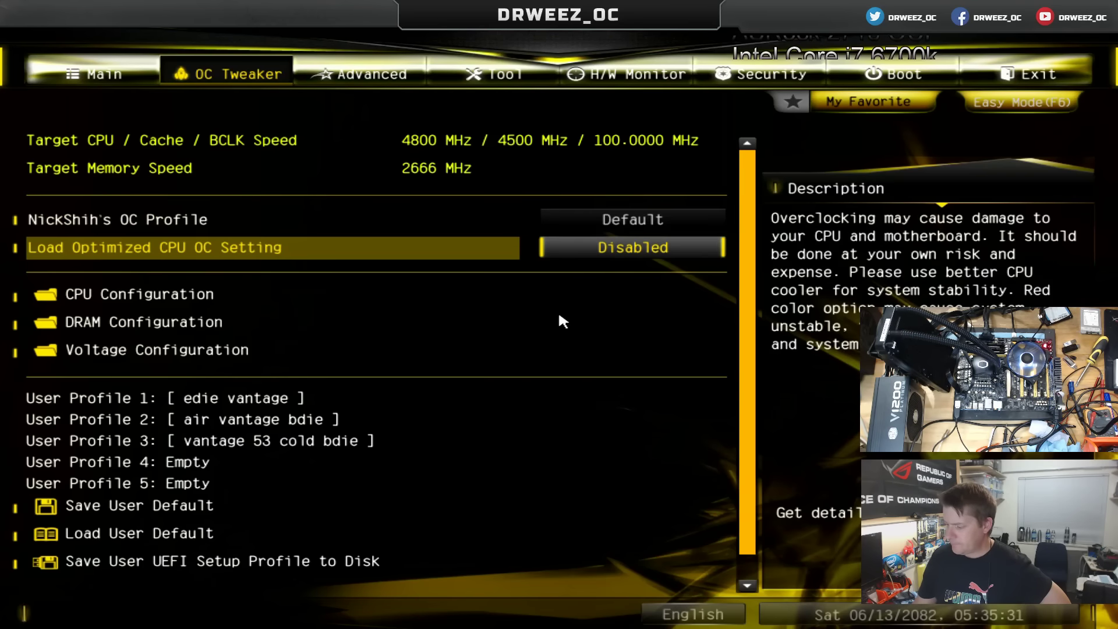
{"action": "key", "text": "Right"}
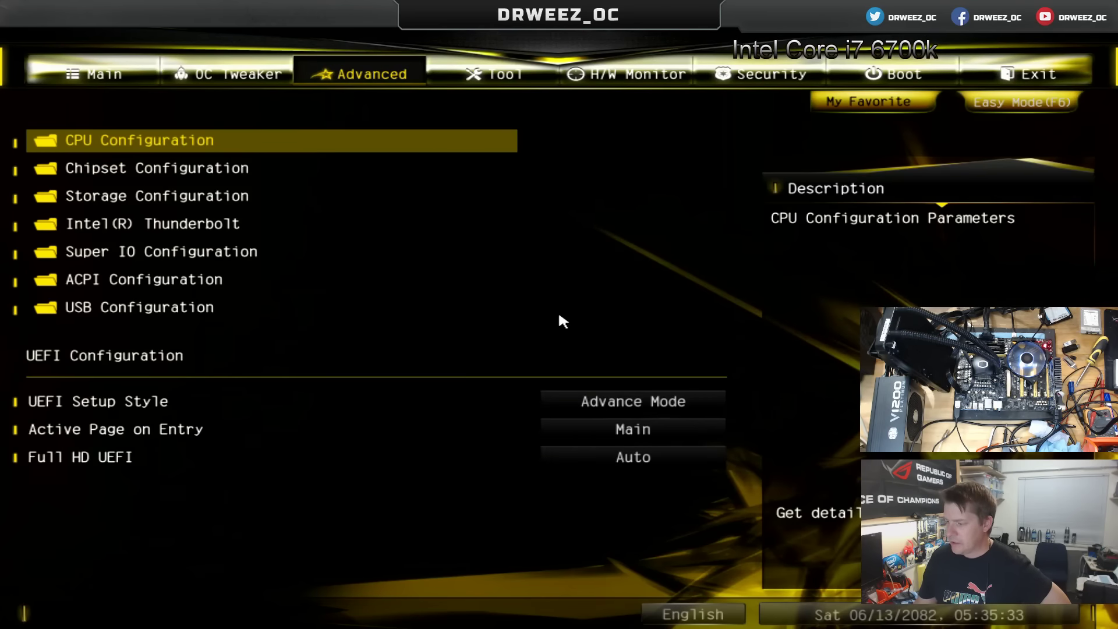
{"action": "key", "text": "Right"}
{"action": "key", "text": "Right"}
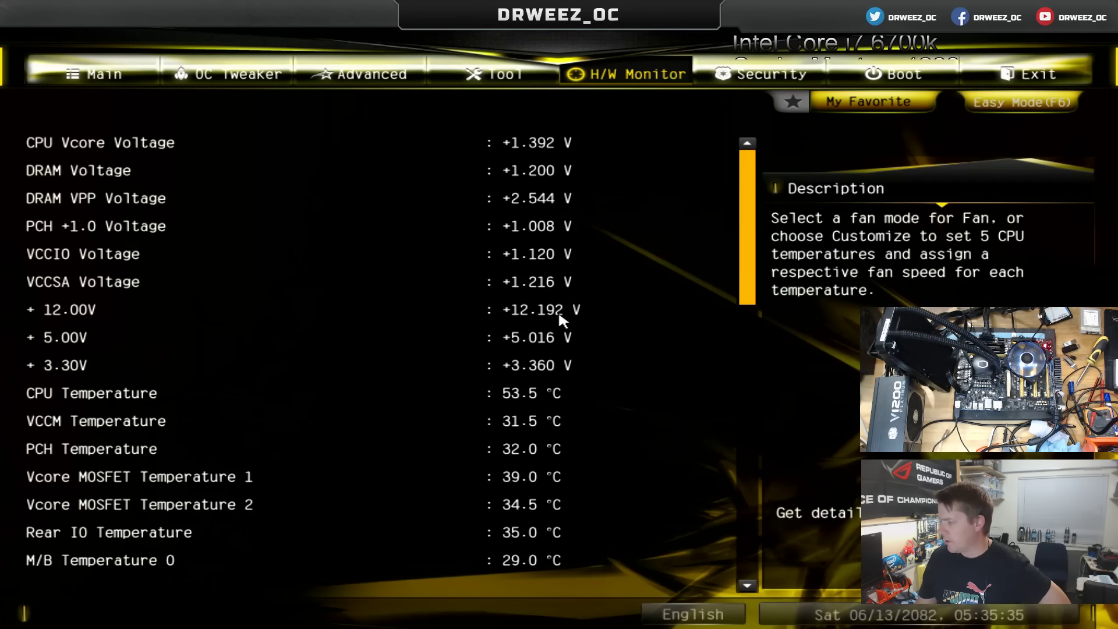
{"action": "key", "text": "Right"}
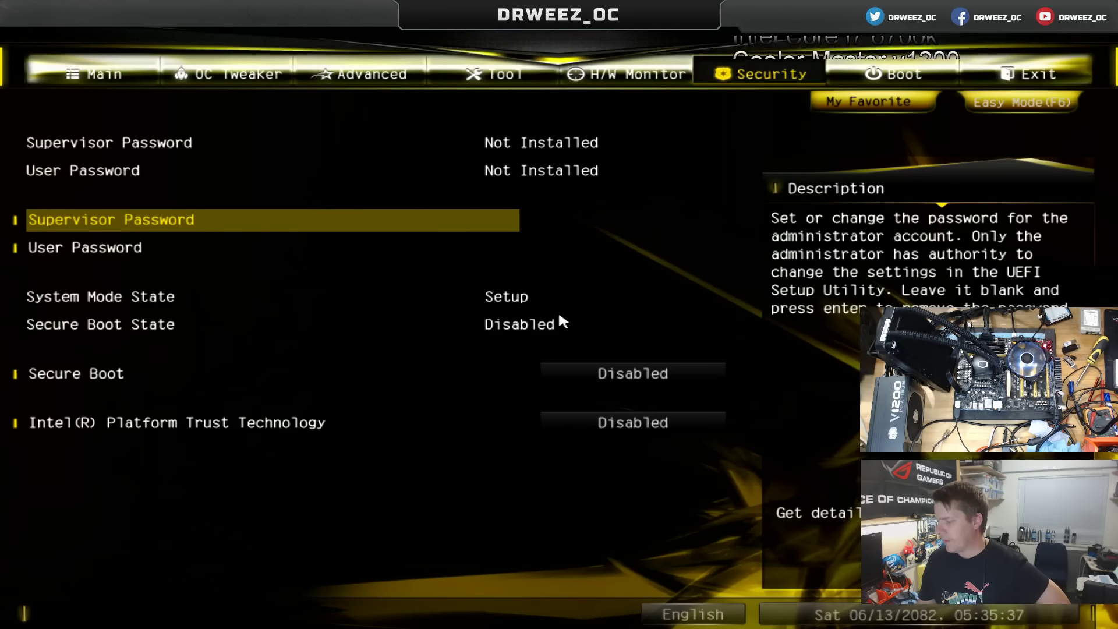
{"action": "key", "text": "Left"}
{"action": "key", "text": "Left"}
{"action": "key", "text": "Left"}
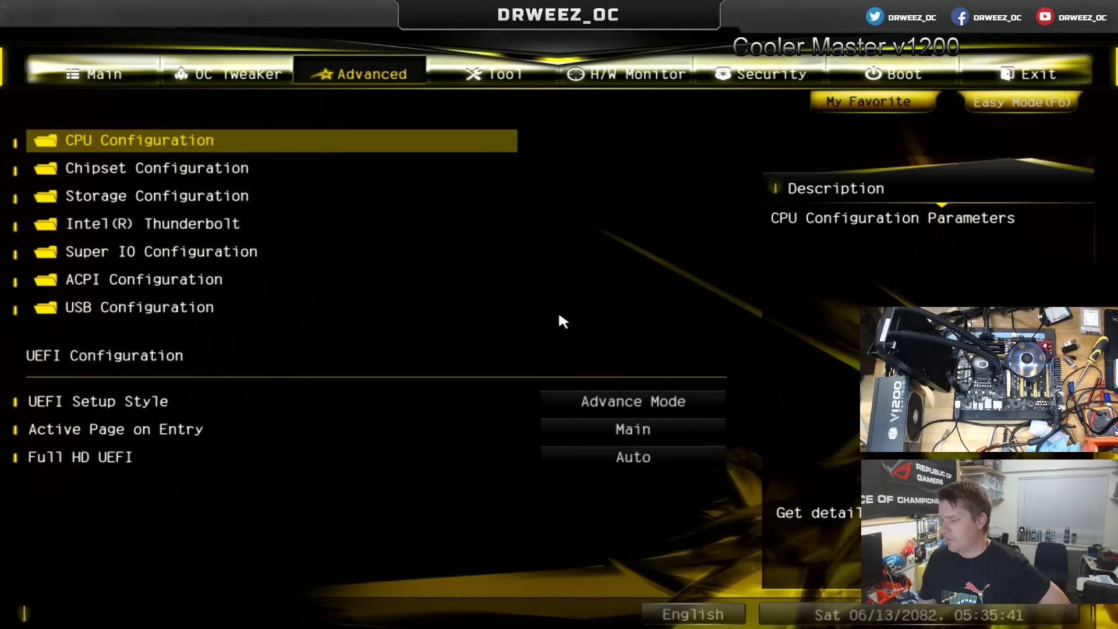
{"action": "key", "text": "Down"}
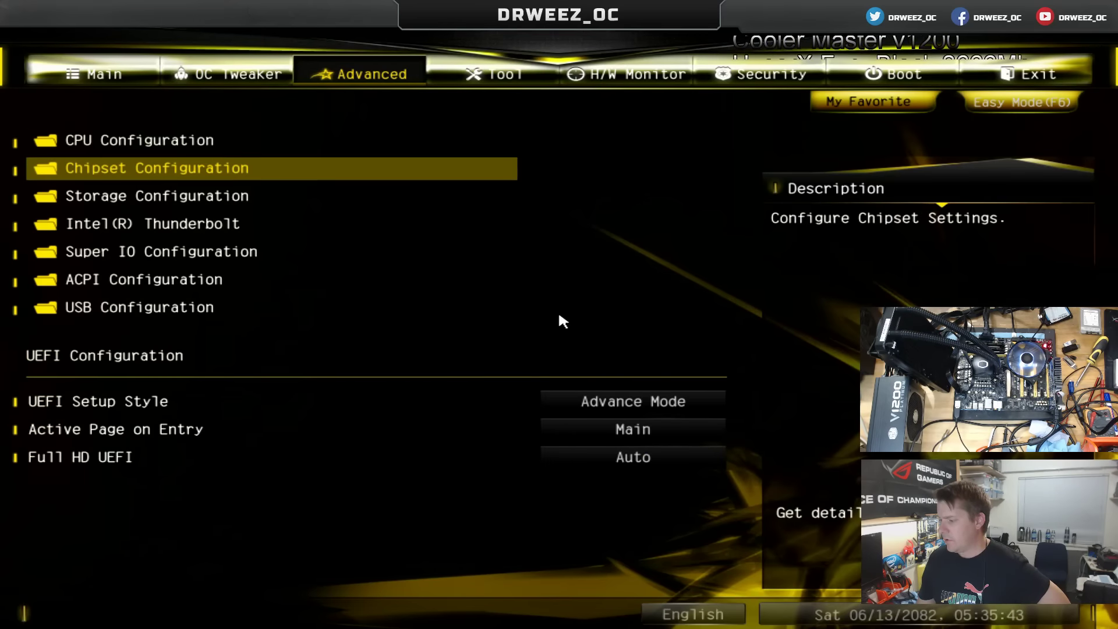
{"action": "key", "text": "Return"}
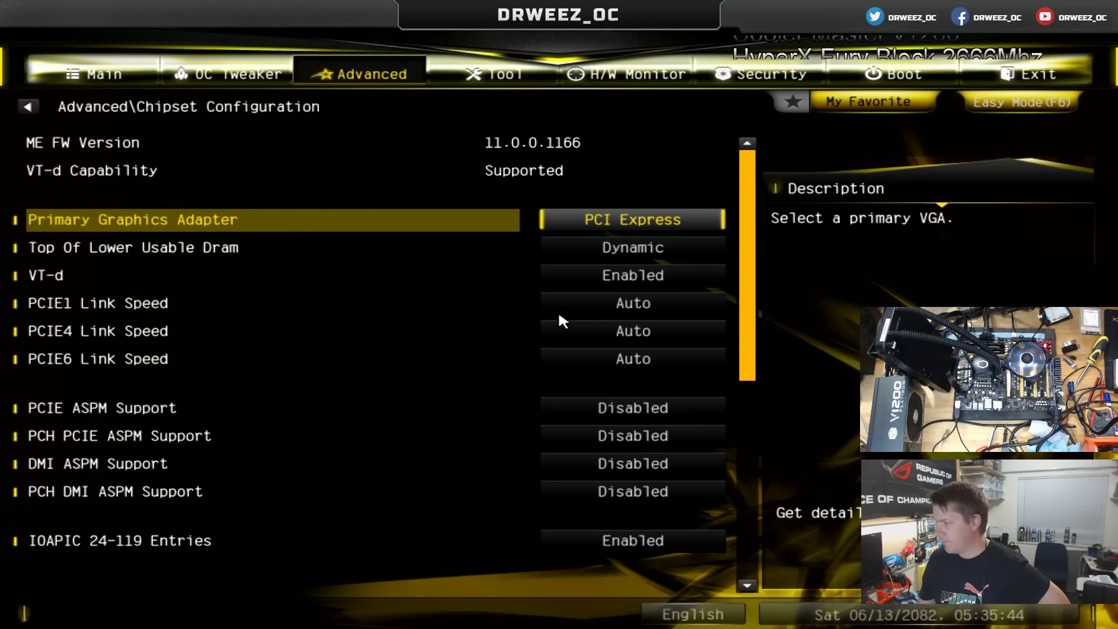
{"action": "key", "text": "Right"}
{"action": "key", "text": "Escape"}
{"action": "key", "text": "Escape"}
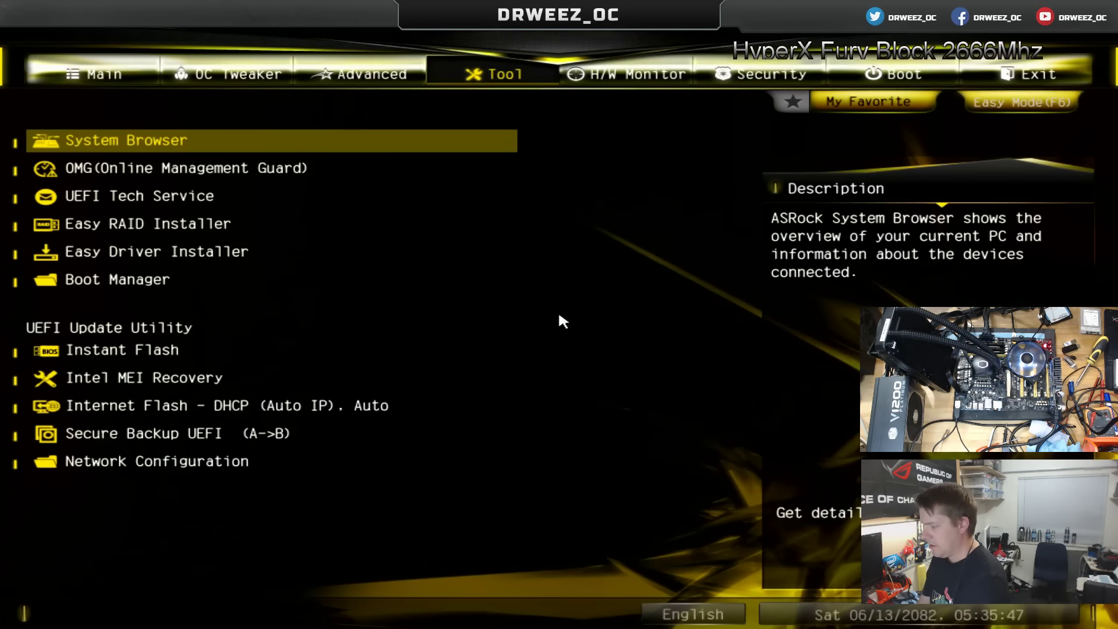
{"action": "key", "text": "Down"}
{"action": "key", "text": "Down"}
{"action": "key", "text": "Down"}
{"action": "key", "text": "Down"}
{"action": "key", "text": "Down"}
{"action": "key", "text": "Down"}
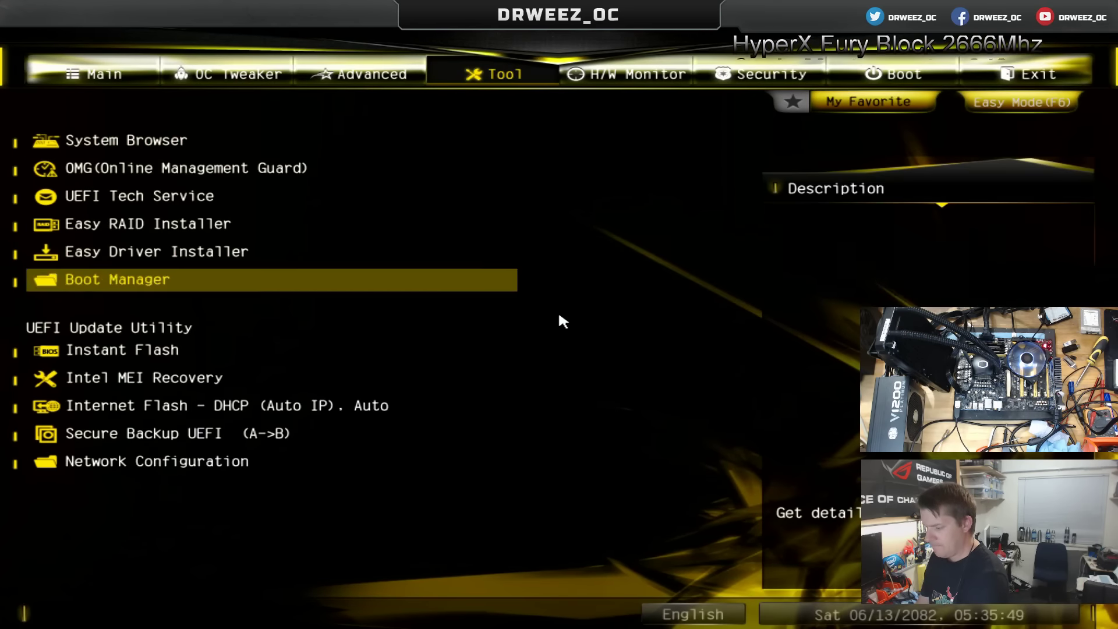
- Find the fan settings in H/W Monitor and set CPU Fan 1 to Full Speed
{"action": "key", "text": "Right"}
{"action": "key", "text": "Down"}
{"action": "key", "text": "Down"}
{"action": "key", "text": "Down"}
{"action": "key", "text": "Down"}
{"action": "key", "text": "Down"}
{"action": "key", "text": "Down"}
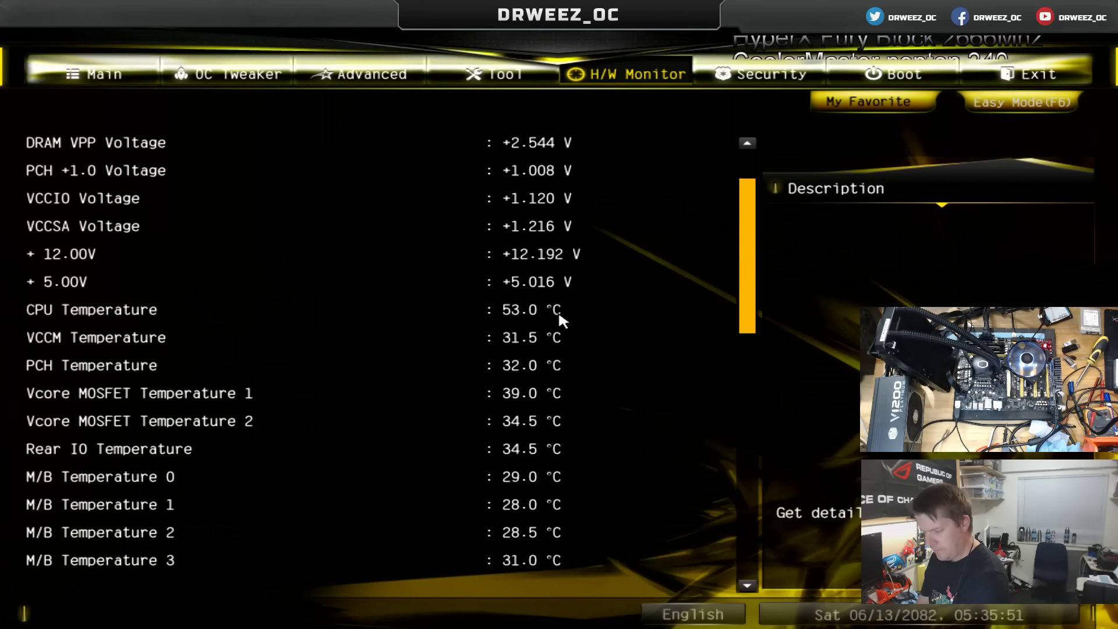
{"action": "key", "text": "Up"}
{"action": "key", "text": "Up"}
{"action": "key", "text": "Up"}
{"action": "key", "text": "Up"}
{"action": "key", "text": "Up"}
{"action": "key", "text": "Up"}
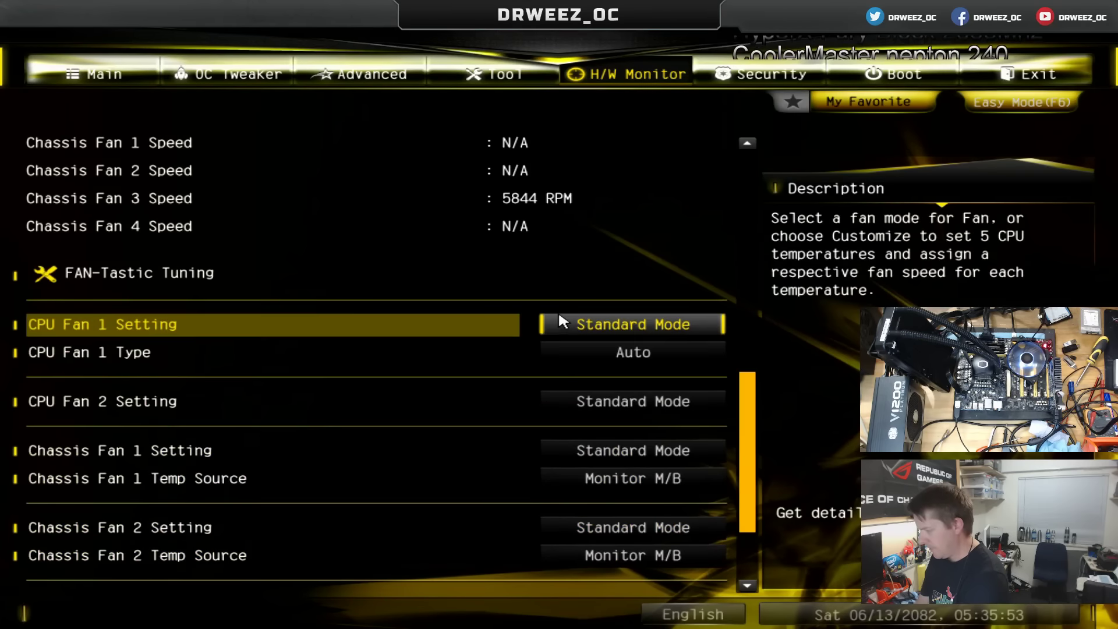
{"action": "key", "text": "Return"}
{"action": "key", "text": "Down"}
{"action": "key", "text": "Down"}
{"action": "key", "text": "Return"}
- Set CPU Fan 2 and Chassis Fan 1 to Full Speed
{"action": "key", "text": "Down"}
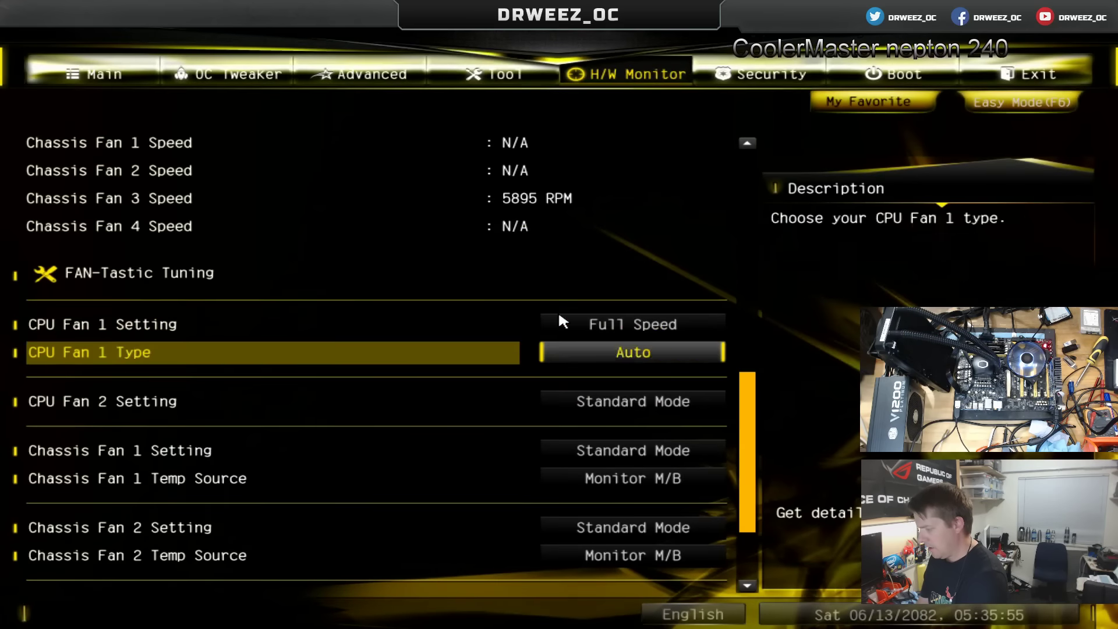
{"action": "key", "text": "Down"}
{"action": "key", "text": "Return"}
{"action": "key", "text": "Escape"}
{"action": "key", "text": "Down"}
{"action": "key", "text": "Return"}
{"action": "key", "text": "Down"}
{"action": "key", "text": "Down"}
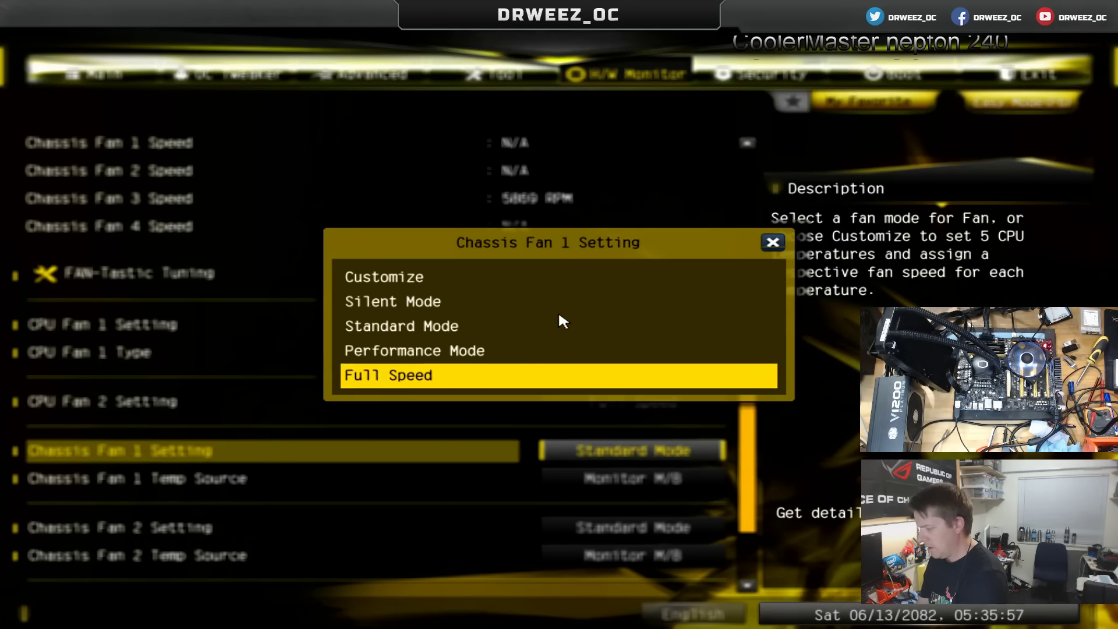
{"action": "key", "text": "Return"}
- Set Chassis Fan 2 to Full Speed
{"action": "key", "text": "Down"}
{"action": "key", "text": "Return"}
{"action": "key", "text": "Down"}
{"action": "key", "text": "Down"}
{"action": "key", "text": "Return"}
- Leave the Chassis Fan 3 temperature source as it is and set Chassis Fan 3 to Full Speed
{"action": "key", "text": "Down"}
{"action": "key", "text": "Down"}
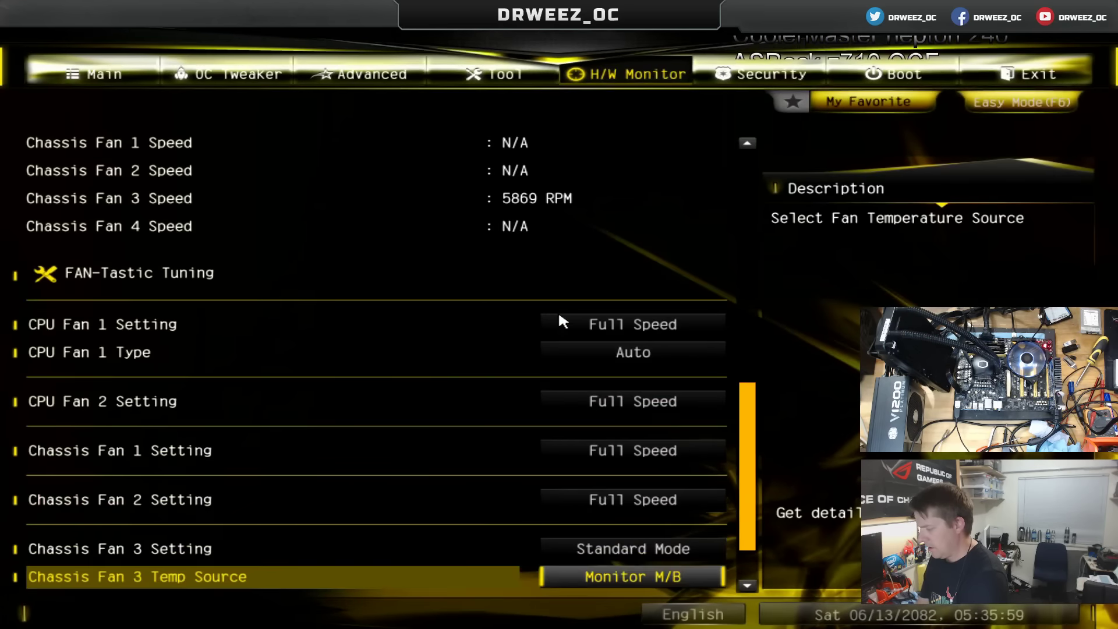
{"action": "key", "text": "Return"}
{"action": "key", "text": "Escape"}
{"action": "key", "text": "Up"}
{"action": "key", "text": "Return"}
{"action": "key", "text": "Down"}
{"action": "key", "text": "Down"}
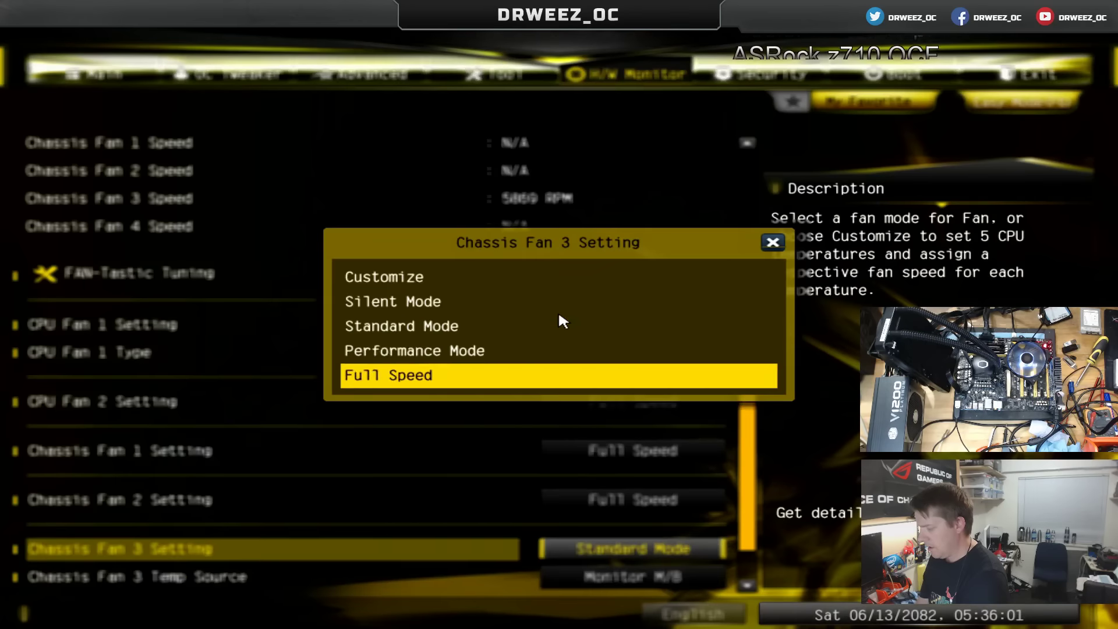
{"action": "key", "text": "Return"}
- Set Chassis Fan 4 to Full Speed
{"action": "key", "text": "Down"}
{"action": "key", "text": "Down"}
{"action": "key", "text": "Up"}
{"action": "key", "text": "Return"}
{"action": "key", "text": "Down"}
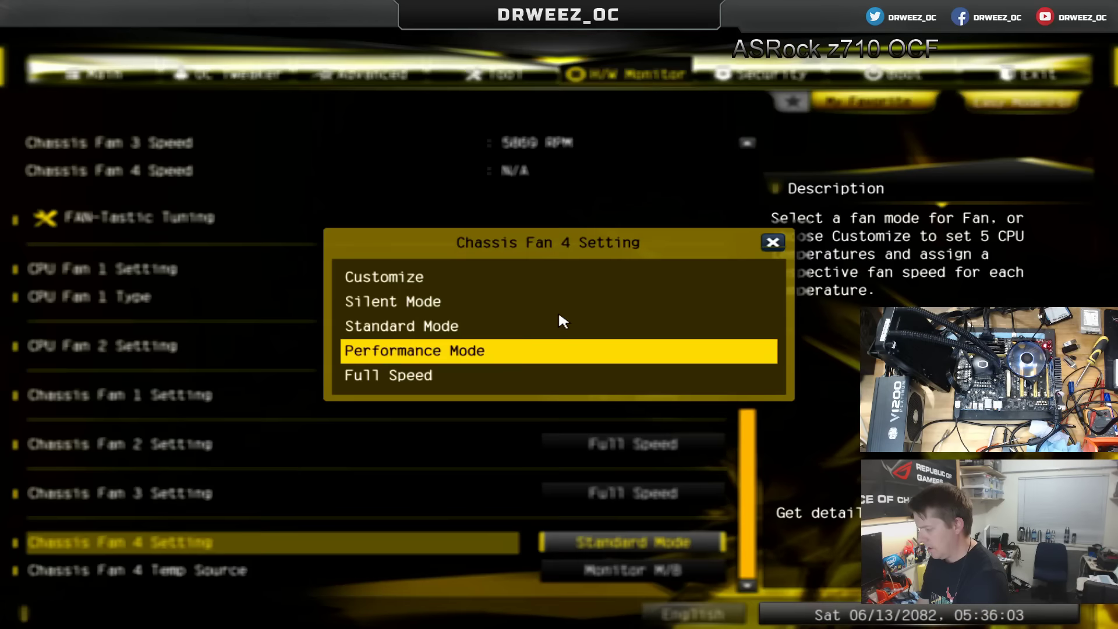
{"action": "key", "text": "Down"}
{"action": "key", "text": "Return"}
- Return to the start of the H/W Monitor page and check the voltage and temperature readings
{"action": "key", "text": "Up"}
{"action": "key", "text": "Up"}
{"action": "key", "text": "Up"}
{"action": "key", "text": "Up"}
{"action": "key", "text": "Up"}
{"action": "key", "text": "Up"}
{"action": "key", "text": "Up"}
{"action": "key", "text": "Up"}
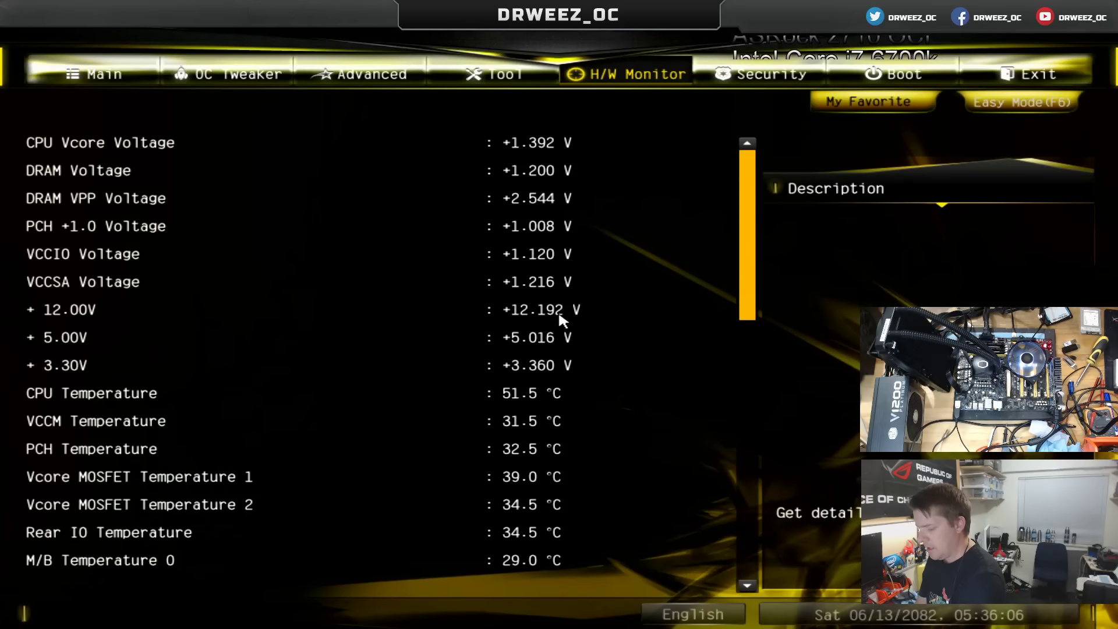
- Open the OC Tweaker's CPU Configuration page and set the BCLK Frequency to 100 MHz
{"action": "key", "text": "Escape"}
{"action": "key", "text": "Escape"}
{"action": "key", "text": "Left"}
{"action": "key", "text": "Left"}
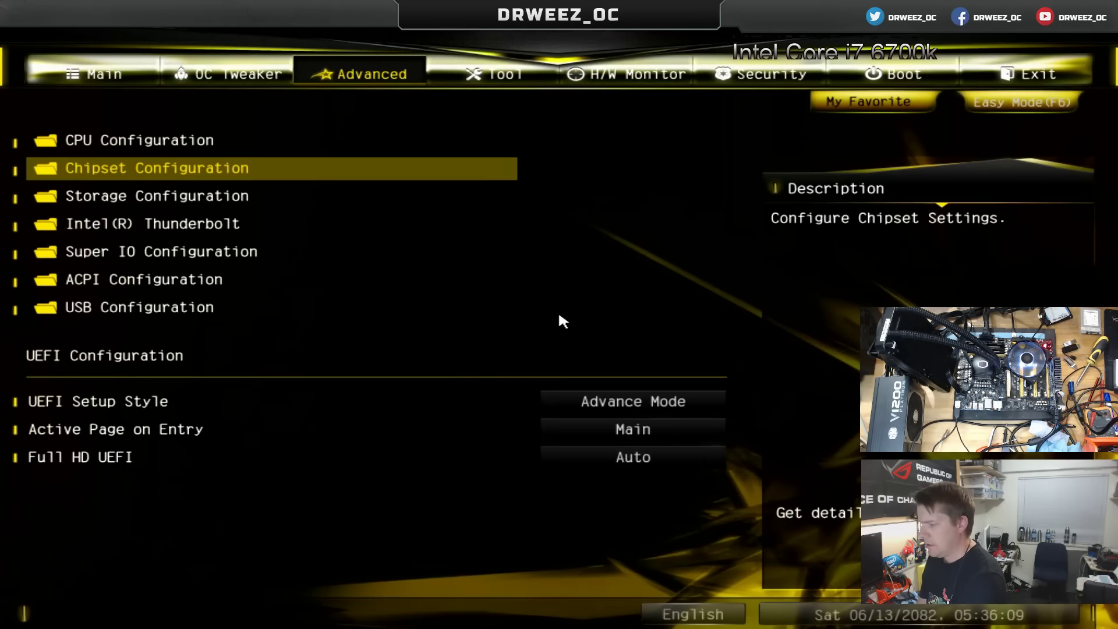
{"action": "key", "text": "Left"}
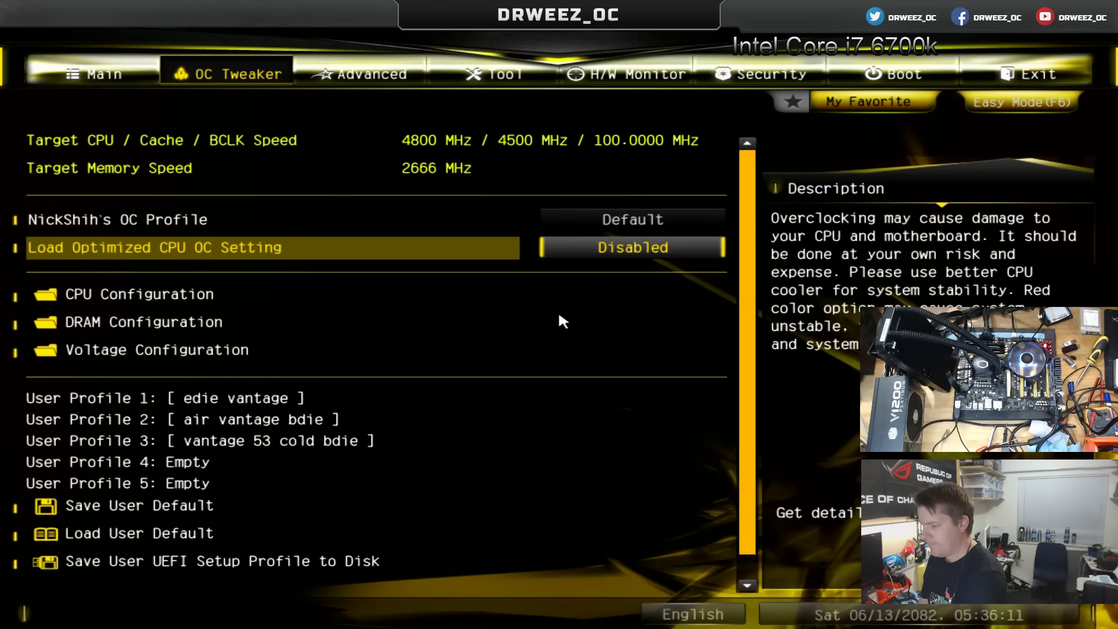
{"action": "key", "text": "Down"}
{"action": "key", "text": "Return"}
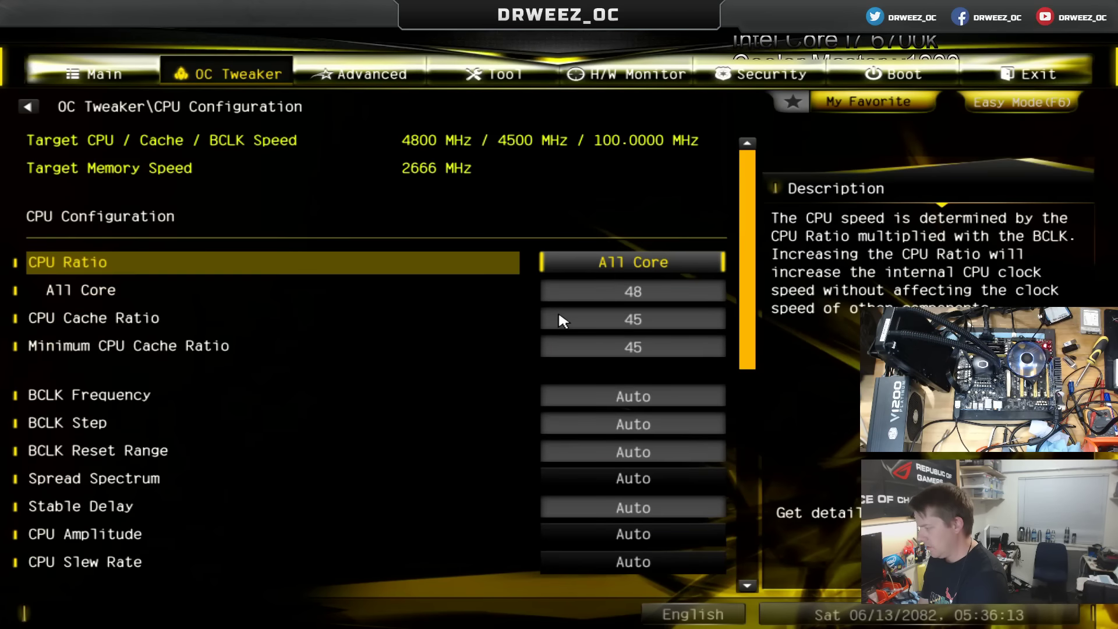
{"action": "key", "text": "Down"}
{"action": "key", "text": "Down"}
{"action": "key", "text": "Down"}
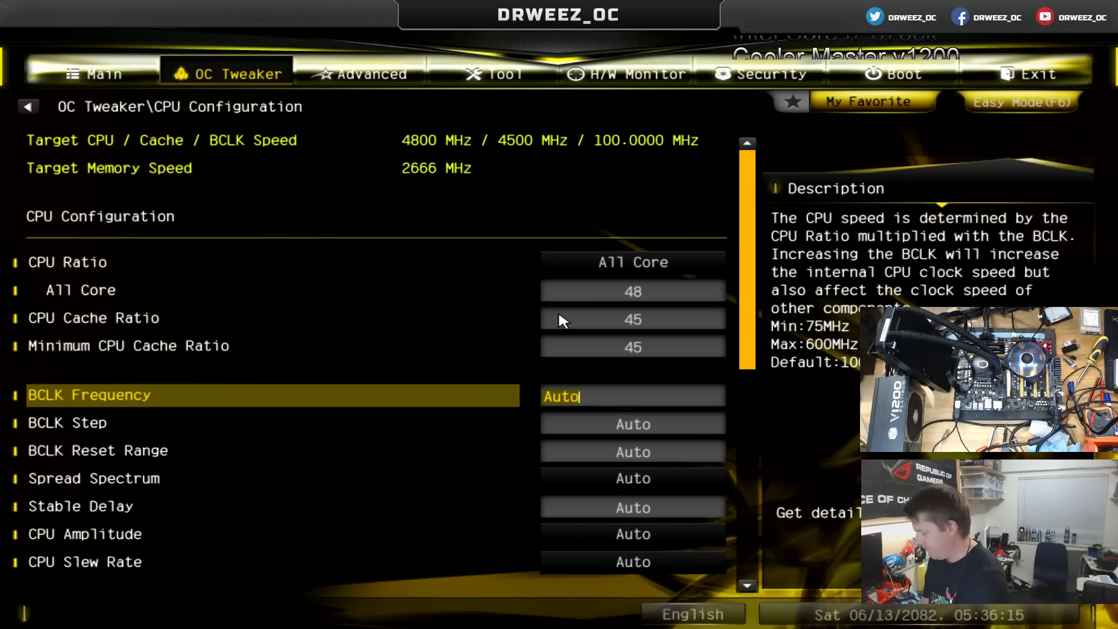
{"action": "type", "text": "10"}
{"action": "key", "text": "Down"}
- Set the All Core ratio to 49 and both the CPU Cache Ratio and Minimum CPU Cache Ratio to 48
{"action": "key", "text": "Up"}
{"action": "key", "text": "Up"}
{"action": "key", "text": "Up"}
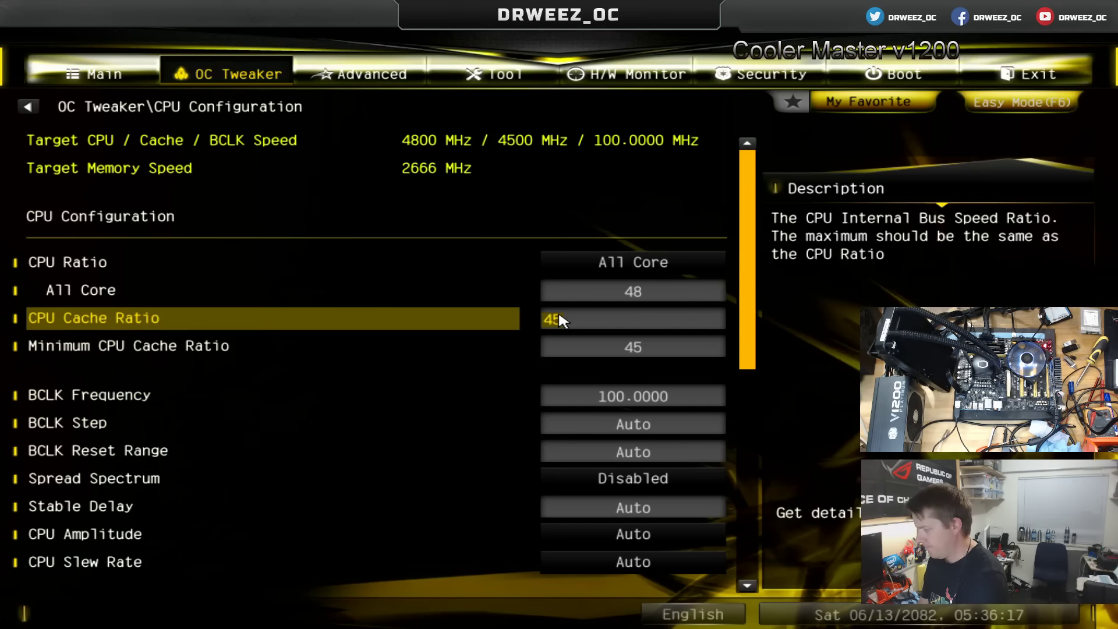
{"action": "key", "text": "Up"}
{"action": "type", "text": "49"}
{"action": "key", "text": "Down"}
{"action": "type", "text": "48"}
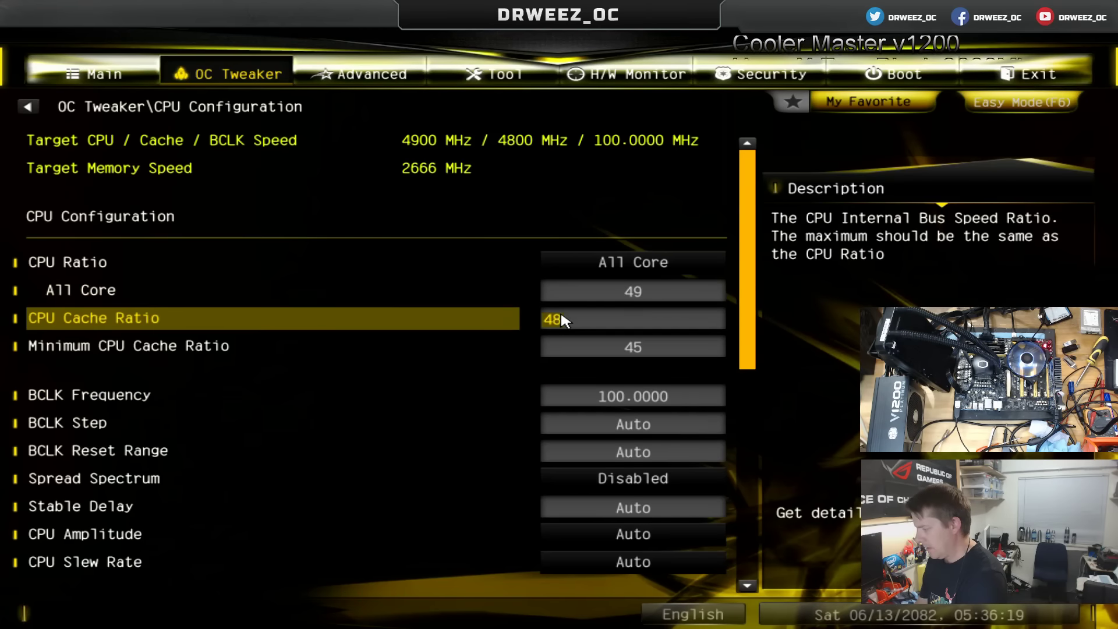
{"action": "key", "text": "Down"}
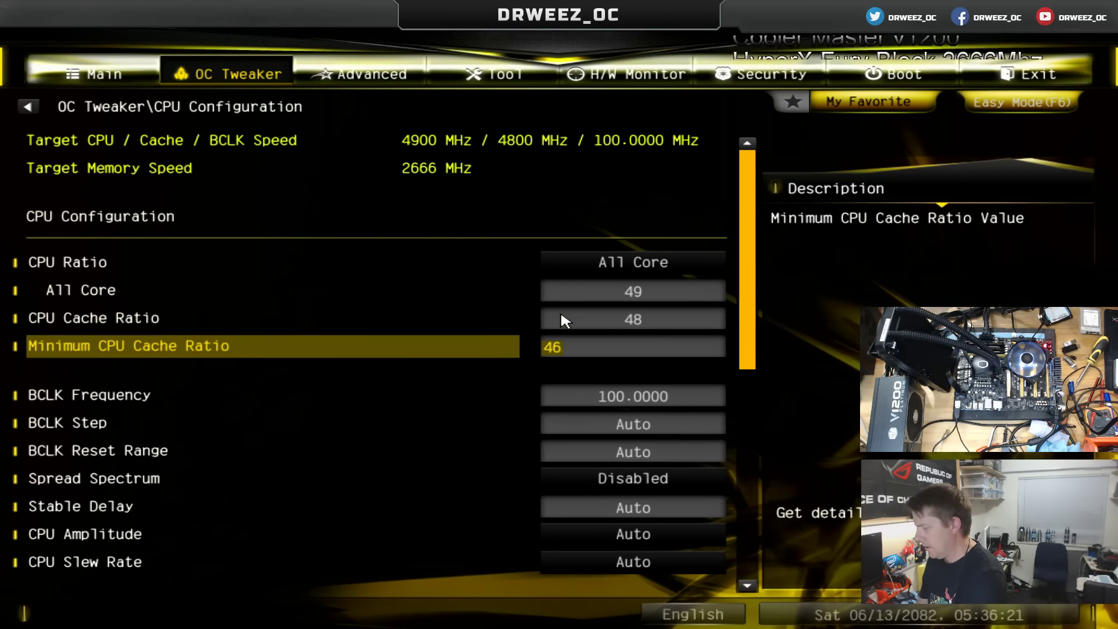
{"action": "type", "text": "48"}
- Set the BCLK Frequency to 101.0000 MHz
{"action": "key", "text": "Down"}
{"action": "type", "text": "101.0000"}
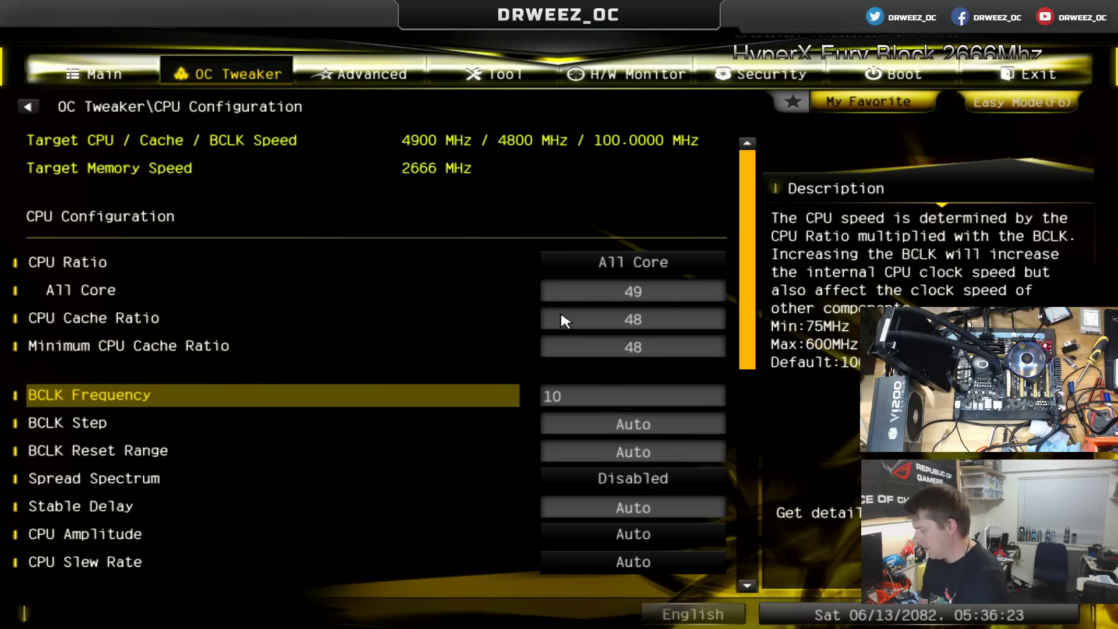
{"action": "key", "text": "Up"}
{"action": "key", "text": "Up"}
{"action": "key", "text": "Up"}
{"action": "key", "text": "Up"}
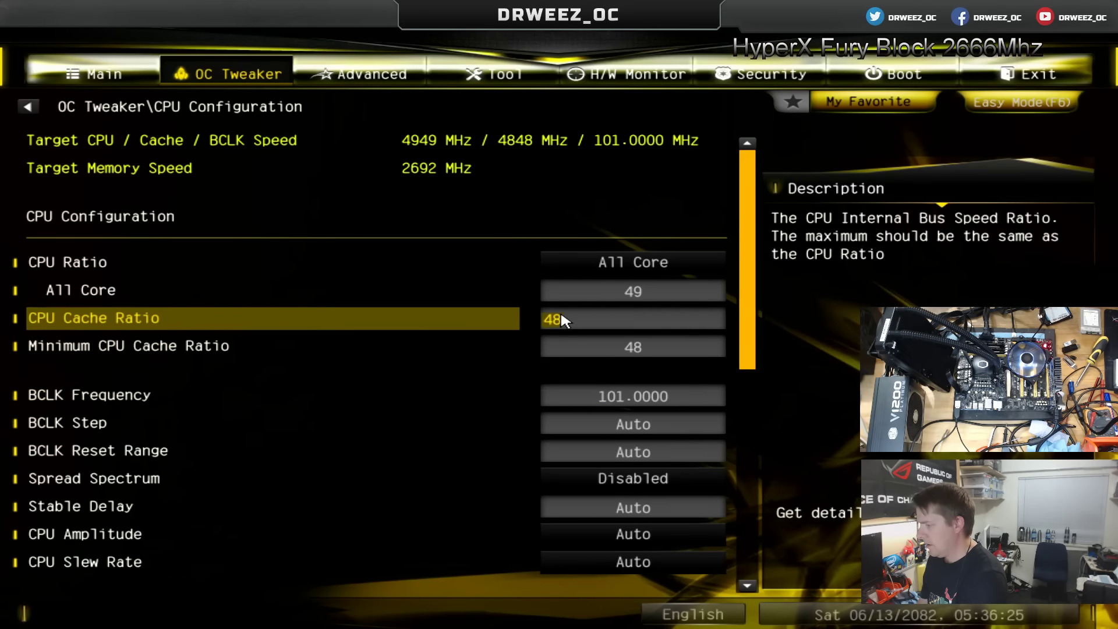
- Fine-tune the BCLK Frequency to 101.0625 MHz
{"action": "key", "text": "Down"}
{"action": "key", "text": "Down"}
{"action": "key", "text": "Down"}
{"action": "key", "text": "Down"}
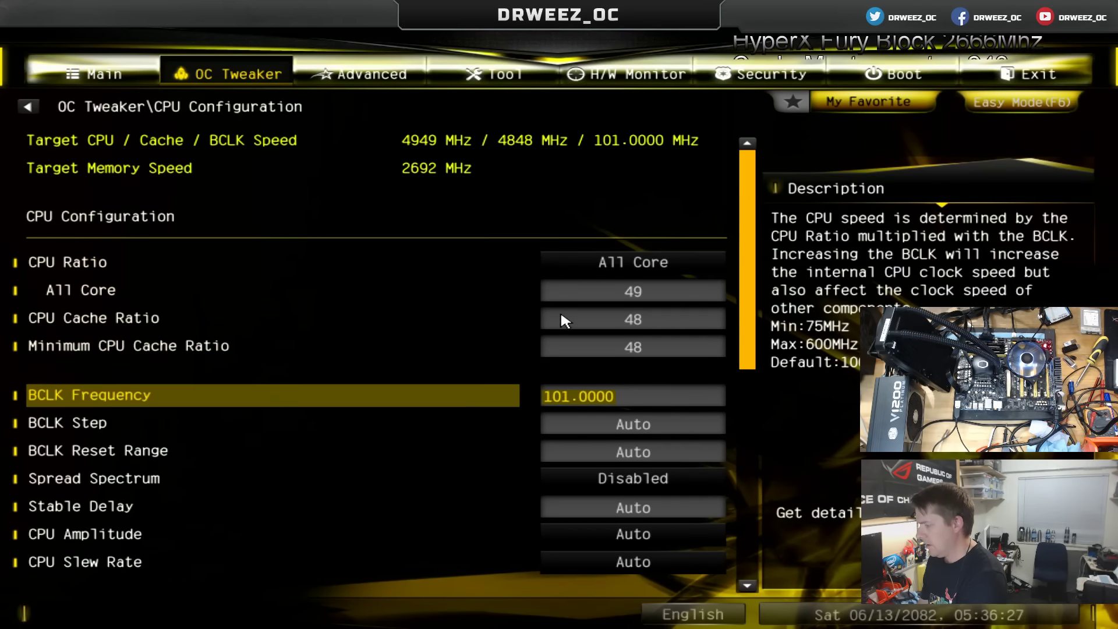
{"action": "type", "text": "101.0625"}
- Look through the remaining CPU Configuration options down to the Long Duration Maintained setting
{"action": "key", "text": "Down"}
{"action": "key", "text": "Down"}
{"action": "key", "text": "Down"}
{"action": "key", "text": "Down"}
{"action": "key", "text": "Down"}
{"action": "key", "text": "Down"}
{"action": "key", "text": "Down"}
{"action": "key", "text": "Down"}
{"action": "key", "text": "Down"}
{"action": "key", "text": "Down"}
{"action": "key", "text": "Down"}
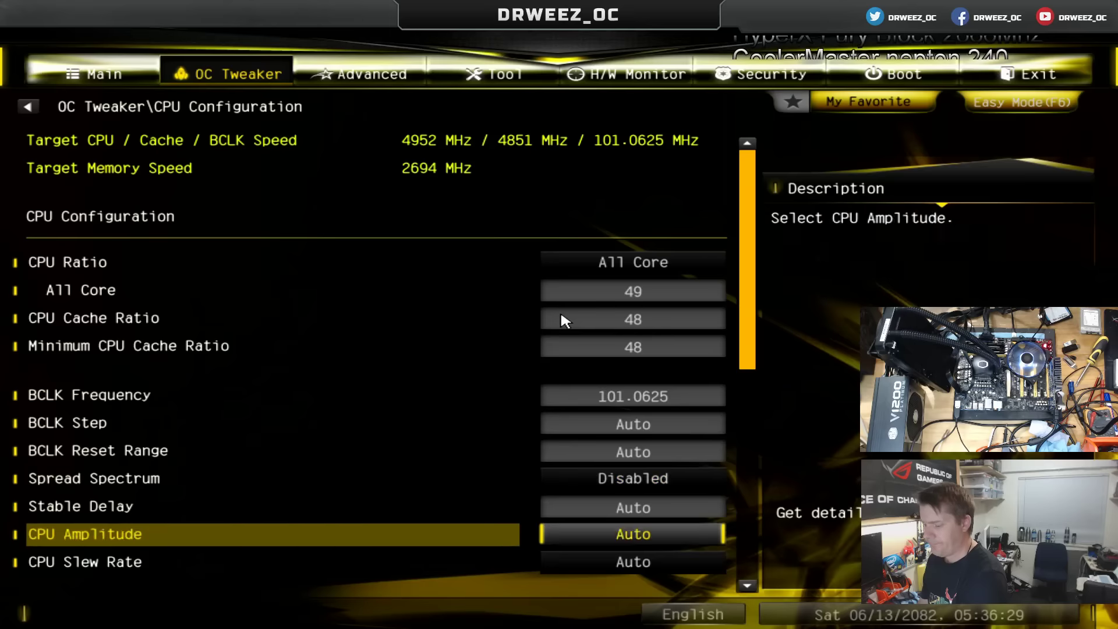
{"action": "key", "text": "Down"}
{"action": "key", "text": "Down"}
{"action": "key", "text": "Down"}
{"action": "key", "text": "Down"}
{"action": "key", "text": "Down"}
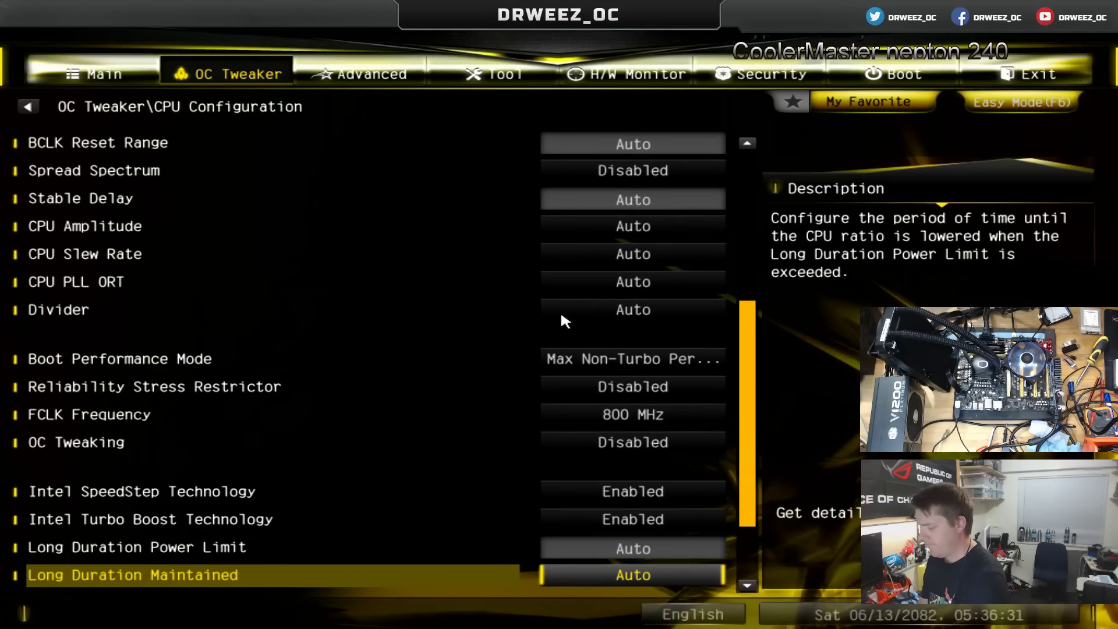
- Set the fixed CPU Vcore voltage to 1.500 V in Voltage Configuration, save the changes and exit setup
{"action": "key", "text": "Escape"}
{"action": "key", "text": "Down"}
{"action": "key", "text": "Down"}
{"action": "key", "text": "Return"}
{"action": "key", "text": "Down"}
{"action": "key", "text": "Down"}
{"action": "key", "text": "Up"}
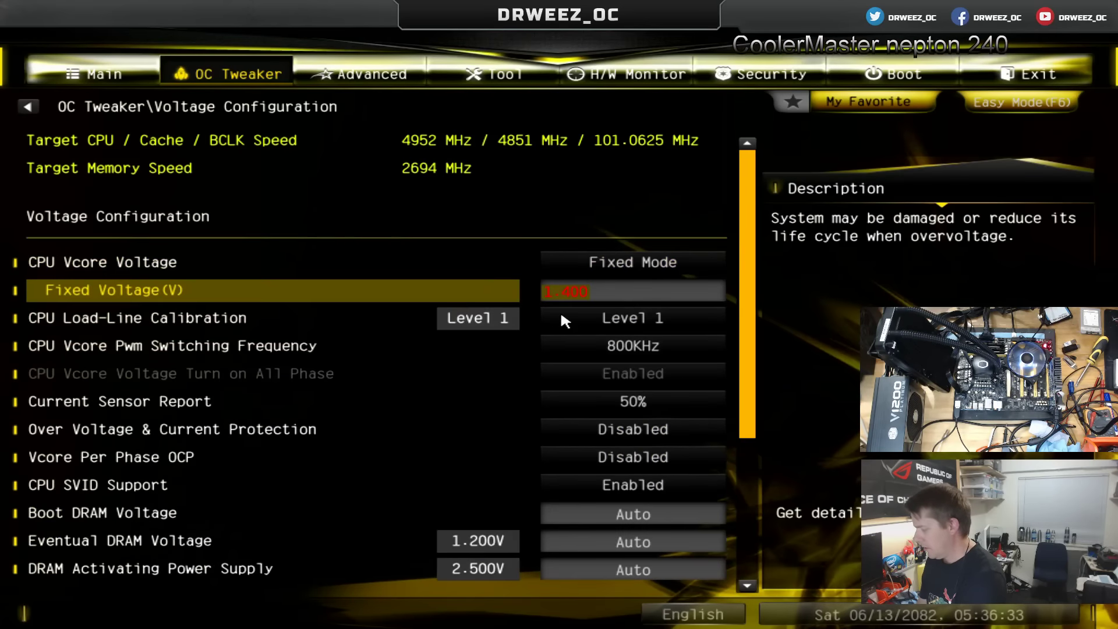
{"action": "type", "text": "1.500"}
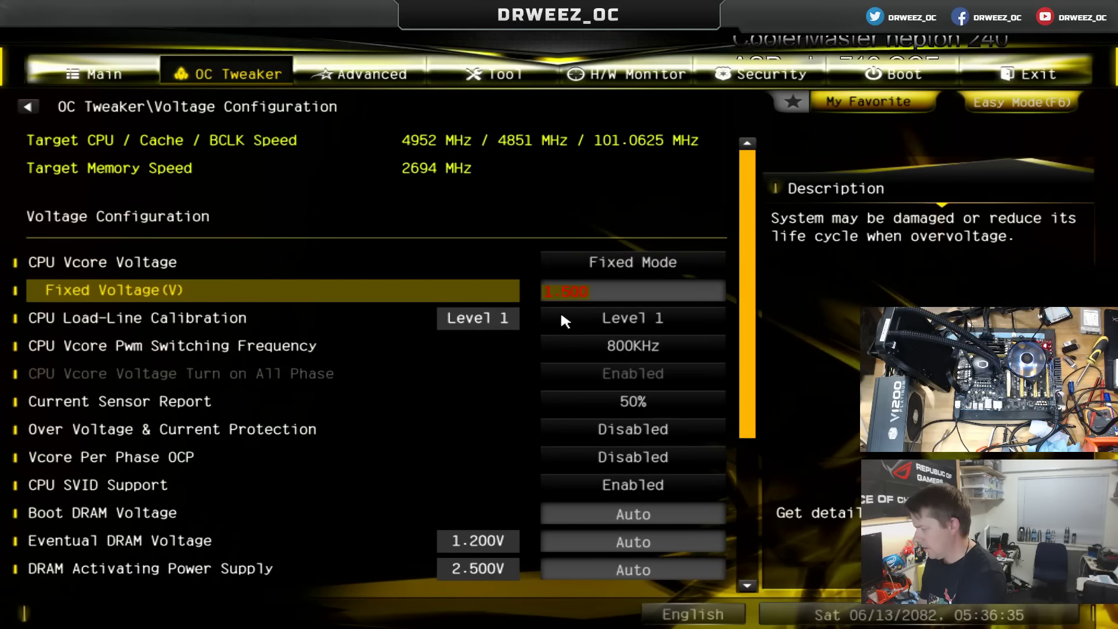
{"action": "key", "text": "F10"}
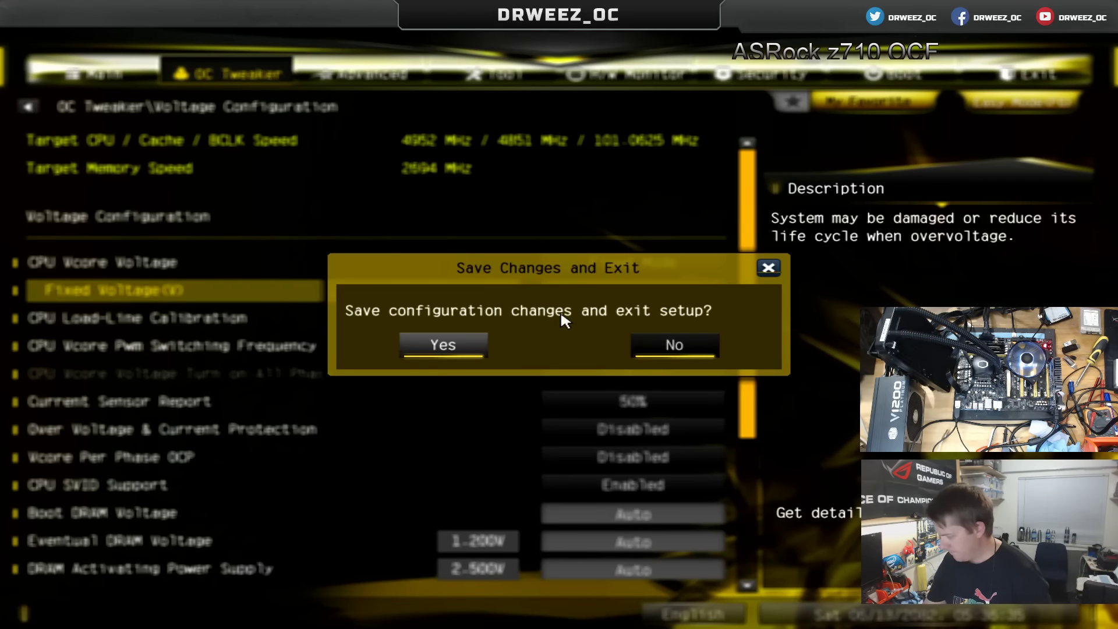
{"action": "key", "text": "Return"}
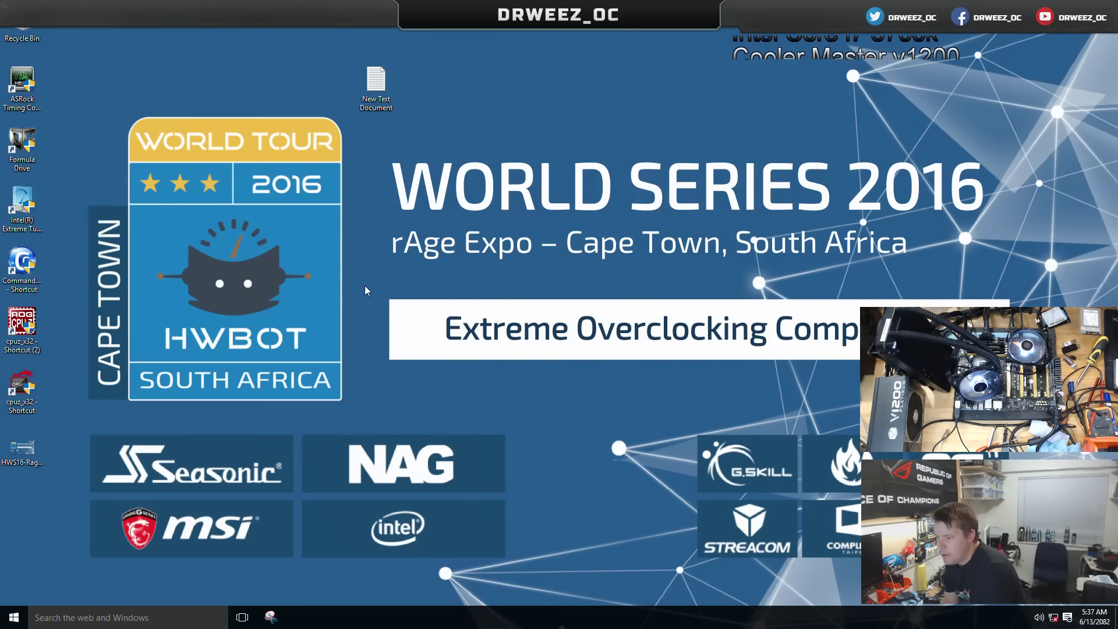
- Start Intel Extreme Tuning Utility from the Windows desktop and run its benchmark on the current settings
{"action": "double_click", "coordinate": [25, 205]}
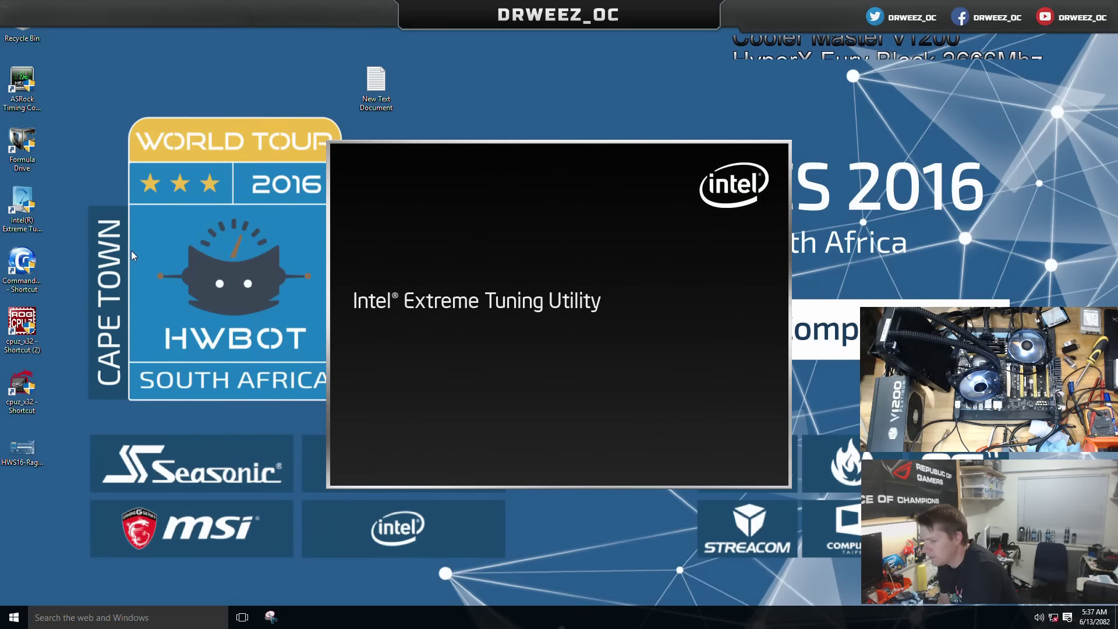
{"action": "left_click", "coordinate": [466, 333]}
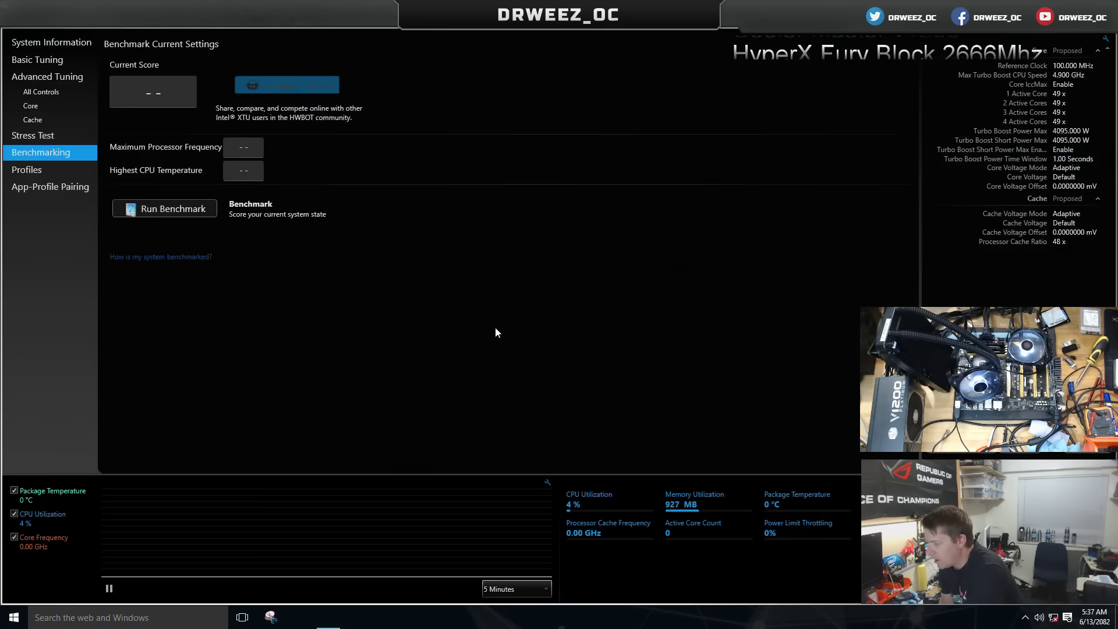
{"action": "left_click", "coordinate": [141, 213]}
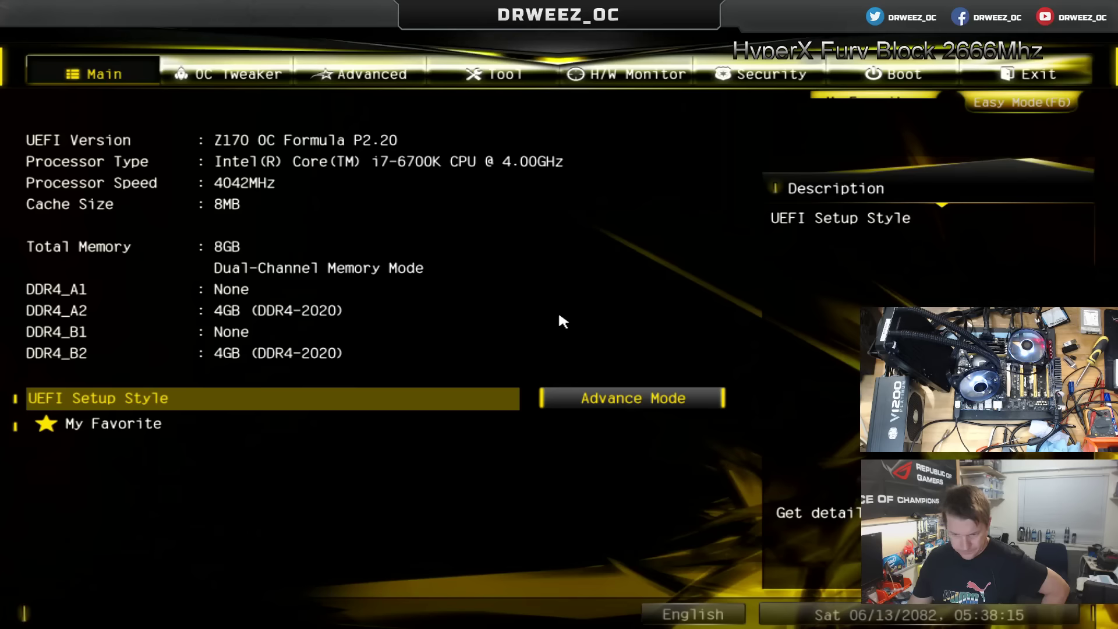
- Open the CPU Configuration page of the OC Tweaker in the UEFI
{"action": "key", "text": "Right"}
{"action": "key", "text": "Down"}
{"action": "key", "text": "Down"}
{"action": "key", "text": "Down"}
{"action": "key", "text": "Down"}
{"action": "key", "text": "Down"}
{"action": "key", "text": "Down"}
{"action": "key", "text": "Down"}
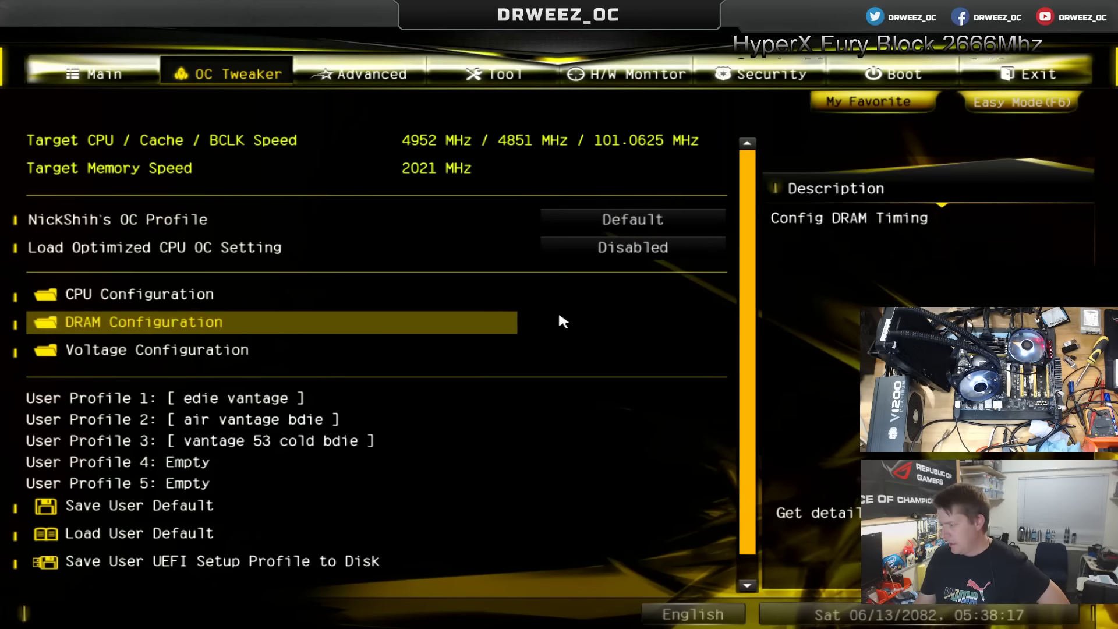
{"action": "key", "text": "Down"}
{"action": "key", "text": "Up"}
{"action": "key", "text": "Up"}
{"action": "key", "text": "Up"}
{"action": "key", "text": "Up"}
{"action": "key", "text": "Up"}
{"action": "key", "text": "Up"}
{"action": "key", "text": "Up"}
{"action": "key", "text": "Up"}
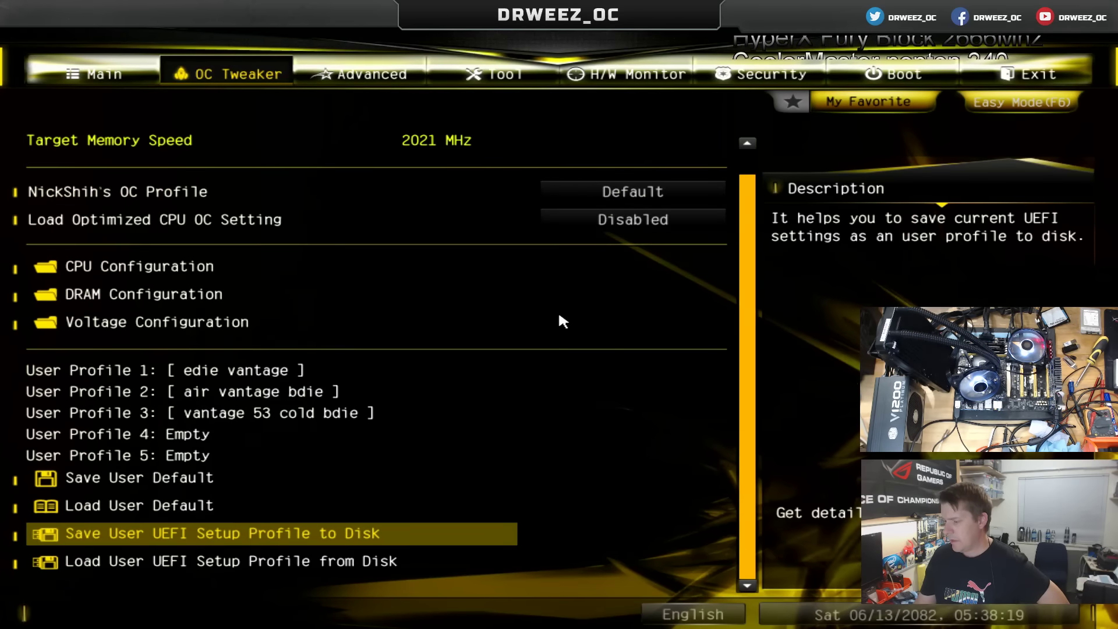
{"action": "key", "text": "Down"}
{"action": "key", "text": "Down"}
{"action": "key", "text": "Down"}
{"action": "key", "text": "Up"}
{"action": "key", "text": "Return"}
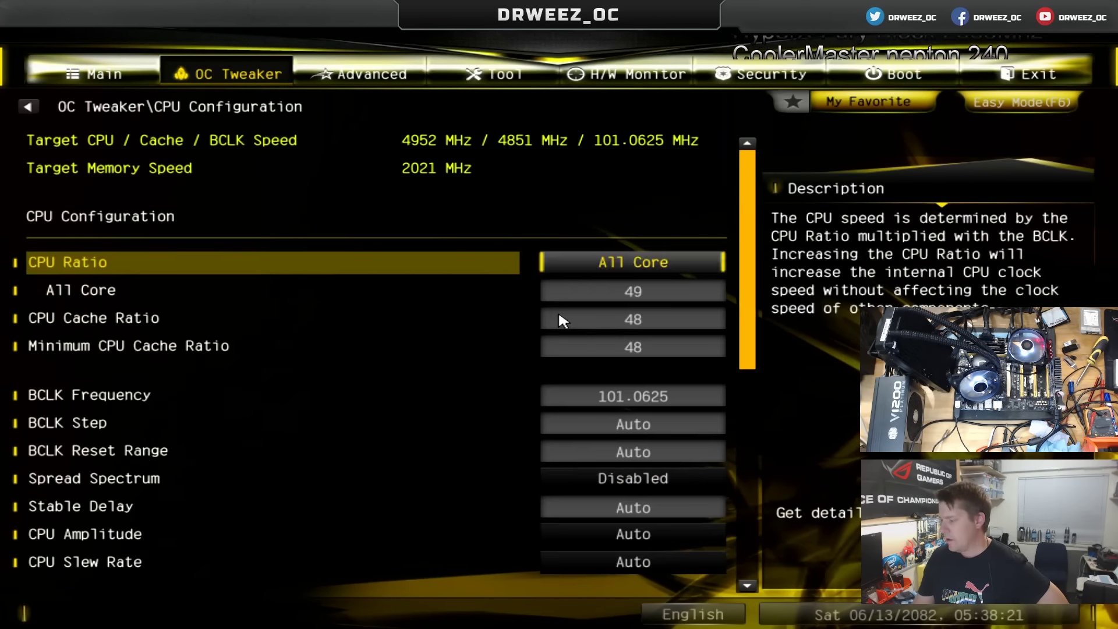
- Set the CPU Core Current Limit to 255.00
{"action": "key", "text": "Down"}
{"action": "key", "text": "Down"}
{"action": "key", "text": "Down"}
{"action": "key", "text": "Down"}
{"action": "key", "text": "Down"}
{"action": "key", "text": "Down"}
{"action": "key", "text": "Down"}
{"action": "key", "text": "Down"}
{"action": "key", "text": "Down"}
{"action": "key", "text": "Down"}
{"action": "key", "text": "Down"}
{"action": "key", "text": "Down"}
{"action": "key", "text": "Down"}
{"action": "key", "text": "Down"}
{"action": "key", "text": "Down"}
{"action": "key", "text": "Down"}
{"action": "key", "text": "Down"}
{"action": "key", "text": "Down"}
{"action": "key", "text": "Down"}
{"action": "key", "text": "Down"}
{"action": "key", "text": "Down"}
{"action": "key", "text": "Down"}
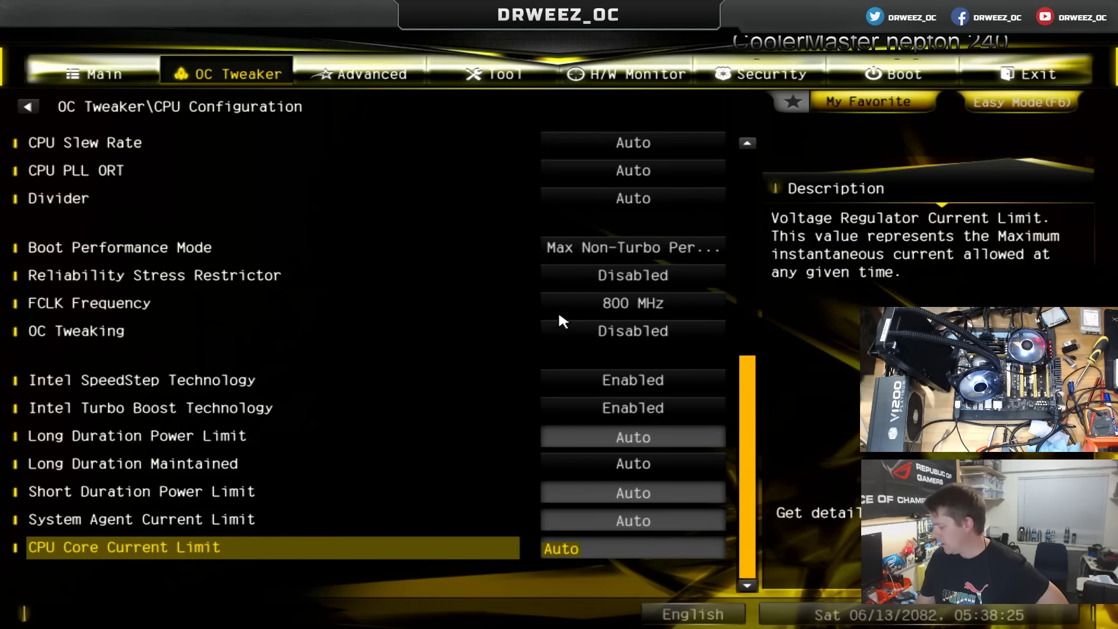
{"action": "type", "text": "255.00"}
- Set the Short Duration Power Limit to its maximum of 4095 W
{"action": "key", "text": "Up"}
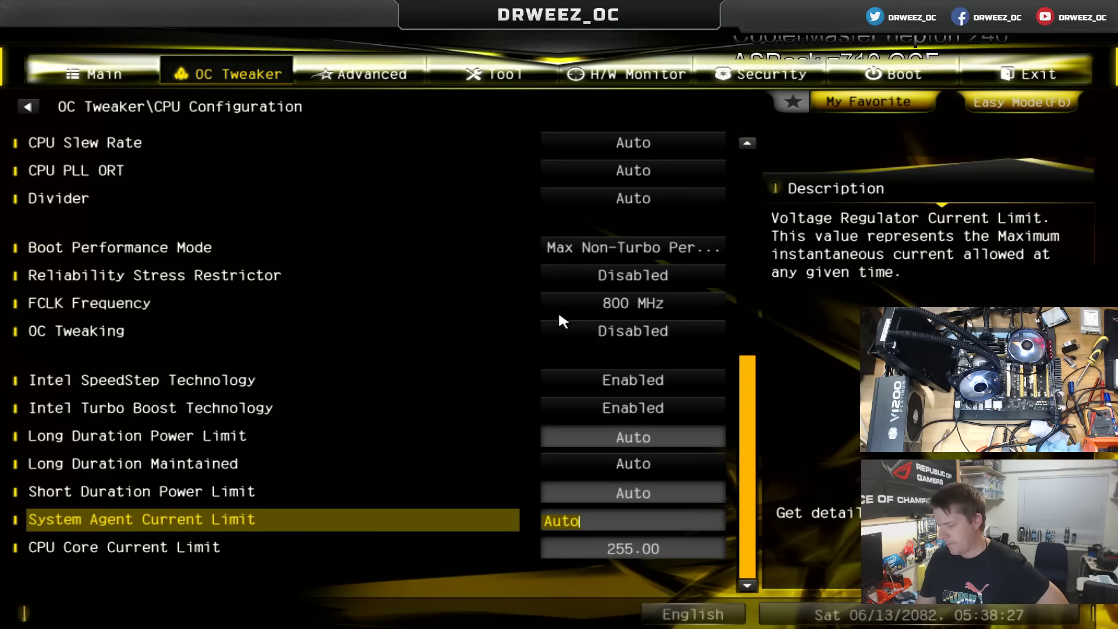
{"action": "key", "text": "Up"}
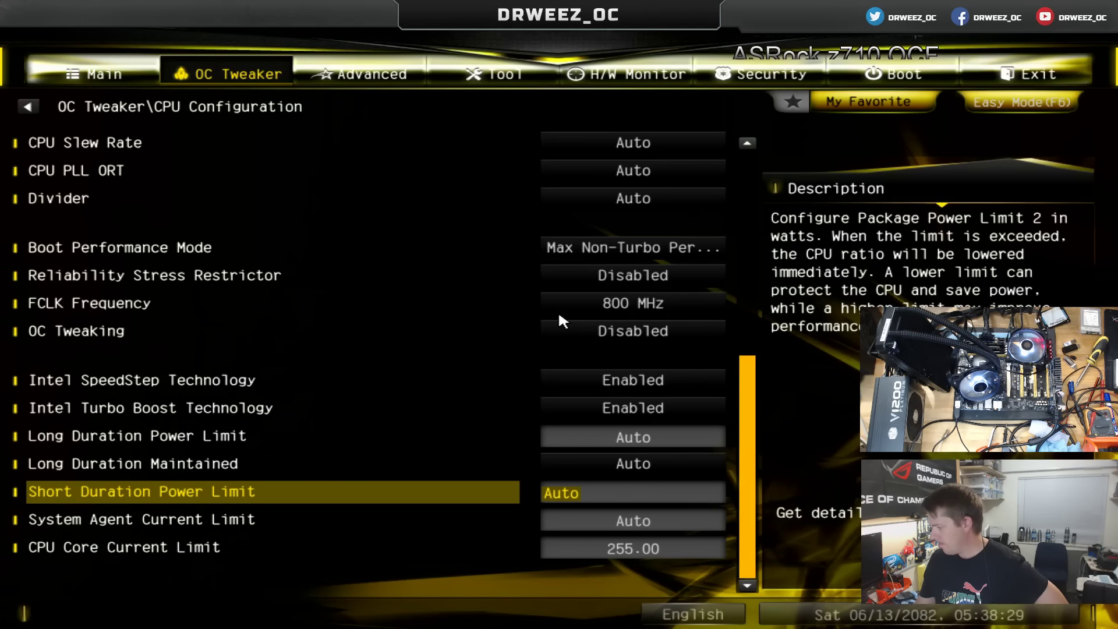
{"action": "type", "text": "2555"}
{"action": "key", "text": "Down"}
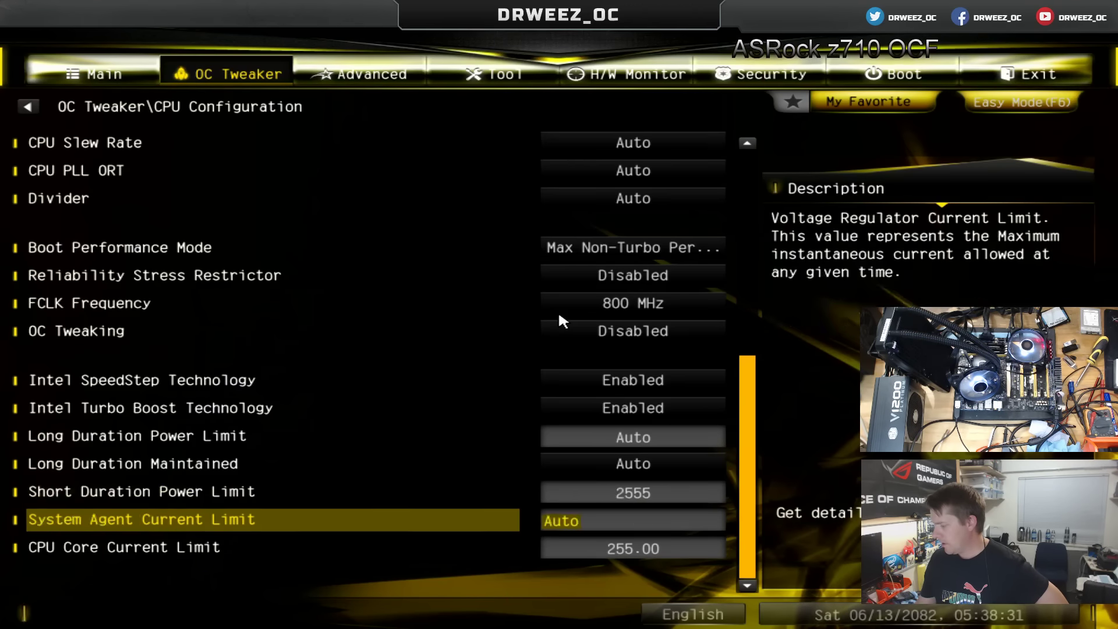
{"action": "key", "text": "Up"}
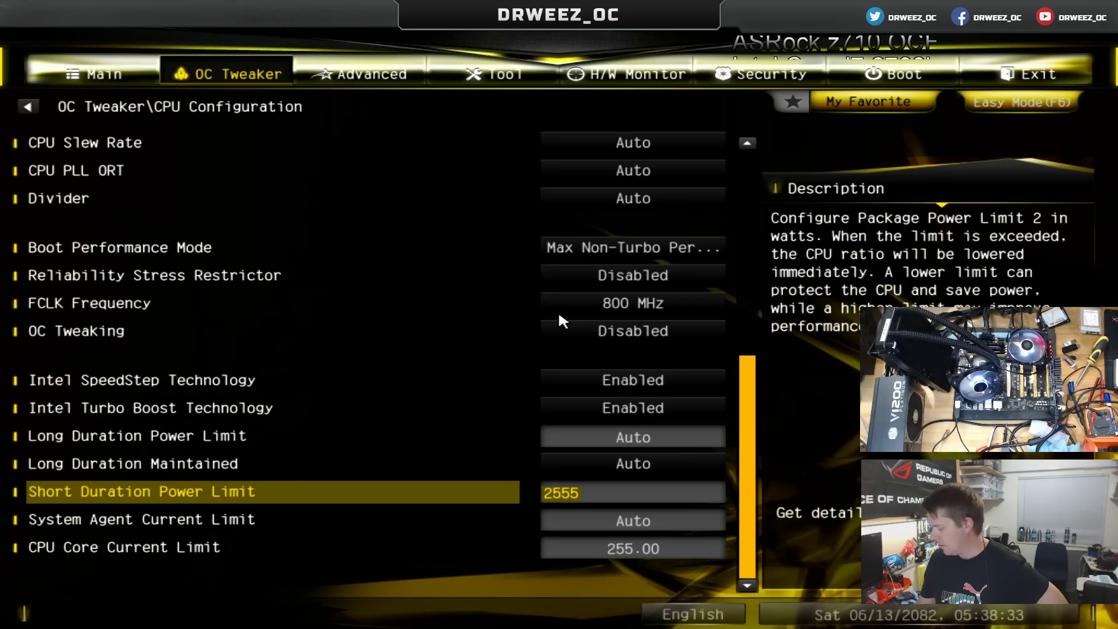
{"action": "type", "text": "44444444"}
{"action": "key", "text": "Return"}
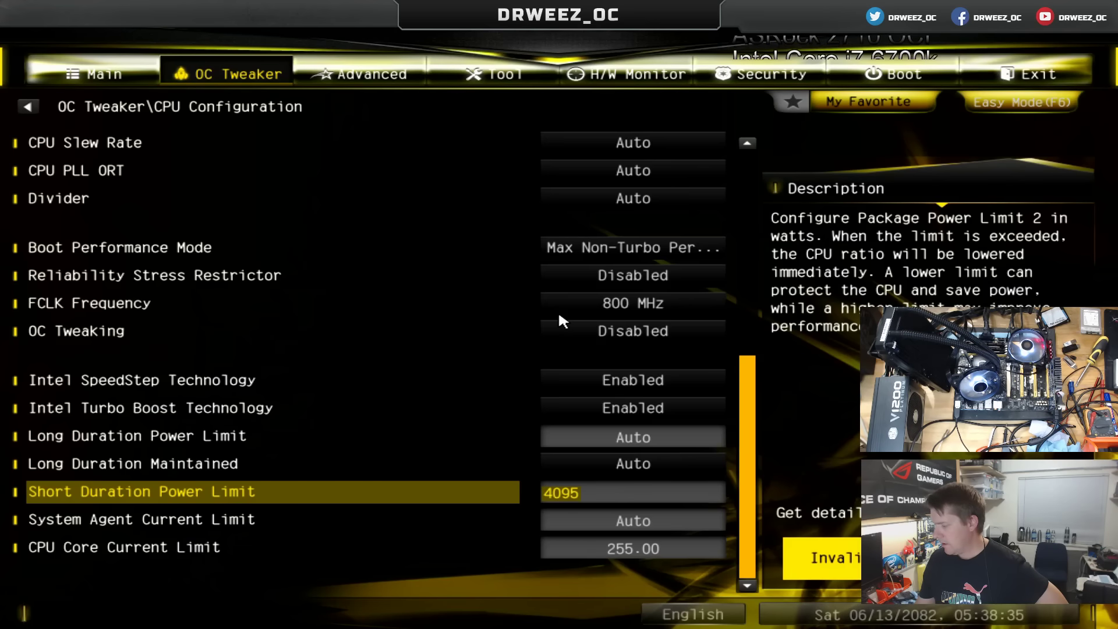
- Check the Long Duration Maintained and Long Duration Power Limit settings
{"action": "key", "text": "Up"}
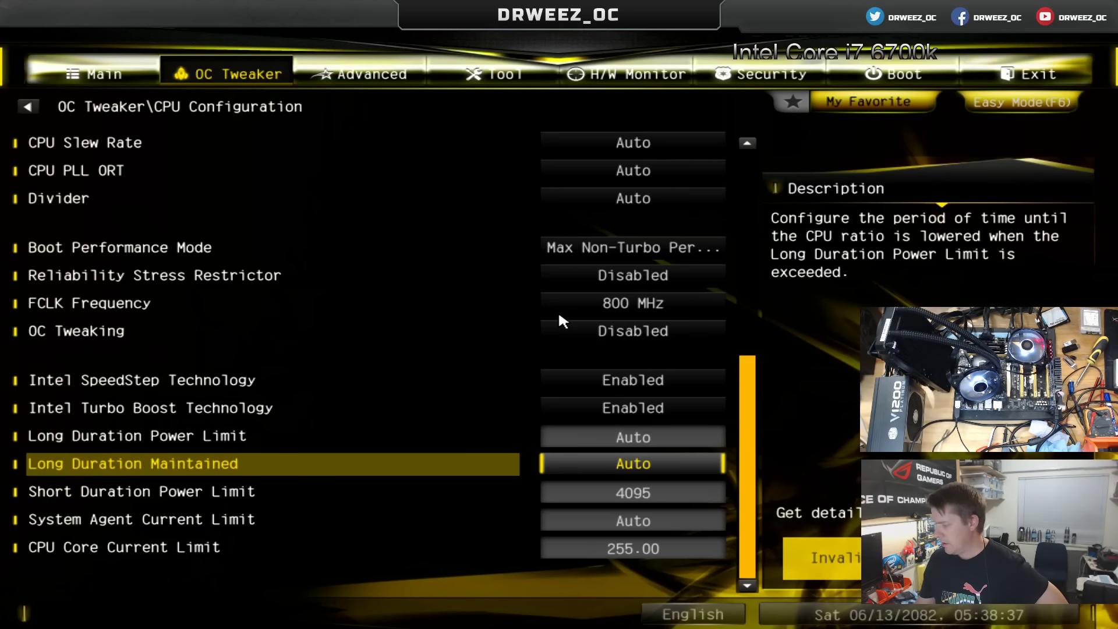
{"action": "key", "text": "Return"}
{"action": "key", "text": "Escape"}
{"action": "key", "text": "Up"}
{"action": "key", "text": "Up"}
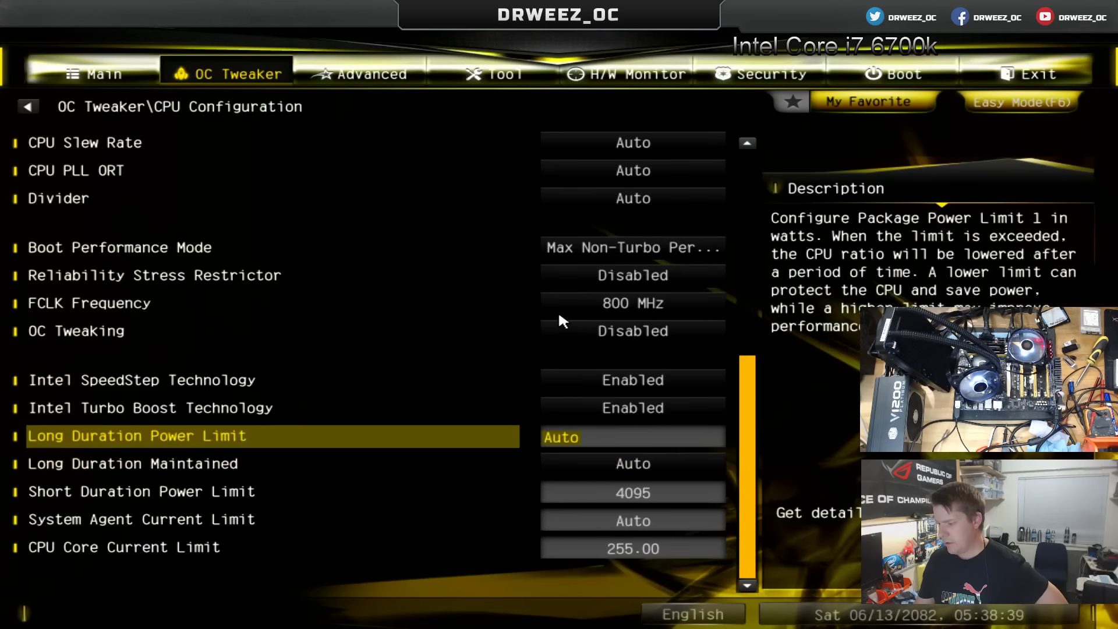
{"action": "key", "text": "Return"}
- Switch Intel Turbo Boost Technology to Disabled and back to Enabled
{"action": "key", "text": "Up"}
{"action": "key", "text": "Return"}
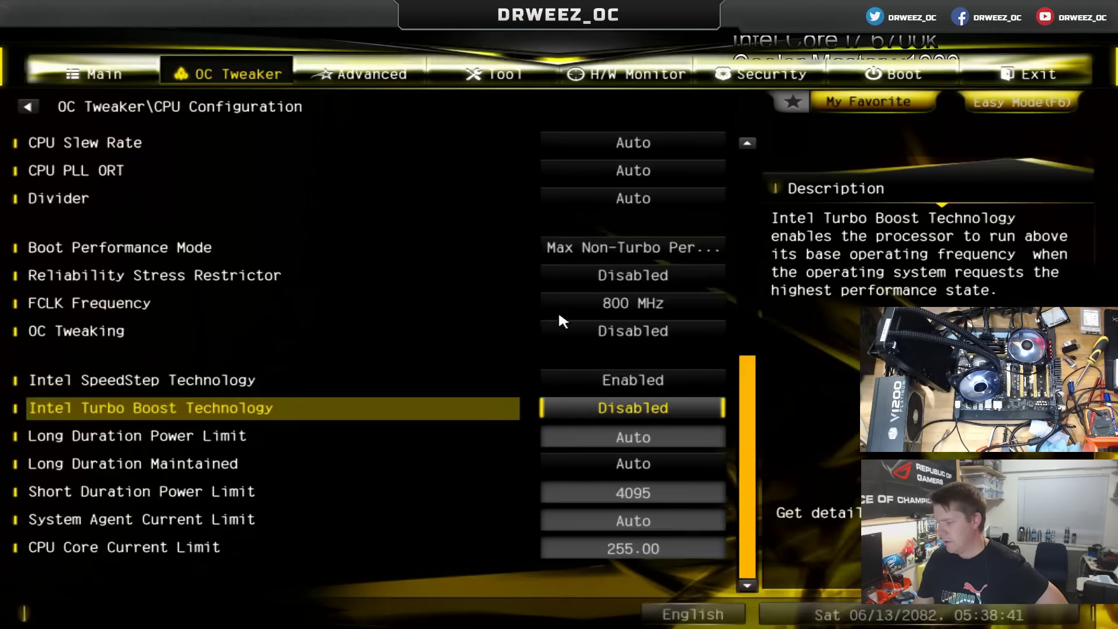
{"action": "key", "text": "Up"}
{"action": "key", "text": "Down"}
{"action": "key", "text": "Return"}
{"action": "key", "text": "Down"}
{"action": "key", "text": "Return"}
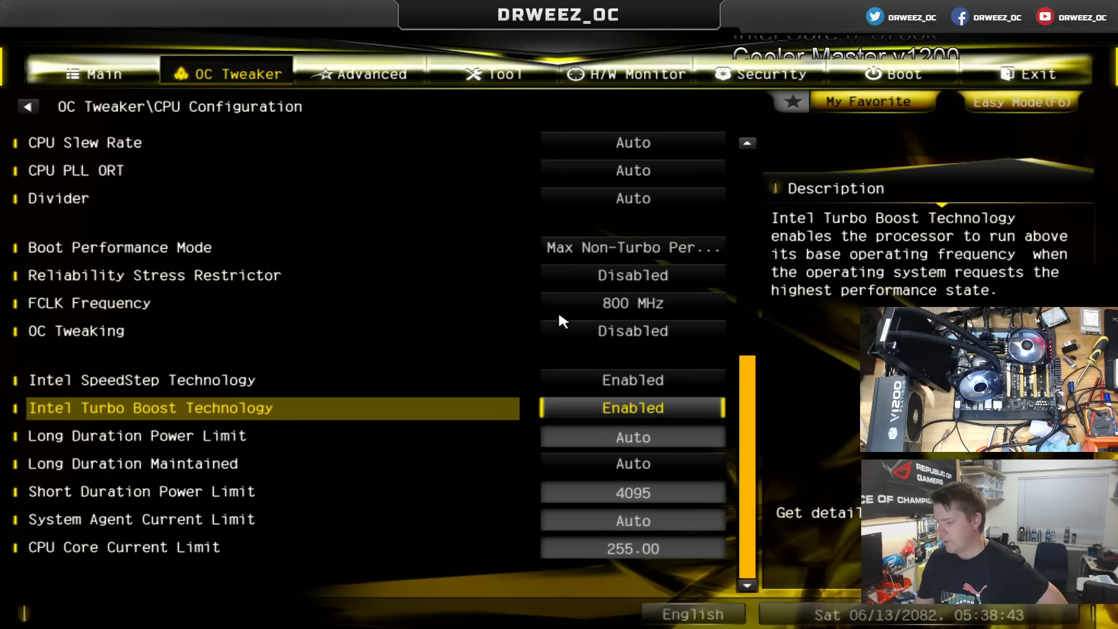
- Set OC Tweaking to Enabled
{"action": "key", "text": "Up"}
{"action": "key", "text": "Up"}
{"action": "key", "text": "Up"}
{"action": "key", "text": "Down"}
{"action": "key", "text": "Return"}
{"action": "key", "text": "Down"}
{"action": "key", "text": "Return"}
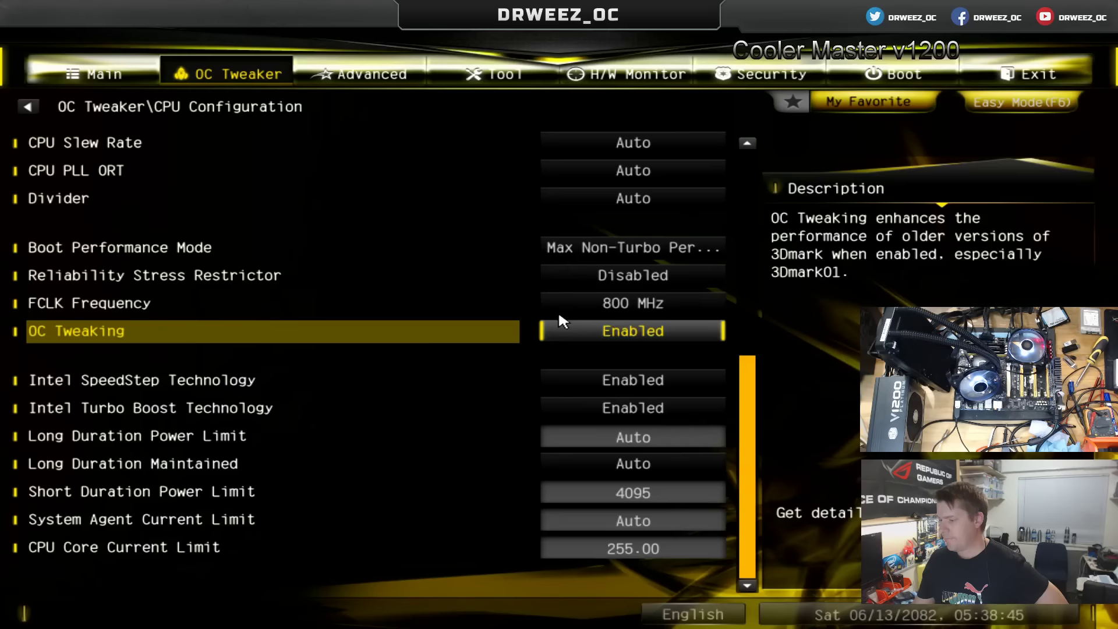
- Set the FCLK Frequency to 1 GHz
{"action": "key", "text": "Up"}
{"action": "key", "text": "Up"}
{"action": "key", "text": "Up"}
{"action": "key", "text": "Down"}
{"action": "key", "text": "Down"}
{"action": "key", "text": "Down"}
{"action": "key", "text": "Return"}
{"action": "key", "text": "Up"}
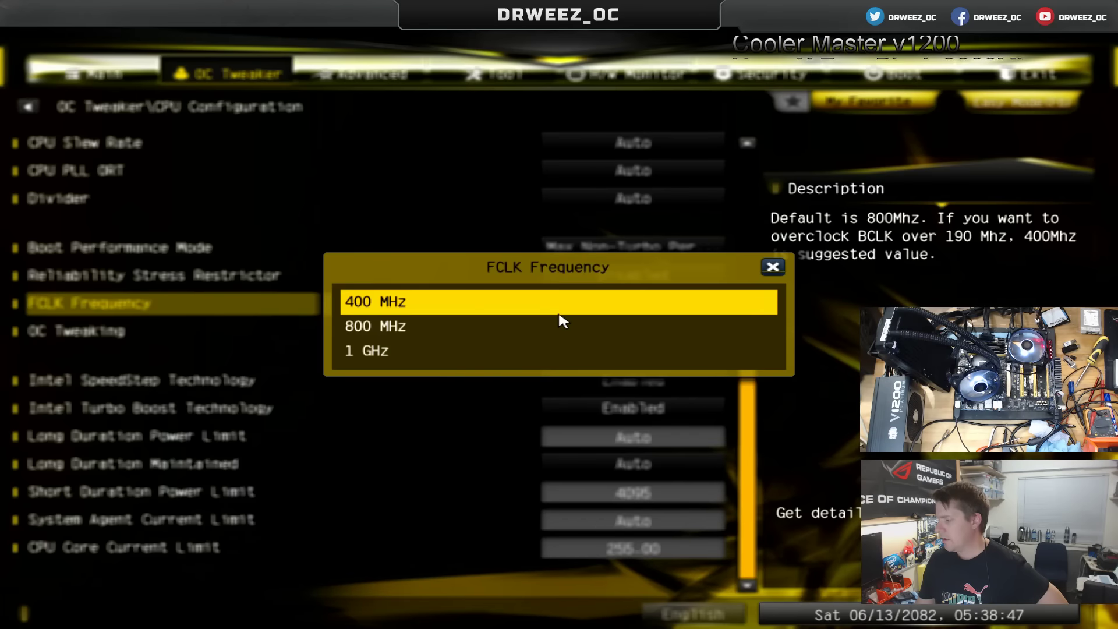
{"action": "key", "text": "Down"}
{"action": "key", "text": "Down"}
{"action": "key", "text": "Return"}
{"action": "key", "text": "Up"}
{"action": "key", "text": "Up"}
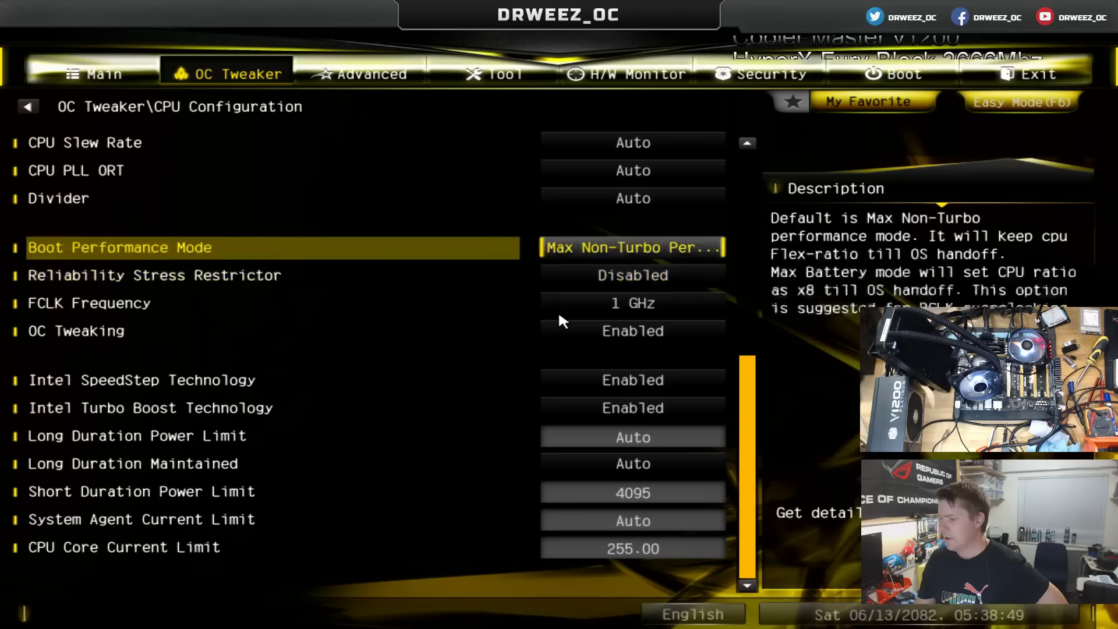
- Review the BCLK, Spread Spectrum and Boot Performance Mode settings in the CPU Configuration
{"action": "key", "text": "Up"}
{"action": "key", "text": "Up"}
{"action": "key", "text": "Up"}
{"action": "key", "text": "Up"}
{"action": "key", "text": "Up"}
{"action": "key", "text": "Up"}
{"action": "key", "text": "Up"}
{"action": "key", "text": "Up"}
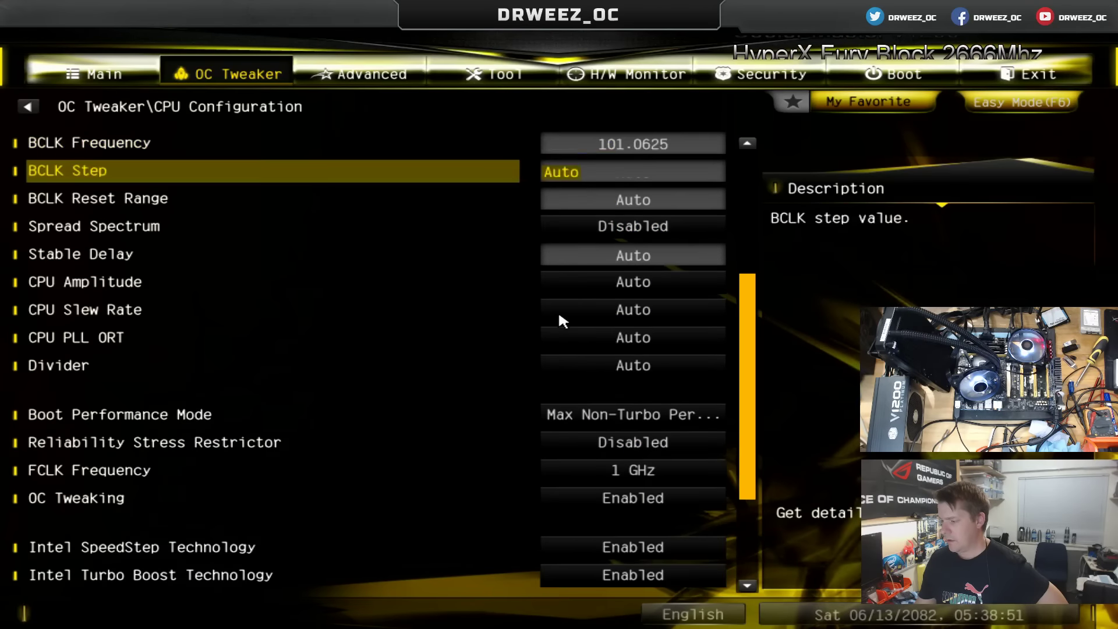
{"action": "key", "text": "Down"}
{"action": "key", "text": "Down"}
{"action": "key", "text": "Down"}
{"action": "key", "text": "Up"}
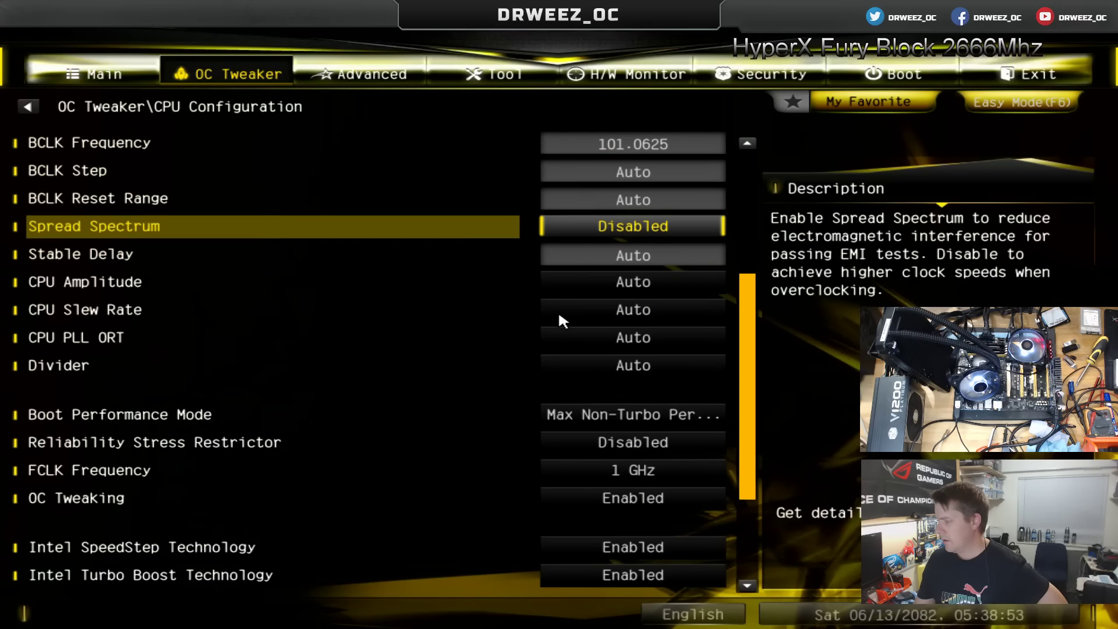
{"action": "key", "text": "Up"}
{"action": "key", "text": "Up"}
{"action": "key", "text": "Up"}
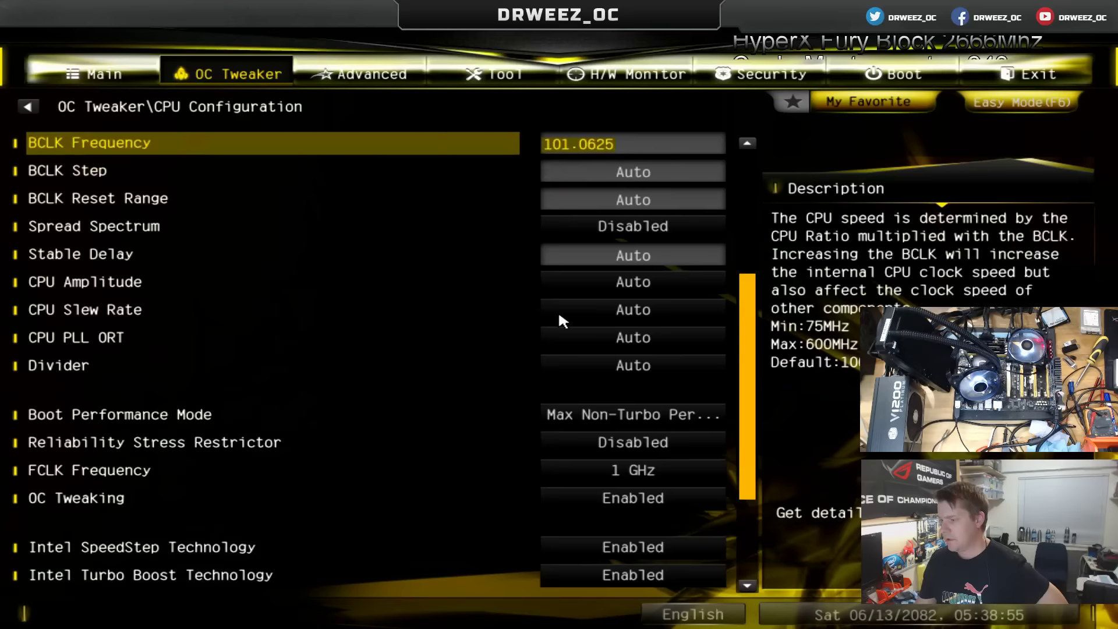
{"action": "key", "text": "Up"}
{"action": "key", "text": "Up"}
- Leave the CPU Configuration and open the Voltage Configuration
{"action": "key", "text": "Escape"}
{"action": "key", "text": "Down"}
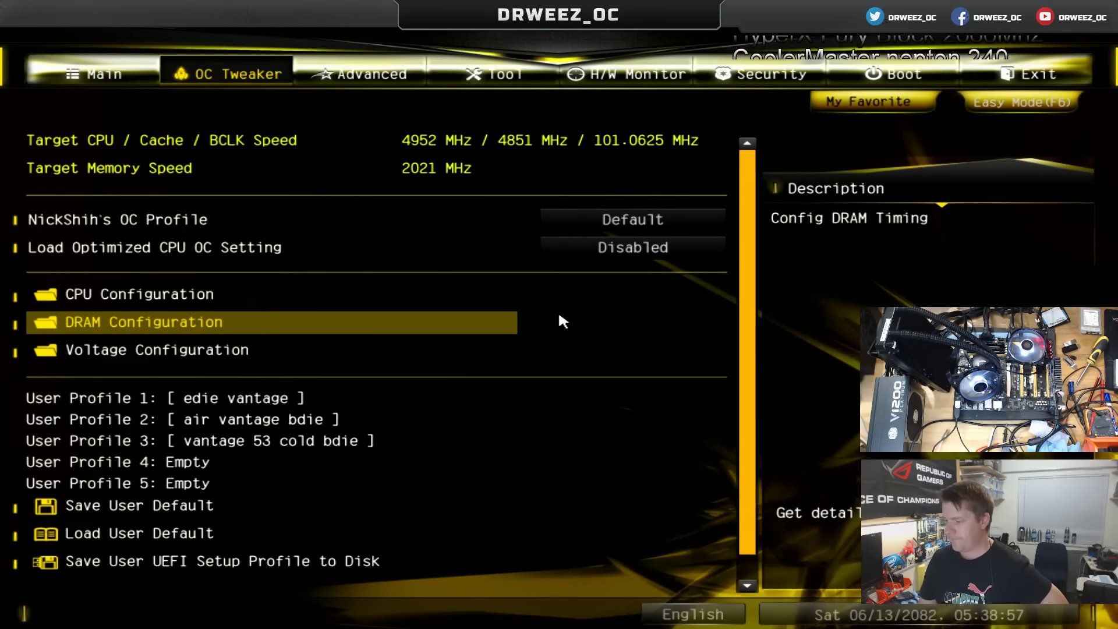
{"action": "key", "text": "Down"}
{"action": "key", "text": "Return"}
{"action": "key", "text": "Down"}
{"action": "key", "text": "Down"}
{"action": "key", "text": "Down"}
{"action": "key", "text": "Down"}
{"action": "key", "text": "Down"}
{"action": "key", "text": "Down"}
{"action": "key", "text": "Down"}
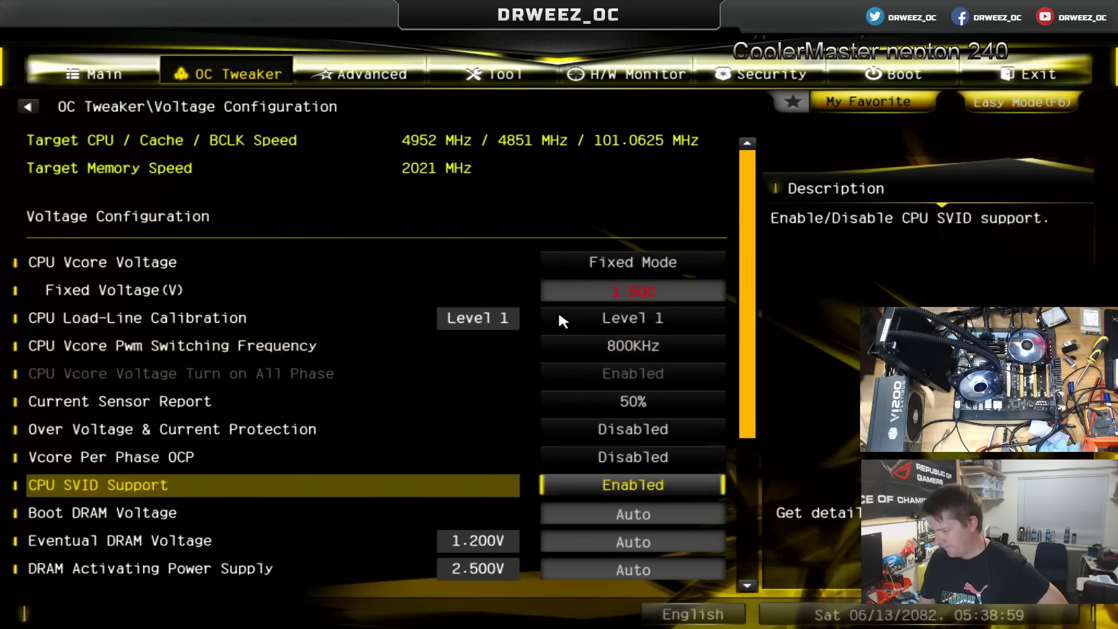
{"action": "key", "text": "Down"}
{"action": "key", "text": "Down"}
{"action": "key", "text": "Down"}
{"action": "key", "text": "Down"}
{"action": "key", "text": "Down"}
{"action": "key", "text": "Down"}
{"action": "key", "text": "Down"}
{"action": "key", "text": "Down"}
{"action": "key", "text": "Down"}
{"action": "key", "text": "Down"}
{"action": "key", "text": "Down"}
{"action": "key", "text": "Up"}
{"action": "key", "text": "Up"}
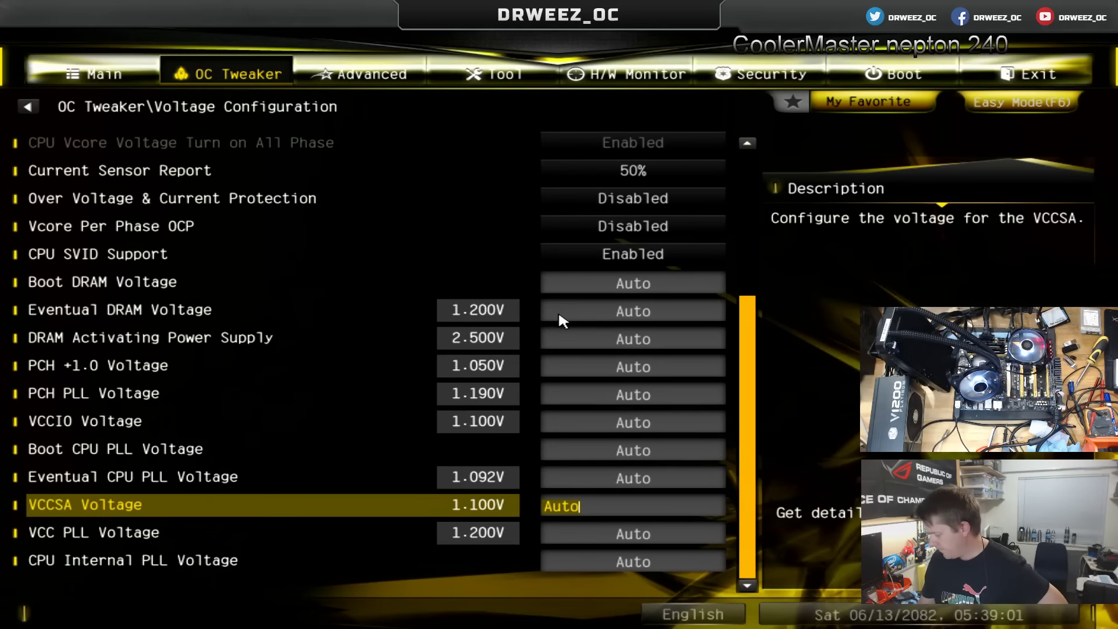
{"action": "type", "text": "1.200"}
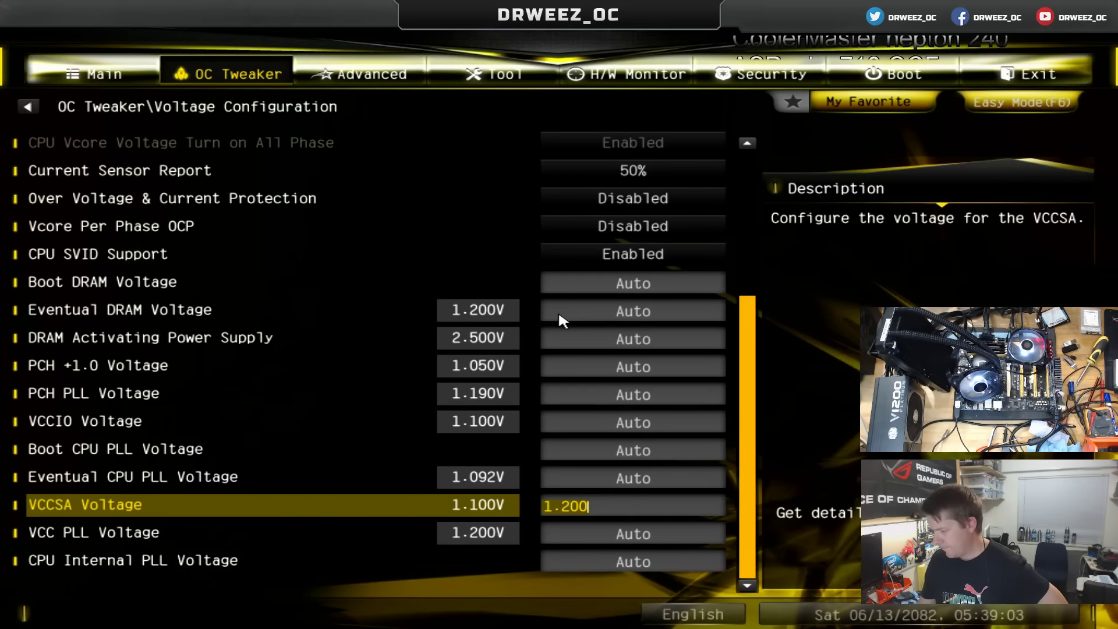
{"action": "key", "text": "Up"}
{"action": "key", "text": "Down"}
{"action": "key", "text": "Escape"}
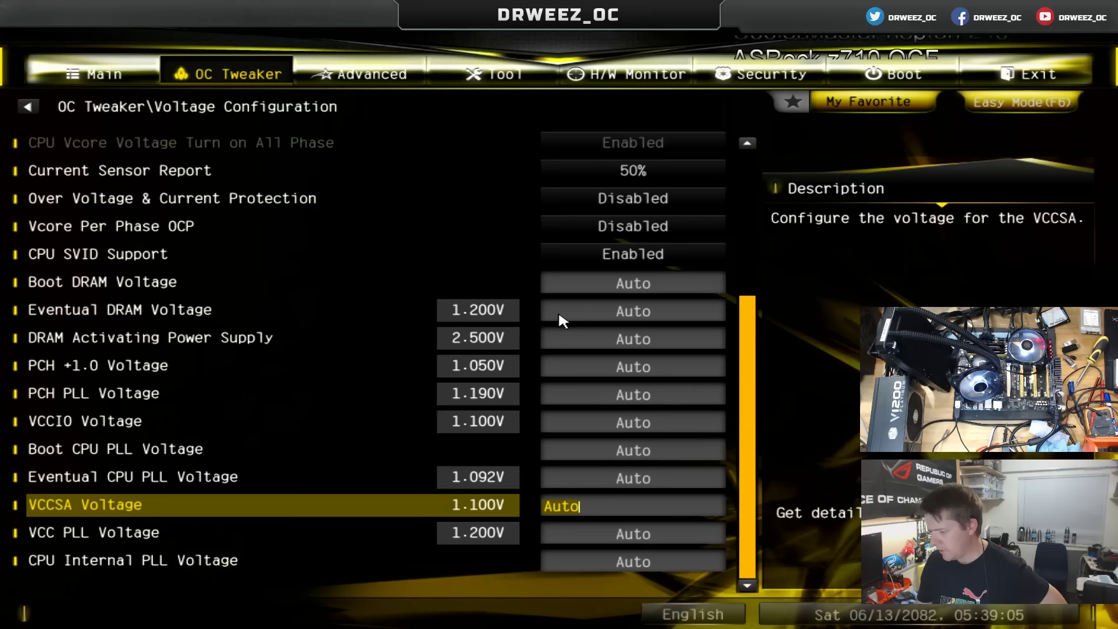
- Set the VCCIO Voltage to 1.200 V and the PCH PLL Voltage to 1.400 V
{"action": "key", "text": "Up"}
{"action": "key", "text": "Up"}
{"action": "key", "text": "Up"}
{"action": "type", "text": "1.200"}
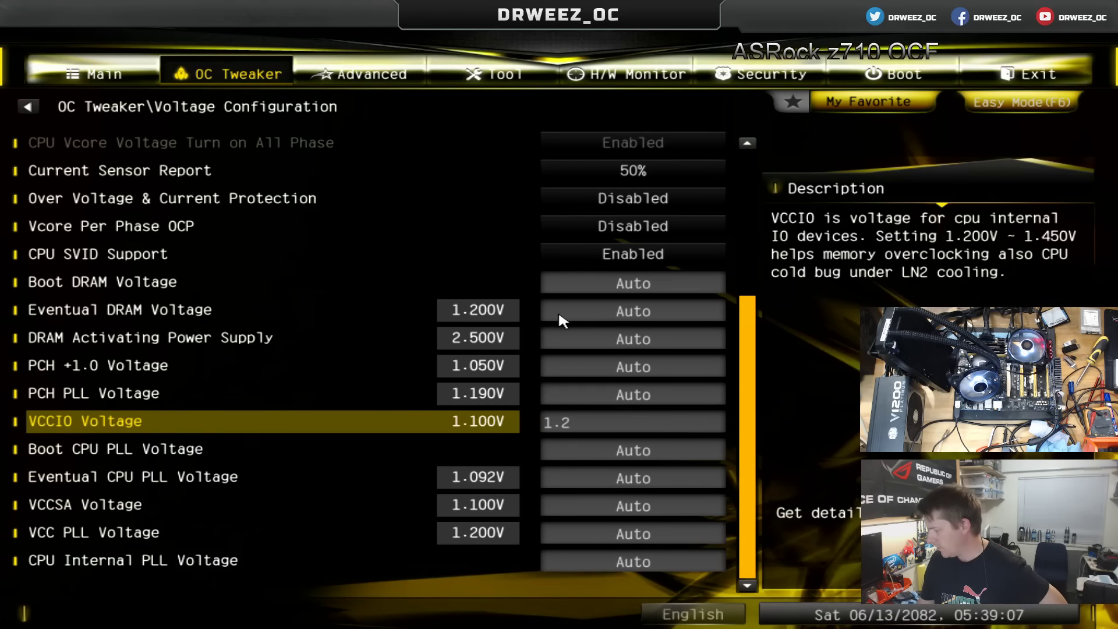
{"action": "key", "text": "Up"}
{"action": "key", "text": "Up"}
{"action": "key", "text": "Down"}
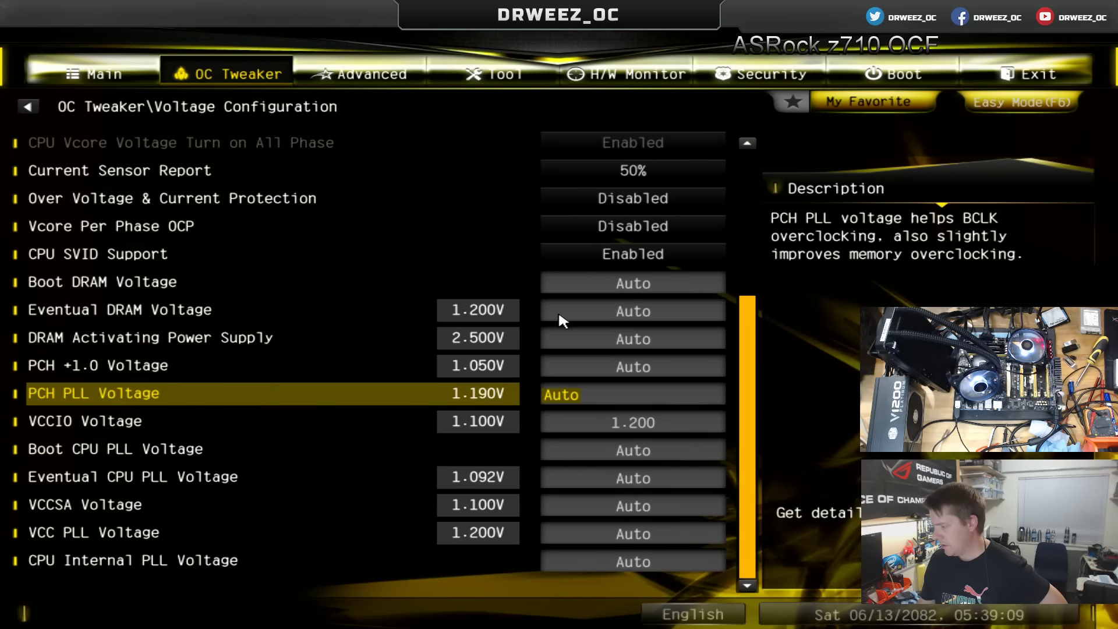
{"action": "type", "text": "1.400"}
{"action": "key", "text": "Up"}
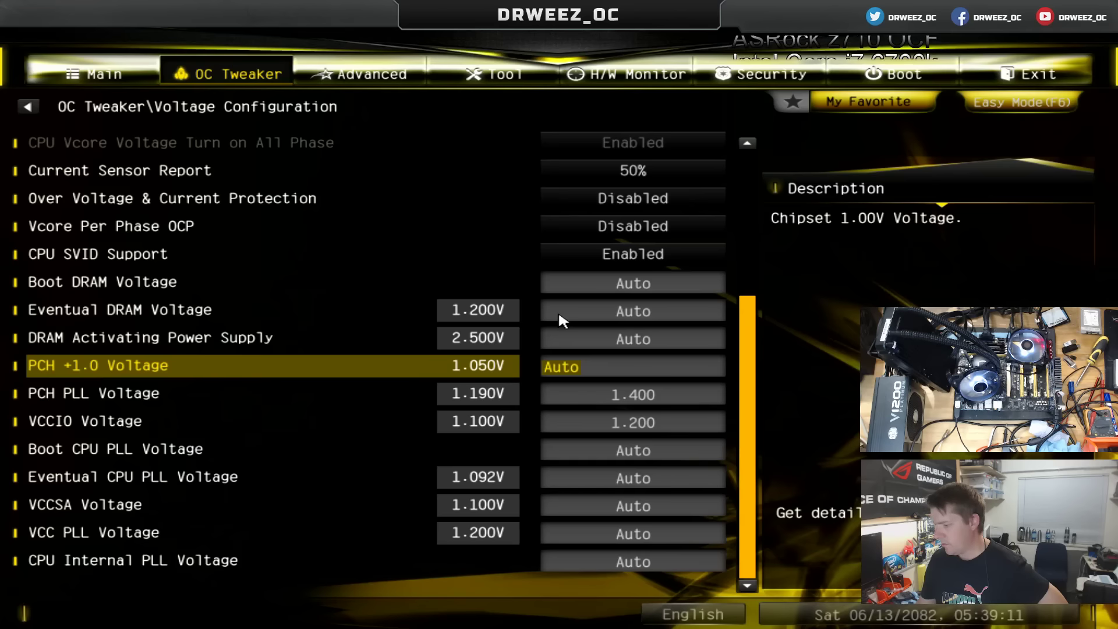
- Review the PCH +1.0, VCCSA, VCC PLL and CPU Internal PLL voltage settings and their descriptions
{"action": "key", "text": "Up"}
{"action": "key", "text": "Up"}
{"action": "key", "text": "Up"}
{"action": "key", "text": "Down"}
{"action": "key", "text": "Down"}
{"action": "key", "text": "Down"}
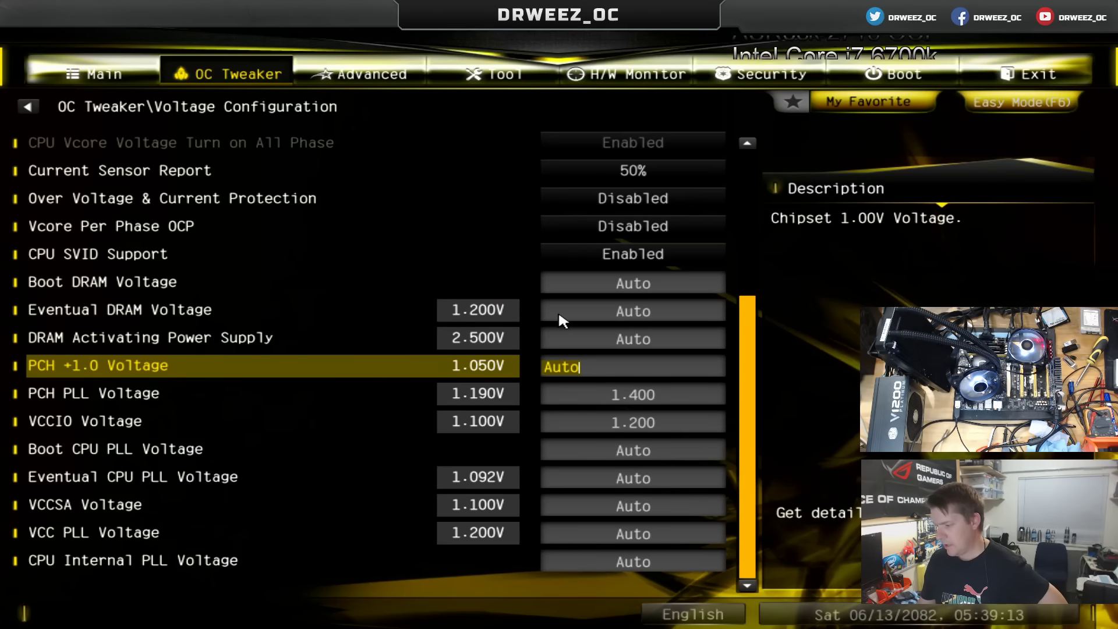
{"action": "key", "text": "Down"}
{"action": "key", "text": "Up"}
{"action": "key", "text": "Up"}
{"action": "key", "text": "Up"}
{"action": "key", "text": "Down"}
{"action": "key", "text": "Down"}
{"action": "key", "text": "Down"}
{"action": "key", "text": "Down"}
{"action": "key", "text": "Down"}
{"action": "key", "text": "Down"}
{"action": "key", "text": "Down"}
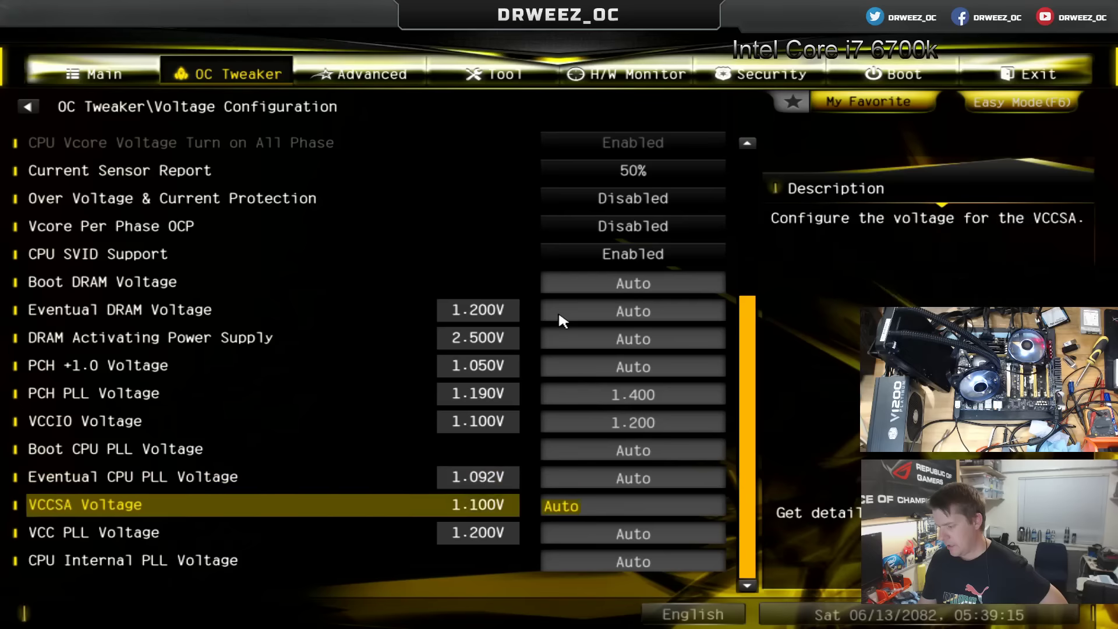
{"action": "key", "text": "Down"}
{"action": "key", "text": "Down"}
{"action": "key", "text": "Up"}
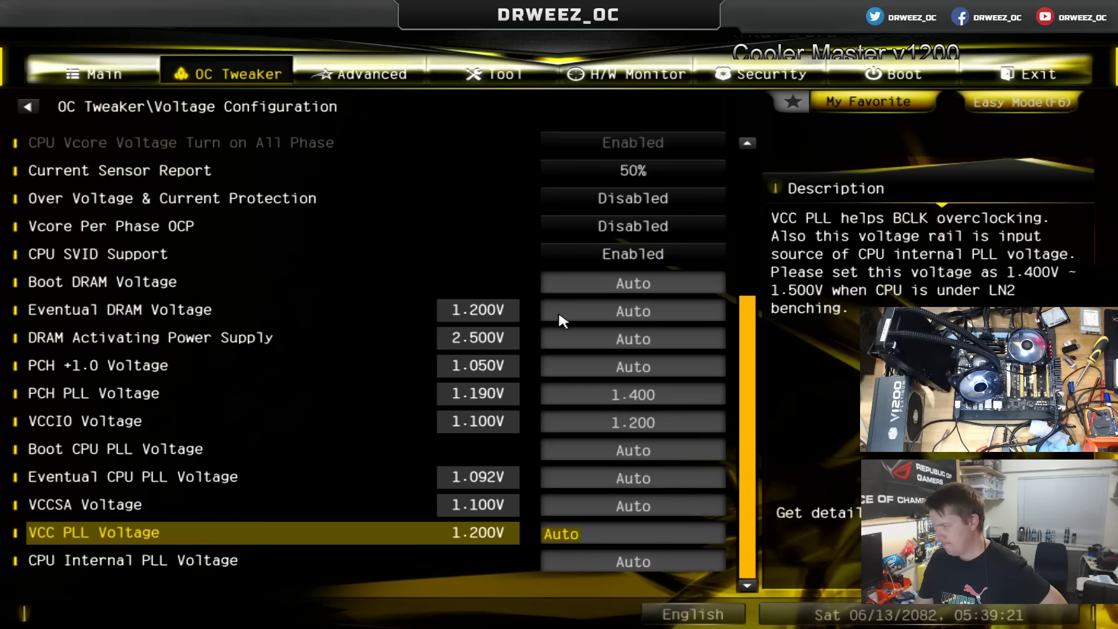
{"action": "key", "text": "Down"}
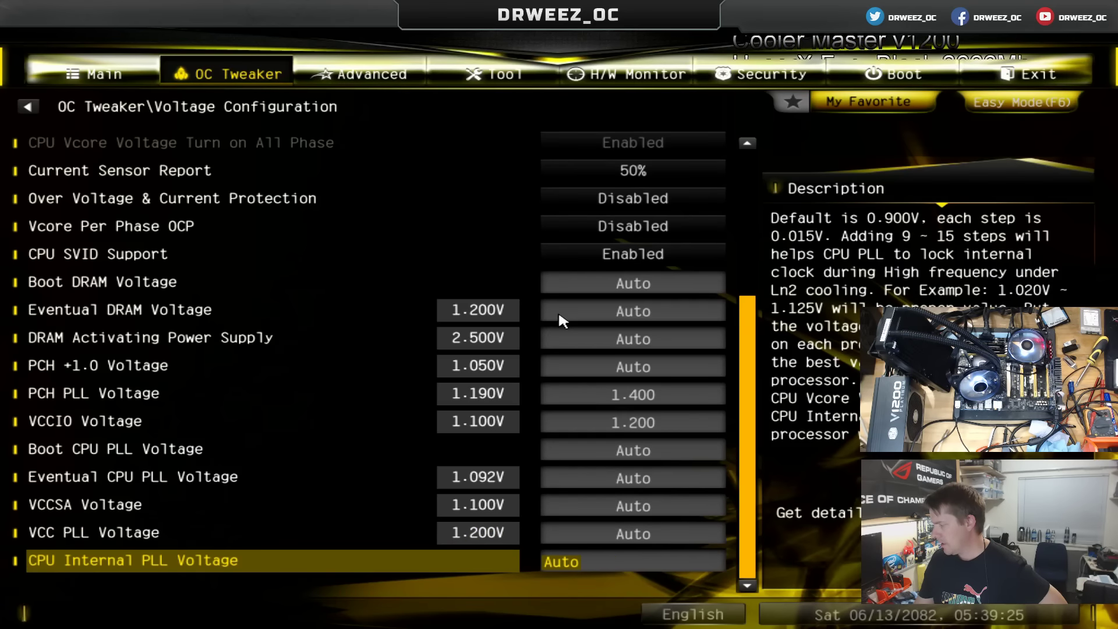
{"action": "key", "text": "Up"}
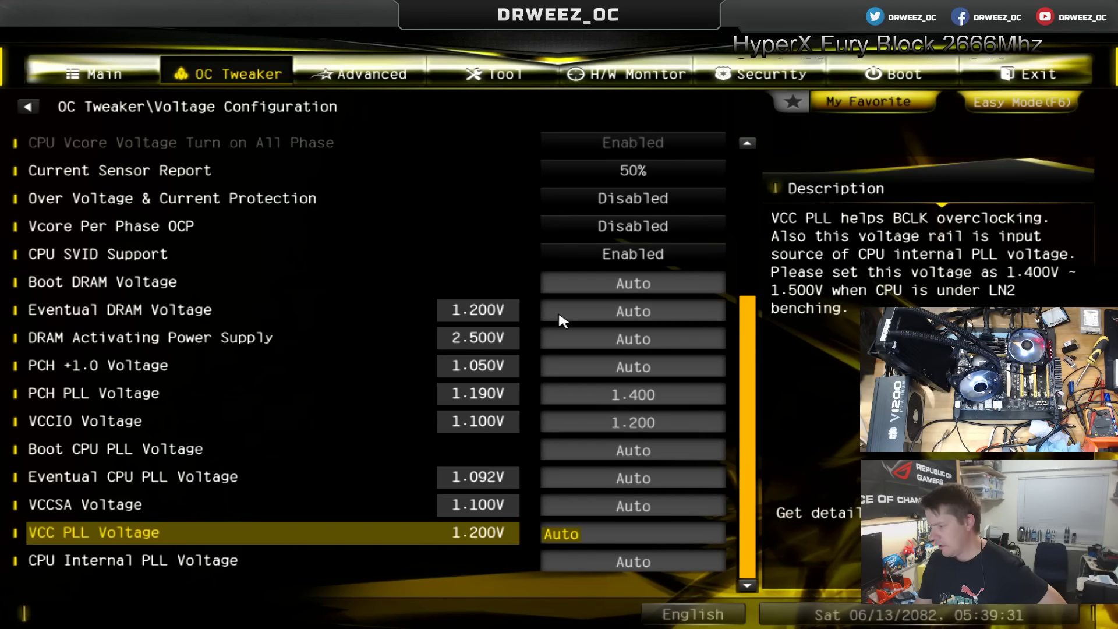
- Set CPU SVID Support to Disabled
{"action": "key", "text": "Up"}
{"action": "key", "text": "Up"}
{"action": "key", "text": "Up"}
{"action": "key", "text": "Up"}
{"action": "key", "text": "Up"}
{"action": "key", "text": "Up"}
{"action": "key", "text": "Up"}
{"action": "key", "text": "Up"}
{"action": "key", "text": "Up"}
{"action": "key", "text": "Up"}
{"action": "key", "text": "Up"}
{"action": "key", "text": "Down"}
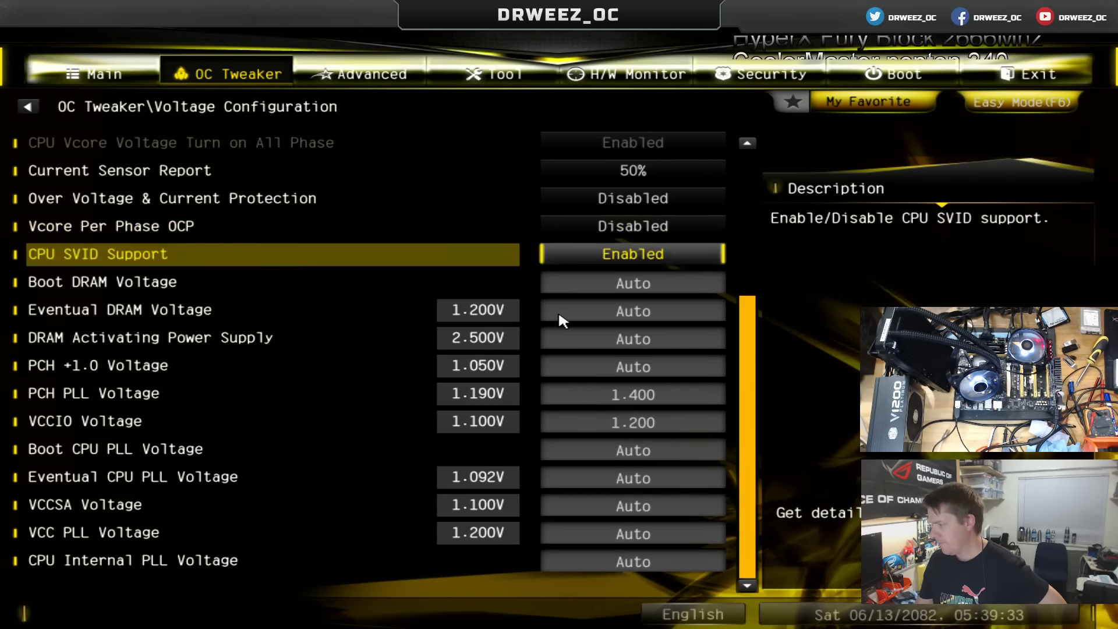
{"action": "key", "text": "Return"}
{"action": "key", "text": "Up"}
{"action": "key", "text": "Return"}
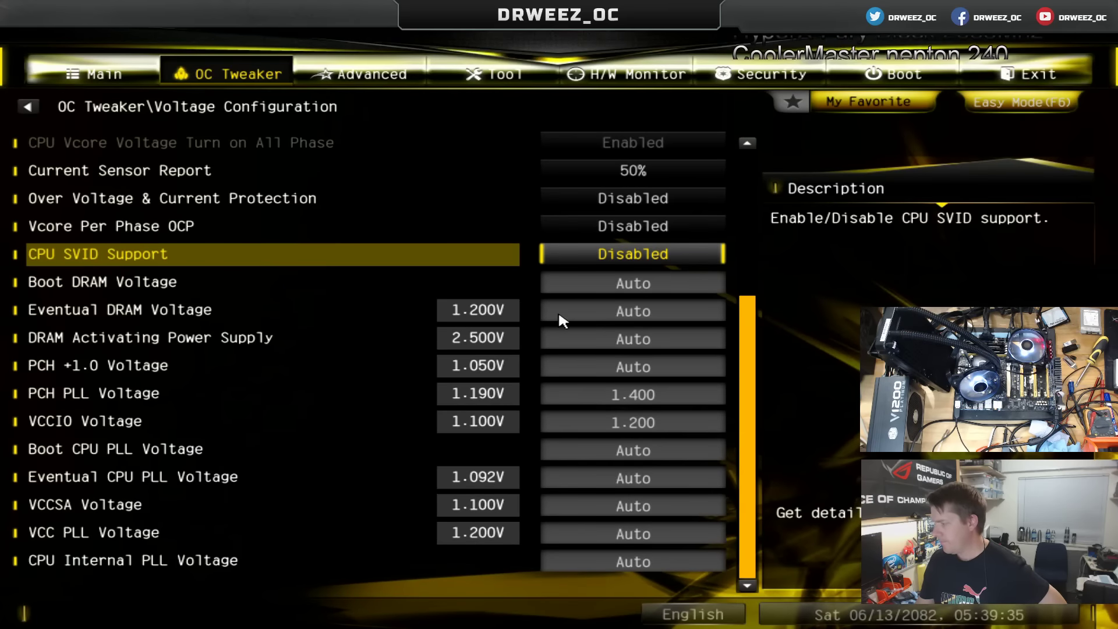
- Set the CPU Vcore PWM Switching Frequency to 1MHz
{"action": "key", "text": "Up"}
{"action": "key", "text": "Up"}
{"action": "key", "text": "Up"}
{"action": "key", "text": "Down"}
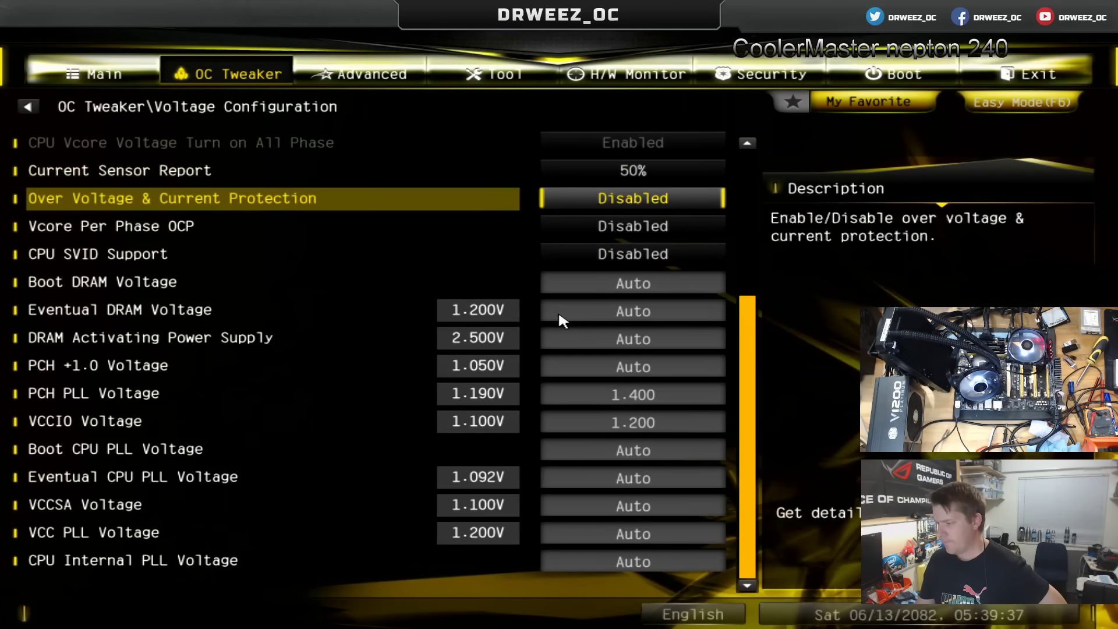
{"action": "key", "text": "Up"}
{"action": "key", "text": "Up"}
{"action": "key", "text": "Up"}
{"action": "key", "text": "Up"}
{"action": "key", "text": "Up"}
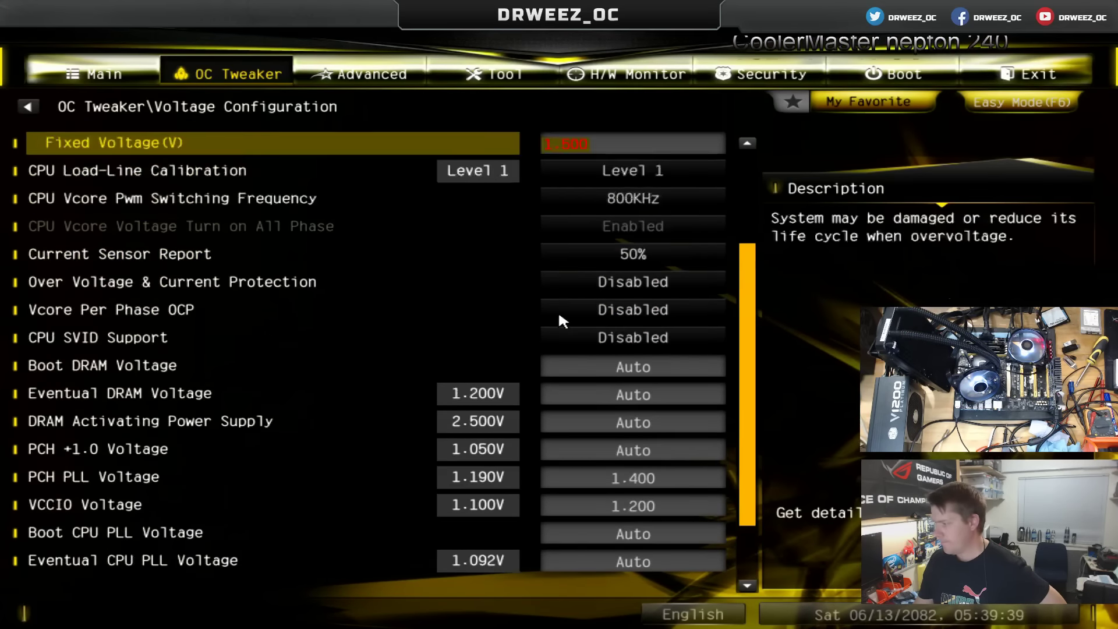
{"action": "key", "text": "Down"}
{"action": "key", "text": "Down"}
{"action": "key", "text": "Down"}
{"action": "key", "text": "Return"}
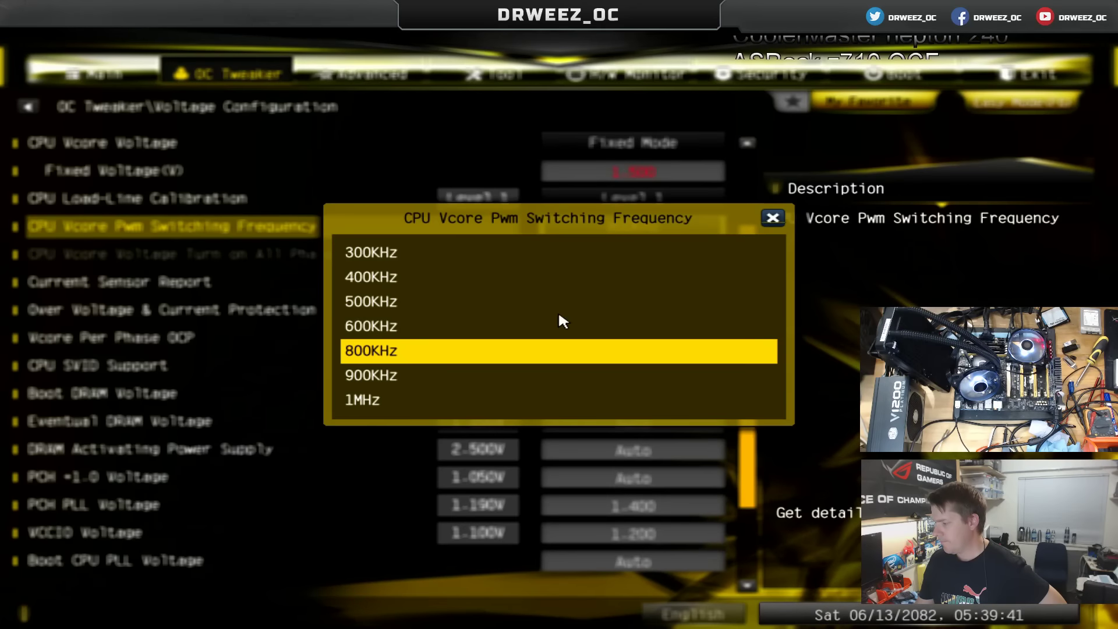
{"action": "key", "text": "Down"}
{"action": "key", "text": "Down"}
{"action": "key", "text": "Return"}
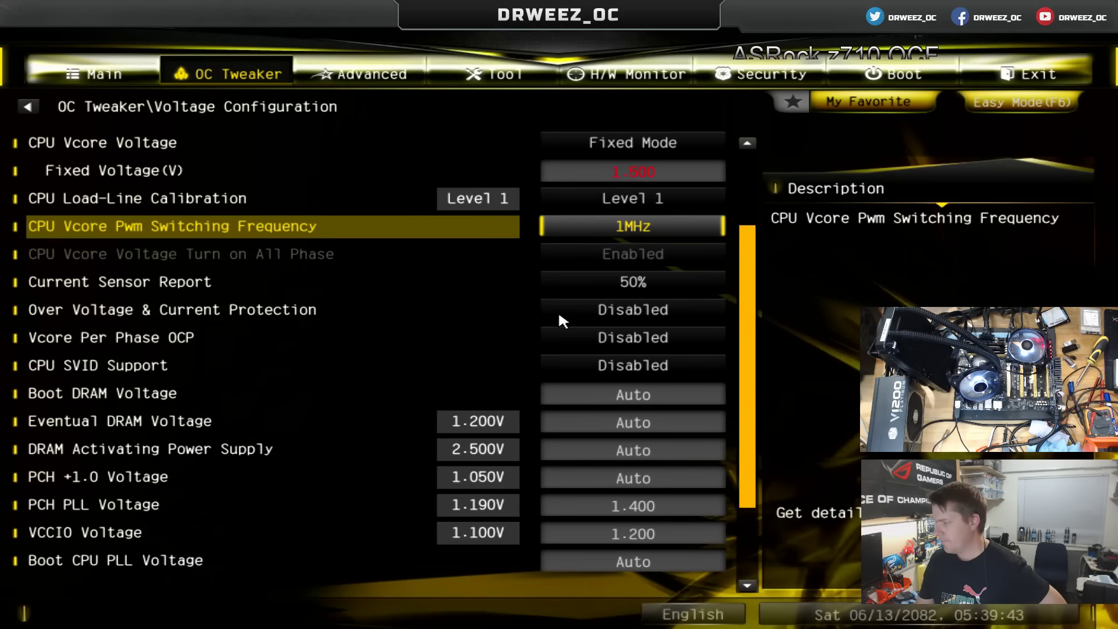
- Save the UEFI changes and exit, and restart the PC from the Windows Recovery screen
{"action": "key", "text": "Up"}
{"action": "key", "text": "Up"}
{"action": "key", "text": "Up"}
{"action": "key", "text": "Up"}
{"action": "key", "text": "Up"}
{"action": "key", "text": "Up"}
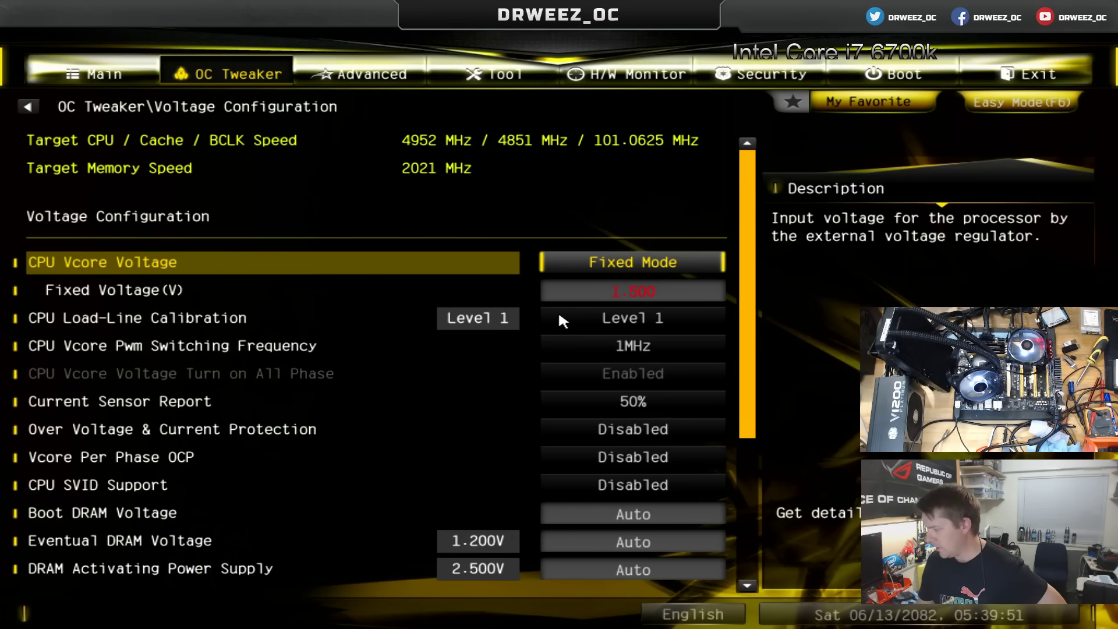
{"action": "key", "text": "Down"}
{"action": "key", "text": "Down"}
{"action": "key", "text": "Up"}
{"action": "key", "text": "F10"}
{"action": "key", "text": "Escape"}
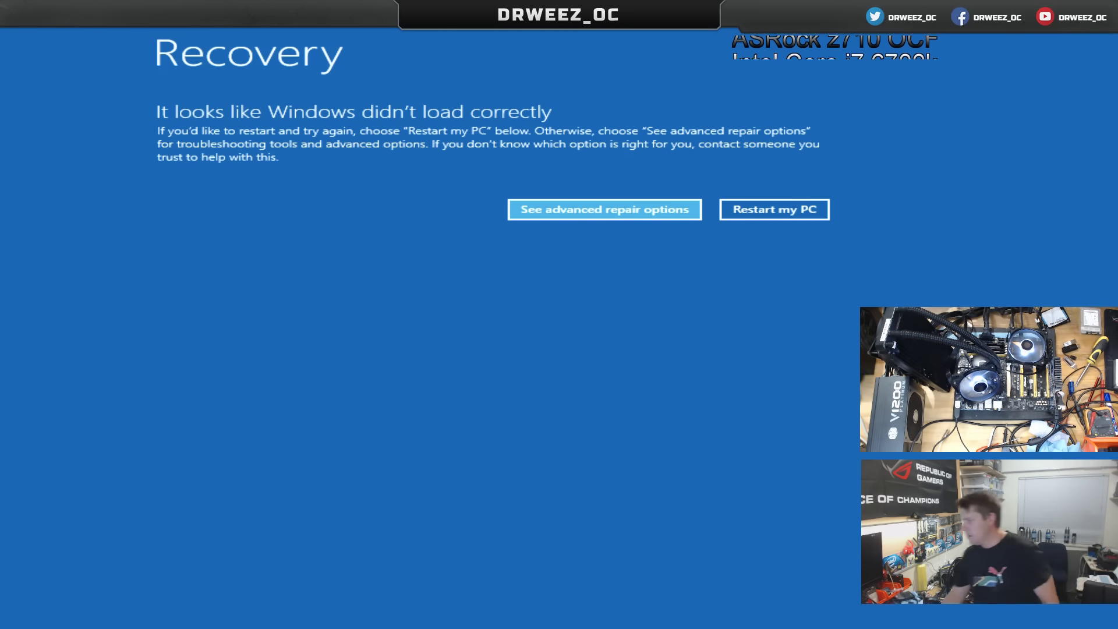
{"action": "left_click", "coordinate": [778, 215]}
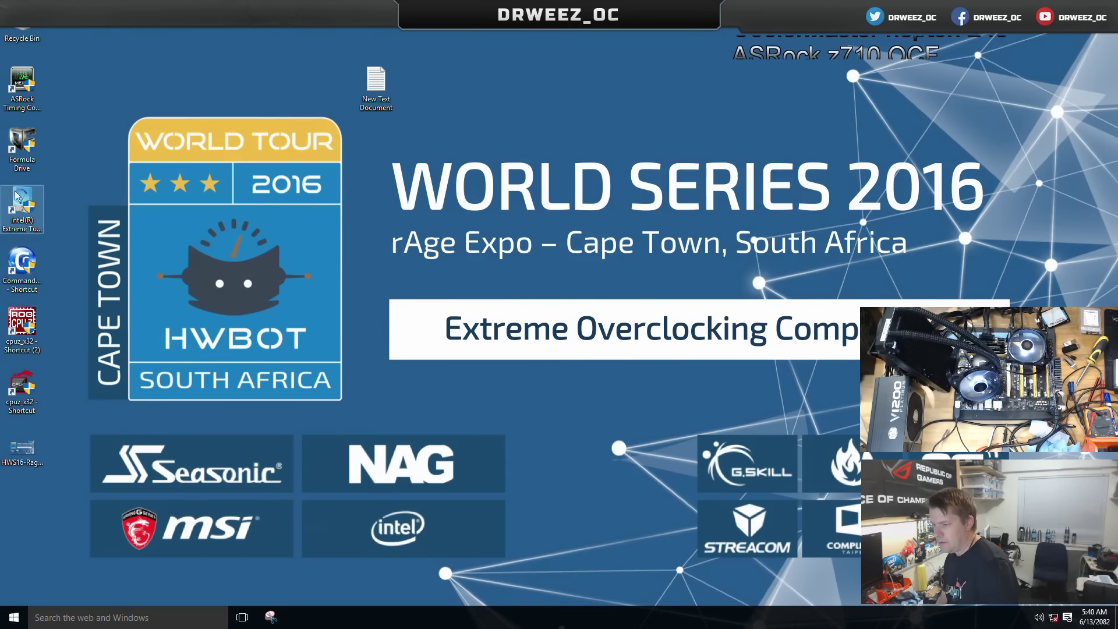
- Apply a fixed Vcore Voltage of 1.470 V in Formula Drive's OC Tweaker and close the program
{"action": "double_click", "coordinate": [22, 148]}
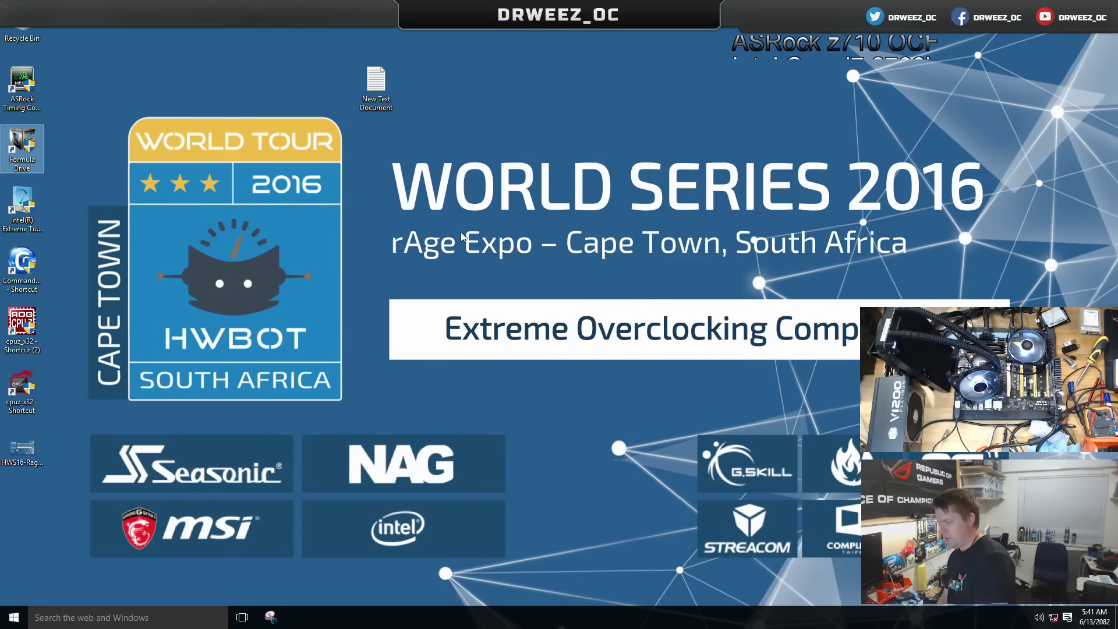
{"action": "left_click", "coordinate": [477, 165]}
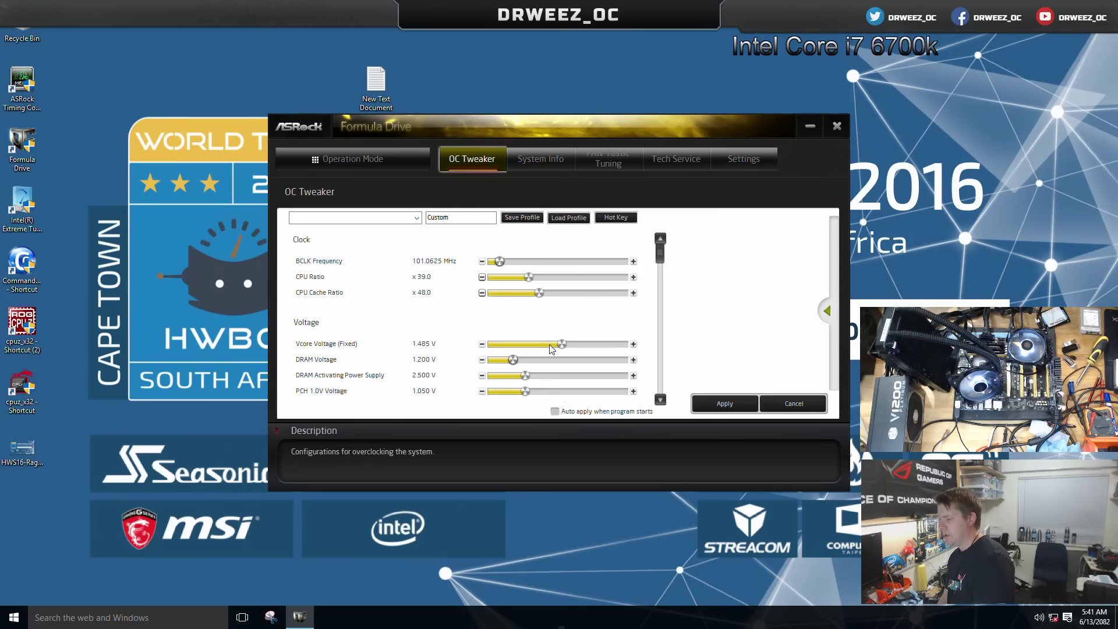
{"action": "left_click", "coordinate": [724, 403]}
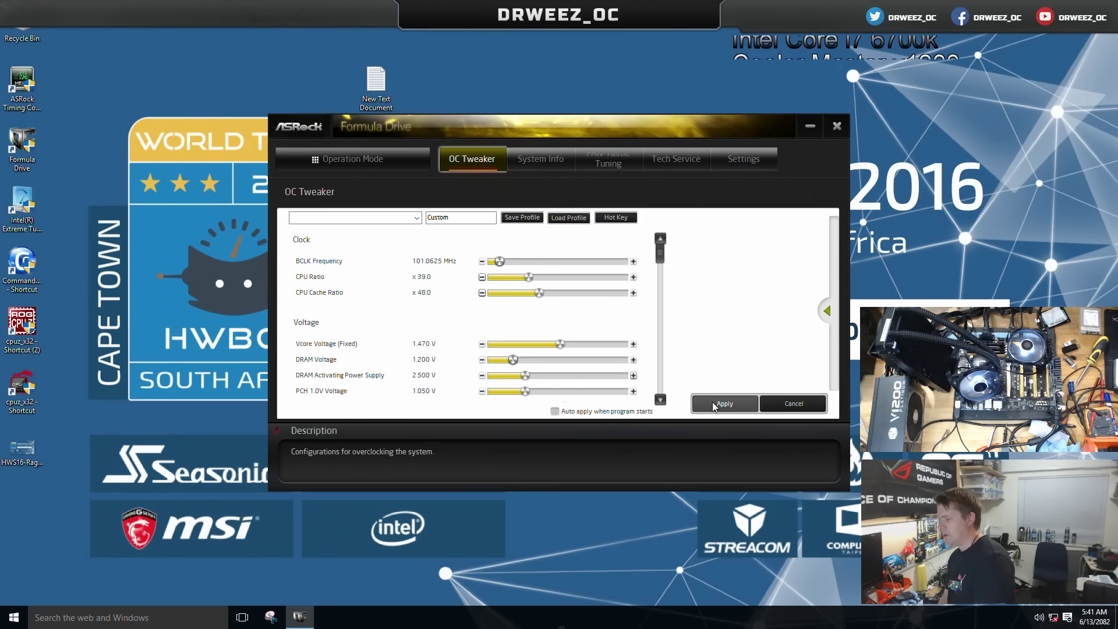
{"action": "left_click", "coordinate": [837, 125]}
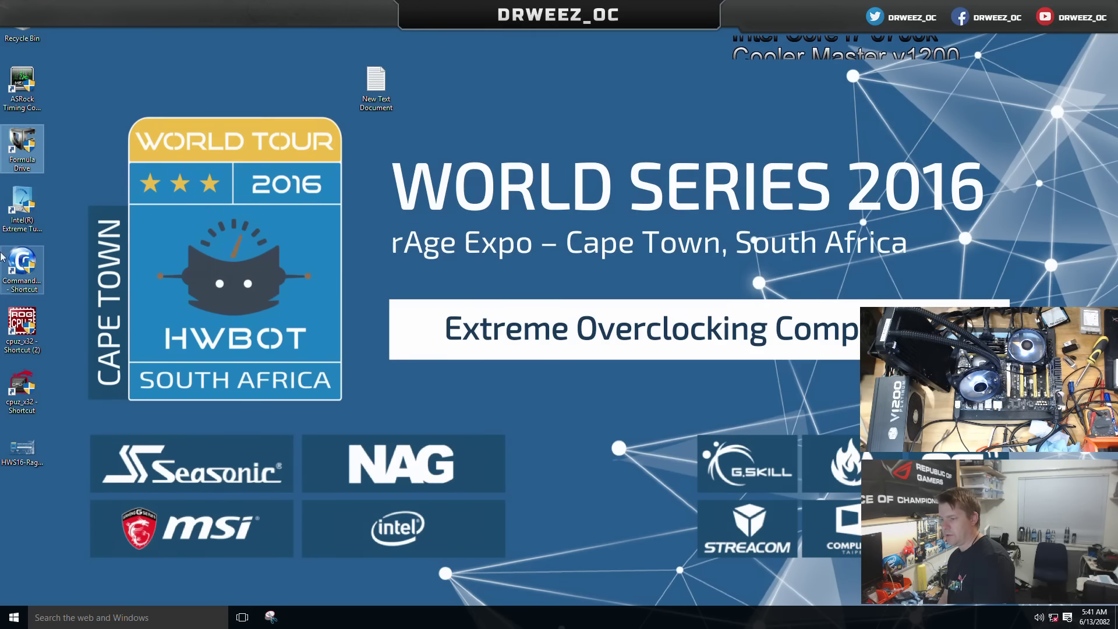
- Launch Intel Extreme Tuning Utility and run its benchmark on the current settings
{"action": "left_click", "coordinate": [15, 221]}
{"action": "double_click", "coordinate": [16, 222]}
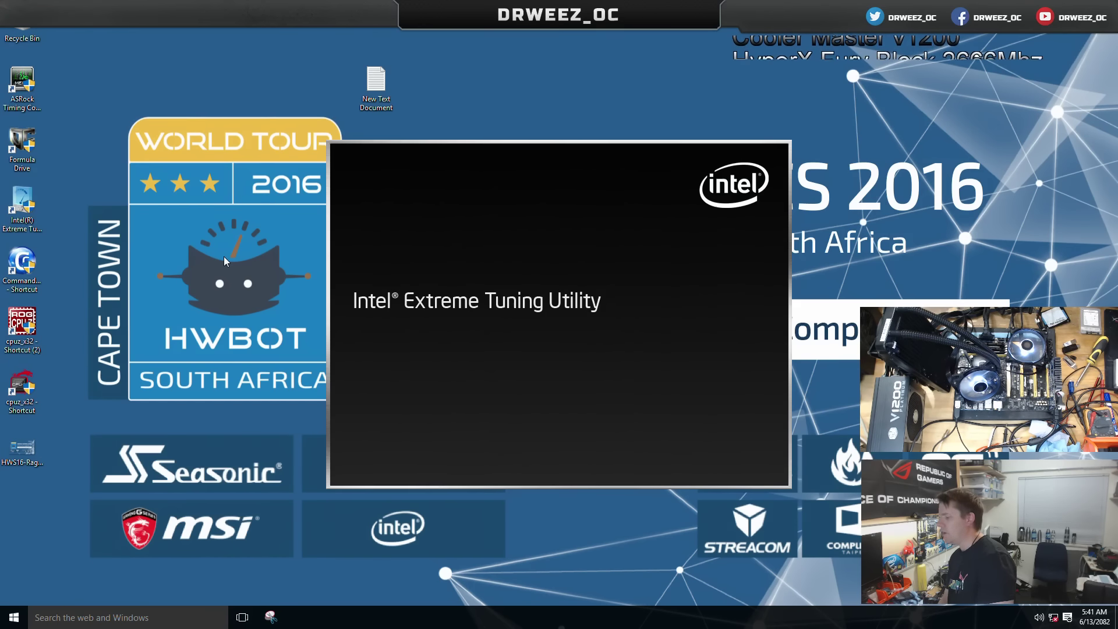
{"action": "left_click", "coordinate": [488, 335]}
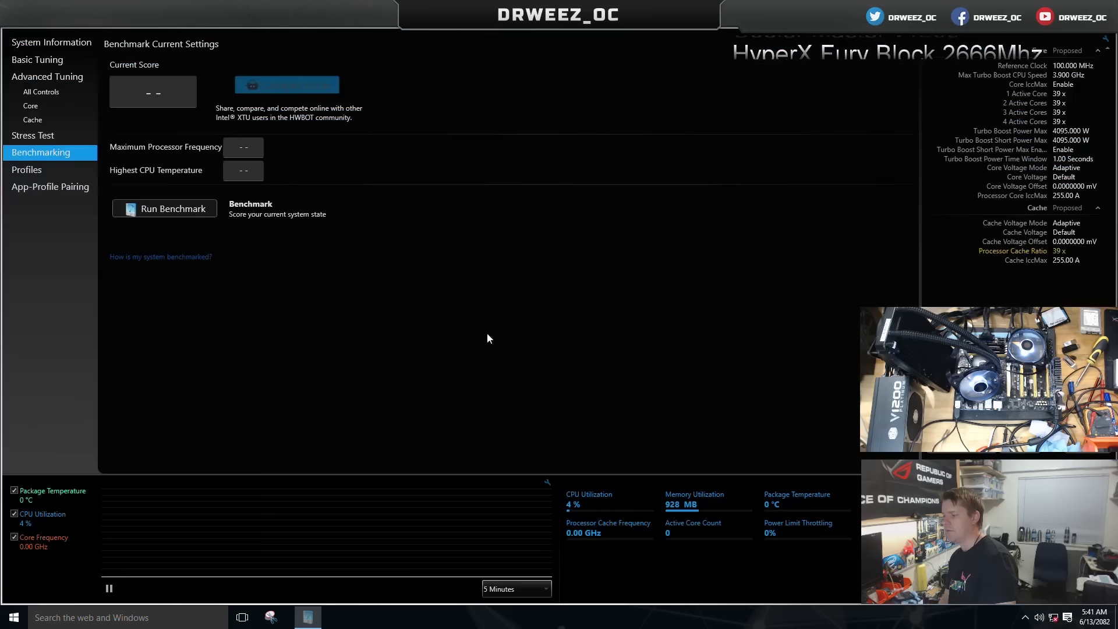
{"action": "left_click", "coordinate": [187, 214]}
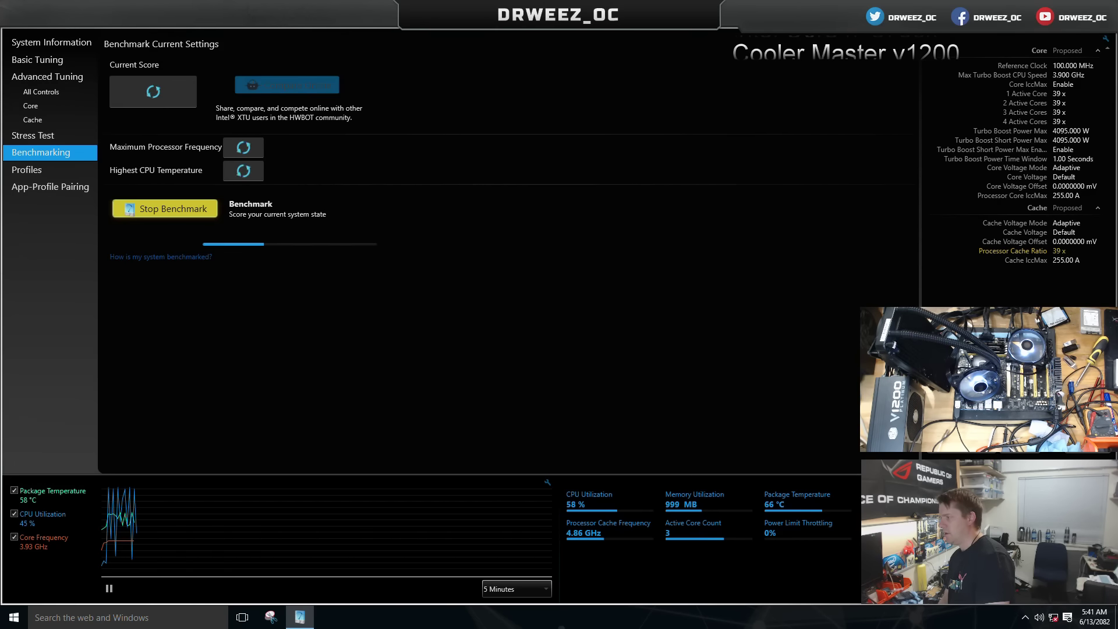
- Shrink the XTU window, move it aside, and open CPU-Z to check the processor clocks during the benchmark
{"action": "key", "text": "super+Down"}
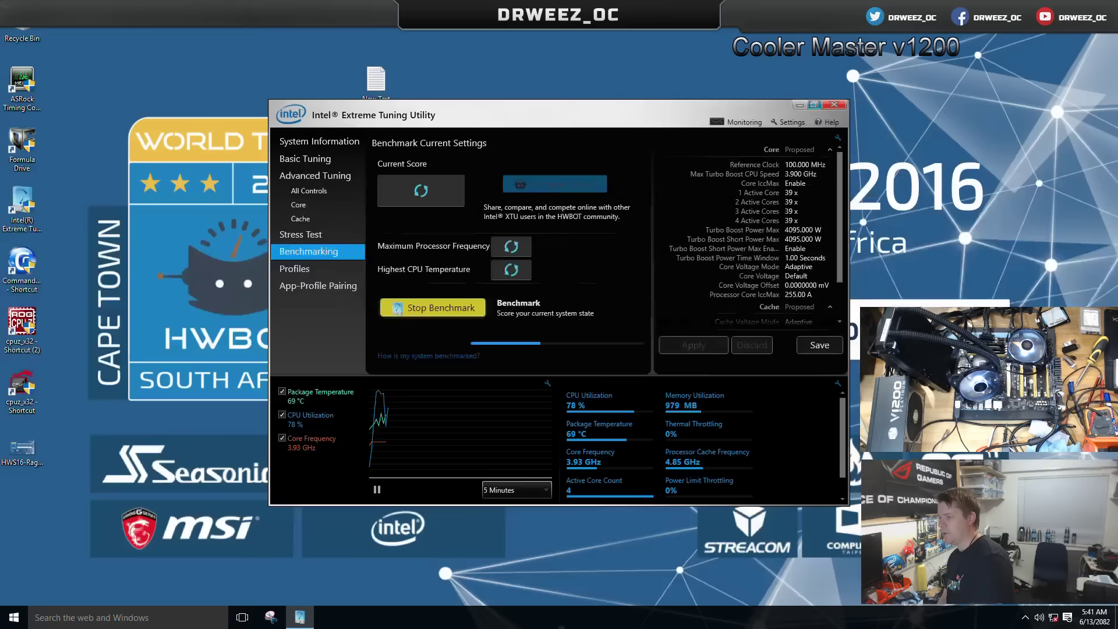
{"action": "left_click_drag", "start_coordinate": [524, 115], "coordinate": [656, 91]}
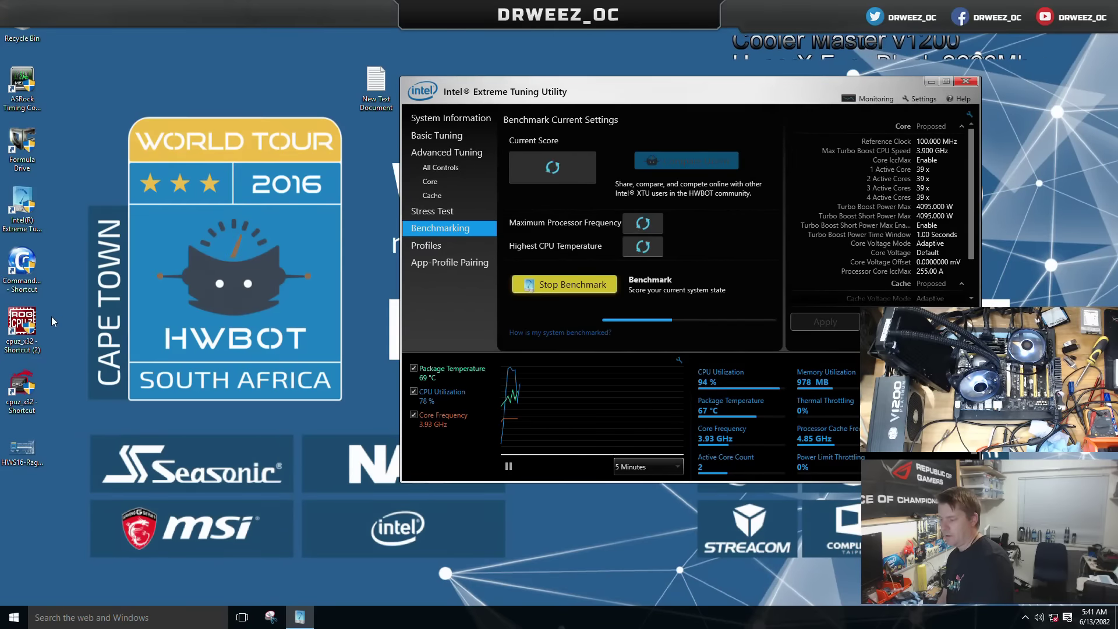
{"action": "left_click", "coordinate": [32, 325]}
{"action": "double_click", "coordinate": [32, 324]}
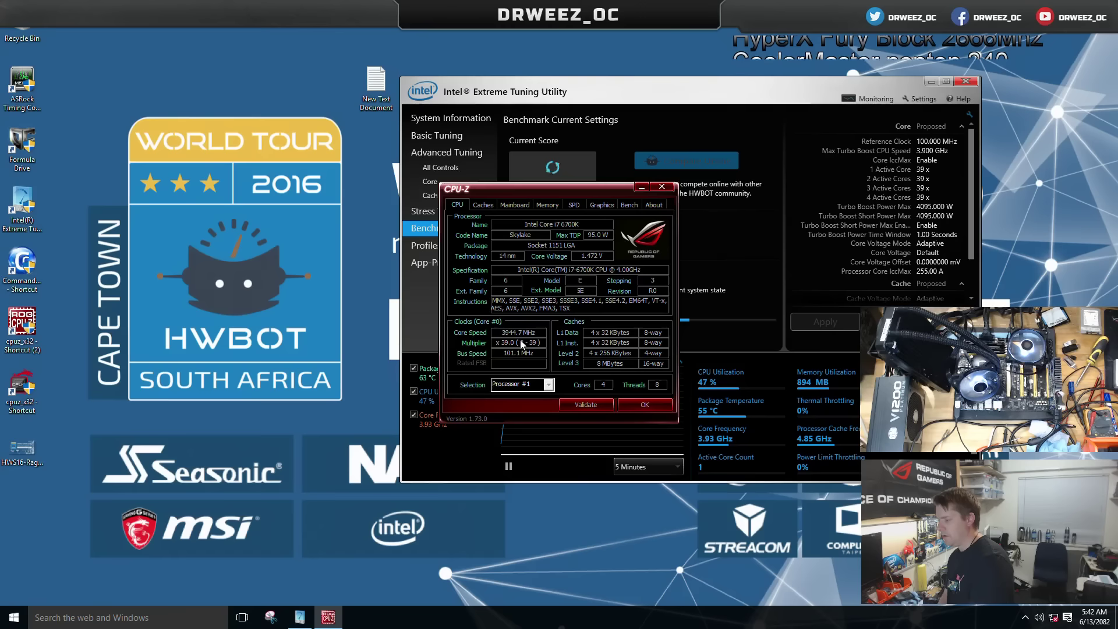
- Close CPU-Z and Extreme Tuning Utility while the benchmark is still running
{"action": "left_click", "coordinate": [645, 404]}
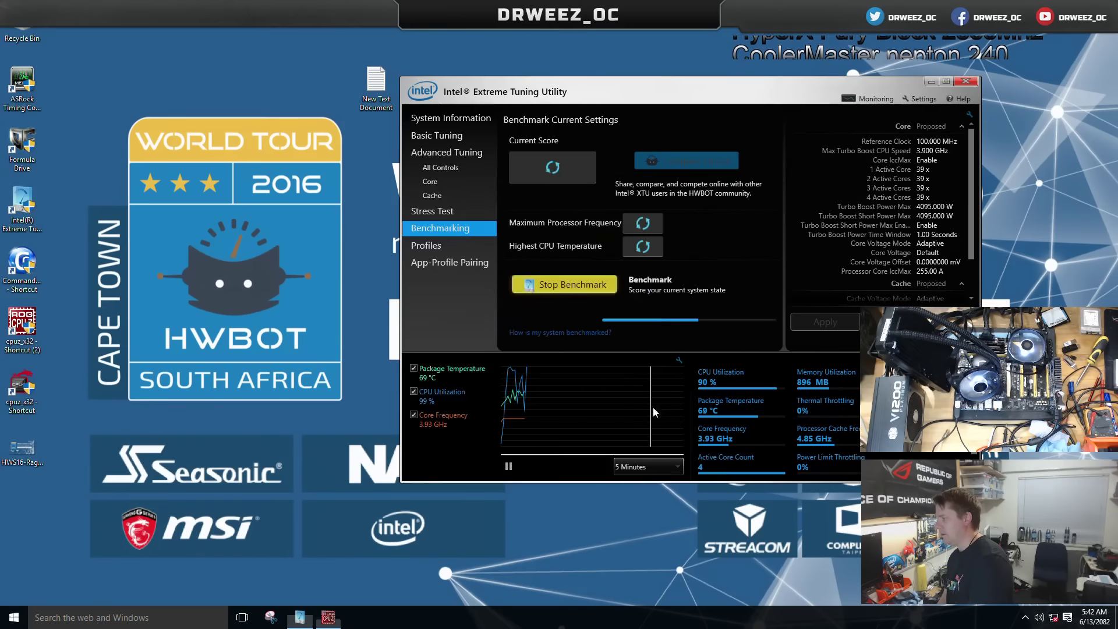
{"action": "left_click", "coordinate": [965, 80]}
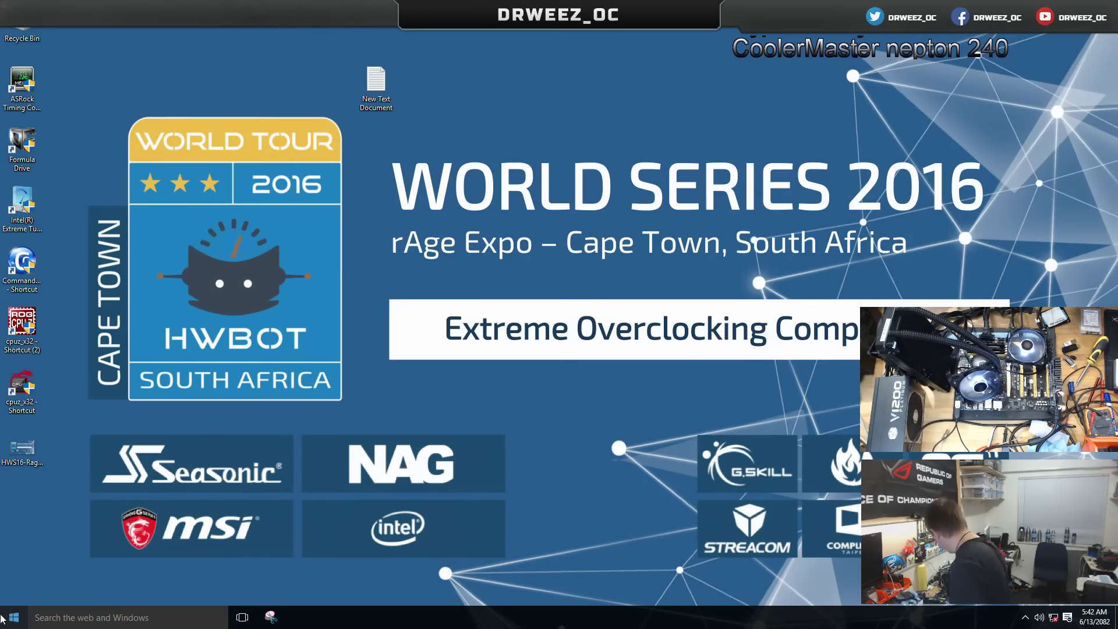
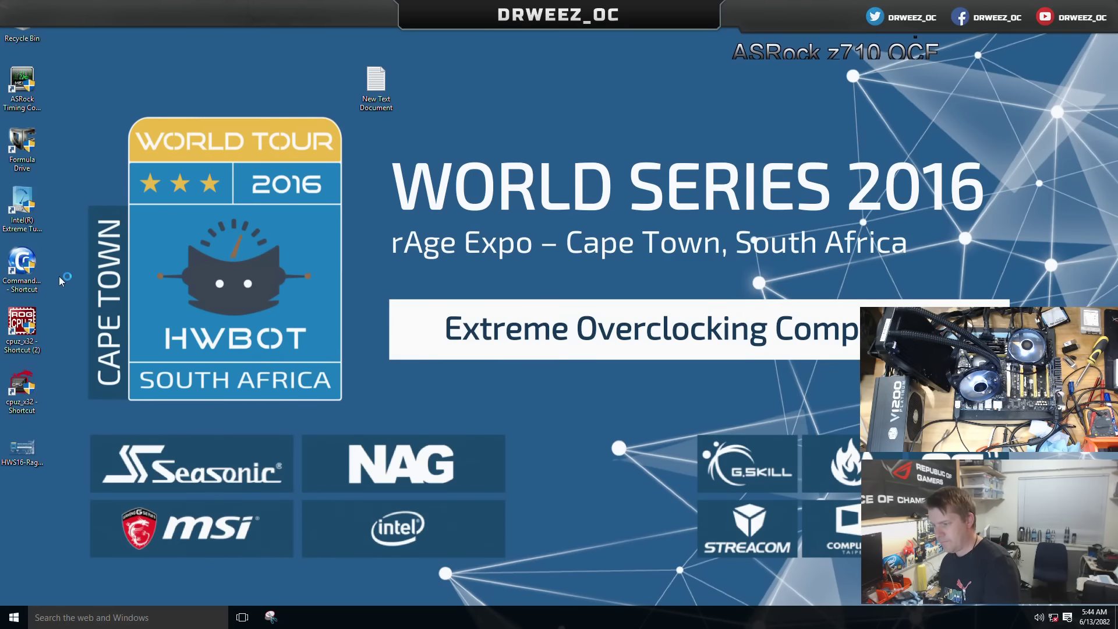
- Launch CPU-Z, set the Windows power plan to High performance, and close the power settings
{"action": "double_click", "coordinate": [22, 324]}
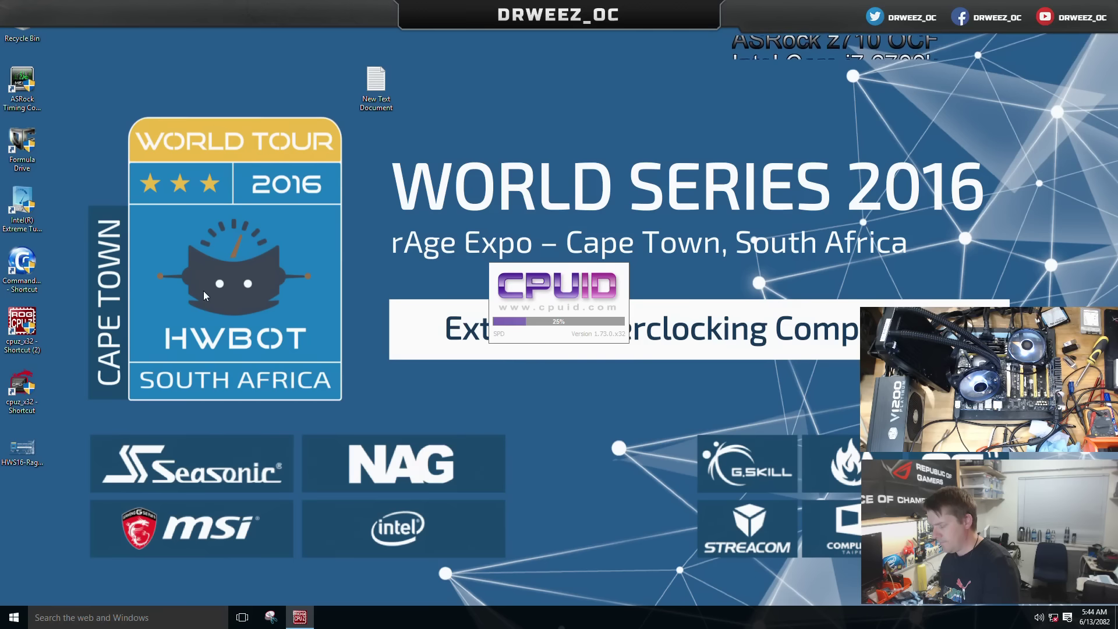
{"action": "left_click", "coordinate": [13, 617]}
{"action": "left_click", "coordinate": [95, 617]}
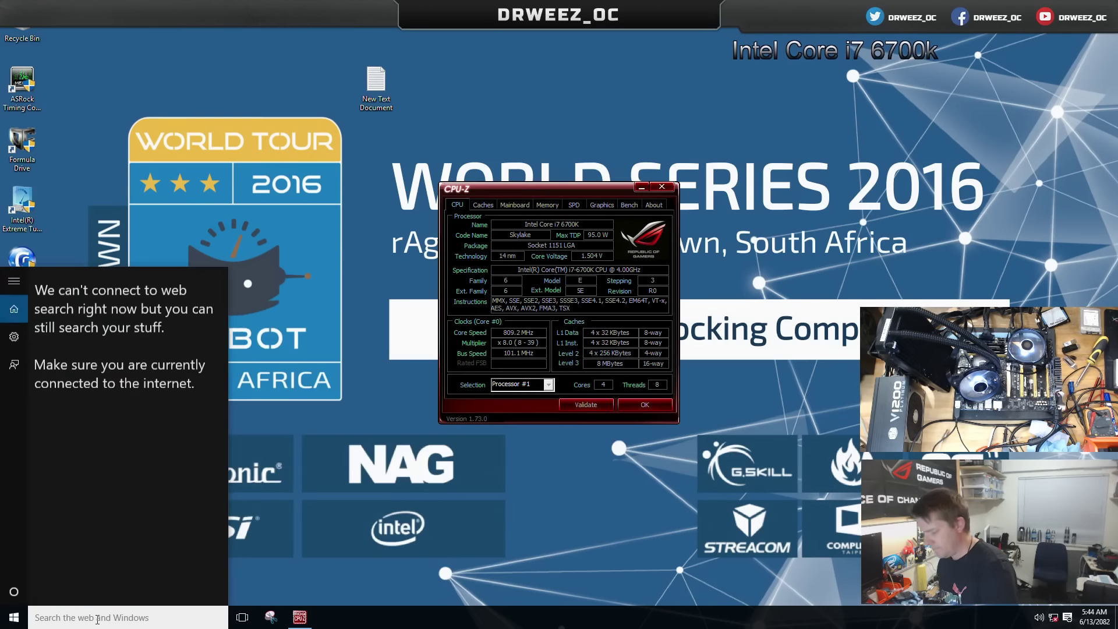
{"action": "type", "text": "power"}
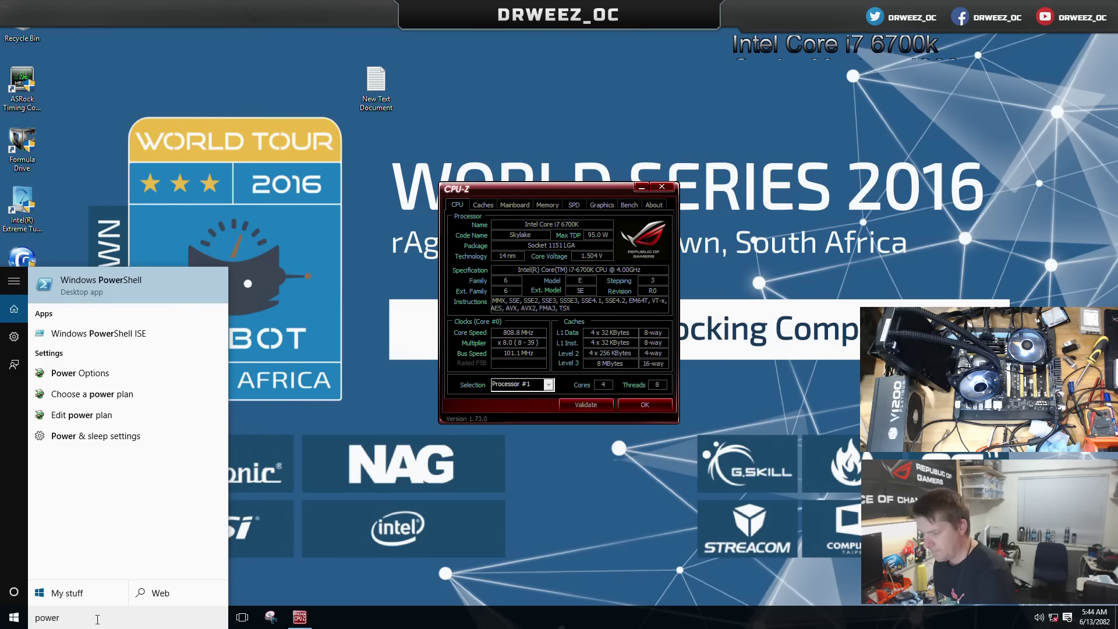
{"action": "left_click", "coordinate": [83, 372]}
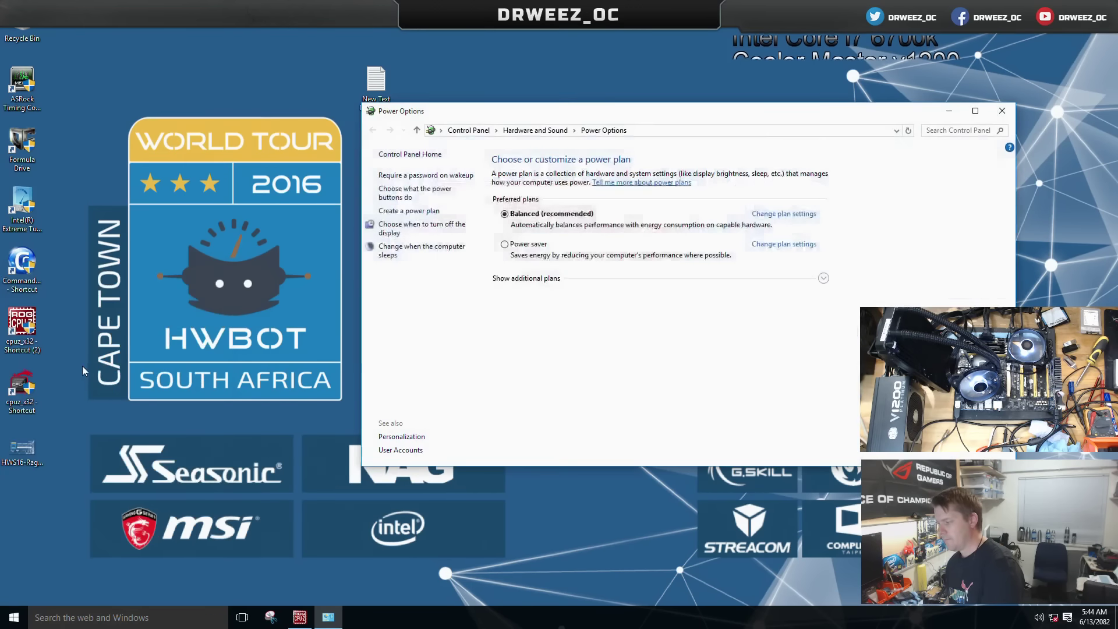
{"action": "left_click", "coordinate": [534, 279]}
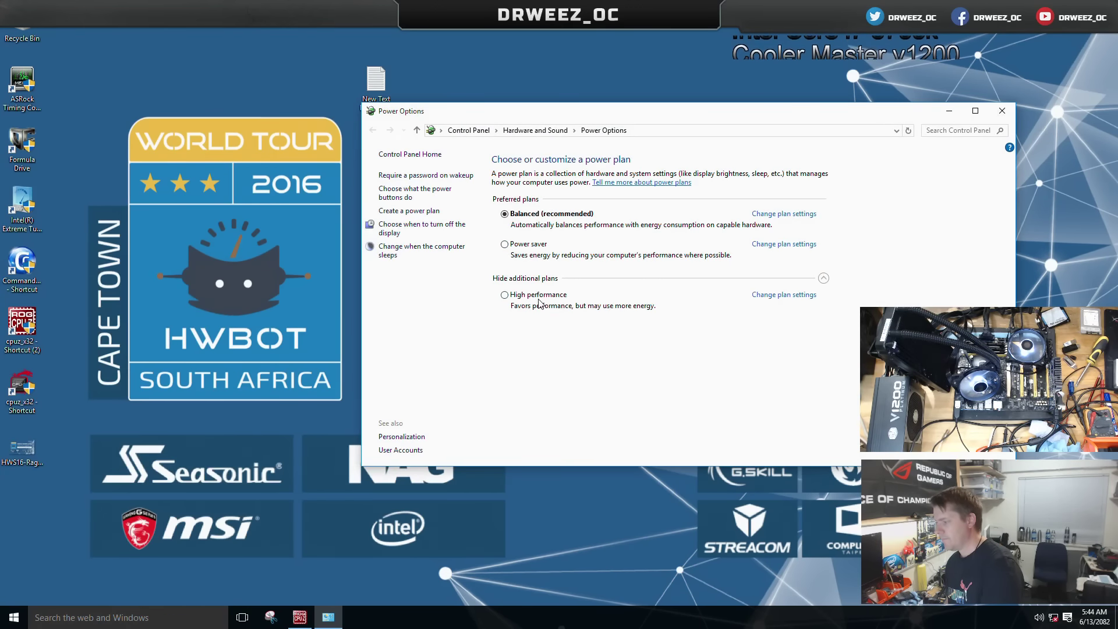
{"action": "left_click", "coordinate": [539, 295]}
{"action": "left_click", "coordinate": [1001, 112]}
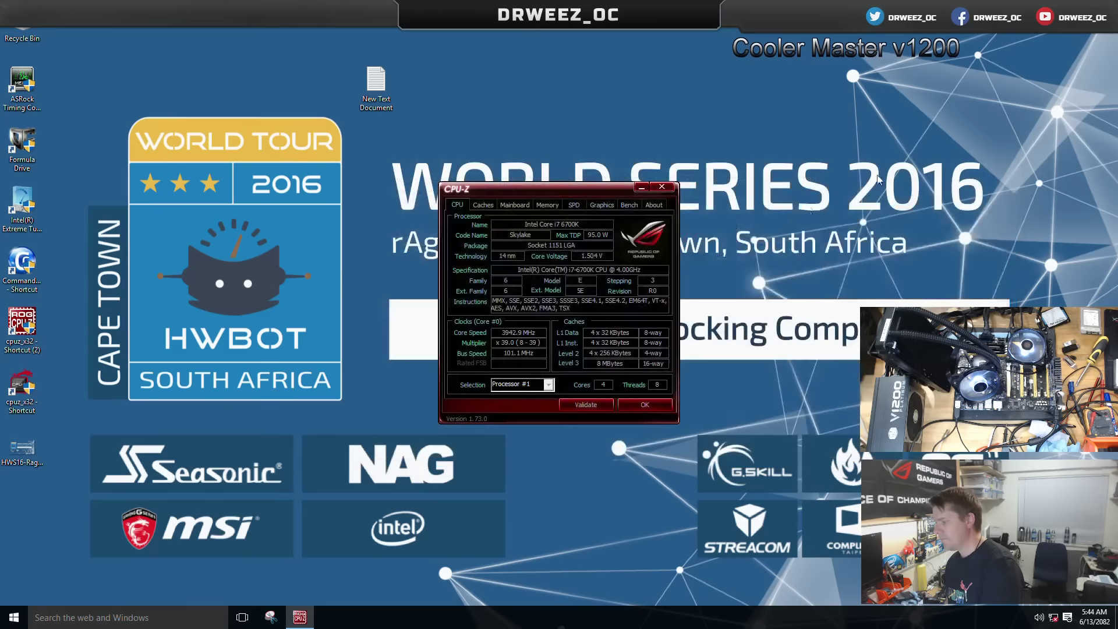
- Close CPU-Z and restart the PC
{"action": "left_click", "coordinate": [645, 404]}
{"action": "left_click", "coordinate": [3, 624]}
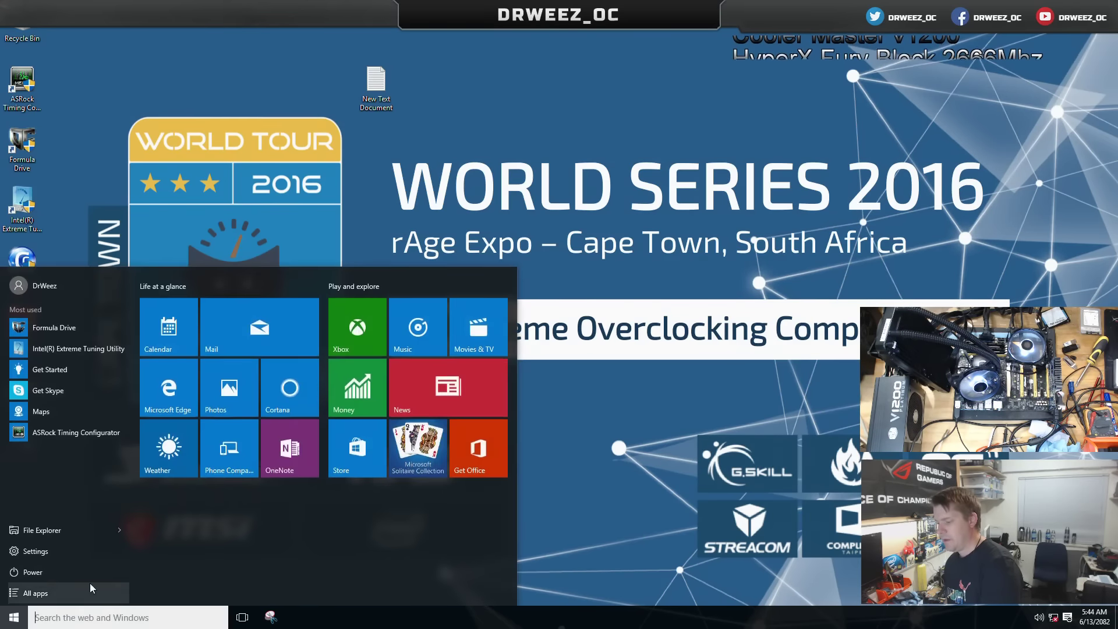
{"action": "left_click", "coordinate": [58, 573]}
{"action": "left_click", "coordinate": [64, 551]}
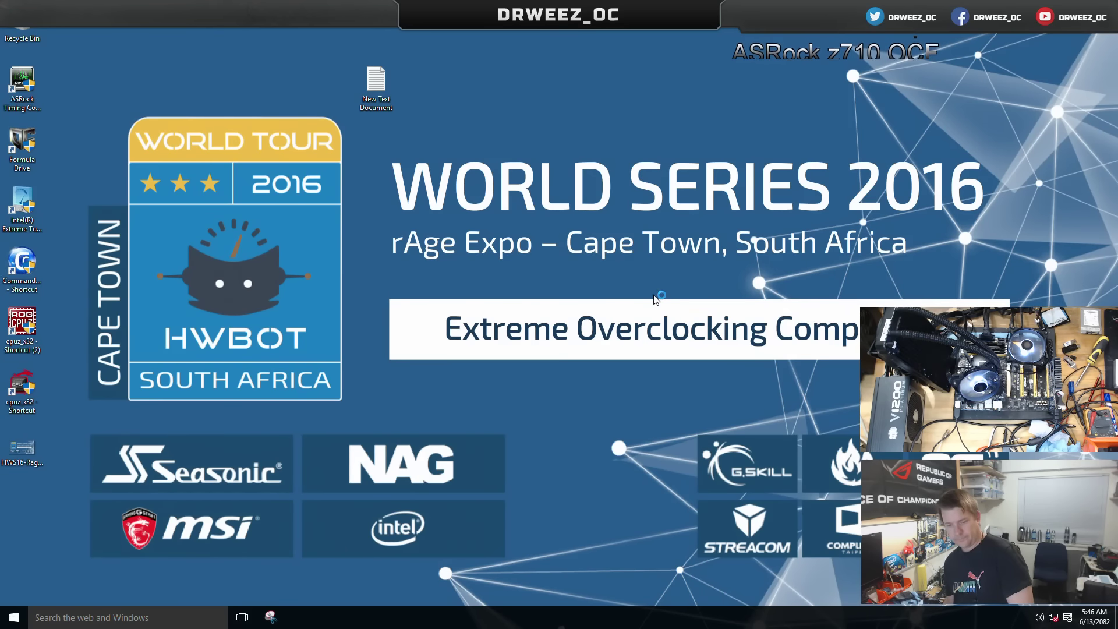
- Check the processor clocks, memory timings and SPD information in CPU-Z and close it
{"action": "double_click", "coordinate": [22, 326]}
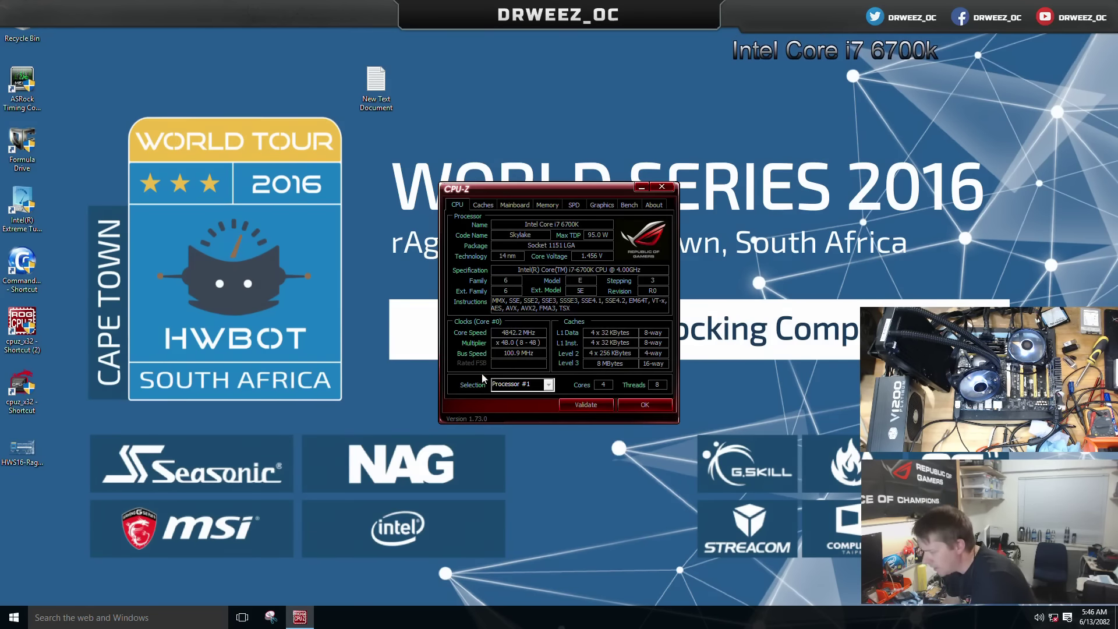
{"action": "left_click", "coordinate": [546, 207]}
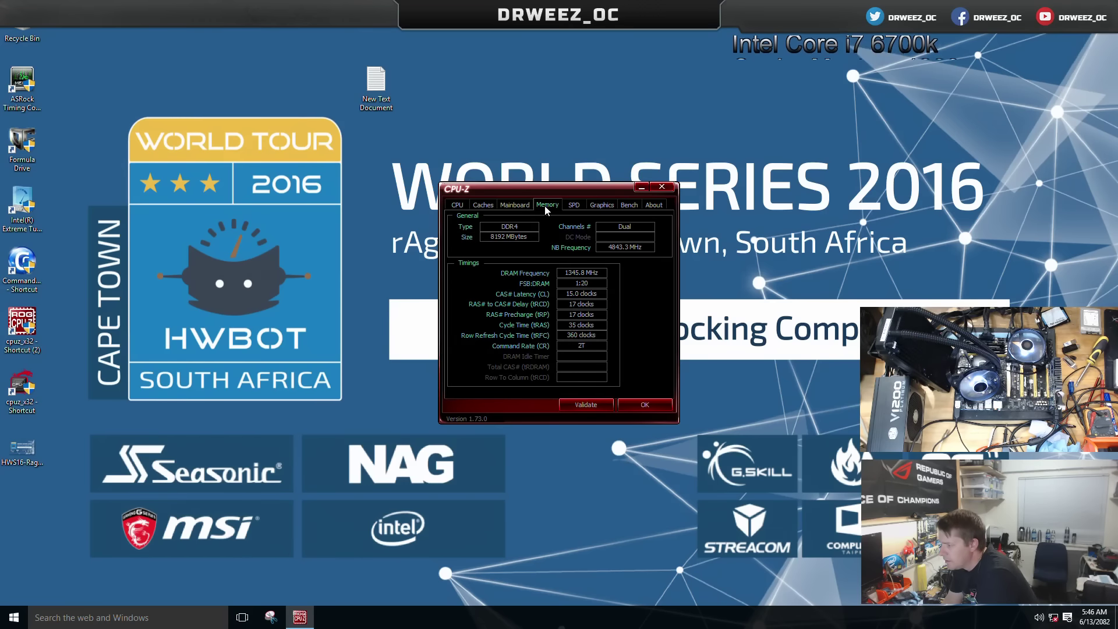
{"action": "left_click", "coordinate": [574, 205]}
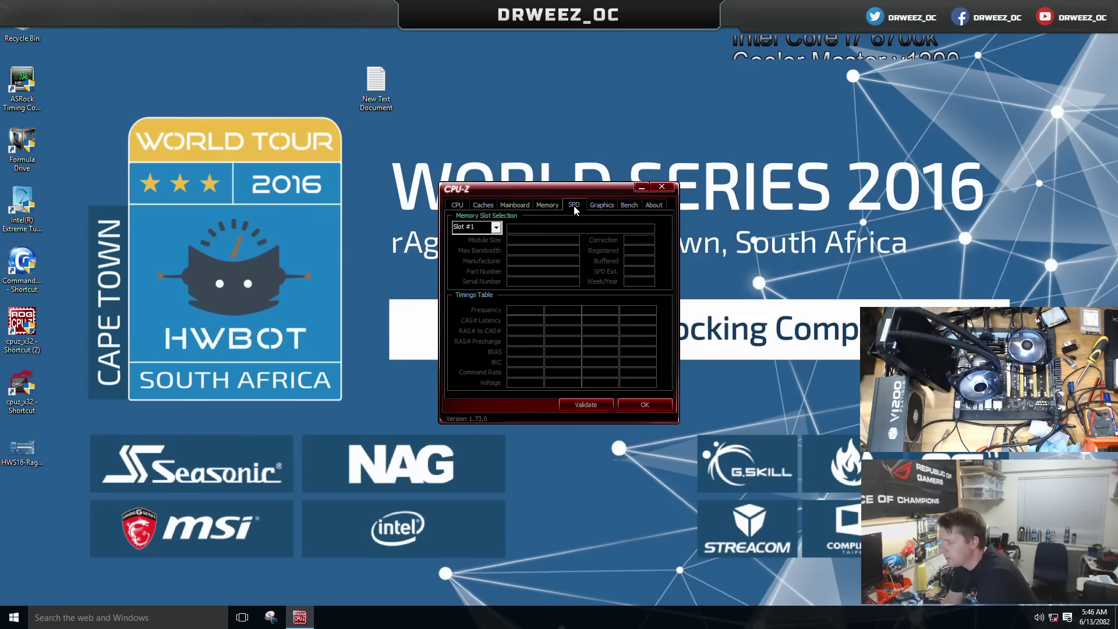
{"action": "left_click", "coordinate": [456, 207]}
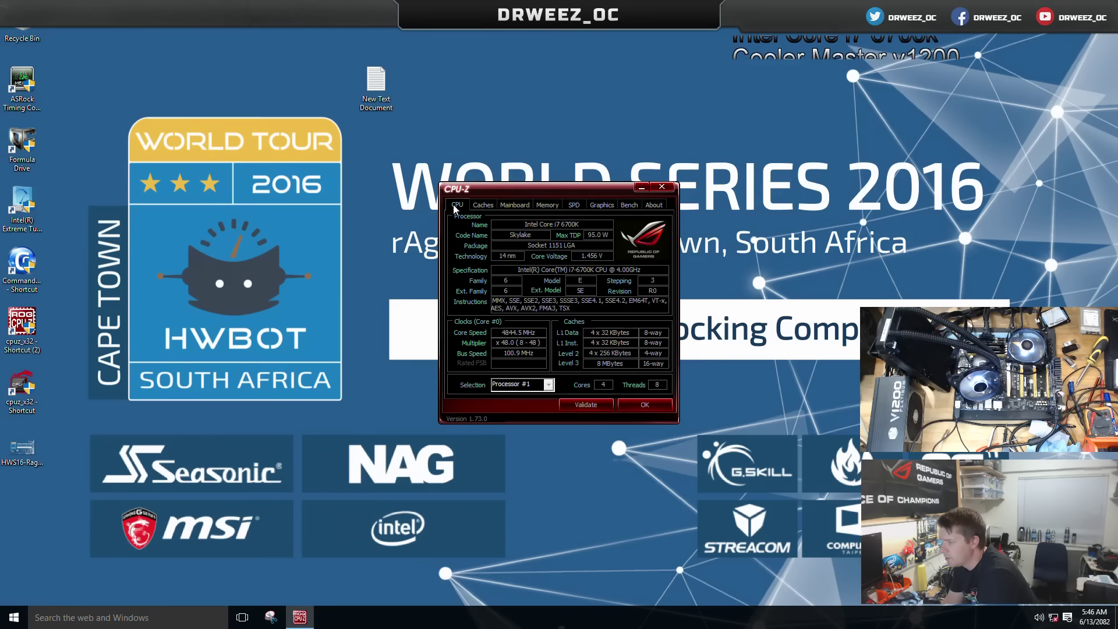
{"action": "left_click", "coordinate": [642, 405]}
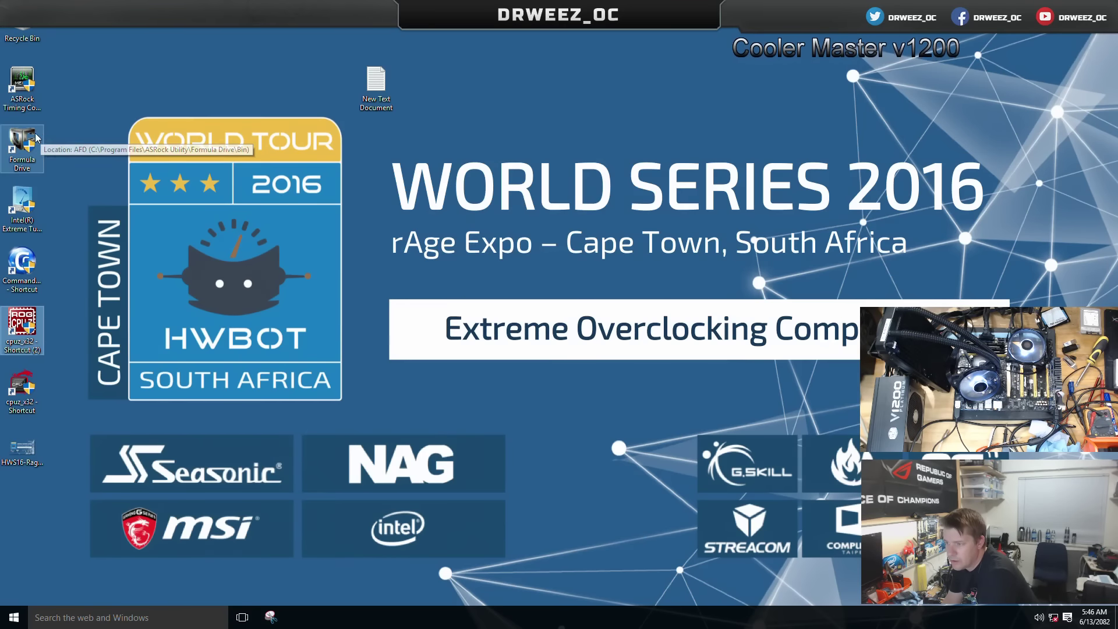
- Launch Intel Extreme Tuning Utility, run its benchmark on the current settings, and close the program
{"action": "double_click", "coordinate": [22, 206]}
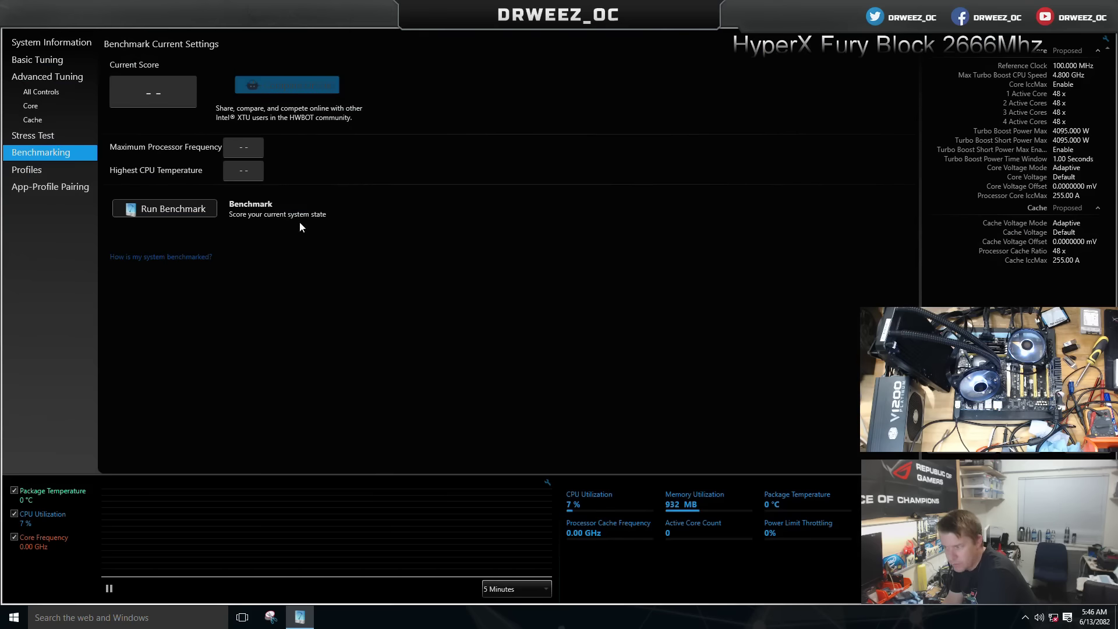
{"action": "left_click", "coordinate": [214, 209]}
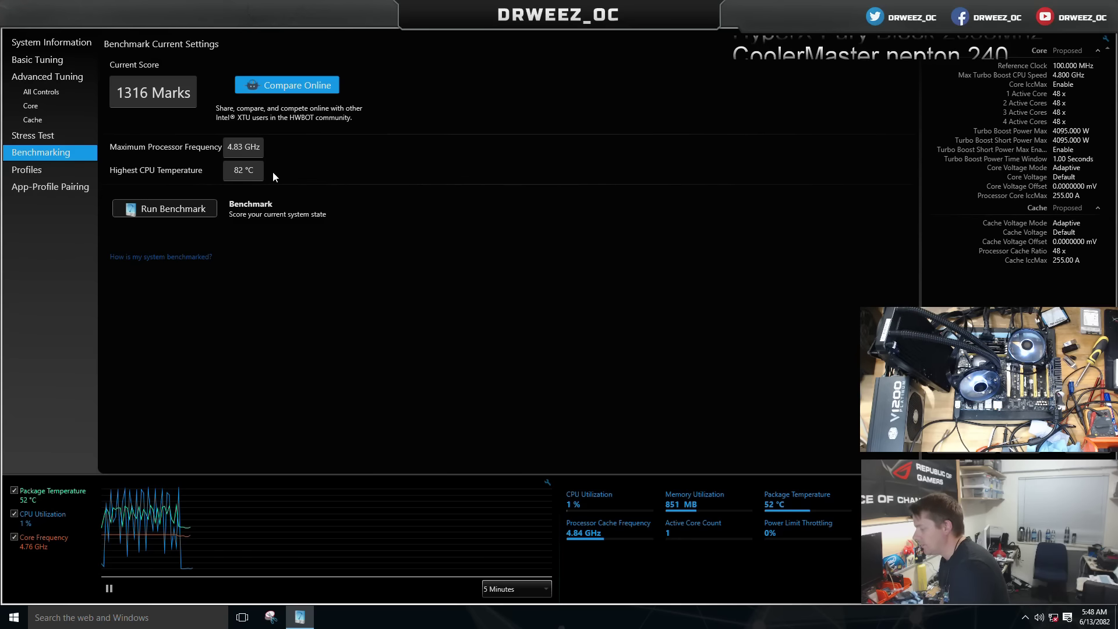
{"action": "key", "text": "alt+F4"}
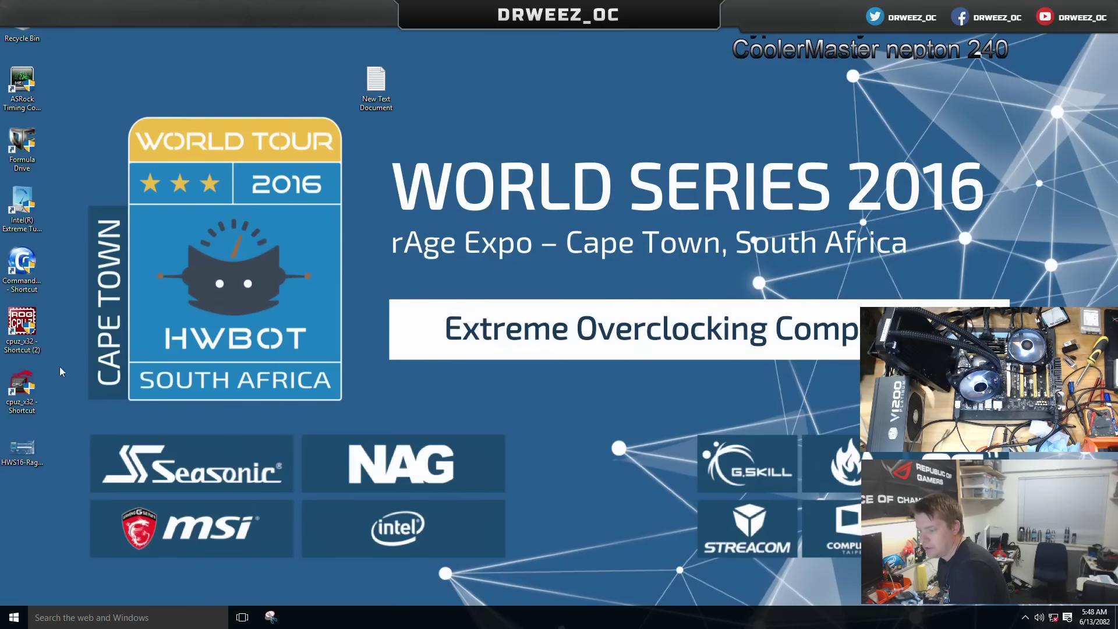
- Restart the PC and enter the ASRock UEFI setup
{"action": "left_click", "coordinate": [14, 617]}
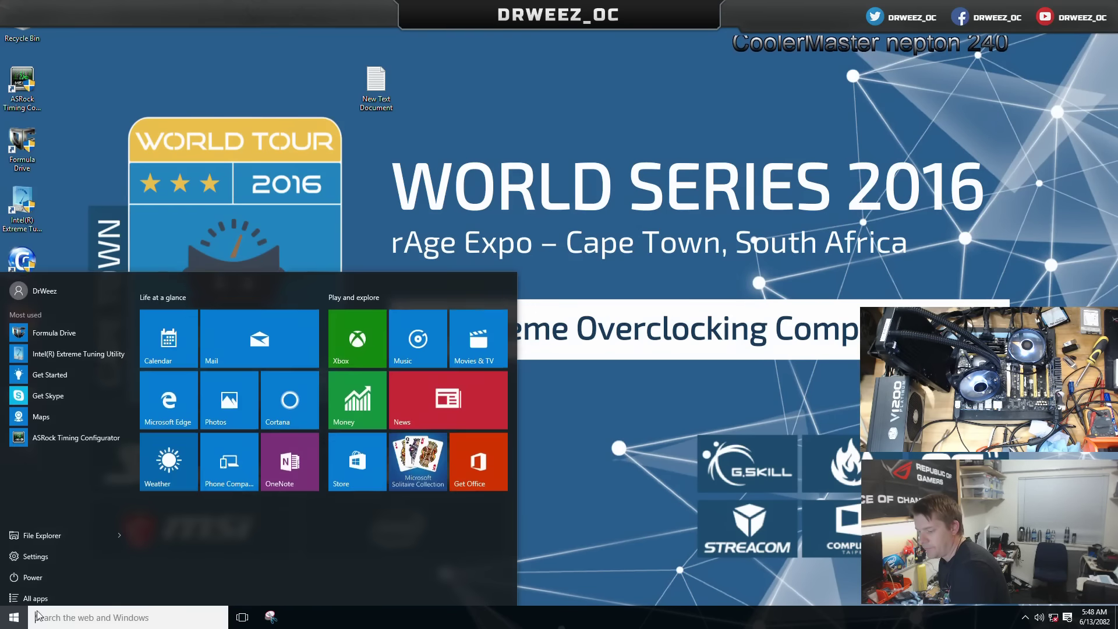
{"action": "left_click", "coordinate": [58, 573]}
{"action": "left_click", "coordinate": [111, 549]}
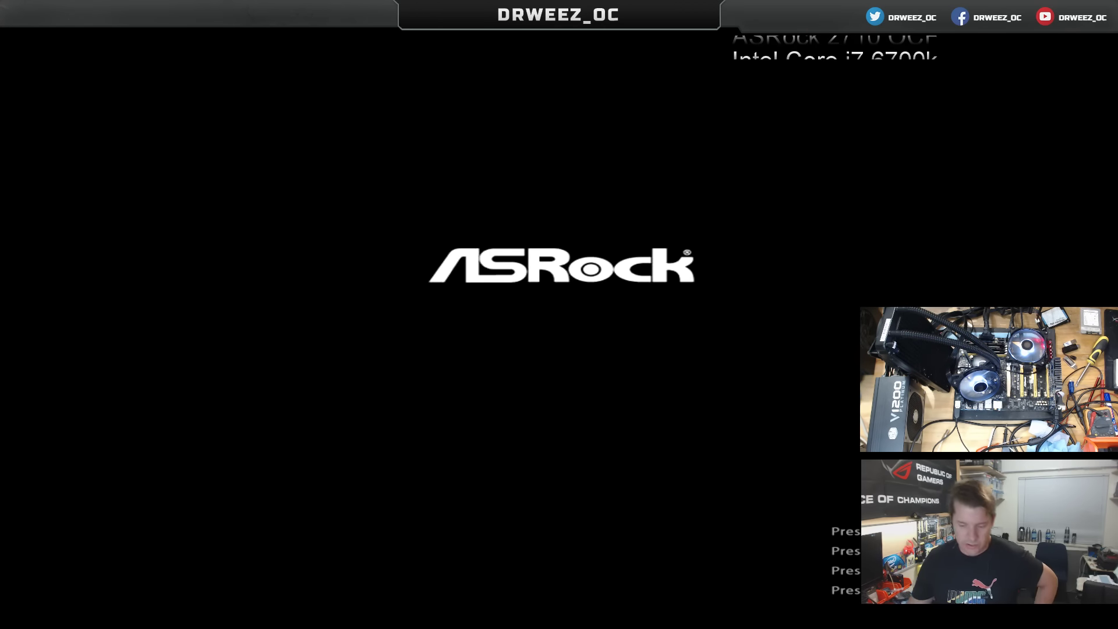
{"action": "key", "text": "Delete"}
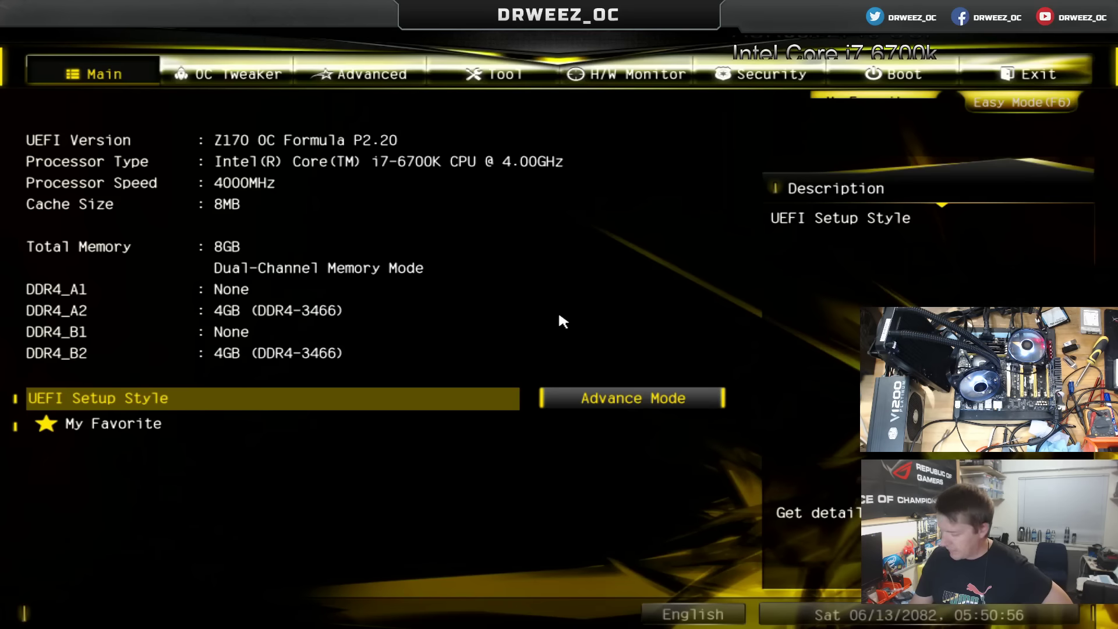
- Open the OC Tweaker's DRAM Configuration and view the Load XMP Setting options without changing them
{"action": "key", "text": "Right"}
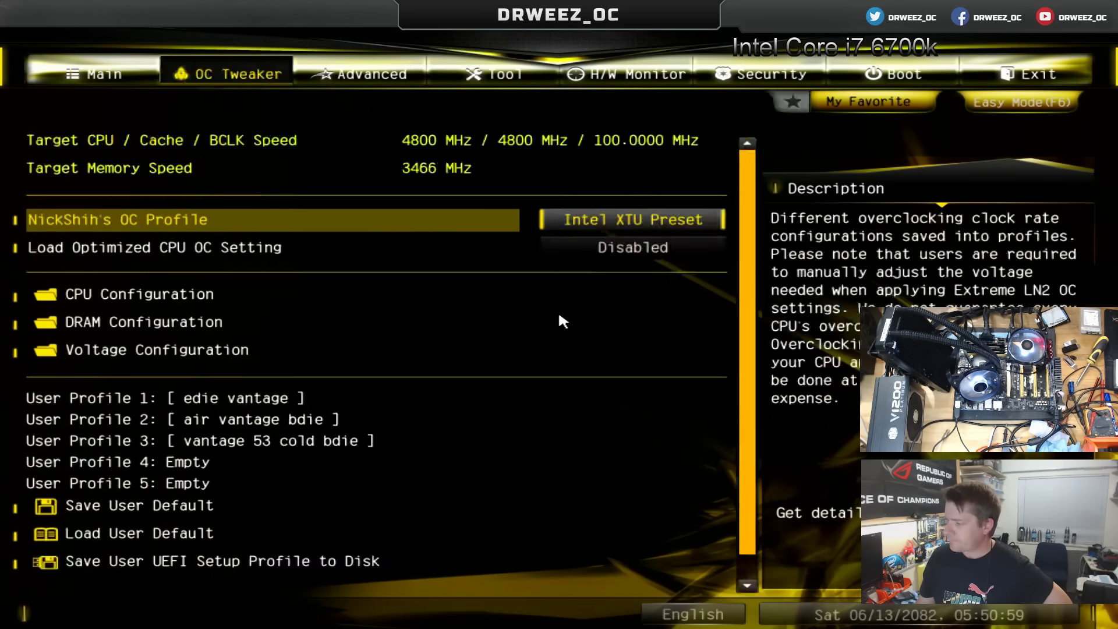
{"action": "key", "text": "Right"}
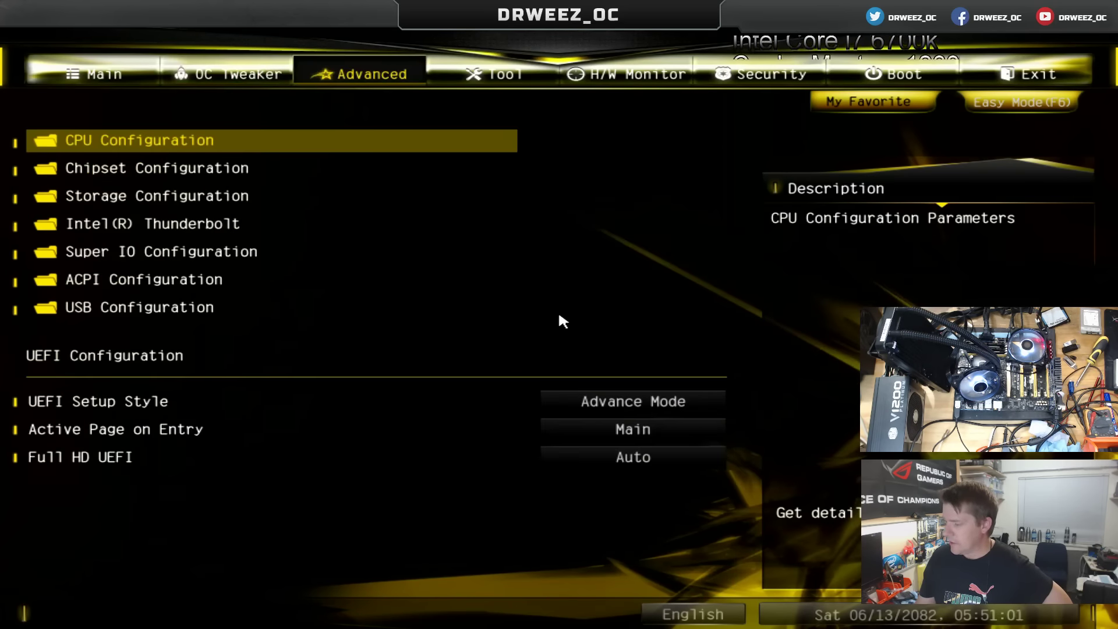
{"action": "key", "text": "Left"}
{"action": "key", "text": "Down"}
{"action": "key", "text": "Down"}
{"action": "key", "text": "Down"}
{"action": "key", "text": "Return"}
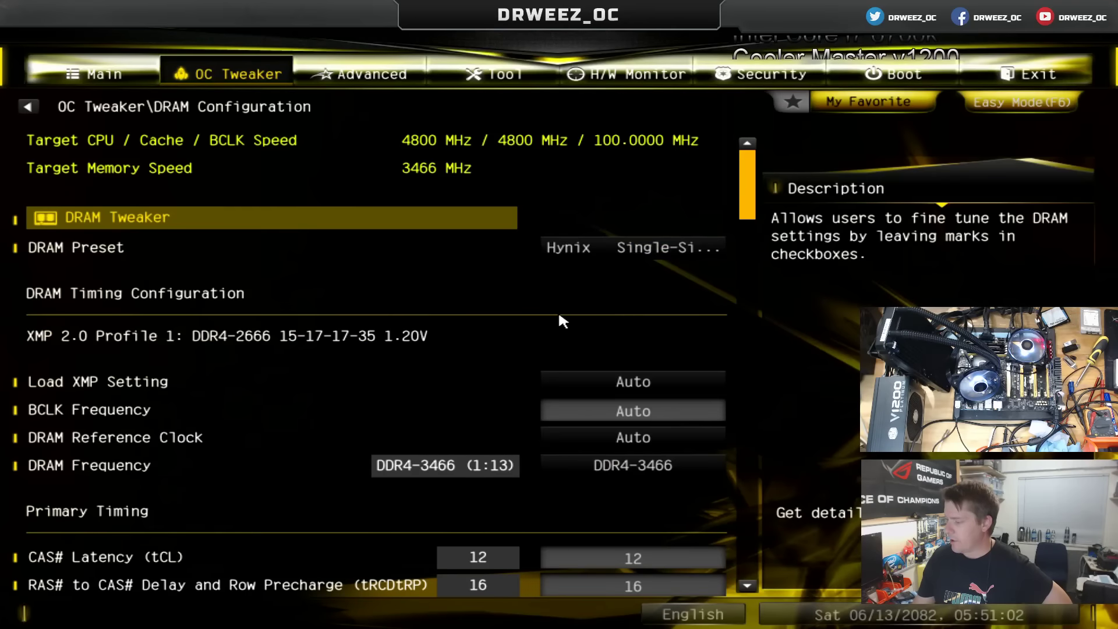
{"action": "key", "text": "Down"}
{"action": "key", "text": "Down"}
{"action": "key", "text": "Down"}
{"action": "key", "text": "Up"}
{"action": "key", "text": "Return"}
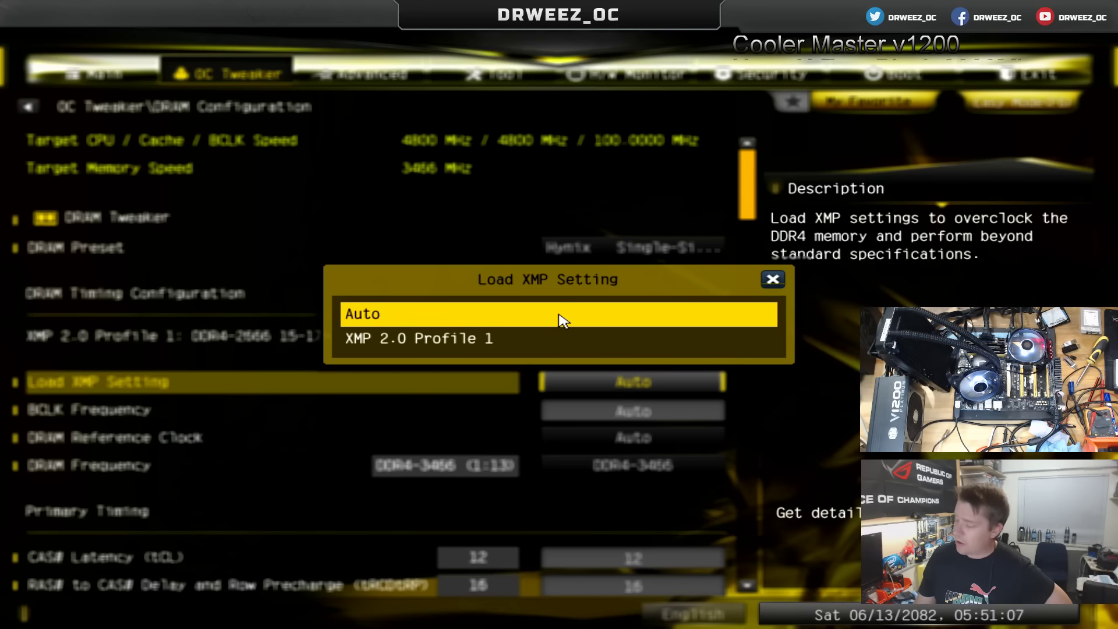
{"action": "key", "text": "Escape"}
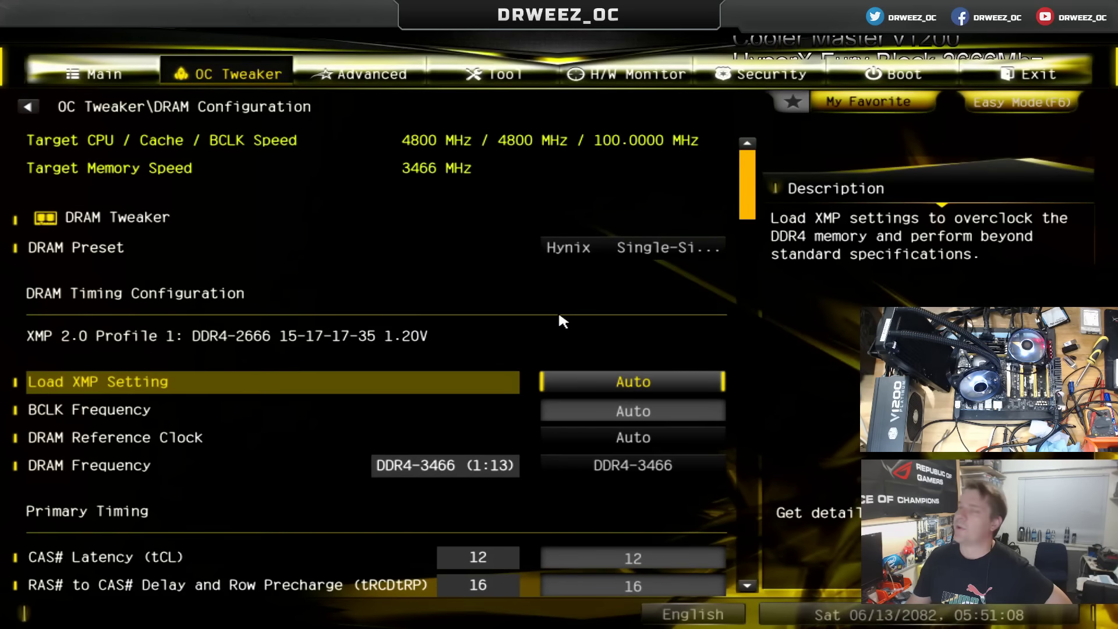
- Review the BCLK and DRAM frequency settings and the primary memory timings
{"action": "key", "text": "Down"}
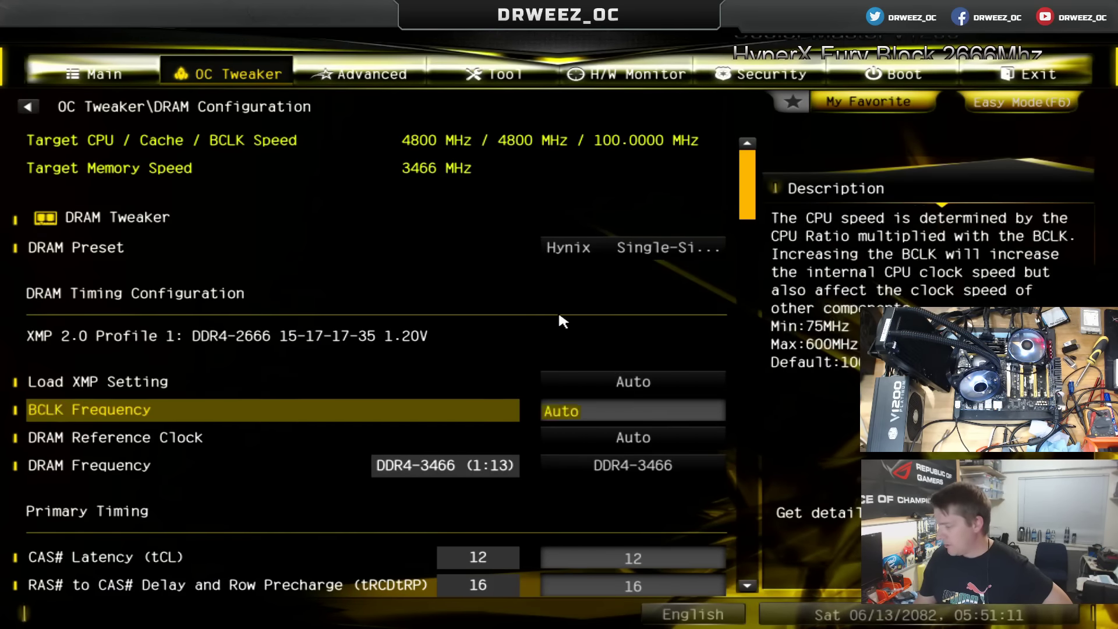
{"action": "key", "text": "Down"}
{"action": "key", "text": "Return"}
{"action": "key", "text": "Escape"}
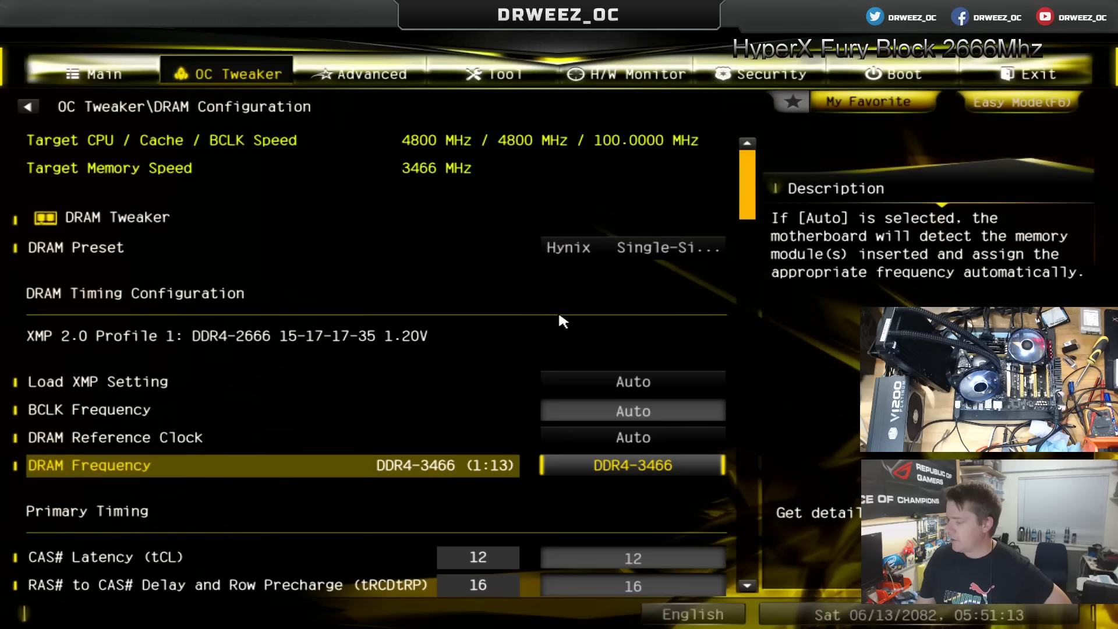
{"action": "key", "text": "Down"}
{"action": "key", "text": "Down"}
{"action": "key", "text": "Down"}
{"action": "key", "text": "Down"}
{"action": "key", "text": "Down"}
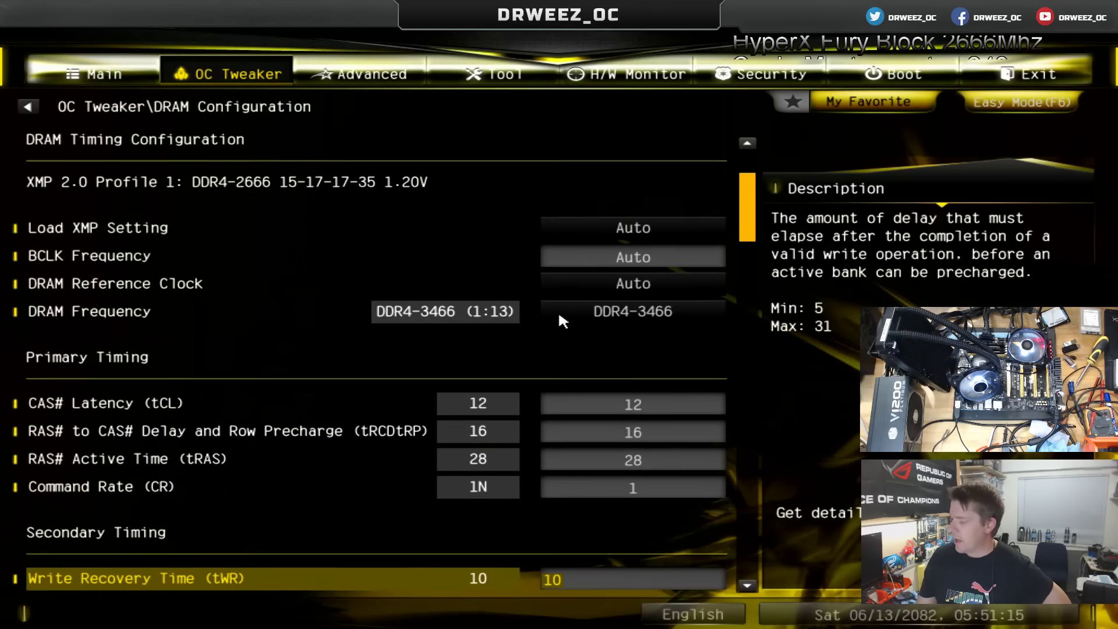
- Select the DRAM Preset "Hynix Single-Side A Die 4GBx2 Air Very Tight 3466 1.70V" and leave DRAM Configuration
{"action": "key", "text": "Up"}
{"action": "key", "text": "Up"}
{"action": "key", "text": "Up"}
{"action": "key", "text": "Up"}
{"action": "key", "text": "Up"}
{"action": "key", "text": "Up"}
{"action": "key", "text": "Up"}
{"action": "key", "text": "Up"}
{"action": "key", "text": "Up"}
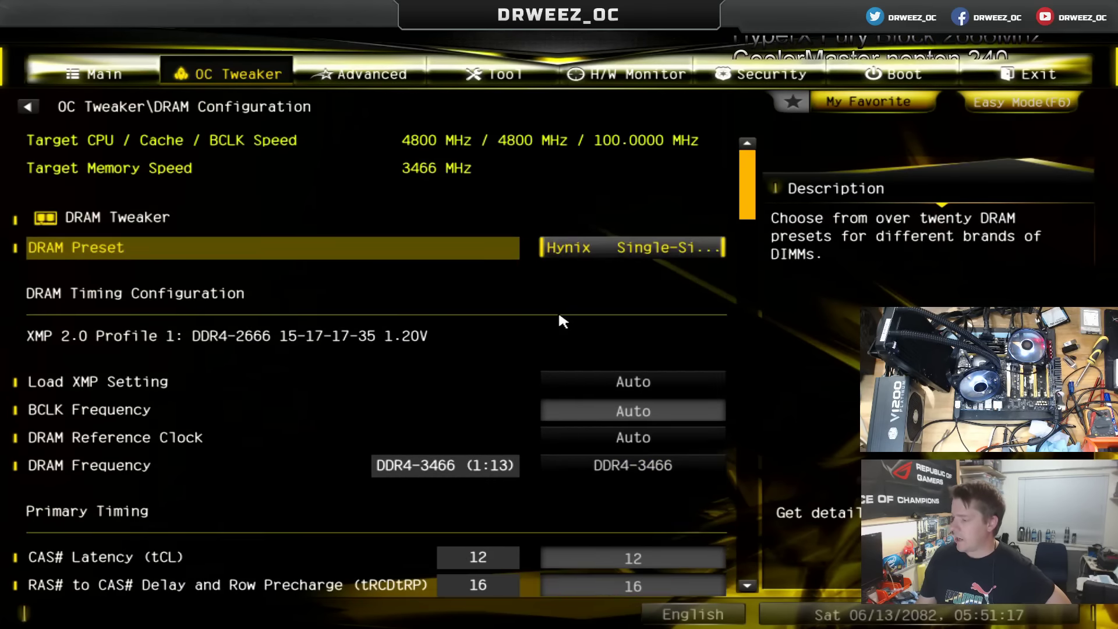
{"action": "key", "text": "Return"}
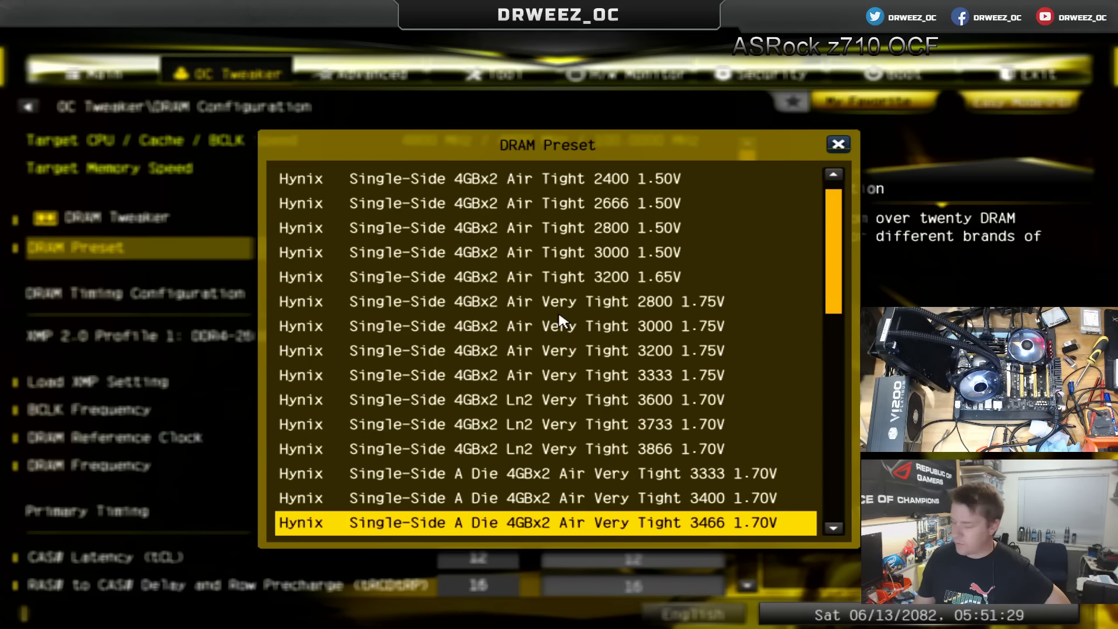
{"action": "key", "text": "Return"}
{"action": "key", "text": "Escape"}
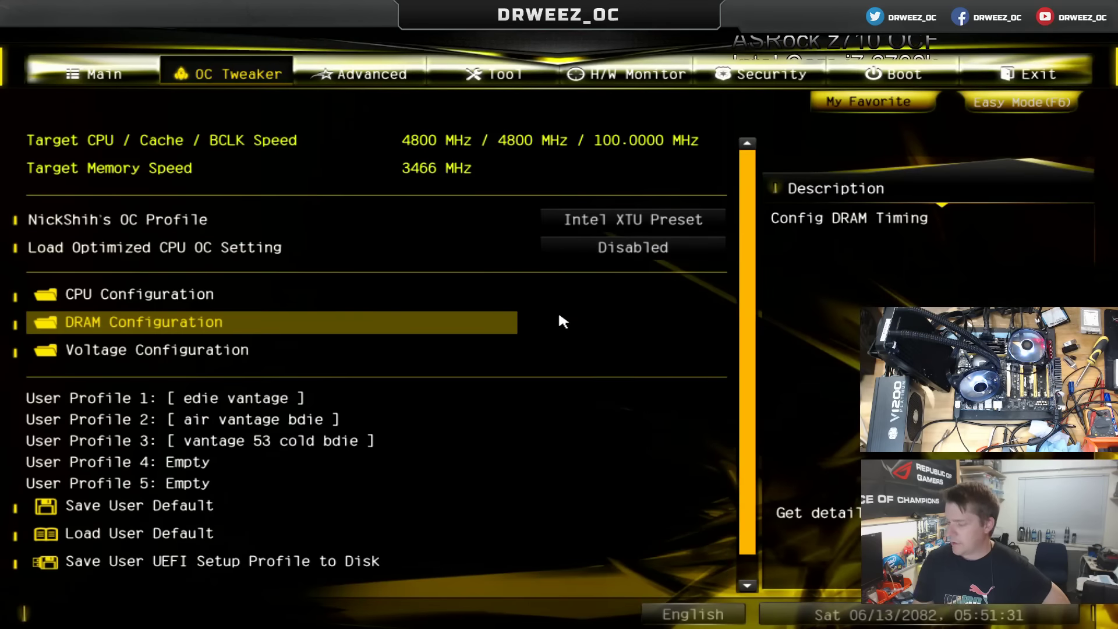
- Open Voltage Configuration and review the CPU Vcore, load-line calibration, current protection and DRAM voltage settings
{"action": "key", "text": "Down"}
{"action": "key", "text": "Return"}
{"action": "key", "text": "Down"}
{"action": "key", "text": "Down"}
{"action": "key", "text": "Down"}
{"action": "key", "text": "Down"}
{"action": "key", "text": "Down"}
{"action": "key", "text": "Down"}
{"action": "key", "text": "Down"}
{"action": "key", "text": "Down"}
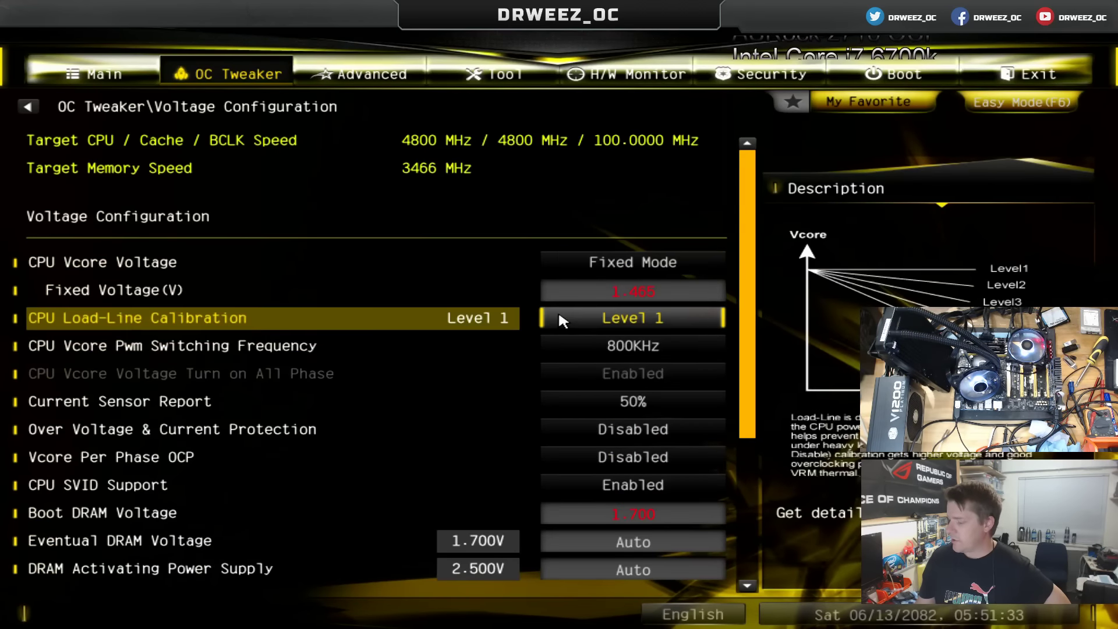
{"action": "key", "text": "Down"}
{"action": "key", "text": "Down"}
{"action": "key", "text": "Down"}
{"action": "key", "text": "Down"}
{"action": "key", "text": "Down"}
{"action": "key", "text": "Down"}
{"action": "key", "text": "Down"}
{"action": "key", "text": "Down"}
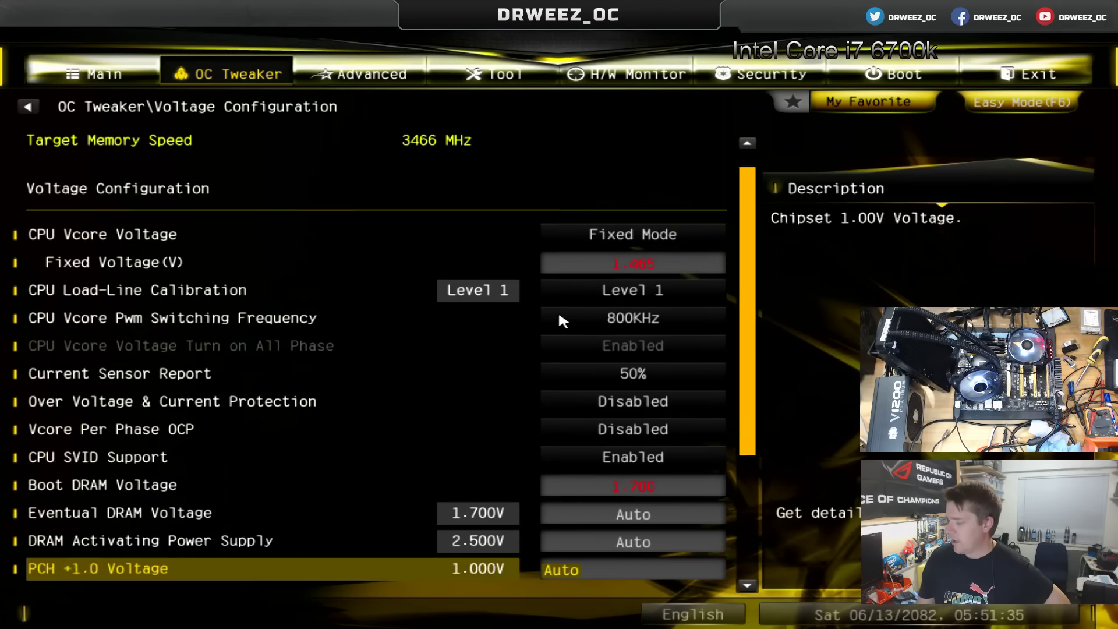
- Examine the VCCIO, CPU PLL, VCCSA and VCC PLL voltage settings
{"action": "key", "text": "Up"}
{"action": "key", "text": "Up"}
{"action": "key", "text": "Up"}
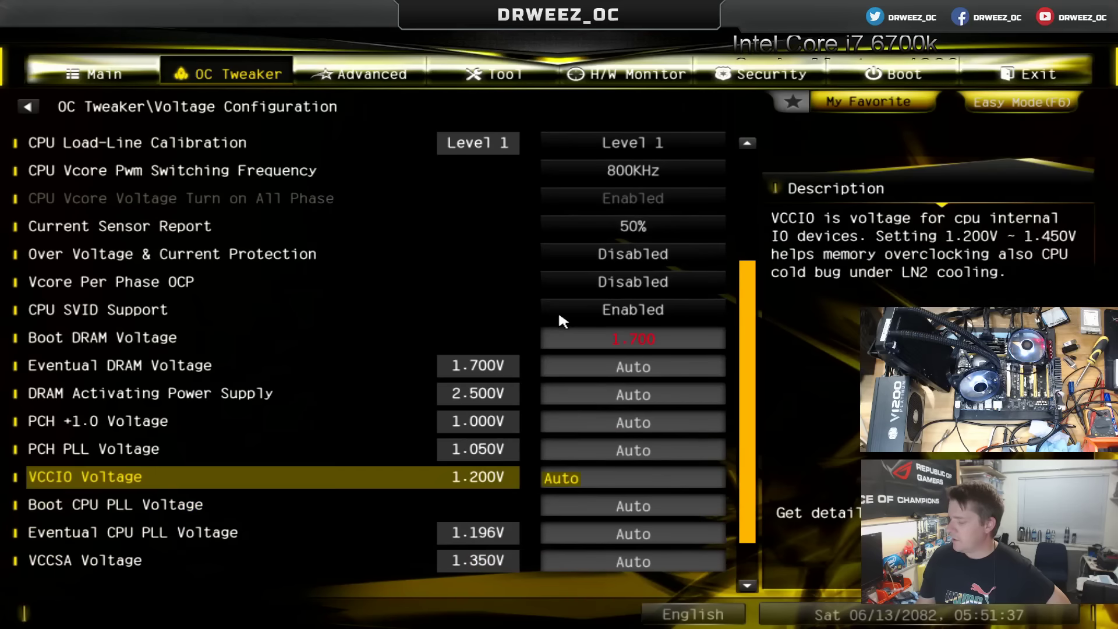
{"action": "key", "text": "Down"}
{"action": "key", "text": "Down"}
{"action": "key", "text": "Down"}
{"action": "key", "text": "Down"}
{"action": "key", "text": "Up"}
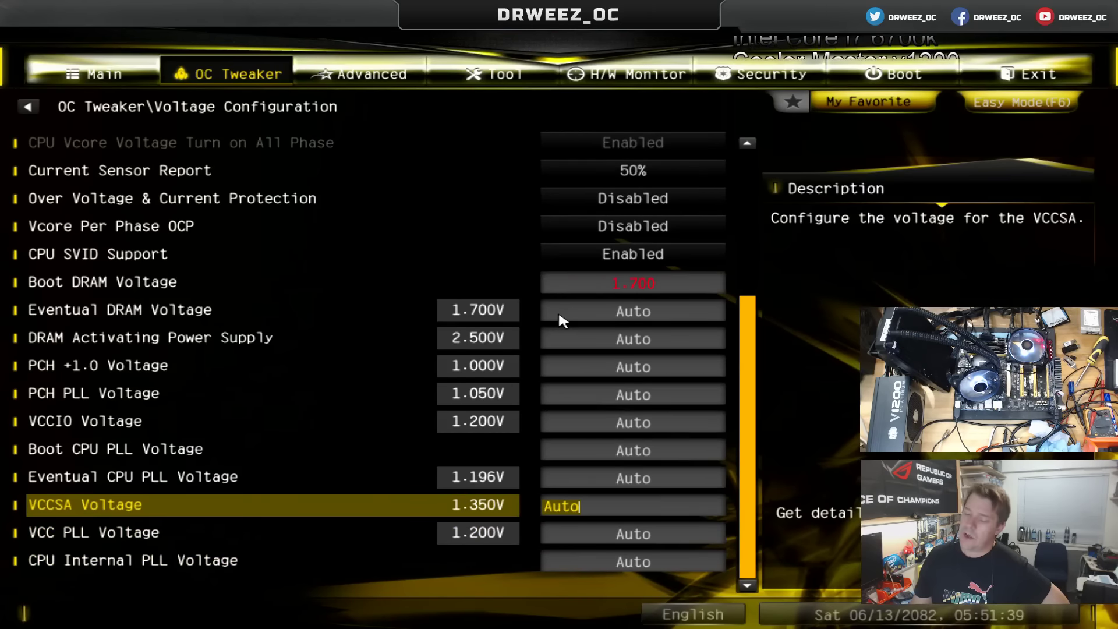
{"action": "key", "text": "Down"}
{"action": "key", "text": "Up"}
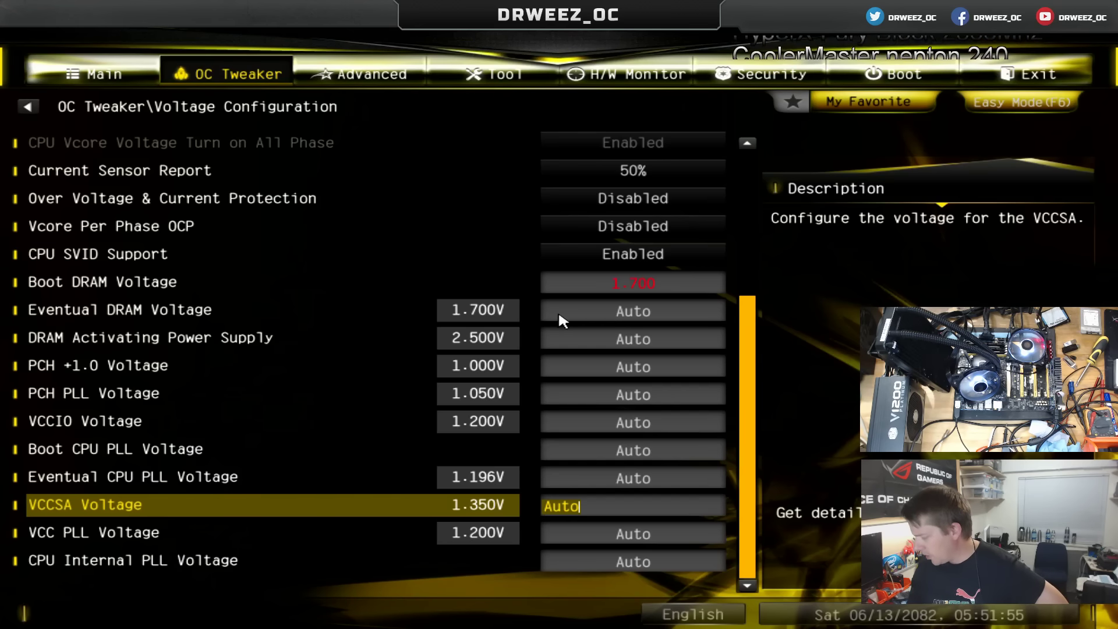
- Save the configuration changes, exit setup and boot into Windows
{"action": "key", "text": "F10"}
{"action": "key", "text": "Return"}
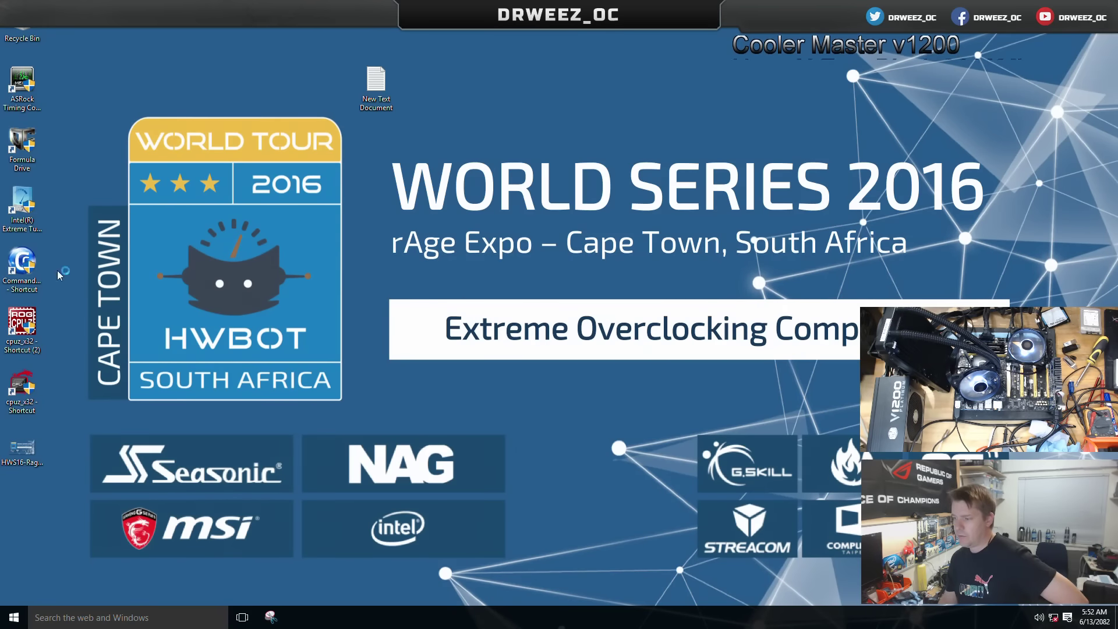
- Open ASRock Timing Configurator, inspect the primary, secondary, tertiary and RTL memory timings, and close the utility
{"action": "double_click", "coordinate": [17, 67]}
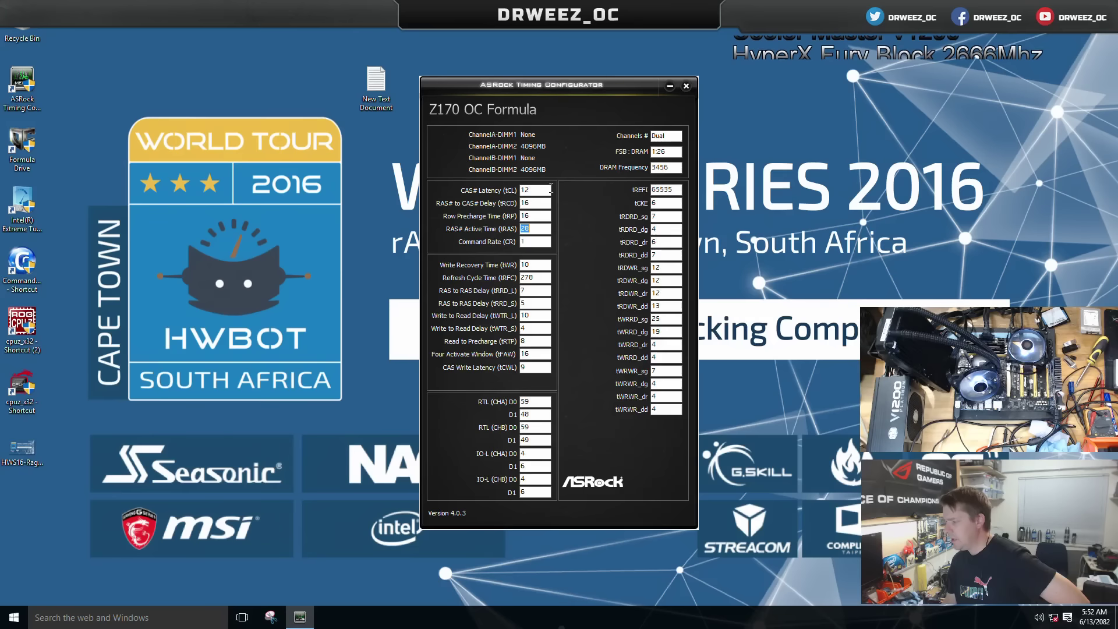
{"action": "left_click", "coordinate": [544, 354]}
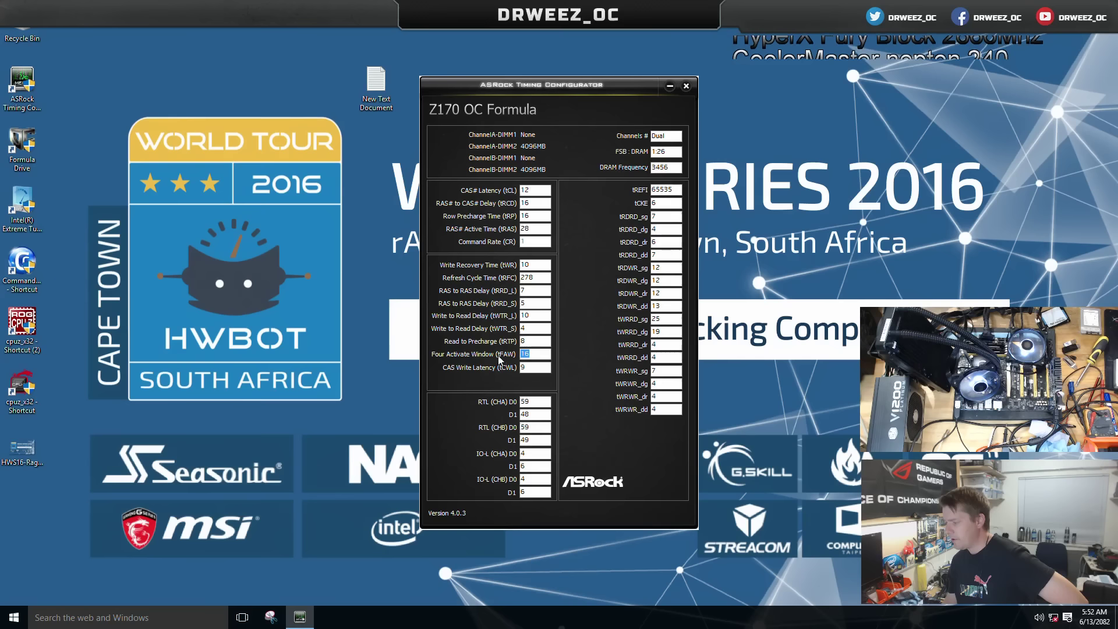
{"action": "left_click", "coordinate": [654, 344]}
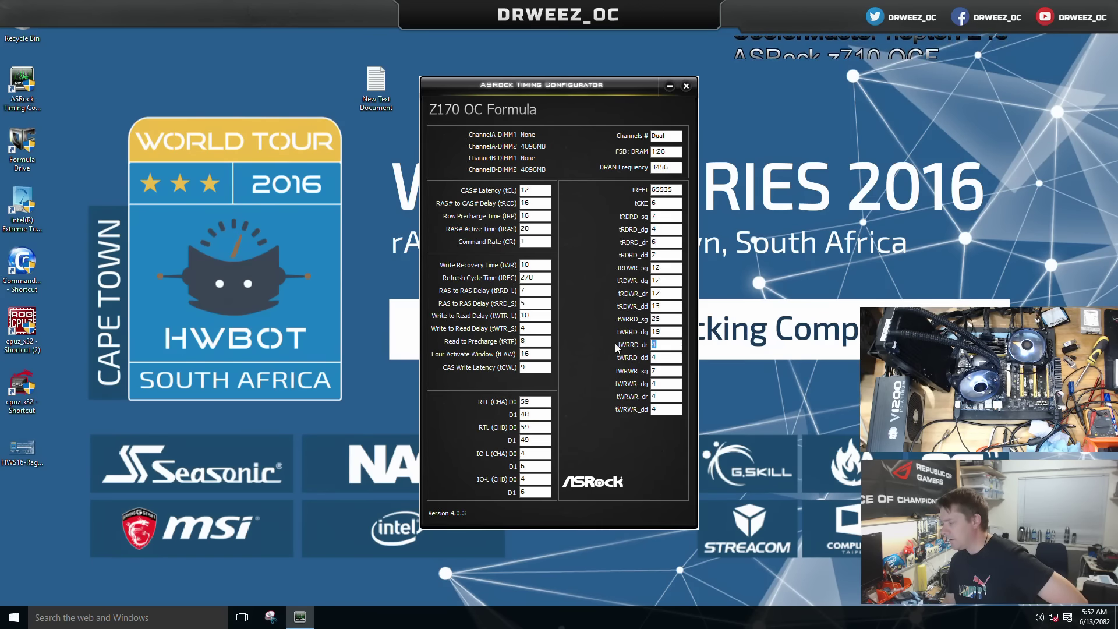
{"action": "key", "text": "Tab"}
{"action": "left_click", "coordinate": [673, 357]}
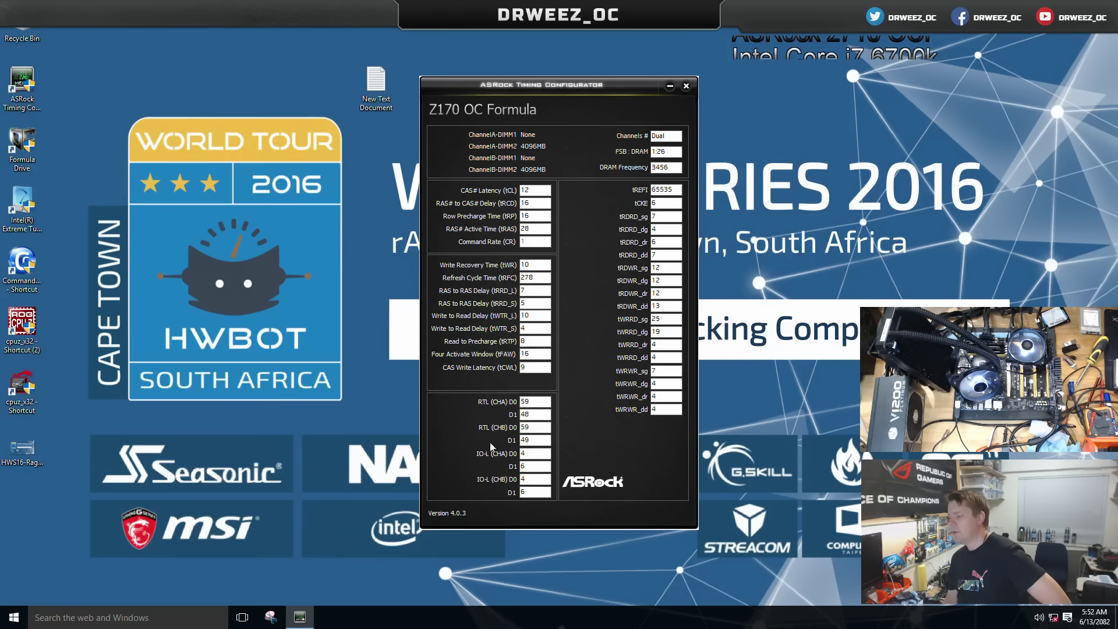
{"action": "left_click", "coordinate": [521, 440]}
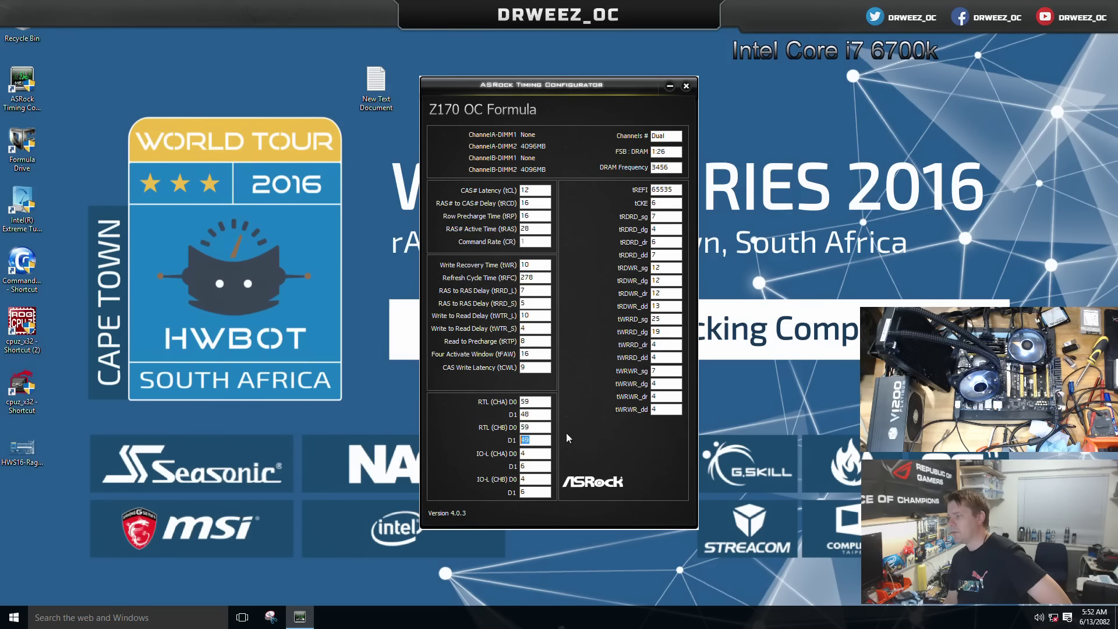
{"action": "left_click", "coordinate": [685, 85]}
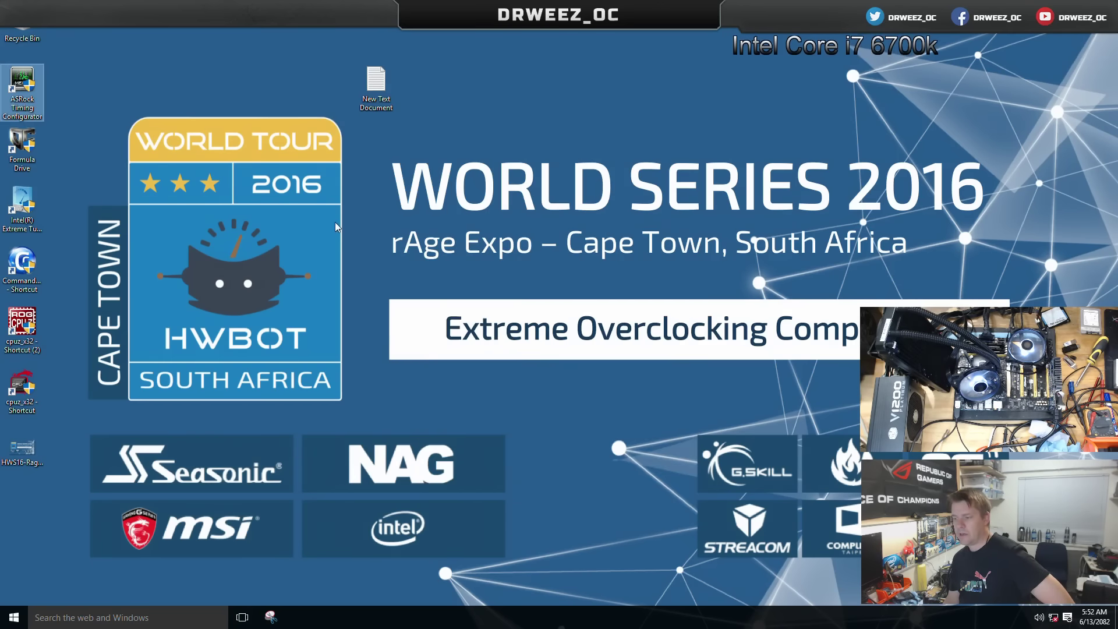
- Launch Intel Extreme Tuning Utility and run the benchmark on the current settings
{"action": "double_click", "coordinate": [22, 209]}
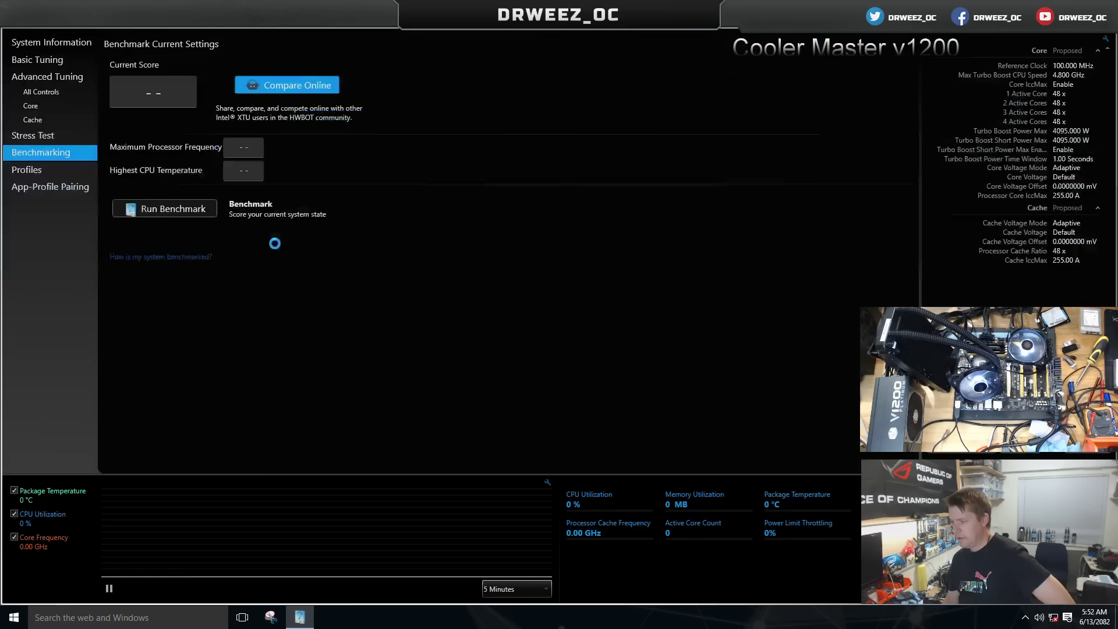
{"action": "left_click", "coordinate": [198, 212]}
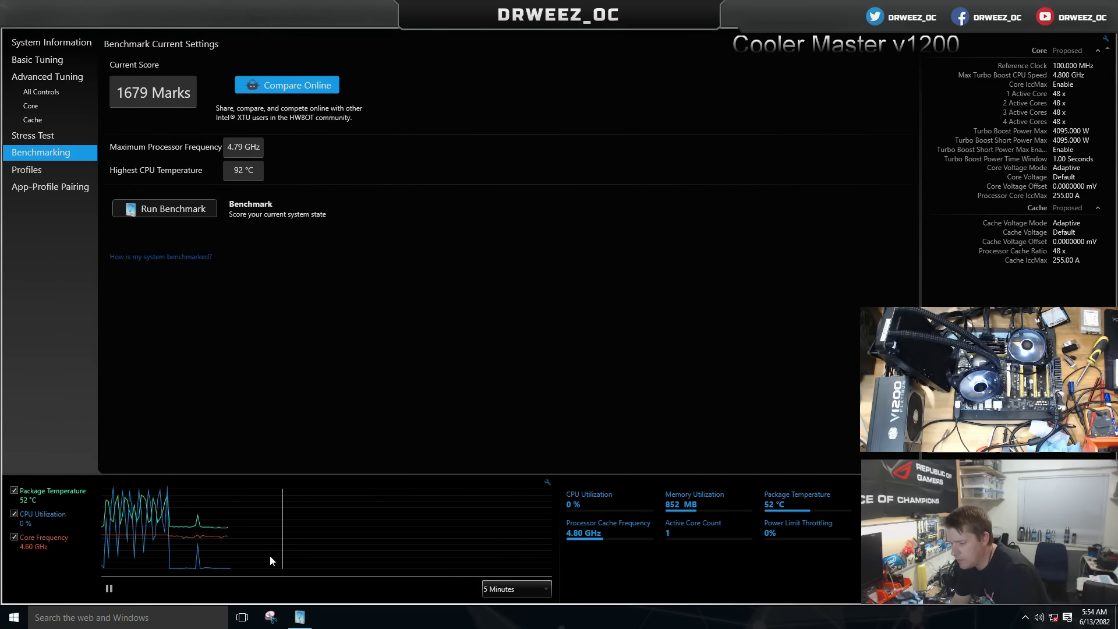
{"action": "left_click", "coordinate": [14, 617]}
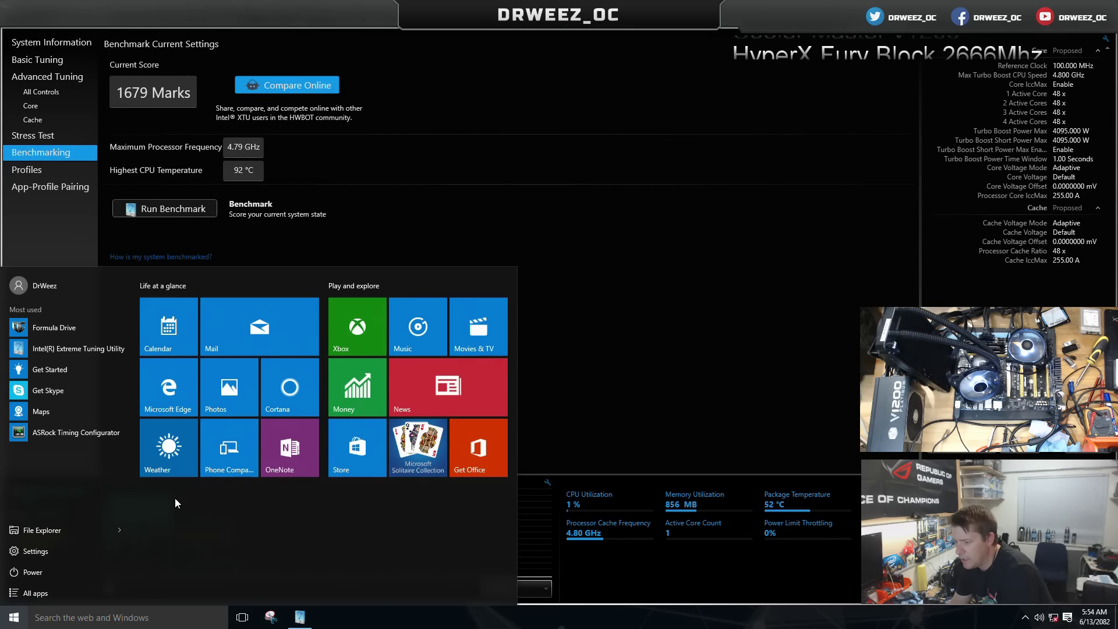
{"action": "left_click", "coordinate": [60, 549]}
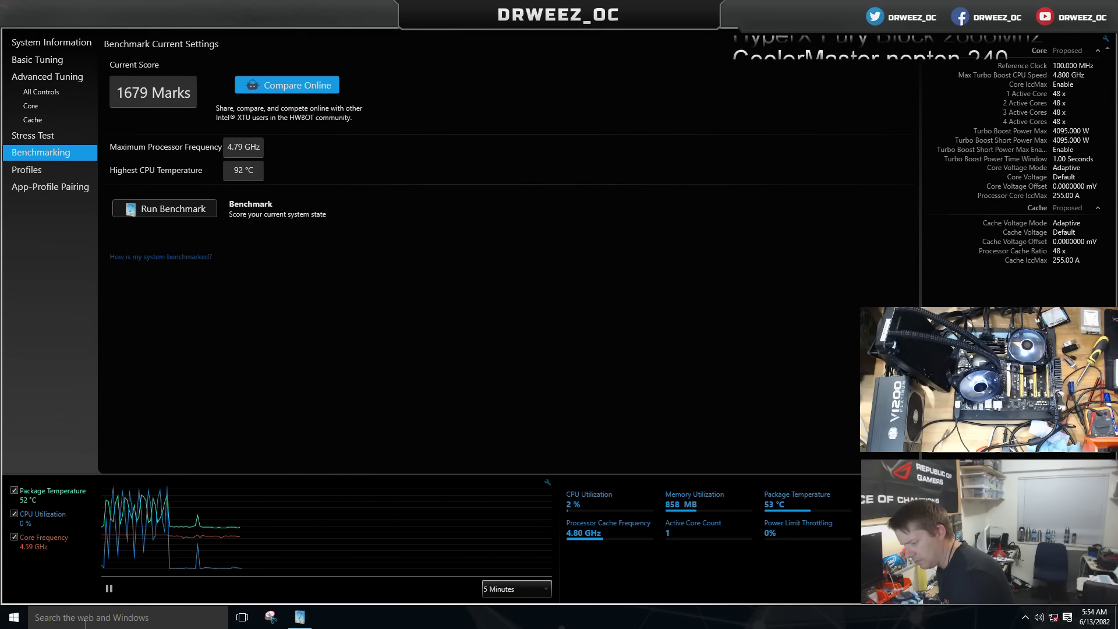
{"action": "left_click", "coordinate": [14, 618]}
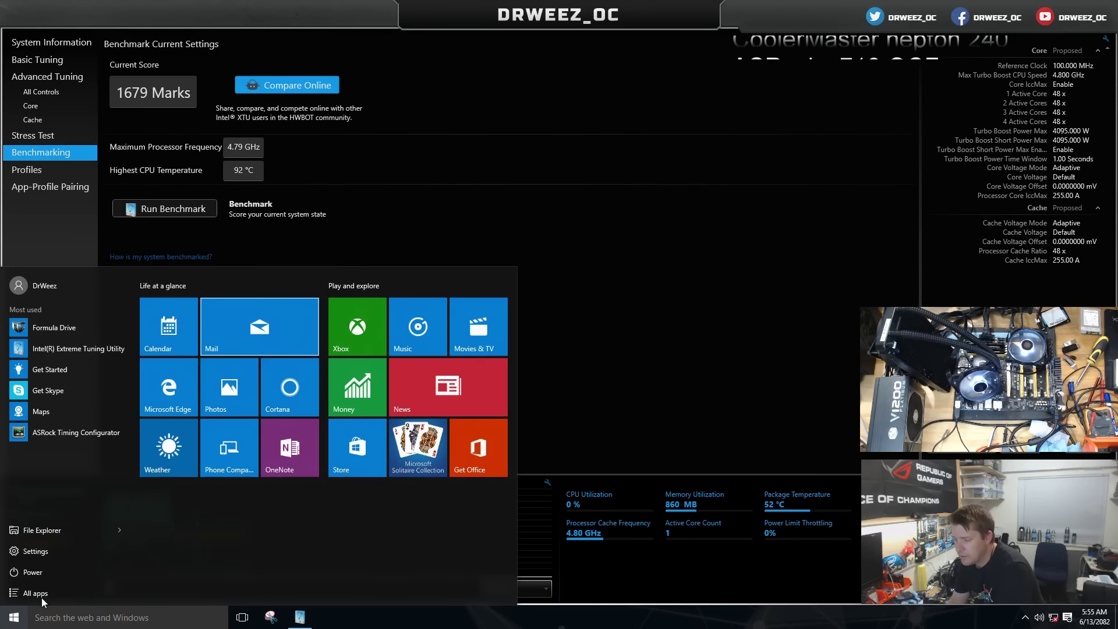
{"action": "left_click", "coordinate": [504, 227]}
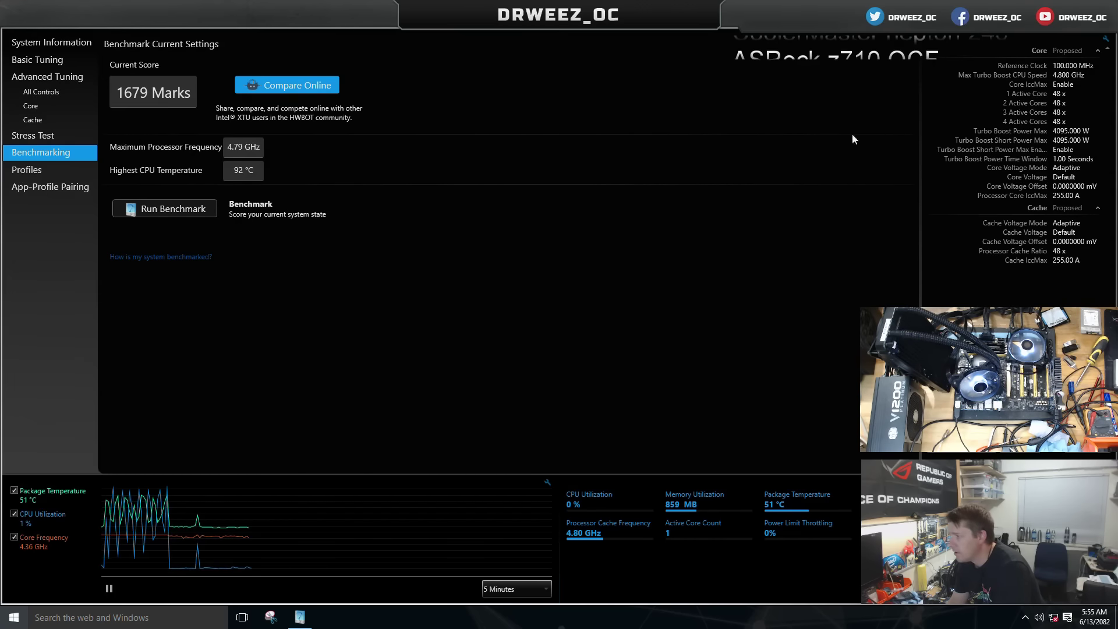
- Restore the XTU window to a smaller size and save the current settings as profile 1679
{"action": "key", "text": "super+Down"}
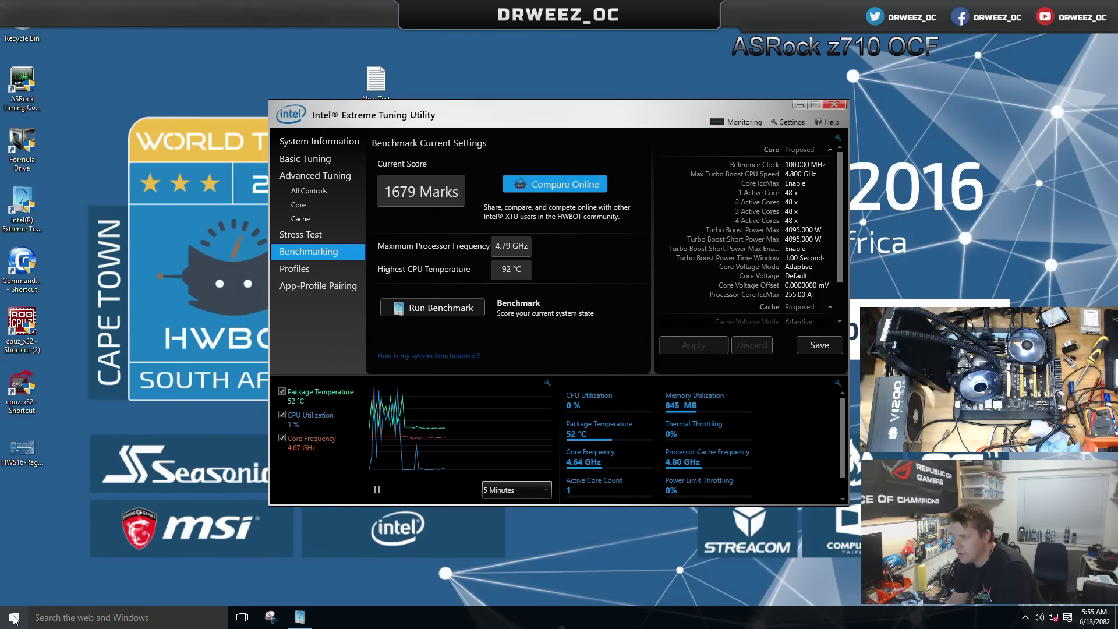
{"action": "left_click_drag", "start_coordinate": [524, 115], "coordinate": [556, 41]}
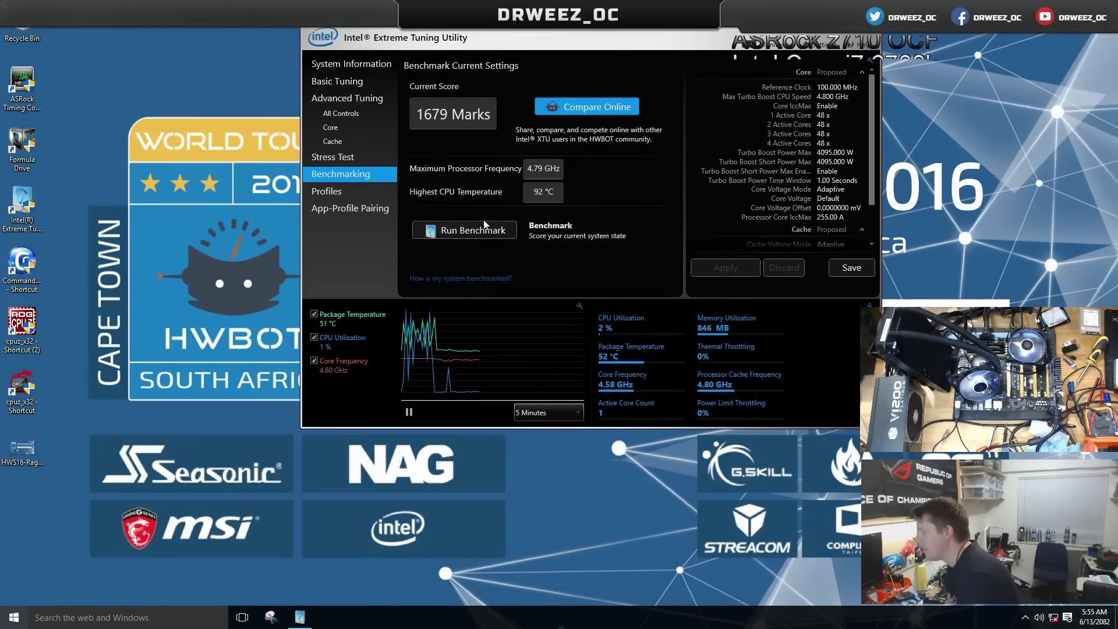
{"action": "left_click", "coordinate": [836, 273]}
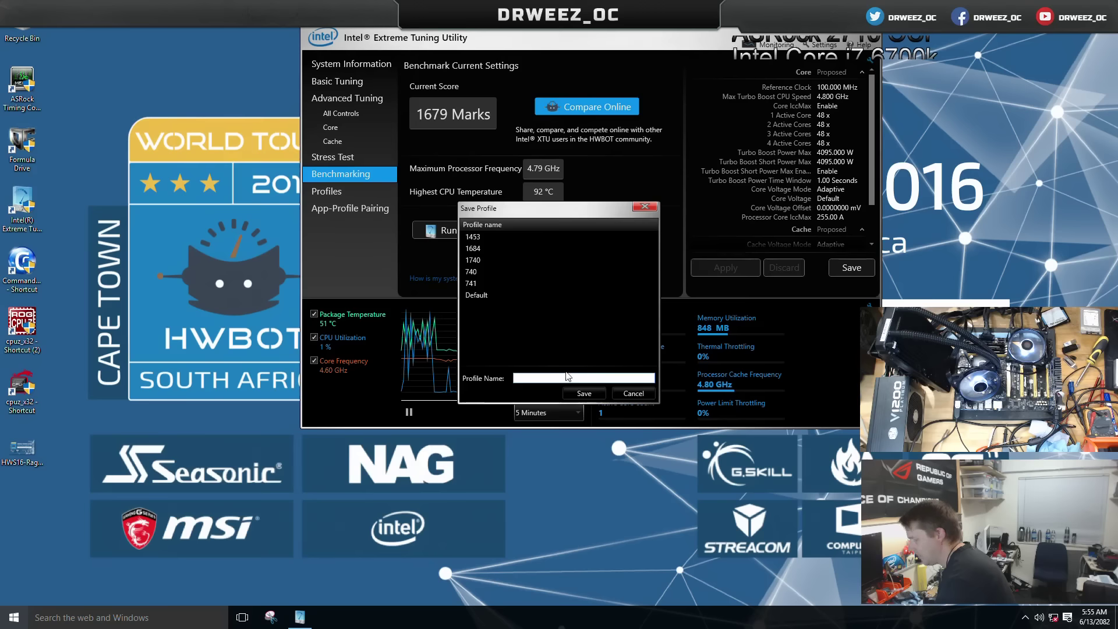
{"action": "type", "text": "1679"}
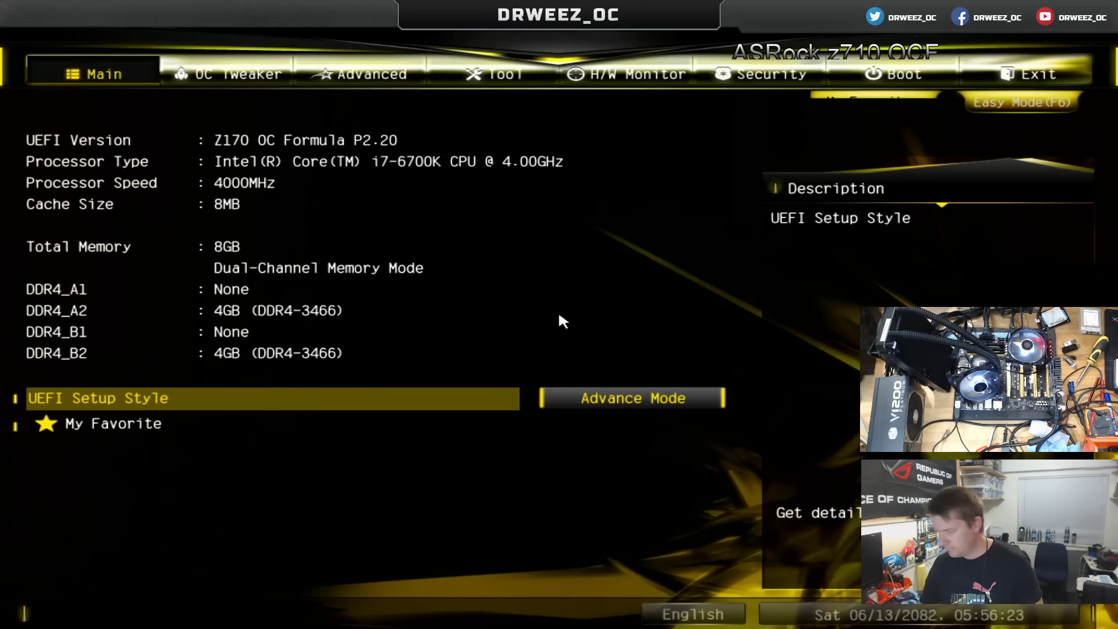
- Open the OC Tweaker's DRAM Configuration and set the DRAM Frequency to DDR4-3733
{"action": "key", "text": "Right"}
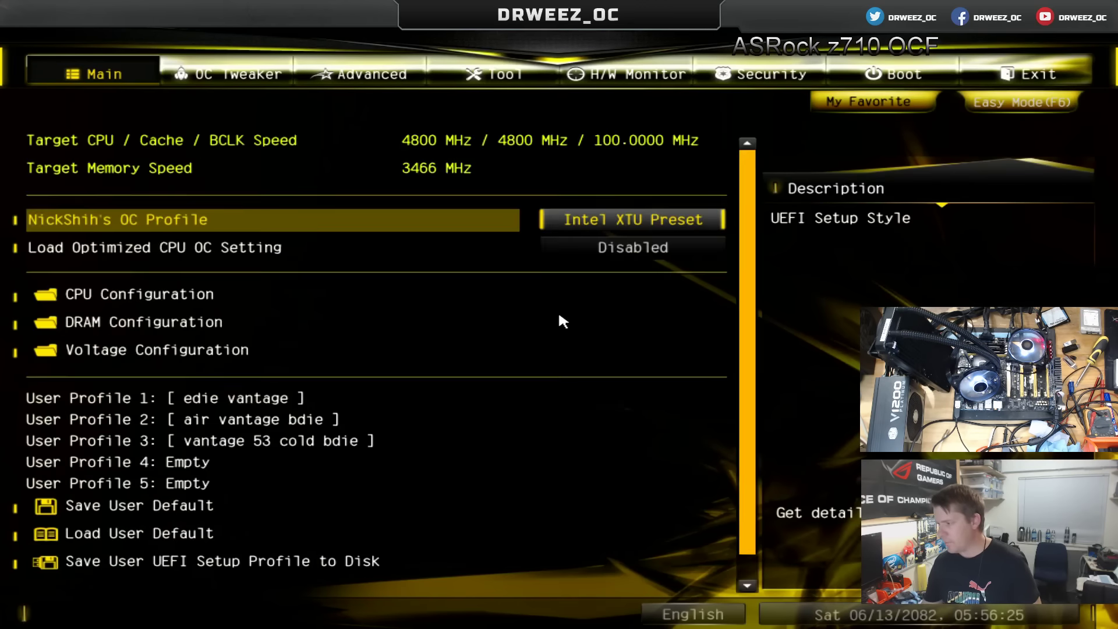
{"action": "key", "text": "Down"}
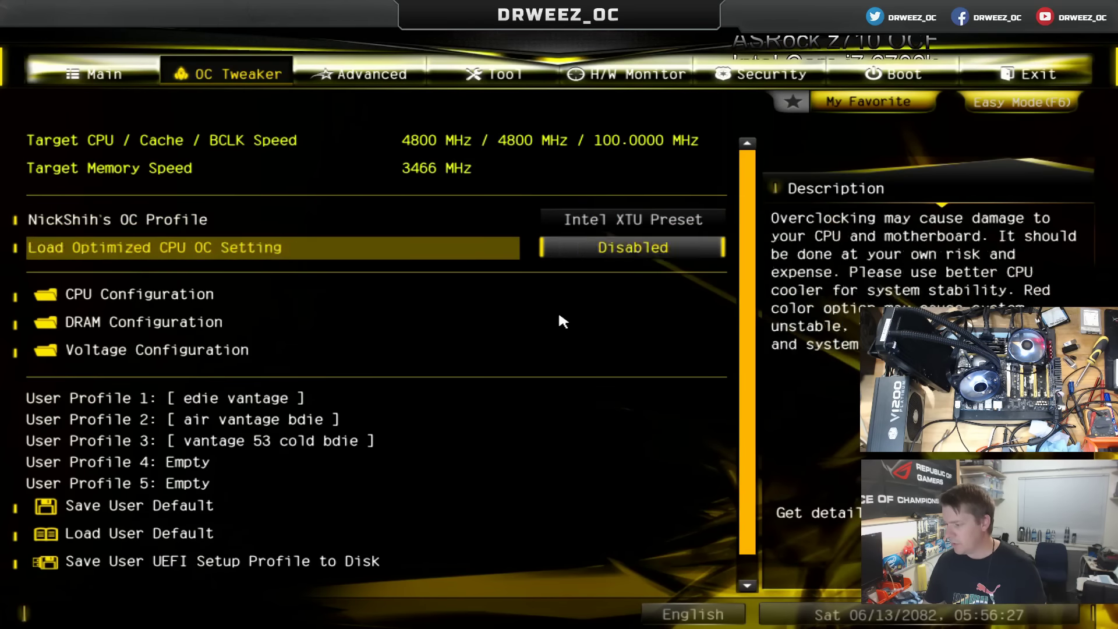
{"action": "key", "text": "Down"}
{"action": "key", "text": "Down"}
{"action": "key", "text": "Return"}
{"action": "key", "text": "Down"}
{"action": "key", "text": "Down"}
{"action": "key", "text": "Down"}
{"action": "key", "text": "Down"}
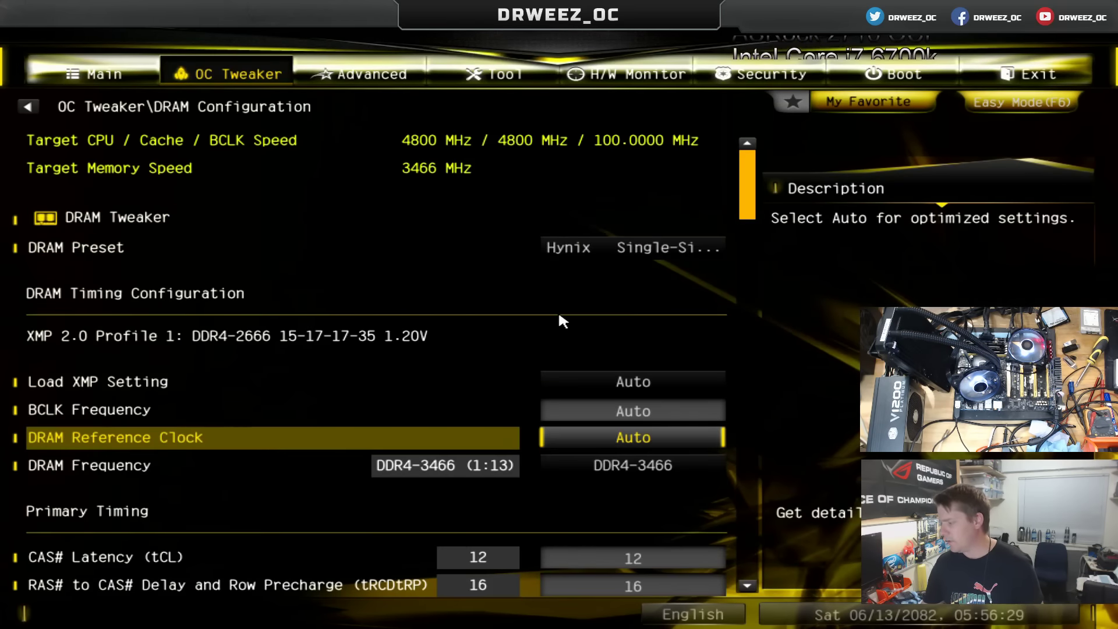
{"action": "key", "text": "Down"}
{"action": "key", "text": "Return"}
{"action": "key", "text": "Down"}
{"action": "key", "text": "Down"}
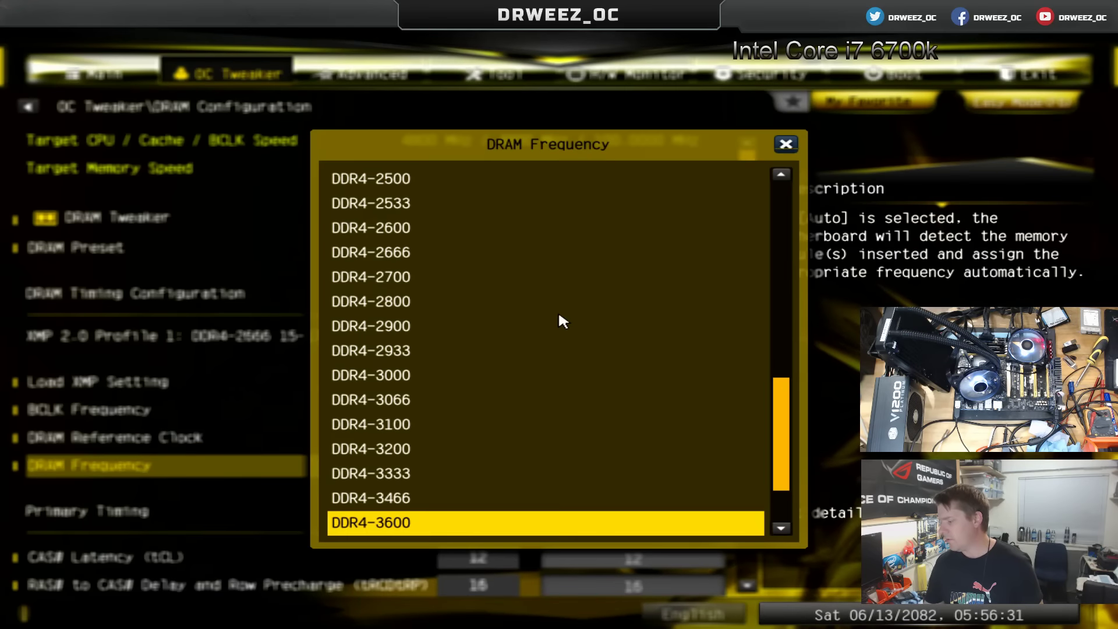
{"action": "key", "text": "Return"}
- Select the DRAM Preset "Hynix Single-Side A Die 4GBx2 Air Very Tight 3733 1.70V"
{"action": "key", "text": "Down"}
{"action": "key", "text": "Down"}
{"action": "key", "text": "Down"}
{"action": "key", "text": "Up"}
{"action": "key", "text": "Up"}
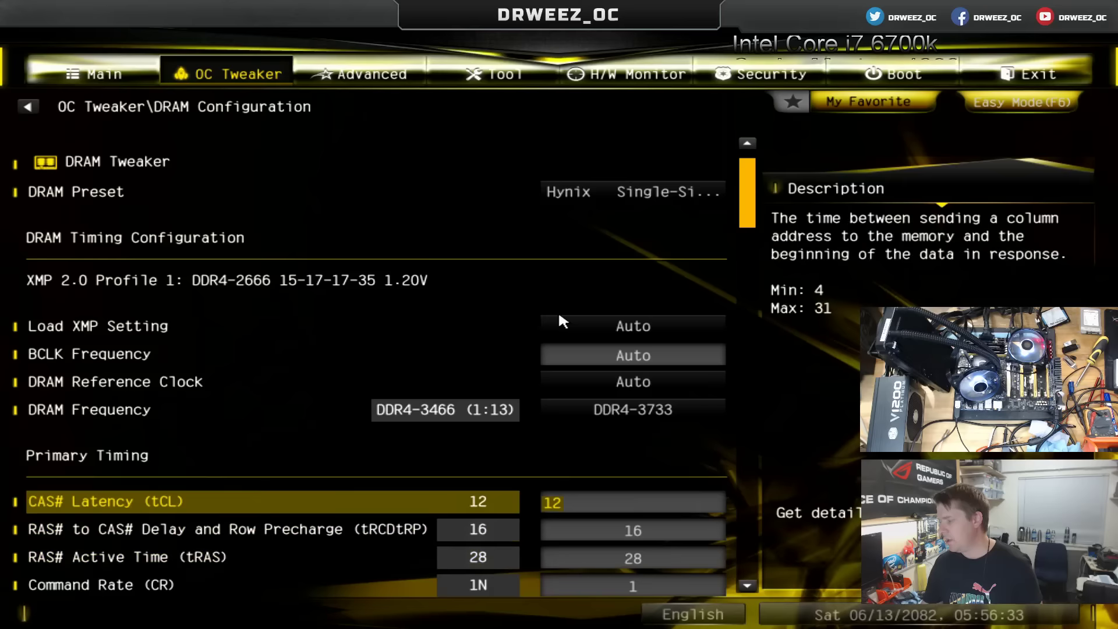
{"action": "key", "text": "Up"}
{"action": "key", "text": "Up"}
{"action": "key", "text": "Up"}
{"action": "key", "text": "Up"}
{"action": "key", "text": "Up"}
{"action": "key", "text": "Return"}
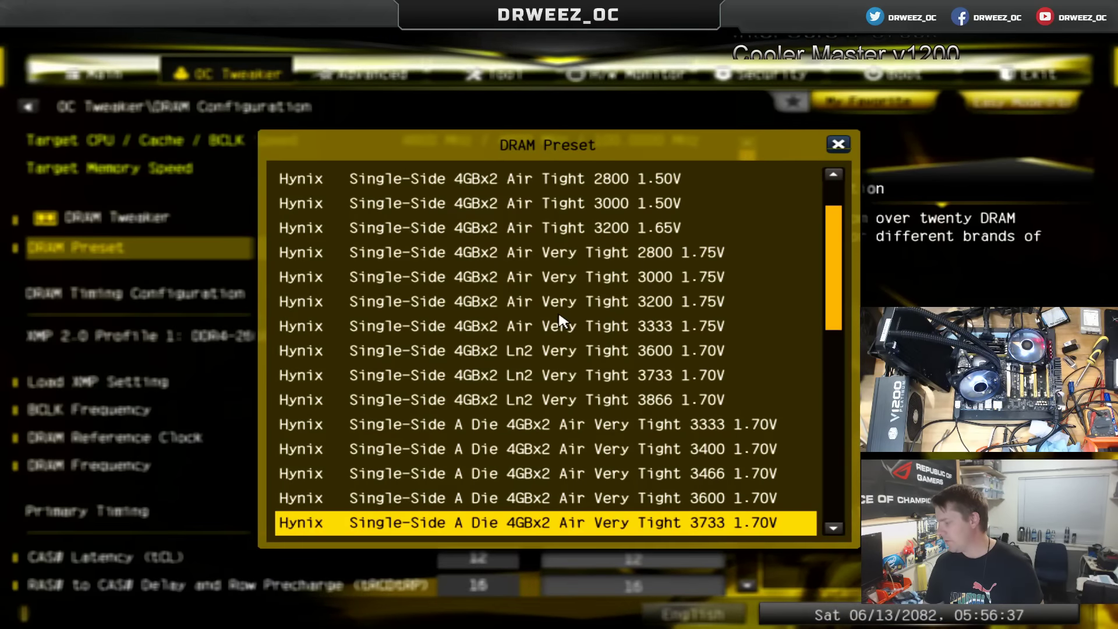
{"action": "key", "text": "Down"}
{"action": "key", "text": "Up"}
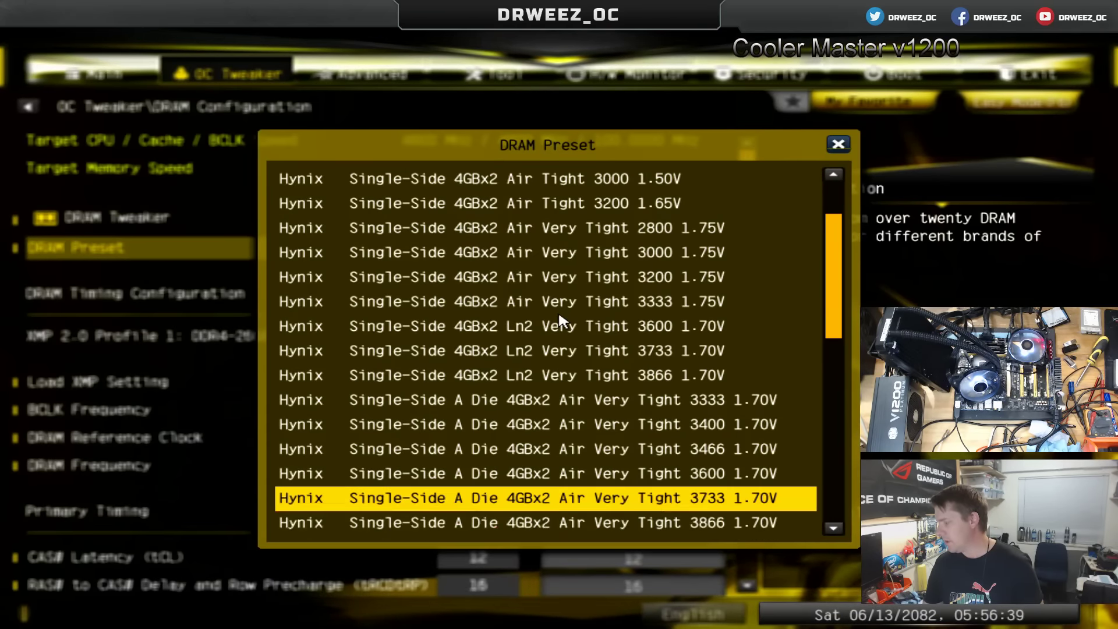
{"action": "key", "text": "Return"}
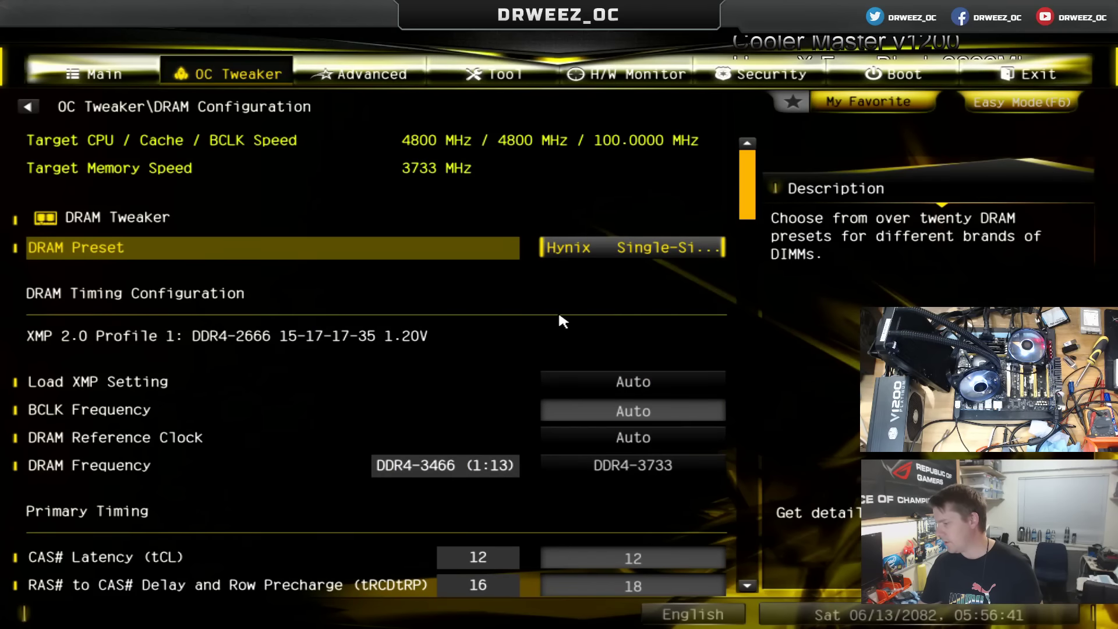
- Review the DRAM frequency and the primary and secondary timings loaded by the 3733 preset
{"action": "key", "text": "Down"}
{"action": "key", "text": "Down"}
{"action": "key", "text": "Down"}
{"action": "key", "text": "Down"}
{"action": "key", "text": "Down"}
{"action": "key", "text": "Down"}
{"action": "key", "text": "Down"}
{"action": "key", "text": "Down"}
{"action": "key", "text": "Down"}
{"action": "key", "text": "Down"}
{"action": "key", "text": "Down"}
{"action": "key", "text": "Down"}
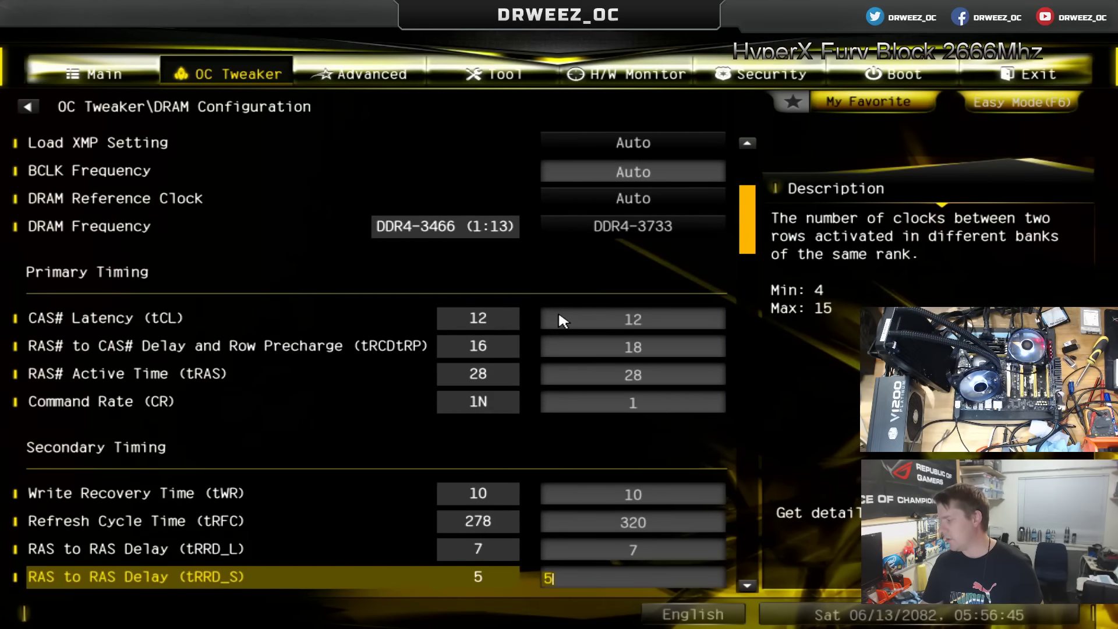
- Compare the preset's CAS latency, tRCDtRP, tRAS and tRFC values with the currently active timings
{"action": "key", "text": "Up"}
{"action": "key", "text": "Up"}
{"action": "key", "text": "Up"}
{"action": "key", "text": "Up"}
{"action": "key", "text": "Up"}
{"action": "key", "text": "Up"}
{"action": "key", "text": "Up"}
{"action": "key", "text": "Down"}
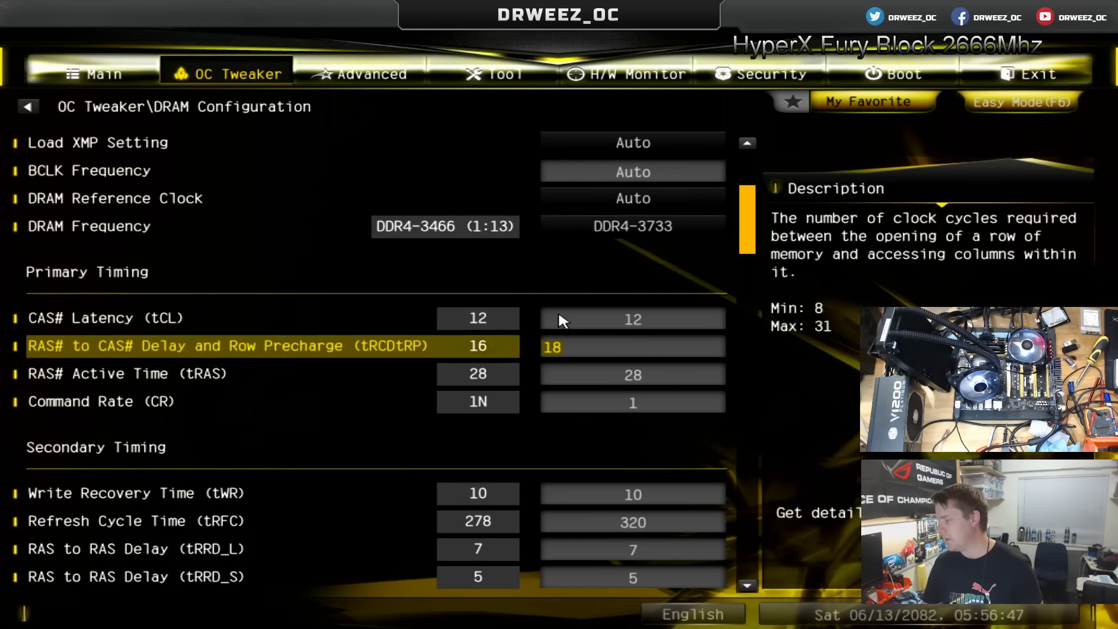
{"action": "key", "text": "Down"}
{"action": "key", "text": "Up"}
{"action": "key", "text": "Up"}
{"action": "key", "text": "Down"}
{"action": "key", "text": "Down"}
{"action": "key", "text": "Down"}
{"action": "key", "text": "Down"}
{"action": "key", "text": "Down"}
{"action": "key", "text": "Down"}
{"action": "key", "text": "Up"}
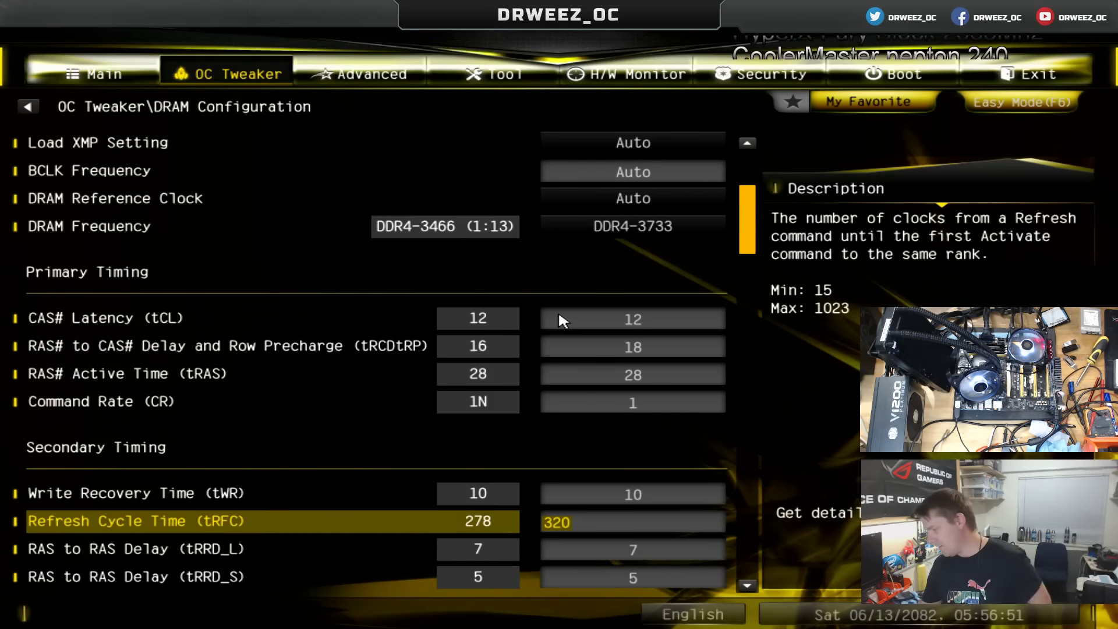
- Save the DRAM configuration changes and exit setup to restart the PC
{"action": "key", "text": "F10"}
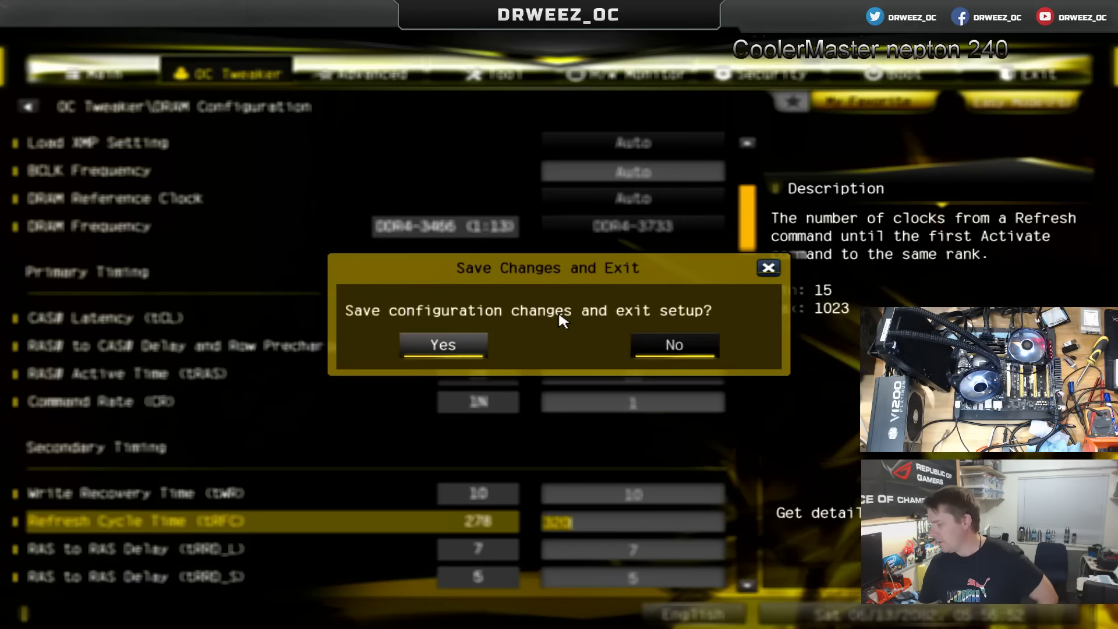
{"action": "key", "text": "Return"}
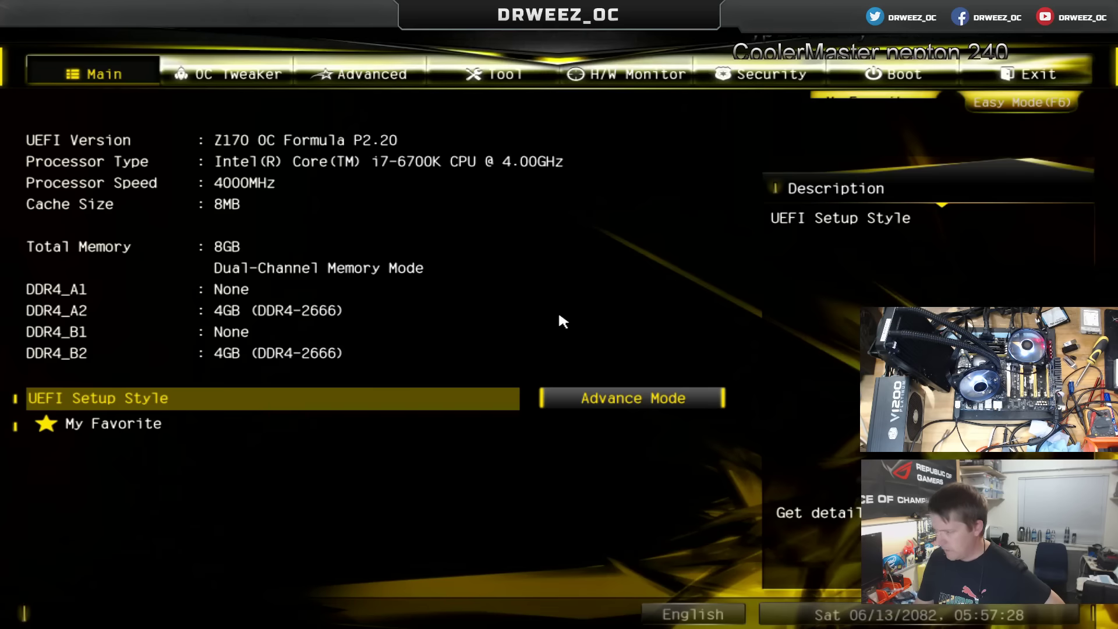
{"action": "key", "text": "Right"}
{"action": "key", "text": "Right"}
{"action": "key", "text": "Down"}
{"action": "key", "text": "Down"}
{"action": "key", "text": "Down"}
{"action": "key", "text": "Down"}
{"action": "key", "text": "Down"}
{"action": "key", "text": "Down"}
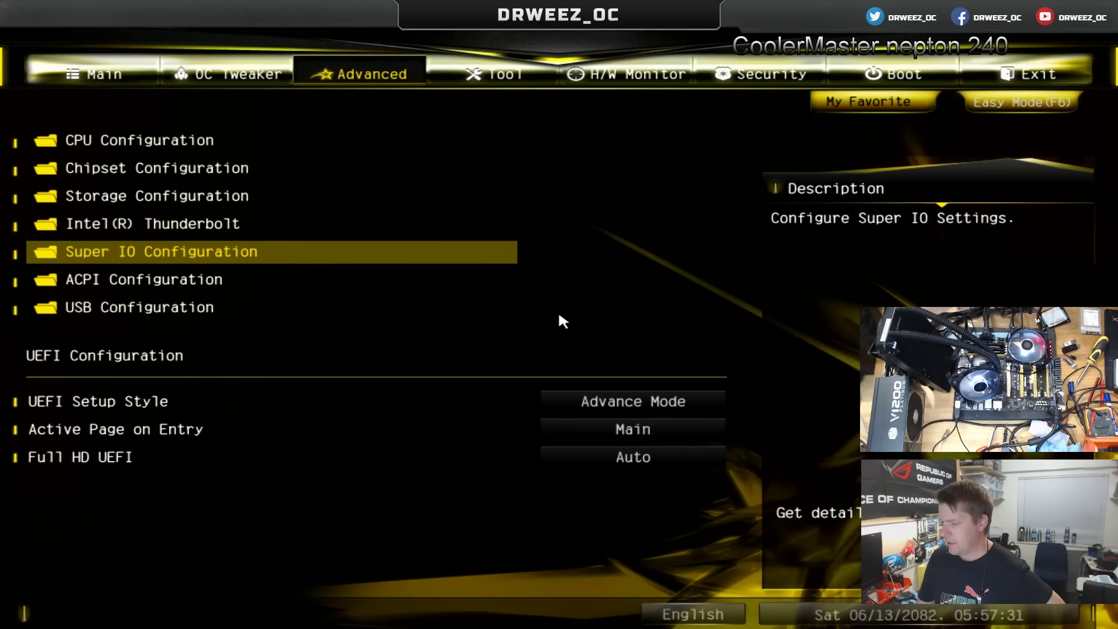
{"action": "key", "text": "Up"}
{"action": "key", "text": "Up"}
{"action": "key", "text": "Up"}
- Open the OC Tweaker's DRAM Configuration page
{"action": "key", "text": "Left"}
{"action": "key", "text": "Down"}
{"action": "key", "text": "Return"}
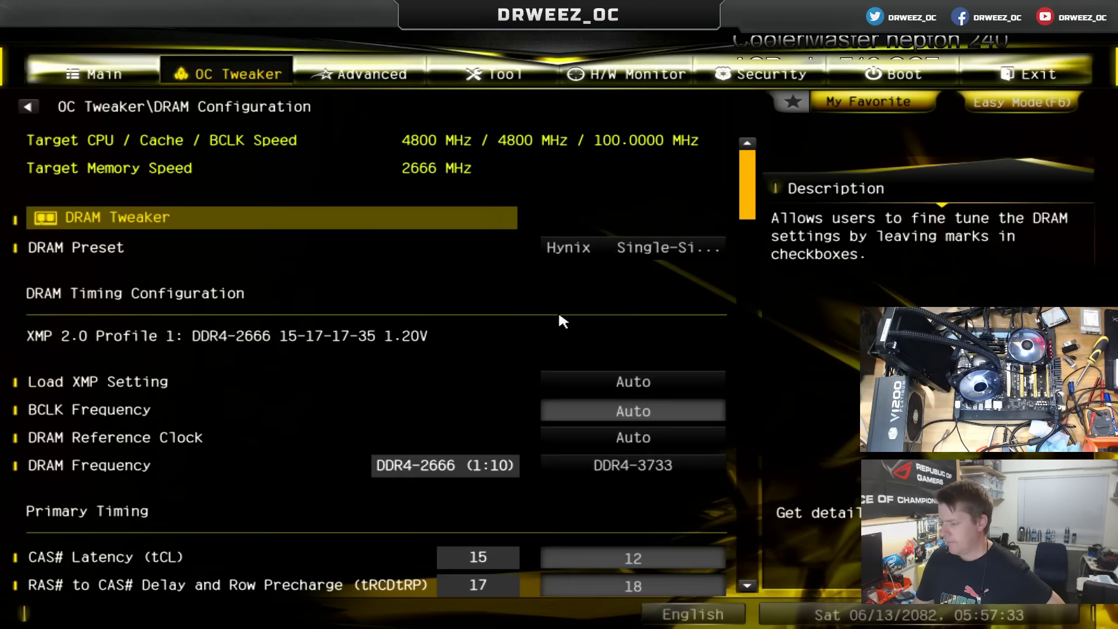
- Load the Hynix Single-Side DRAM preset for DDR4-3600 and check its primary timings
{"action": "key", "text": "Down"}
{"action": "key", "text": "Return"}
{"action": "key", "text": "Up"}
{"action": "key", "text": "Return"}
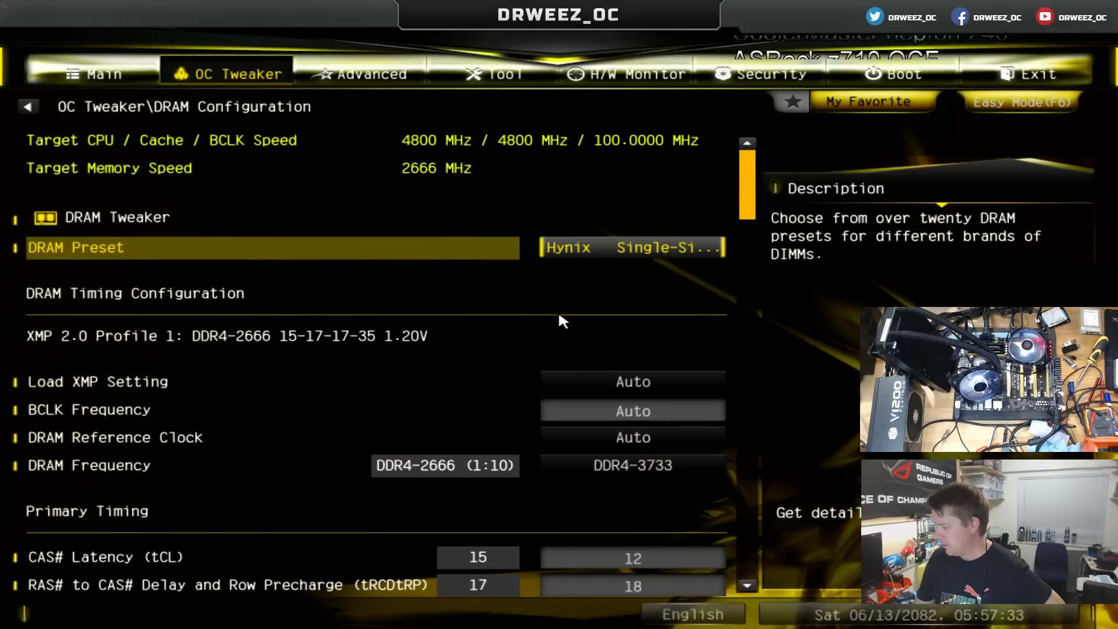
{"action": "key", "text": "Down"}
{"action": "key", "text": "Down"}
{"action": "key", "text": "Down"}
{"action": "key", "text": "Down"}
{"action": "key", "text": "Down"}
{"action": "key", "text": "Down"}
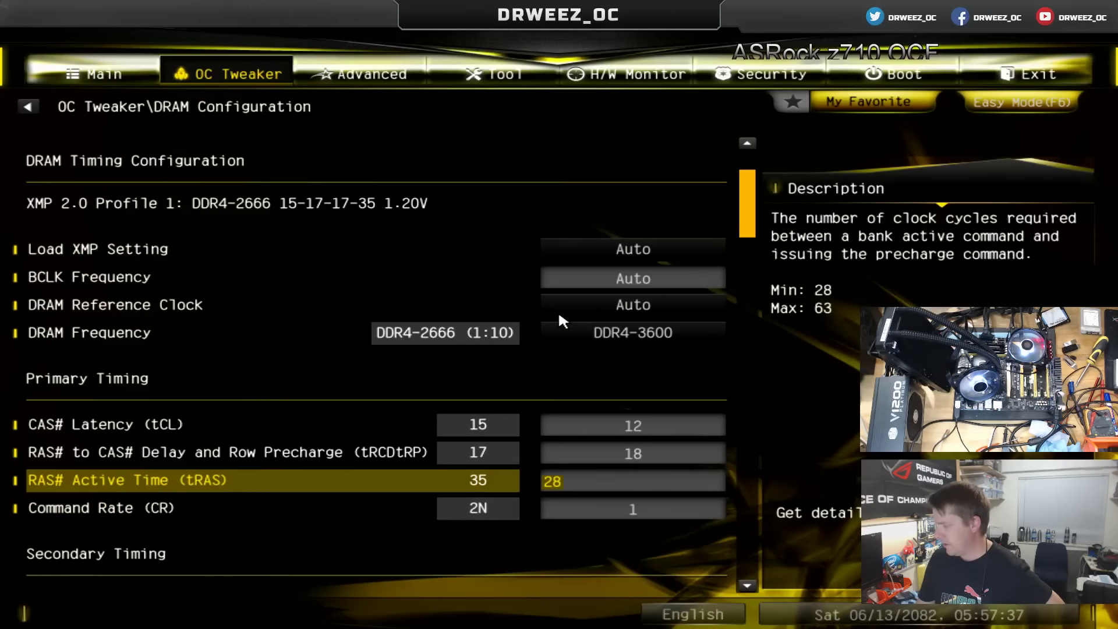
- Change the DRAM Preset to the Hynix Single-Side preset for DDR4-3466
{"action": "key", "text": "Up"}
{"action": "key", "text": "Up"}
{"action": "key", "text": "Up"}
{"action": "key", "text": "Up"}
{"action": "key", "text": "Up"}
{"action": "key", "text": "Up"}
{"action": "key", "text": "Up"}
{"action": "key", "text": "Up"}
{"action": "key", "text": "Down"}
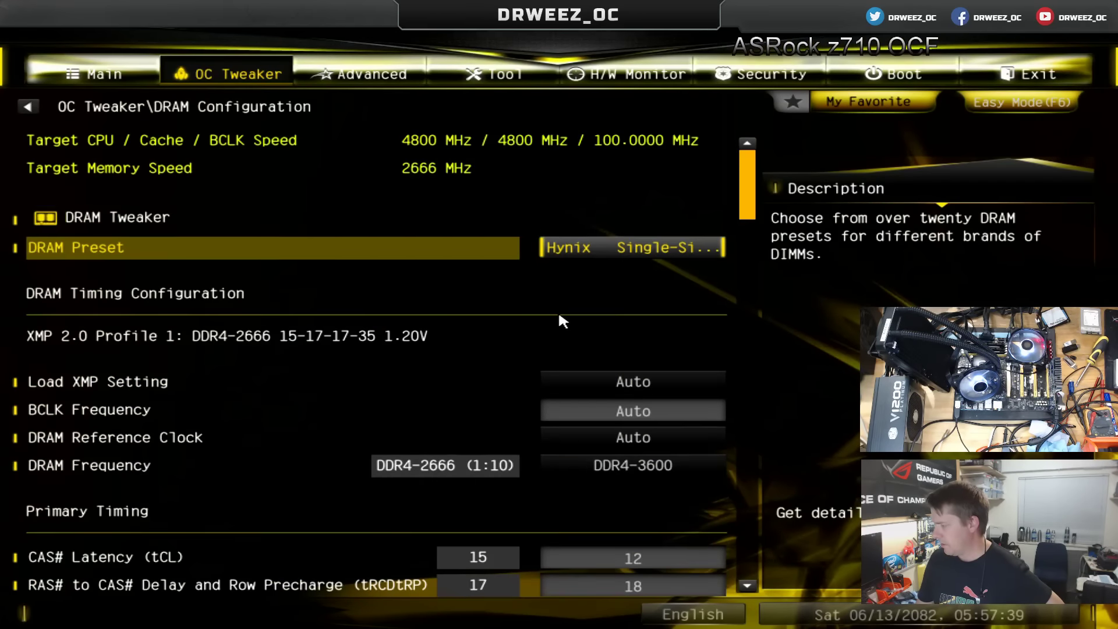
{"action": "key", "text": "Return"}
{"action": "key", "text": "Up"}
{"action": "key", "text": "Return"}
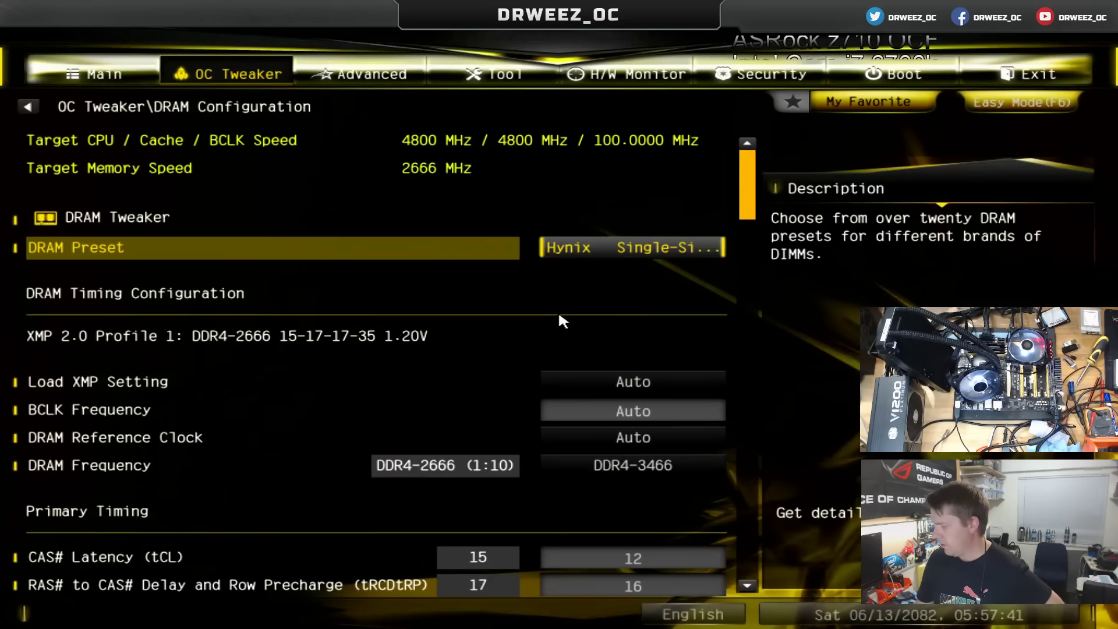
- Check the DRAM frequency and the primary timings of the DDR4-3466 preset as far as RAS# Active Time
{"action": "key", "text": "Down"}
{"action": "key", "text": "Down"}
{"action": "key", "text": "Down"}
{"action": "key", "text": "Down"}
{"action": "type", "text": "12"}
{"action": "key", "text": "Return"}
{"action": "key", "text": "Down"}
{"action": "key", "text": "Down"}
{"action": "type", "text": "28"}
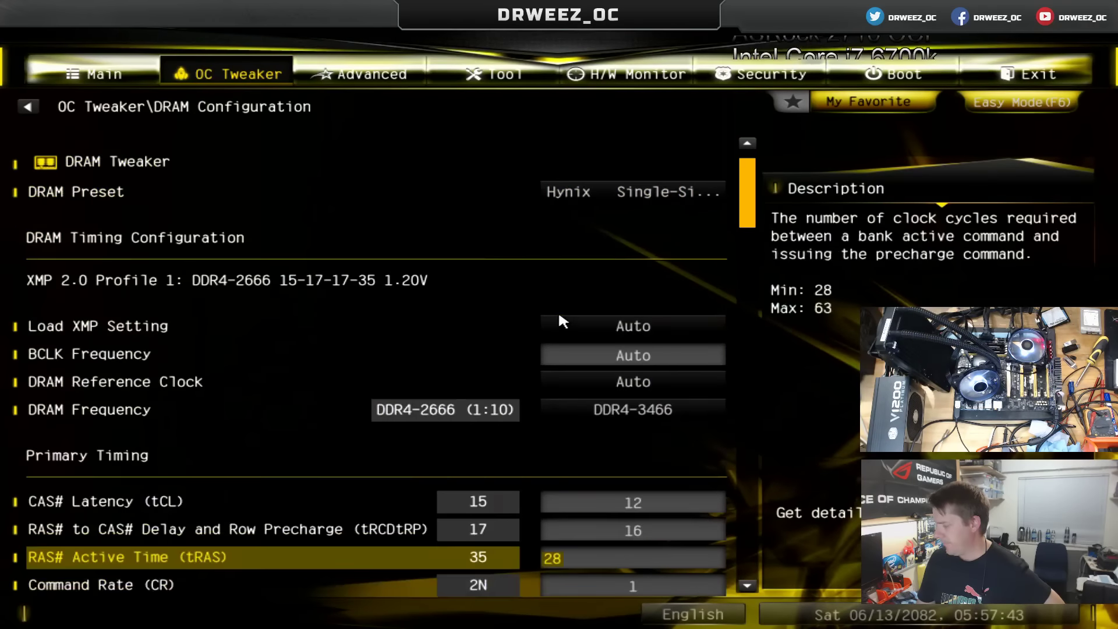
- Check the remaining DRAM timings below RAS# Active Time and return to the main OC Tweaker page
{"action": "key", "text": "Return"}
{"action": "key", "text": "Down"}
{"action": "key", "text": "Down"}
{"action": "type", "text": "10"}
{"action": "key", "text": "Return"}
{"action": "key", "text": "Down"}
{"action": "key", "text": "Down"}
{"action": "type", "text": "7"}
{"action": "key", "text": "Return"}
{"action": "key", "text": "Left"}
{"action": "key", "text": "Right"}
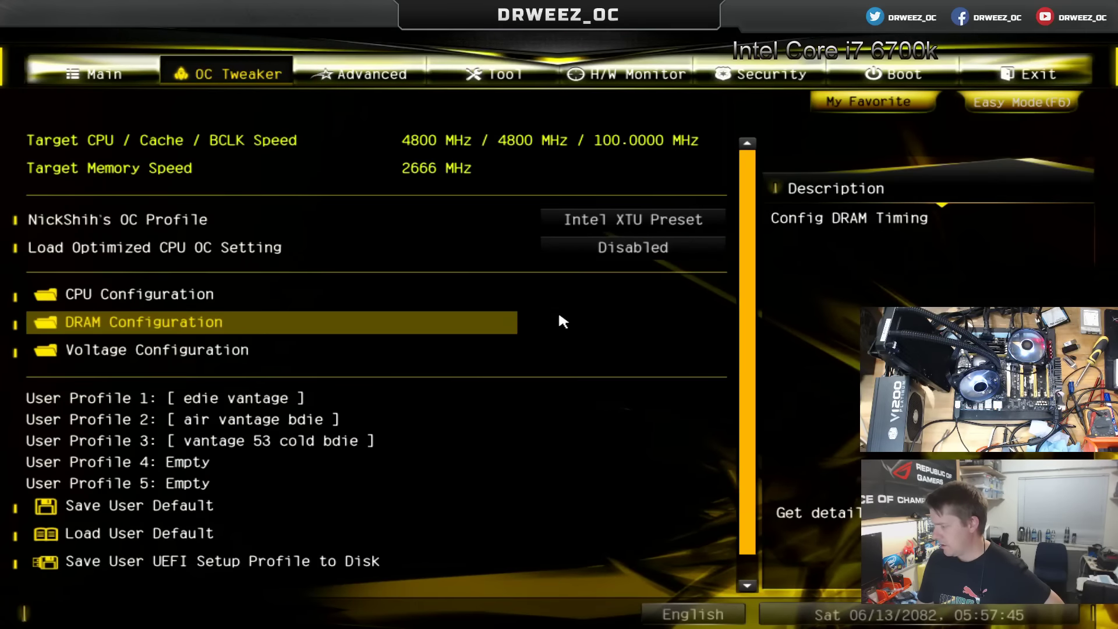
- Open the Voltage Configuration page and go through its CPU and DRAM voltage settings
{"action": "key", "text": "Down"}
{"action": "key", "text": "Return"}
{"action": "key", "text": "Down"}
{"action": "key", "text": "Down"}
{"action": "key", "text": "Down"}
{"action": "key", "text": "Down"}
{"action": "key", "text": "Down"}
{"action": "key", "text": "Down"}
{"action": "key", "text": "Down"}
{"action": "key", "text": "Down"}
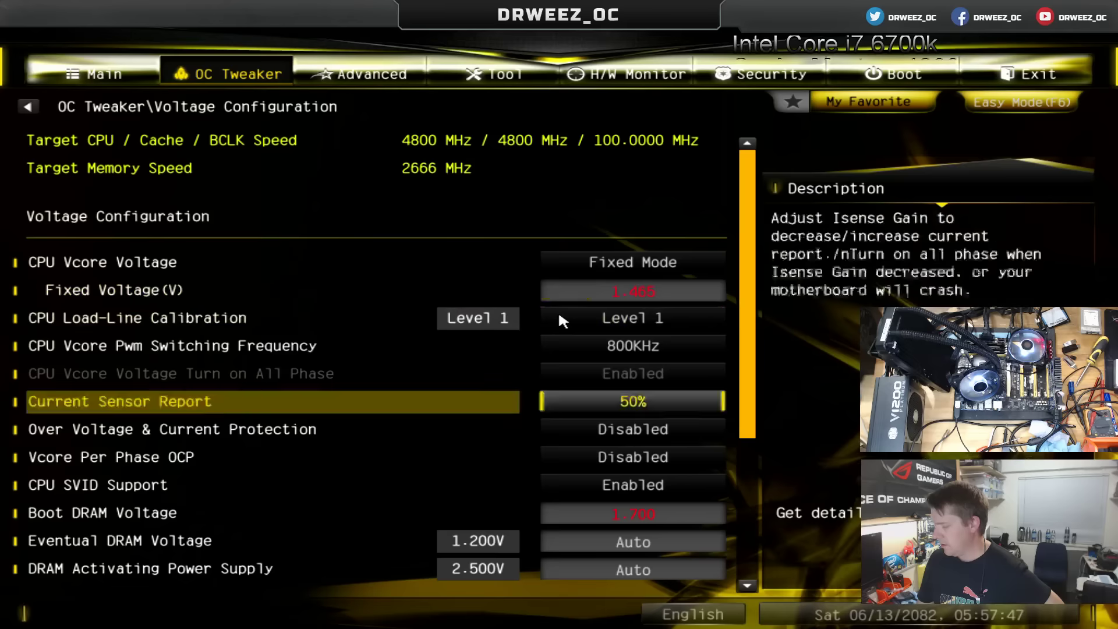
- Set the Boot DRAM Voltage to 1.720 V
{"action": "type", "text": "1.720"}
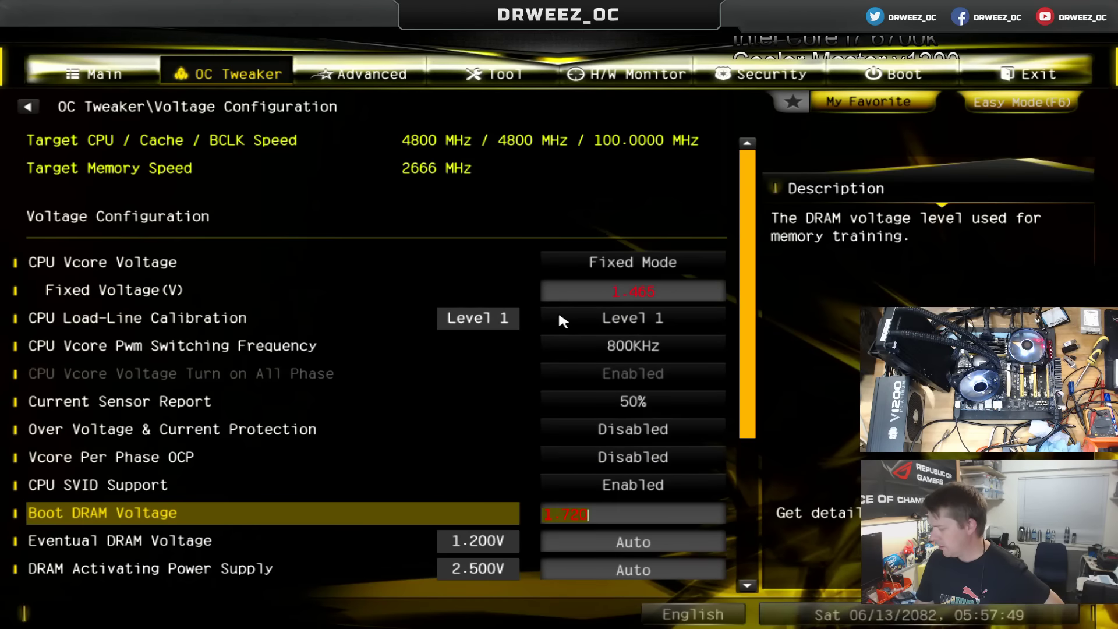
{"action": "key", "text": "Up"}
- Set the VCCSA Voltage to 1.300 V, then save the setup changes and exit
{"action": "key", "text": "Down"}
{"action": "key", "text": "Down"}
{"action": "key", "text": "Down"}
{"action": "key", "text": "Down"}
{"action": "key", "text": "Down"}
{"action": "key", "text": "Down"}
{"action": "key", "text": "Down"}
{"action": "key", "text": "Down"}
{"action": "key", "text": "Down"}
{"action": "key", "text": "Down"}
{"action": "key", "text": "Down"}
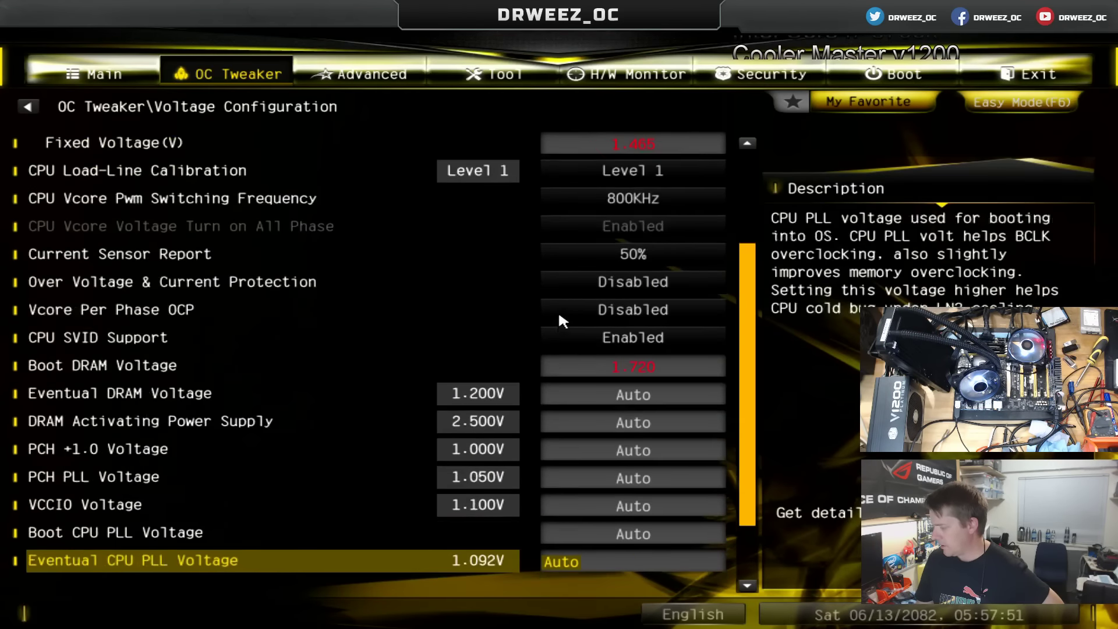
{"action": "key", "text": "Up"}
{"action": "key", "text": "Up"}
{"action": "key", "text": "Up"}
{"action": "key", "text": "Down"}
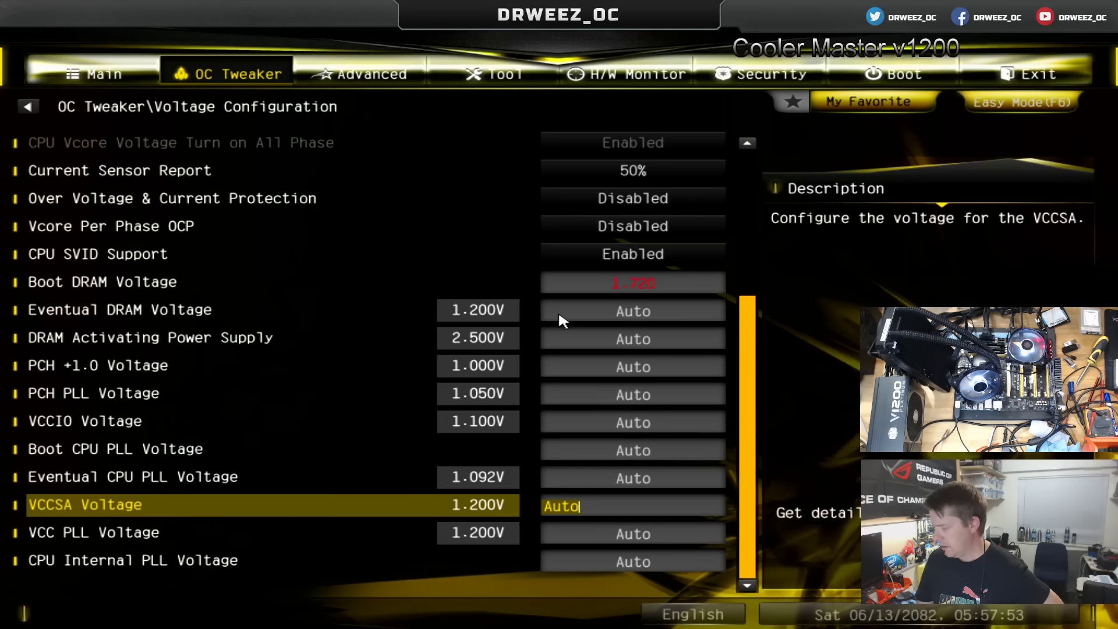
{"action": "type", "text": "1.300"}
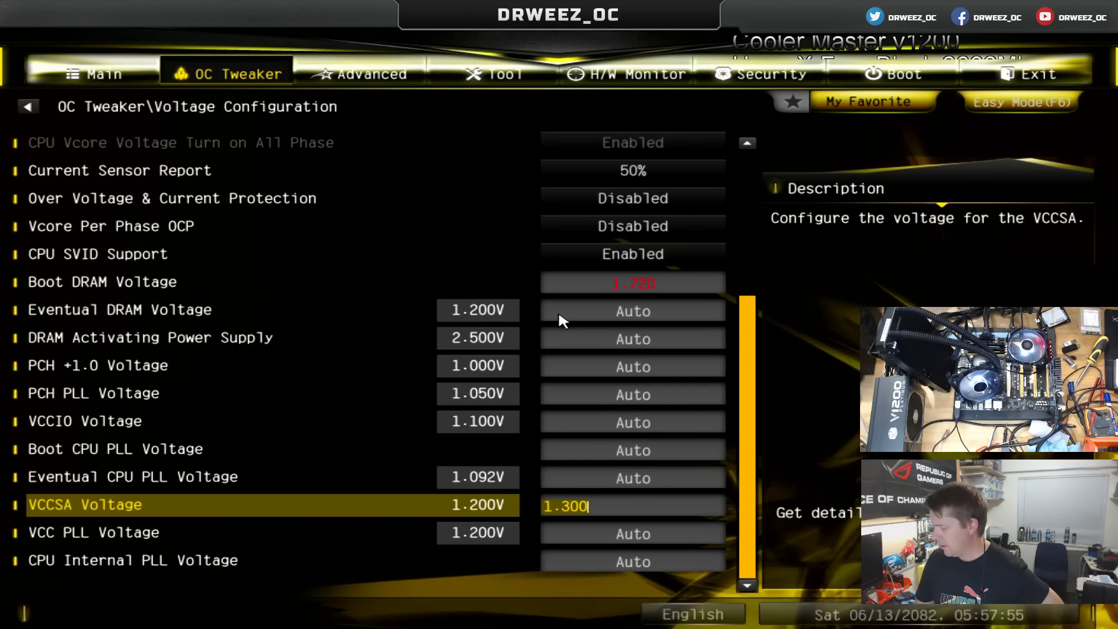
{"action": "key", "text": "F10"}
{"action": "key", "text": "Return"}
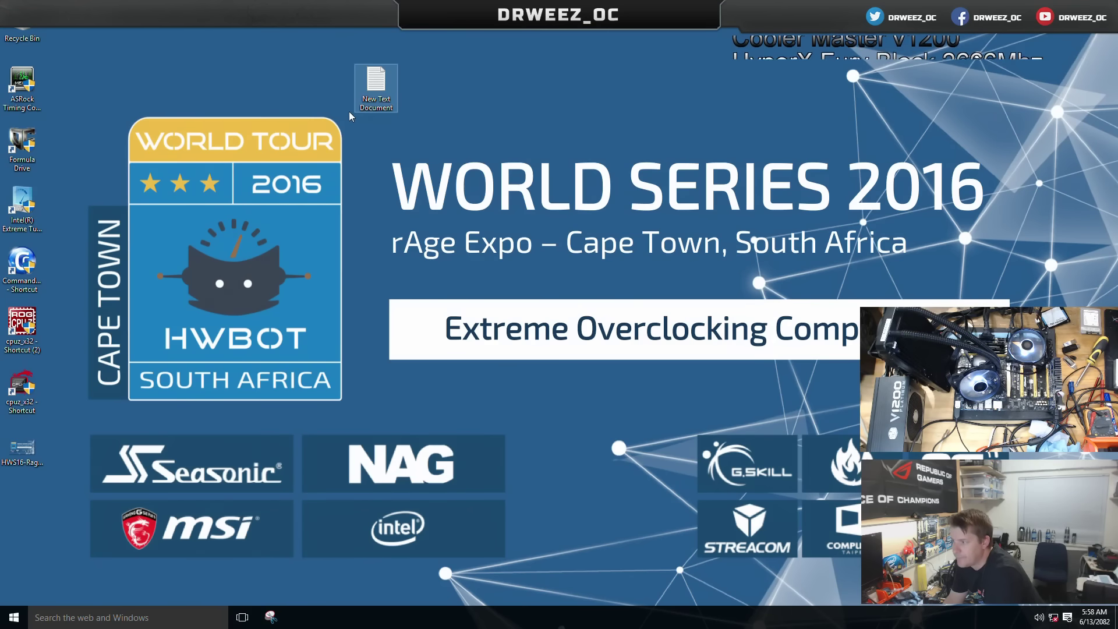
- Add the line "4) Use profiles as a staring point" to the desktop's New Text Document in Notepad and close it
{"action": "double_click", "coordinate": [369, 91]}
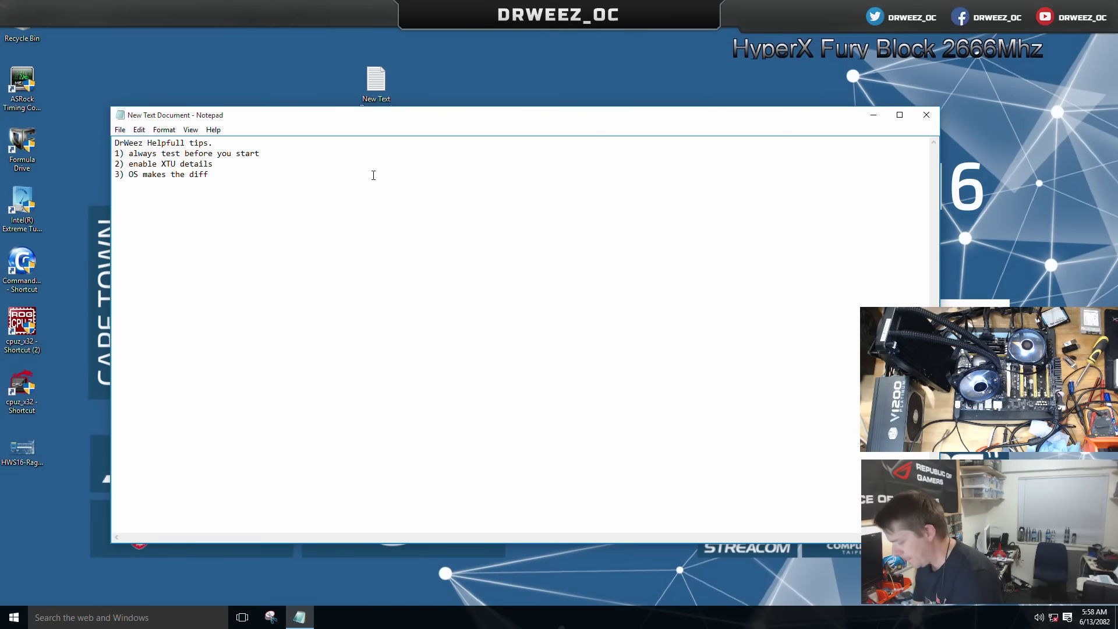
{"action": "key", "text": "Return"}
{"action": "type", "text": "4)"}
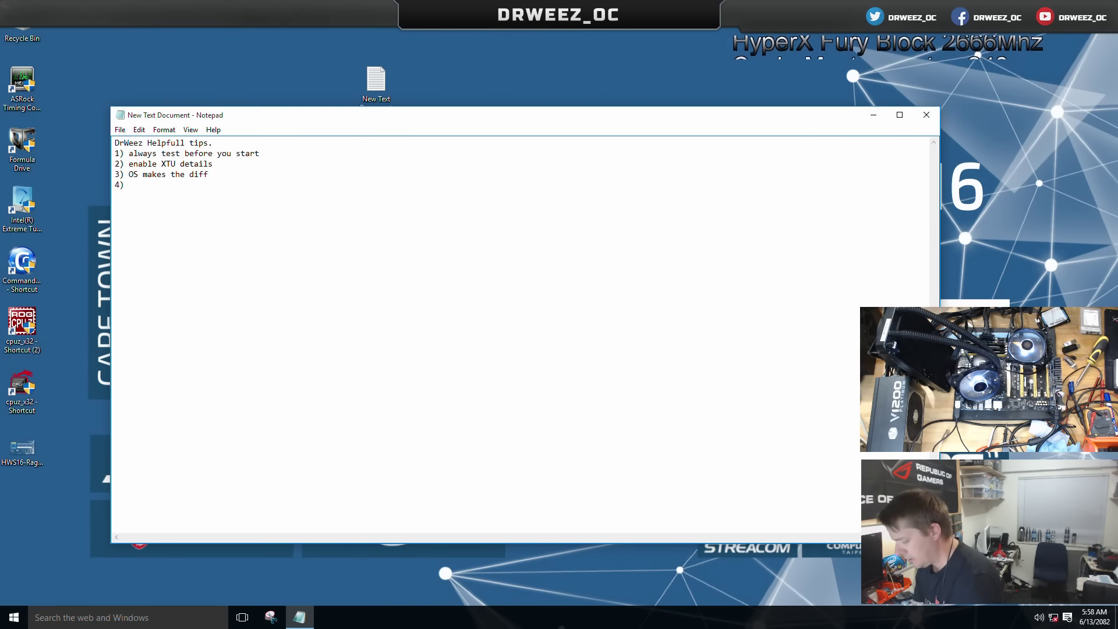
{"action": "type", "text": " Use prof"}
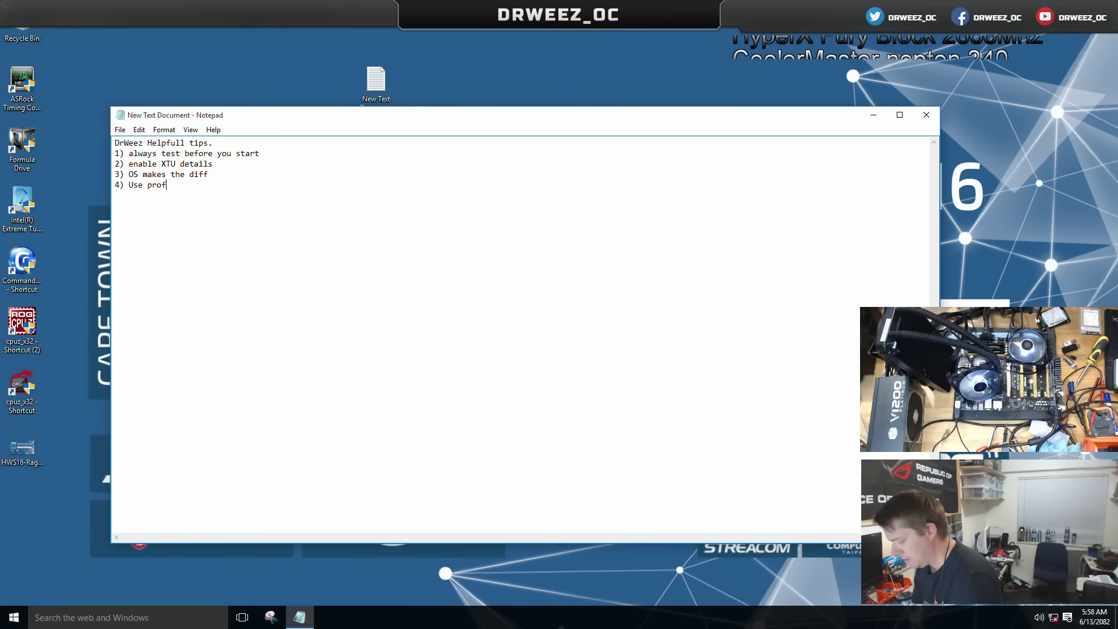
{"action": "type", "text": "iles as a "}
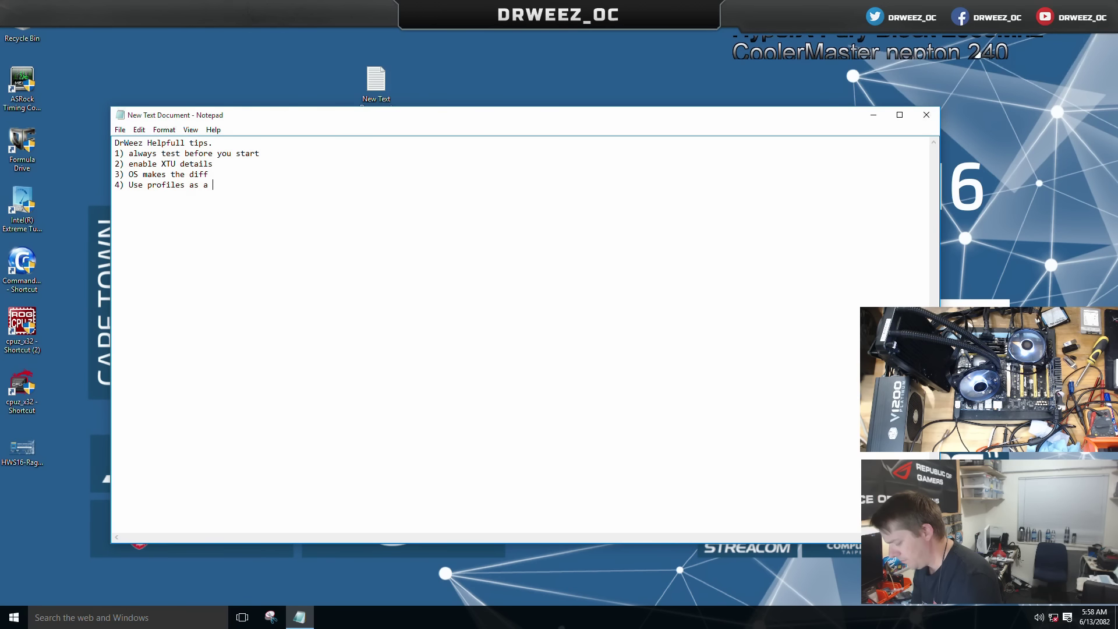
{"action": "type", "text": "st"}
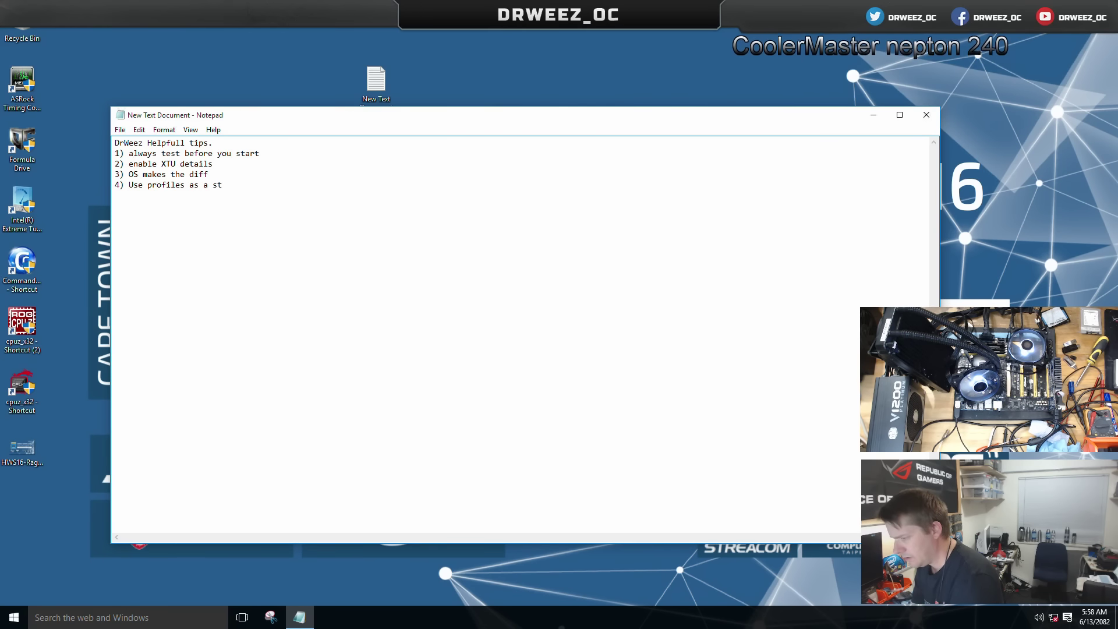
{"action": "type", "text": "aring p"}
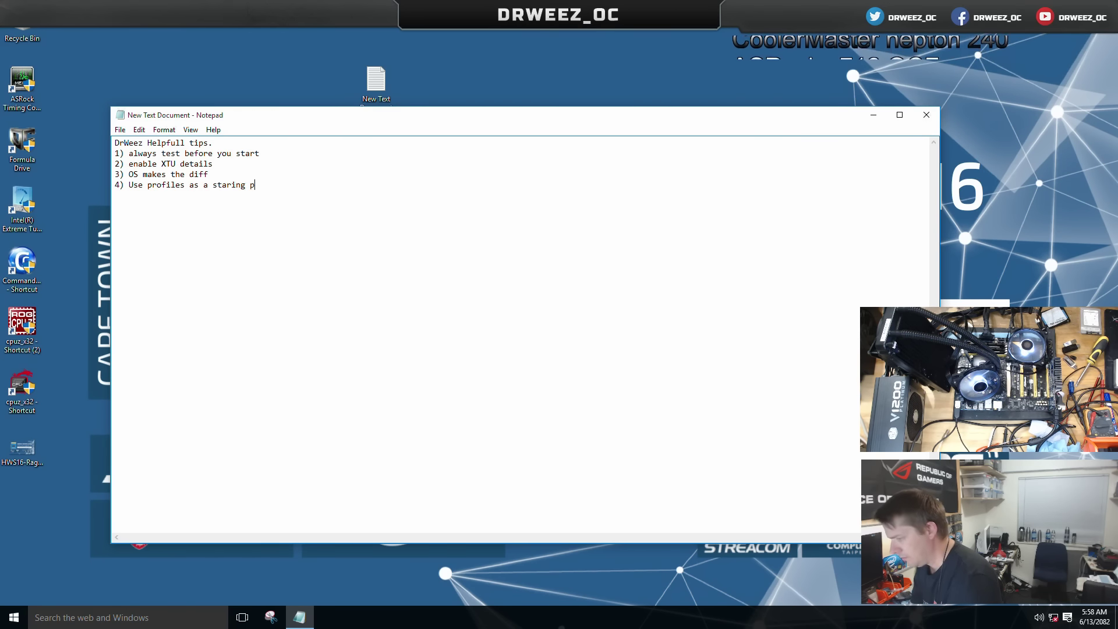
{"action": "type", "text": "oint"}
{"action": "key", "text": "BackSpace"}
{"action": "key", "text": "BackSpace"}
{"action": "key", "text": "BackSpace"}
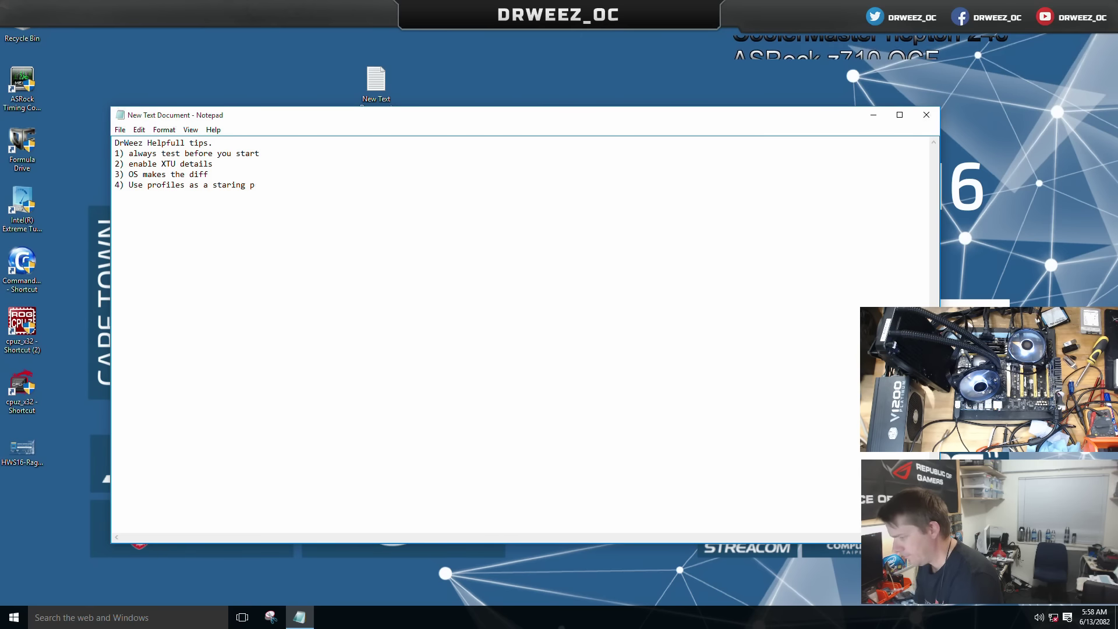
{"action": "type", "text": "oint"}
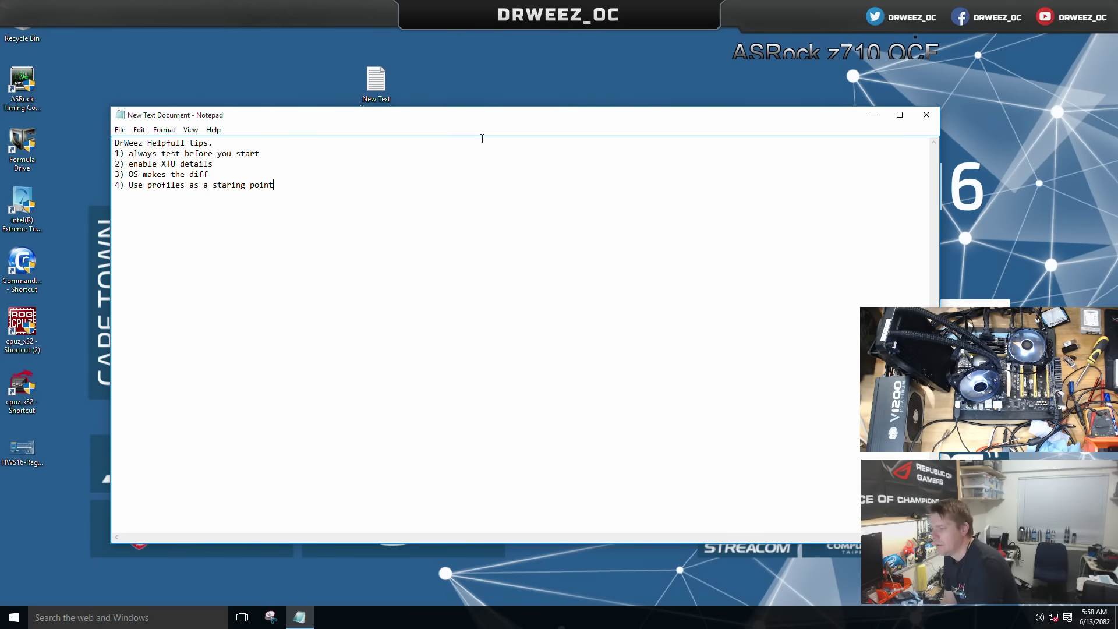
{"action": "left_click", "coordinate": [926, 115]}
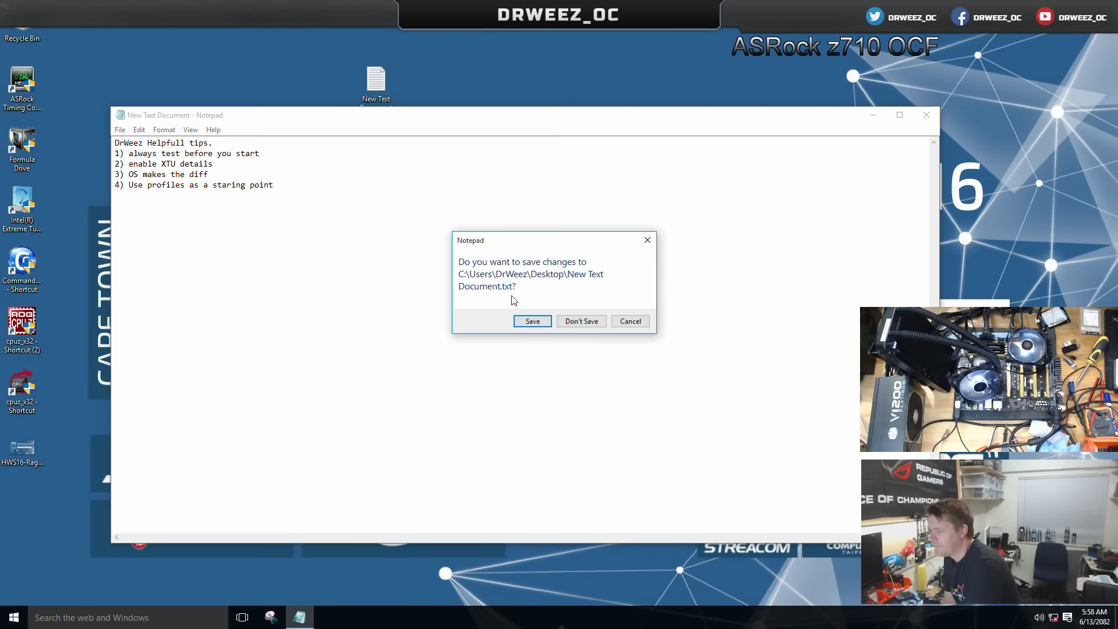
{"action": "left_click", "coordinate": [567, 314]}
- Launch Intel Extreme Tuning Utility, dismiss the unexpected-exit notice, and run the benchmark in a maximized window
{"action": "left_click", "coordinate": [15, 207]}
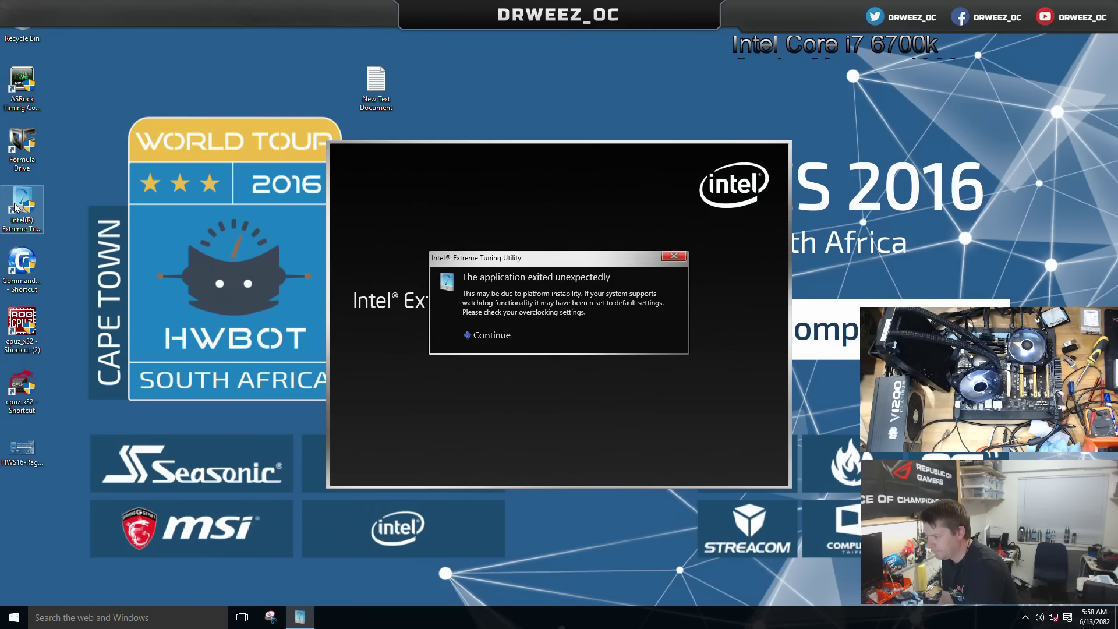
{"action": "left_click", "coordinate": [488, 338]}
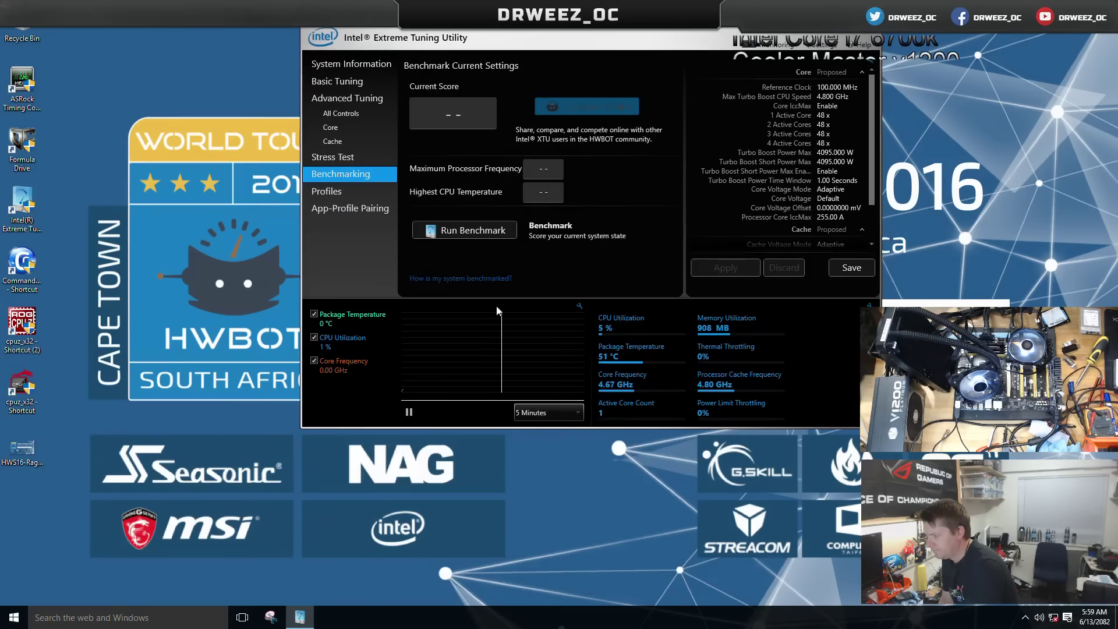
{"action": "left_click", "coordinate": [464, 230]}
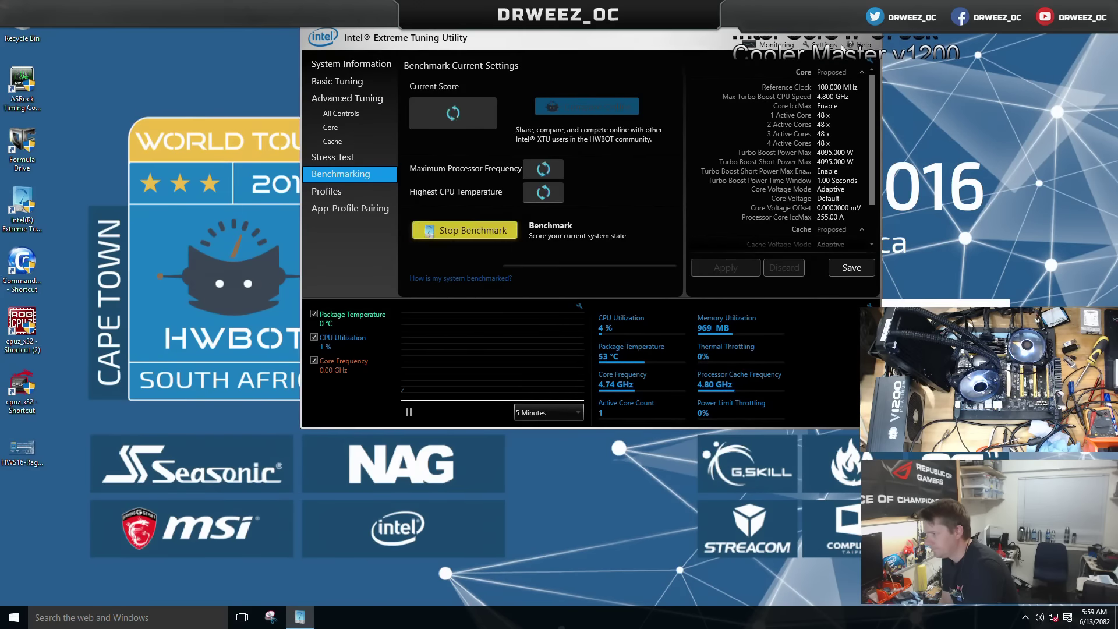
{"action": "key", "text": "super+Up"}
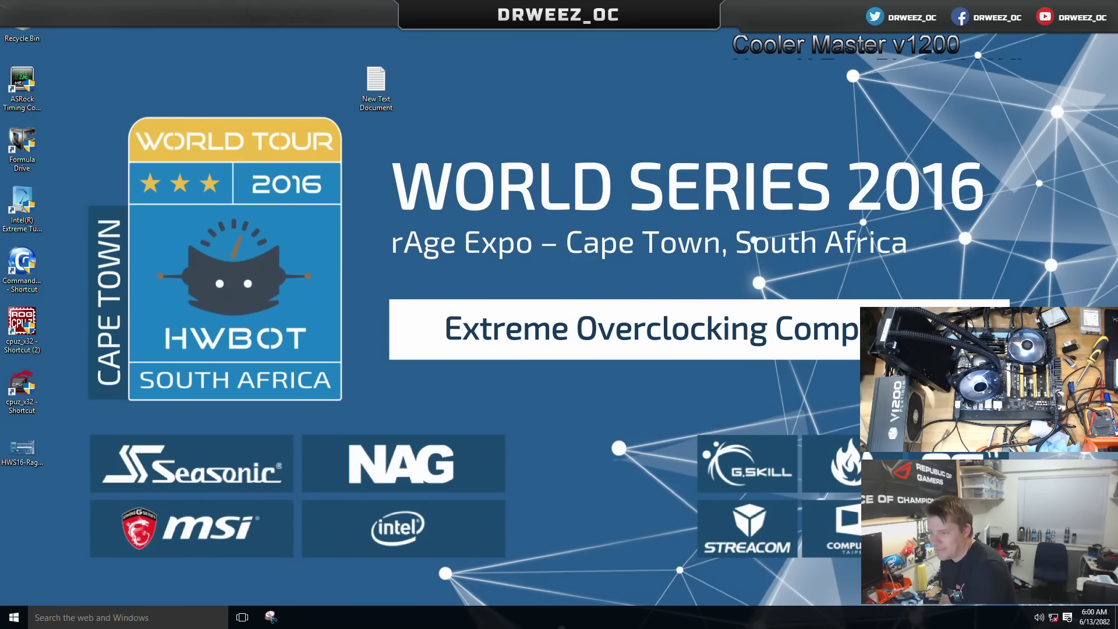
- Reopen Intel Extreme Tuning Utility past its unexpected-exit notice and start the benchmark again
{"action": "double_click", "coordinate": [22, 205]}
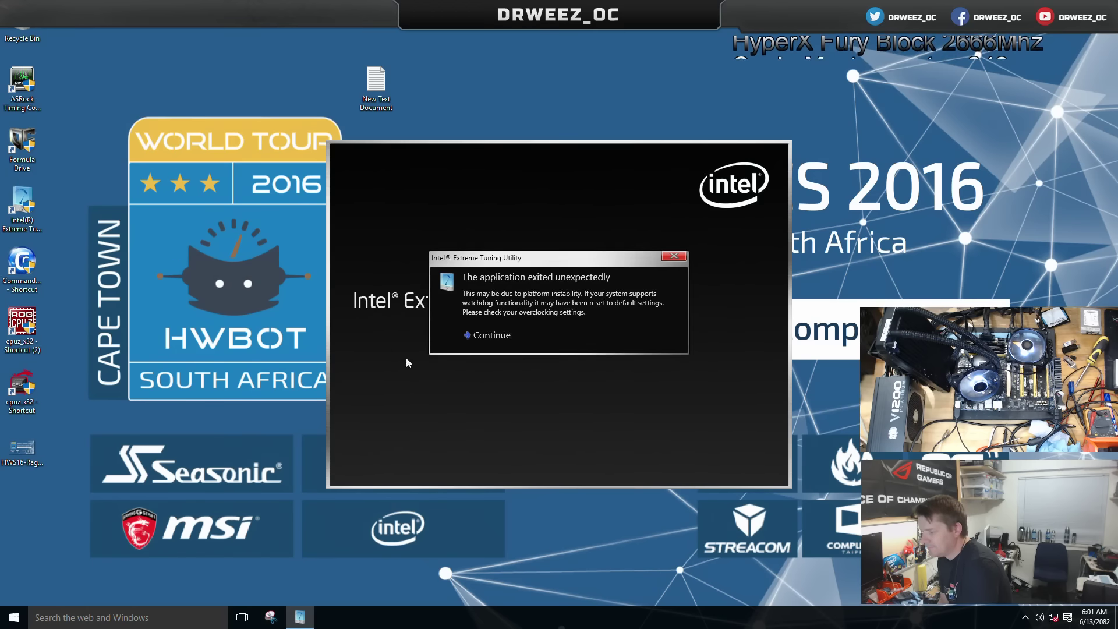
{"action": "left_click", "coordinate": [490, 336]}
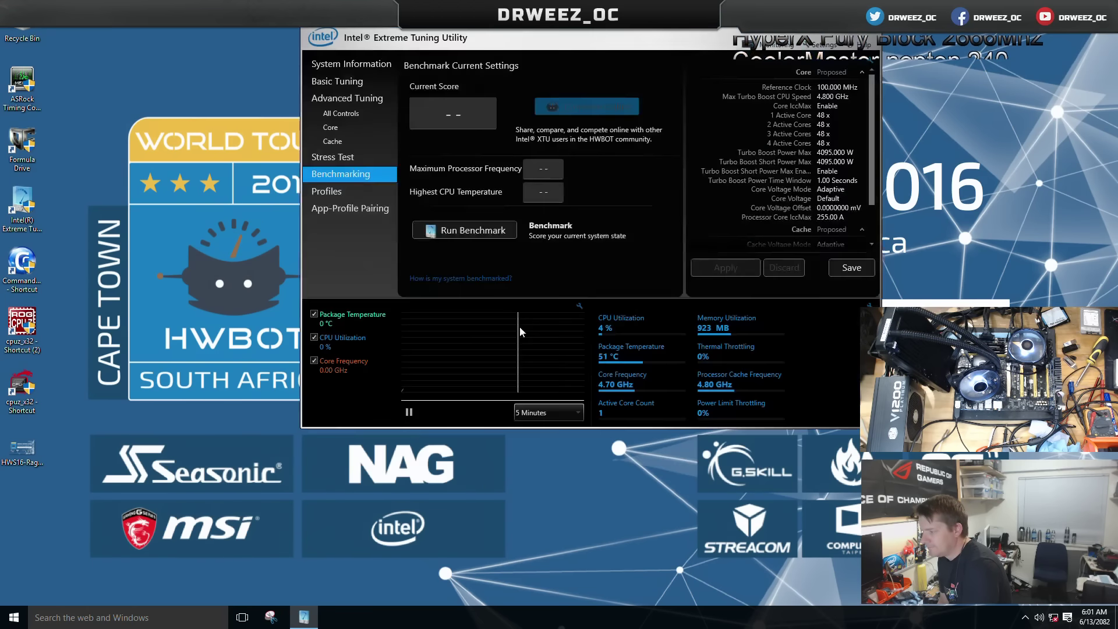
{"action": "left_click", "coordinate": [460, 229]}
{"action": "left_click", "coordinate": [854, 35]}
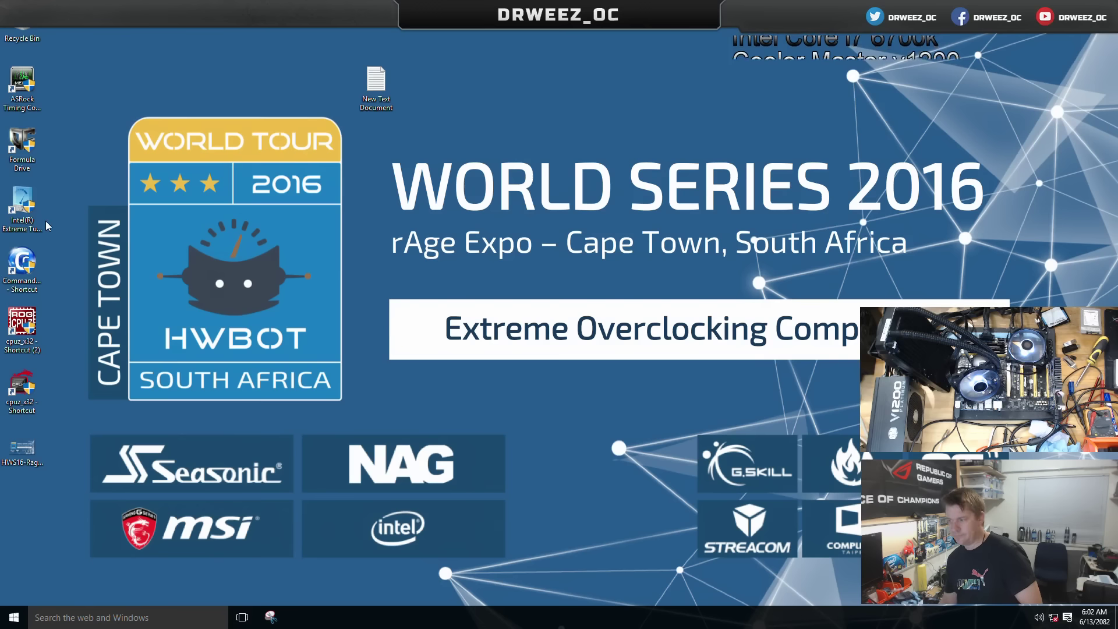
- Relaunch Intel Extreme Tuning Utility on its benchmarking page and keep its window at normal size
{"action": "left_click", "coordinate": [25, 206]}
{"action": "double_click", "coordinate": [26, 207]}
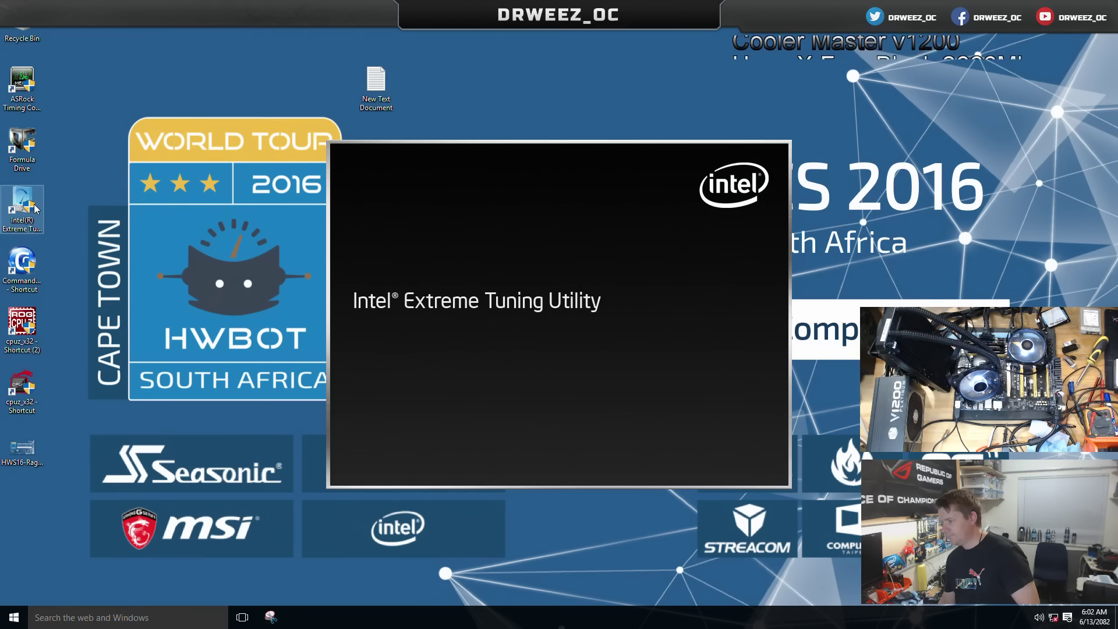
{"action": "left_click", "coordinate": [476, 339]}
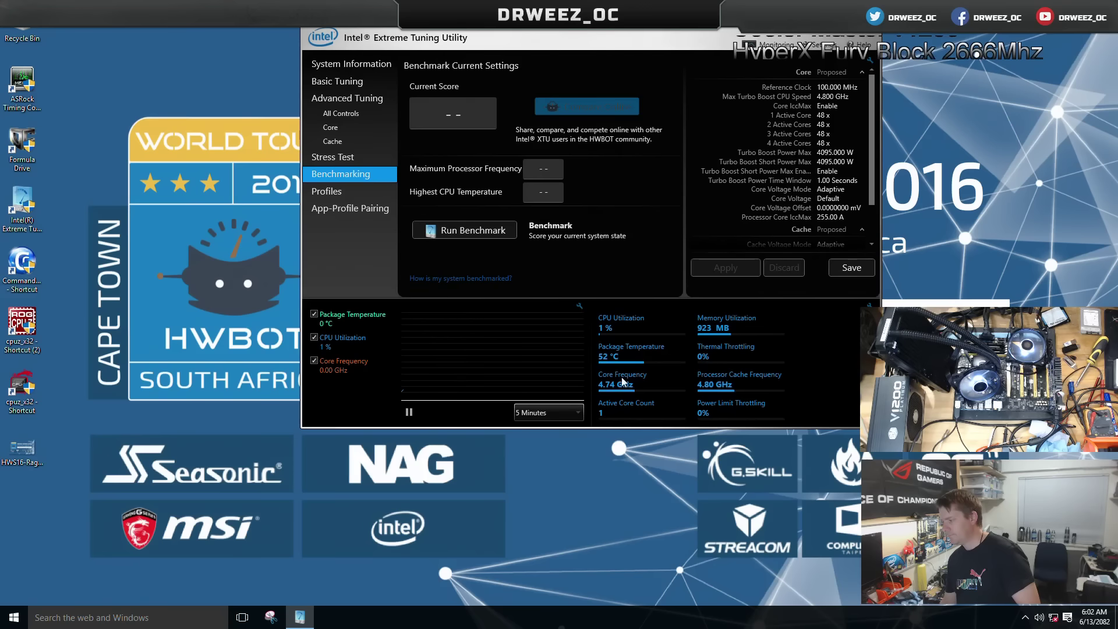
{"action": "mouse_move", "coordinate": [664, 402]}
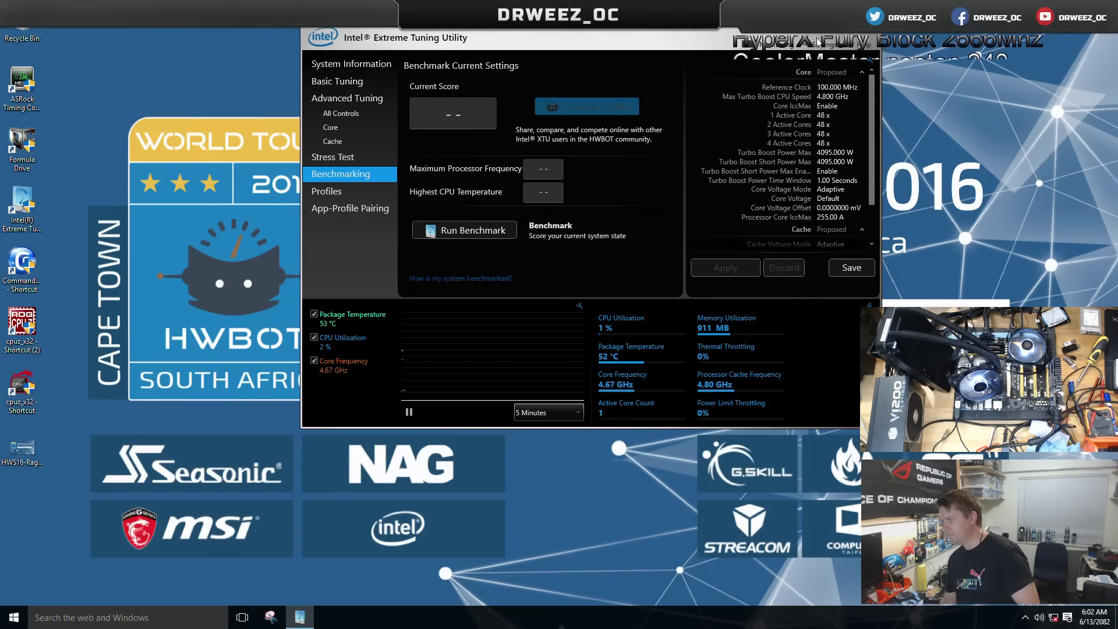
{"action": "double_click", "coordinate": [851, 37]}
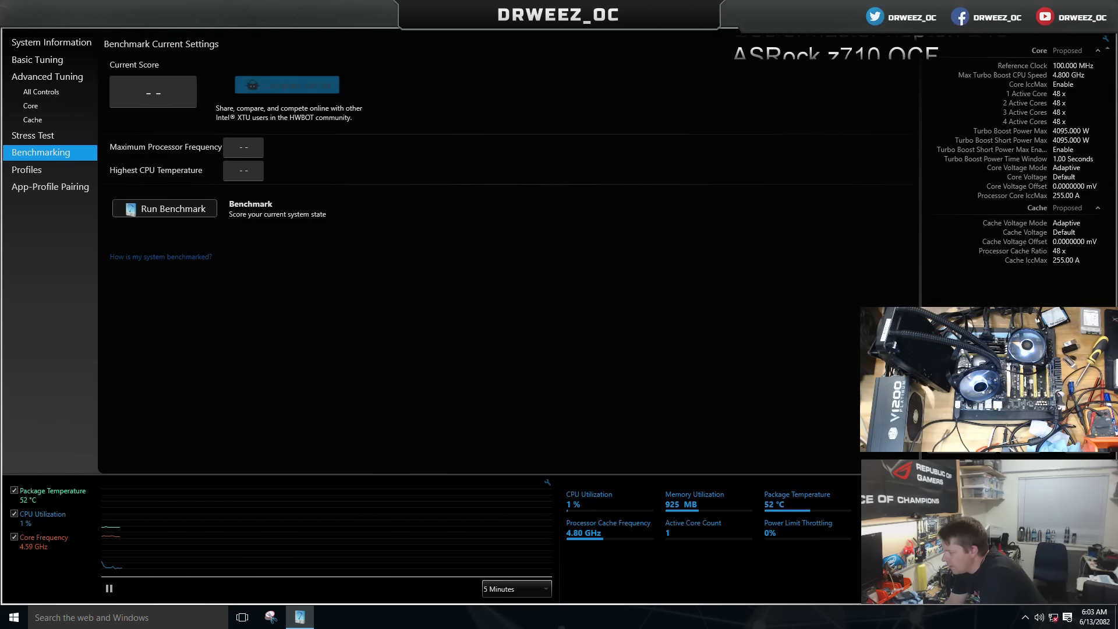
{"action": "key", "text": "super+Down"}
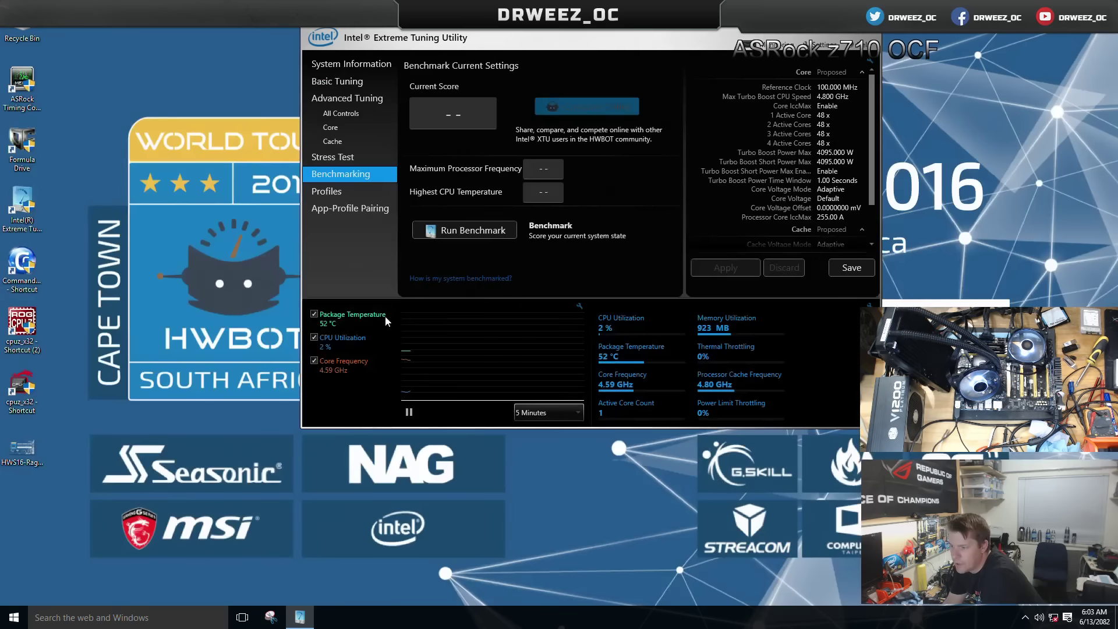
- Check the memory and processor details in CPU-Z, close it, and run the Extreme Tuning Utility benchmark
{"action": "double_click", "coordinate": [22, 326]}
{"action": "mouse_move", "coordinate": [338, 319]}
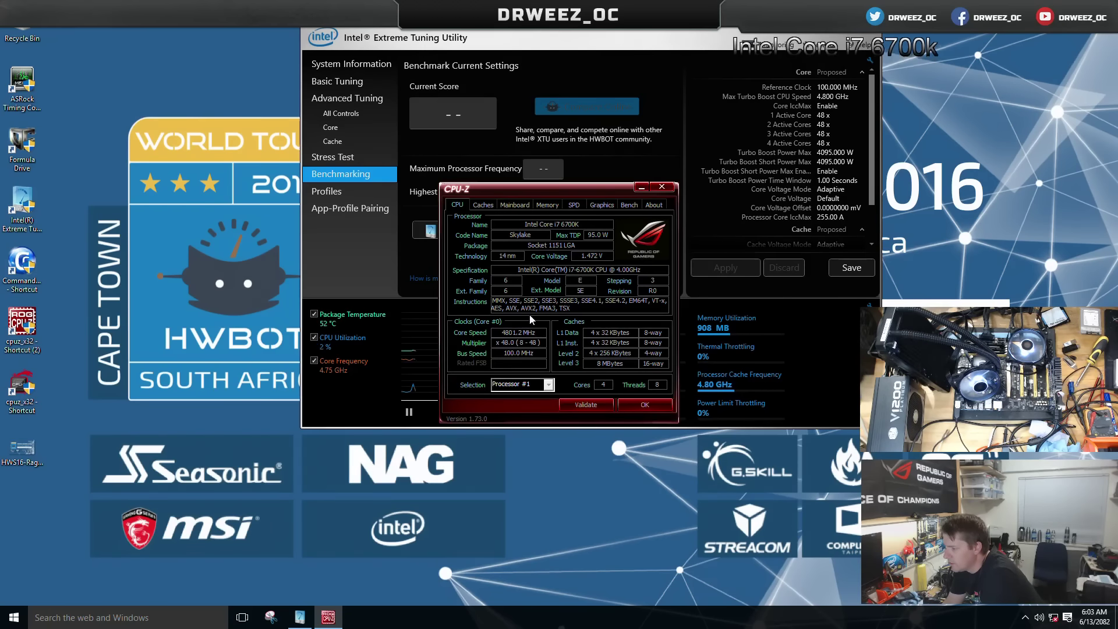
{"action": "left_click", "coordinate": [547, 207]}
{"action": "left_click", "coordinate": [458, 207]}
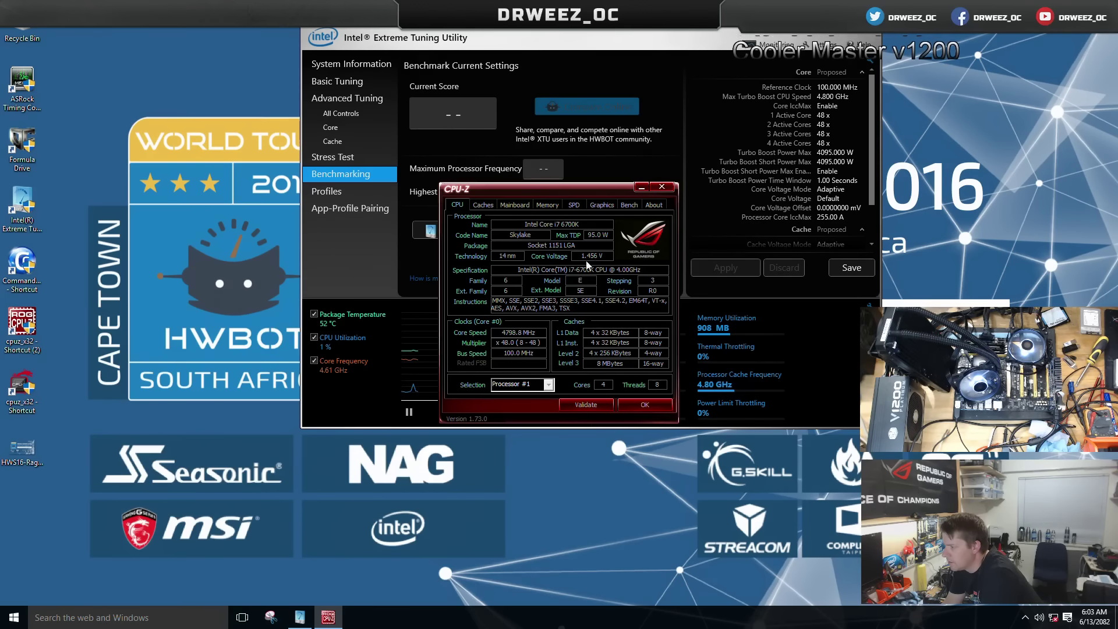
{"action": "left_click", "coordinate": [643, 404]}
{"action": "left_click", "coordinate": [490, 231]}
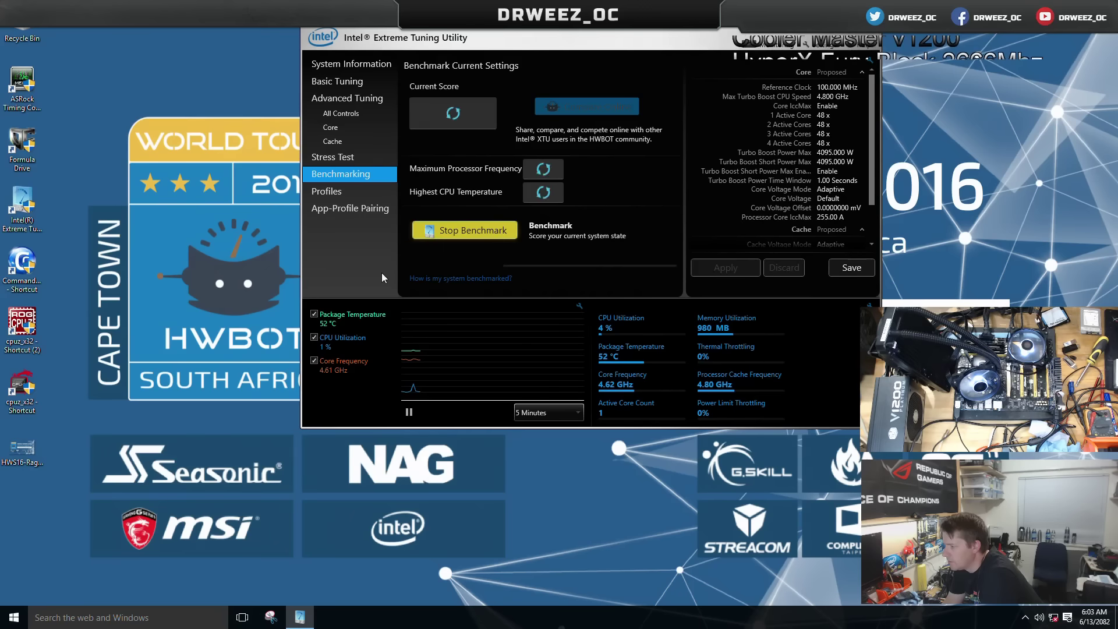
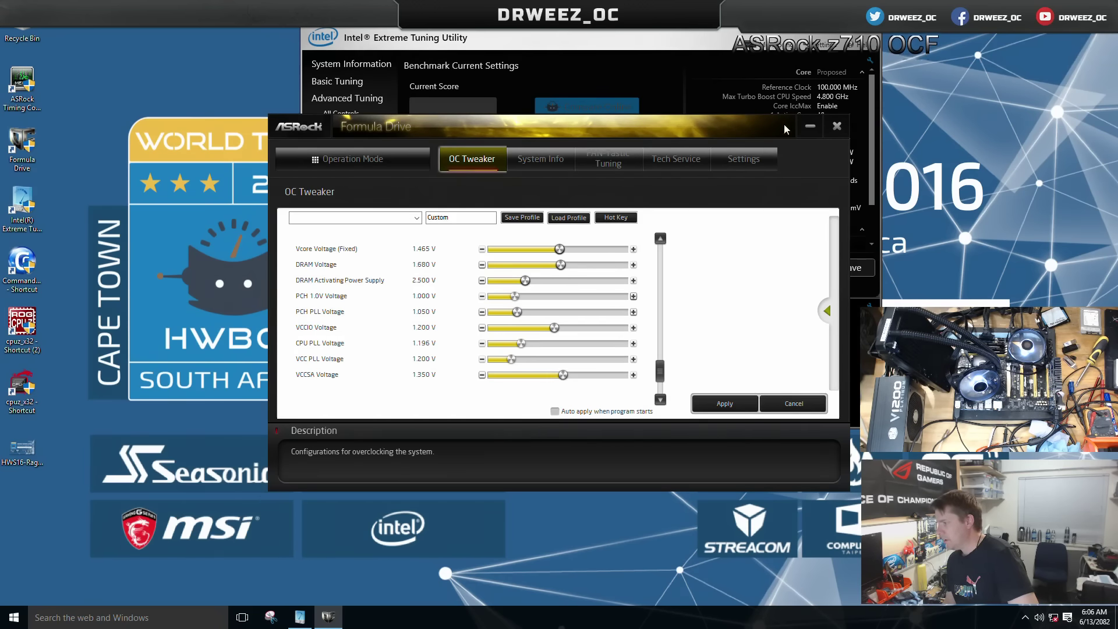
- Move the Formula Drive window off the benchmark area, close it, and return to Intel Extreme Tuning Utility
{"action": "left_click_drag", "start_coordinate": [754, 129], "coordinate": [552, 232]}
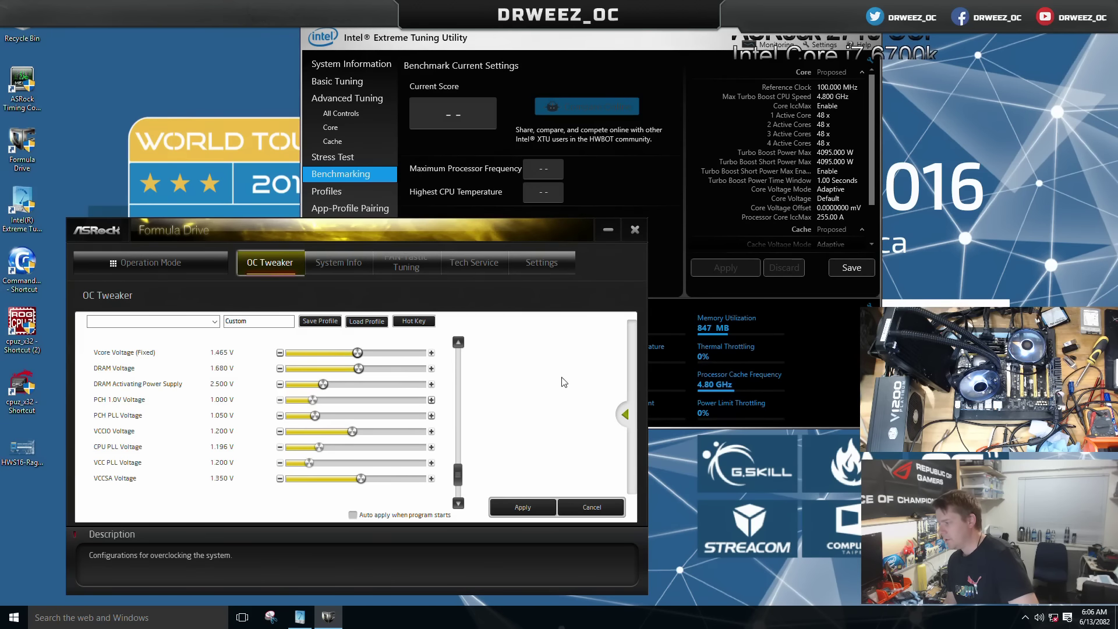
{"action": "left_click", "coordinate": [634, 233]}
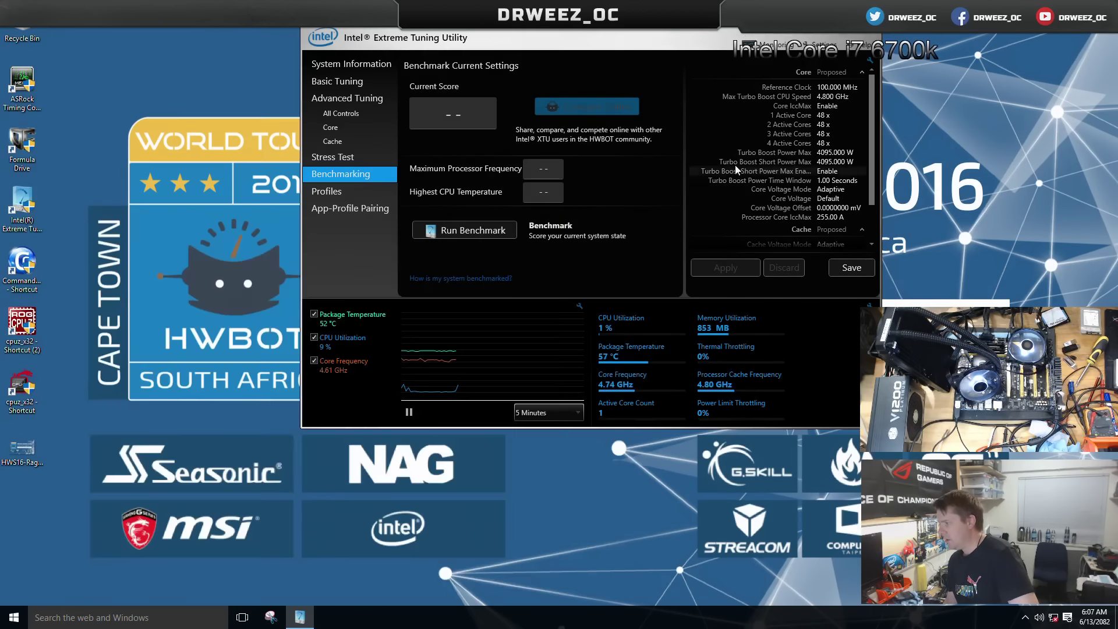
{"action": "left_click", "coordinate": [851, 37]}
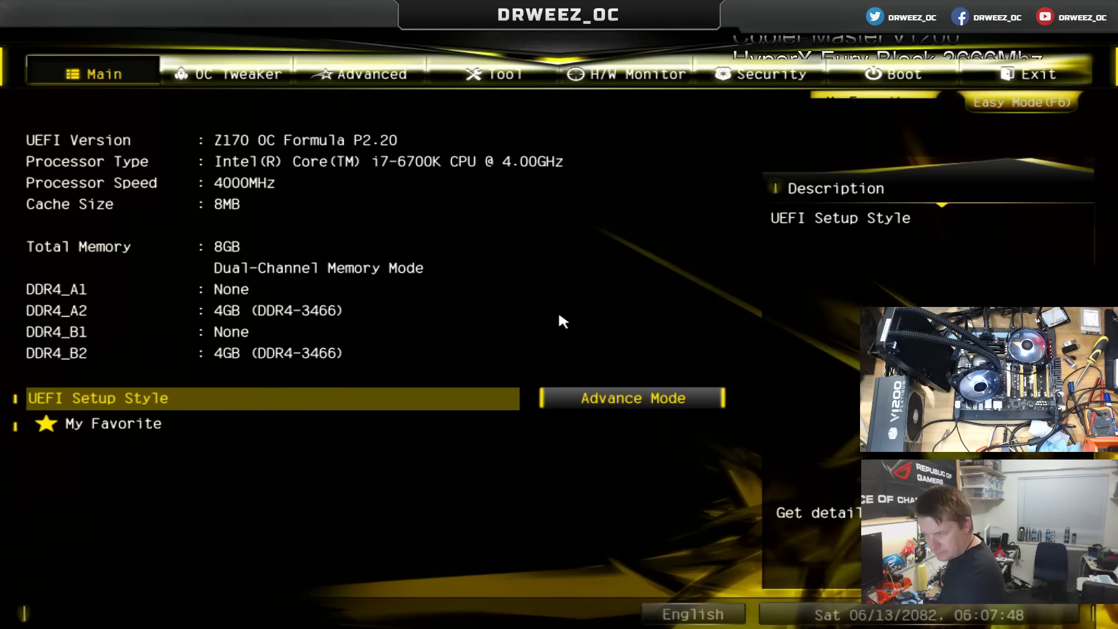
- Open the DRAM Configuration page of the OC Tweaker settings
{"action": "key", "text": "Right"}
{"action": "key", "text": "Right"}
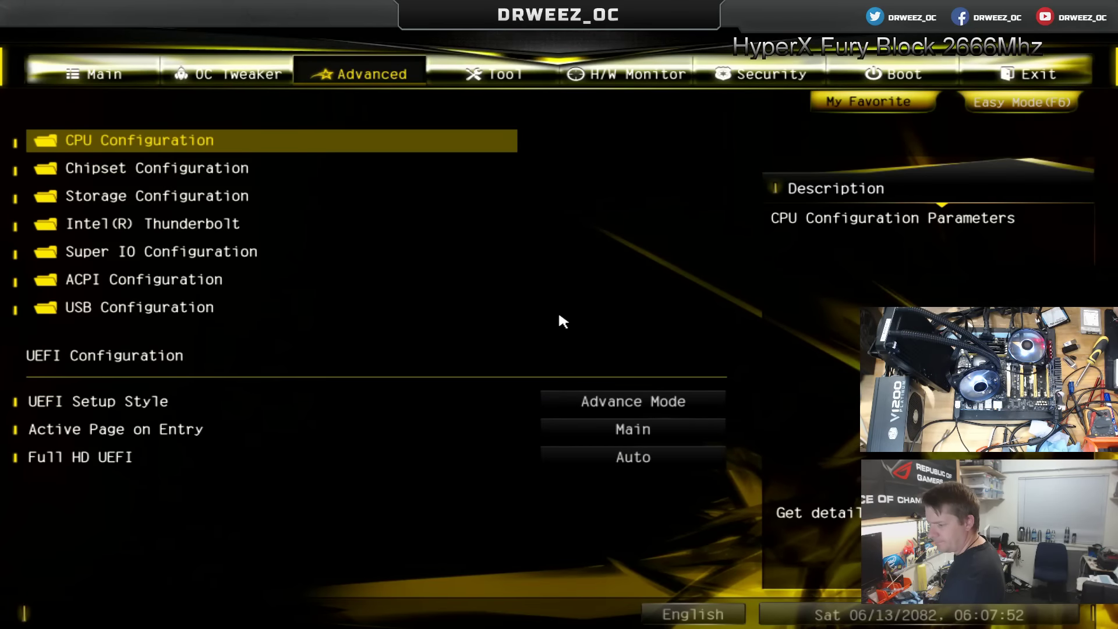
{"action": "key", "text": "Left"}
{"action": "key", "text": "Down"}
{"action": "key", "text": "Down"}
{"action": "key", "text": "Up"}
{"action": "key", "text": "Up"}
{"action": "key", "text": "Down"}
{"action": "key", "text": "Down"}
{"action": "key", "text": "Down"}
{"action": "key", "text": "Down"}
{"action": "key", "text": "Down"}
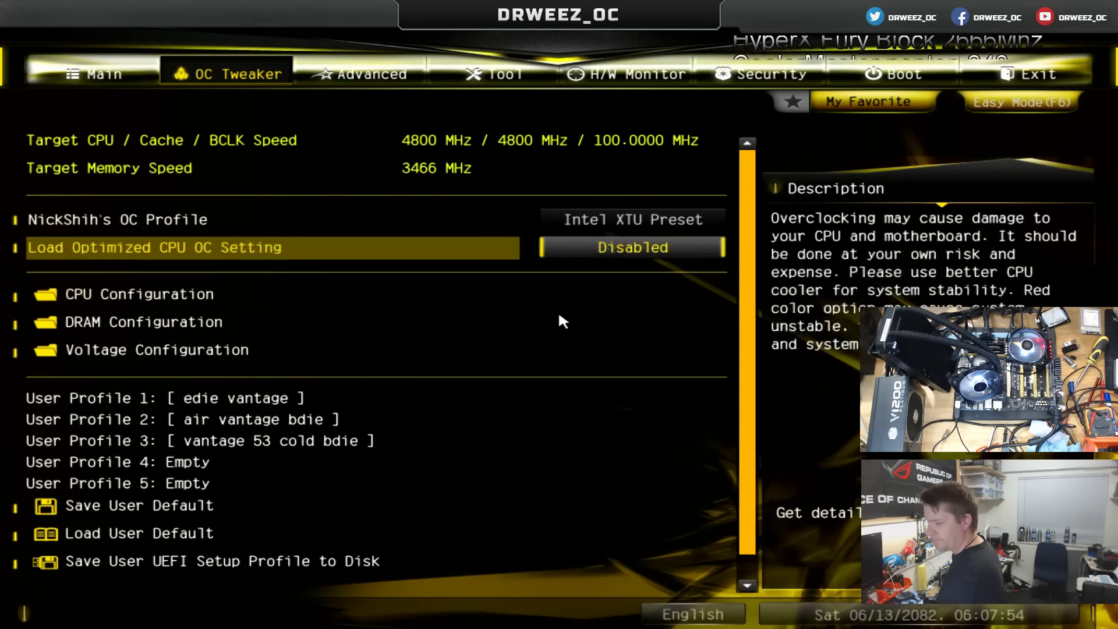
{"action": "key", "text": "Up"}
{"action": "key", "text": "Up"}
{"action": "key", "text": "Return"}
- Review the DRAM frequency and the primary and secondary timings, down to tREFI in the third timings
{"action": "key", "text": "Down"}
{"action": "key", "text": "Down"}
{"action": "key", "text": "Down"}
{"action": "key", "text": "Down"}
{"action": "key", "text": "Down"}
{"action": "key", "text": "Down"}
{"action": "key", "text": "Down"}
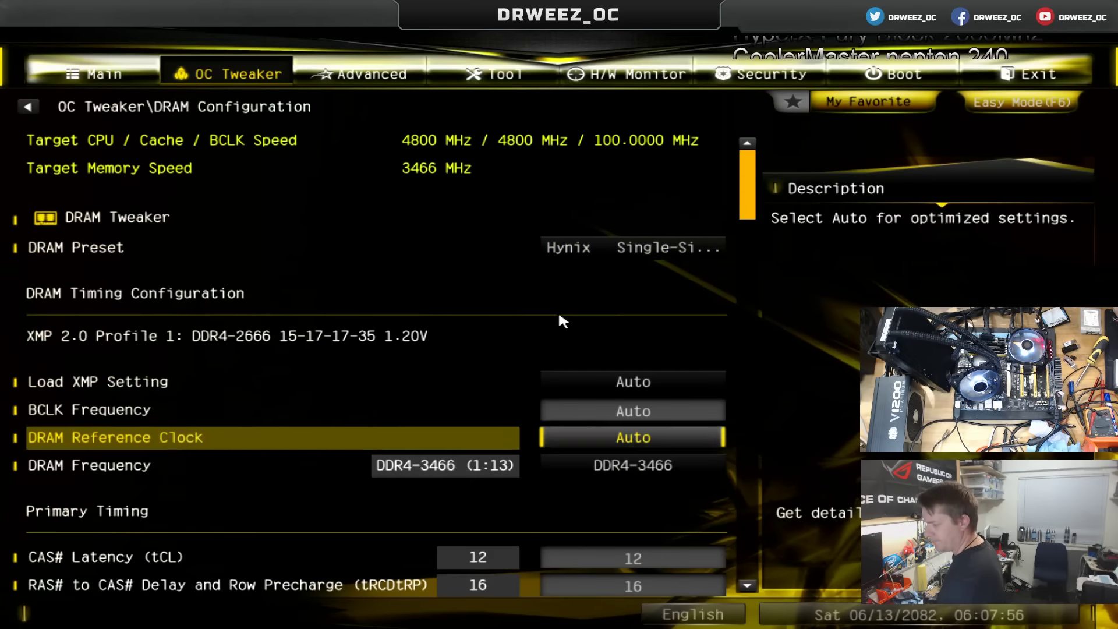
{"action": "key", "text": "Up"}
{"action": "key", "text": "Up"}
{"action": "key", "text": "Up"}
{"action": "key", "text": "Up"}
{"action": "key", "text": "Up"}
{"action": "key", "text": "Up"}
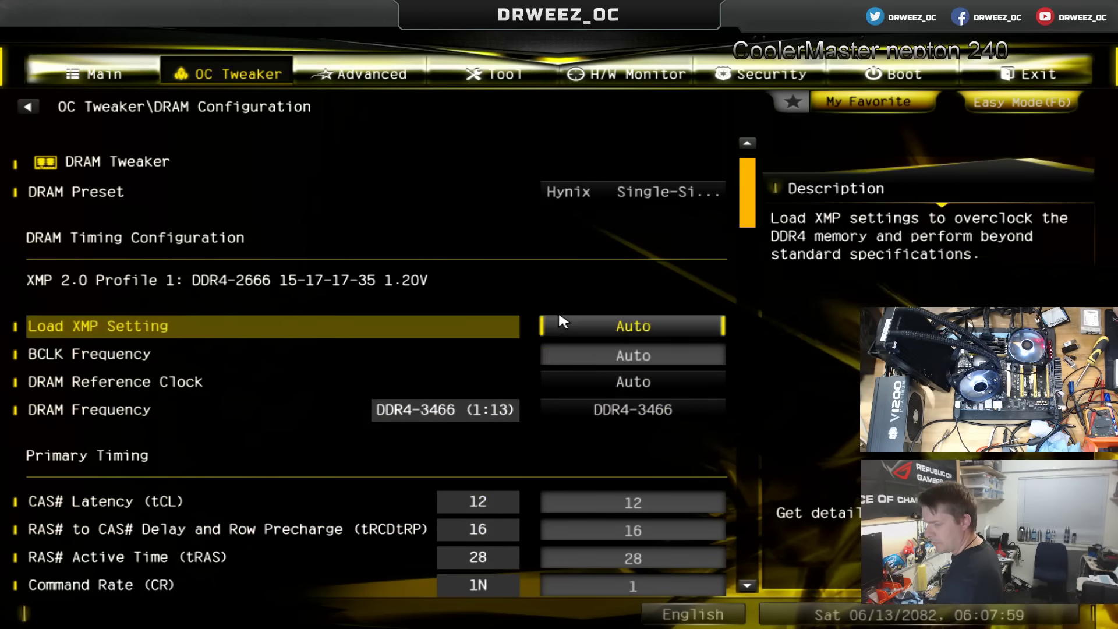
{"action": "key", "text": "Down"}
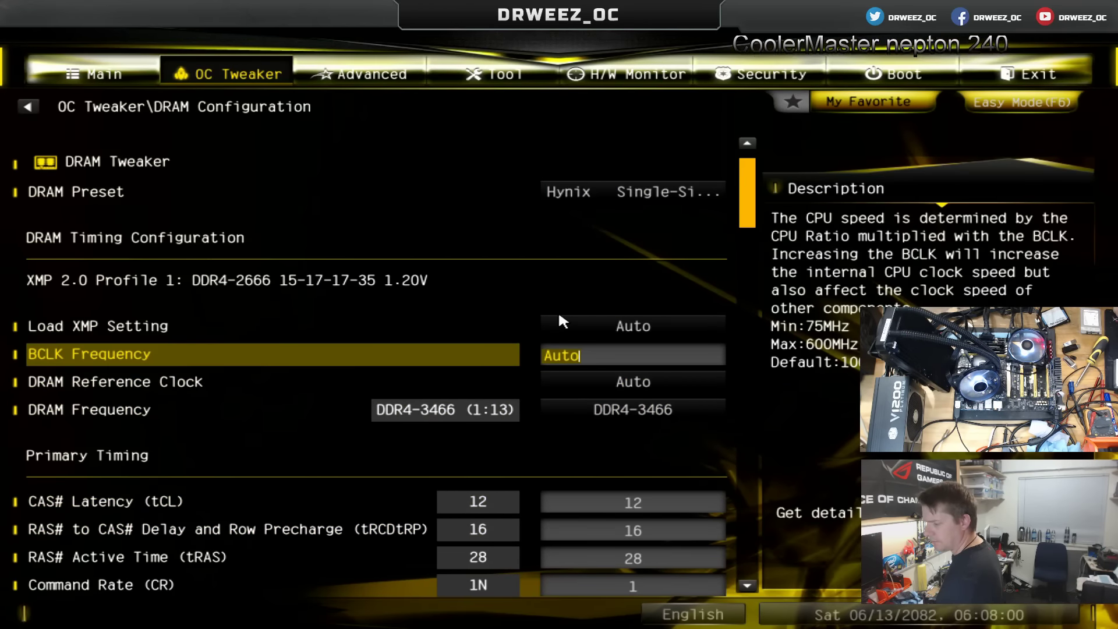
{"action": "key", "text": "Down"}
{"action": "key", "text": "Down"}
{"action": "key", "text": "Down"}
{"action": "key", "text": "Down"}
{"action": "key", "text": "Down"}
{"action": "key", "text": "Down"}
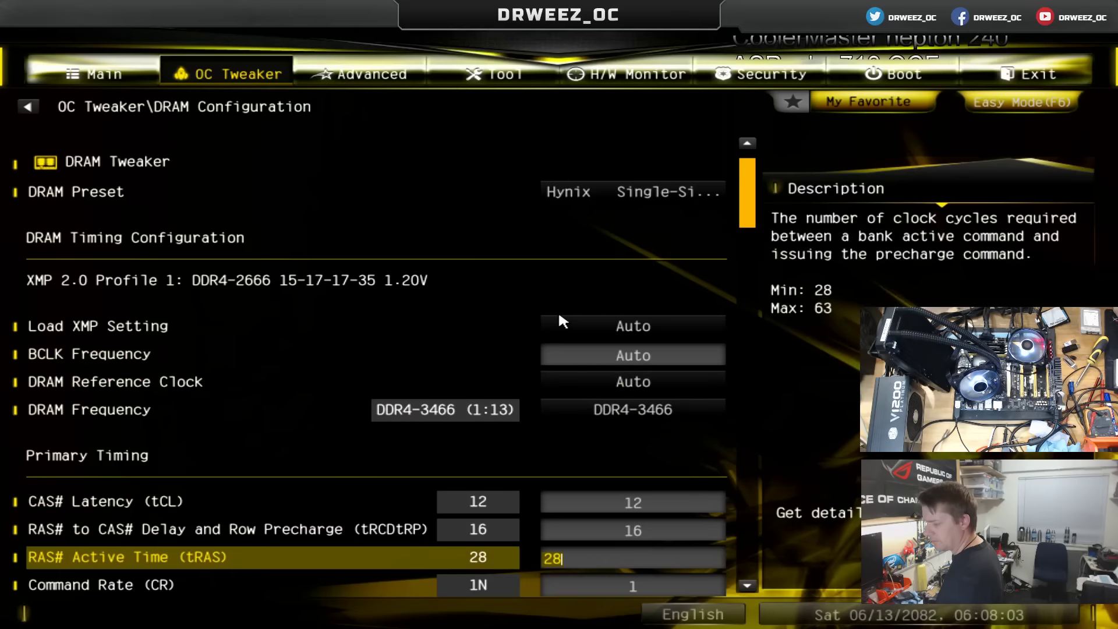
{"action": "key", "text": "Down"}
{"action": "key", "text": "Down"}
{"action": "key", "text": "Down"}
{"action": "key", "text": "Down"}
{"action": "key", "text": "Down"}
{"action": "key", "text": "Down"}
{"action": "key", "text": "Down"}
{"action": "key", "text": "Down"}
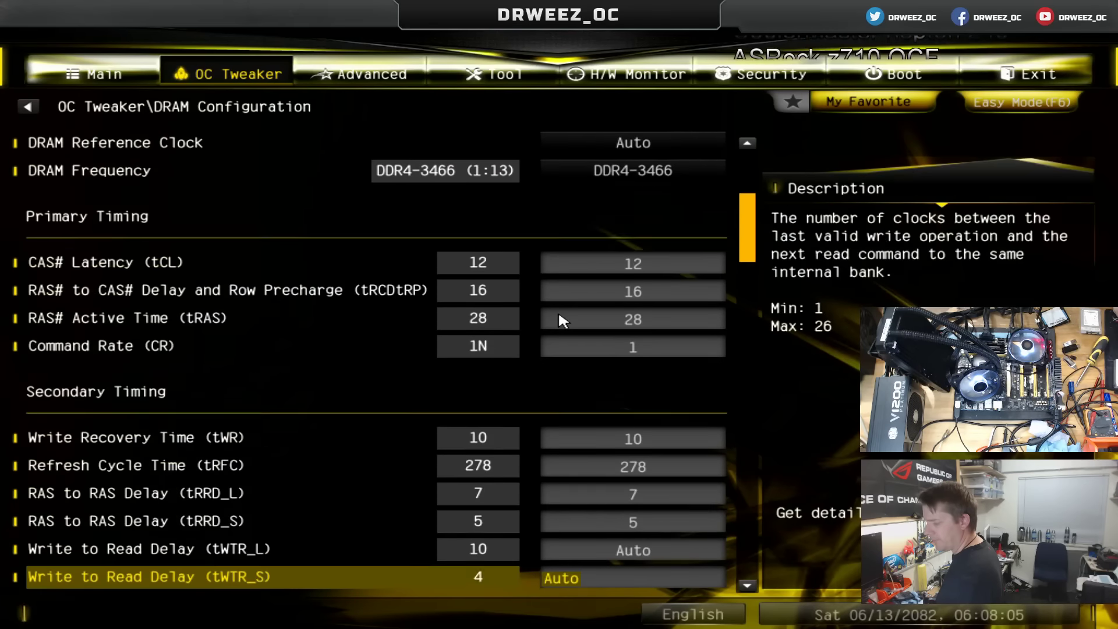
{"action": "key", "text": "Down"}
{"action": "key", "text": "Down"}
{"action": "key", "text": "Down"}
{"action": "key", "text": "Down"}
{"action": "key", "text": "Down"}
{"action": "key", "text": "Down"}
{"action": "key", "text": "Down"}
{"action": "key", "text": "Down"}
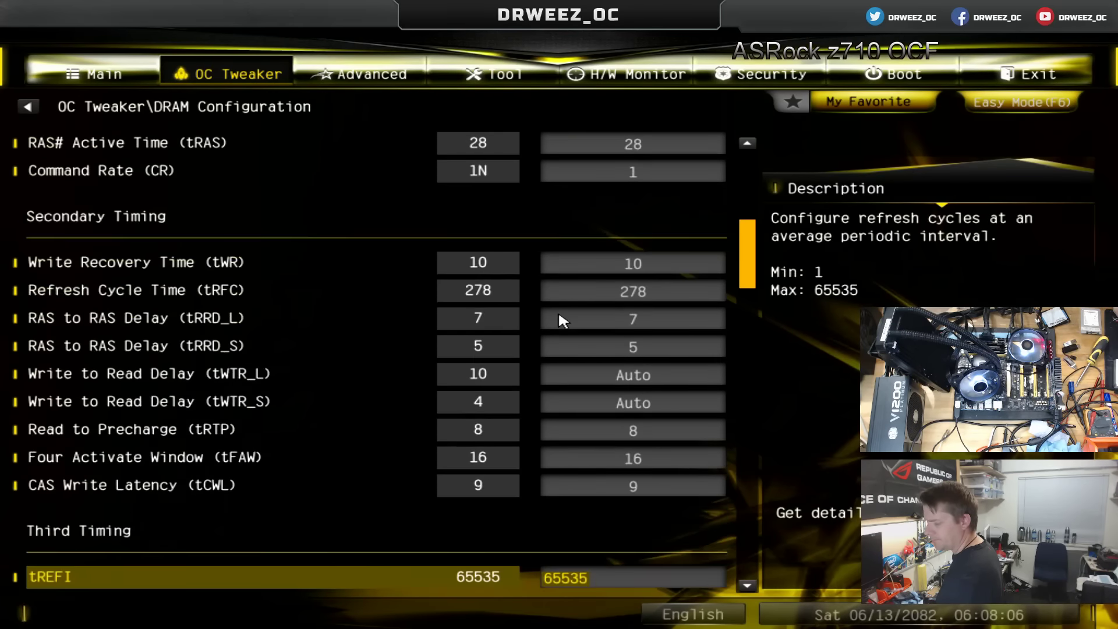
- Set the CPU Vcore fixed voltage to 1.450 V in Voltage Configuration
{"action": "key", "text": "Escape"}
{"action": "key", "text": "Down"}
{"action": "key", "text": "Return"}
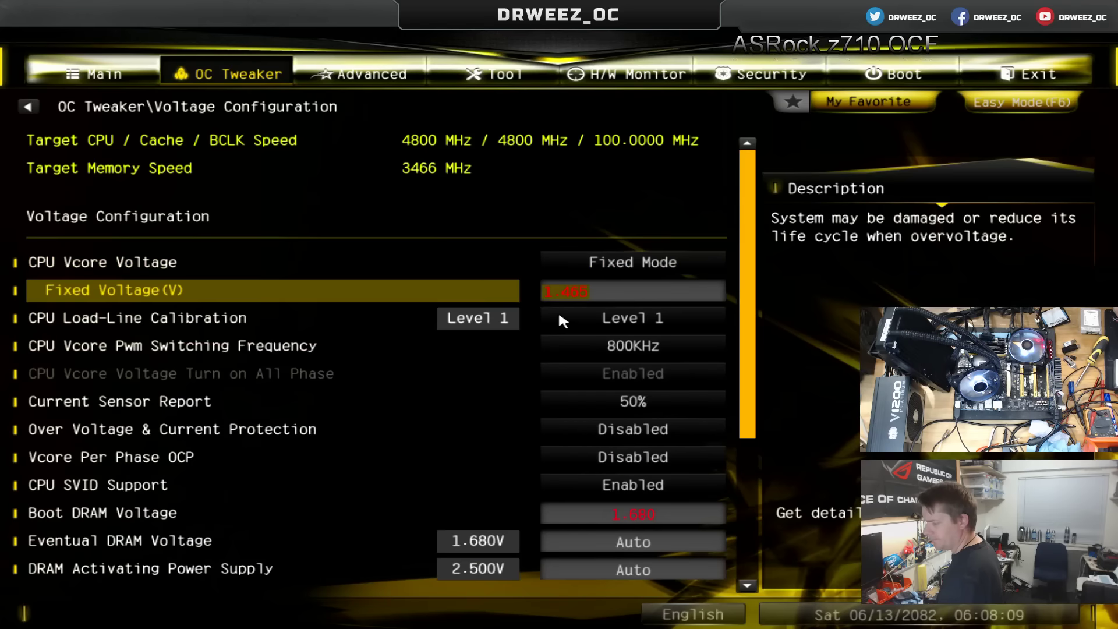
{"action": "key", "text": "Down"}
{"action": "key", "text": "Down"}
{"action": "key", "text": "Down"}
{"action": "key", "text": "Down"}
{"action": "key", "text": "Down"}
{"action": "key", "text": "Down"}
{"action": "key", "text": "Down"}
{"action": "key", "text": "Down"}
{"action": "key", "text": "Up"}
{"action": "key", "text": "Up"}
{"action": "key", "text": "Up"}
{"action": "key", "text": "Up"}
{"action": "key", "text": "Up"}
{"action": "key", "text": "Up"}
{"action": "key", "text": "Up"}
{"action": "key", "text": "Up"}
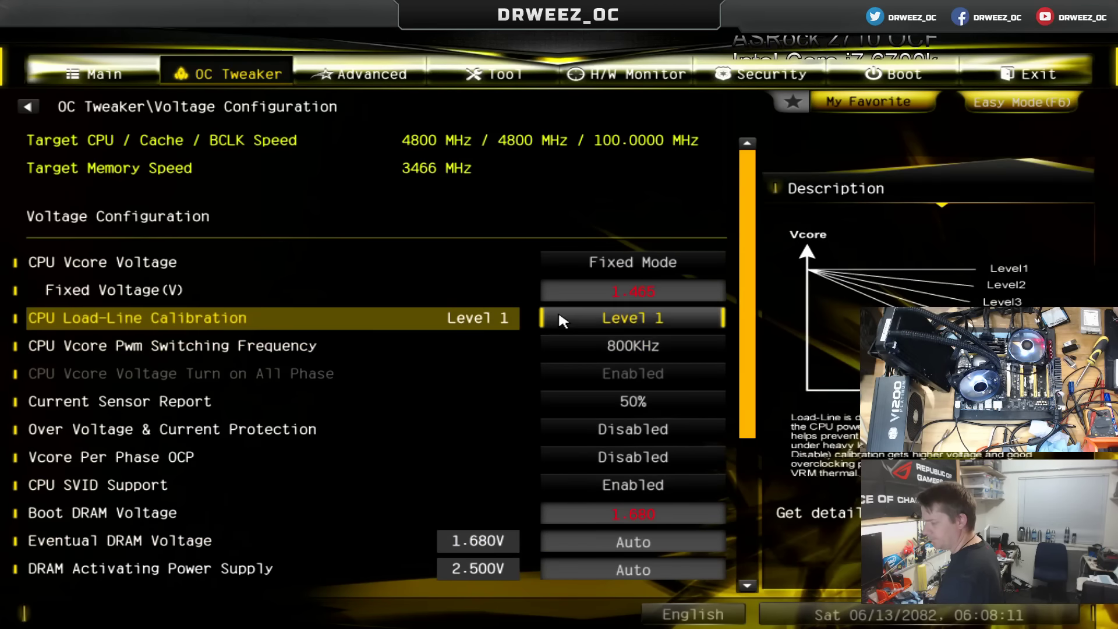
{"action": "type", "text": "1."}
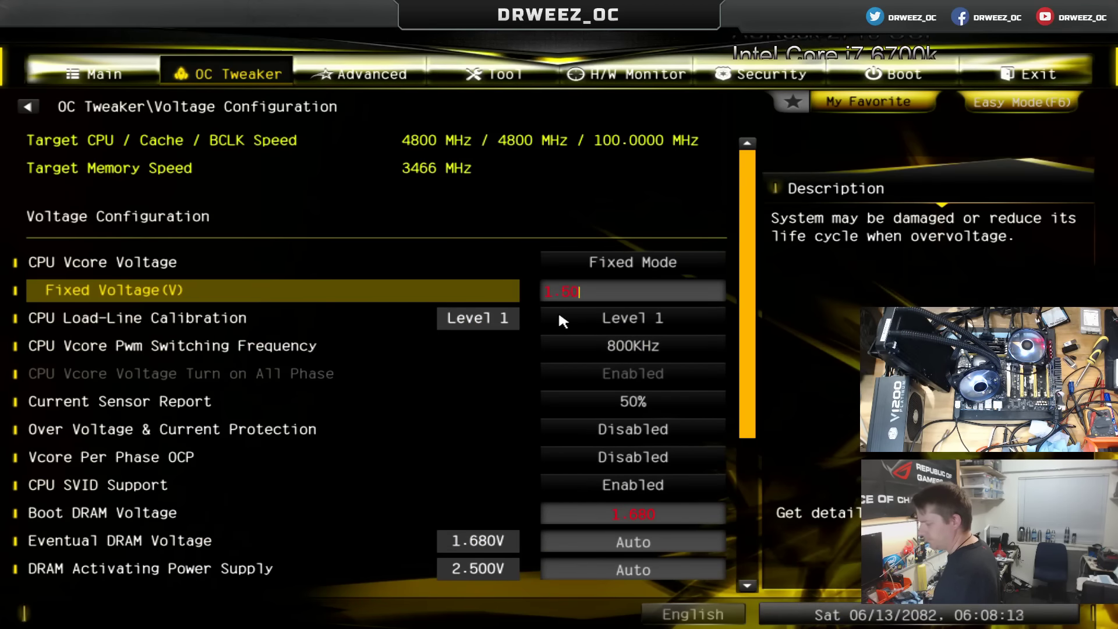
{"action": "type", "text": "450"}
{"action": "key", "text": "Return"}
- Look through the remaining voltage settings and set the VCCSA Voltage to 1.320 V
{"action": "key", "text": "Down"}
{"action": "key", "text": "Down"}
{"action": "key", "text": "Down"}
{"action": "key", "text": "Down"}
{"action": "key", "text": "Down"}
{"action": "key", "text": "Down"}
{"action": "key", "text": "Down"}
{"action": "key", "text": "Down"}
{"action": "key", "text": "Down"}
{"action": "key", "text": "Down"}
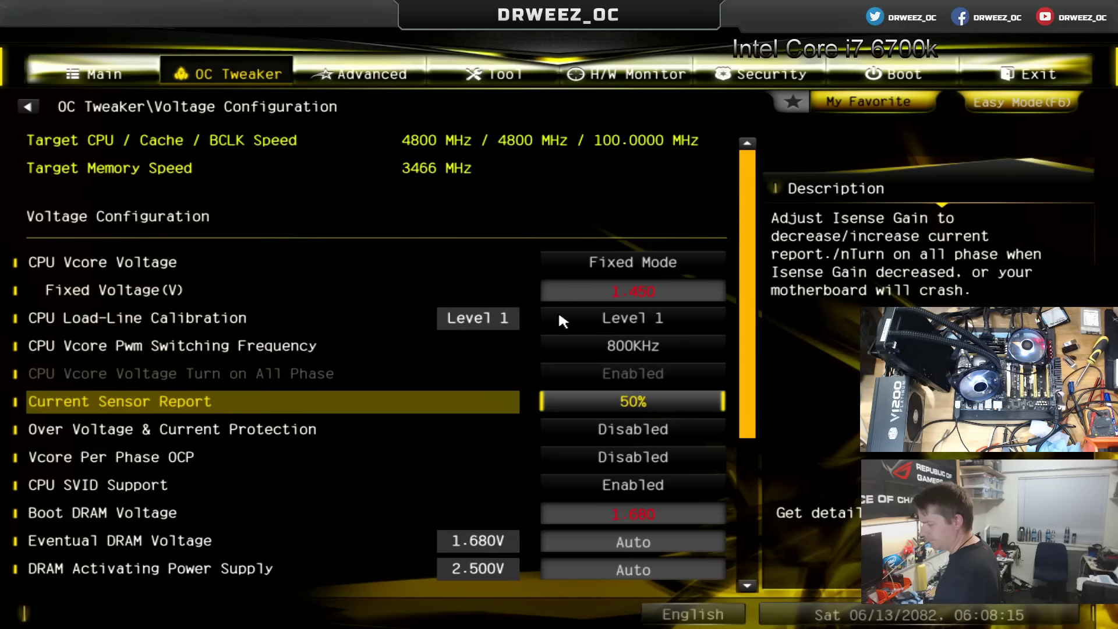
{"action": "key", "text": "Down"}
{"action": "key", "text": "Down"}
{"action": "key", "text": "Down"}
{"action": "key", "text": "Down"}
{"action": "key", "text": "Down"}
{"action": "key", "text": "Down"}
{"action": "key", "text": "Down"}
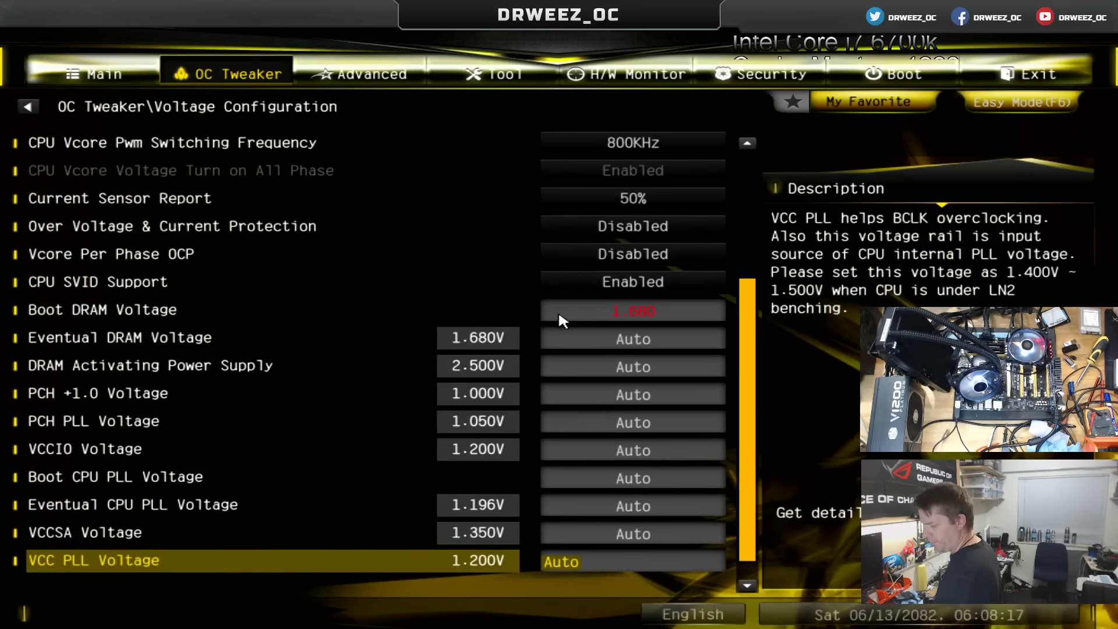
{"action": "key", "text": "Up"}
{"action": "key", "text": "Up"}
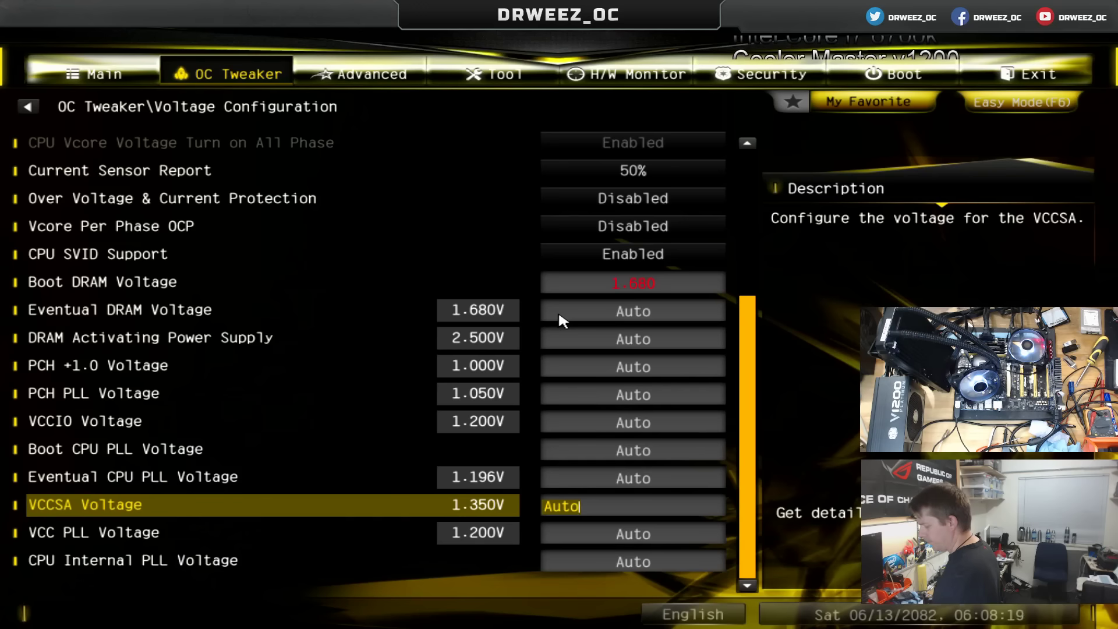
{"action": "type", "text": "1.320"}
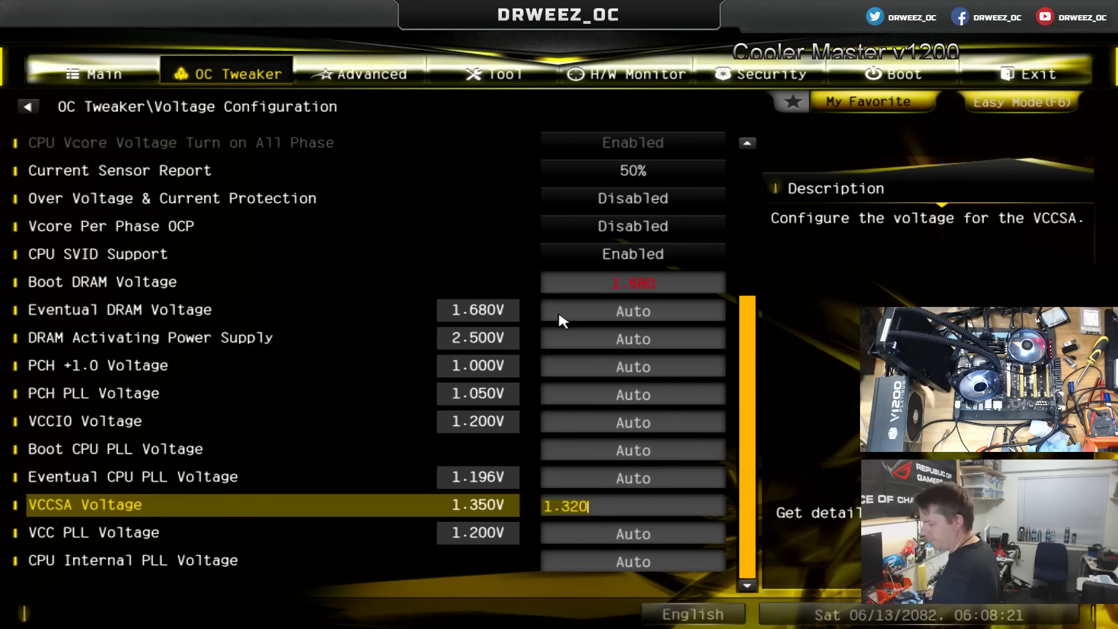
{"action": "key", "text": "Return"}
- Set the VCCSA Voltage to 1.250 V, then save the configuration changes and exit setup
{"action": "key", "text": "Up"}
{"action": "key", "text": "Down"}
{"action": "key", "text": "Down"}
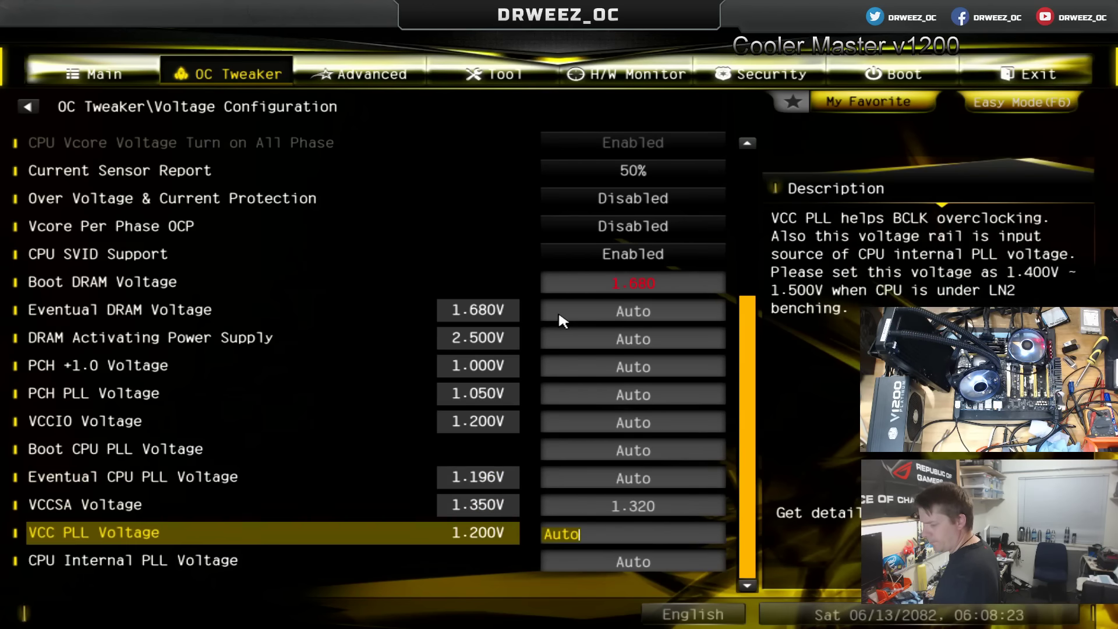
{"action": "key", "text": "Down"}
{"action": "key", "text": "Up"}
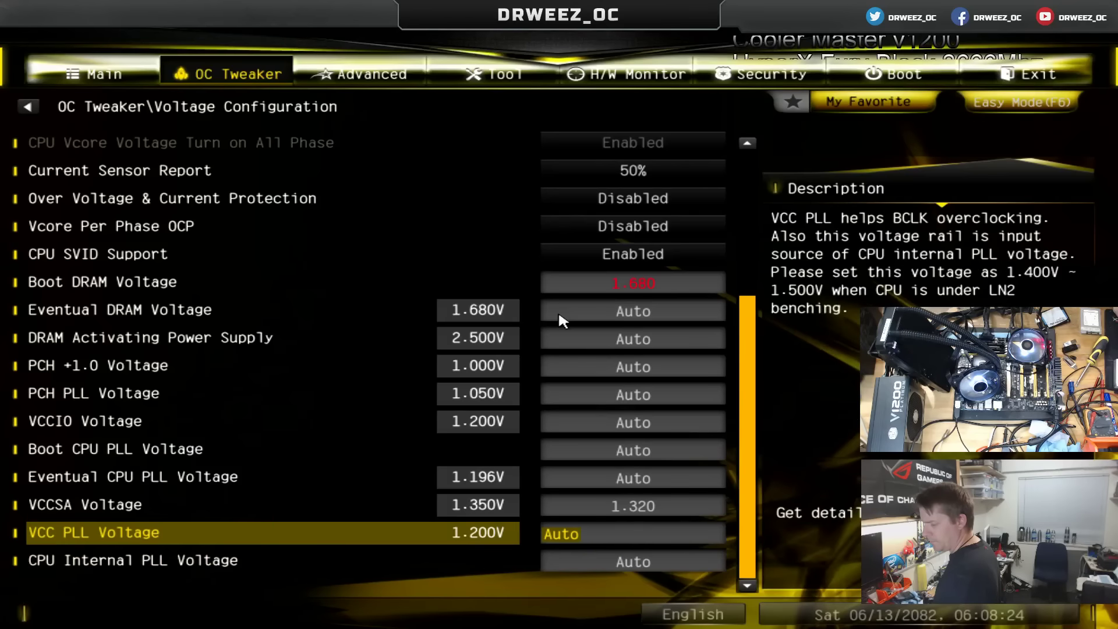
{"action": "key", "text": "Up"}
{"action": "type", "text": "1.25"}
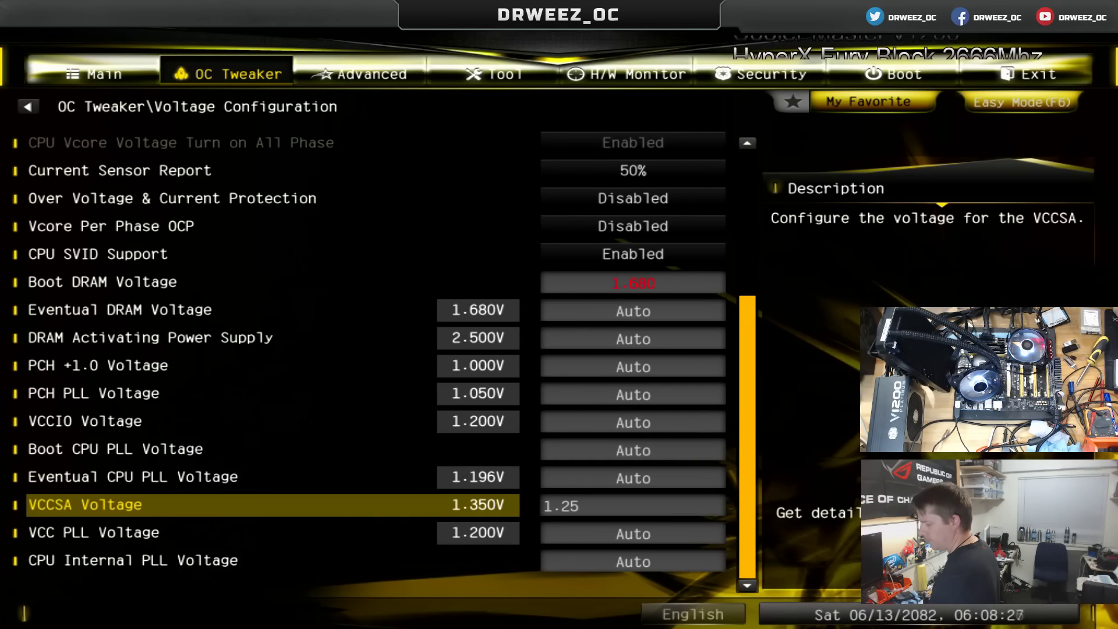
{"action": "type", "text": "0"}
{"action": "key", "text": "Return"}
{"action": "key", "text": "Up"}
{"action": "key", "text": "Down"}
{"action": "key", "text": "F10"}
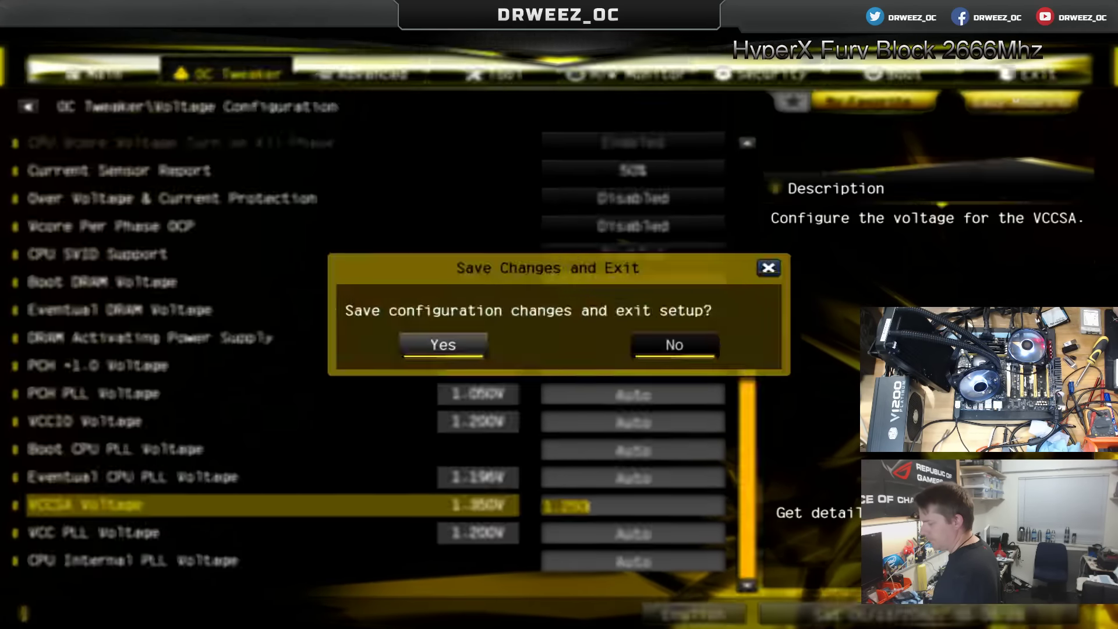
{"action": "key", "text": "Return"}
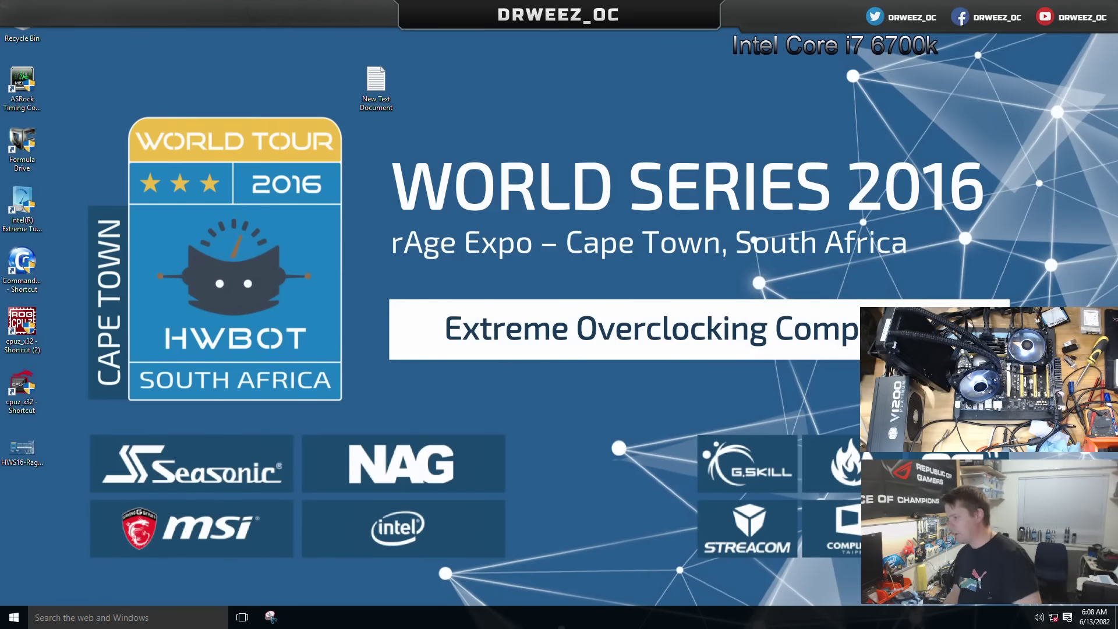
- Add the tip "6) change one thing at a time!!" directly below tip 5 in New Text Document and close it
{"action": "double_click", "coordinate": [375, 81]}
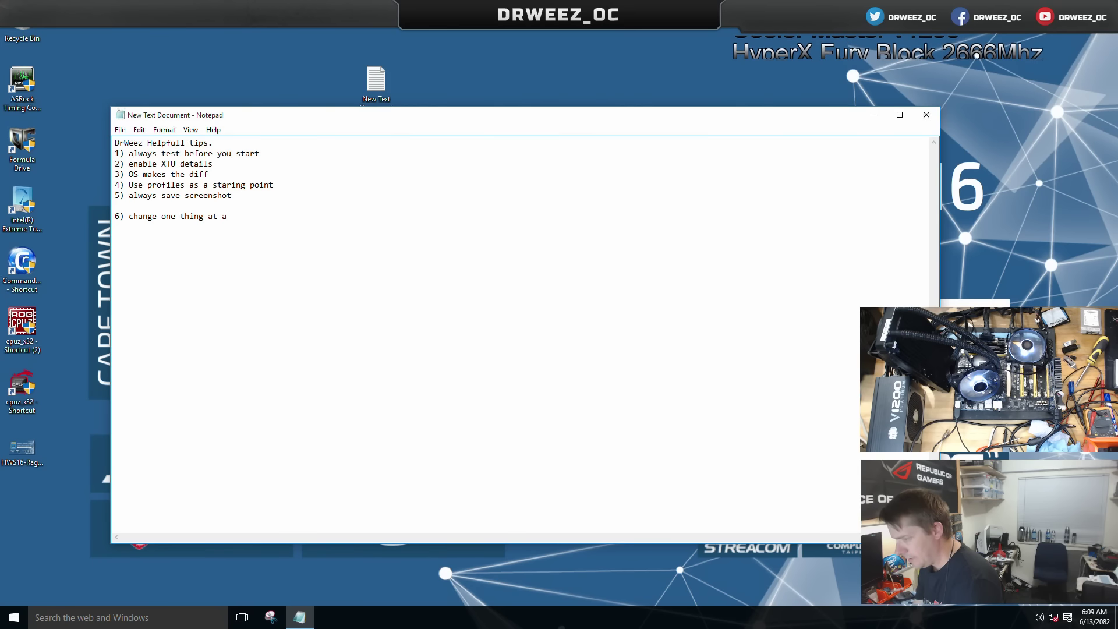
{"action": "type", "text": "time!!"}
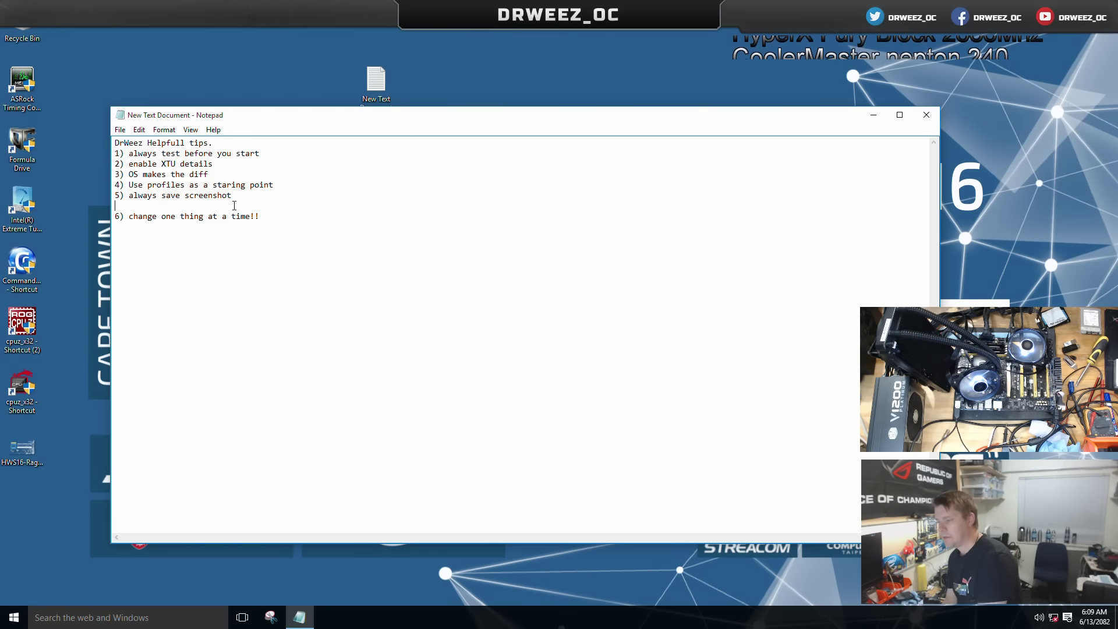
{"action": "key", "text": "BackSpace"}
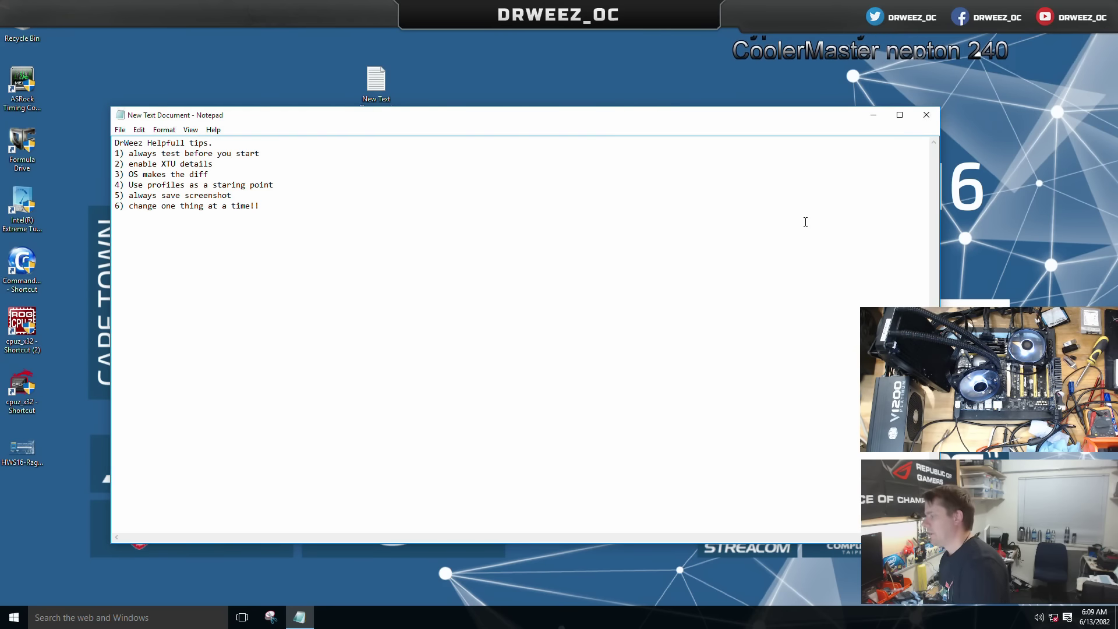
{"action": "left_click", "coordinate": [926, 115]}
{"action": "left_click", "coordinate": [531, 321]}
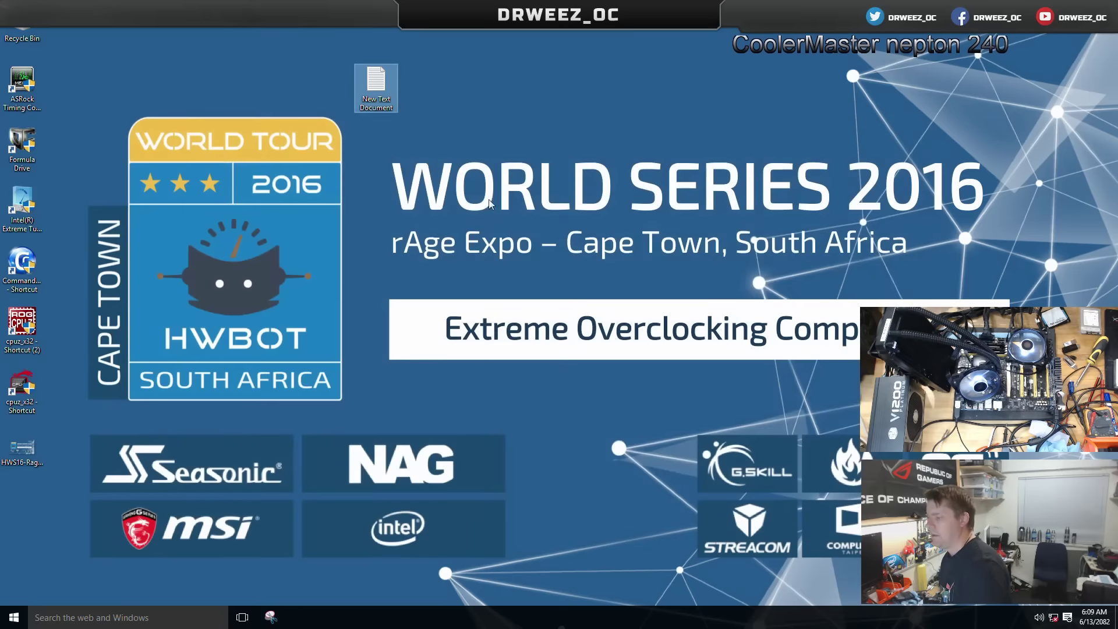
{"action": "left_click", "coordinate": [377, 413]}
- Launch Intel Extreme Tuning Utility, continue past its unexpected-exit notice, and run the benchmark
{"action": "double_click", "coordinate": [22, 208]}
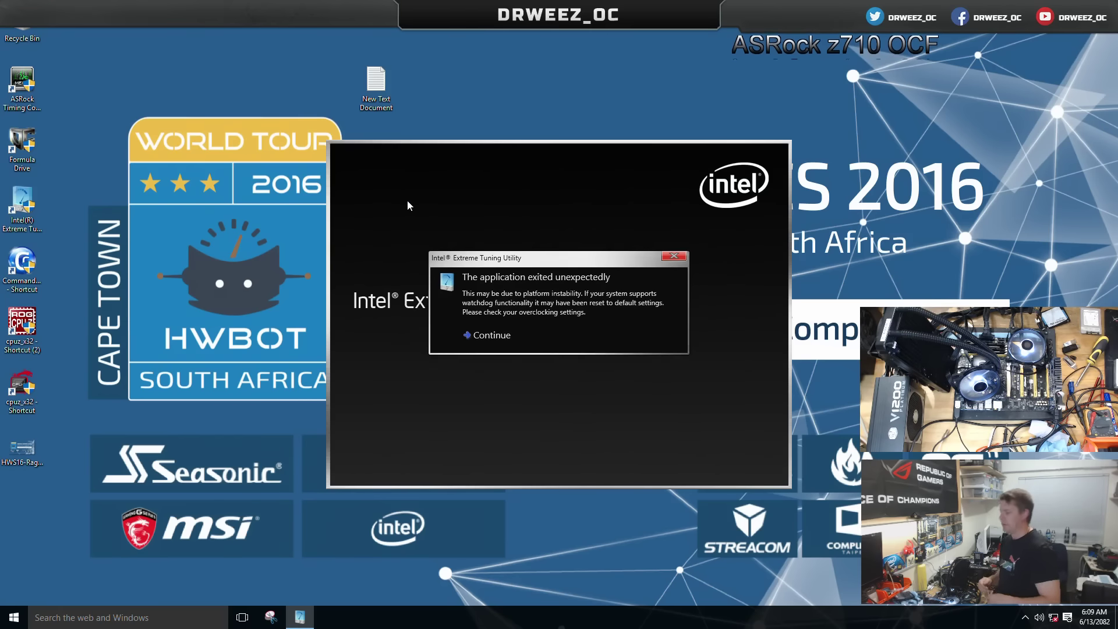
{"action": "left_click", "coordinate": [499, 335]}
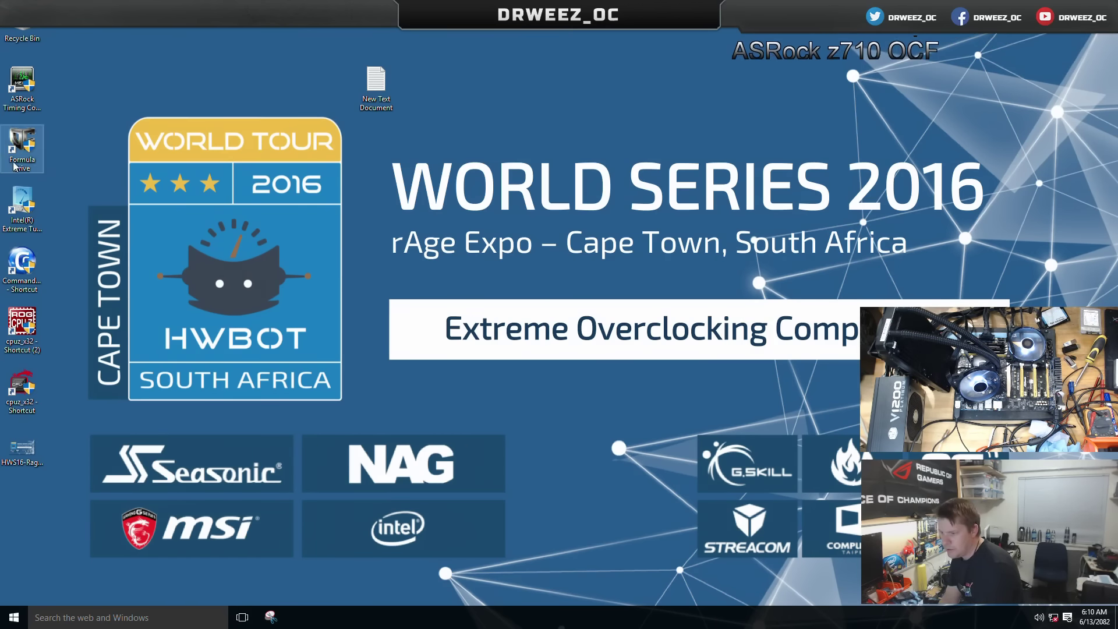
{"action": "double_click", "coordinate": [22, 206]}
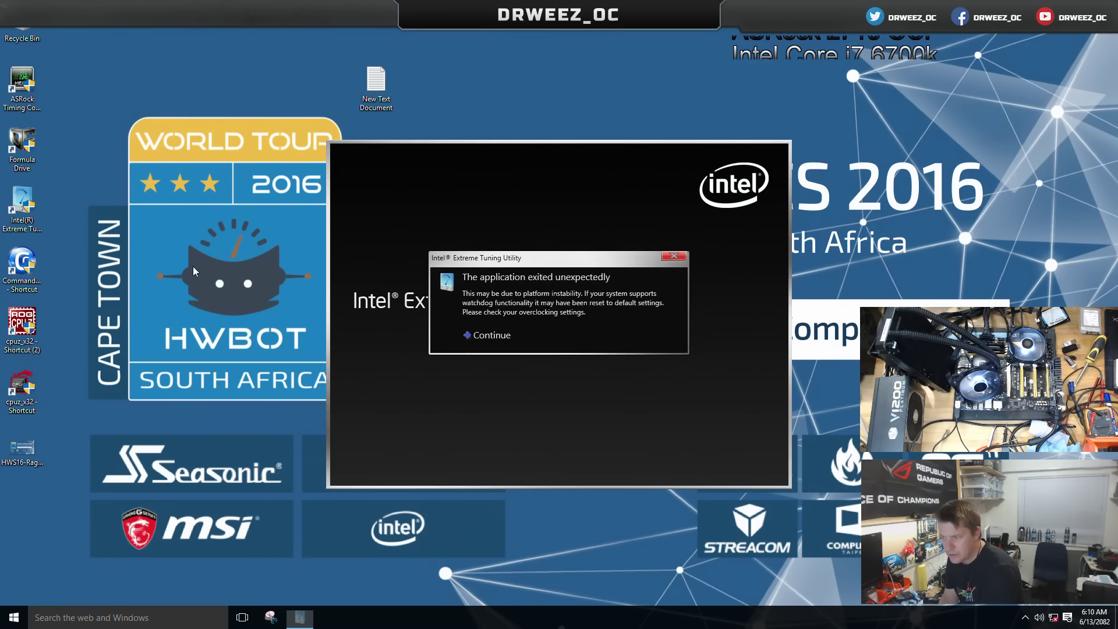
{"action": "left_click", "coordinate": [472, 333]}
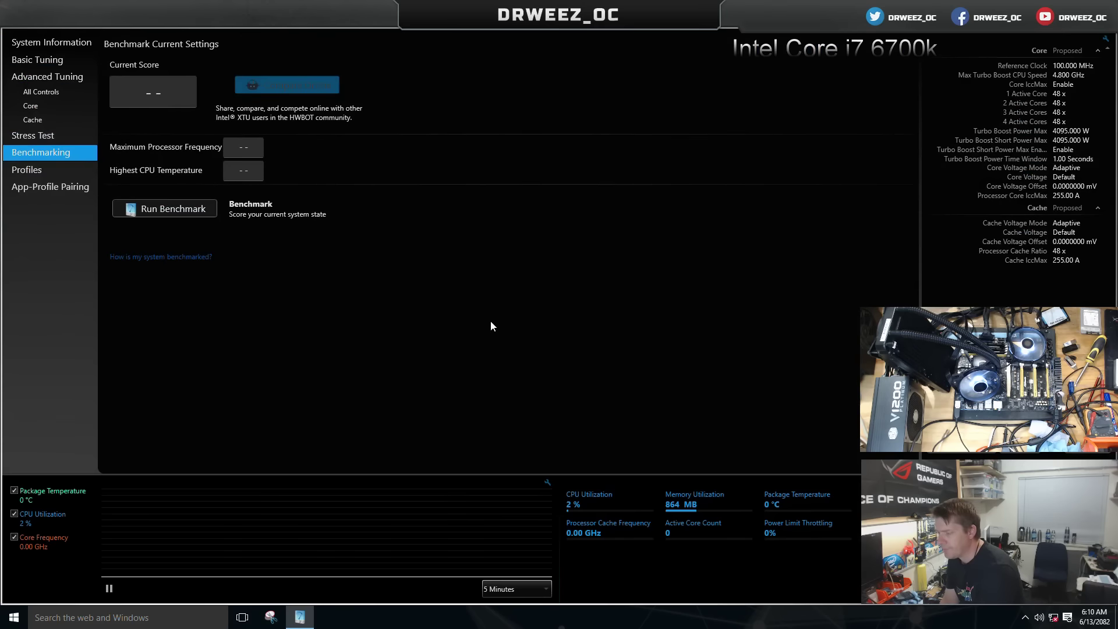
{"action": "left_click", "coordinate": [188, 207]}
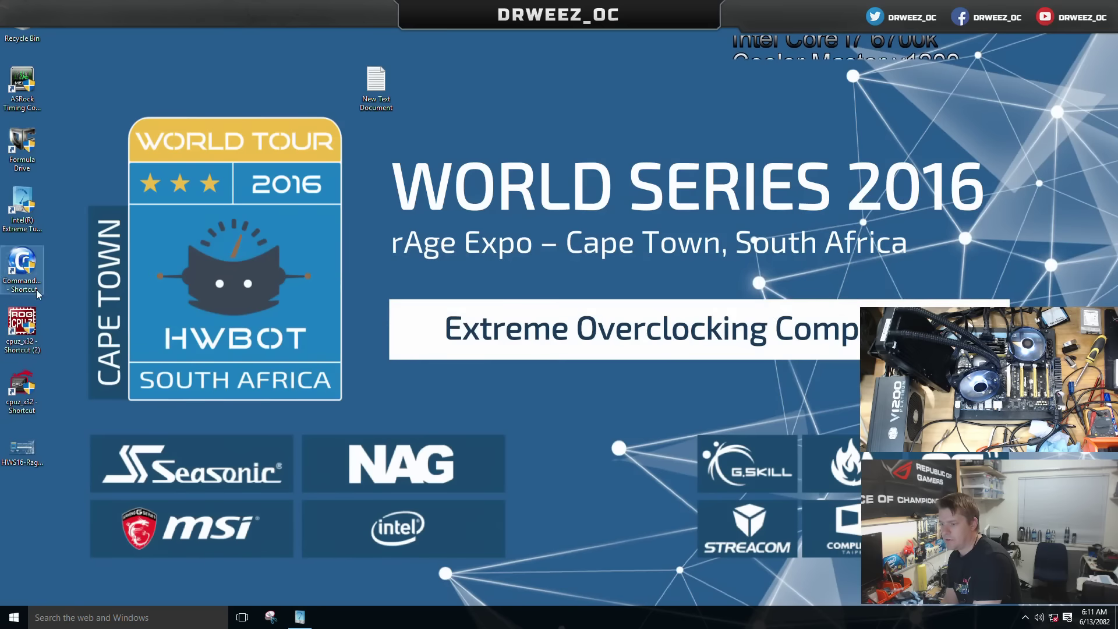
- Launch CPU-Z during the benchmark, check Extreme Tuning Utility's progress, and dismiss its lost-service notification
{"action": "double_click", "coordinate": [30, 325]}
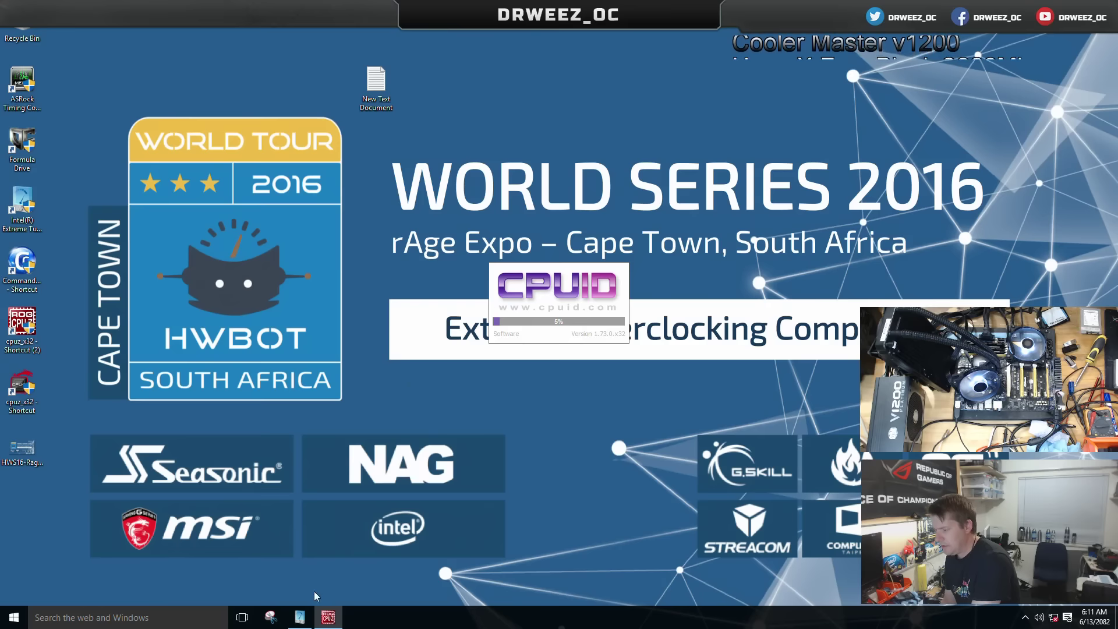
{"action": "left_click", "coordinate": [300, 616]}
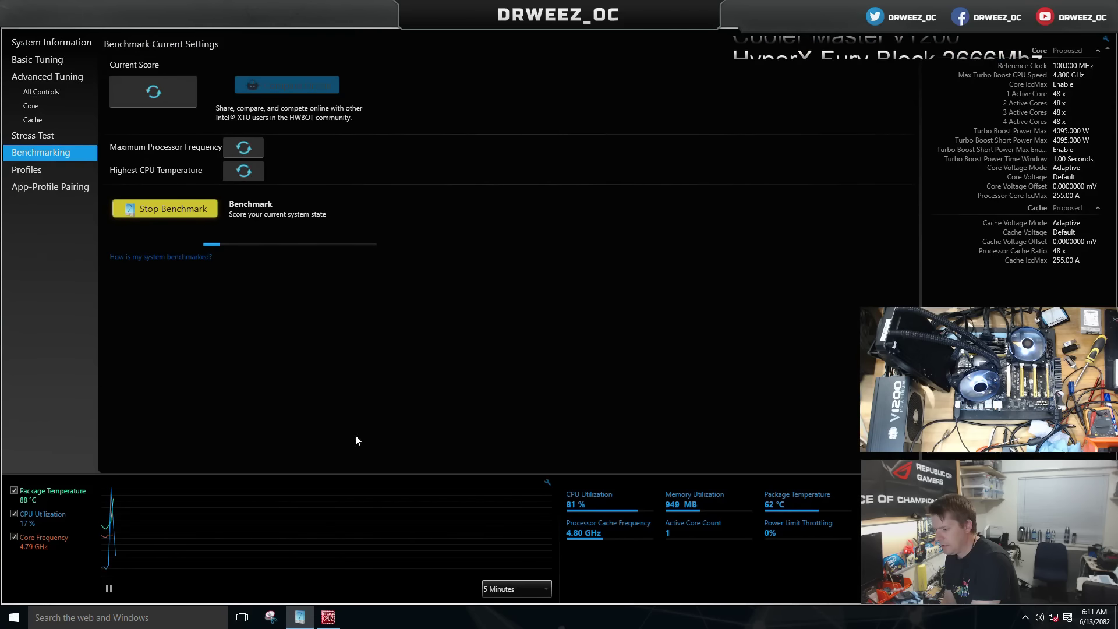
{"action": "left_click", "coordinate": [328, 623]}
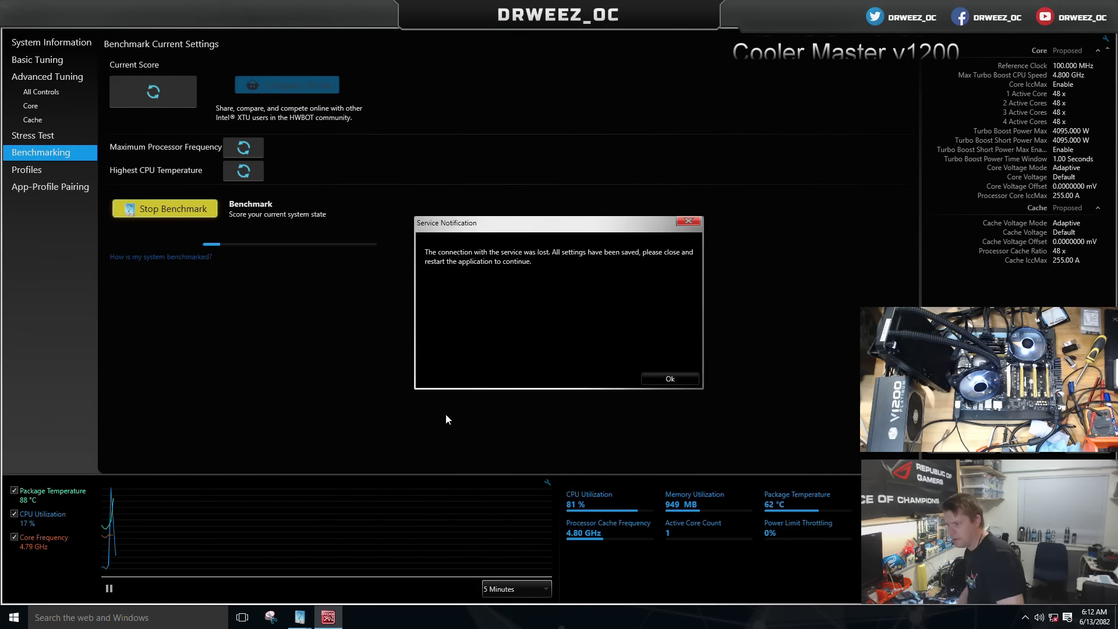
{"action": "left_click", "coordinate": [655, 377]}
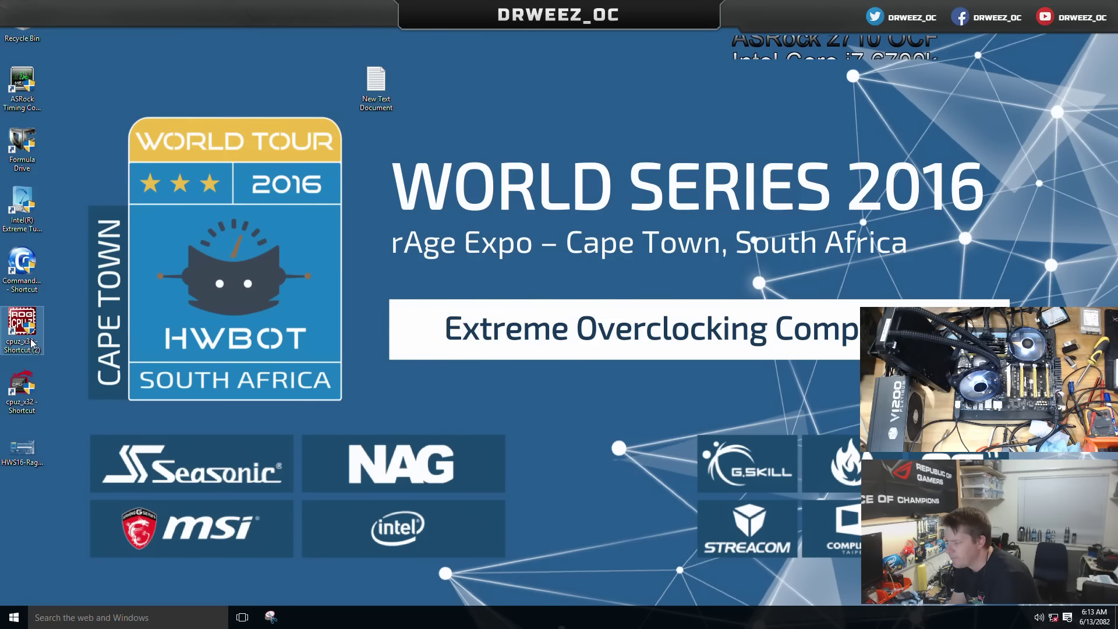
- Reopen CPU-Z and check the processor's core voltage and the memory timings
{"action": "double_click", "coordinate": [22, 323]}
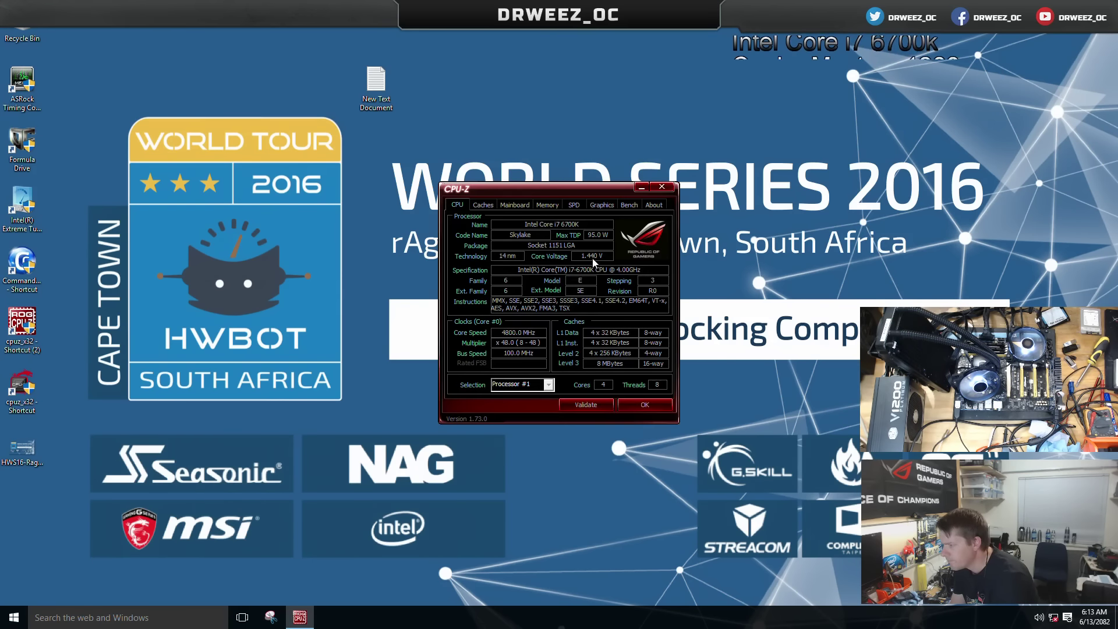
{"action": "left_click", "coordinate": [556, 206]}
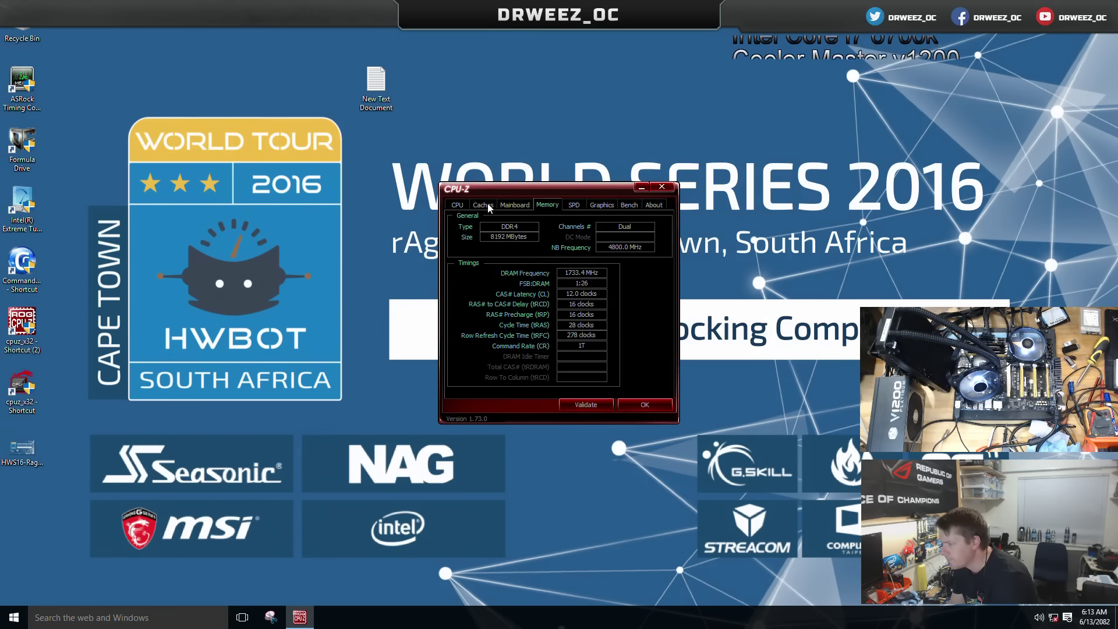
- Compare the processor's core speed and voltage with the memory frequency and timings in CPU-Z
{"action": "left_click", "coordinate": [457, 206]}
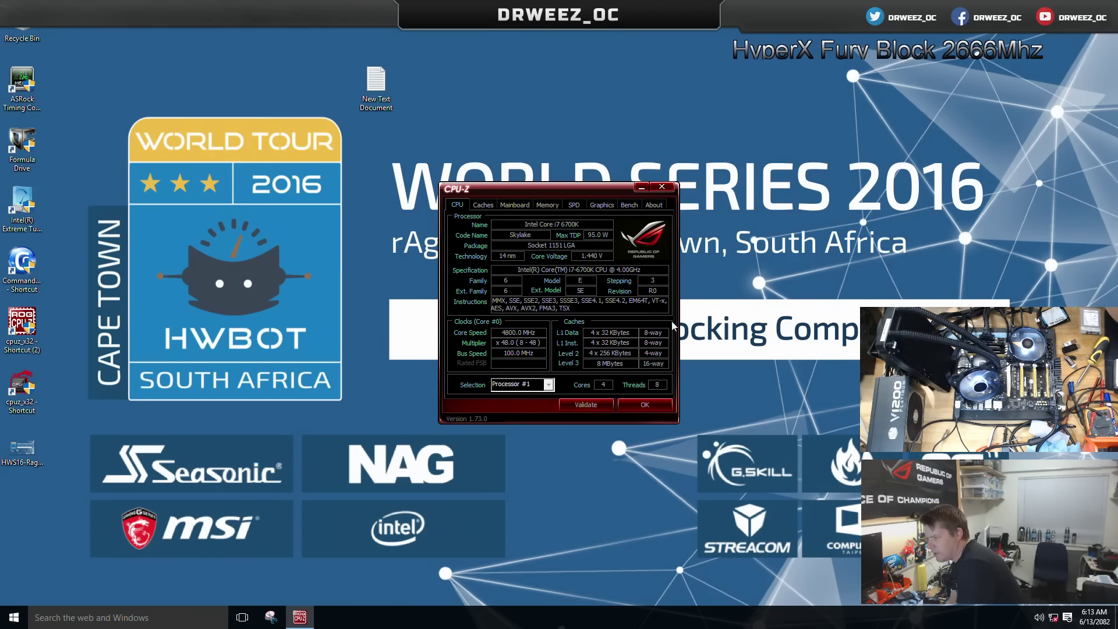
{"action": "left_click", "coordinate": [538, 207]}
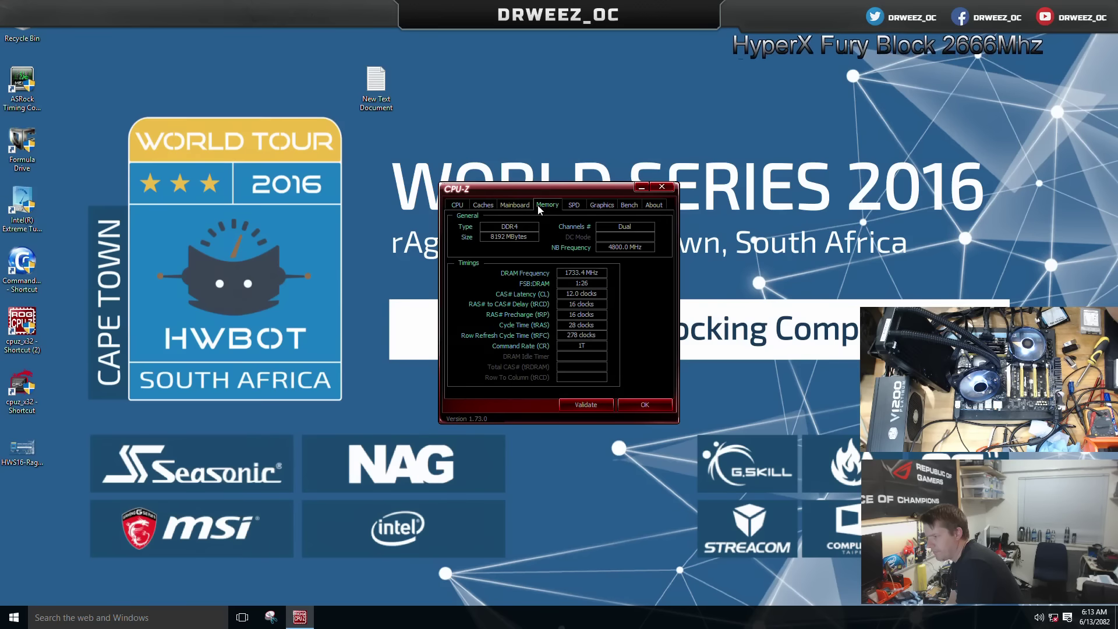
{"action": "left_click", "coordinate": [461, 205]}
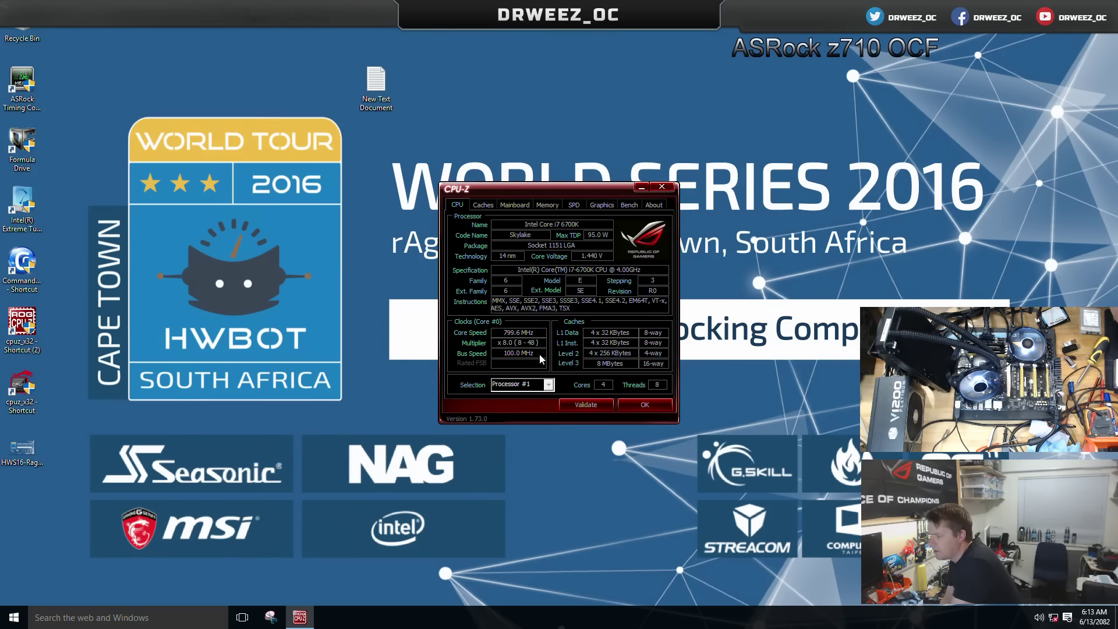
{"action": "left_click", "coordinate": [557, 207]}
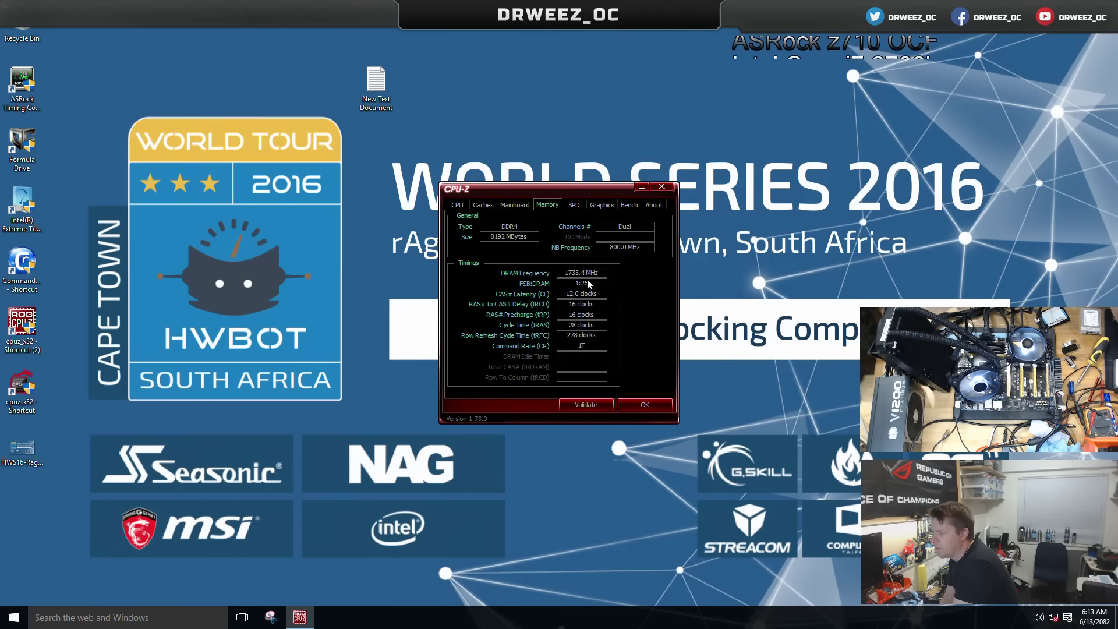
{"action": "left_click", "coordinate": [459, 206]}
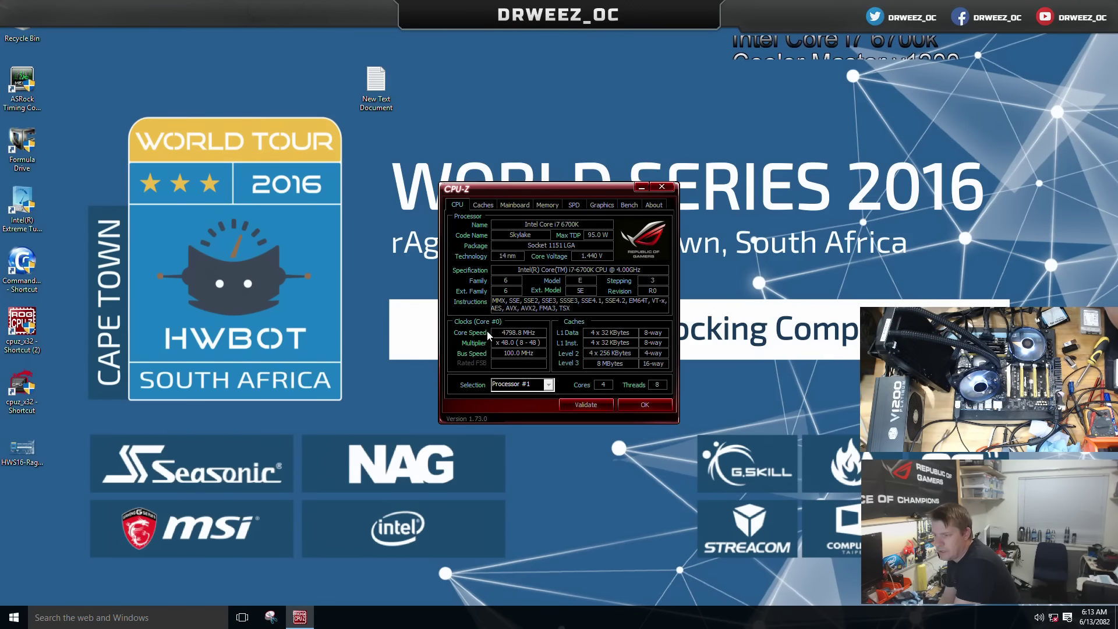
- Launch Intel Extreme Tuning Utility, continue past its startup notice, and run the benchmark at the current settings
{"action": "double_click", "coordinate": [40, 214]}
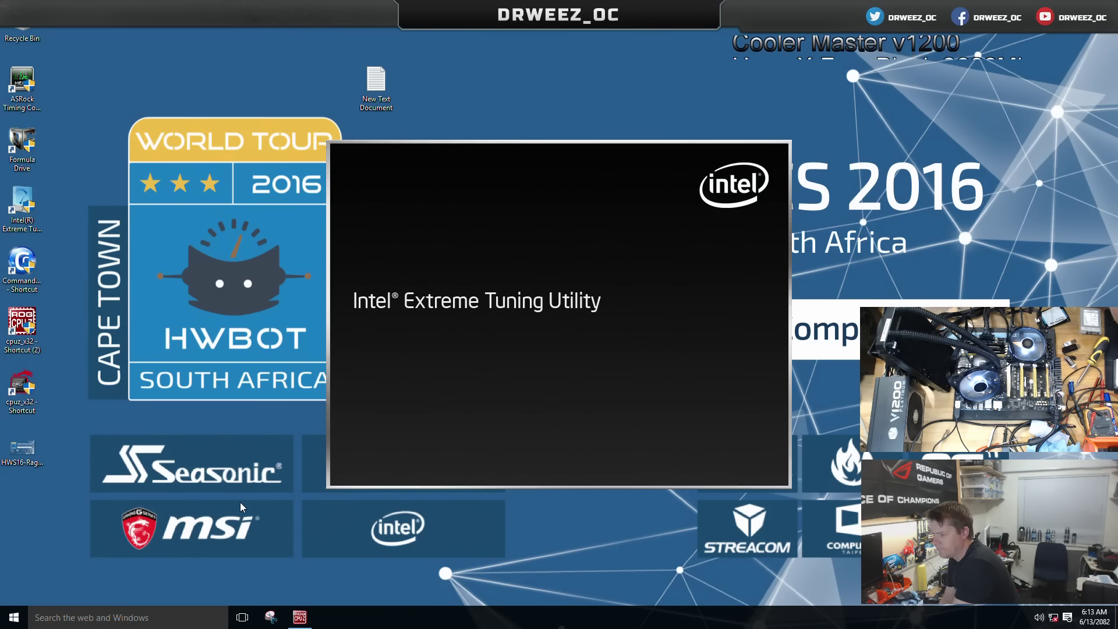
{"action": "left_click", "coordinate": [504, 337]}
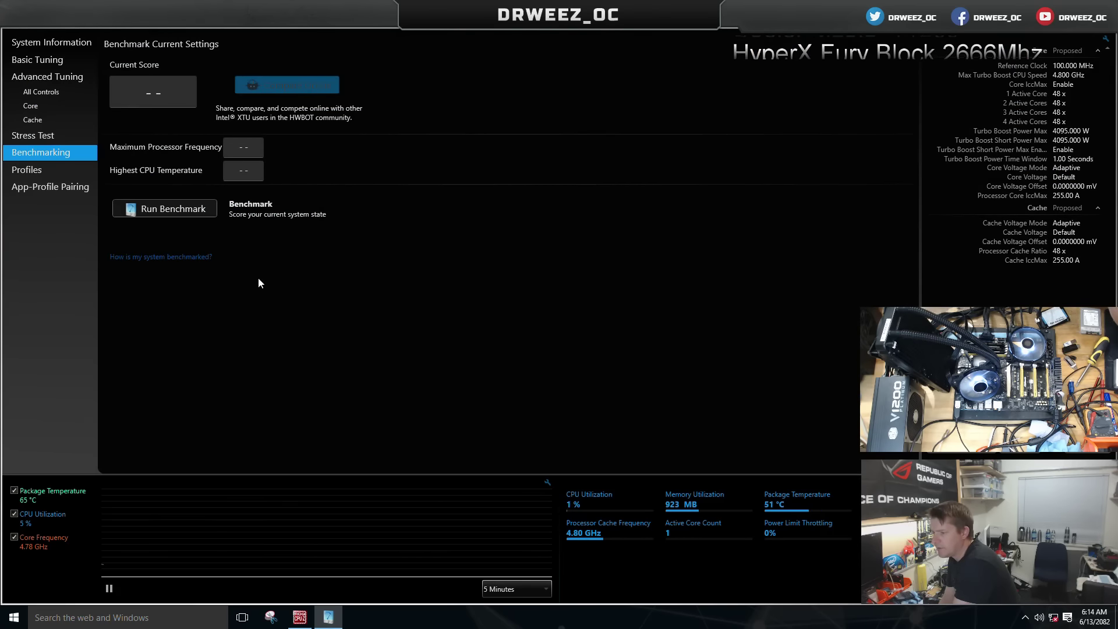
{"action": "left_click", "coordinate": [183, 208]}
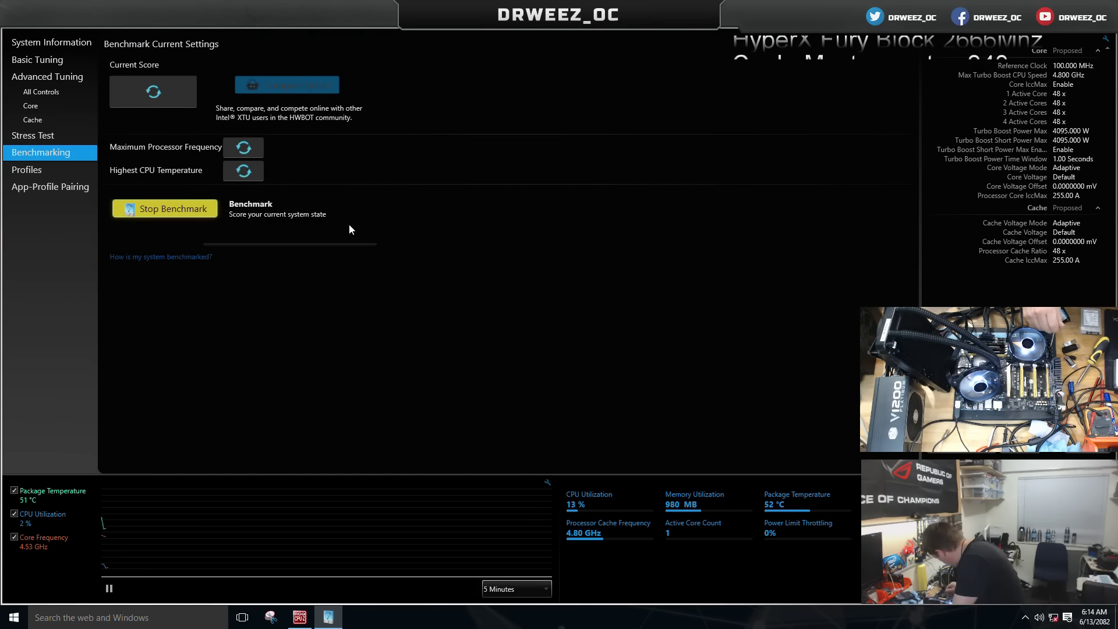
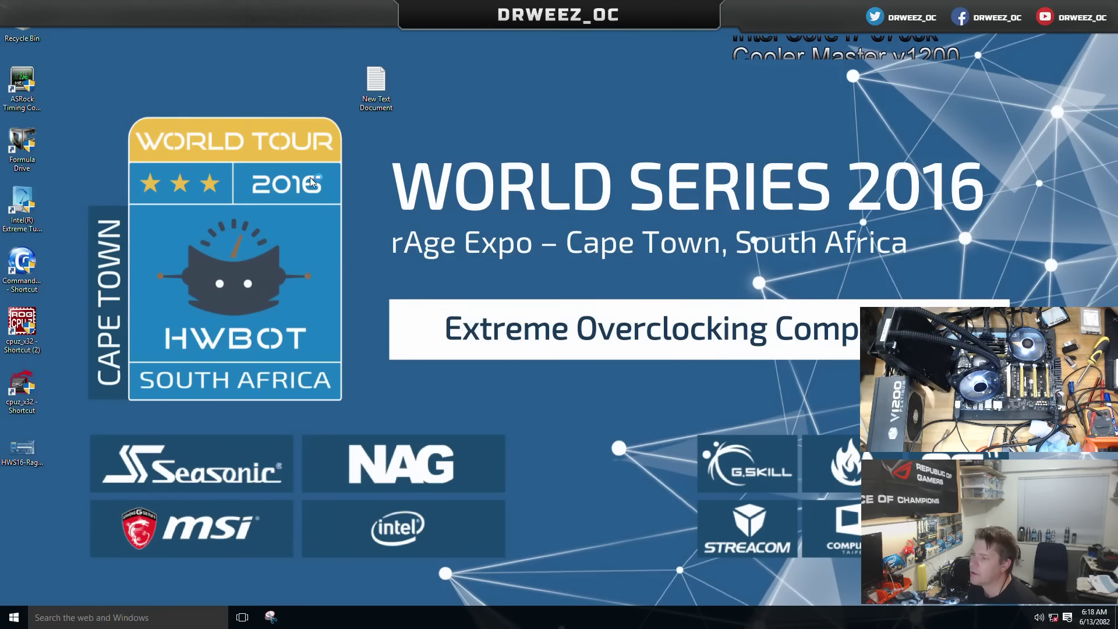
- Reopen Intel Extreme Tuning Utility after the restart, continue past the notice, and start a new benchmark with the 47x cache ratio
{"action": "left_click", "coordinate": [32, 210]}
{"action": "double_click", "coordinate": [32, 210]}
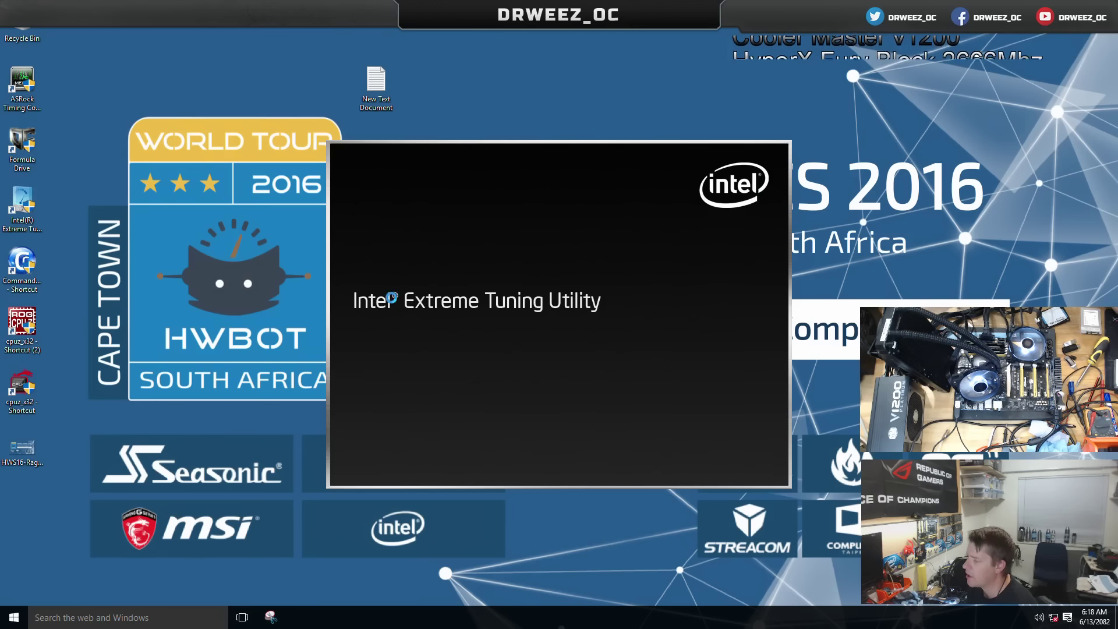
{"action": "left_click", "coordinate": [477, 336]}
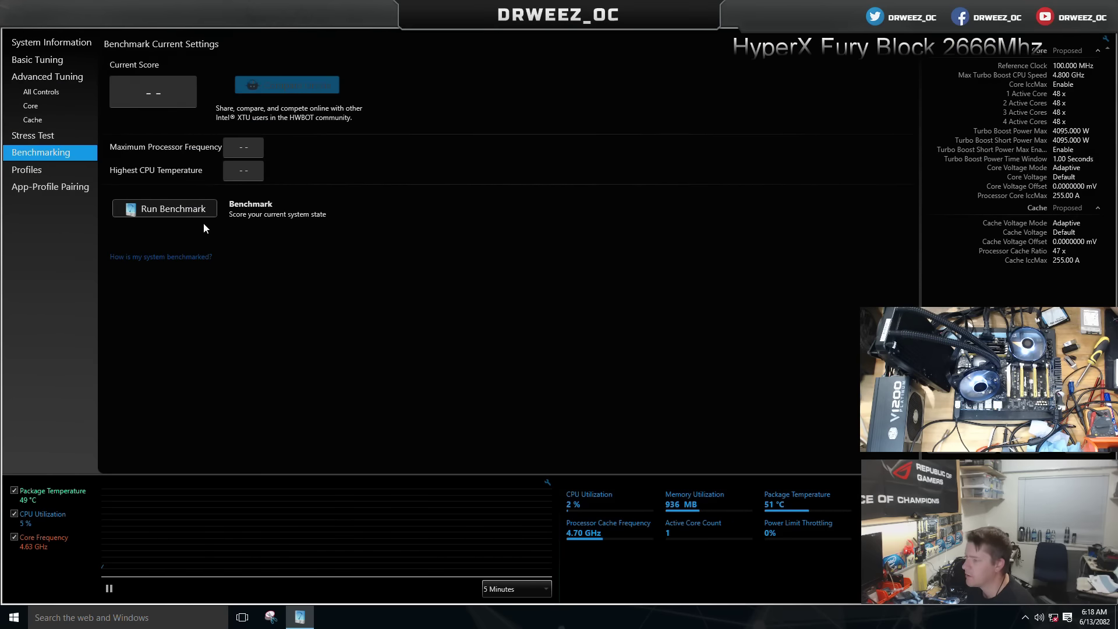
{"action": "left_click", "coordinate": [190, 215]}
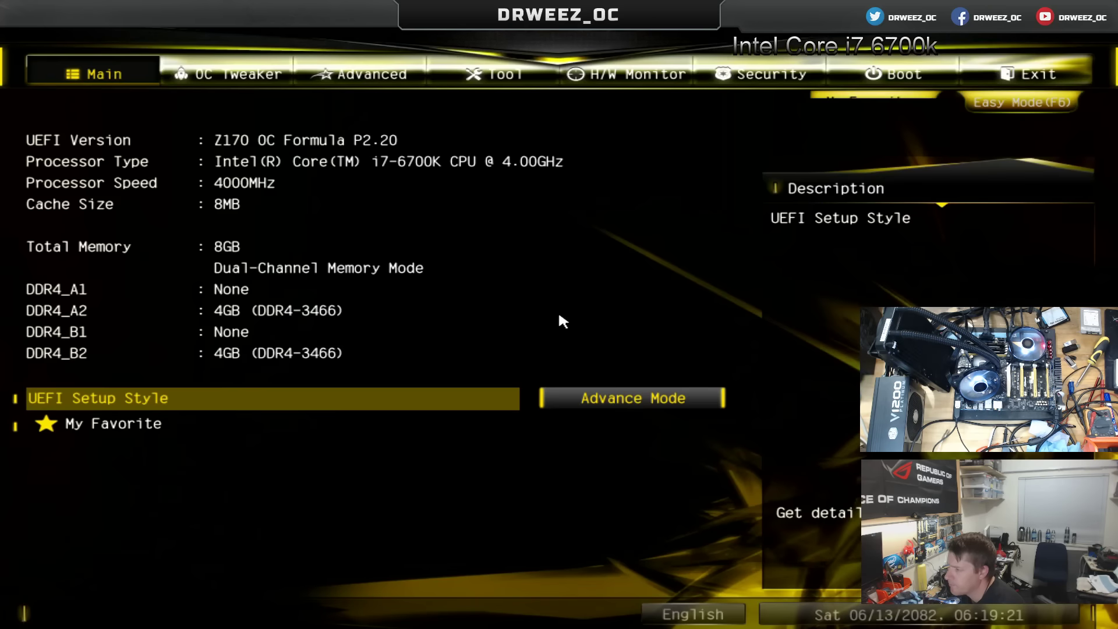
- Apply the DRAM preset "Hynix Single-Side A Die 4GBx2 Air Very Tight 3466 1.70V" in OC Tweaker's DRAM Configuration
{"action": "key", "text": "Right"}
{"action": "key", "text": "Right"}
{"action": "key", "text": "Down"}
{"action": "key", "text": "Down"}
{"action": "key", "text": "Down"}
{"action": "key", "text": "Left"}
{"action": "key", "text": "Down"}
{"action": "key", "text": "Down"}
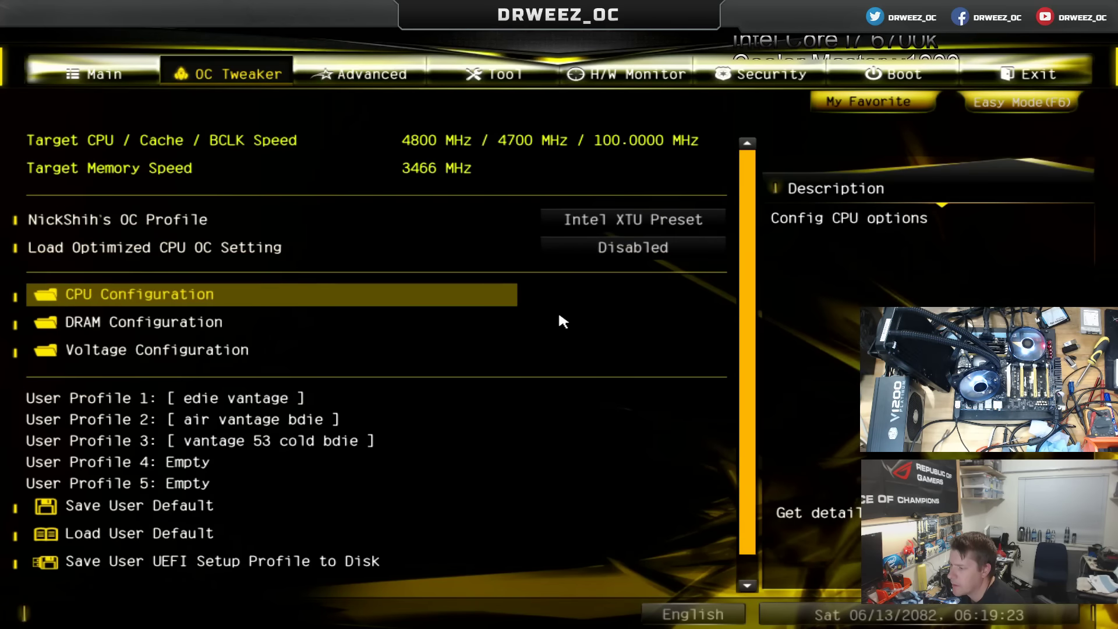
{"action": "key", "text": "Down"}
{"action": "key", "text": "Return"}
{"action": "key", "text": "Down"}
{"action": "key", "text": "Down"}
{"action": "key", "text": "Up"}
{"action": "key", "text": "Up"}
{"action": "key", "text": "Up"}
{"action": "key", "text": "Down"}
{"action": "key", "text": "Return"}
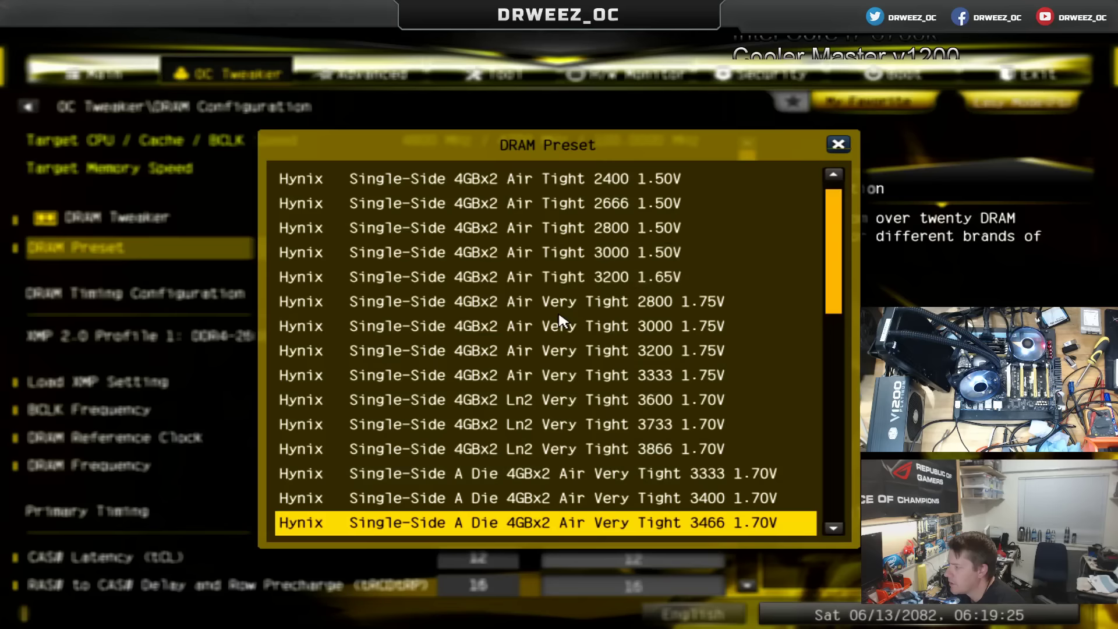
{"action": "key", "text": "Down"}
{"action": "key", "text": "Up"}
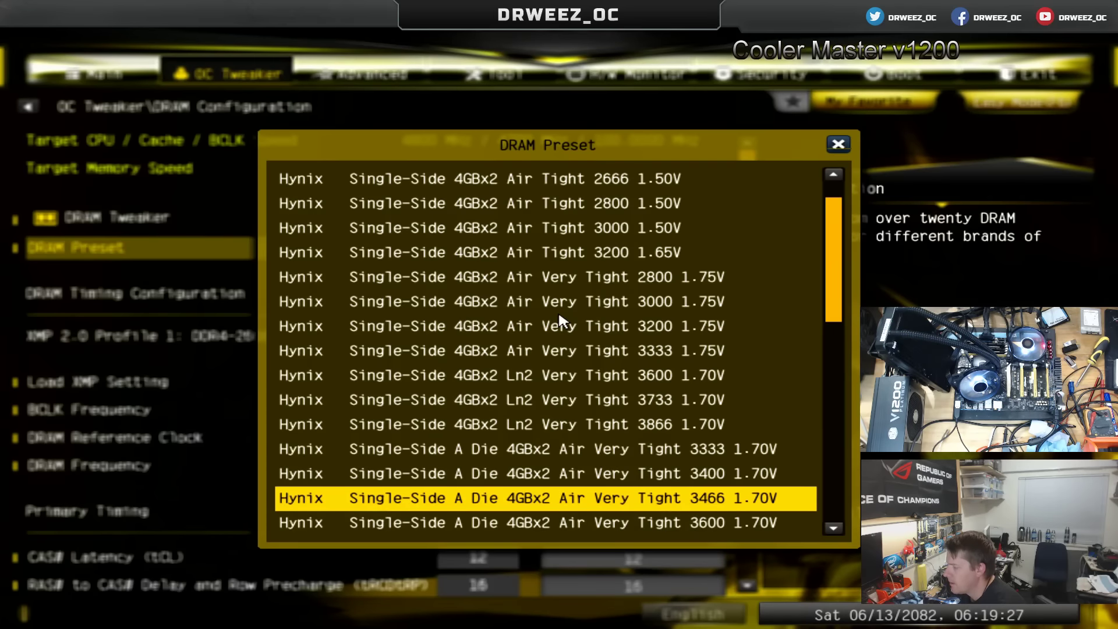
{"action": "key", "text": "Return"}
- Examine the DRAM frequency and the primary, secondary, third and fourth timings, and leave DRAM Configuration
{"action": "key", "text": "Down"}
{"action": "key", "text": "Down"}
{"action": "key", "text": "Down"}
{"action": "key", "text": "Down"}
{"action": "key", "text": "Down"}
{"action": "key", "text": "Down"}
{"action": "key", "text": "Down"}
{"action": "key", "text": "Down"}
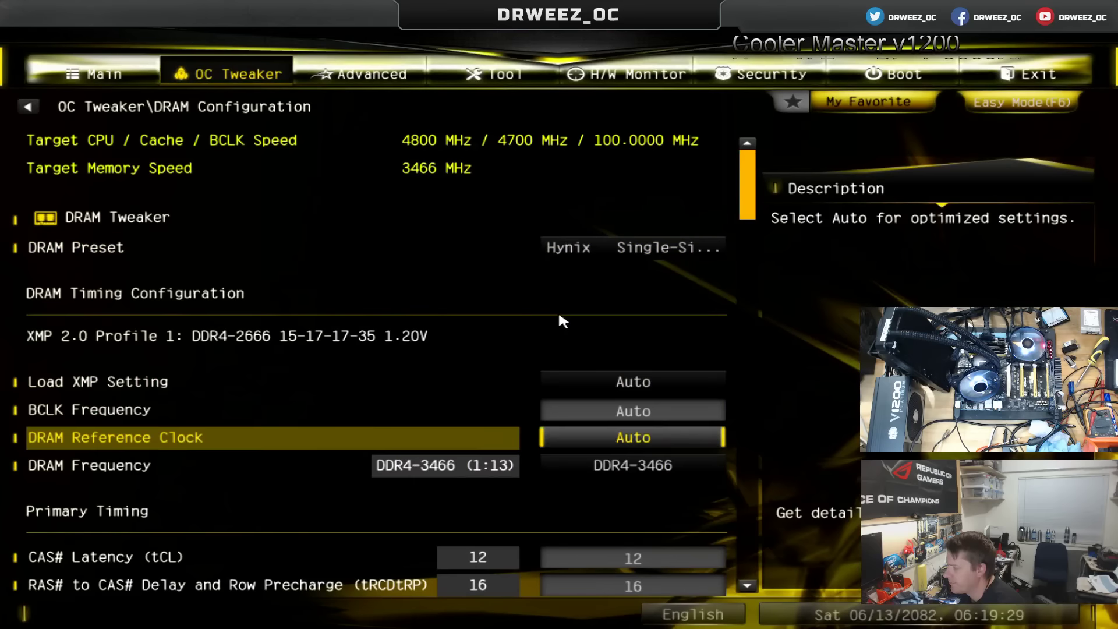
{"action": "type", "text": "1"}
{"action": "key", "text": "Down"}
{"action": "key", "text": "Down"}
{"action": "key", "text": "Down"}
{"action": "key", "text": "Down"}
{"action": "key", "text": "Down"}
{"action": "key", "text": "Down"}
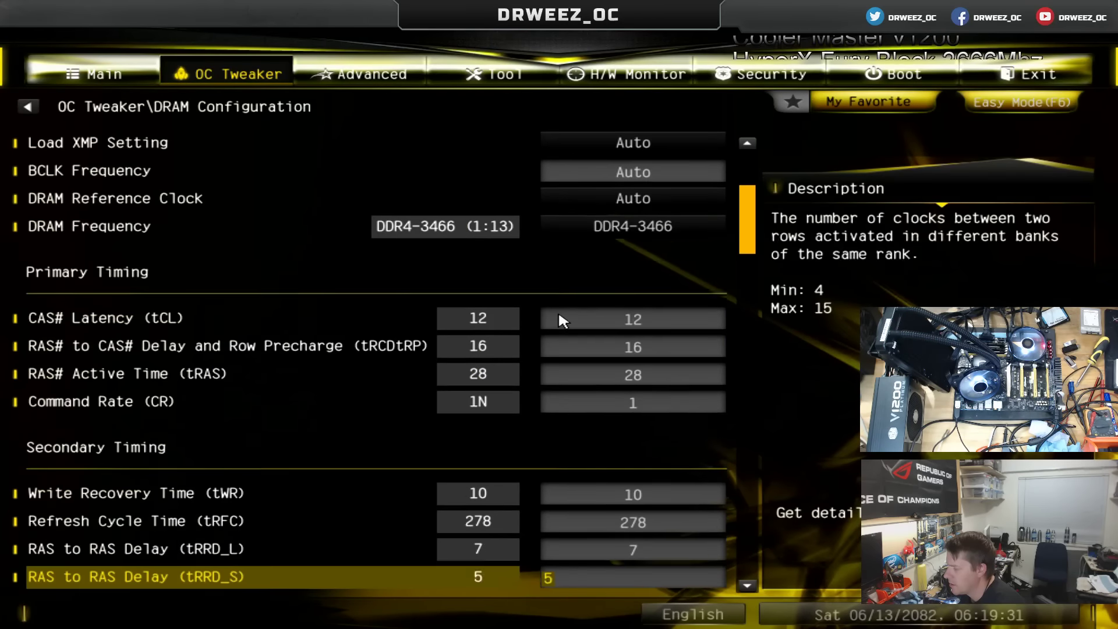
{"action": "key", "text": "Up"}
{"action": "key", "text": "Up"}
{"action": "key", "text": "Up"}
{"action": "key", "text": "Down"}
{"action": "key", "text": "Down"}
{"action": "key", "text": "Down"}
{"action": "key", "text": "Down"}
{"action": "key", "text": "Down"}
{"action": "key", "text": "Down"}
{"action": "key", "text": "Down"}
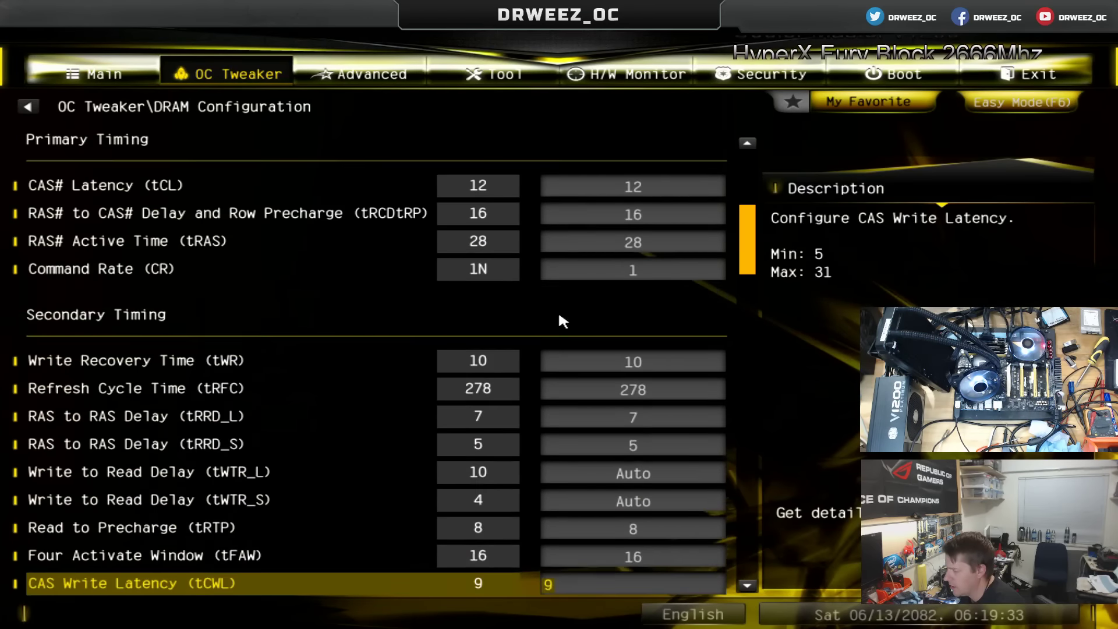
{"action": "key", "text": "Down"}
{"action": "key", "text": "Down"}
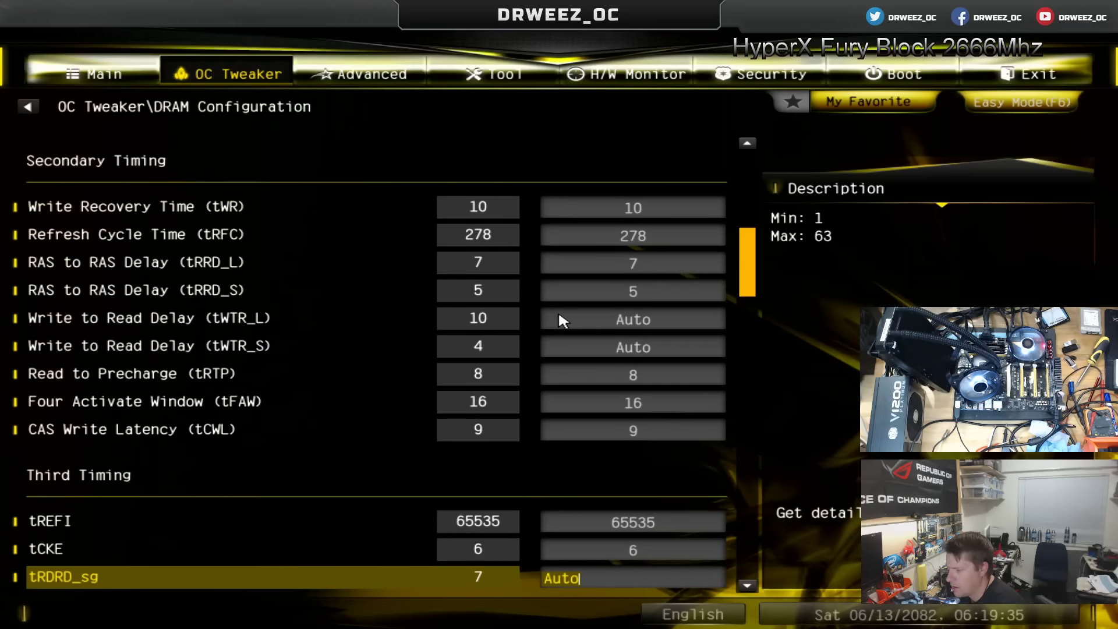
{"action": "key", "text": "Down"}
{"action": "key", "text": "Down"}
{"action": "key", "text": "Down"}
{"action": "key", "text": "Down"}
{"action": "key", "text": "Down"}
{"action": "key", "text": "Down"}
{"action": "key", "text": "Down"}
{"action": "key", "text": "Down"}
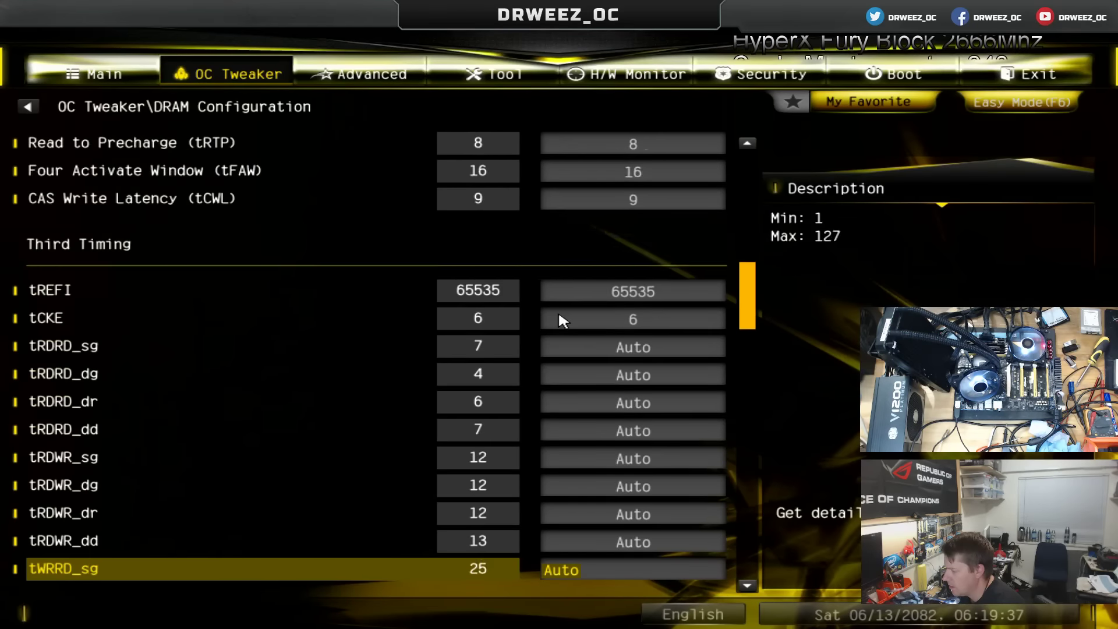
{"action": "key", "text": "Down"}
{"action": "key", "text": "Down"}
{"action": "key", "text": "Down"}
{"action": "key", "text": "Down"}
{"action": "key", "text": "Down"}
{"action": "key", "text": "Down"}
{"action": "key", "text": "Down"}
{"action": "key", "text": "Down"}
{"action": "key", "text": "Down"}
{"action": "key", "text": "Down"}
{"action": "key", "text": "Down"}
{"action": "key", "text": "Down"}
{"action": "key", "text": "Down"}
{"action": "key", "text": "Down"}
{"action": "key", "text": "Down"}
{"action": "key", "text": "Down"}
{"action": "key", "text": "Down"}
{"action": "key", "text": "Down"}
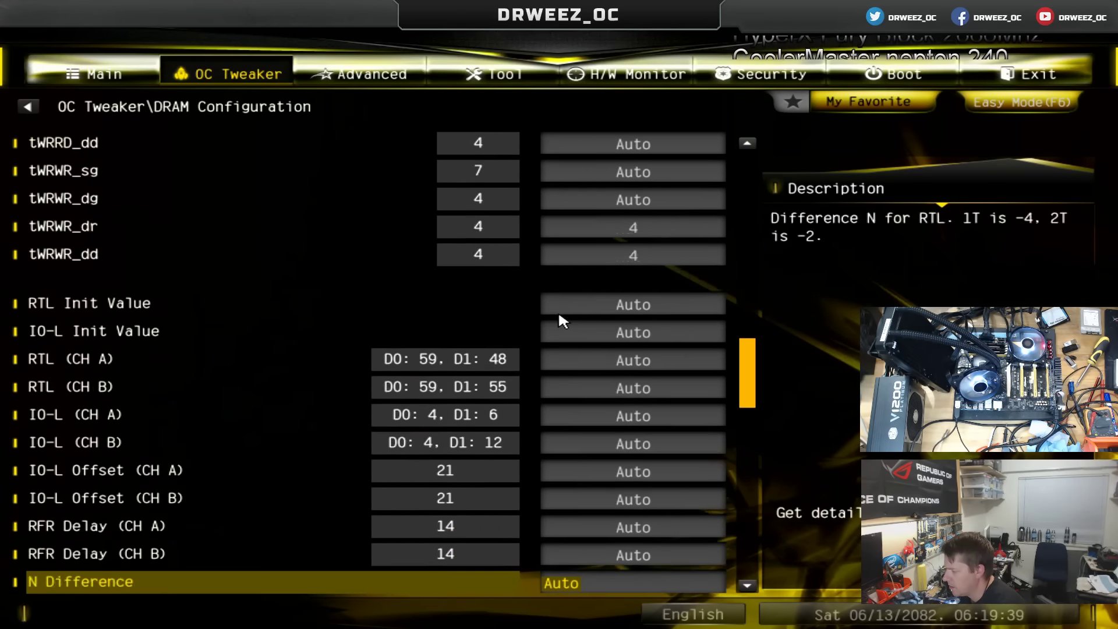
{"action": "key", "text": "Down"}
{"action": "key", "text": "Down"}
{"action": "key", "text": "Down"}
{"action": "key", "text": "Down"}
{"action": "key", "text": "Down"}
{"action": "key", "text": "Down"}
{"action": "key", "text": "Down"}
{"action": "key", "text": "Down"}
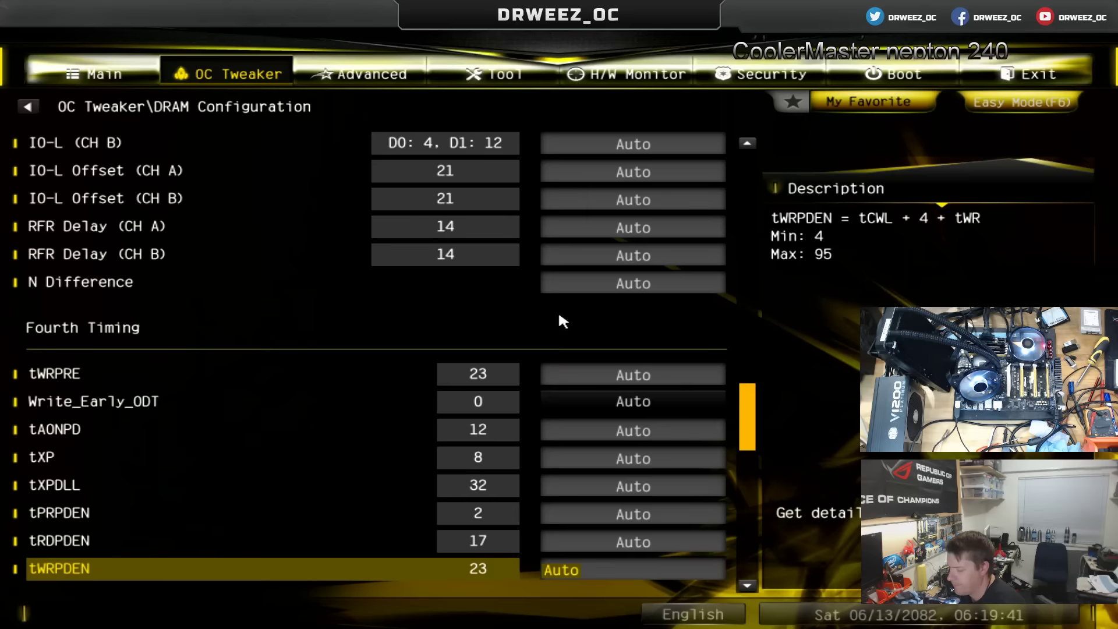
{"action": "key", "text": "Escape"}
- Go to Boot DRAM Voltage in OC Tweaker's Voltage Configuration, and save the configuration changes and exit setup
{"action": "key", "text": "Down"}
{"action": "key", "text": "Down"}
{"action": "key", "text": "Up"}
{"action": "key", "text": "Up"}
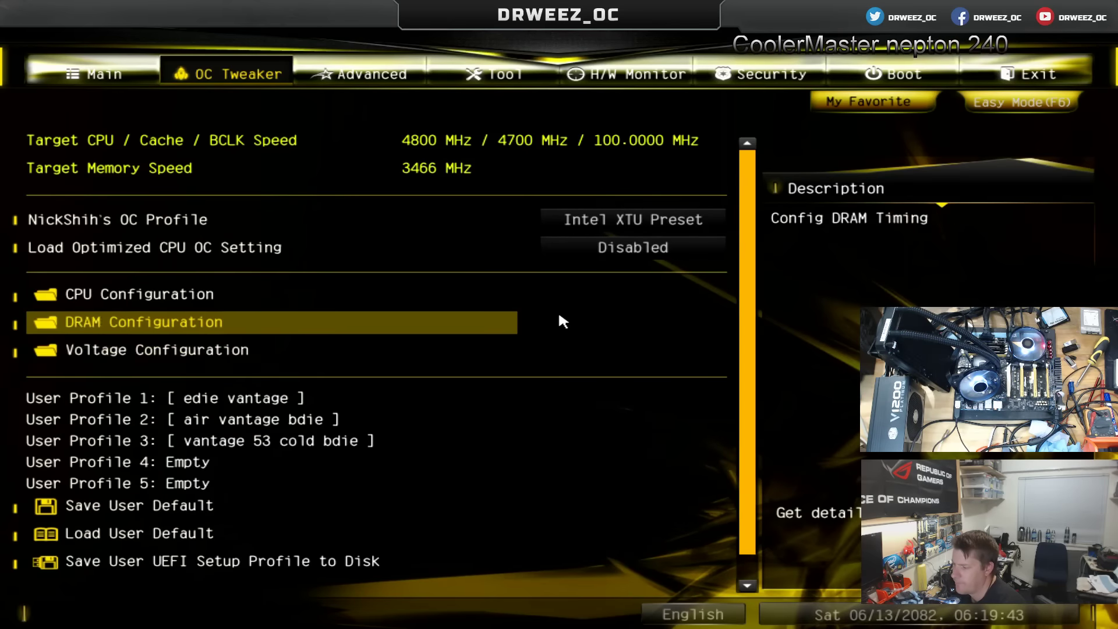
{"action": "key", "text": "Down"}
{"action": "key", "text": "Return"}
{"action": "key", "text": "Down"}
{"action": "key", "text": "Down"}
{"action": "key", "text": "Down"}
{"action": "key", "text": "Down"}
{"action": "key", "text": "Down"}
{"action": "key", "text": "Down"}
{"action": "key", "text": "Down"}
{"action": "key", "text": "Down"}
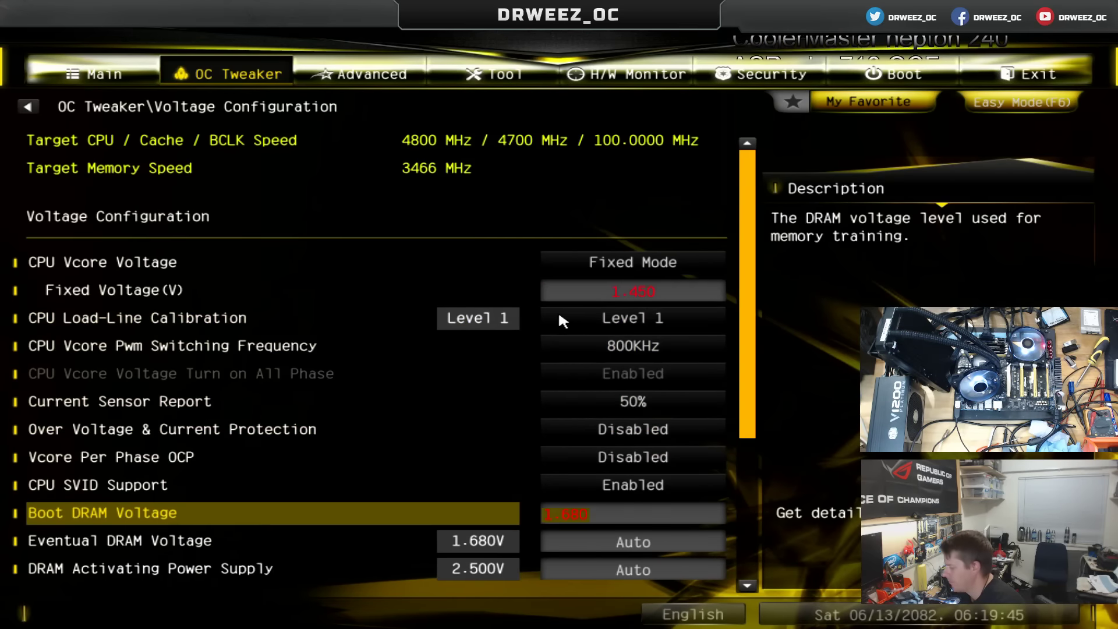
{"action": "key", "text": "F10"}
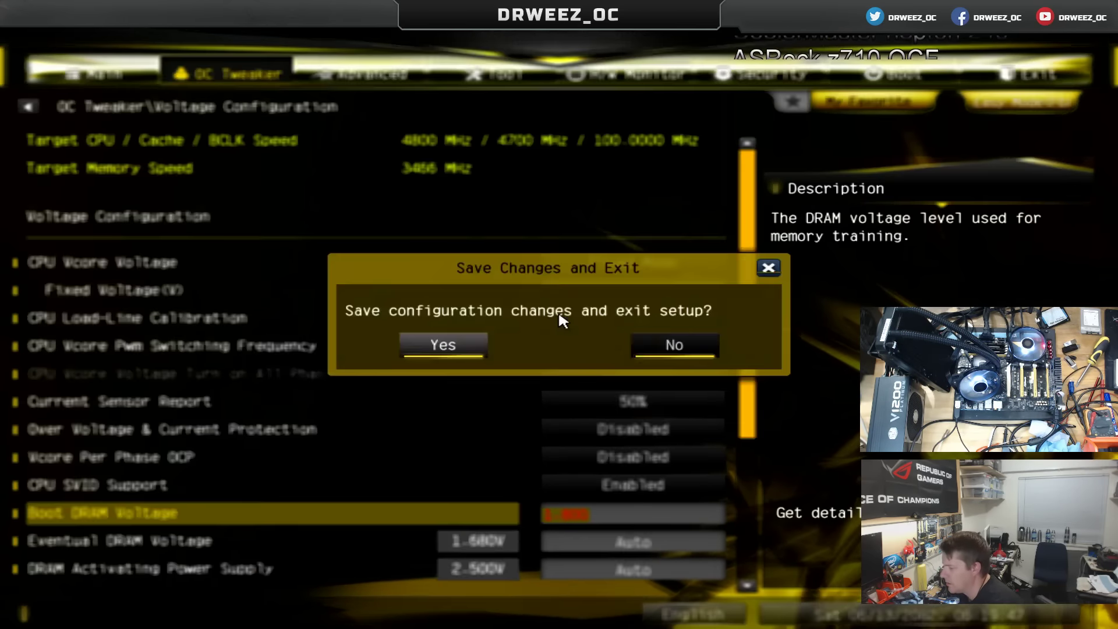
{"action": "key", "text": "Return"}
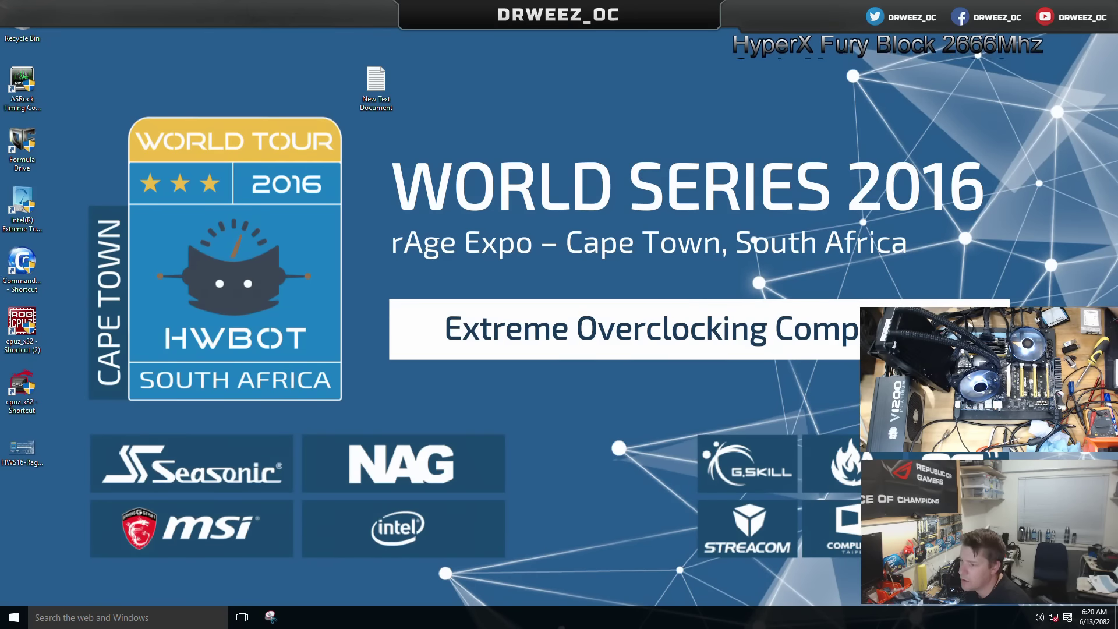
- Launch Intel Extreme Tuning Utility, continue past its unexpected-exit notice, and rerun the benchmark
{"action": "left_click", "coordinate": [27, 204]}
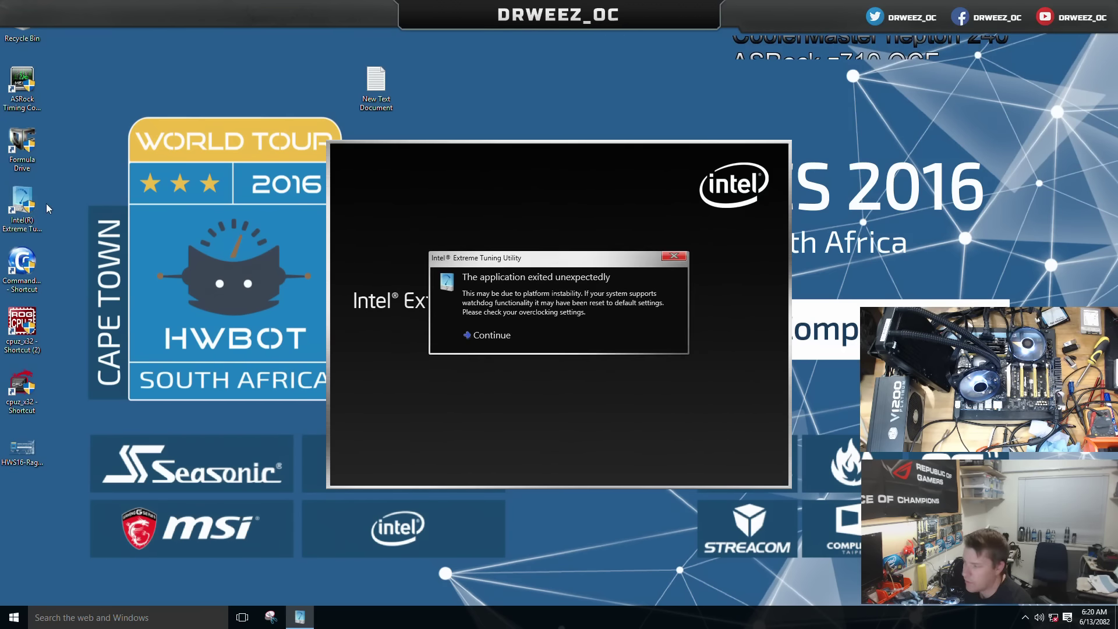
{"action": "left_click", "coordinate": [488, 338]}
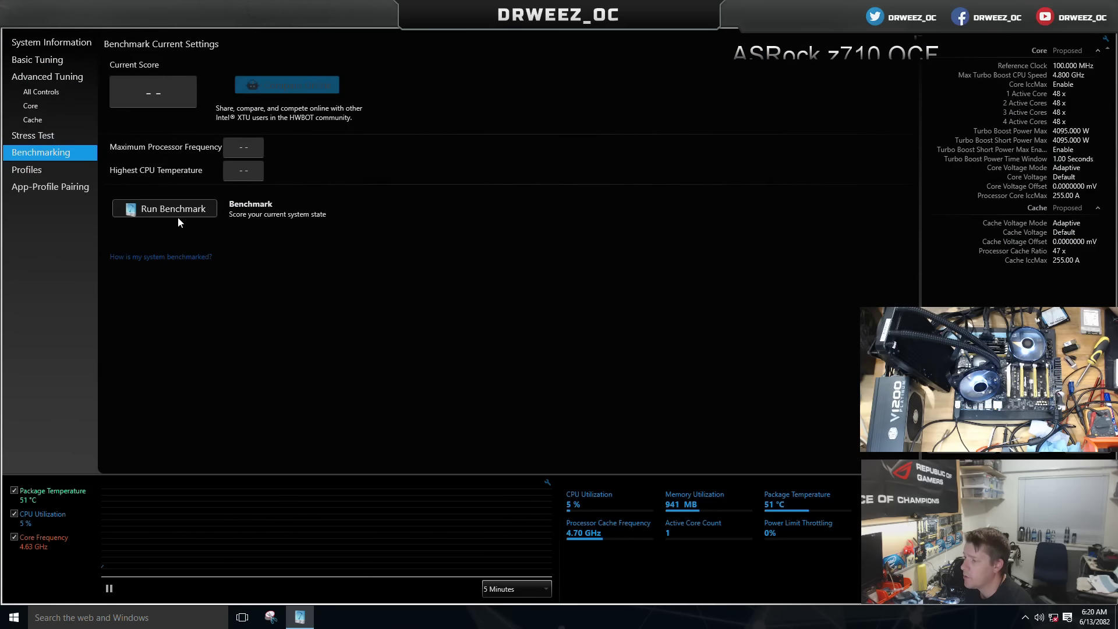
{"action": "key", "text": "Return"}
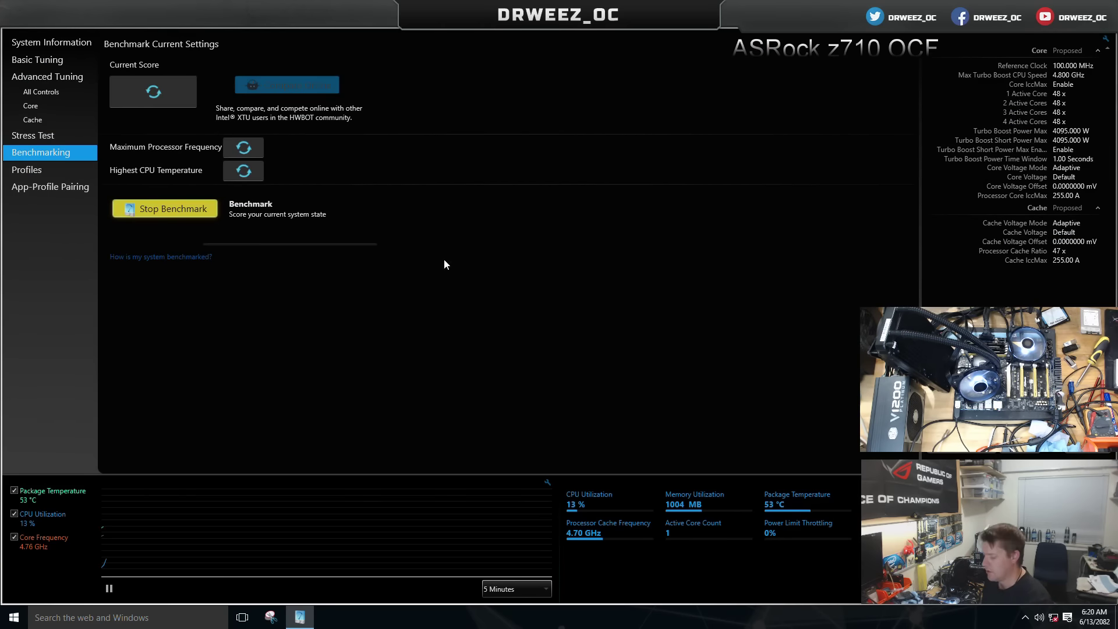
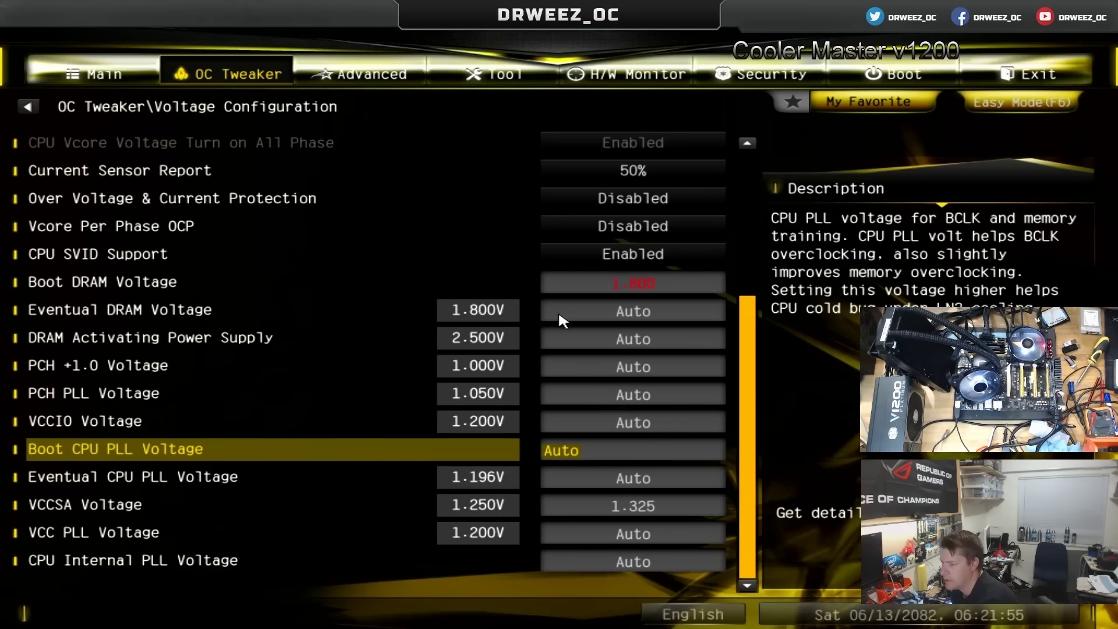
- Set the VCCIO Voltage to 1.250 V in the UEFI's Voltage Configuration
{"action": "type", "text": "1.250"}
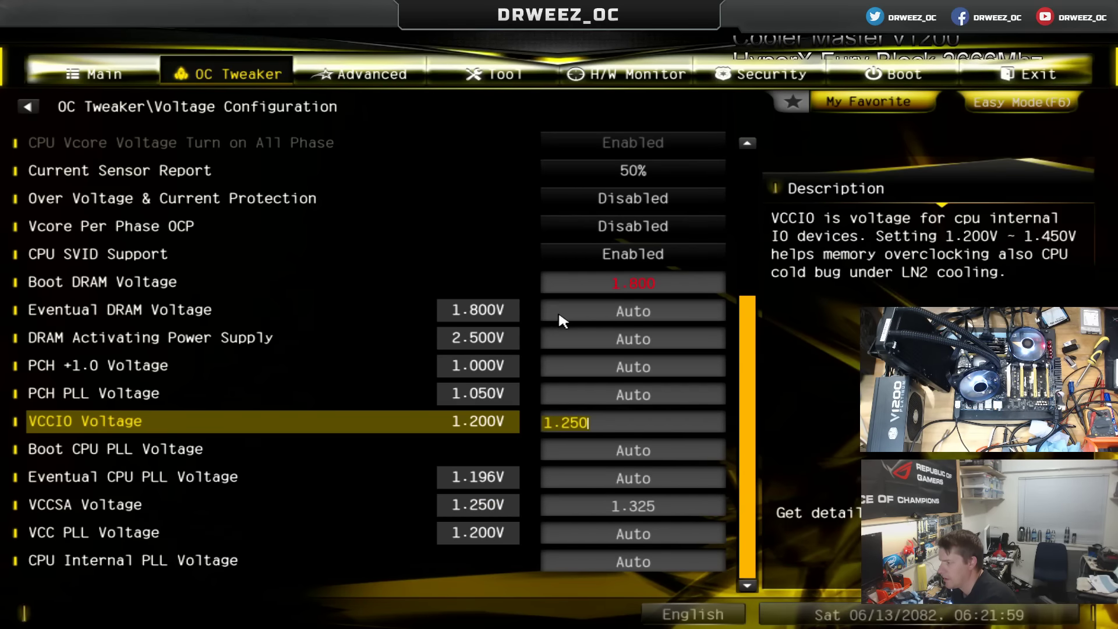
{"action": "key", "text": "Down"}
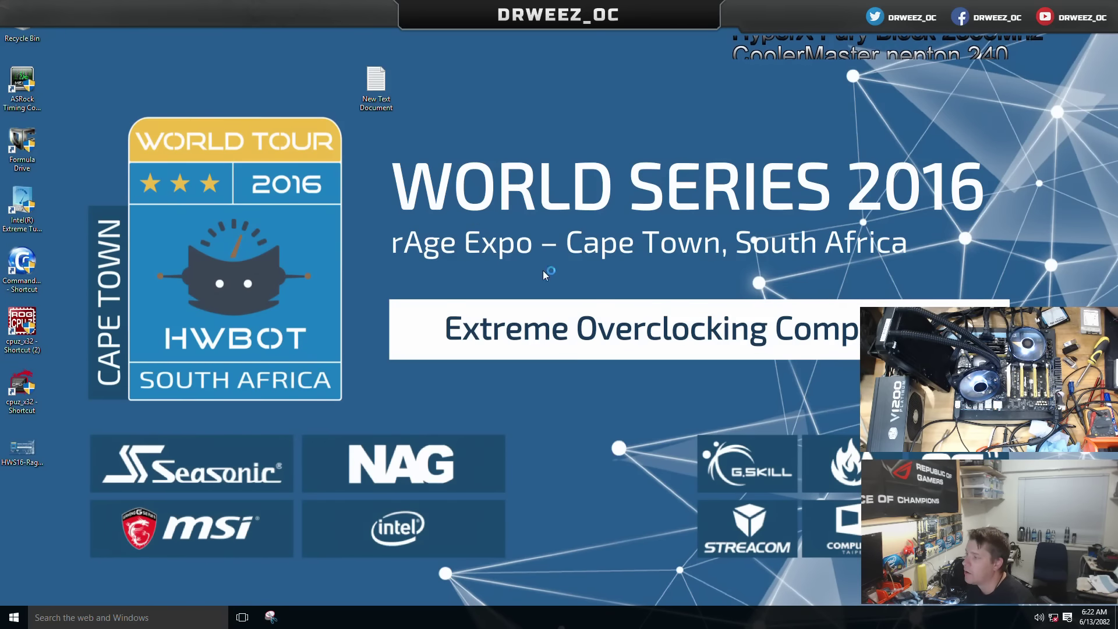
- Open the overclocking tips text document on the desktop, add "JRE" below the list, and close it
{"action": "double_click", "coordinate": [376, 84]}
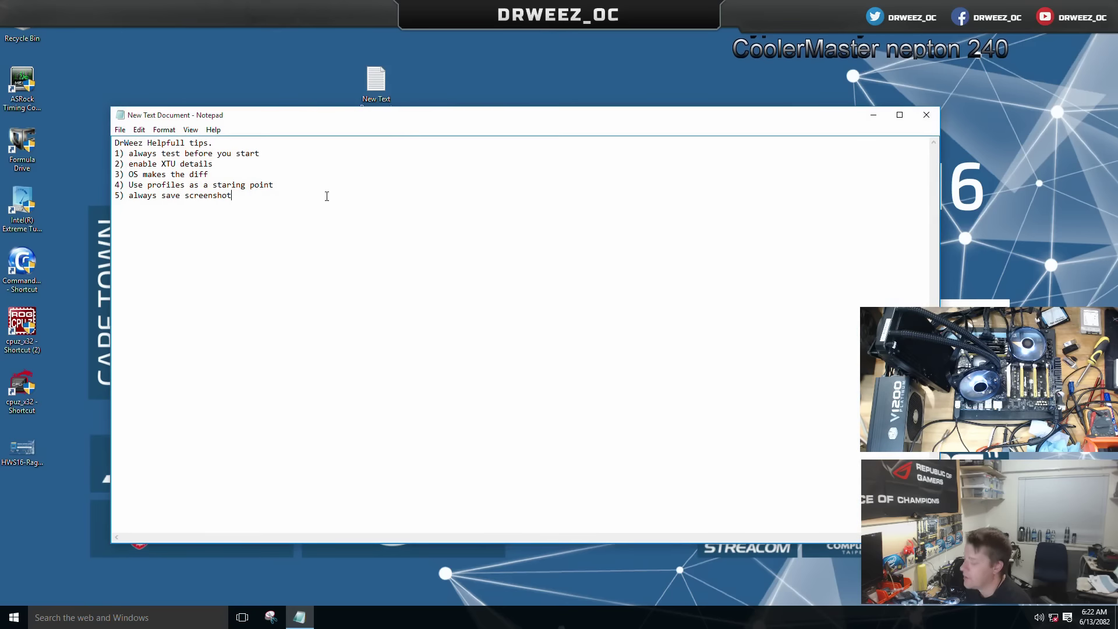
{"action": "type", "text": "JR"}
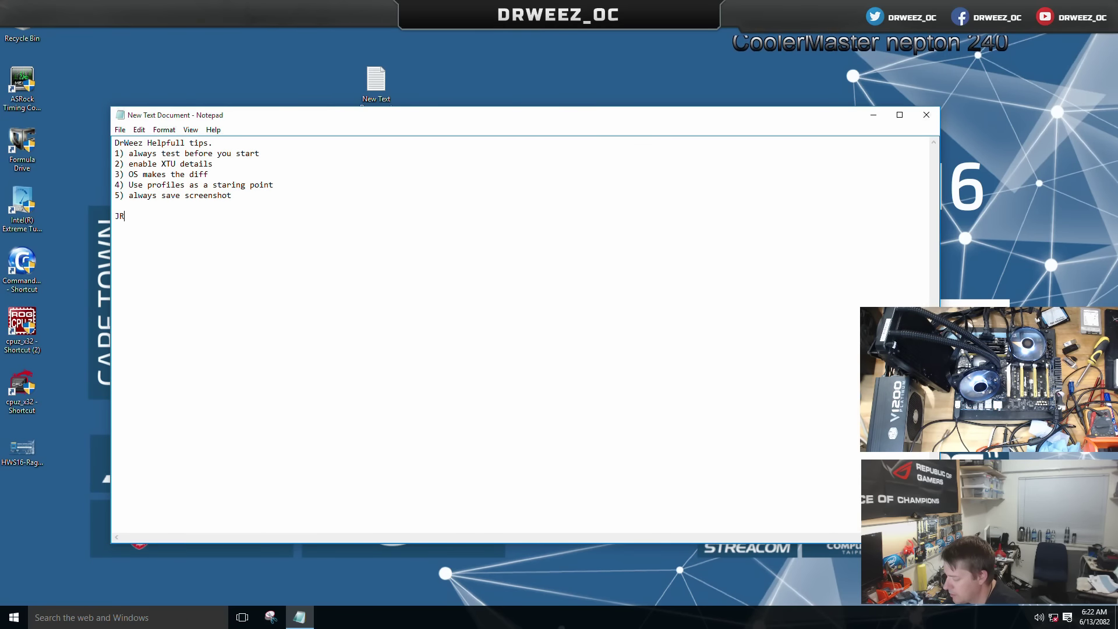
{"action": "type", "text": "E"}
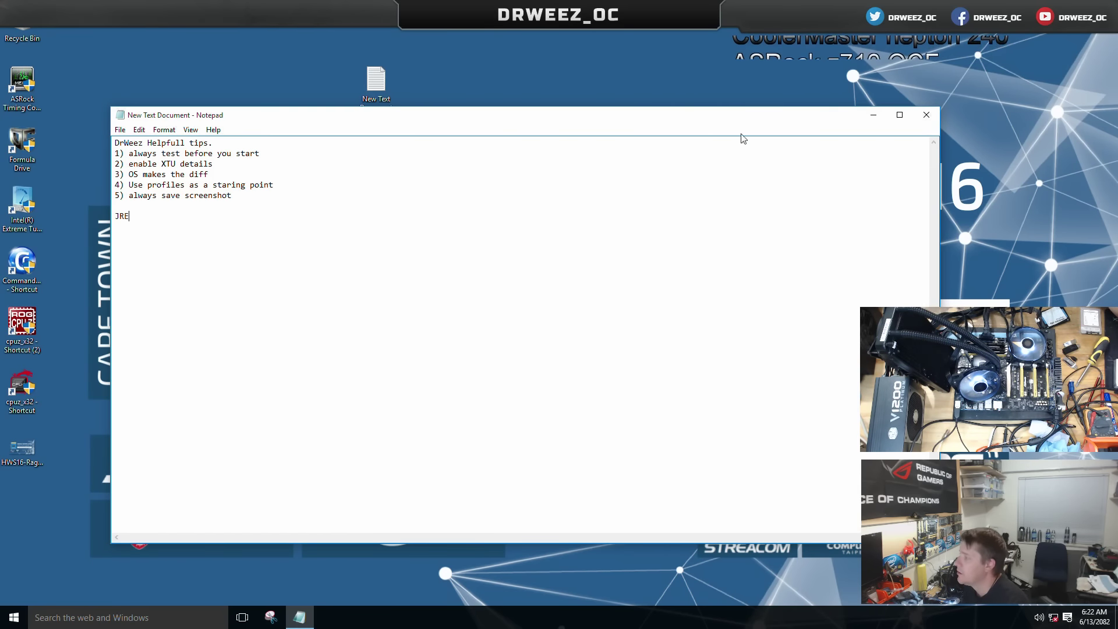
{"action": "left_click", "coordinate": [926, 115]}
{"action": "left_click", "coordinate": [531, 324]}
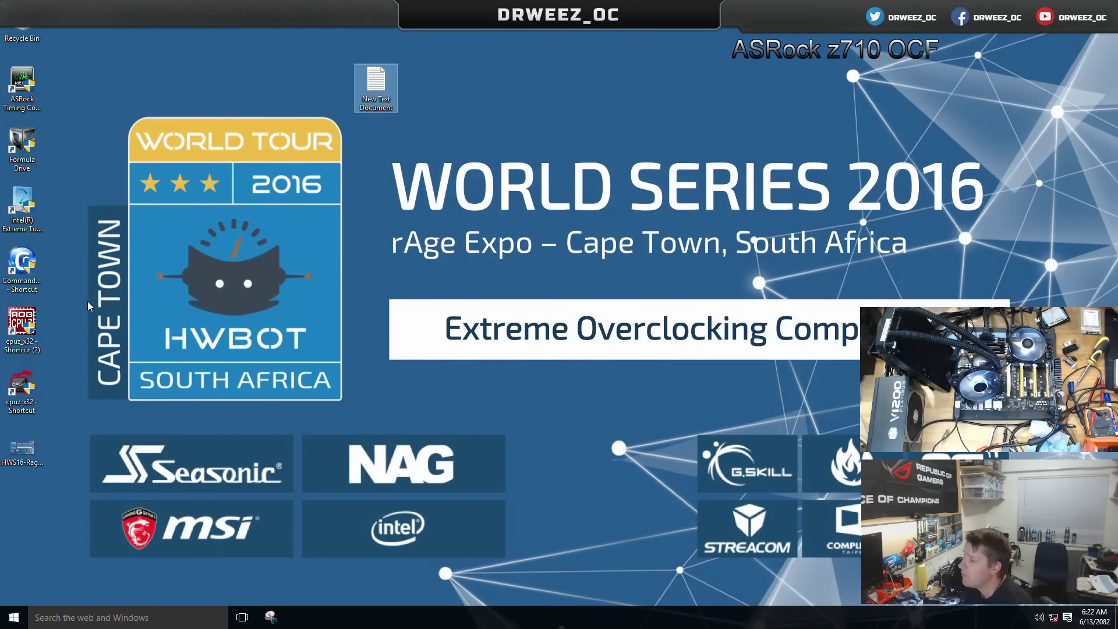
- Launch Intel Extreme Tuning Utility, continue past the unexpected-exit notice, and run the benchmark
{"action": "double_click", "coordinate": [39, 209]}
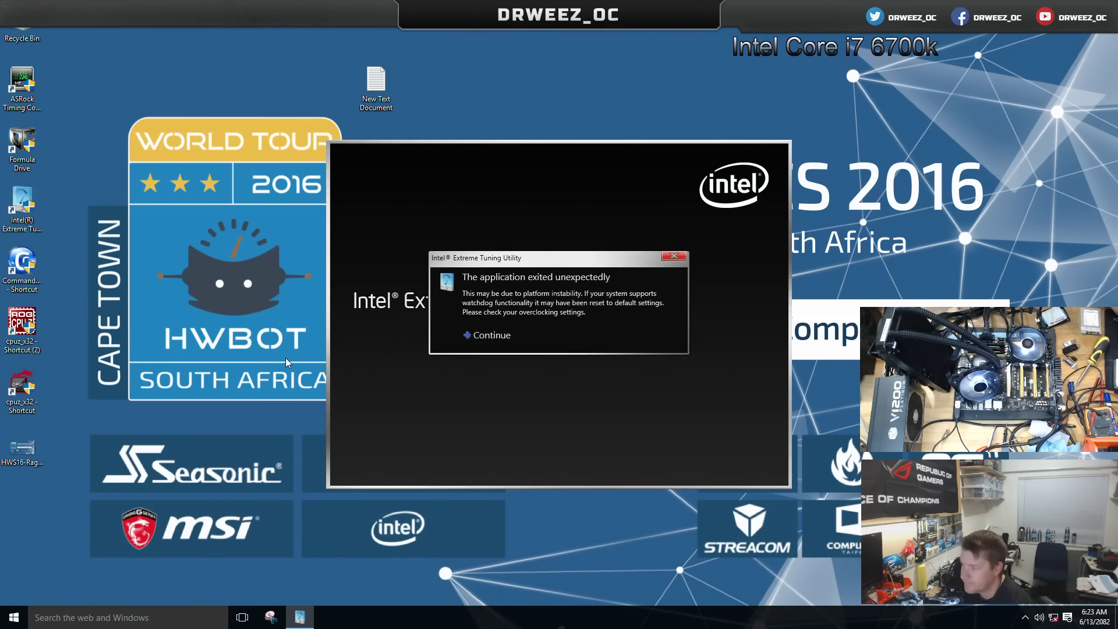
{"action": "left_click", "coordinate": [516, 335]}
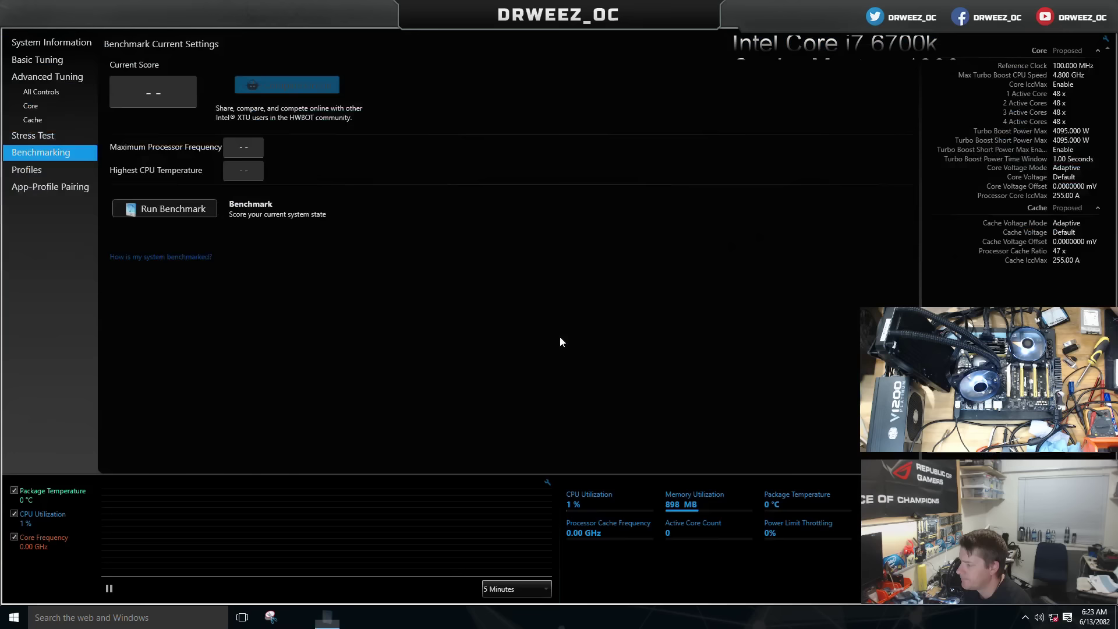
{"action": "left_click", "coordinate": [190, 213]}
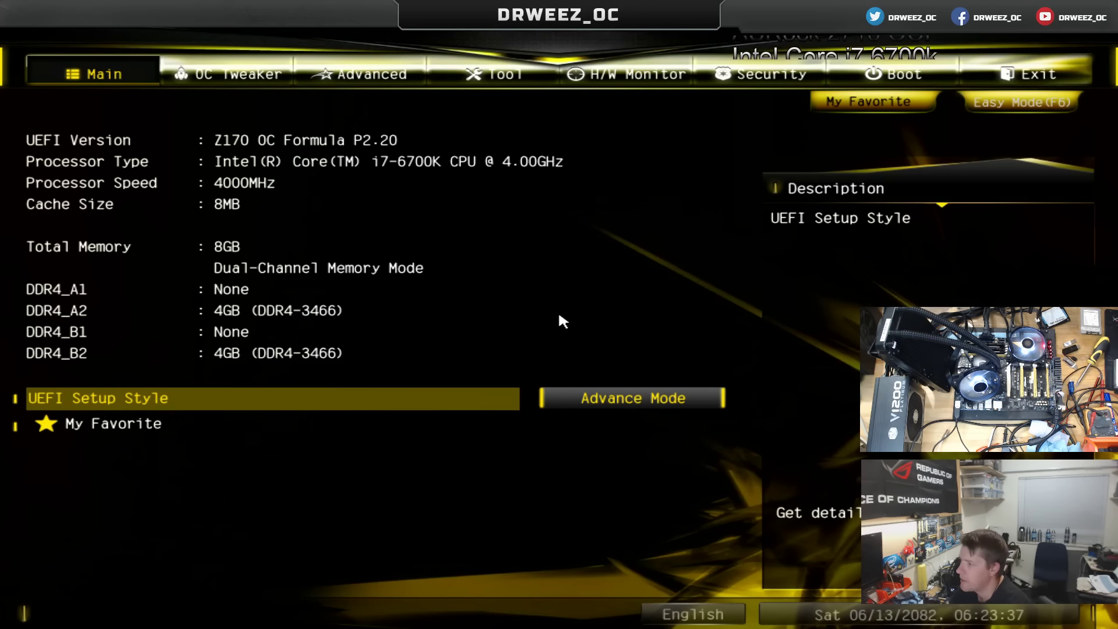
- Set the VCCIO Voltage to 1.150 V in OC Tweaker's Voltage Configuration
{"action": "key", "text": "Right"}
{"action": "key", "text": "Down"}
{"action": "key", "text": "Down"}
{"action": "key", "text": "Down"}
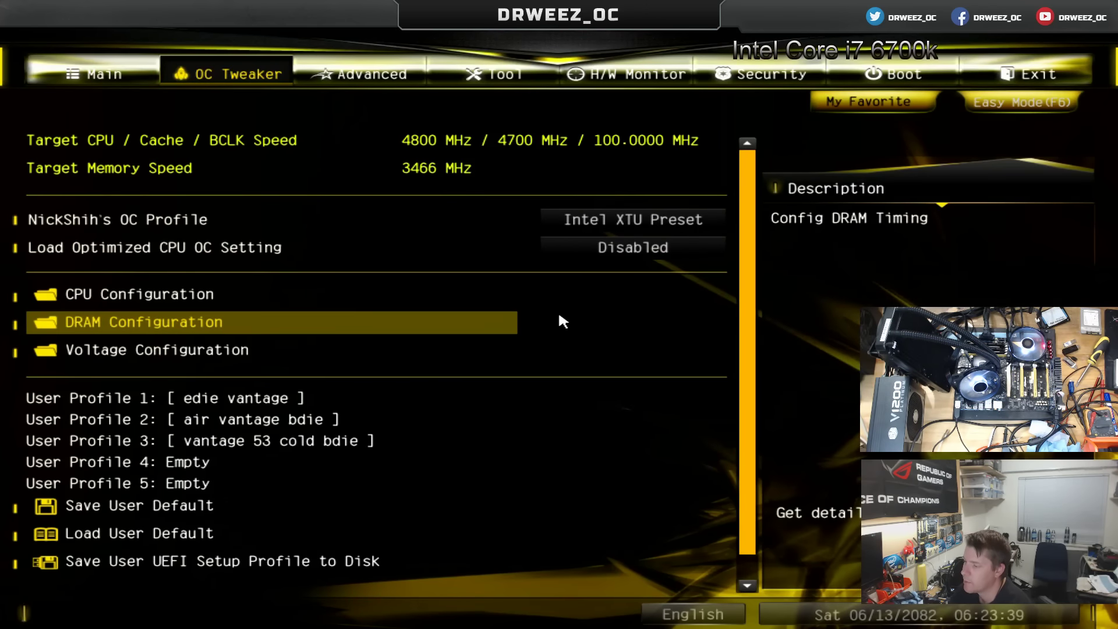
{"action": "key", "text": "Down"}
{"action": "key", "text": "Return"}
{"action": "key", "text": "Up"}
{"action": "key", "text": "Up"}
{"action": "key", "text": "Up"}
{"action": "key", "text": "Up"}
{"action": "key", "text": "Up"}
{"action": "key", "text": "Up"}
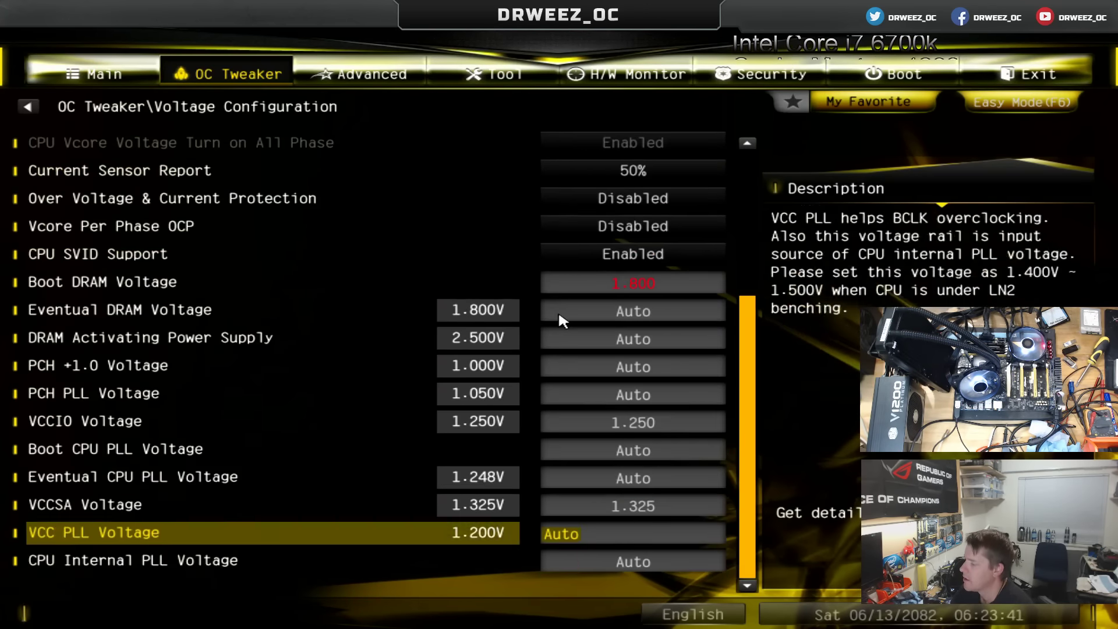
{"action": "type", "text": "1.150"}
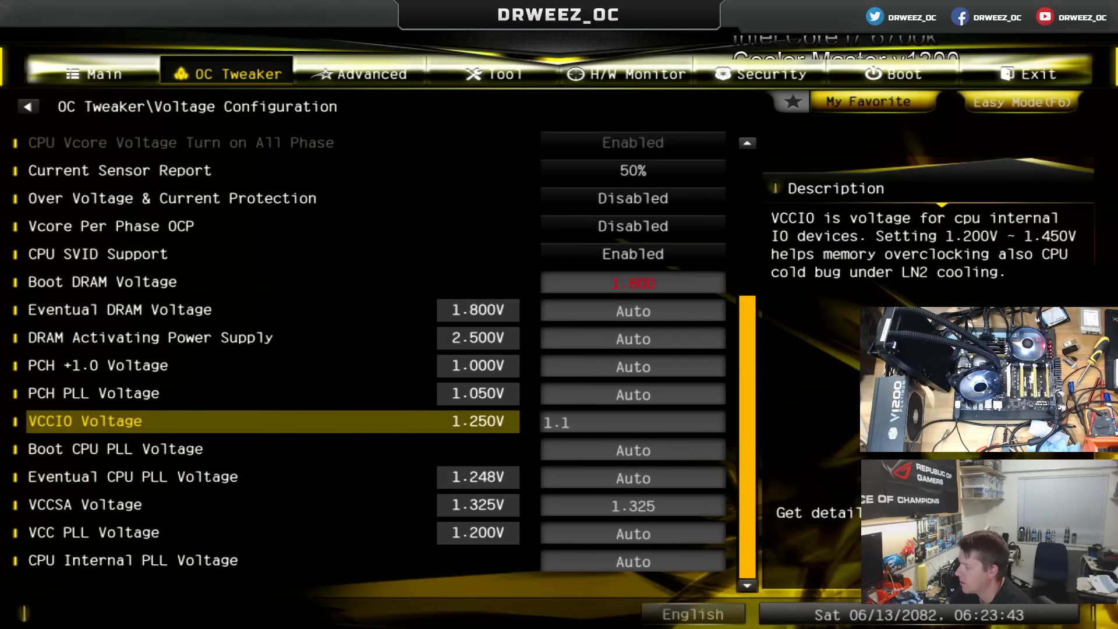
- Set the VCCSA Voltage to 1.350 V and leave the UEFI setup with the changes kept
{"action": "key", "text": "Down"}
{"action": "key", "text": "Down"}
{"action": "key", "text": "Down"}
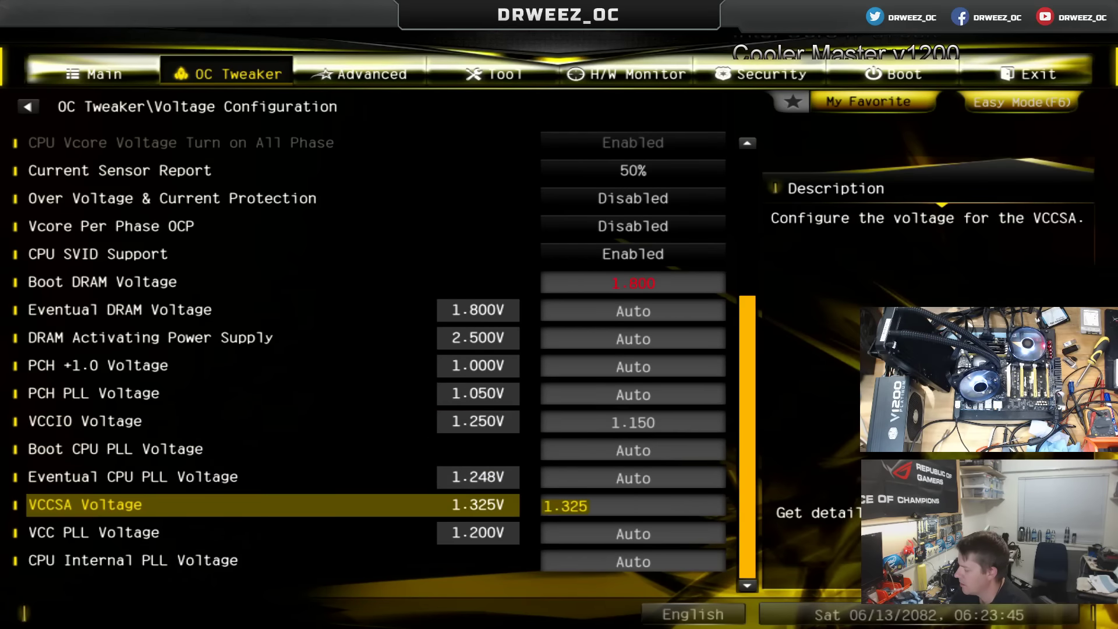
{"action": "type", "text": "1.350"}
{"action": "key", "text": "Down"}
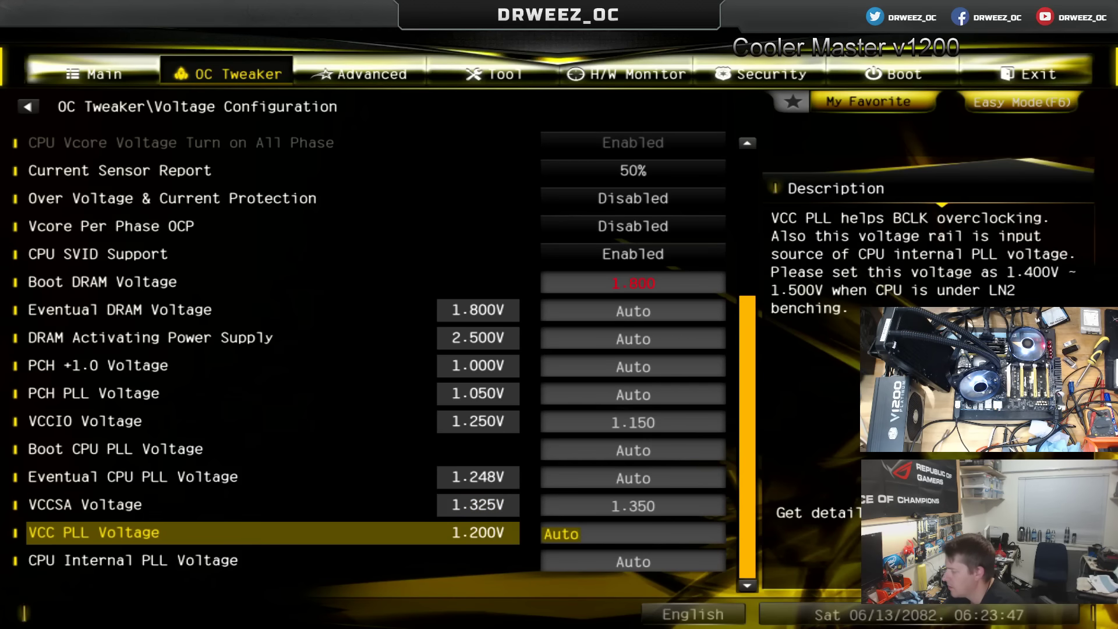
{"action": "key", "text": "F9"}
{"action": "key", "text": "Escape"}
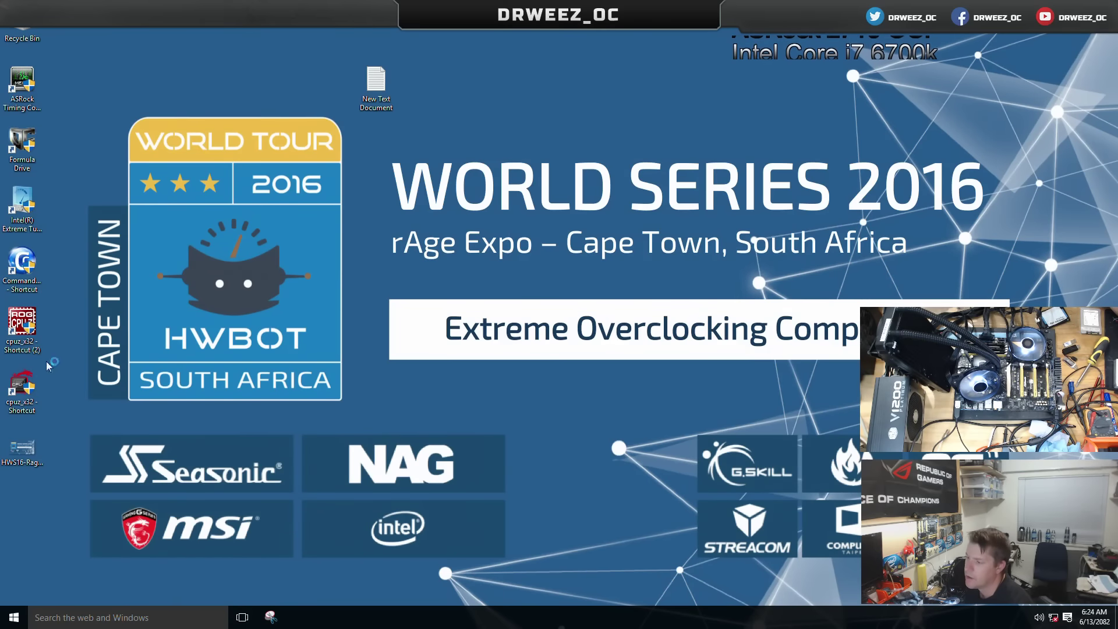
- Try to launch Intel Extreme Tuning Utility from the desktop, and request Task Manager from the Windows security screen
{"action": "double_click", "coordinate": [33, 200]}
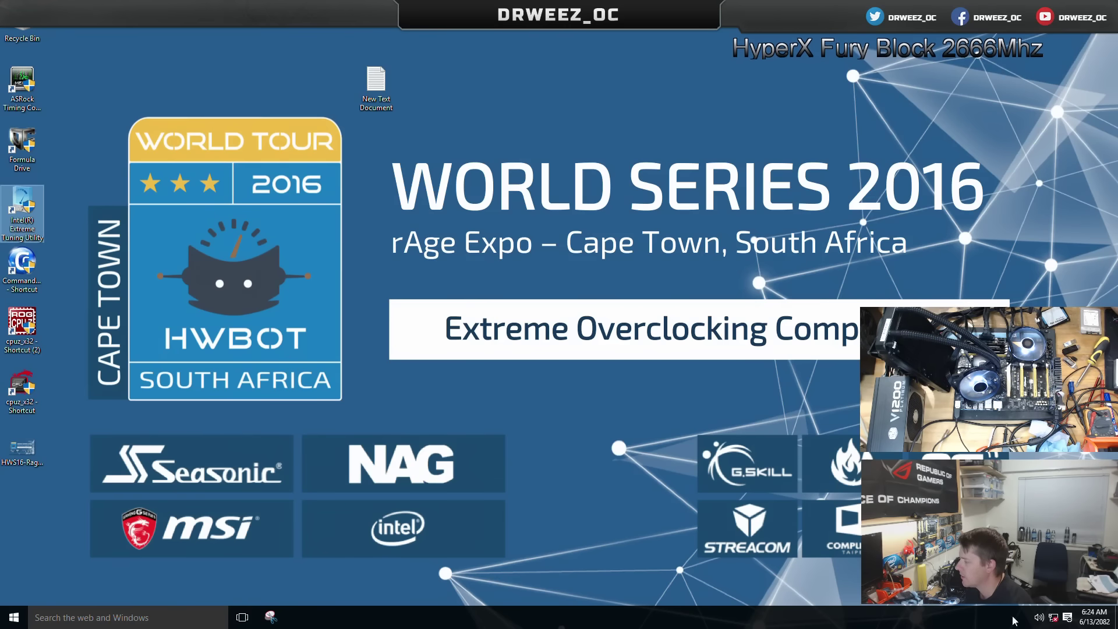
{"action": "left_click", "coordinate": [15, 618]}
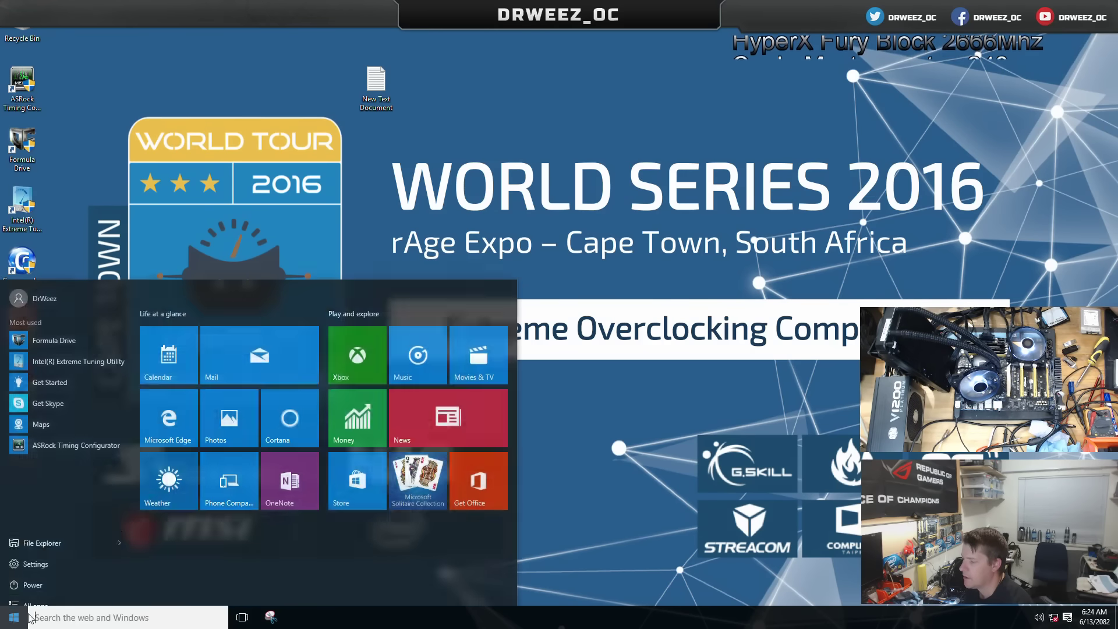
{"action": "left_click", "coordinate": [22, 220]}
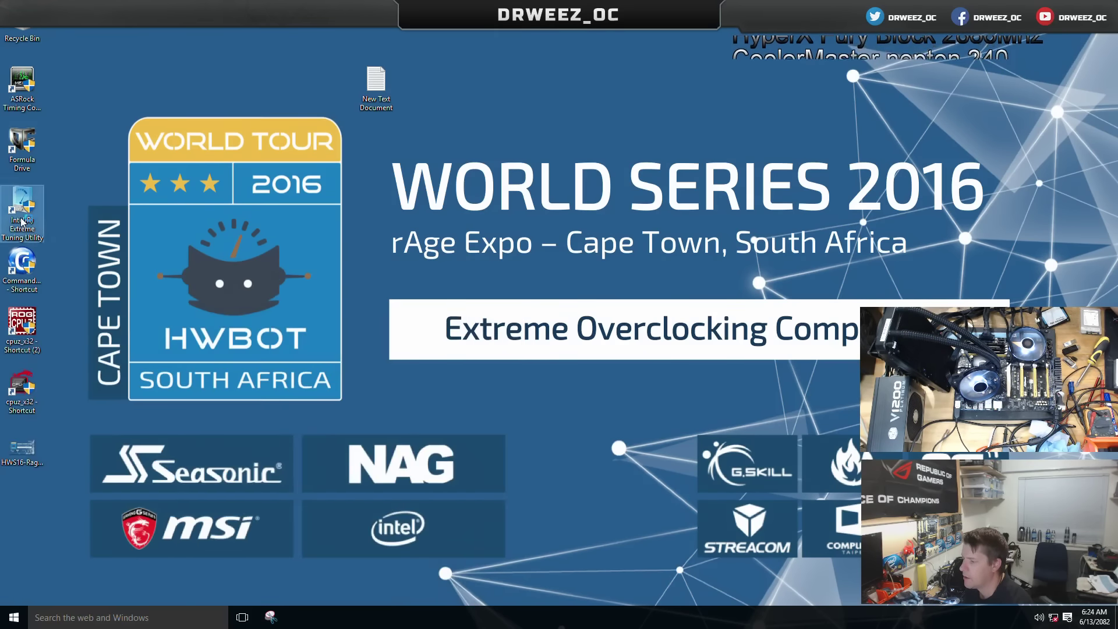
{"action": "right_click", "coordinate": [25, 198]}
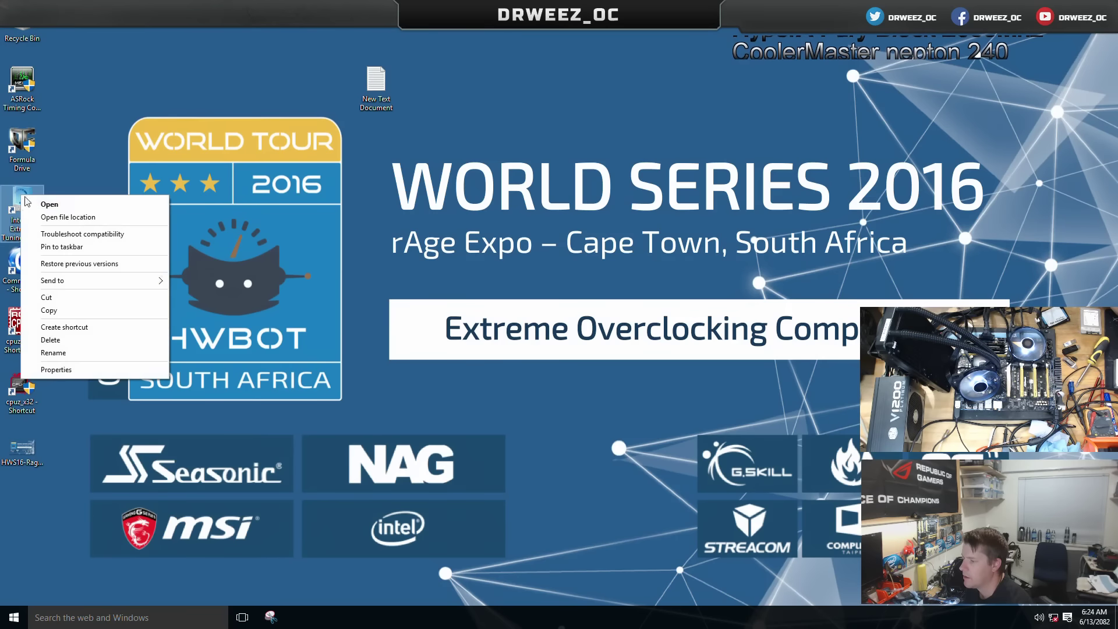
{"action": "left_click", "coordinate": [48, 203]}
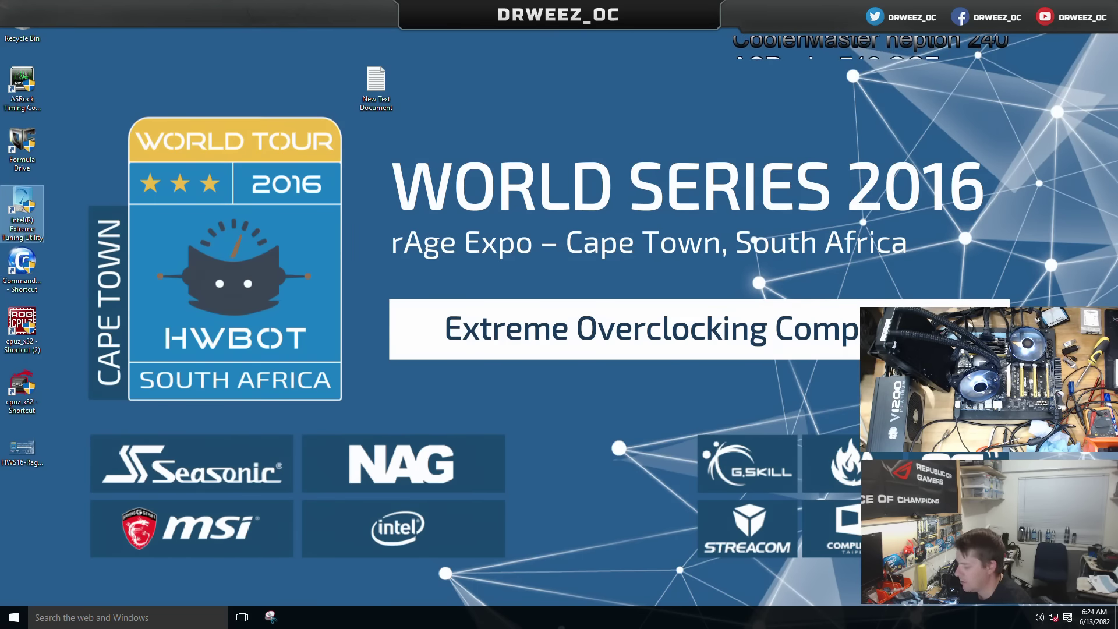
{"action": "key", "text": "ctrl+alt+Delete"}
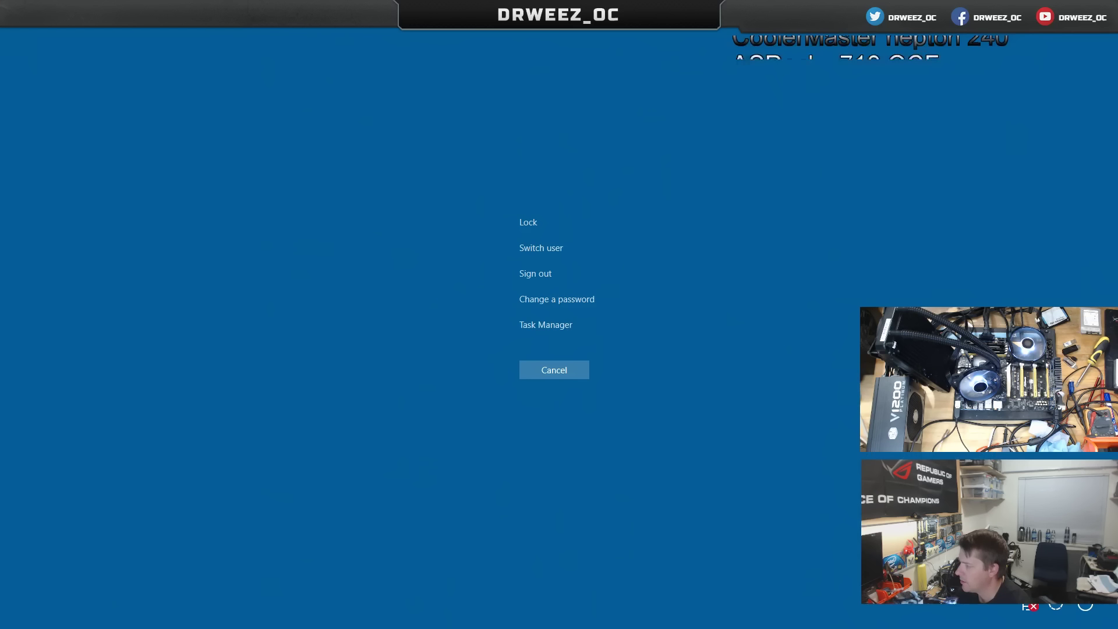
{"action": "left_click", "coordinate": [546, 324]}
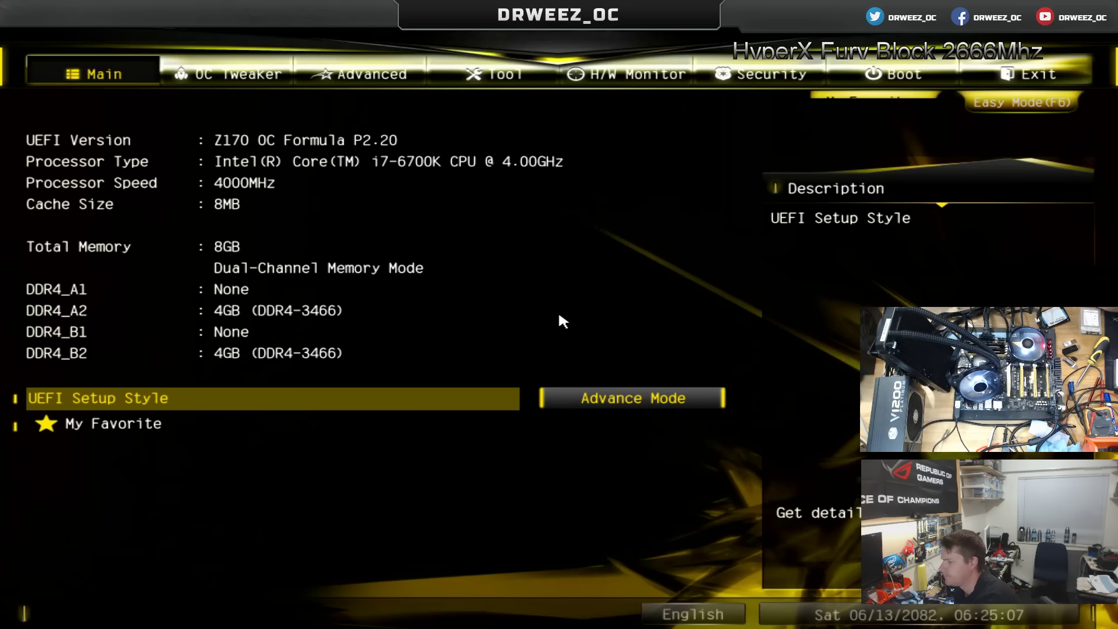
- Load the DRAM preset "Hynix Single-Side A Die 4GBx2 Air Very Tight 3600 1.70V" in OC Tweaker's DRAM Configuration
{"action": "key", "text": "Down"}
{"action": "key", "text": "Right"}
{"action": "key", "text": "Down"}
{"action": "key", "text": "Down"}
{"action": "key", "text": "Down"}
{"action": "key", "text": "Return"}
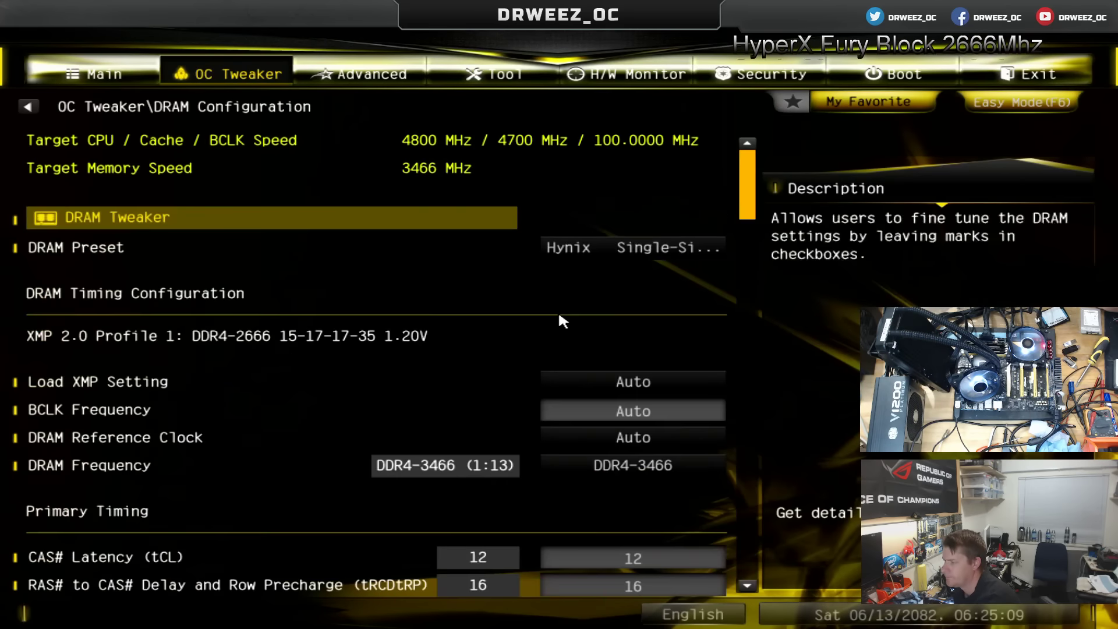
{"action": "key", "text": "Down"}
{"action": "key", "text": "Down"}
{"action": "key", "text": "Up"}
{"action": "key", "text": "Return"}
{"action": "key", "text": "Up"}
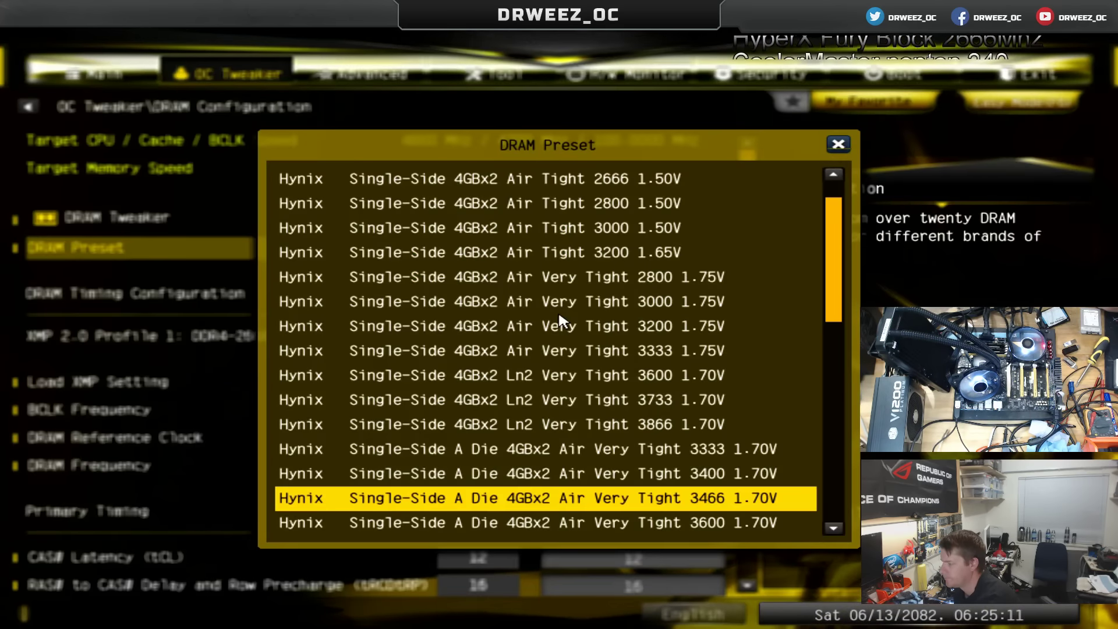
{"action": "key", "text": "Down"}
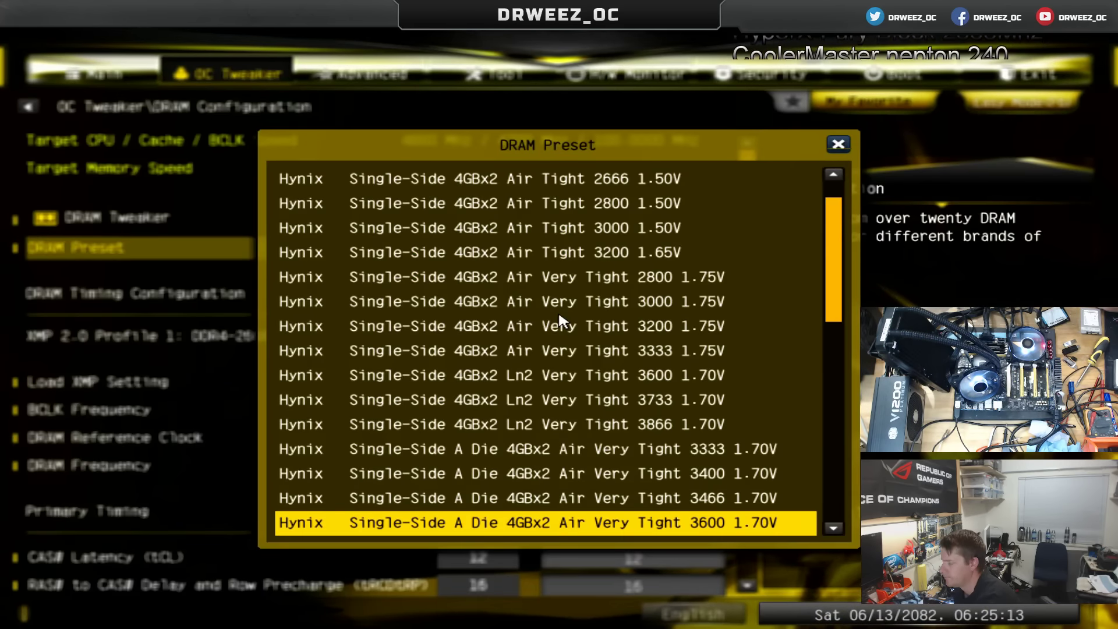
{"action": "key", "text": "Return"}
- Set the DRAM Frequency to DDR4-3466
{"action": "key", "text": "Down"}
{"action": "key", "text": "Down"}
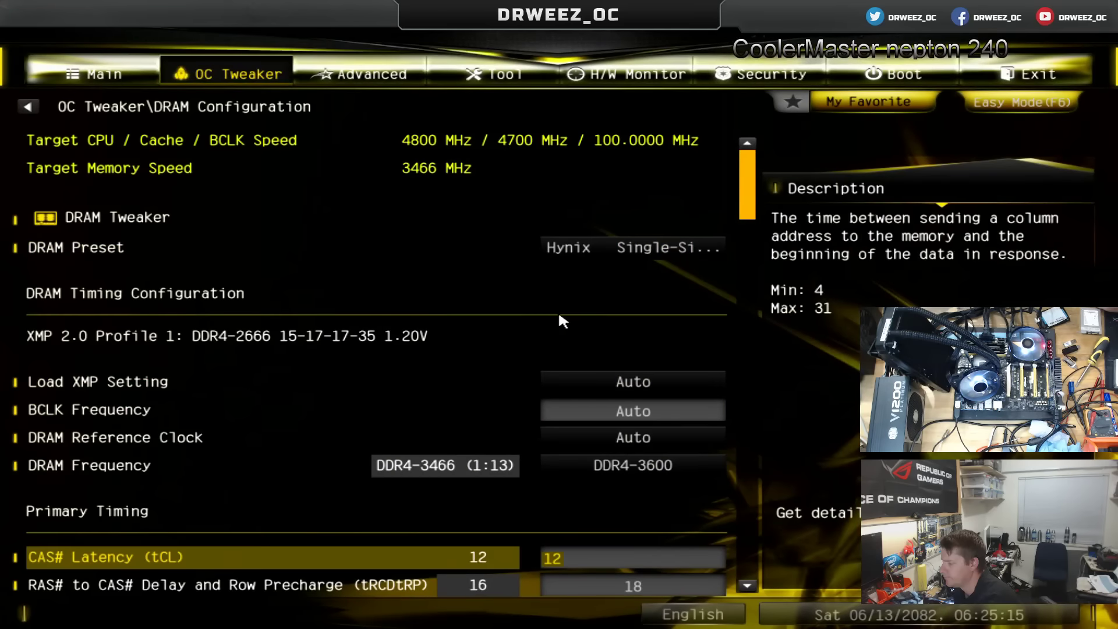
{"action": "key", "text": "Down"}
{"action": "key", "text": "Up"}
{"action": "key", "text": "Up"}
{"action": "key", "text": "Up"}
{"action": "key", "text": "Down"}
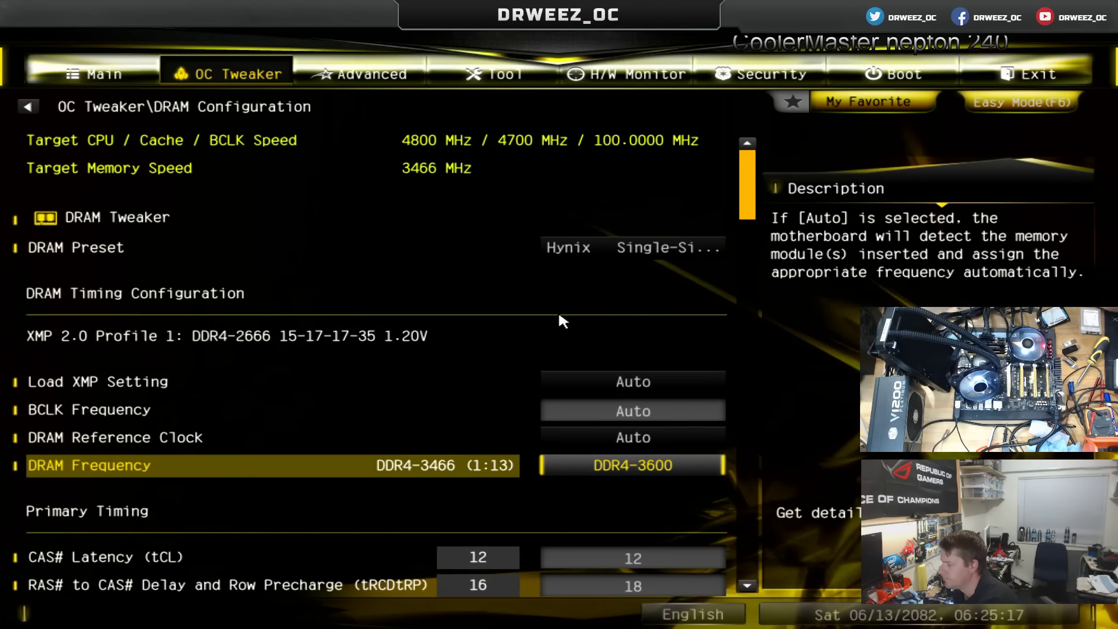
{"action": "key", "text": "Return"}
{"action": "key", "text": "Up"}
{"action": "key", "text": "Return"}
- Set RAS# to CAS# Delay and Row Precharge (tRCDtRP) to 18, and leave DRAM Configuration
{"action": "key", "text": "Down"}
{"action": "key", "text": "Down"}
{"action": "type", "text": "18"}
{"action": "key", "text": "Return"}
{"action": "key", "text": "Down"}
{"action": "key", "text": "Down"}
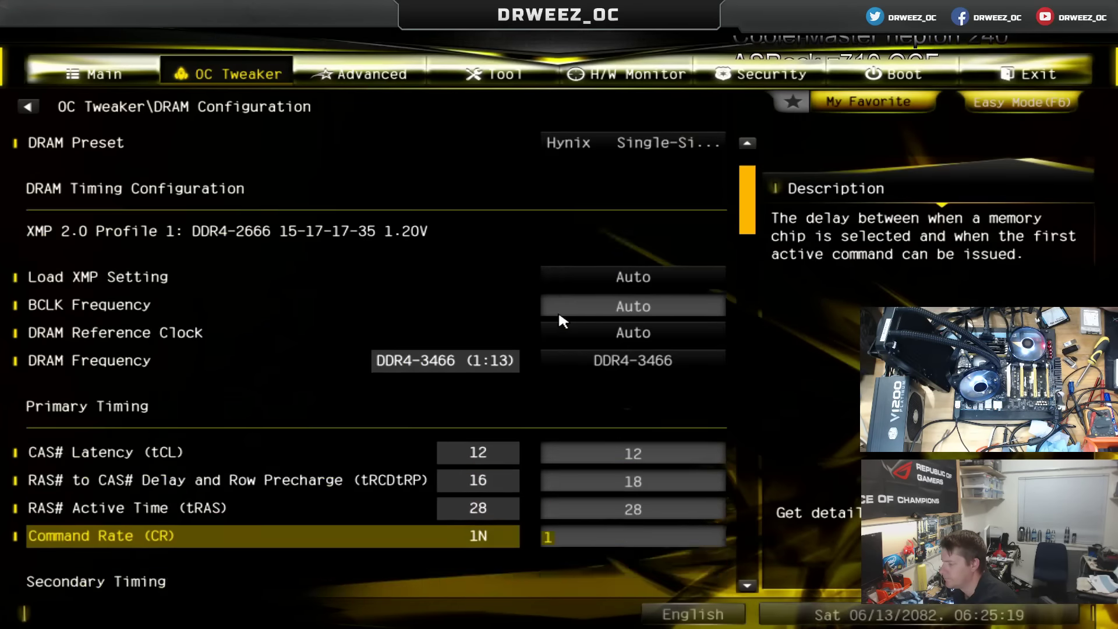
{"action": "key", "text": "Down"}
{"action": "key", "text": "Down"}
{"action": "key", "text": "Down"}
{"action": "key", "text": "Escape"}
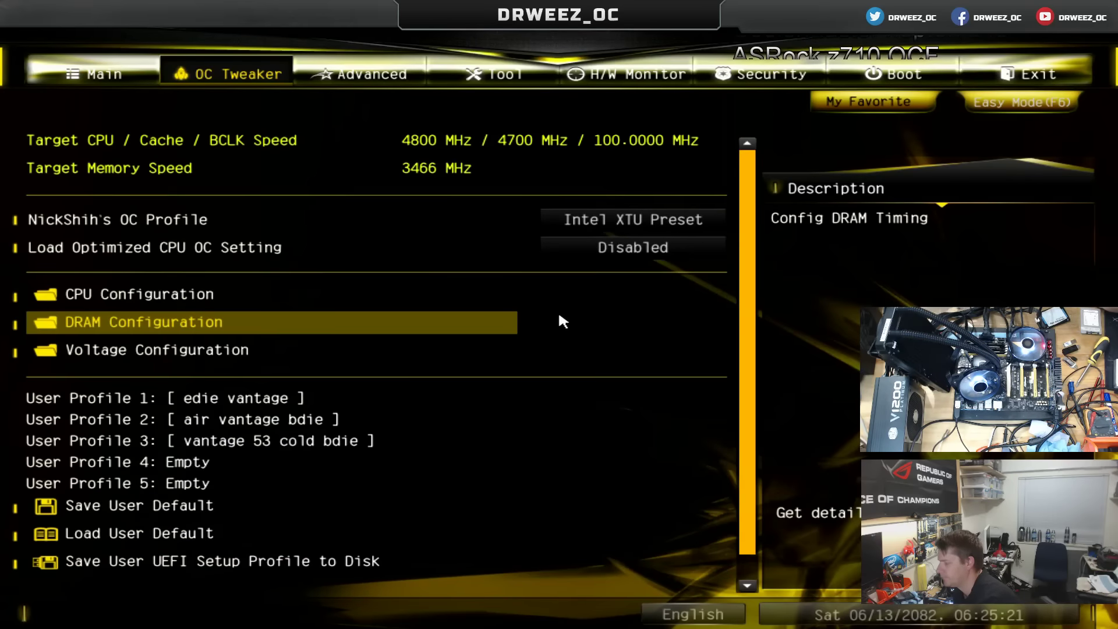
- Save the configuration changes and exit the UEFI setup
{"action": "key", "text": "F10"}
{"action": "key", "text": "Escape"}
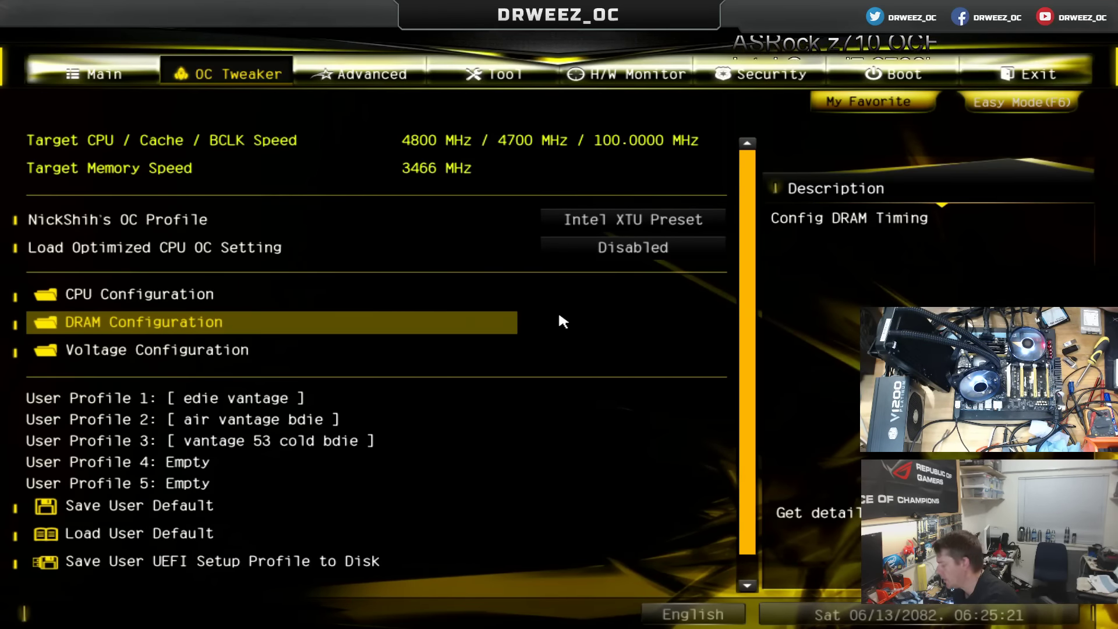
{"action": "key", "text": "F10"}
{"action": "key", "text": "Return"}
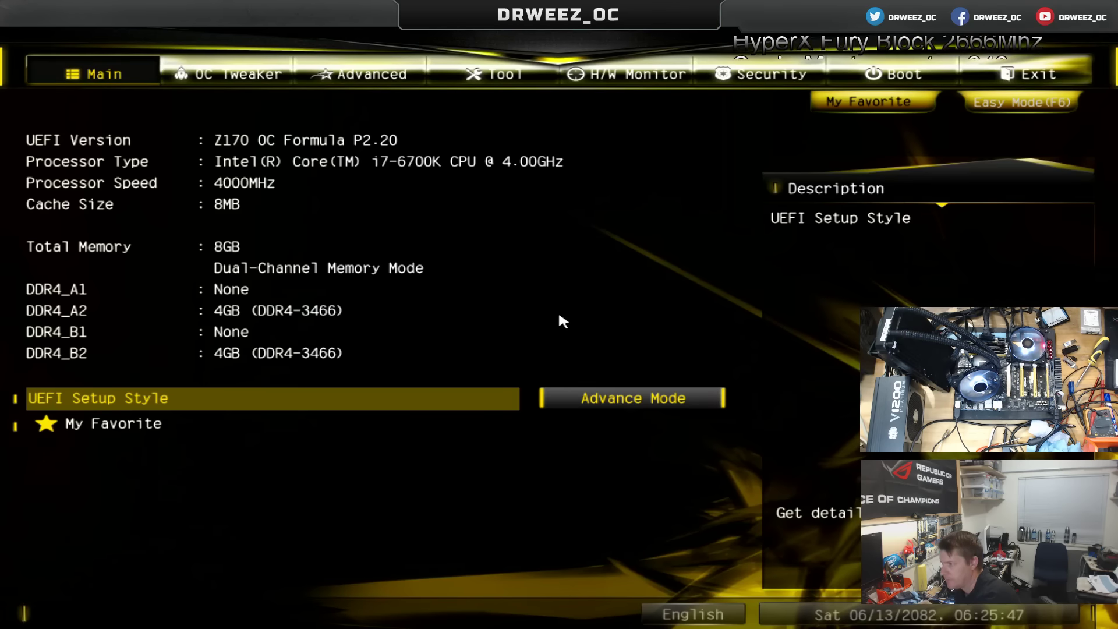
- Set the VCCSA Voltage to Auto in OC Tweaker's Voltage Configuration
{"action": "key", "text": "Right"}
{"action": "key", "text": "Down"}
{"action": "key", "text": "Down"}
{"action": "key", "text": "Down"}
{"action": "key", "text": "Down"}
{"action": "key", "text": "Return"}
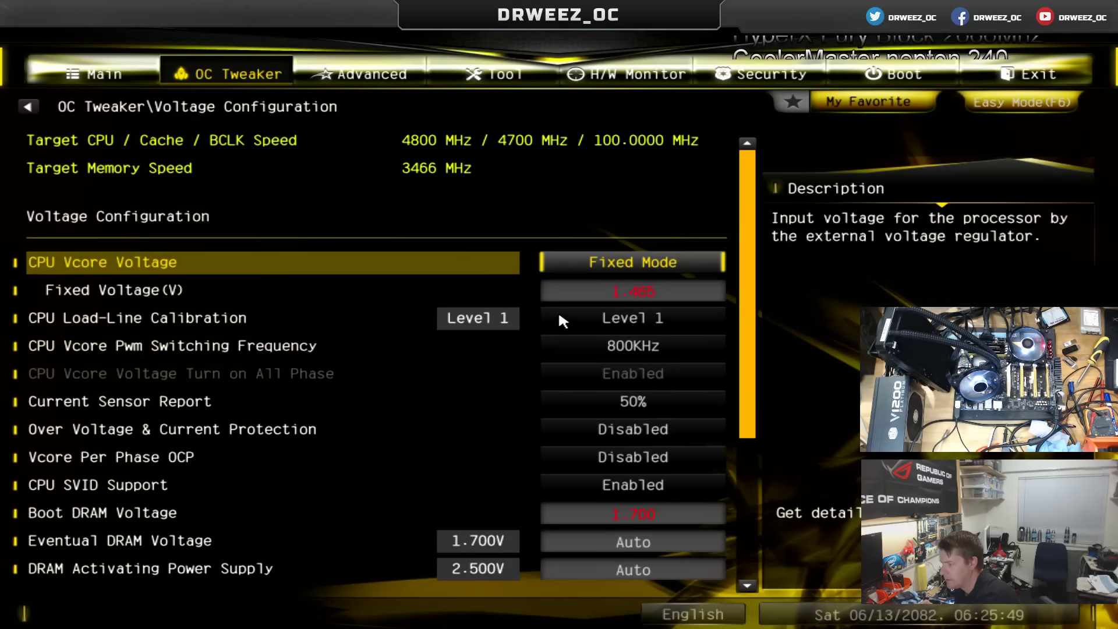
{"action": "key", "text": "Down"}
{"action": "key", "text": "Down"}
{"action": "key", "text": "Down"}
{"action": "key", "text": "Down"}
{"action": "key", "text": "Down"}
{"action": "key", "text": "Down"}
{"action": "key", "text": "Down"}
{"action": "key", "text": "Down"}
{"action": "key", "text": "Down"}
{"action": "key", "text": "Down"}
{"action": "key", "text": "Down"}
{"action": "key", "text": "Down"}
{"action": "key", "text": "Down"}
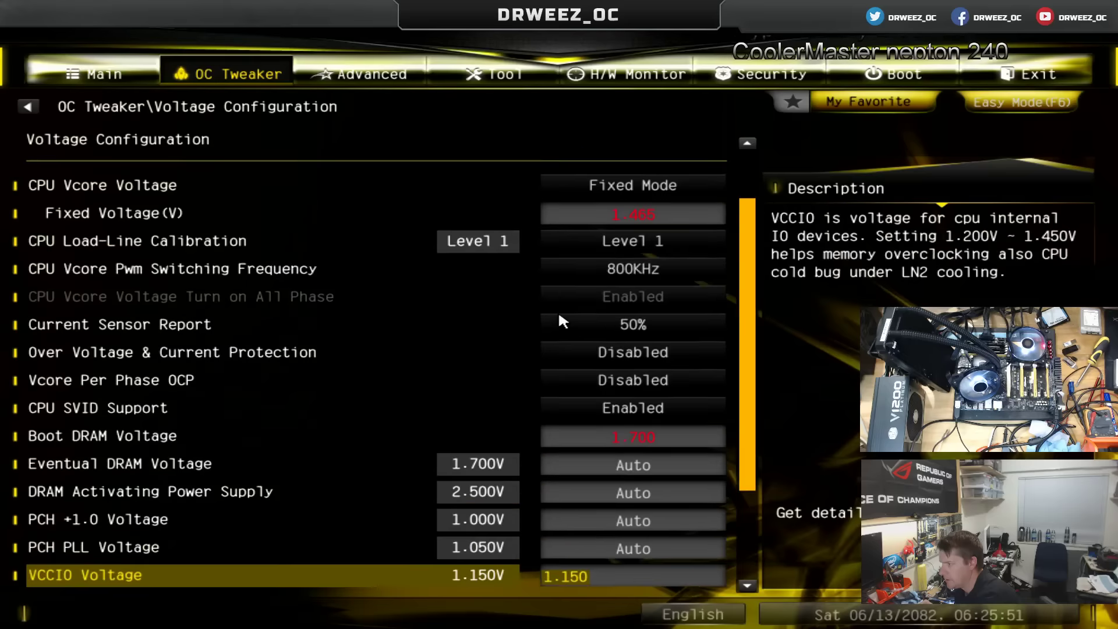
{"action": "key", "text": "Down"}
{"action": "key", "text": "Down"}
{"action": "key", "text": "Down"}
{"action": "key", "text": "Down"}
{"action": "key", "text": "Down"}
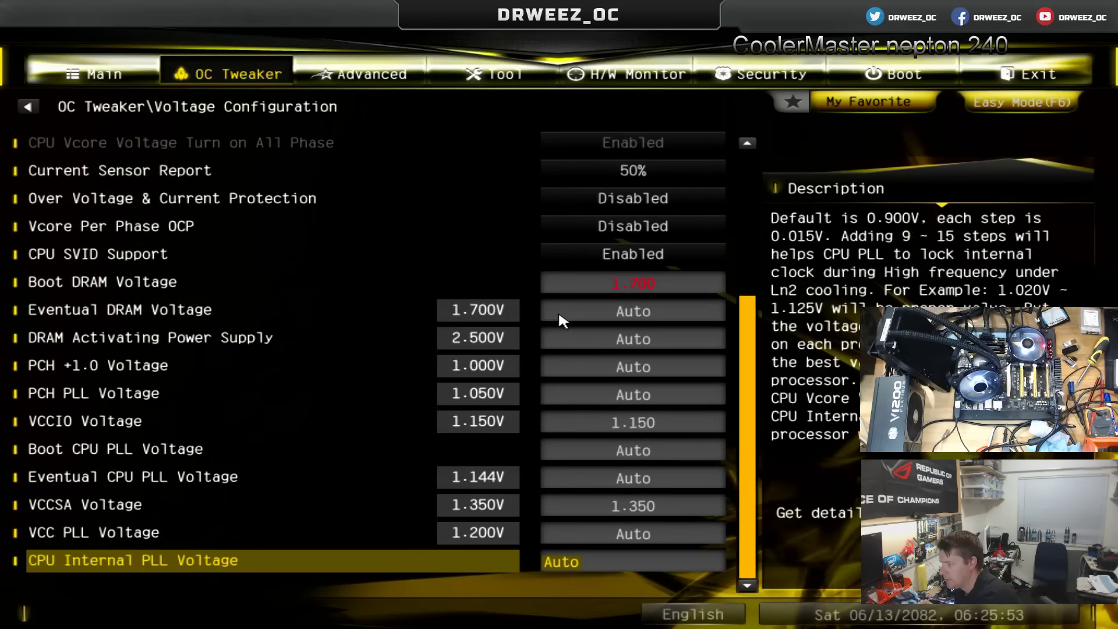
{"action": "key", "text": "Up"}
{"action": "key", "text": "Up"}
{"action": "key", "text": "Delete"}
- Set the VCCIO Voltage to Auto in the same voltage settings
{"action": "key", "text": "Up"}
{"action": "key", "text": "Up"}
{"action": "key", "text": "Up"}
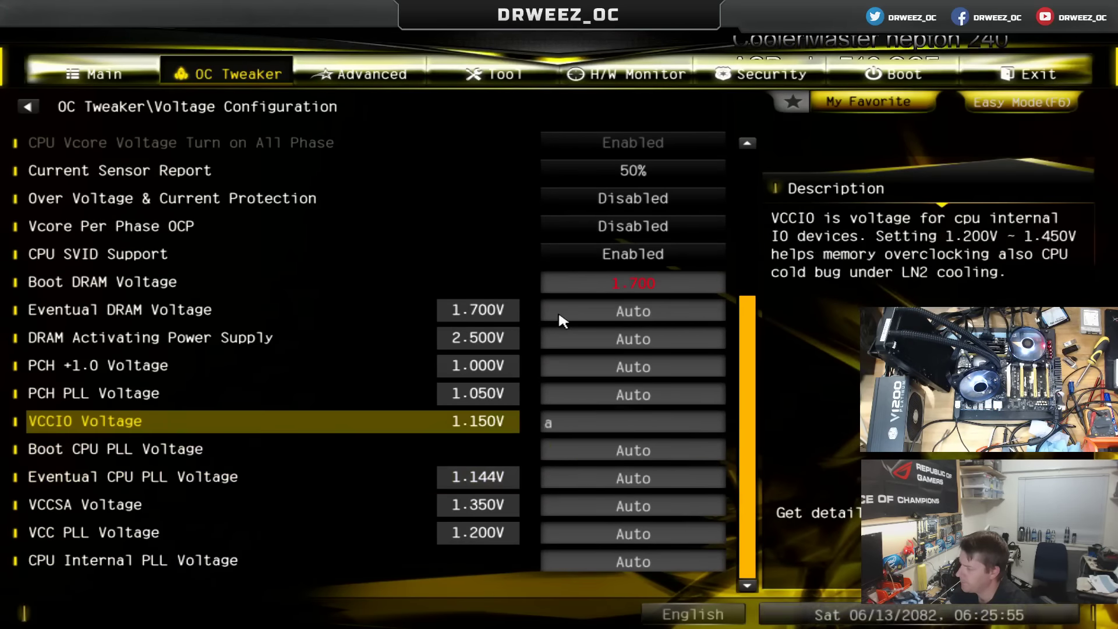
{"action": "key", "text": "Delete"}
{"action": "key", "text": "Down"}
{"action": "key", "text": "Down"}
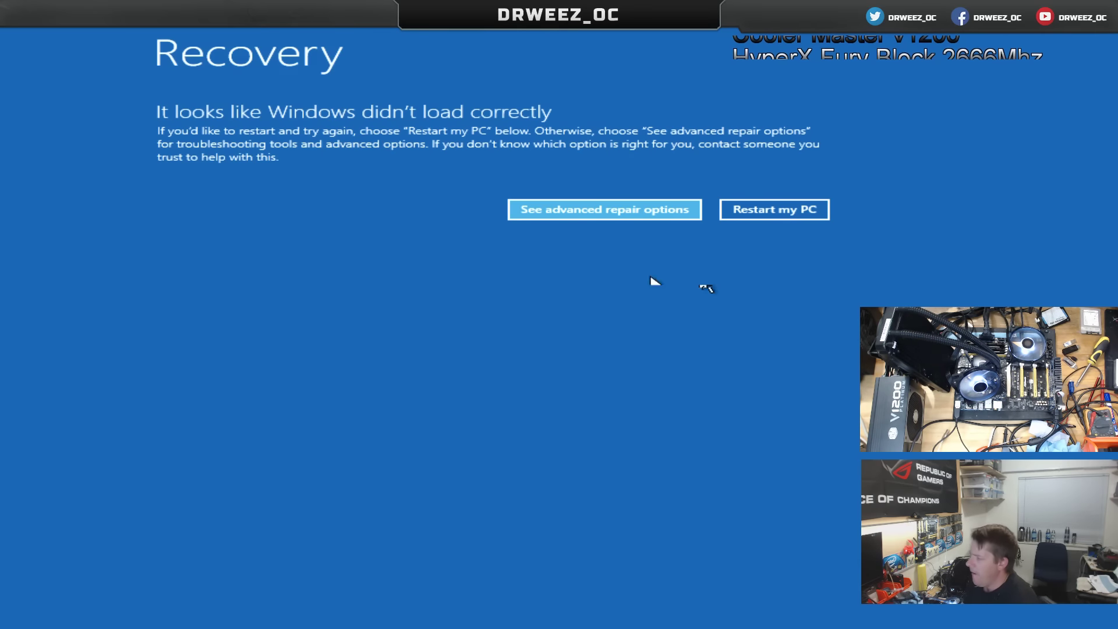
- Restart the PC from the Windows Recovery screen
{"action": "left_click", "coordinate": [768, 215]}
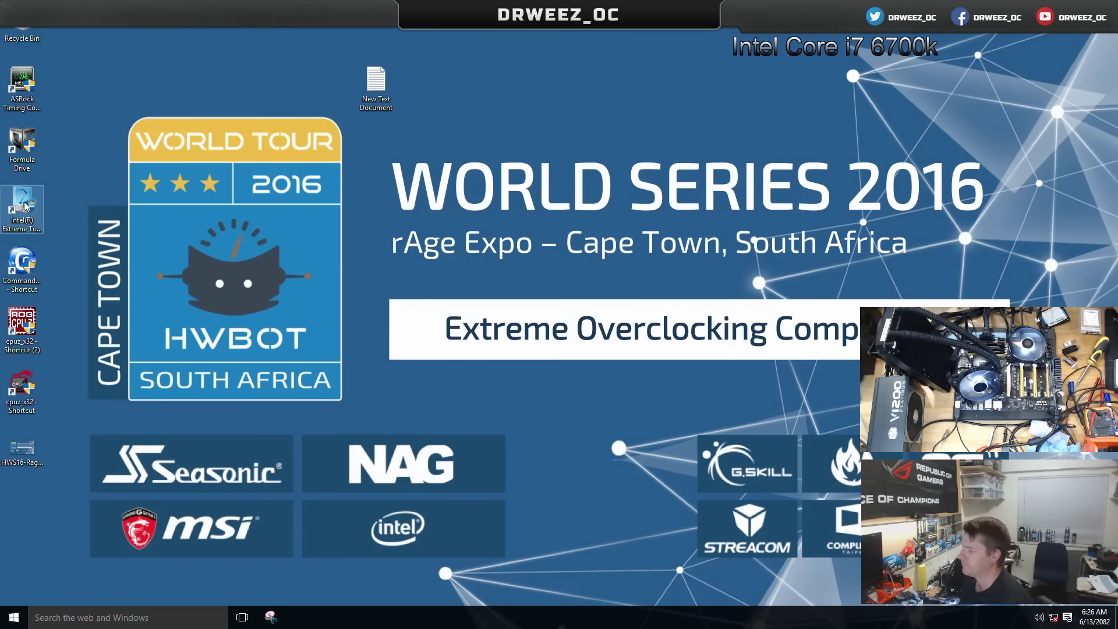
- Launch Intel Extreme Tuning Utility and run its benchmark on the current settings
{"action": "double_click", "coordinate": [24, 206]}
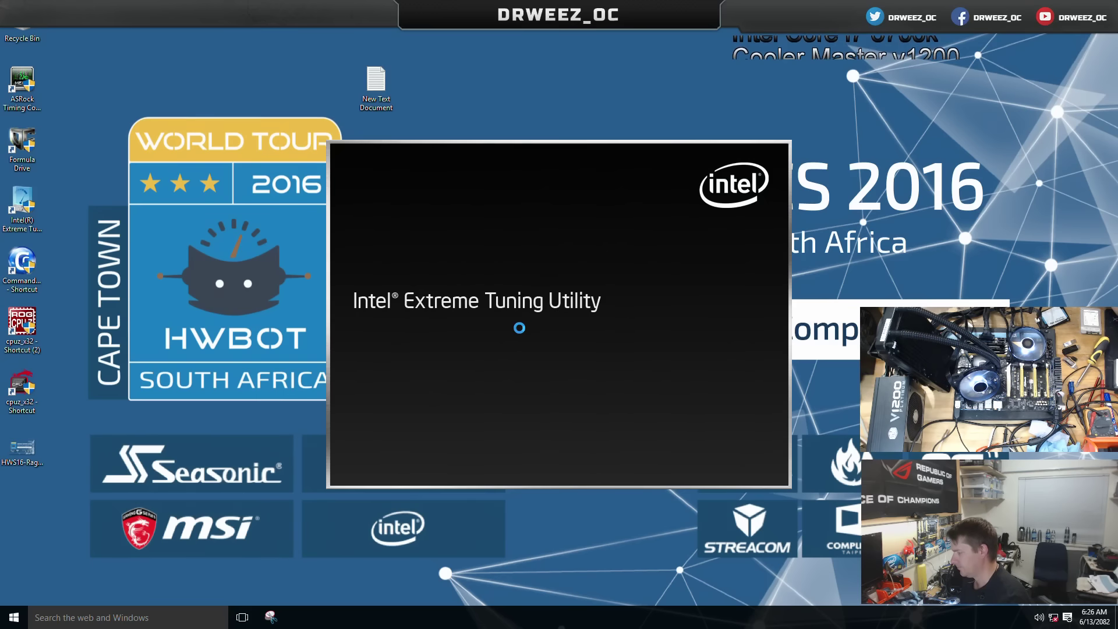
{"action": "left_click", "coordinate": [493, 334]}
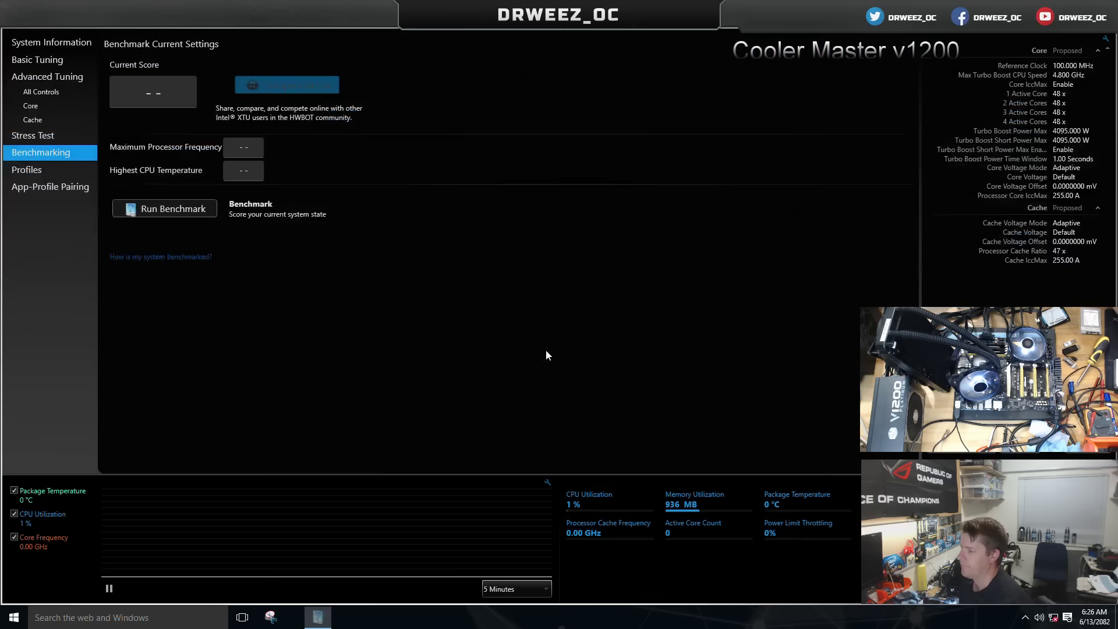
{"action": "left_click", "coordinate": [196, 214]}
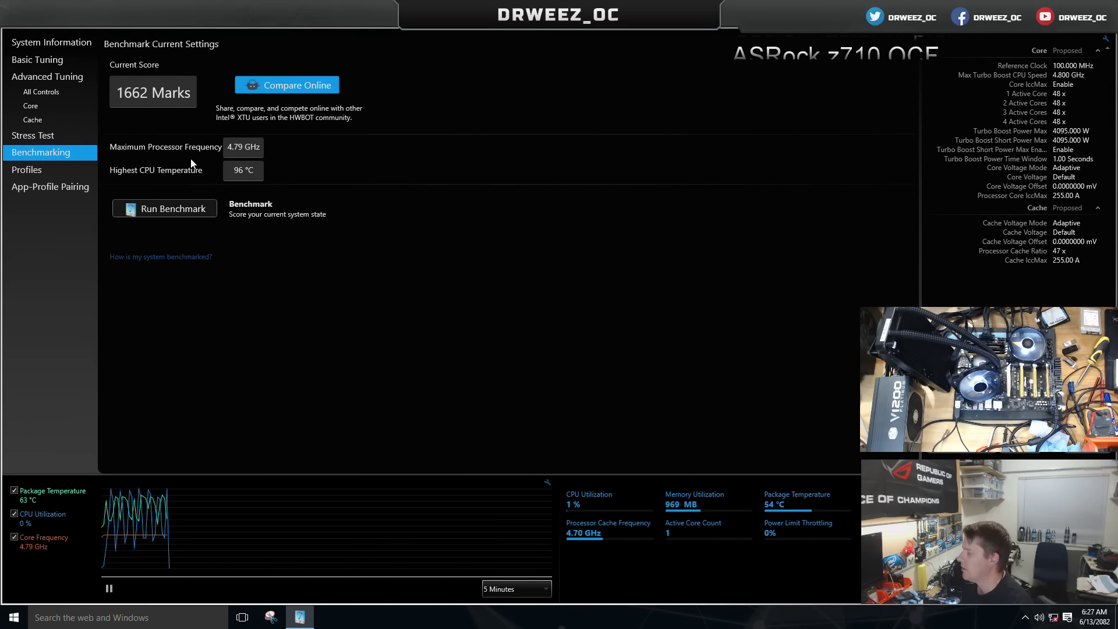
- Save the benchmarked settings as a profile named 1662Rookie
{"action": "key", "text": "ctrl+s"}
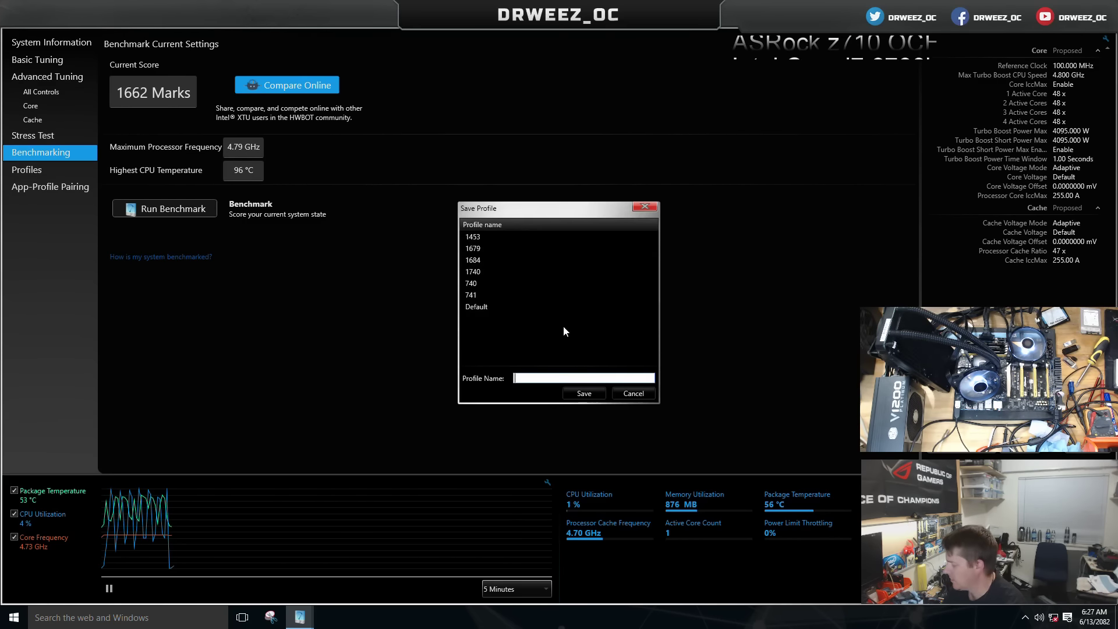
{"action": "type", "text": "1662"}
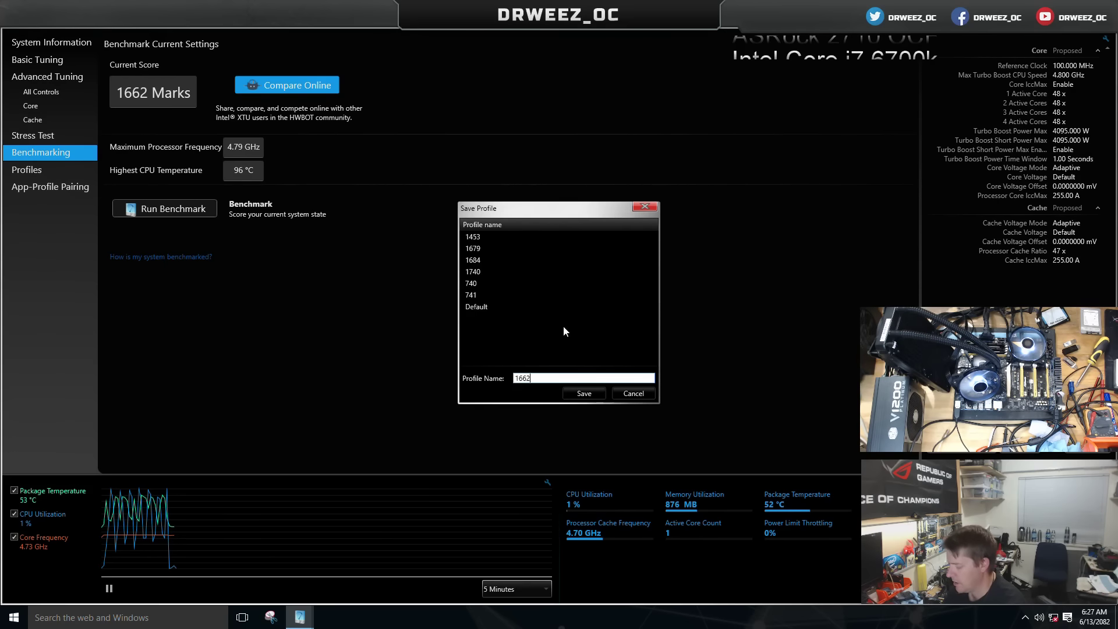
{"action": "type", "text": "Rookie"}
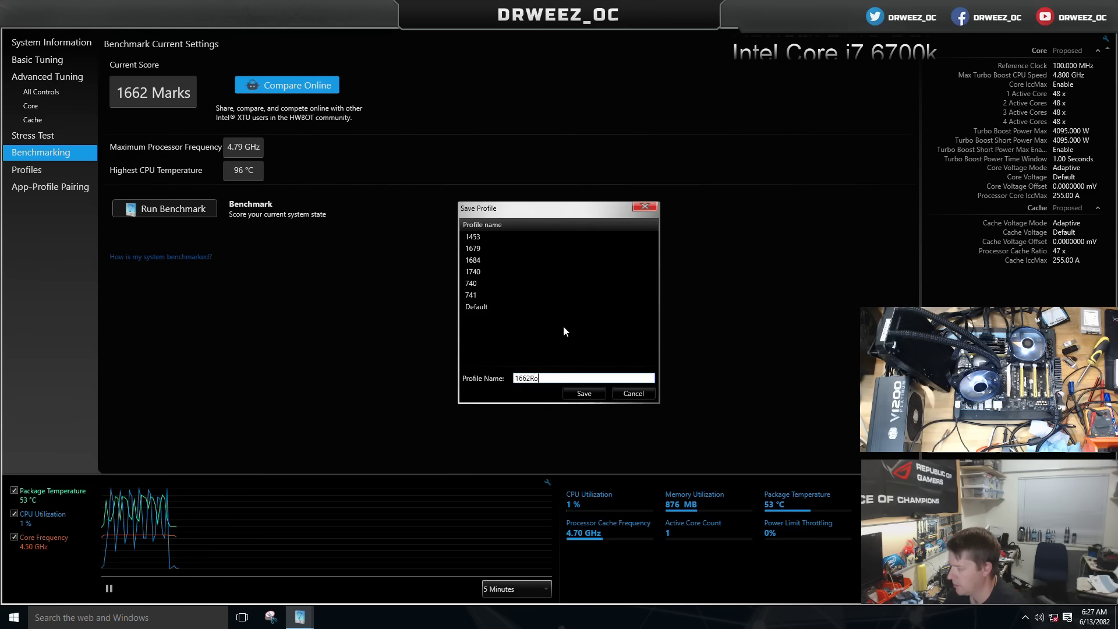
{"action": "left_click", "coordinate": [583, 394]}
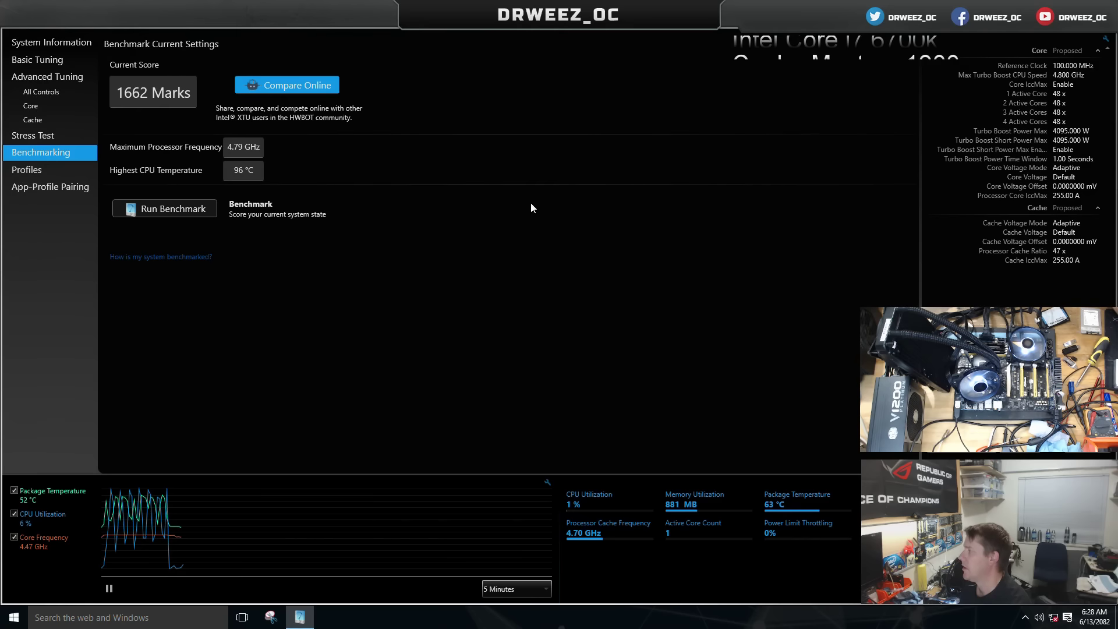
- Move the restored tuning window aside and review the primary memory timings in ASRock Timing Configurator
{"action": "key", "text": "super+Down"}
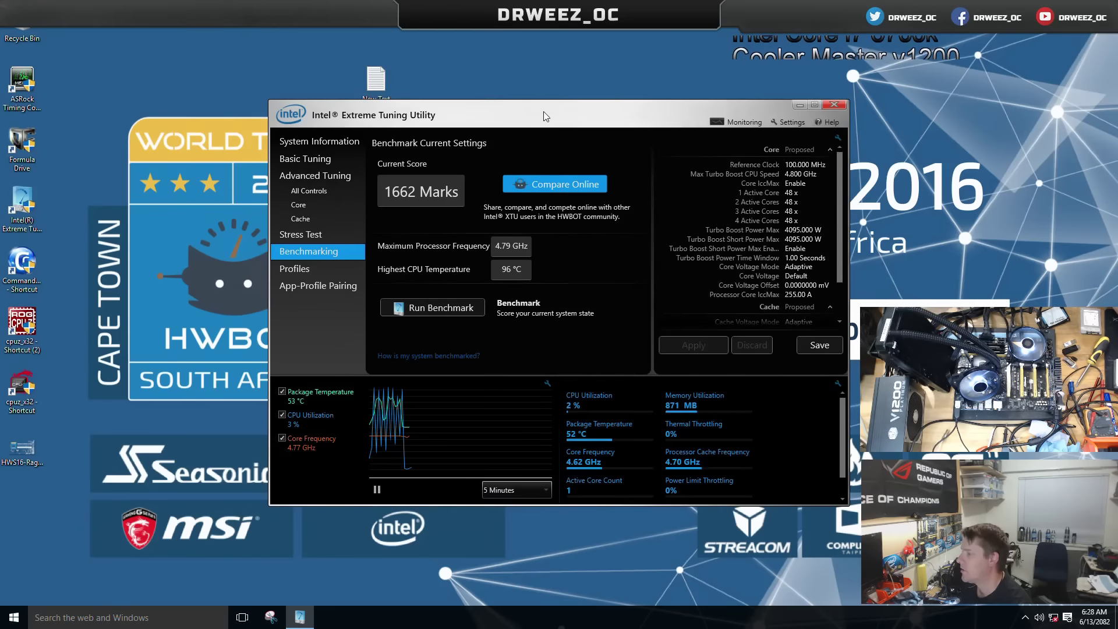
{"action": "left_click_drag", "start_coordinate": [543, 111], "coordinate": [704, 57]}
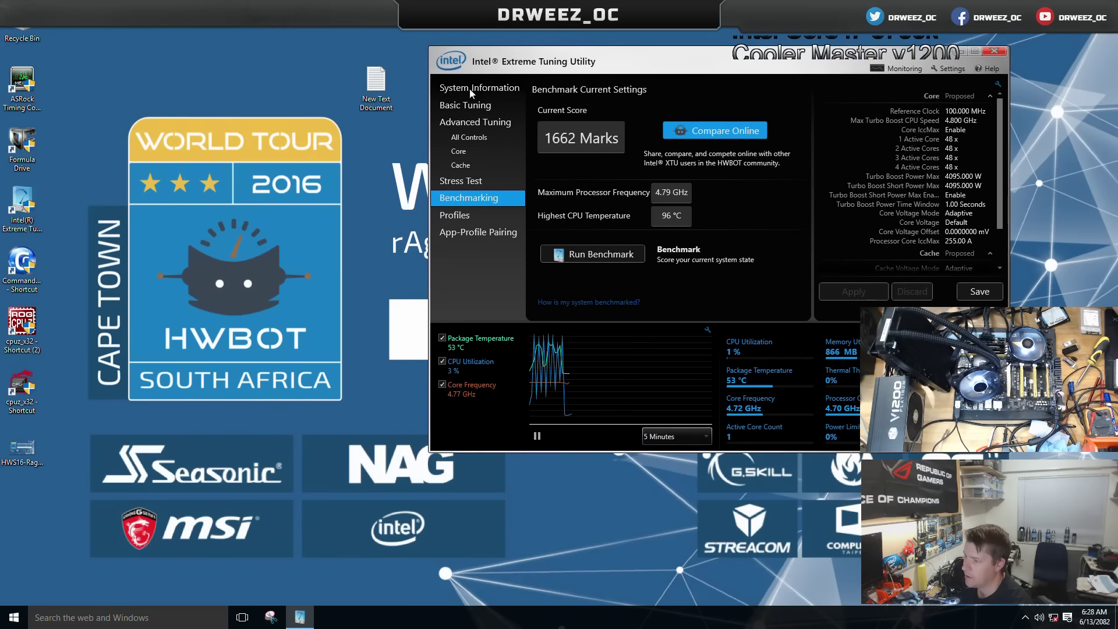
{"action": "double_click", "coordinate": [22, 93]}
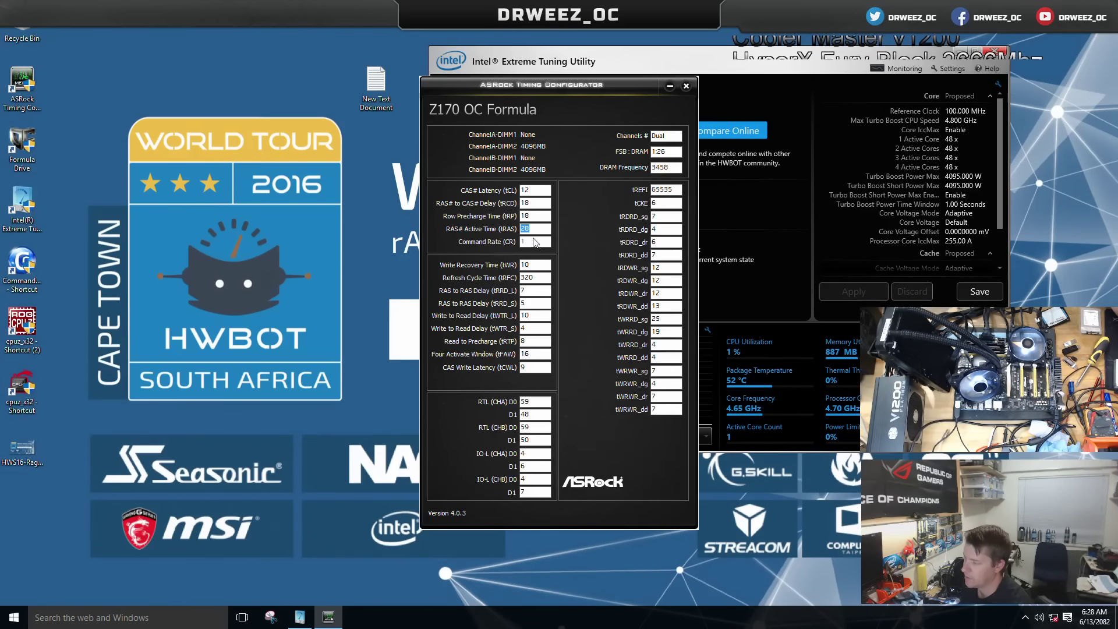
{"action": "left_click", "coordinate": [537, 191]}
{"action": "key", "text": "Tab"}
{"action": "key", "text": "Tab"}
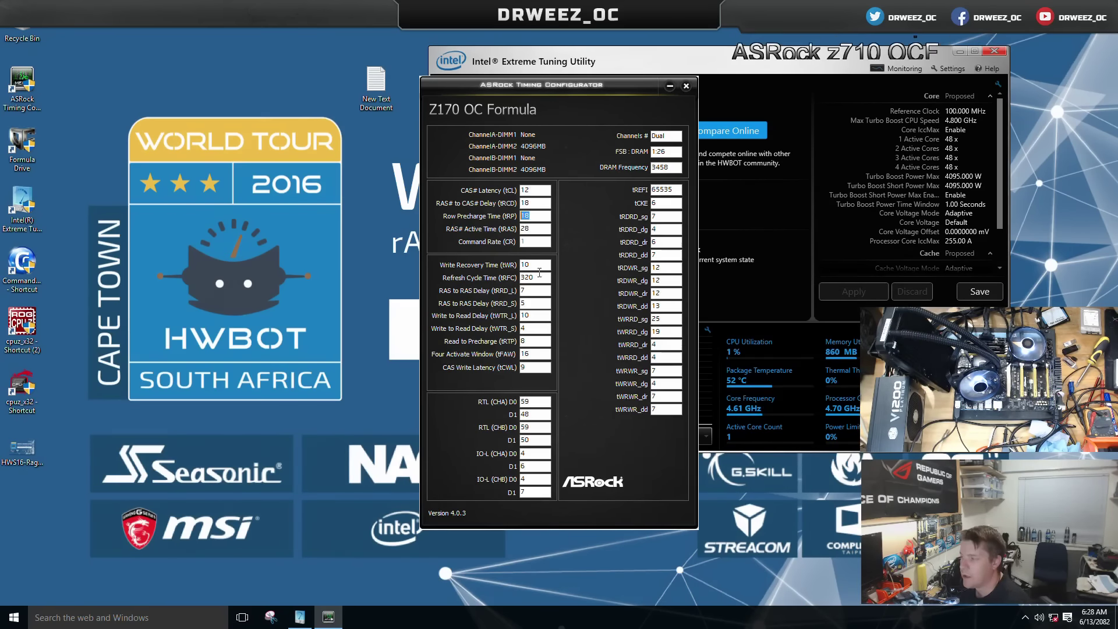
{"action": "left_click", "coordinate": [687, 88]}
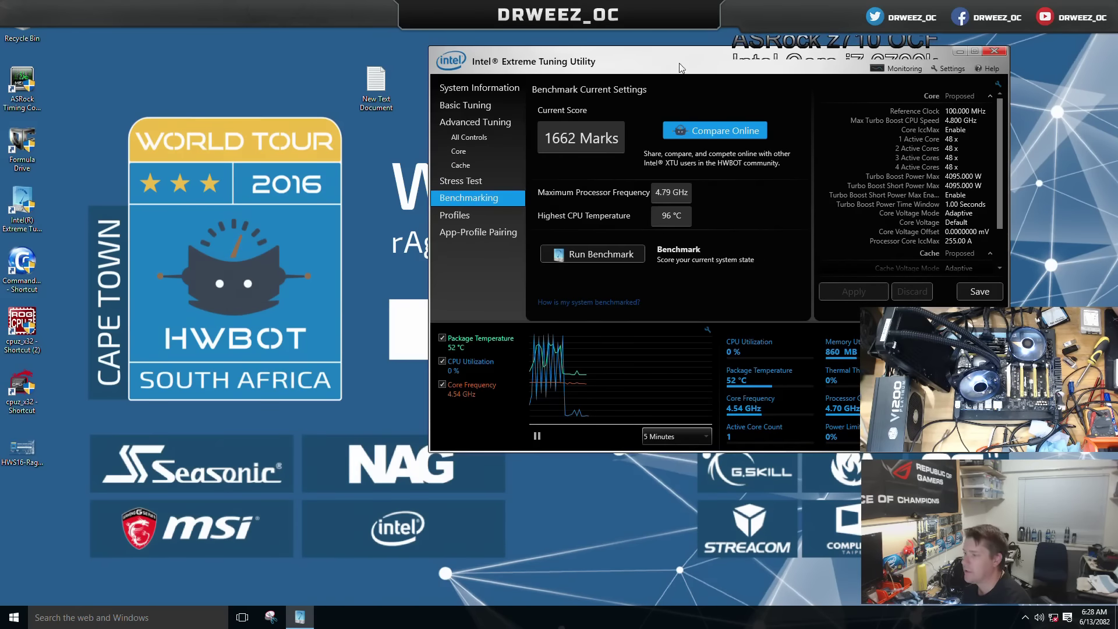
- Review the reference clock, voltage, multiplier and cache settings among the Advanced Tuning controls
{"action": "left_click_drag", "start_coordinate": [624, 59], "coordinate": [694, 48]}
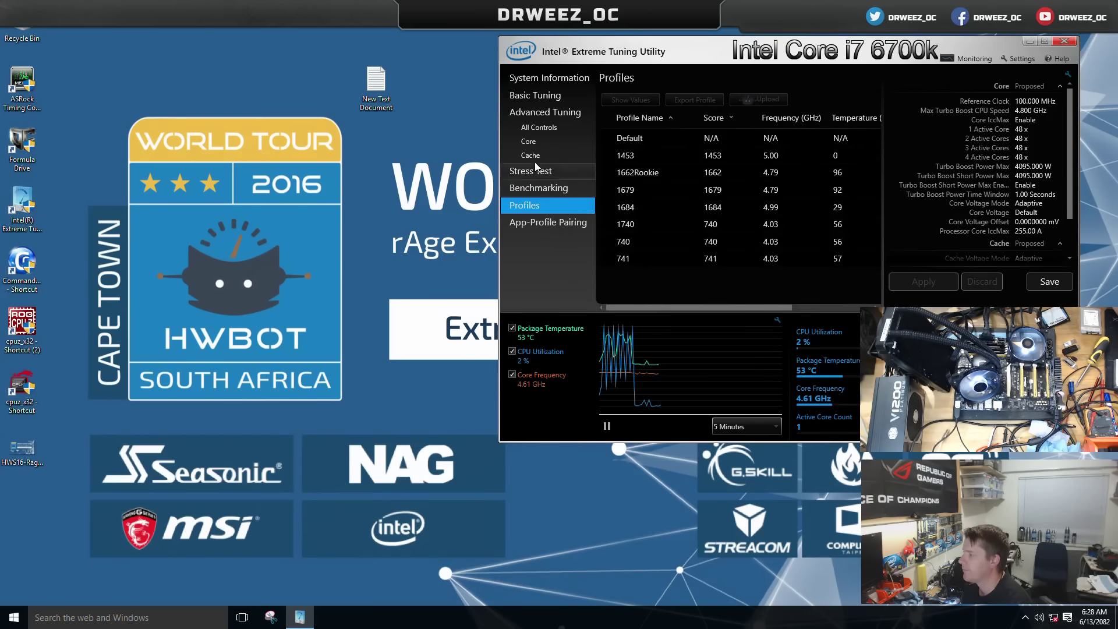
{"action": "left_click", "coordinate": [563, 105]}
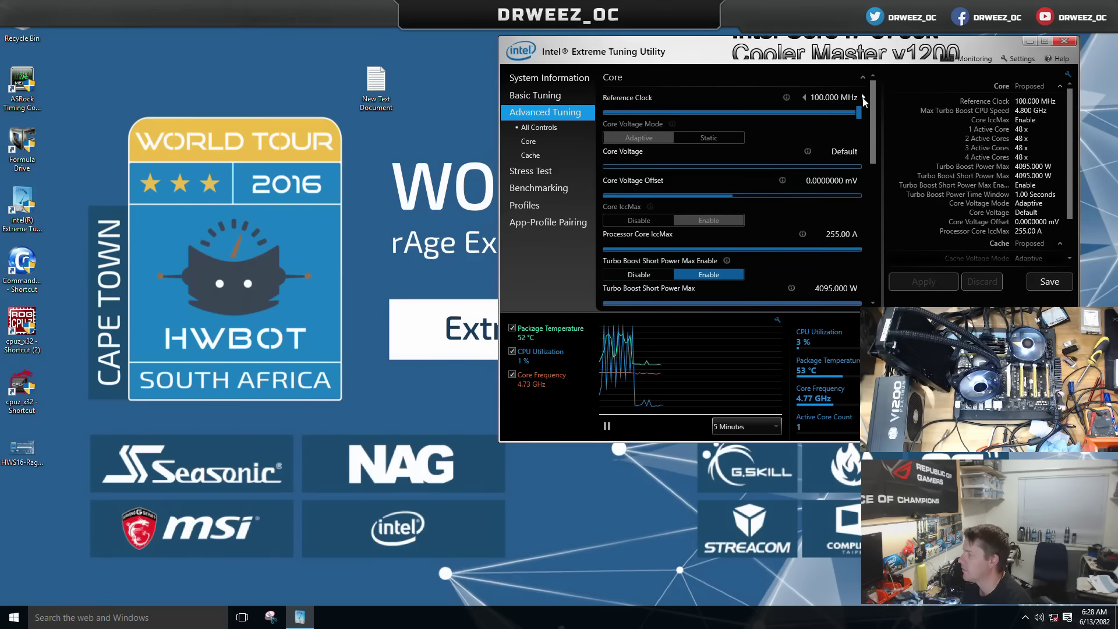
{"action": "scroll", "coordinate": [864, 100], "scroll_direction": "down", "scroll_amount": 1}
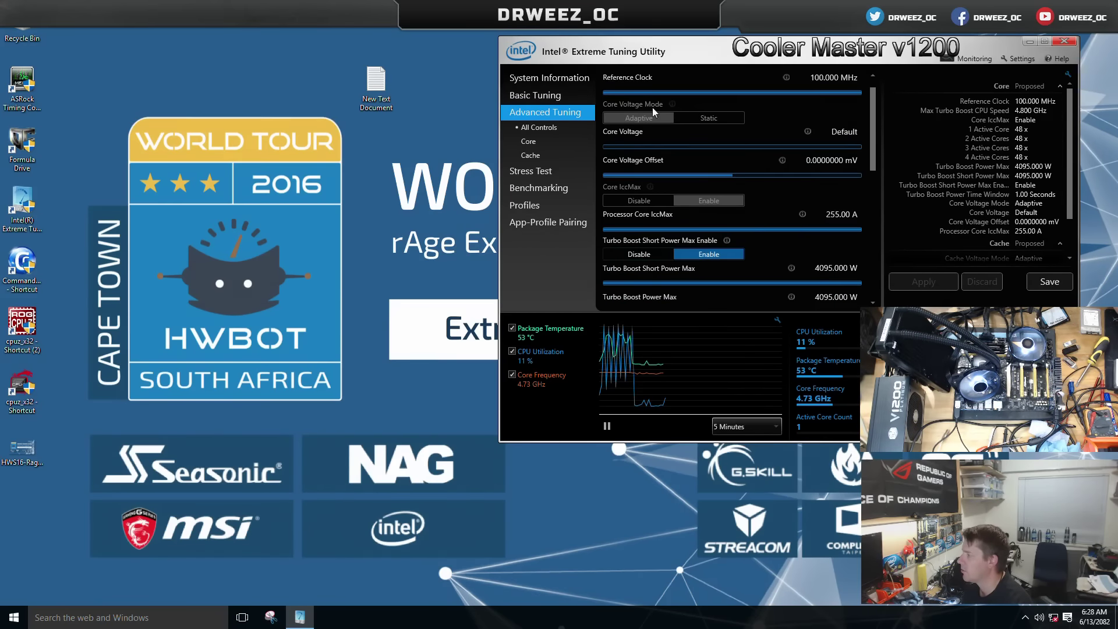
{"action": "scroll", "coordinate": [872, 123], "scroll_direction": "up", "scroll_amount": 1}
{"action": "left_click", "coordinate": [1044, 42]}
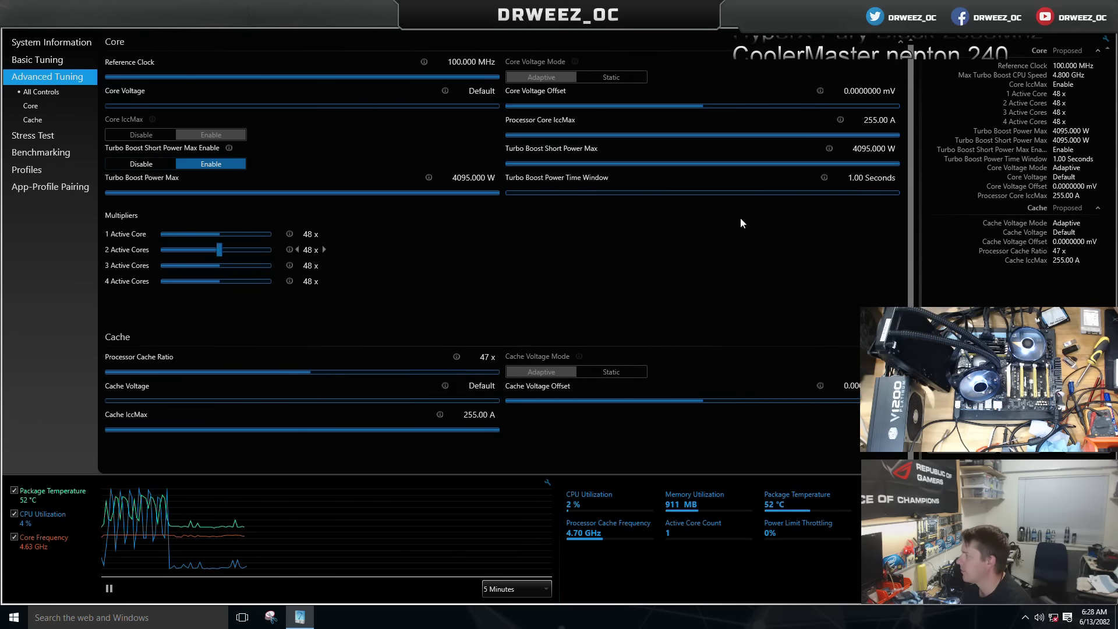
- Raise the BCLK Frequency to 101 MHz in ASRock Formula Drive's OC Tweaker, then close Formula Drive
{"action": "key", "text": "super+Down"}
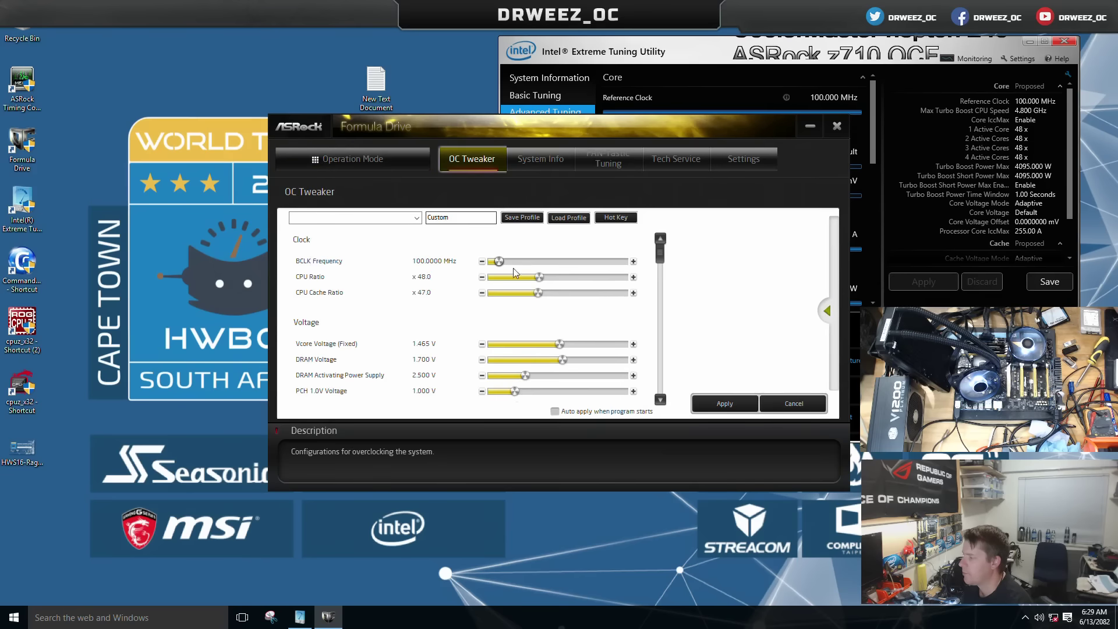
{"action": "left_click", "coordinate": [633, 262]}
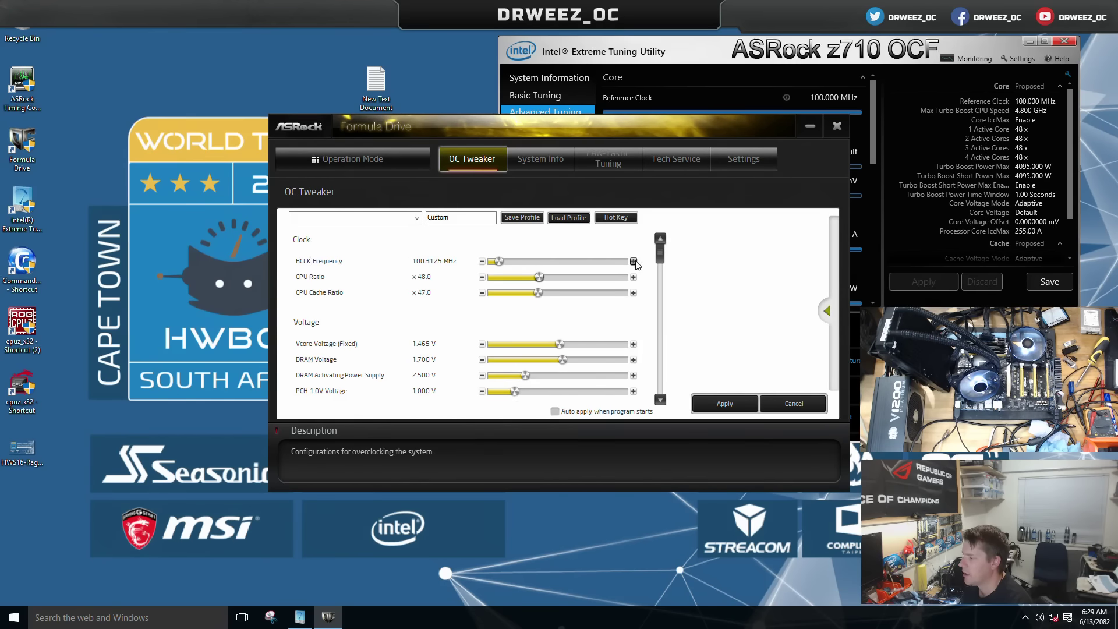
{"action": "left_click", "coordinate": [633, 261]}
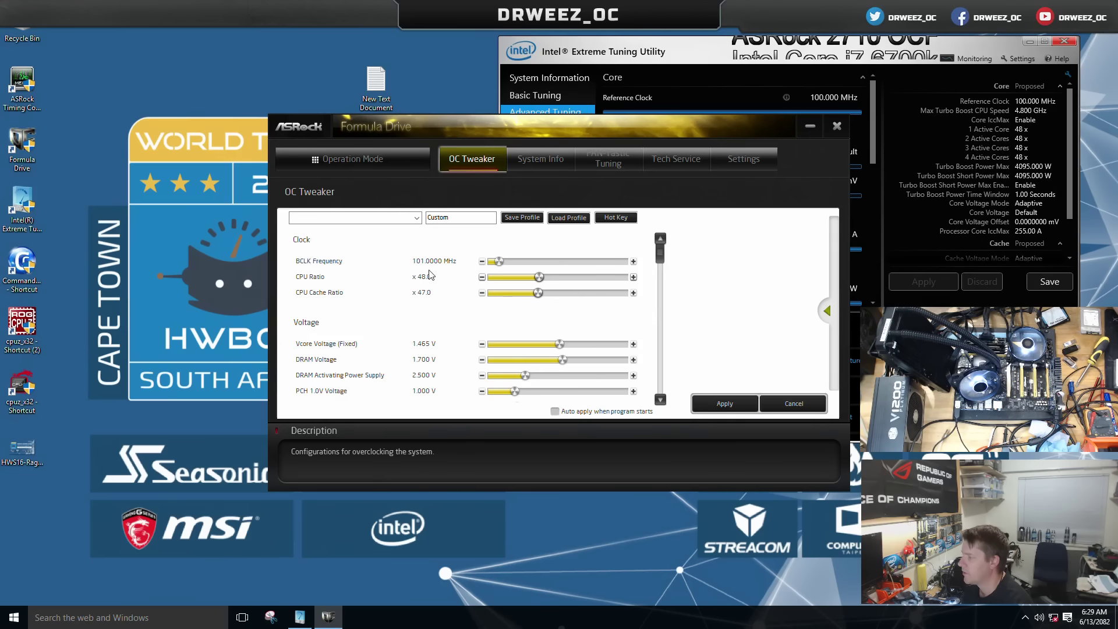
{"action": "left_click", "coordinate": [837, 126]}
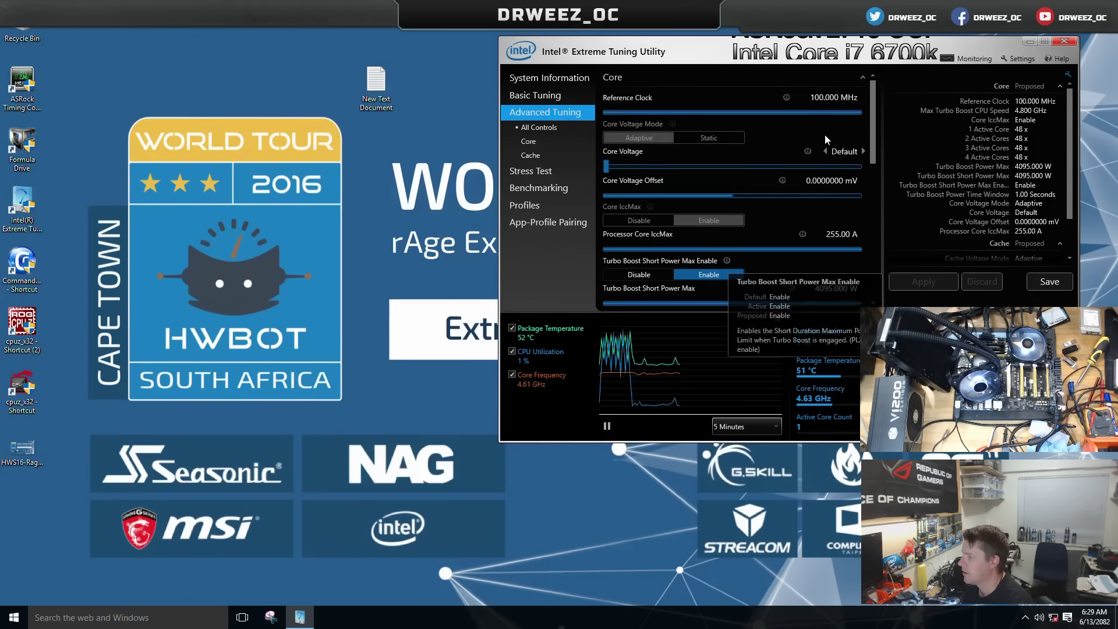
- Run the Extreme Tuning Utility benchmark again with the window maximized and wait for its score
{"action": "left_click", "coordinate": [537, 210]}
{"action": "left_click", "coordinate": [541, 190]}
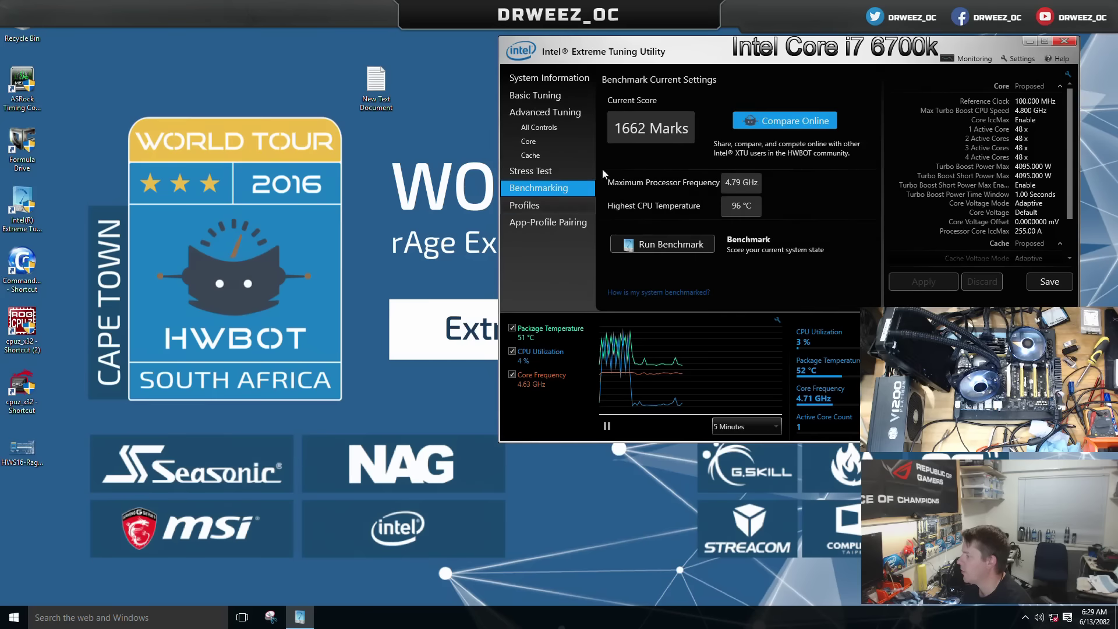
{"action": "left_click", "coordinate": [684, 244]}
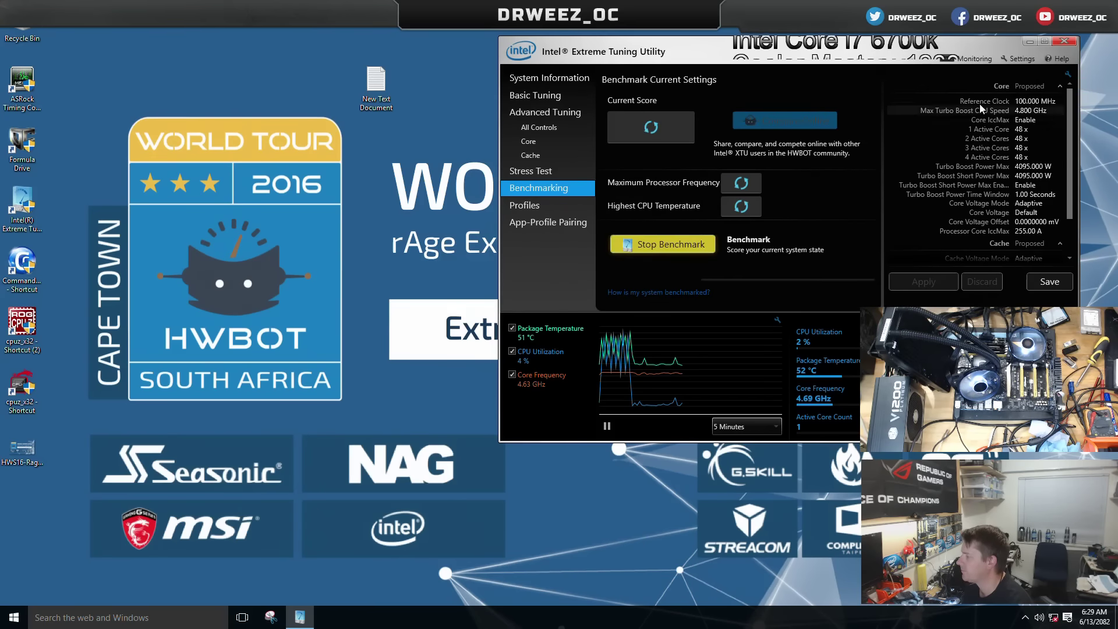
{"action": "left_click", "coordinate": [1044, 41]}
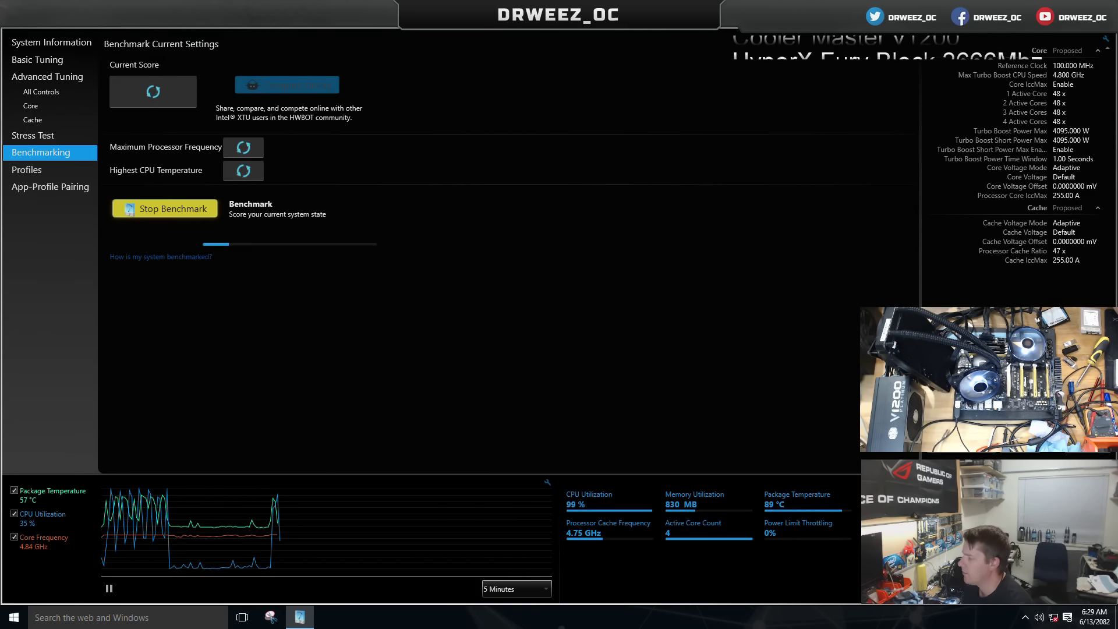
{"action": "mouse_move", "coordinate": [607, 538]}
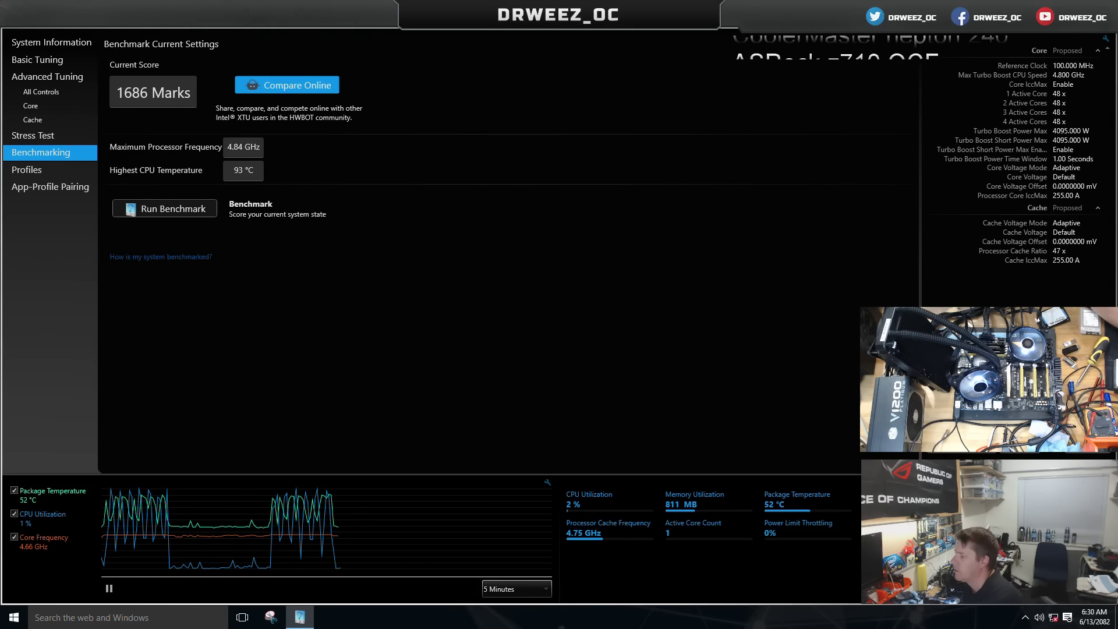
- Save the new benchmark run as a profile named 1686Rookie
{"action": "key", "text": "ctrl+s"}
{"action": "type", "text": "1686"}
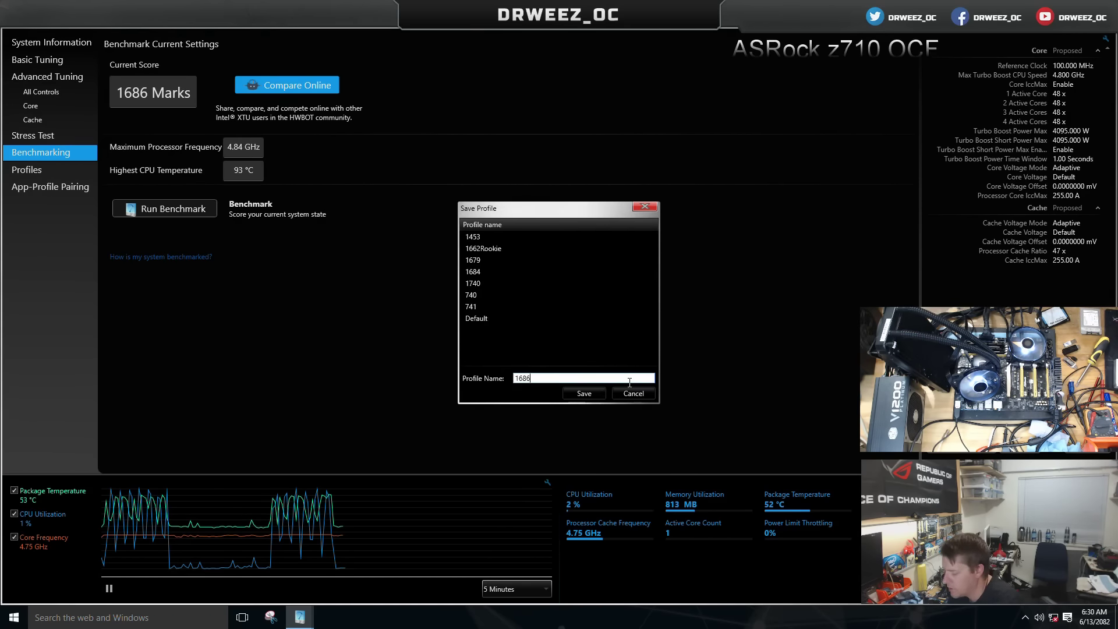
{"action": "type", "text": "Rookie"}
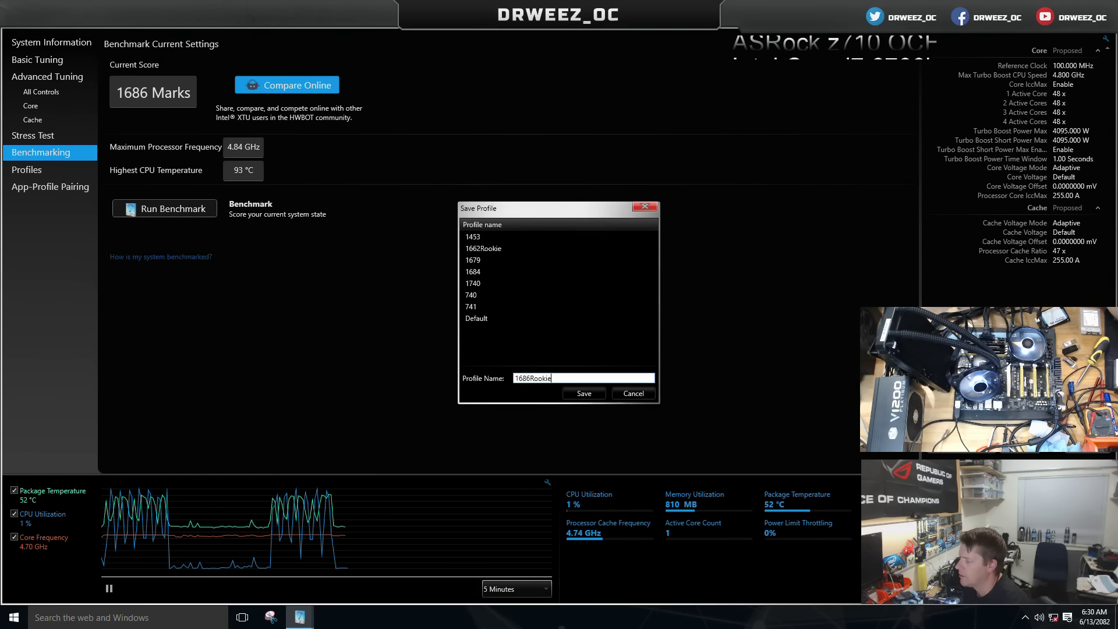
{"action": "left_click", "coordinate": [580, 393]}
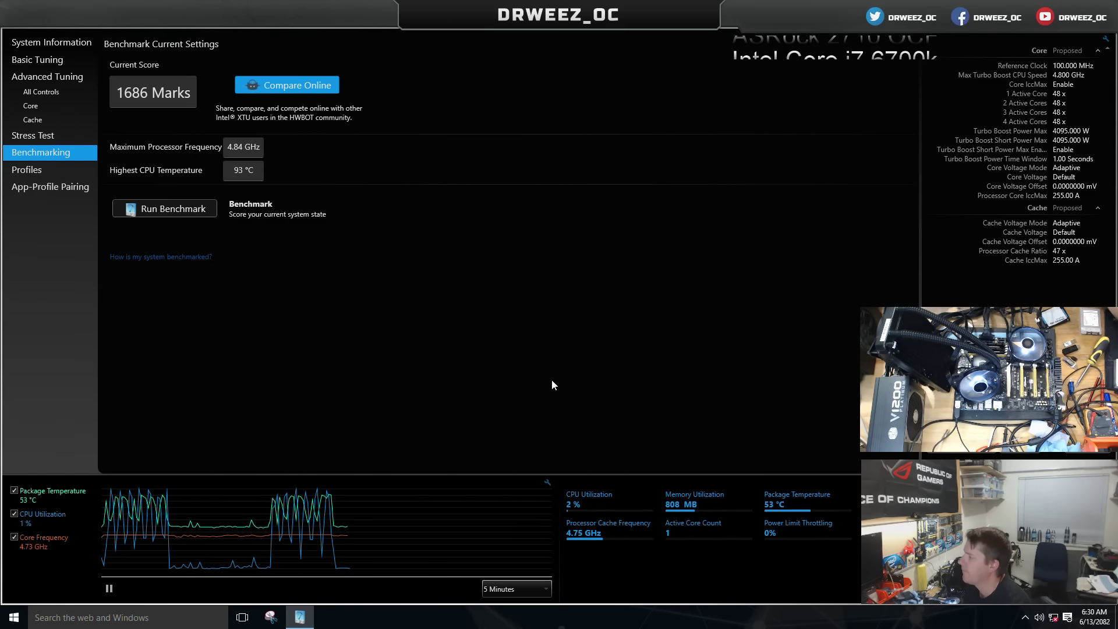
- Open CPU-Z and arrange its CPU details beside the restored Extreme Tuning Utility window without overlap
{"action": "key", "text": "super+Down"}
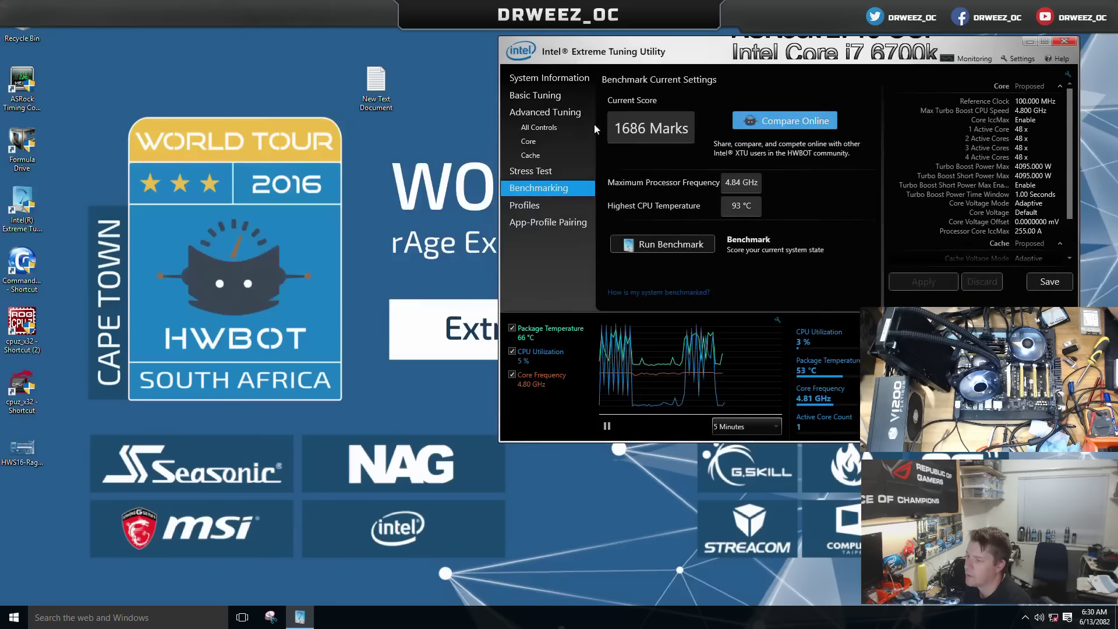
{"action": "left_click", "coordinate": [32, 327]}
{"action": "double_click", "coordinate": [32, 328]}
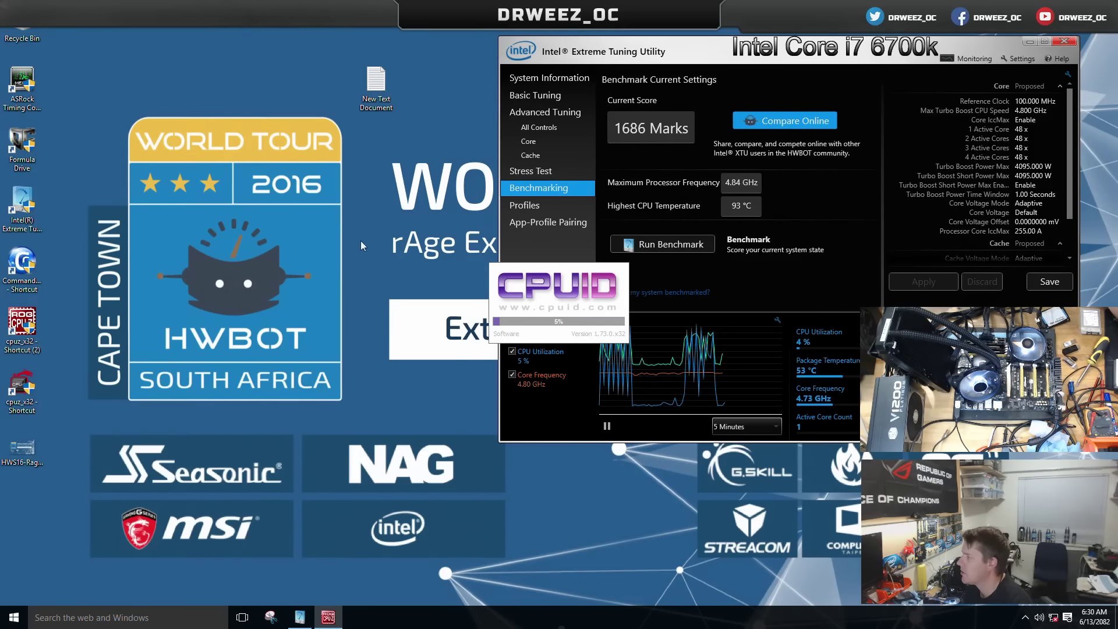
{"action": "left_click_drag", "start_coordinate": [758, 59], "coordinate": [794, 29]}
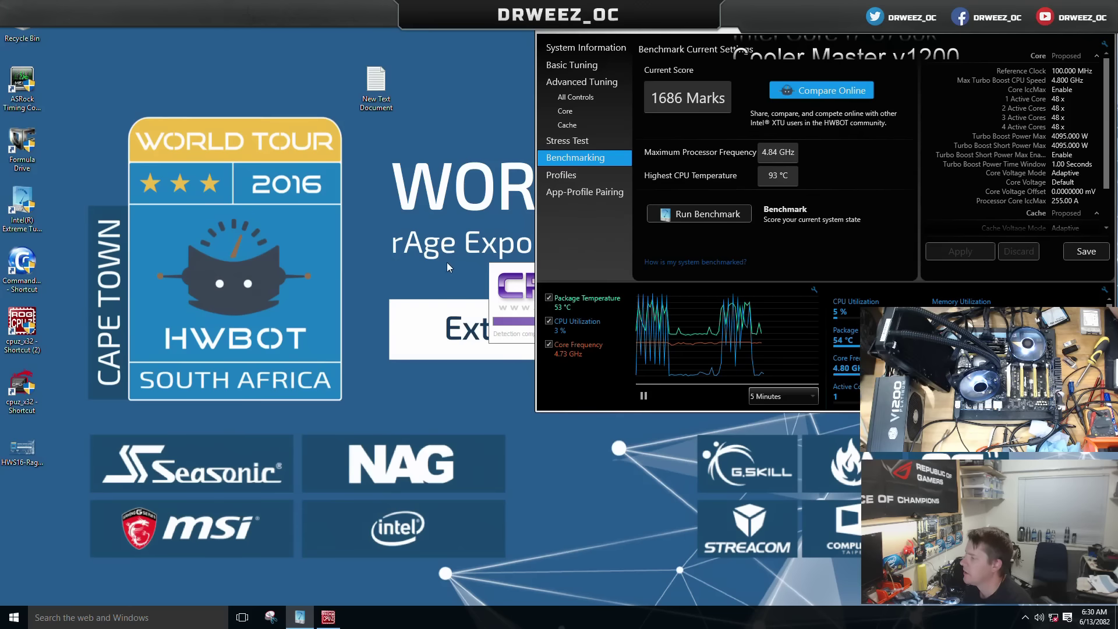
{"action": "left_click_drag", "start_coordinate": [477, 186], "coordinate": [87, 5]}
- Open a second CPU-Z instance beside the first one and show its mainboard details
{"action": "double_click", "coordinate": [22, 323]}
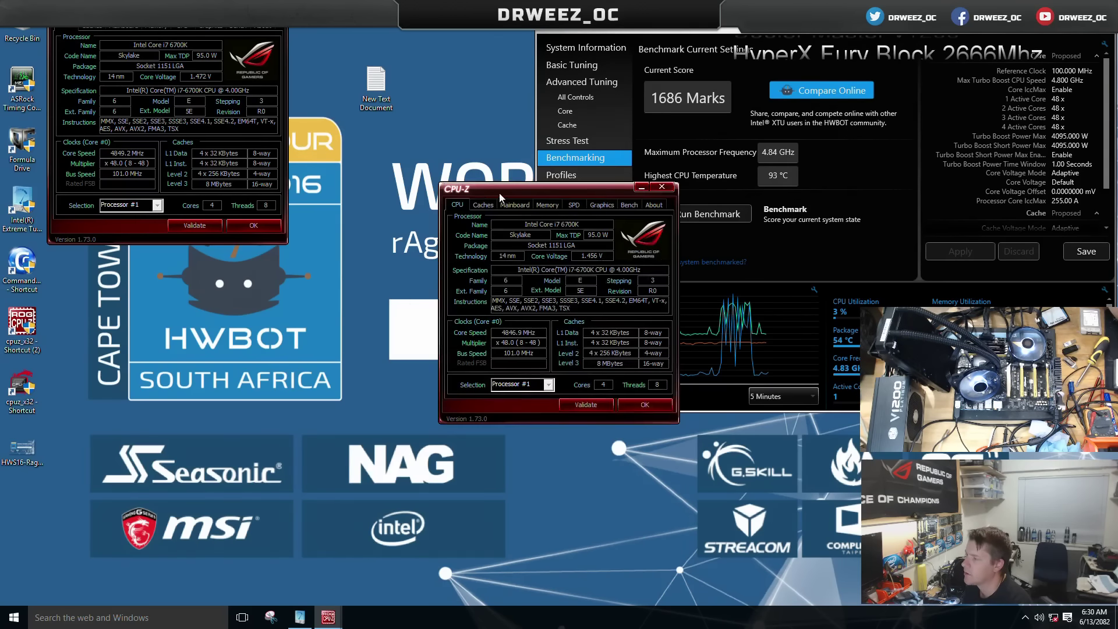
{"action": "left_click_drag", "start_coordinate": [499, 187], "coordinate": [353, 26]}
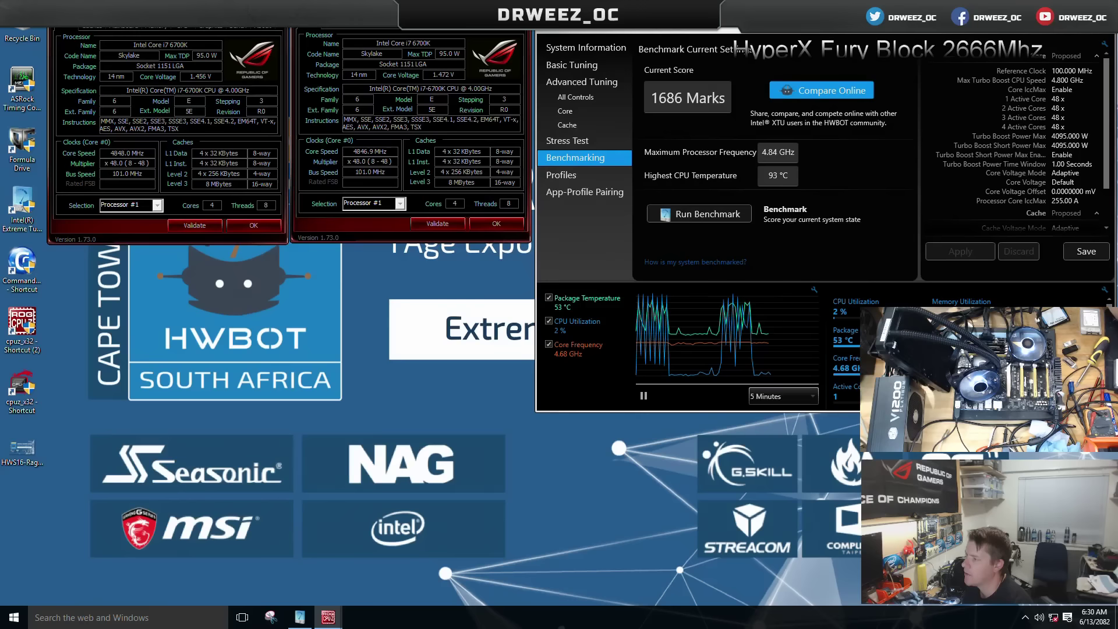
{"action": "left_click", "coordinate": [369, 25]}
- Open a third CPU-Z instance showing the memory details and place it below the first one
{"action": "double_click", "coordinate": [22, 326]}
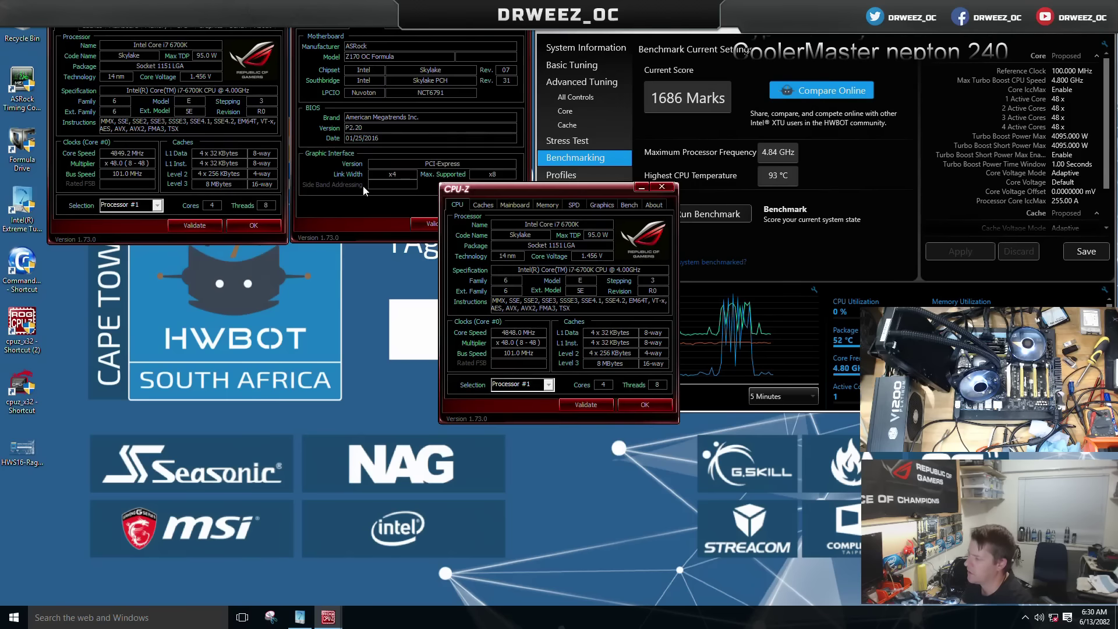
{"action": "left_click", "coordinate": [537, 203]}
{"action": "left_click_drag", "start_coordinate": [538, 195], "coordinate": [144, 259]}
- Open a fourth CPU-Z instance showing the SPD details of memory Slot #2 and place it beside the memory window
{"action": "double_click", "coordinate": [21, 321]}
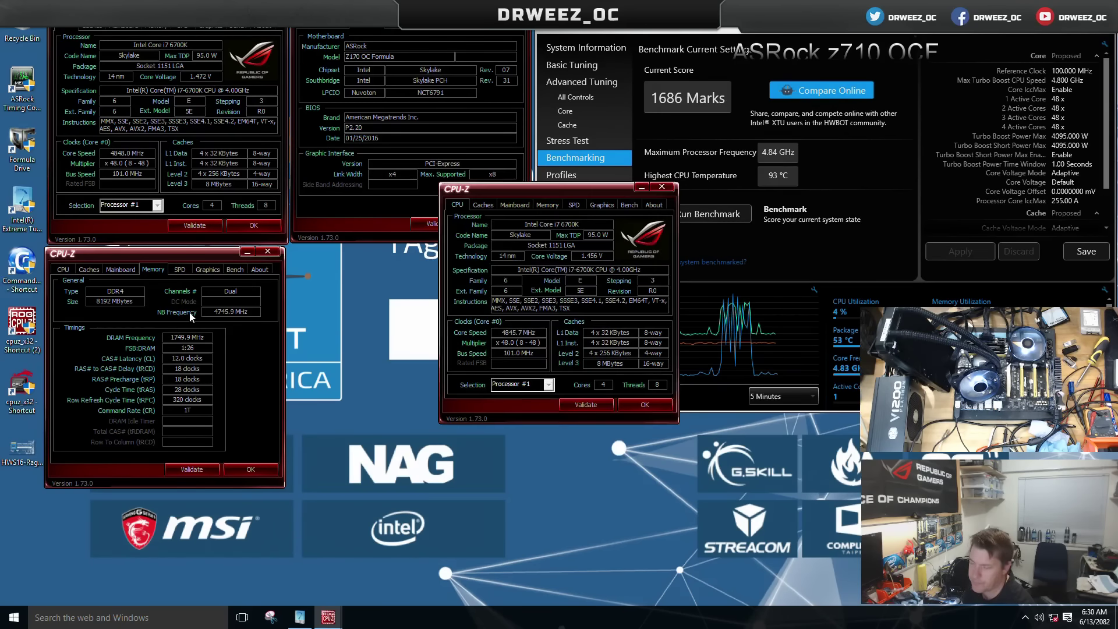
{"action": "left_click", "coordinate": [523, 204]}
{"action": "left_click", "coordinate": [573, 205]}
{"action": "left_click", "coordinate": [495, 227]}
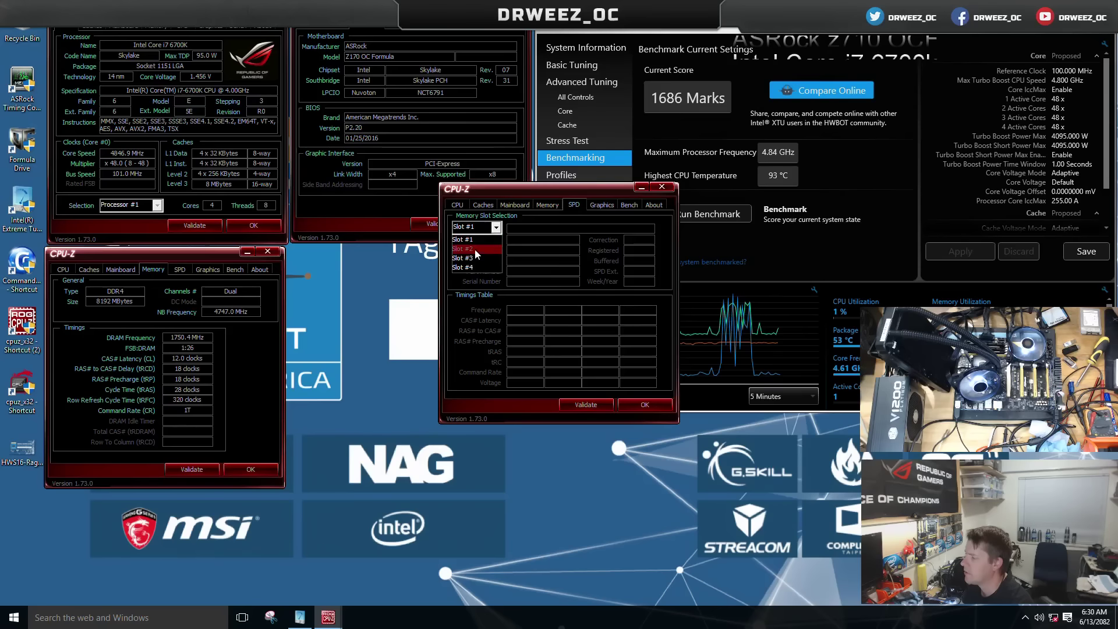
{"action": "left_click", "coordinate": [471, 247]}
{"action": "left_click_drag", "start_coordinate": [563, 191], "coordinate": [414, 255]}
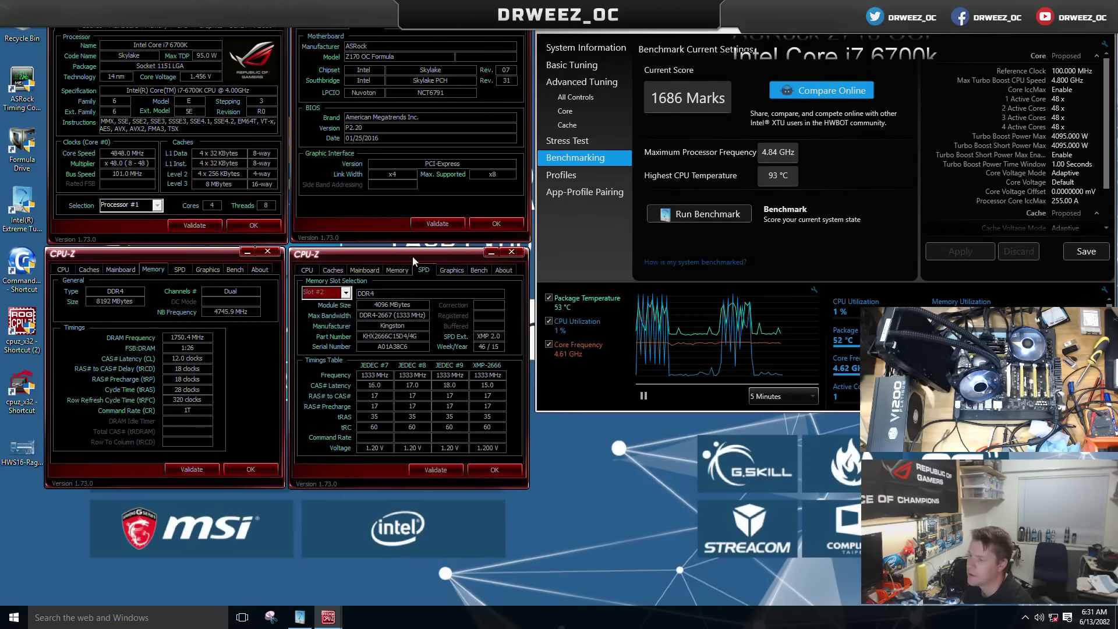
- Capture the arranged windows with Snipping Tool, save the snip as PNG 1686Rookie in Pictures, and close the tool
{"action": "left_click", "coordinate": [269, 616]}
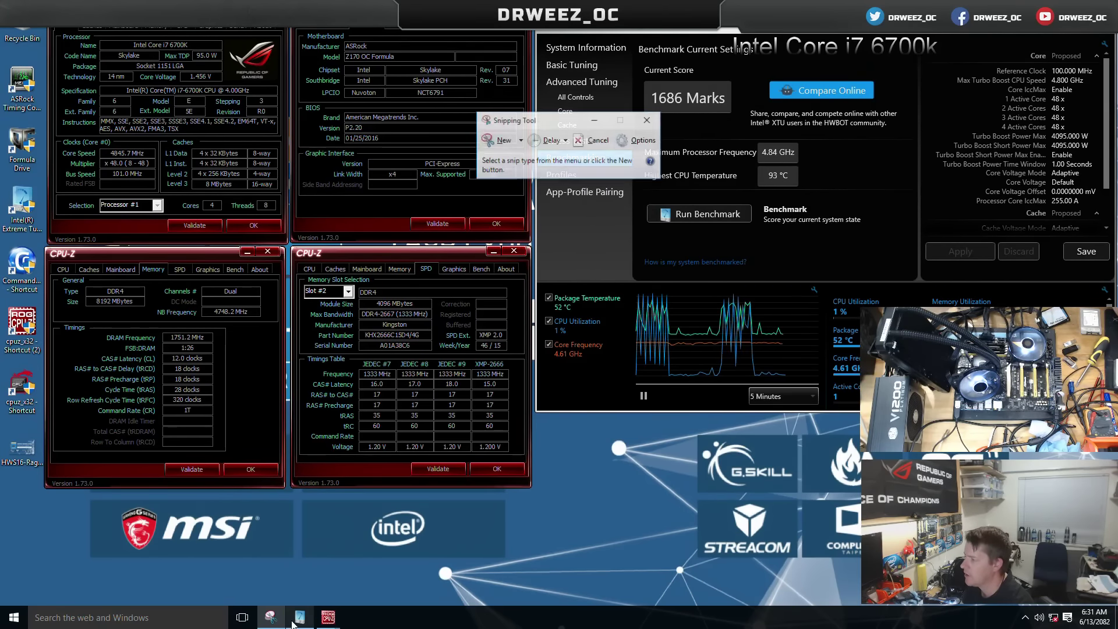
{"action": "left_click", "coordinate": [503, 140]}
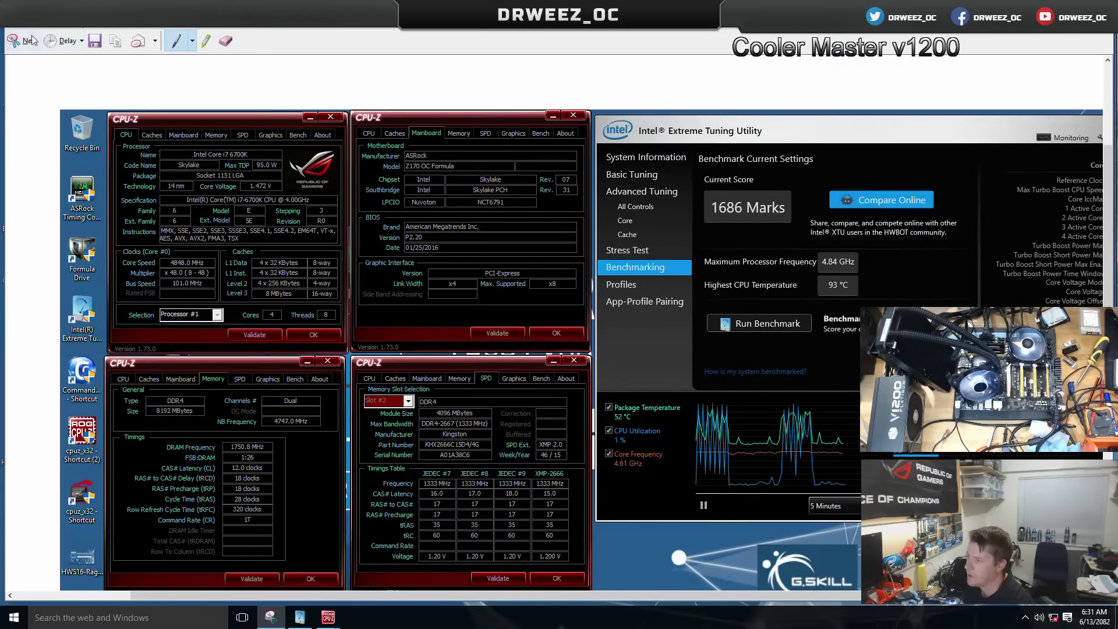
{"action": "left_click", "coordinate": [95, 41]}
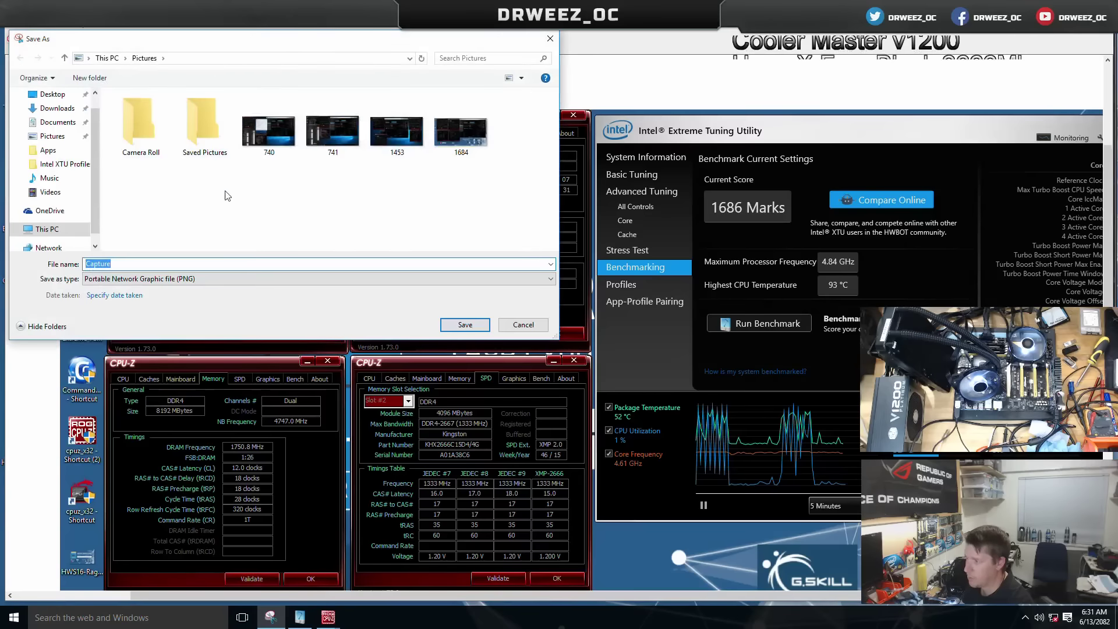
{"action": "type", "text": "1"}
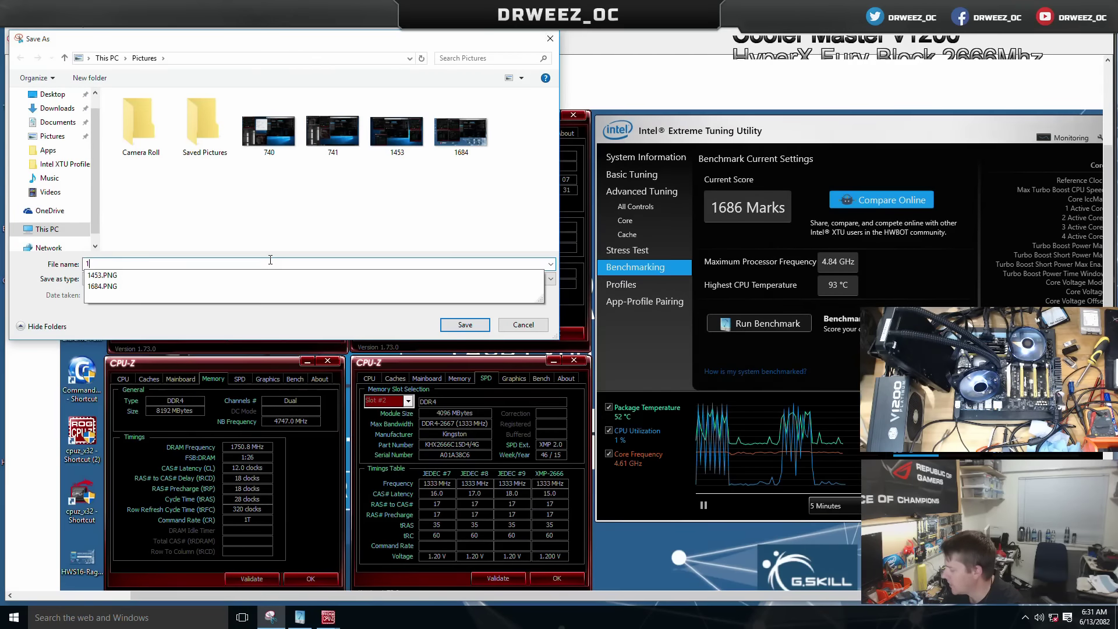
{"action": "type", "text": "686"}
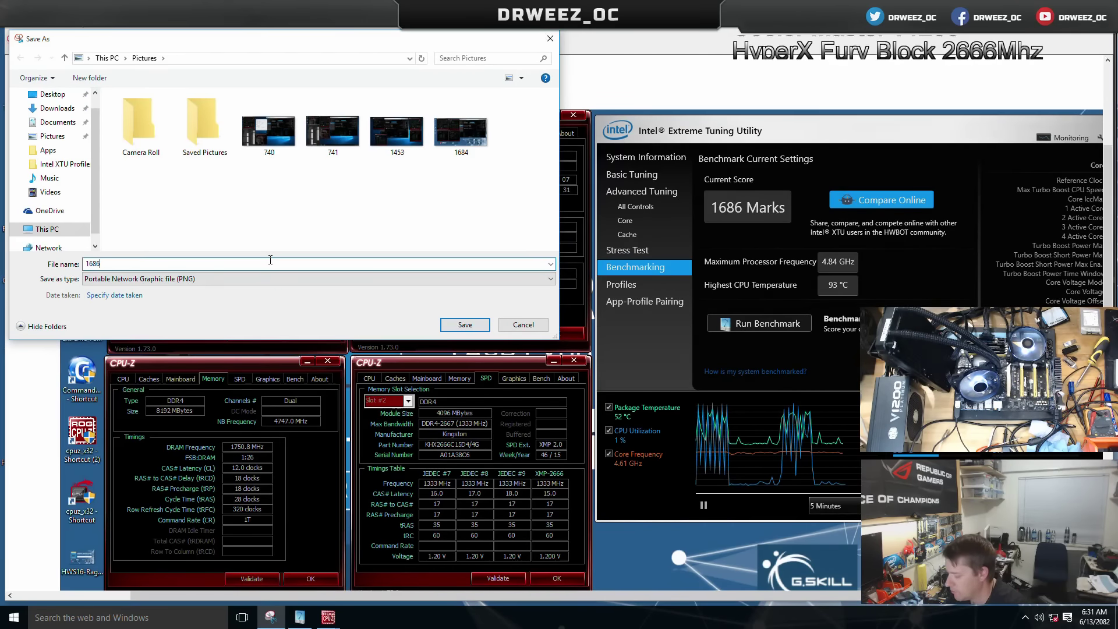
{"action": "type", "text": "Rookie"}
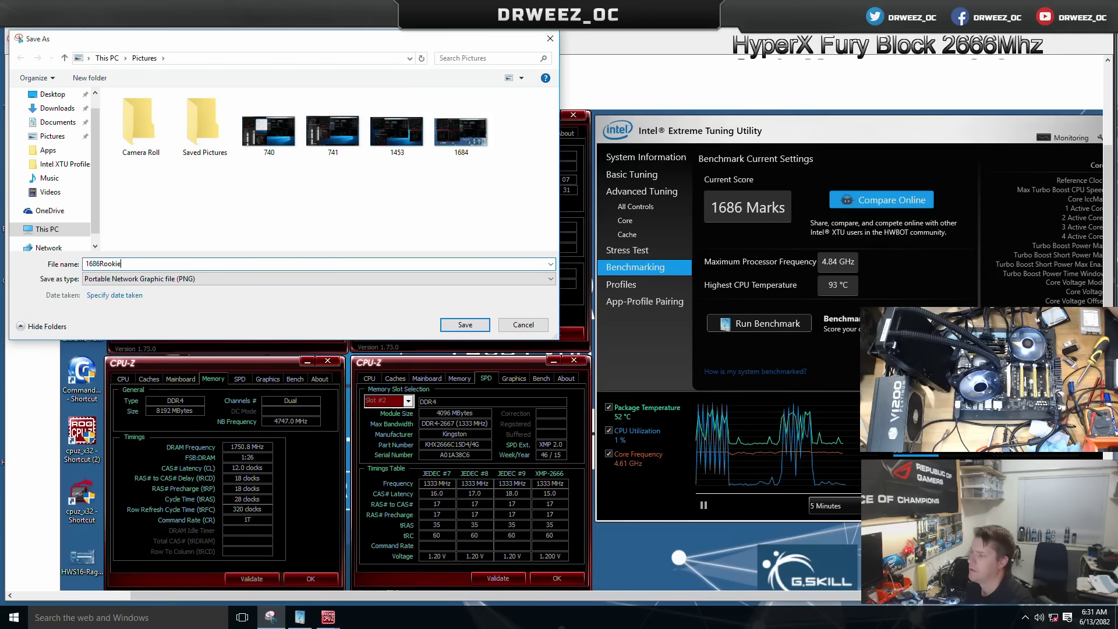
{"action": "key", "text": "Return"}
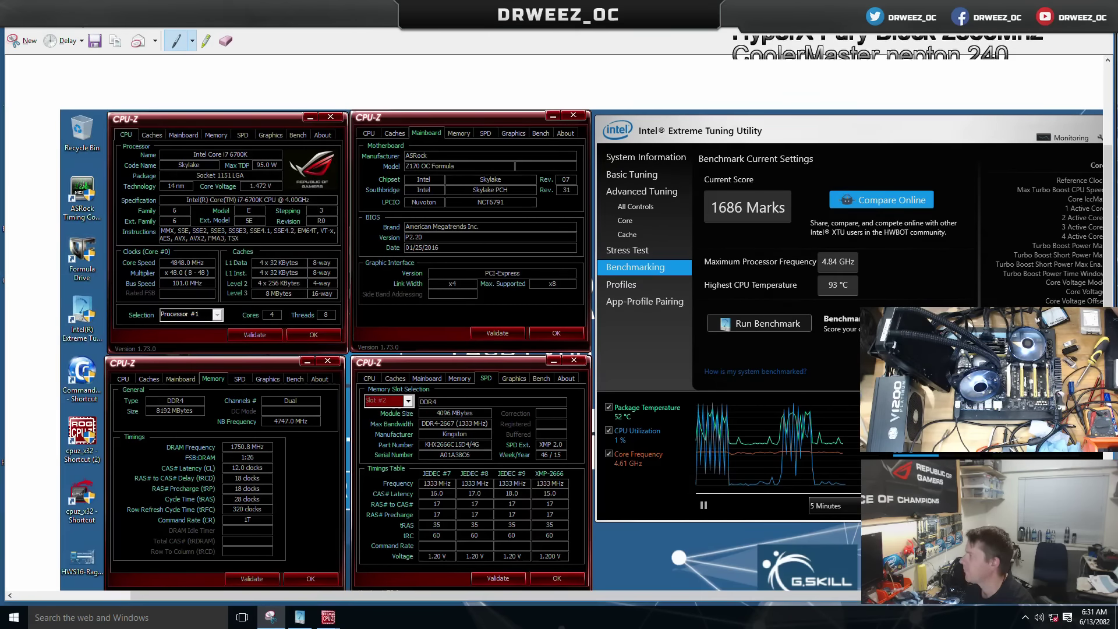
{"action": "left_click", "coordinate": [1103, 9]}
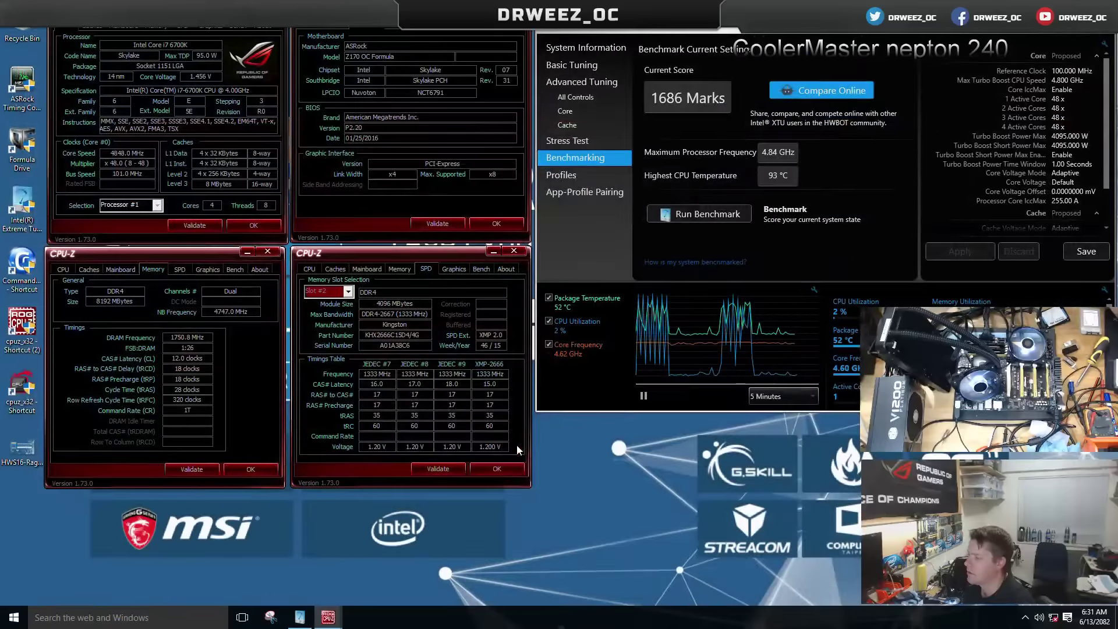
- Close all four CPU-Z windows
{"action": "left_click", "coordinate": [512, 469]}
{"action": "left_click", "coordinate": [271, 468]}
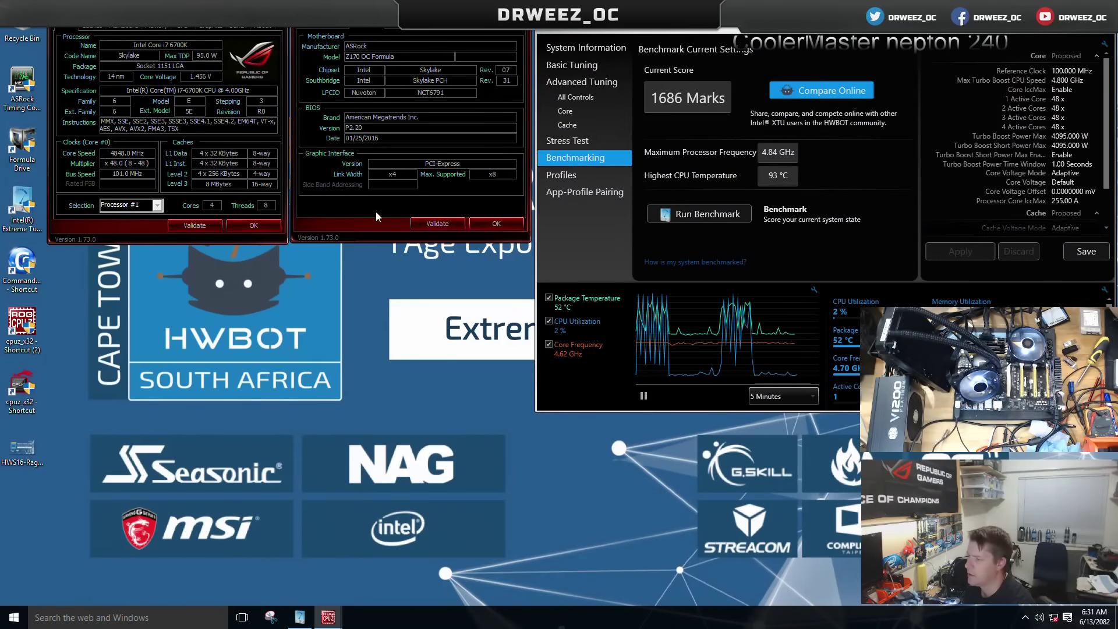
{"action": "left_click", "coordinate": [496, 223]}
{"action": "left_click", "coordinate": [253, 225]}
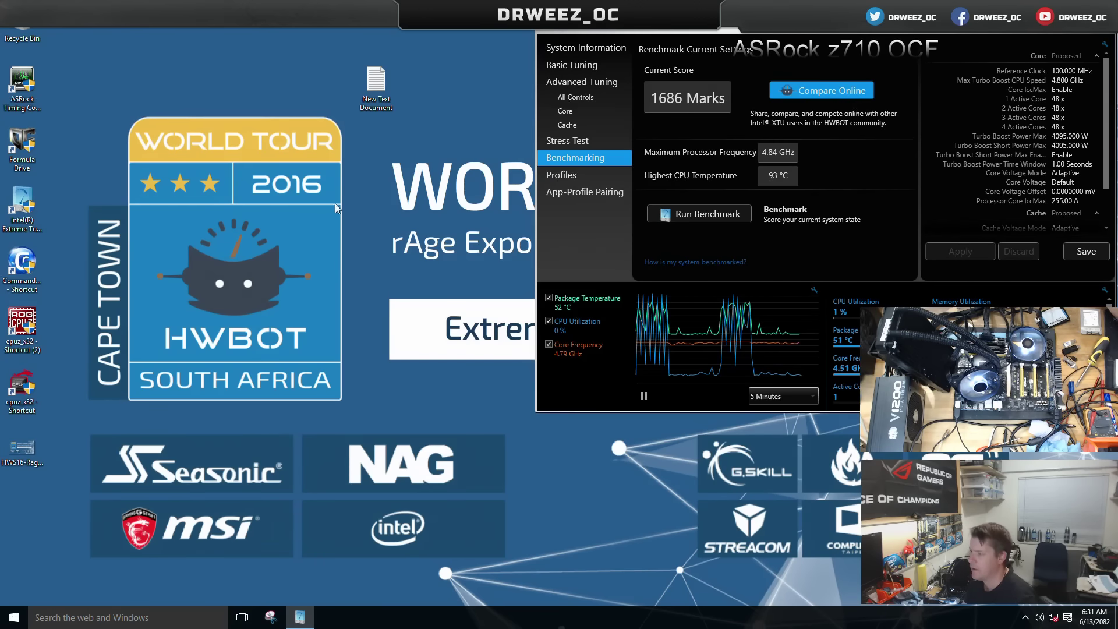
- In Formula Drive, apply a BCLK frequency of 102 MHz and a fixed Vcore of 1.470 V, and close it
{"action": "right_click", "coordinate": [26, 147]}
{"action": "left_click", "coordinate": [36, 150]}
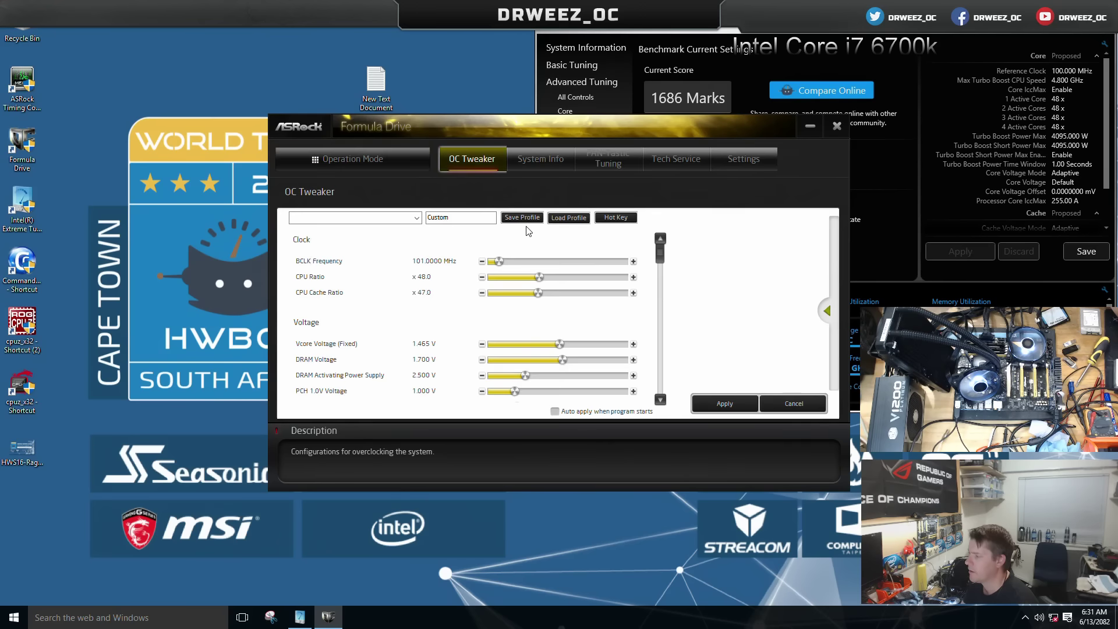
{"action": "left_click", "coordinate": [634, 261]}
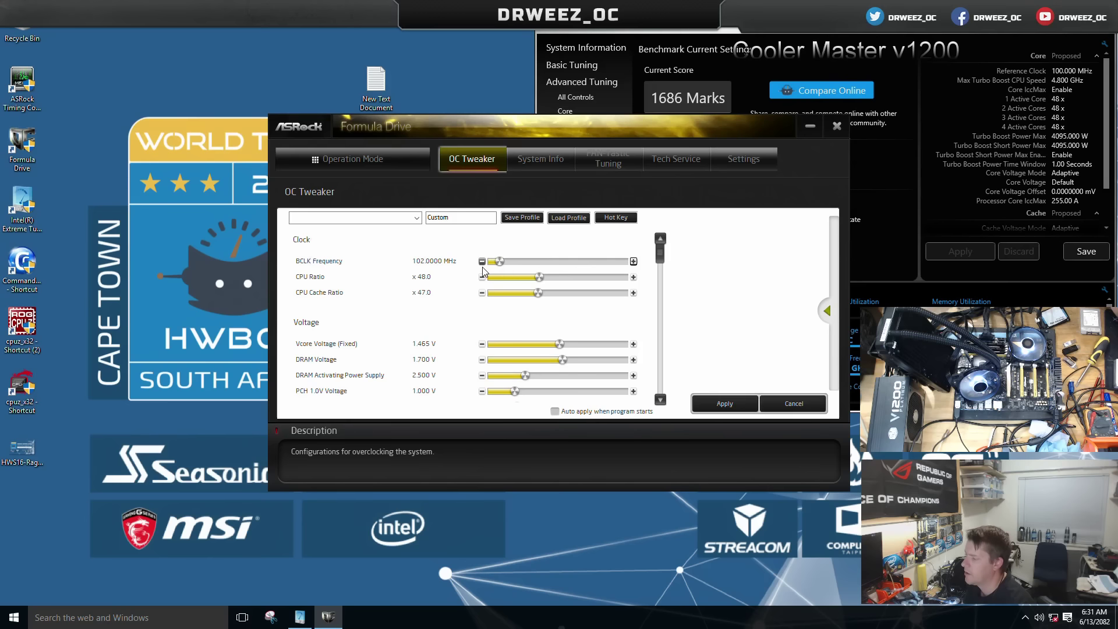
{"action": "left_click", "coordinate": [633, 344]}
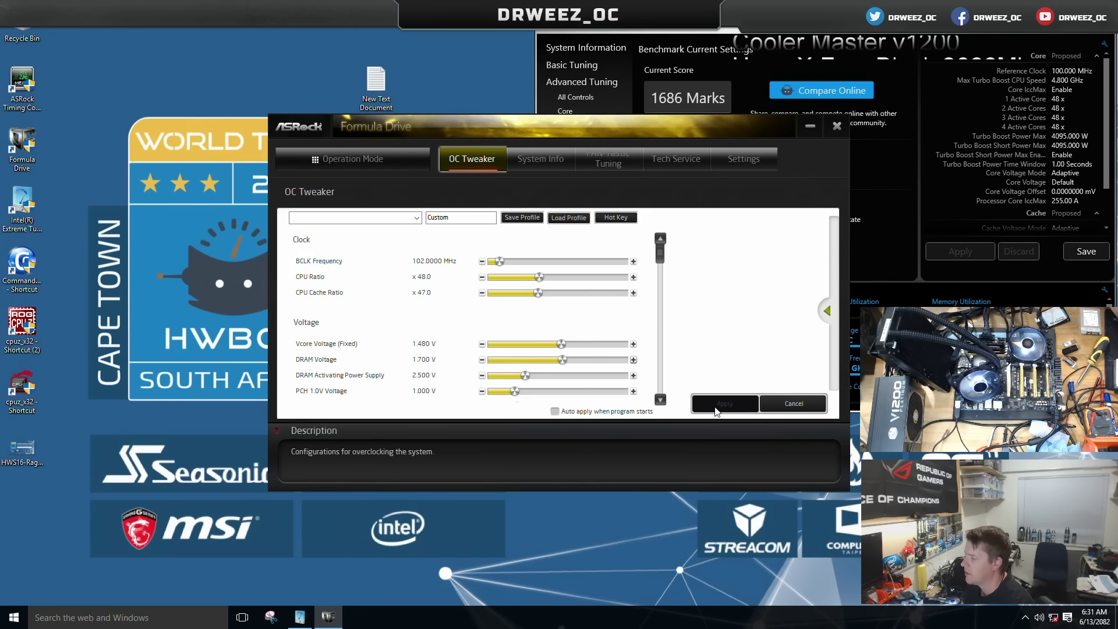
{"action": "left_click", "coordinate": [482, 344]}
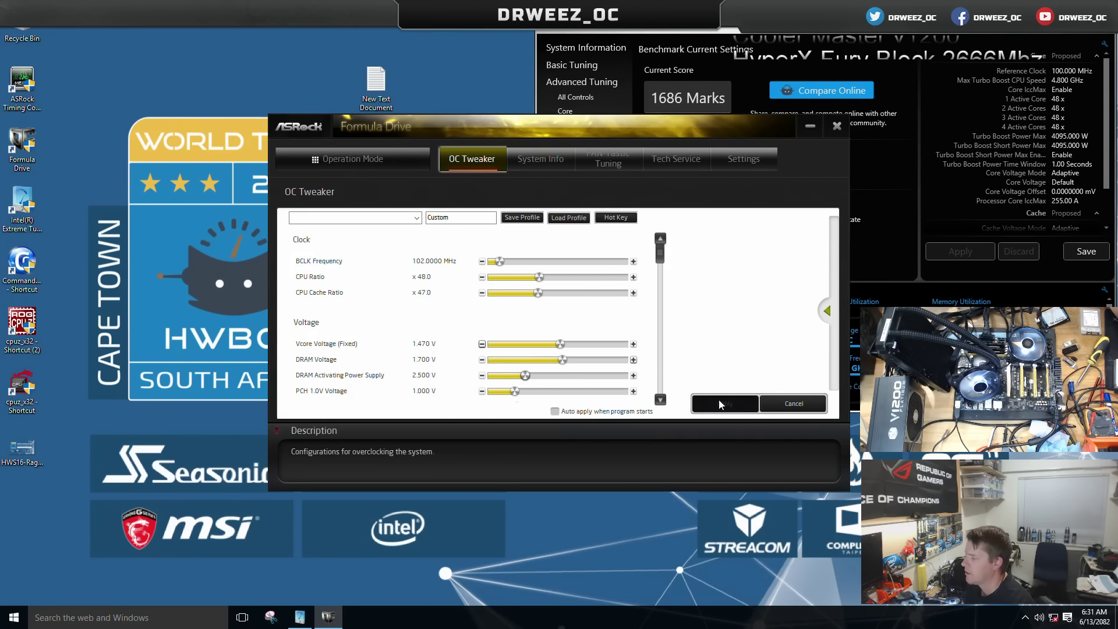
{"action": "left_click", "coordinate": [837, 126]}
- Maximize the Extreme Tuning Utility window and run the benchmark on the raised clock
{"action": "key", "text": "super+Up"}
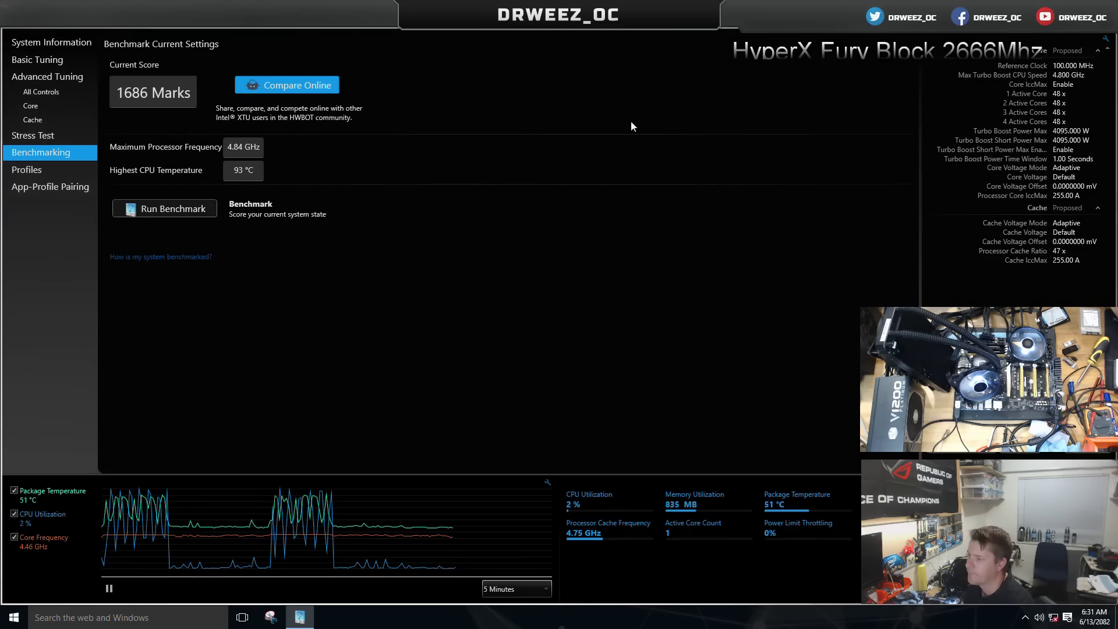
{"action": "left_click", "coordinate": [204, 209]}
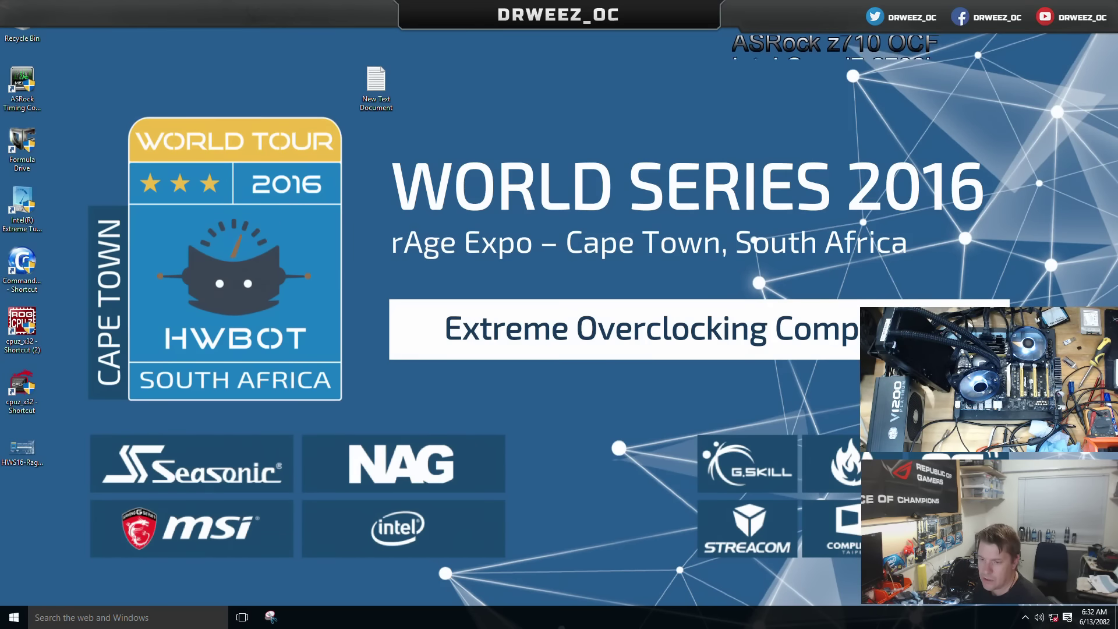
{"action": "key", "text": "super"}
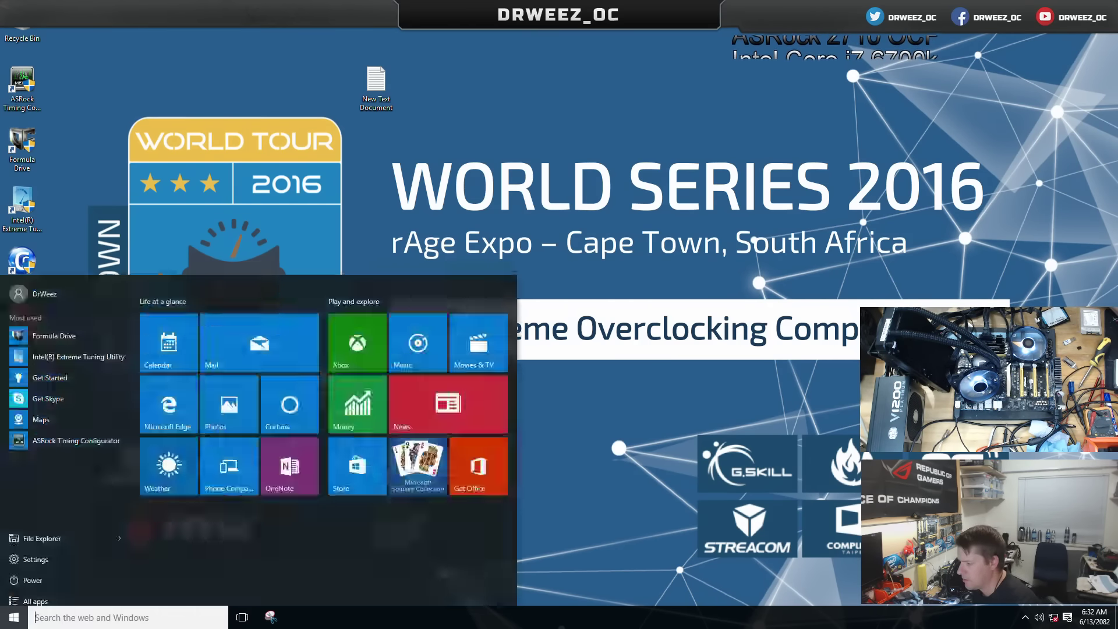
{"action": "key", "text": "super"}
{"action": "key", "text": "super"}
{"action": "key", "text": "super"}
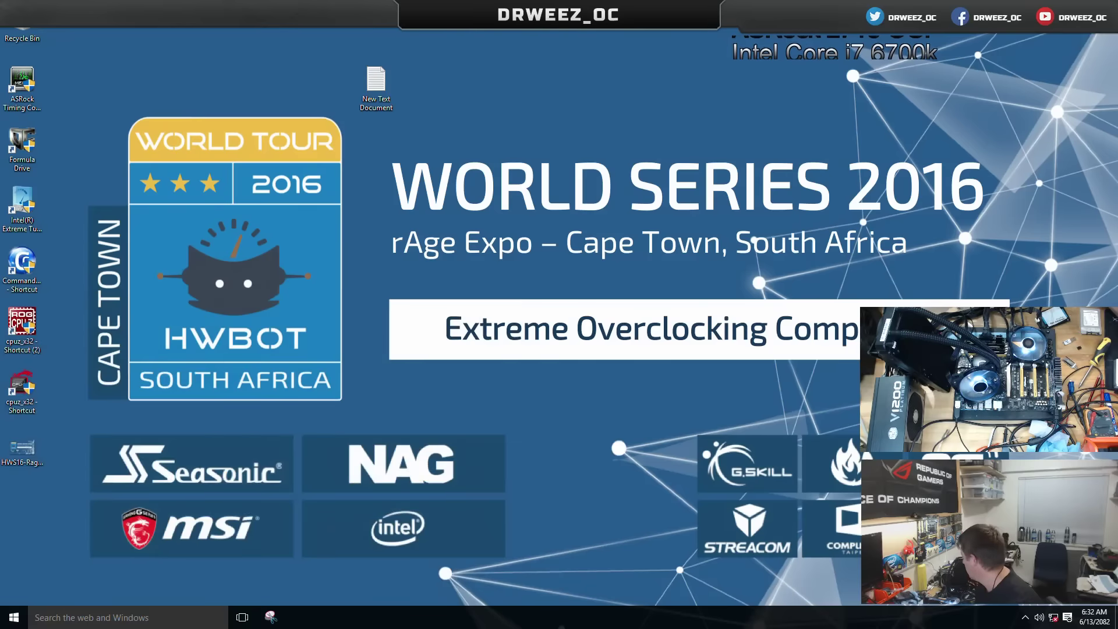
{"action": "key", "text": "super"}
{"action": "key", "text": "super"}
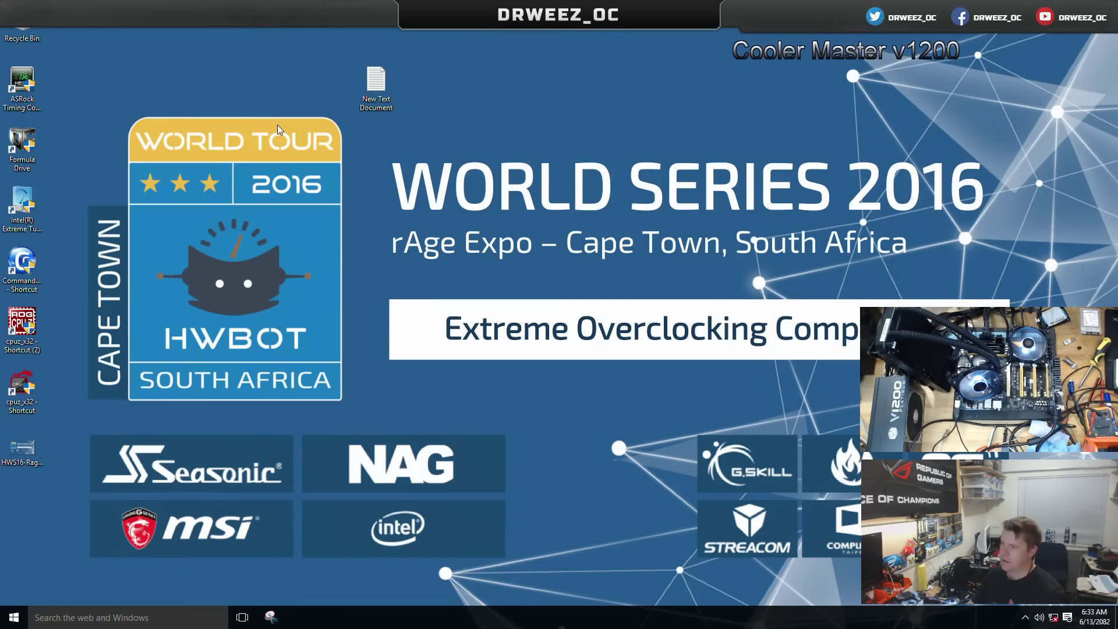
- Rename the New Text Document on the desktop as DrWeez Tips
{"action": "right_click", "coordinate": [377, 101]}
{"action": "left_click", "coordinate": [421, 268]}
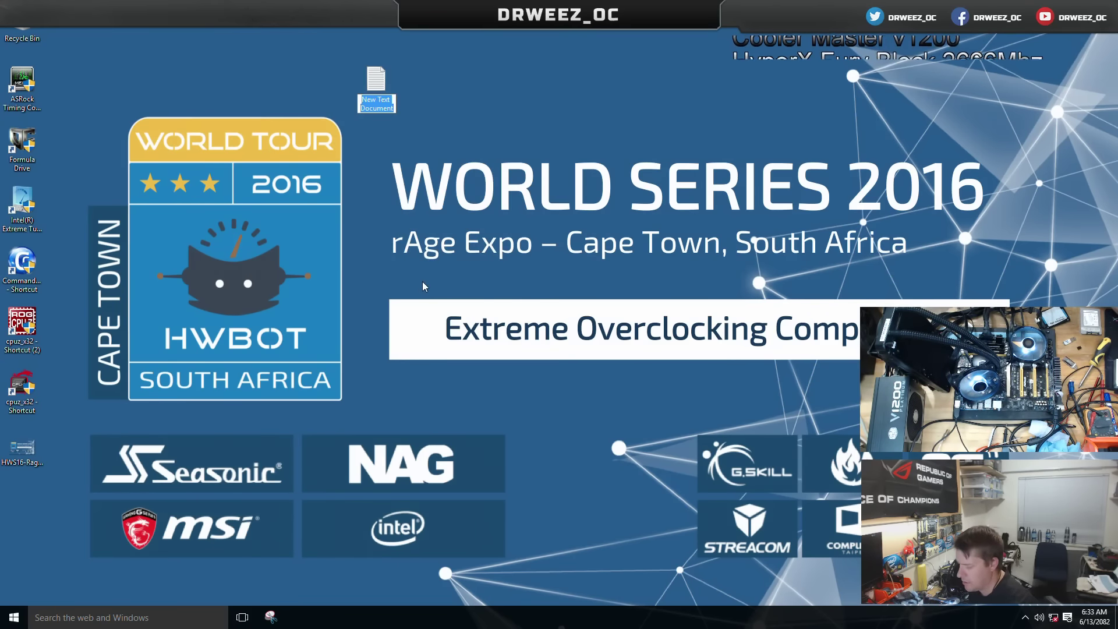
{"action": "type", "text": "DrWeez Tips"}
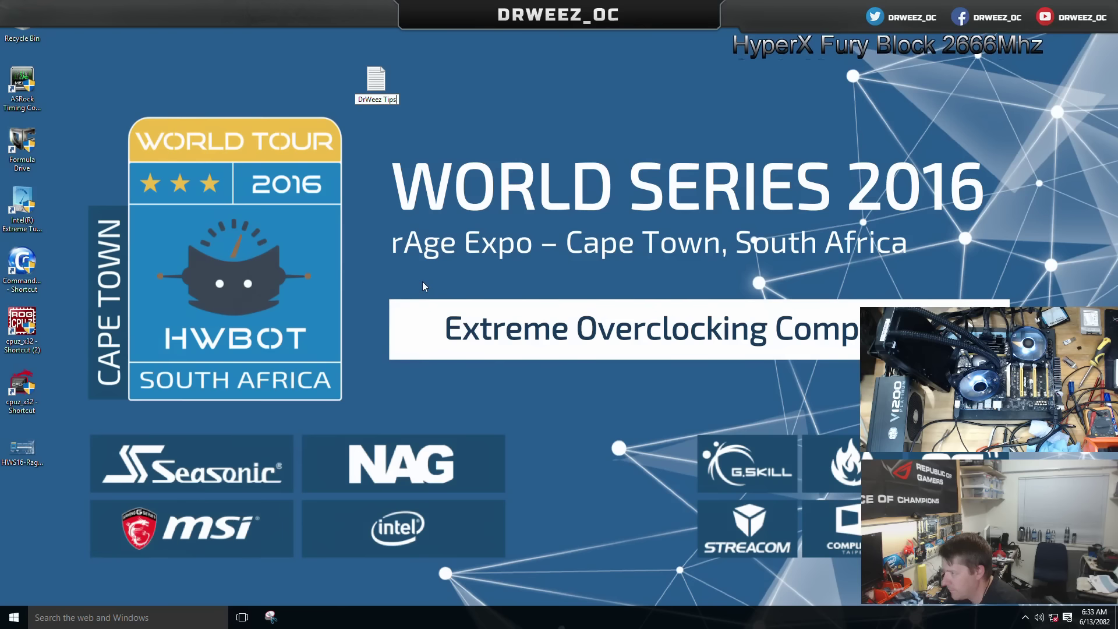
{"action": "key", "text": "Return"}
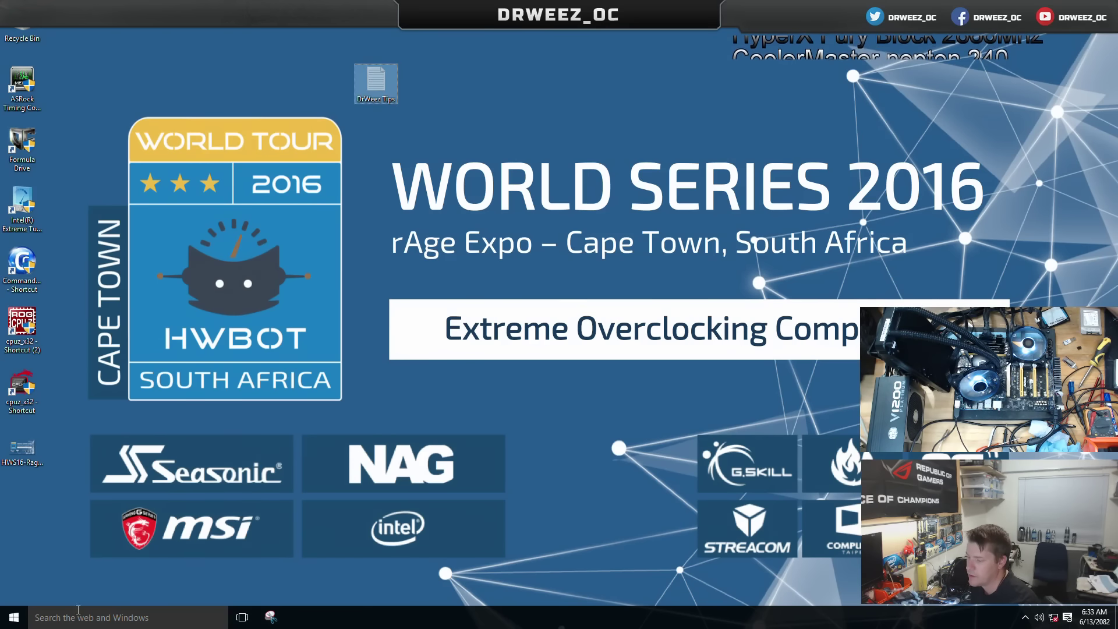
- Create a folder named Rookierumb inside the Submit folder on the KINGSTON (D:) drive
{"action": "left_click", "coordinate": [14, 617]}
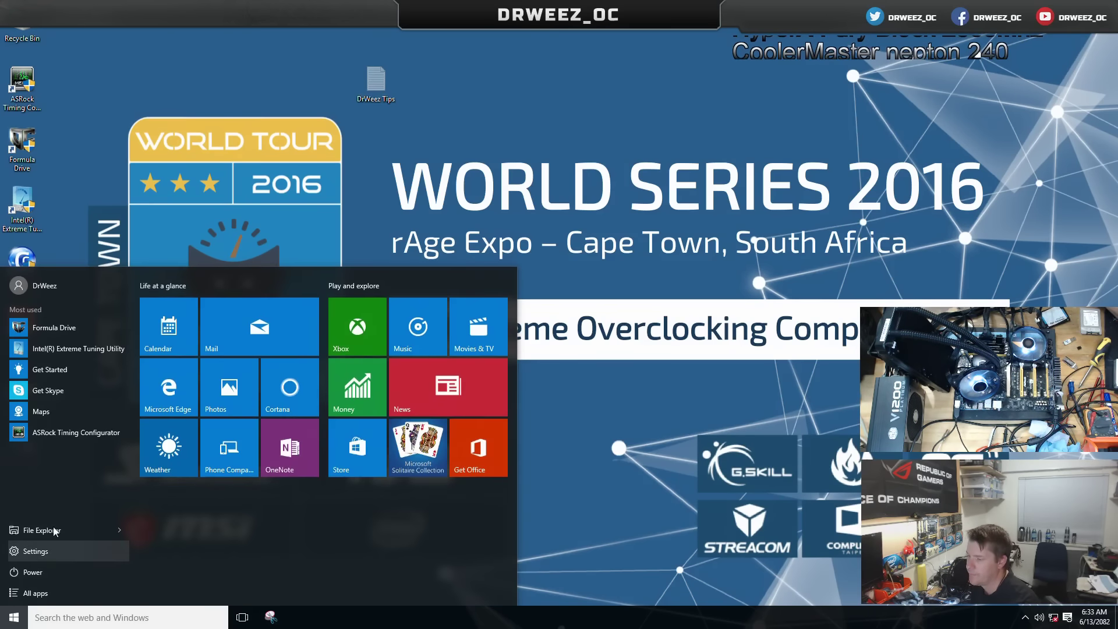
{"action": "left_click", "coordinate": [23, 529]}
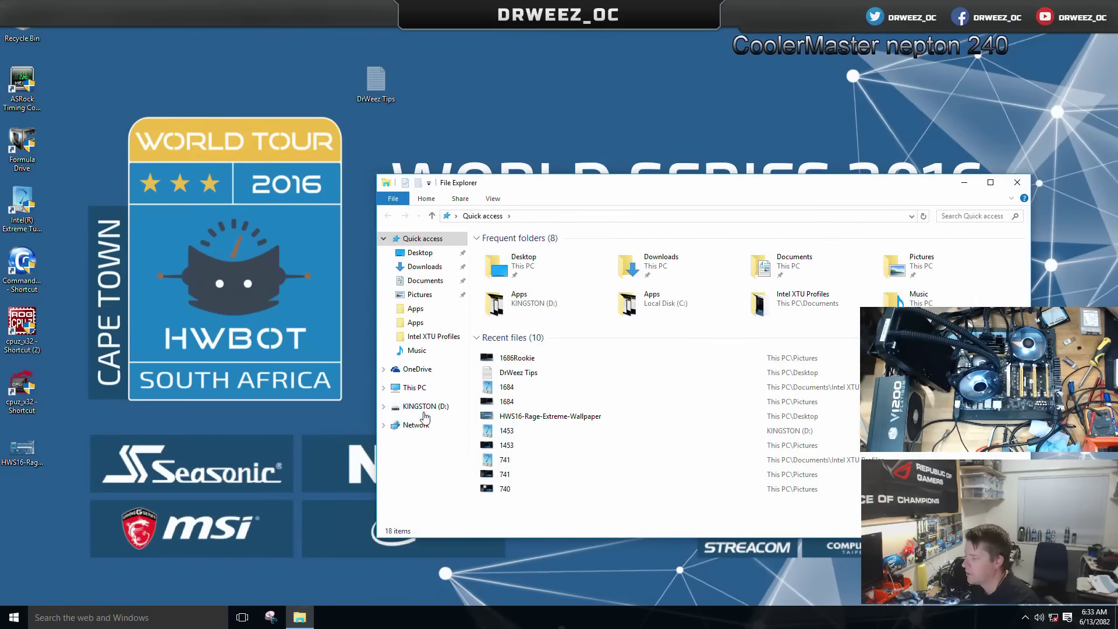
{"action": "left_click", "coordinate": [424, 409]}
{"action": "double_click", "coordinate": [601, 342]}
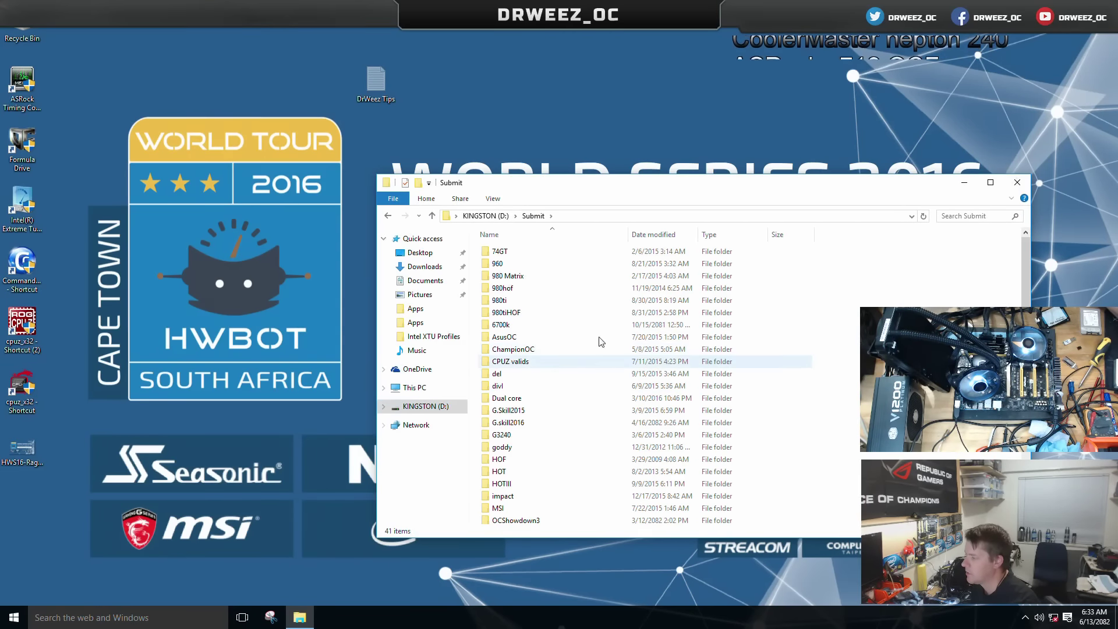
{"action": "right_click", "coordinate": [863, 486]}
{"action": "mouse_move", "coordinate": [884, 457]}
{"action": "left_click", "coordinate": [815, 458]}
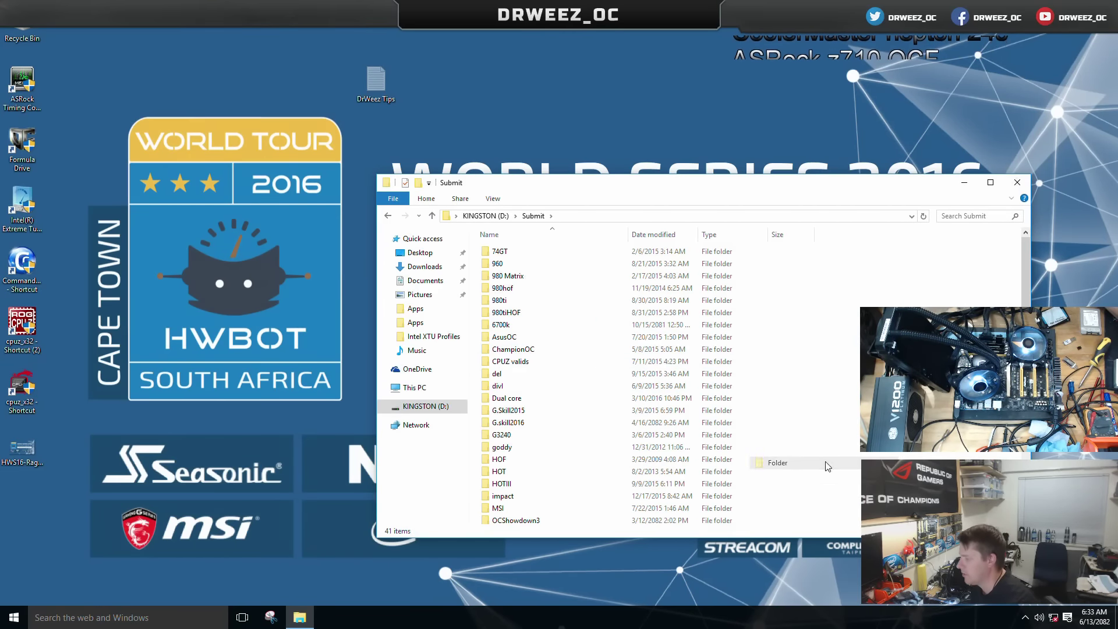
{"action": "type", "text": "Rookie"}
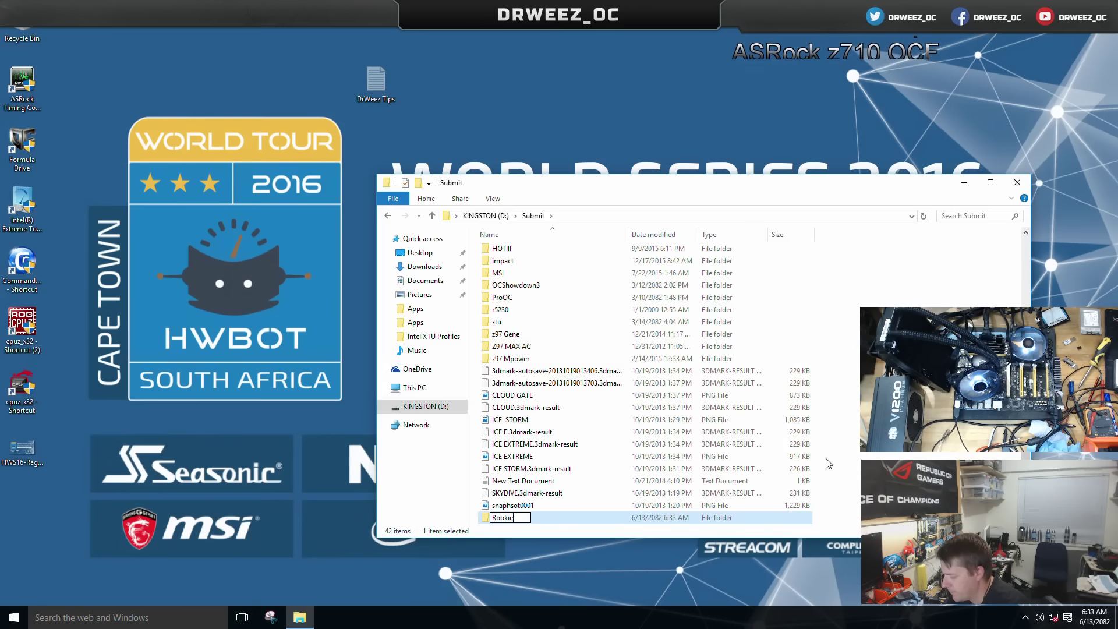
{"action": "type", "text": "rumb"}
{"action": "key", "text": "Return"}
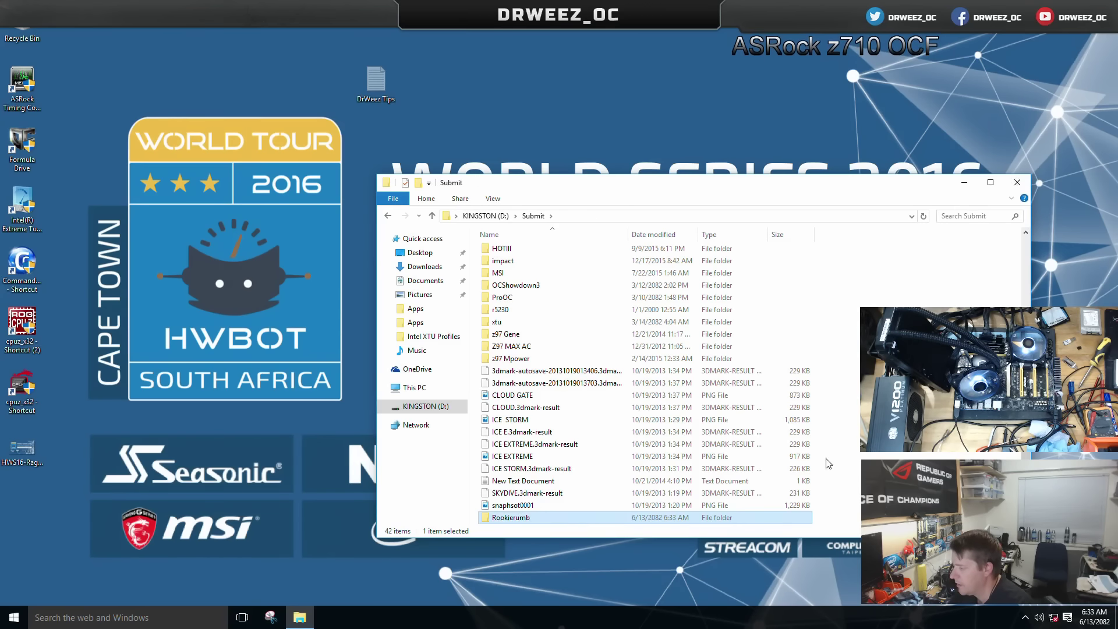
{"action": "key", "text": "Return"}
{"action": "left_click", "coordinate": [533, 216]}
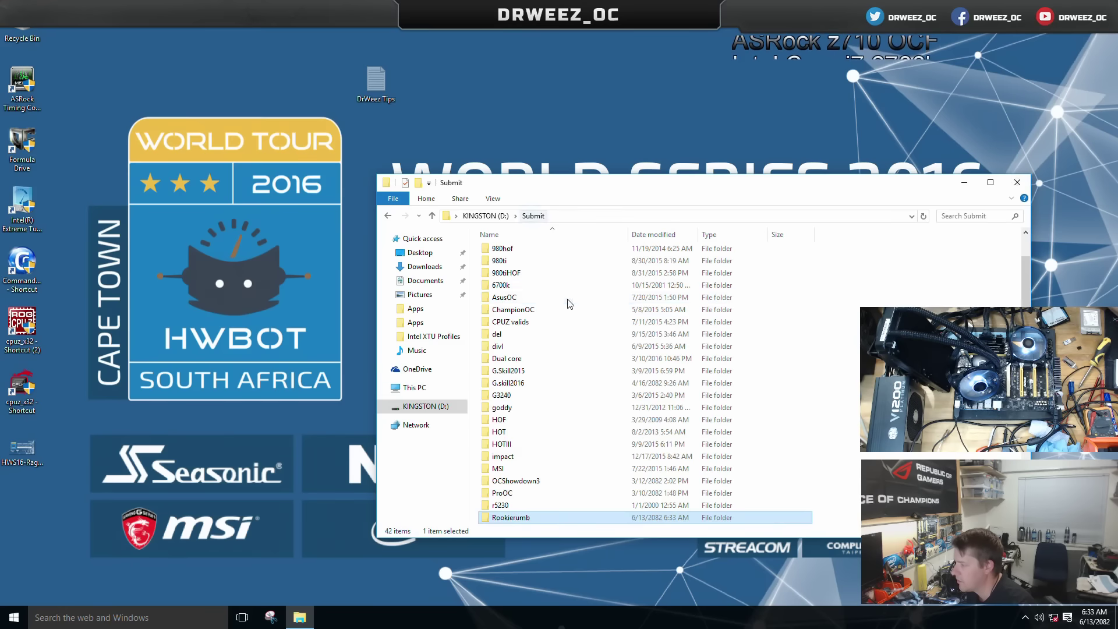
- Create a folder named 30 inside Rookierumb and place the DrWeez Tips text file in it
{"action": "double_click", "coordinate": [540, 518]}
{"action": "right_click", "coordinate": [558, 343]}
{"action": "mouse_move", "coordinate": [634, 480]}
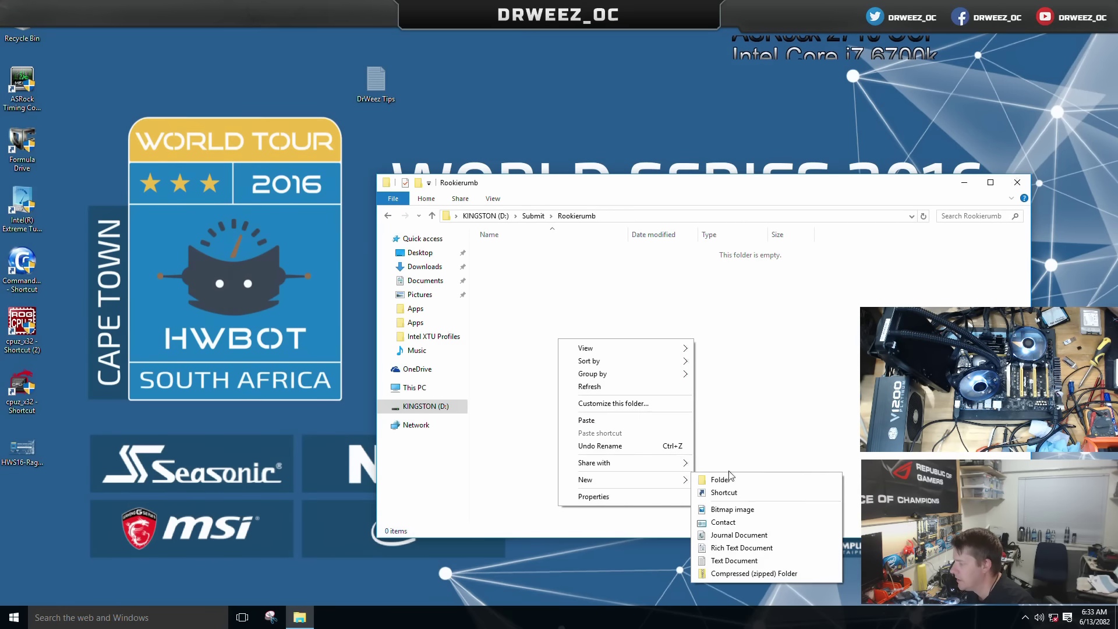
{"action": "left_click", "coordinate": [751, 476]}
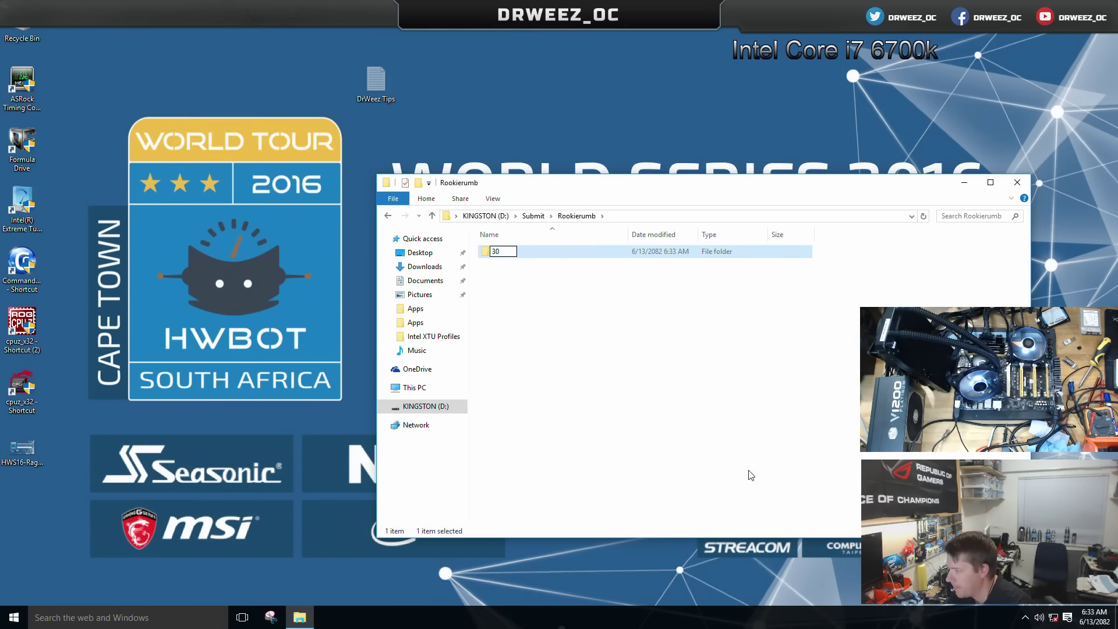
{"action": "type", "text": "30"}
{"action": "key", "text": "Return"}
{"action": "key", "text": "Return"}
{"action": "left_click_drag", "start_coordinate": [740, 448], "coordinate": [740, 448]}
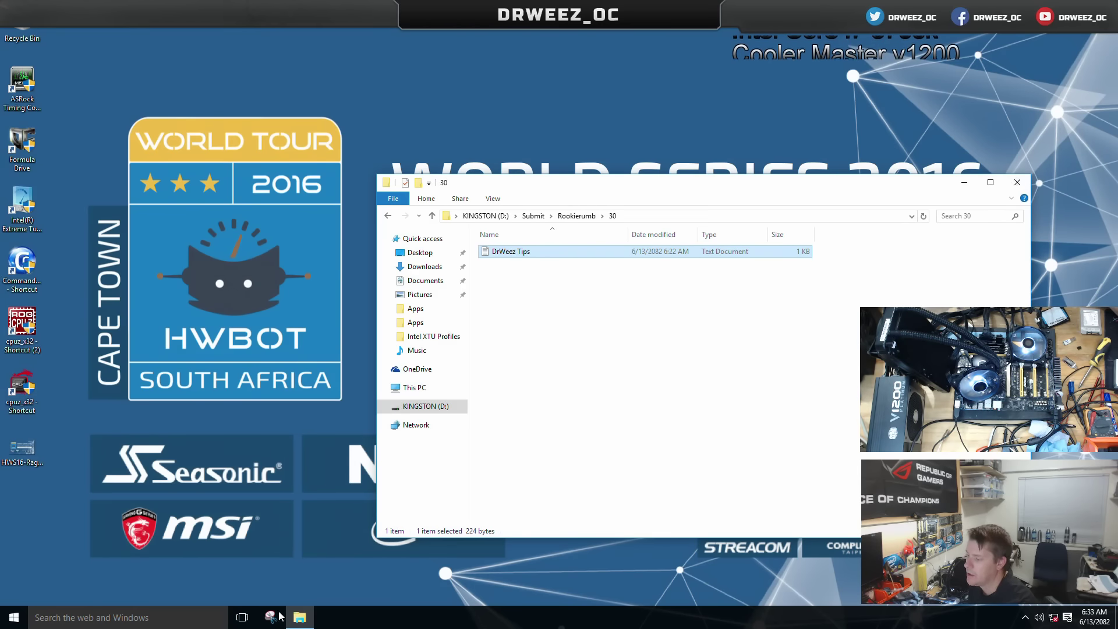
- Launch Intel Extreme Tuning Utility and open the DrWeez Tips text file from the 30 folder
{"action": "left_click", "coordinate": [306, 619]}
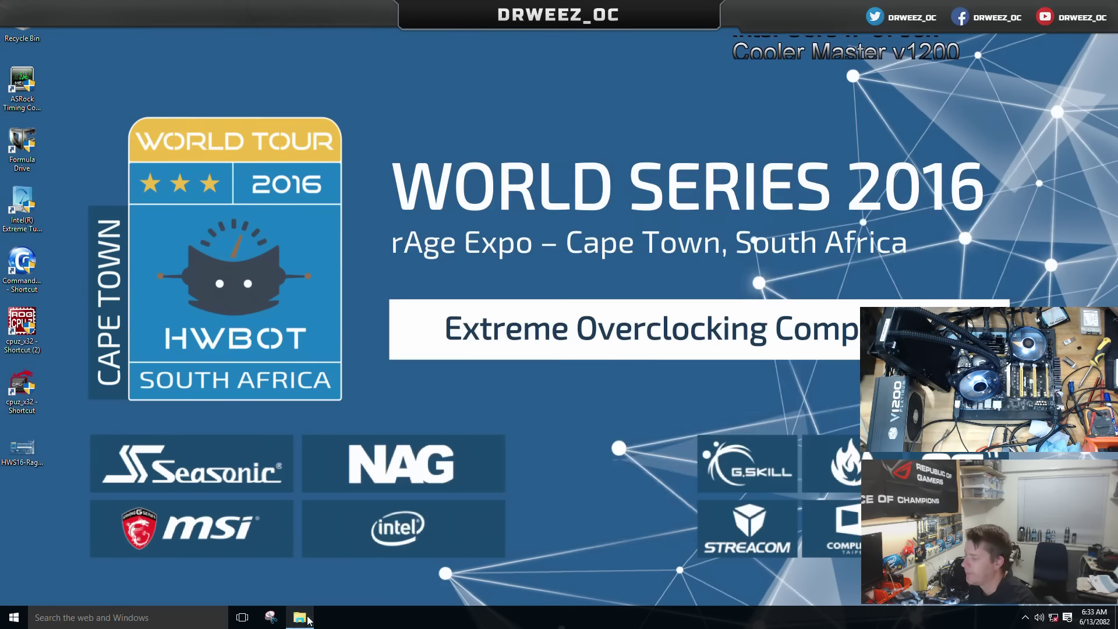
{"action": "double_click", "coordinate": [39, 191]}
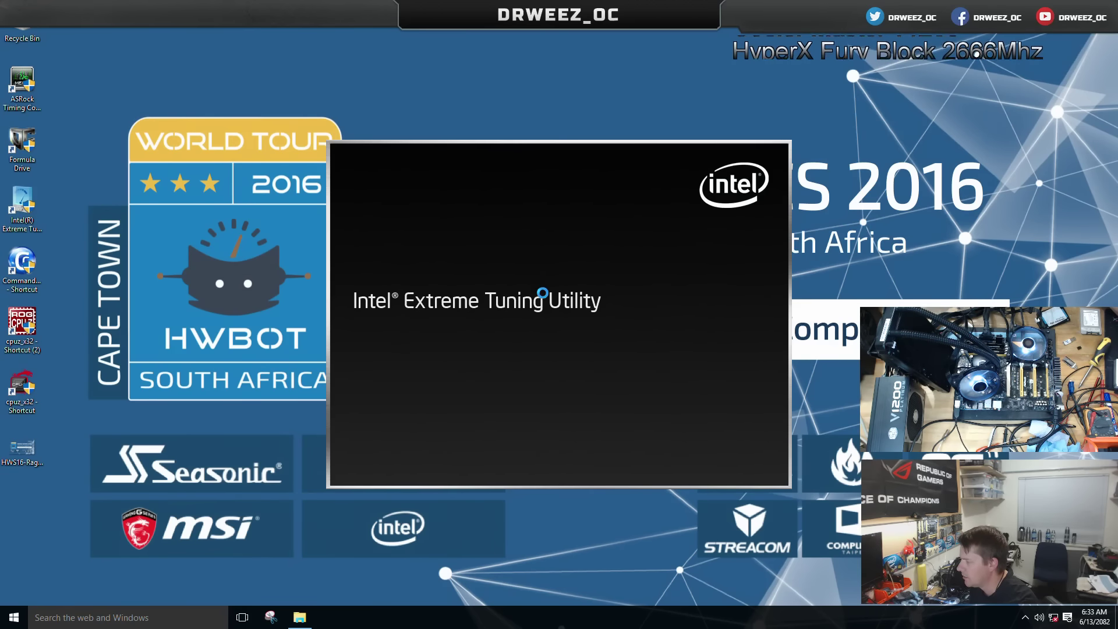
{"action": "left_click", "coordinate": [299, 617]}
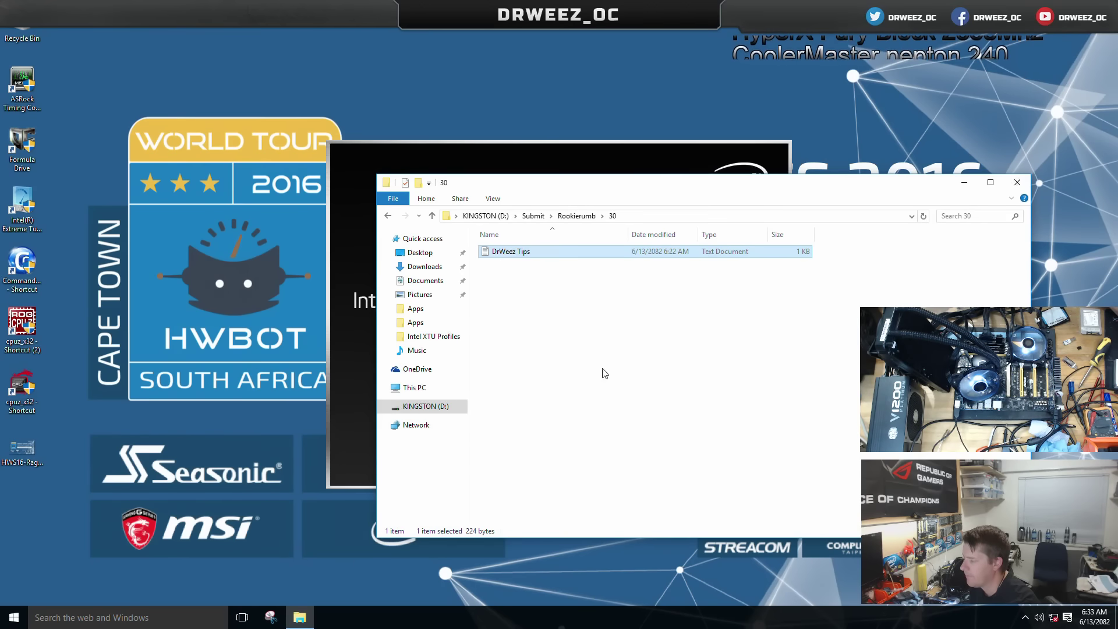
{"action": "key", "text": "Return"}
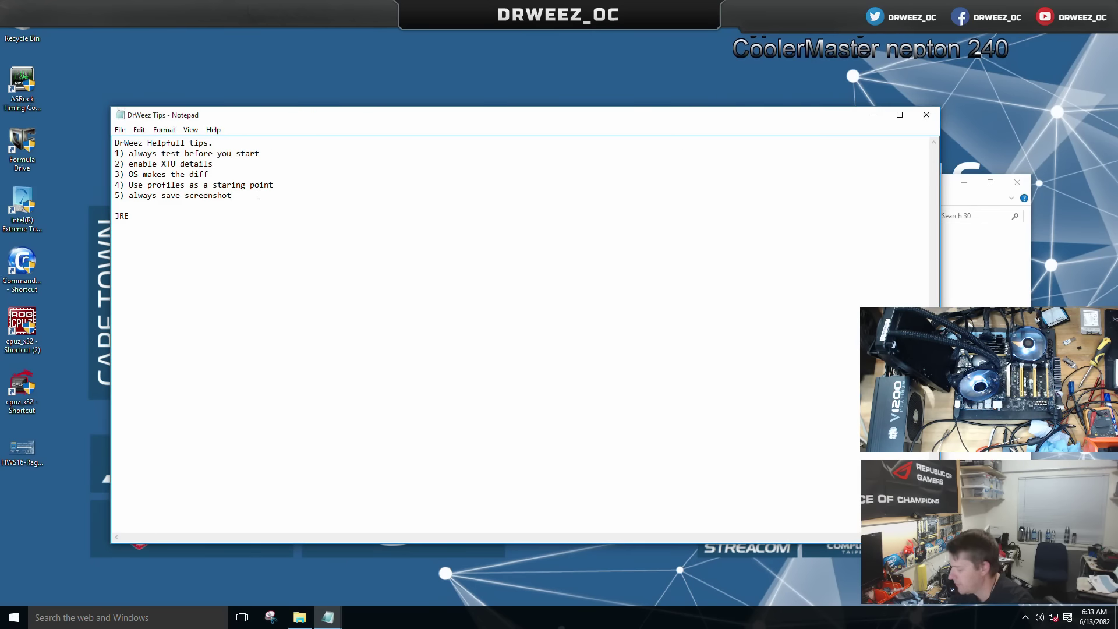
- Add the line "6) Alwasy do a test upload of your scores" below the fifth tip in the DrWeez Tips file
{"action": "key", "text": "Return"}
{"action": "type", "text": "6"}
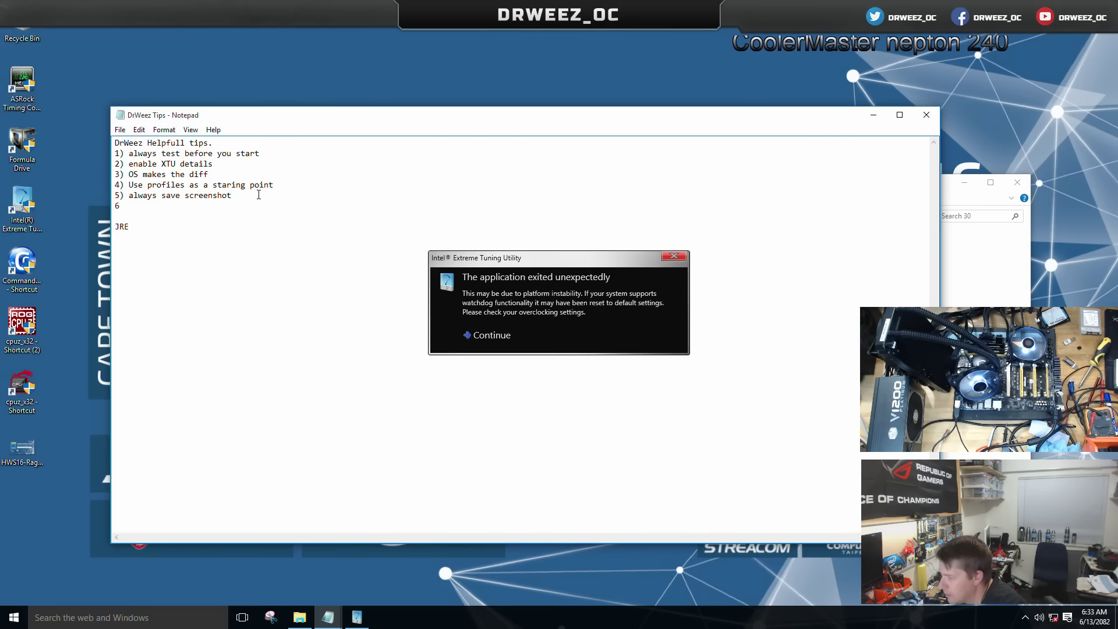
{"action": "type", "text": ")AA"}
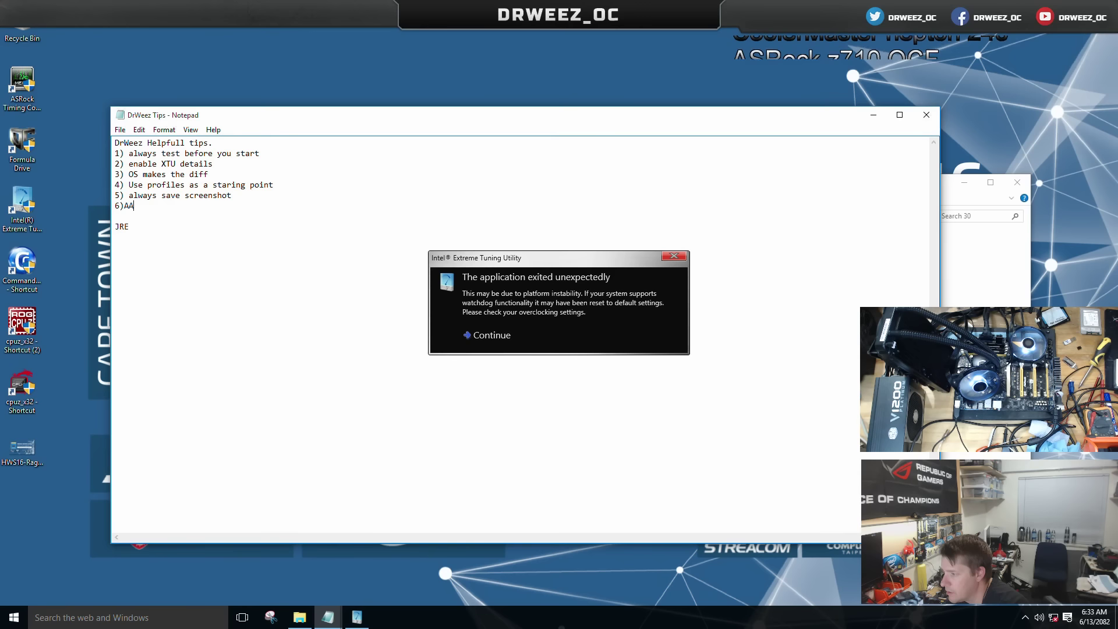
{"action": "key", "text": "BackSpace"}
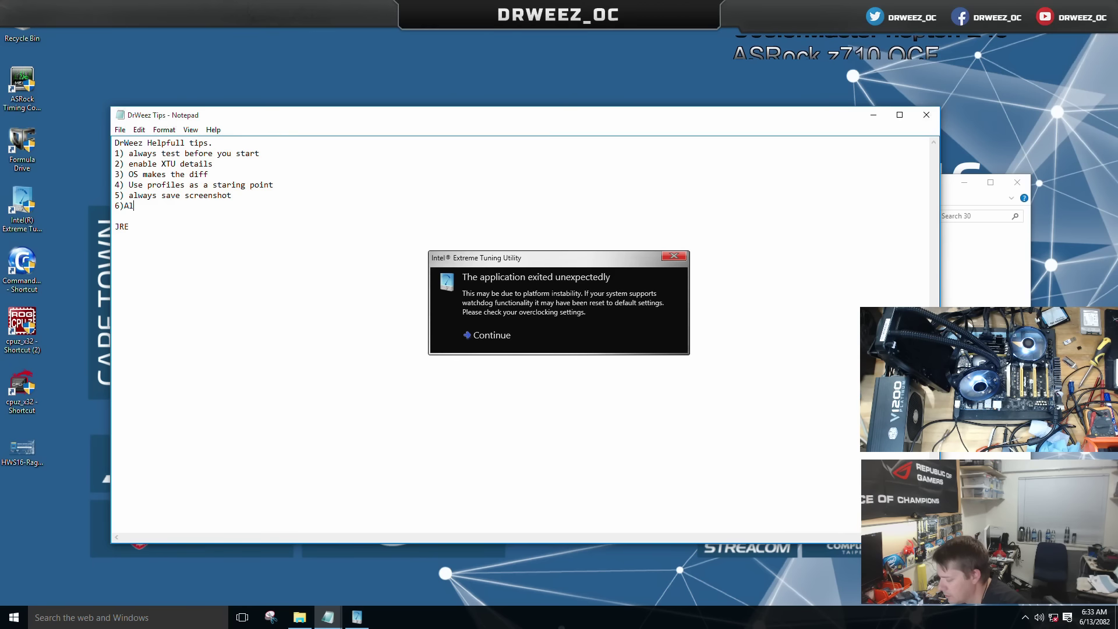
{"action": "type", "text": "Alwasy do a te"}
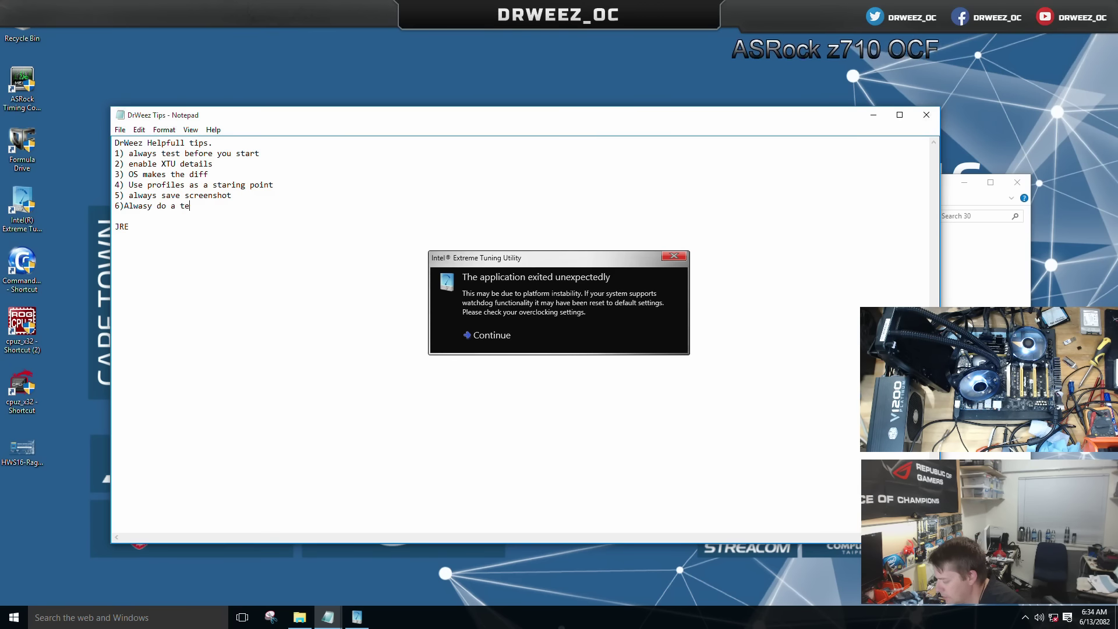
{"action": "type", "text": "st upload of your"}
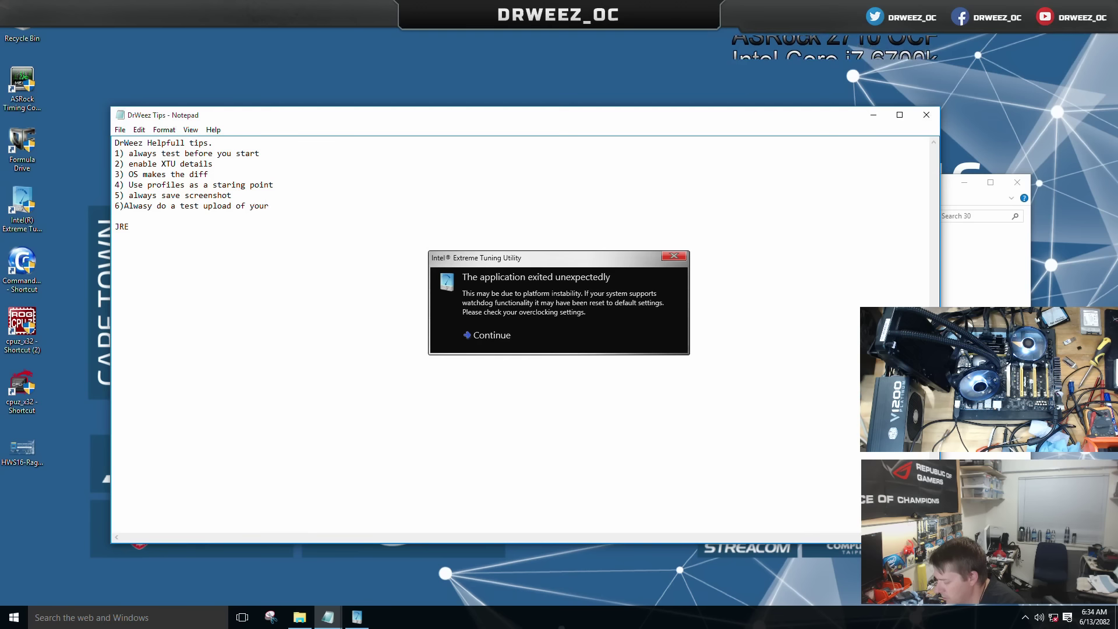
{"action": "type", "text": " scores"}
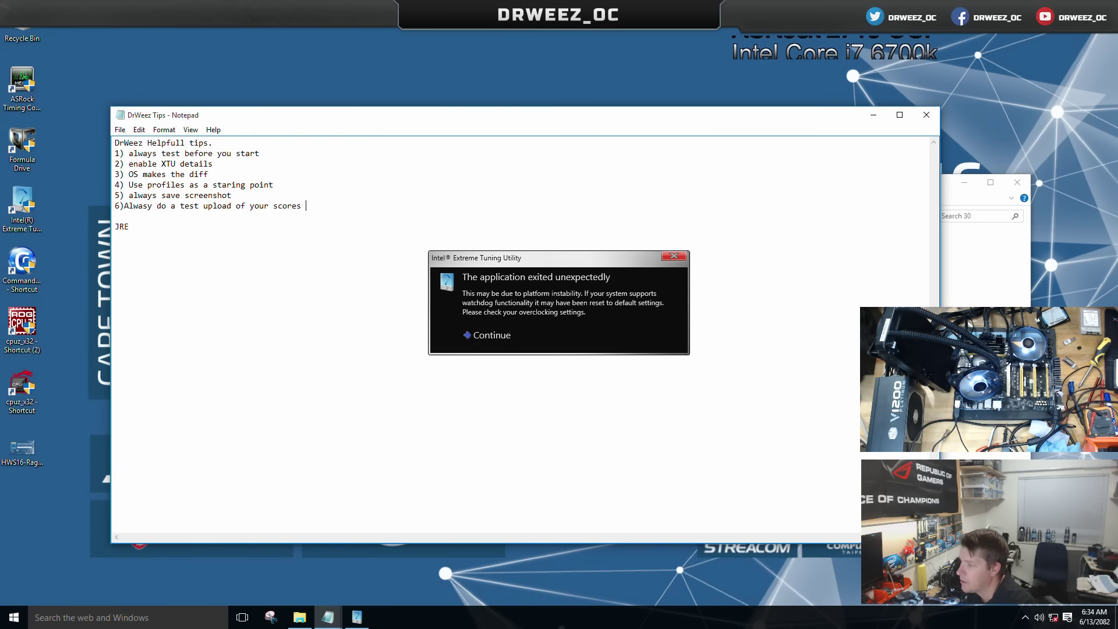
{"action": "left_click", "coordinate": [123, 207]}
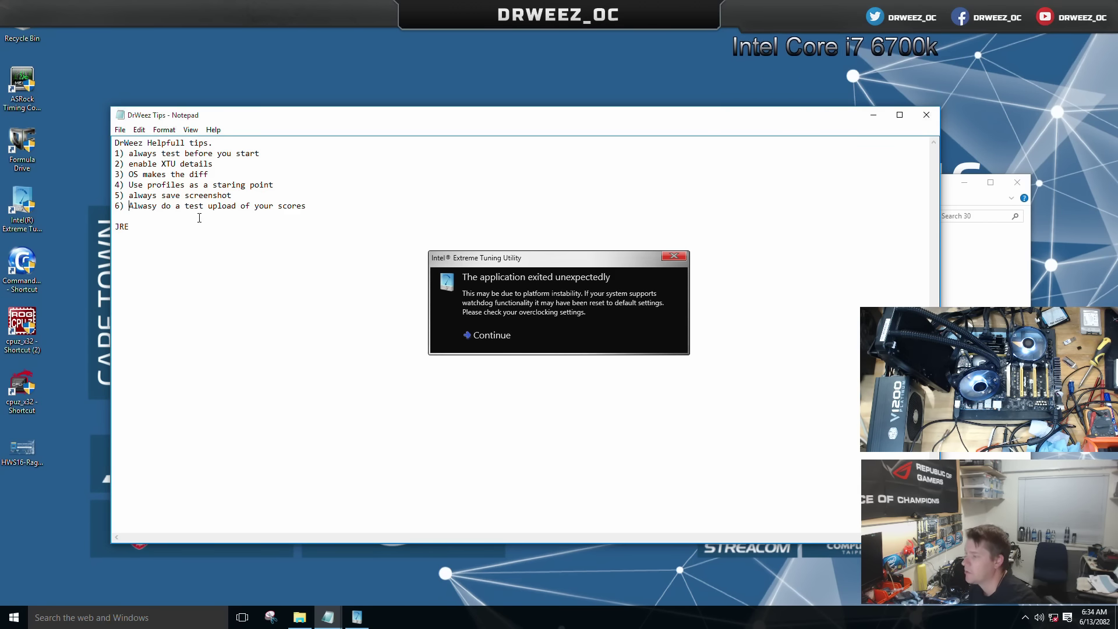
{"action": "left_click", "coordinate": [347, 216]}
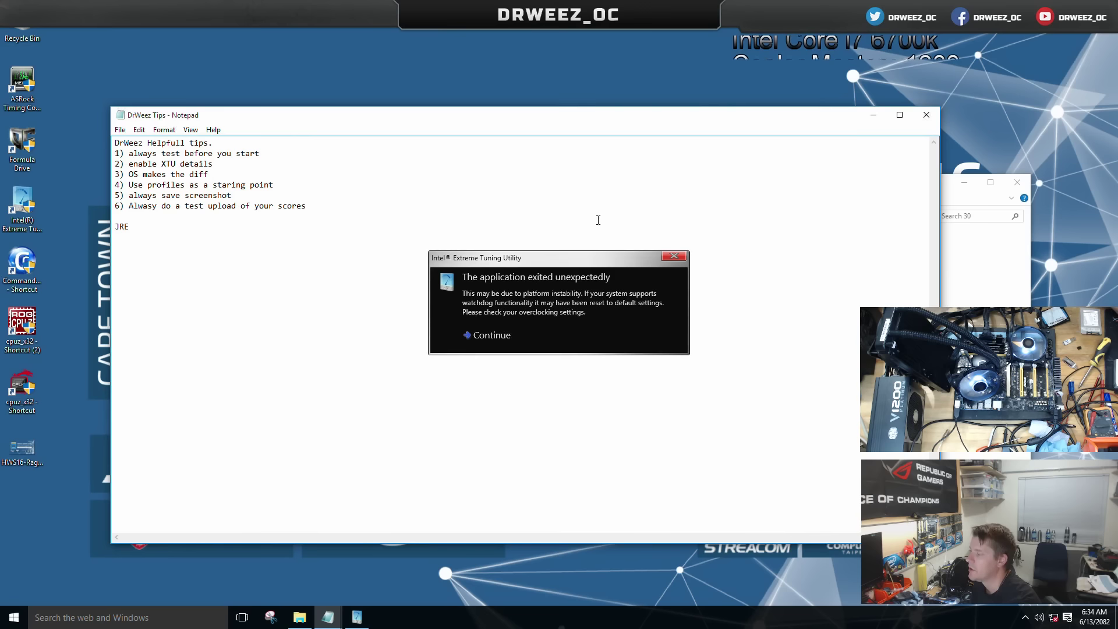
- Save the changes to the DrWeez Tips file and close Notepad
{"action": "key", "text": "alt+F4"}
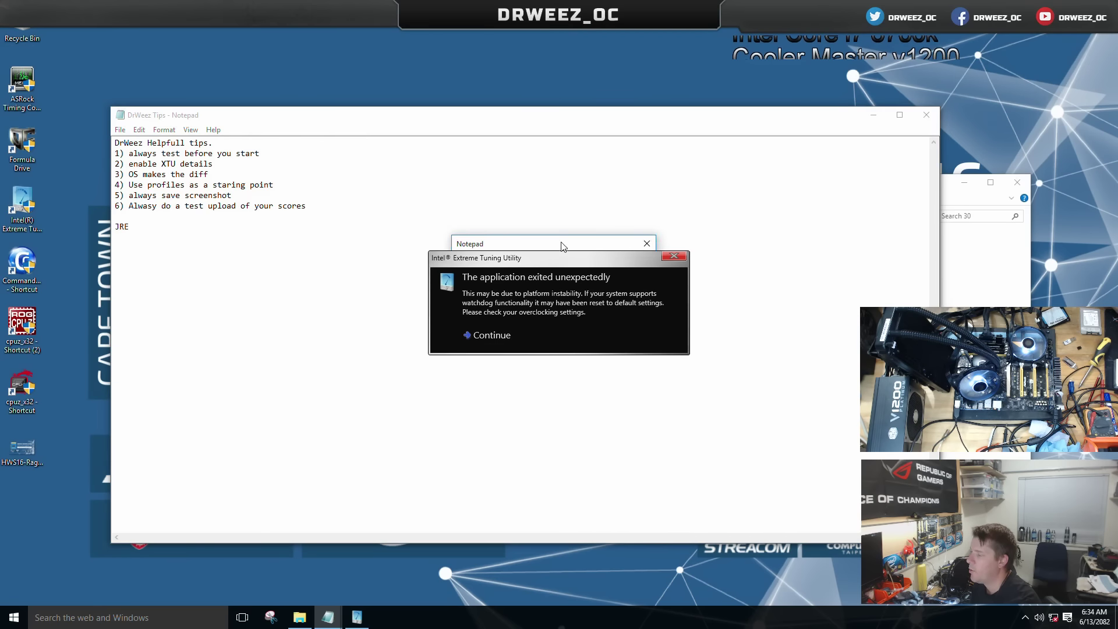
{"action": "left_click_drag", "start_coordinate": [564, 245], "coordinate": [454, 93]}
{"action": "left_click", "coordinate": [424, 161]}
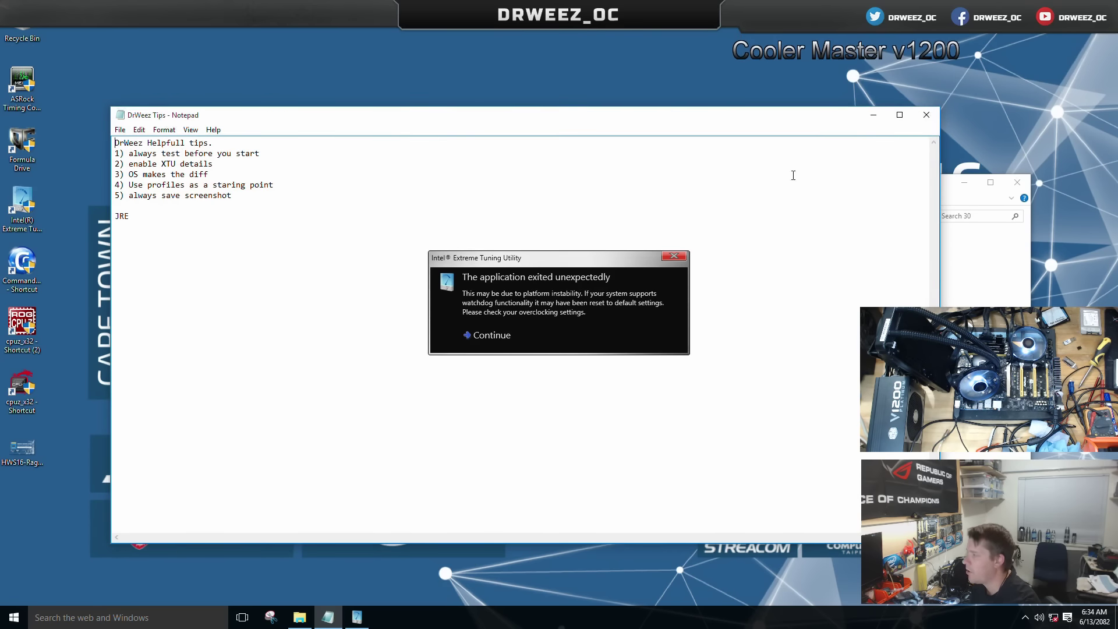
{"action": "left_click", "coordinate": [925, 115]}
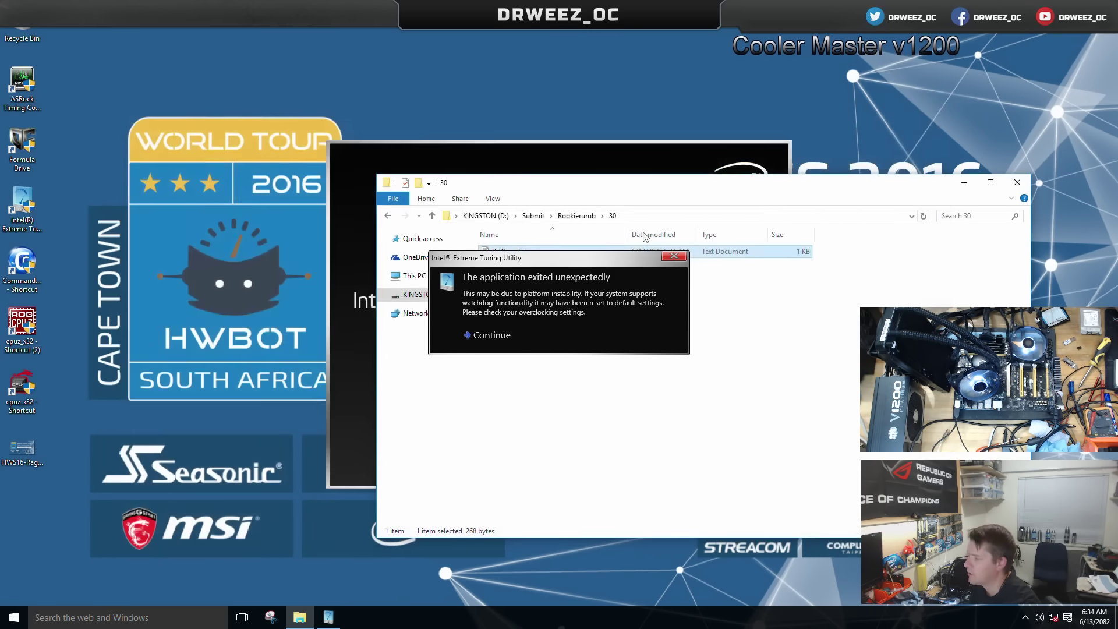
- Dismiss the Extreme Tuning Utility exit notice and export the 1686Rookie profile to Submit\Rookierumb\30 on the KINGSTON (D:) drive
{"action": "left_click", "coordinate": [494, 335]}
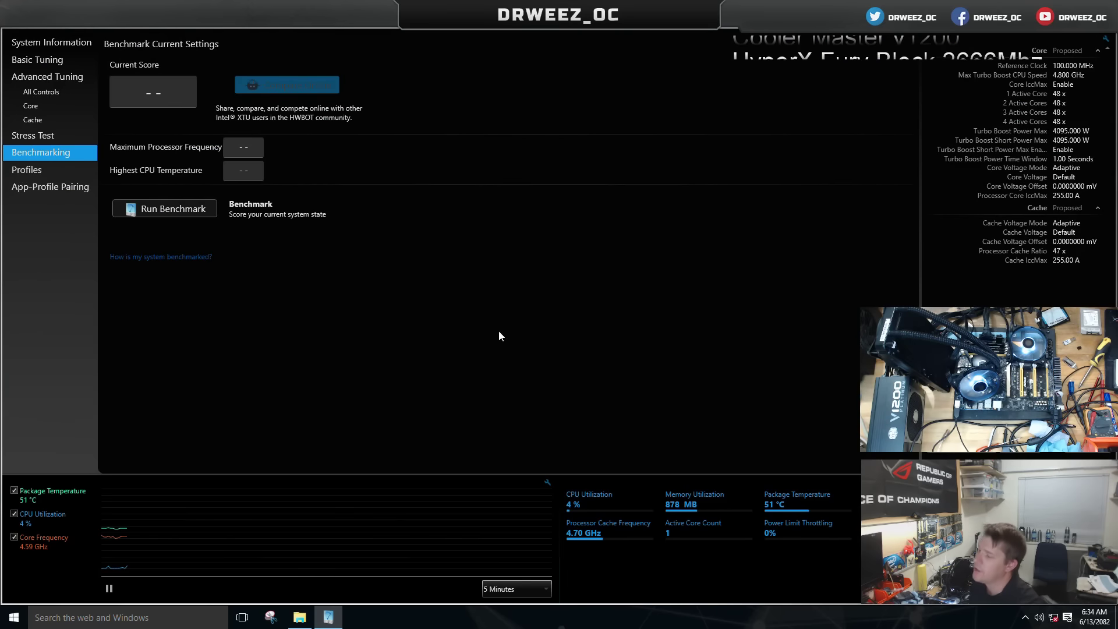
{"action": "left_click", "coordinate": [51, 171]}
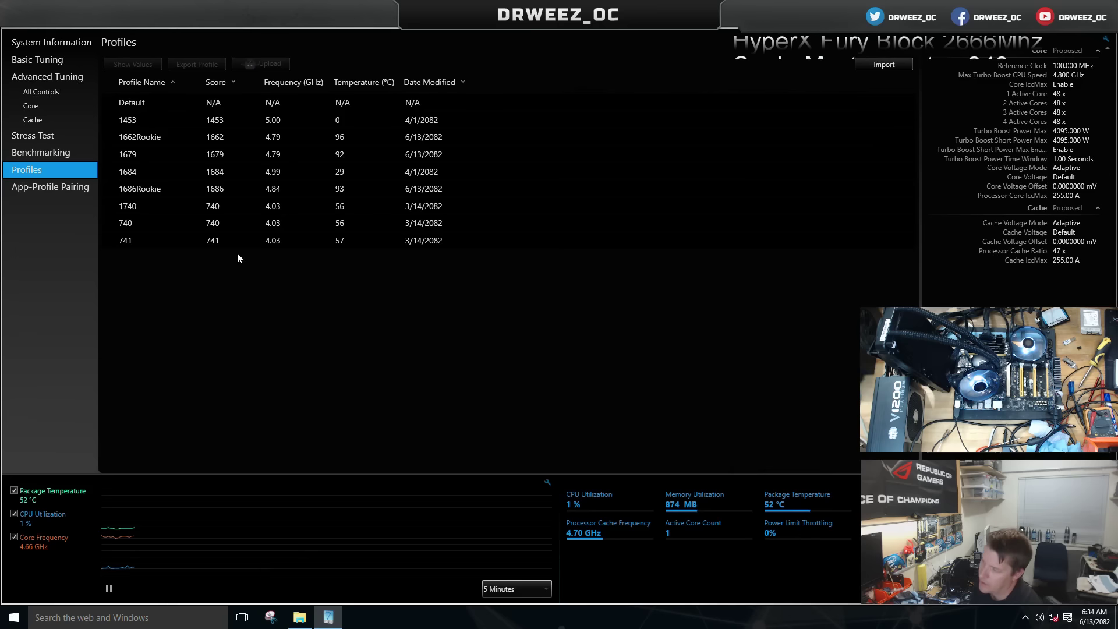
{"action": "left_click", "coordinate": [164, 188]}
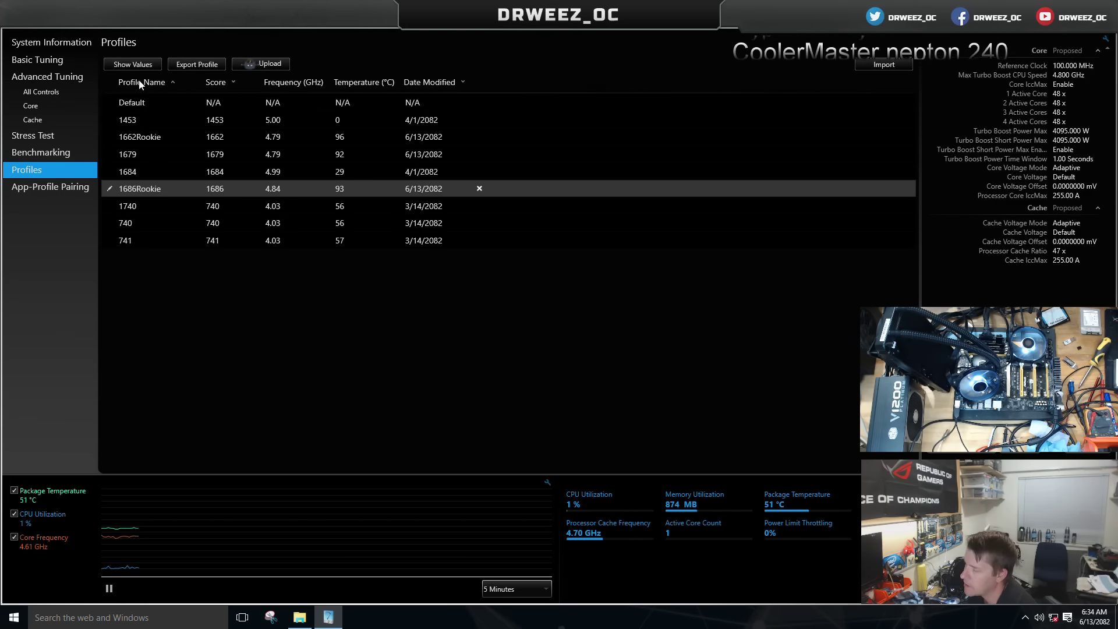
{"action": "left_click", "coordinate": [192, 64]}
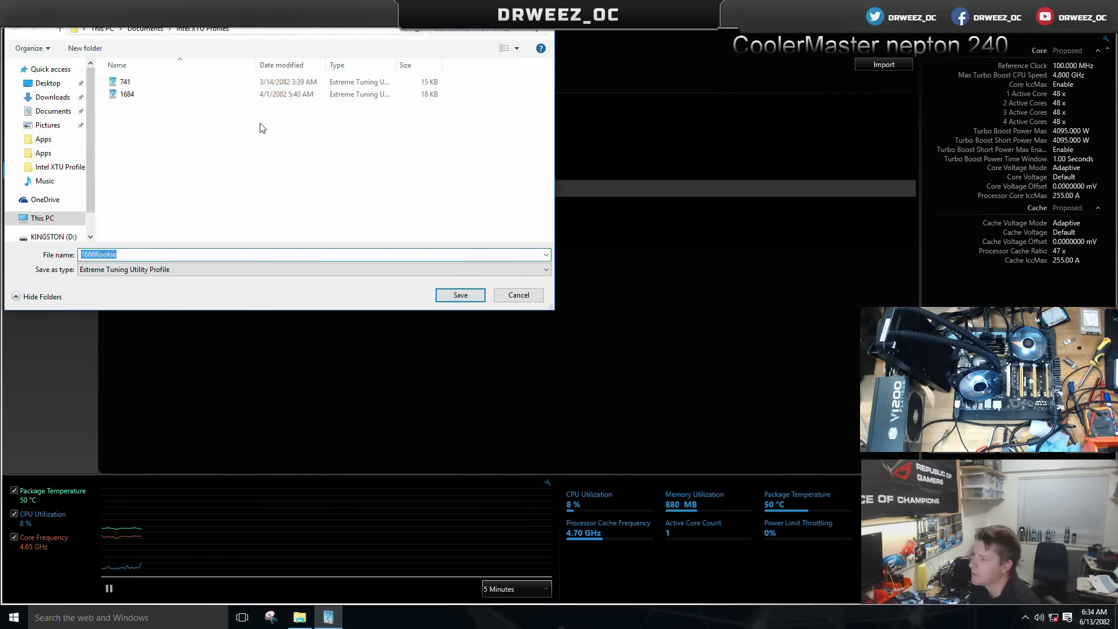
{"action": "scroll", "coordinate": [69, 207], "scroll_direction": "down", "scroll_amount": 1}
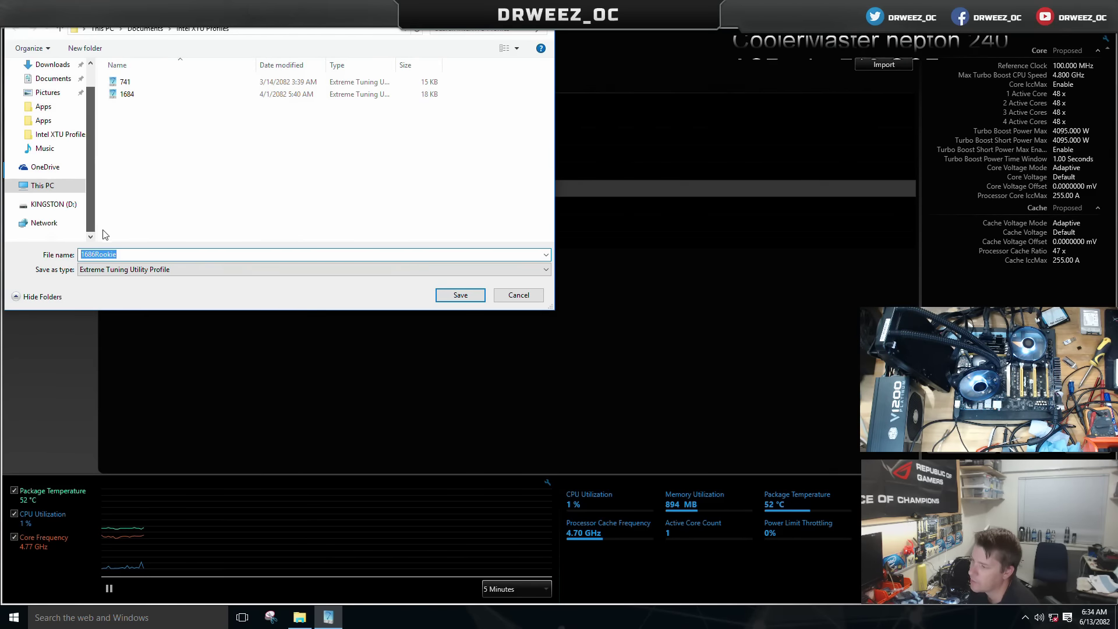
{"action": "left_click", "coordinate": [68, 206]}
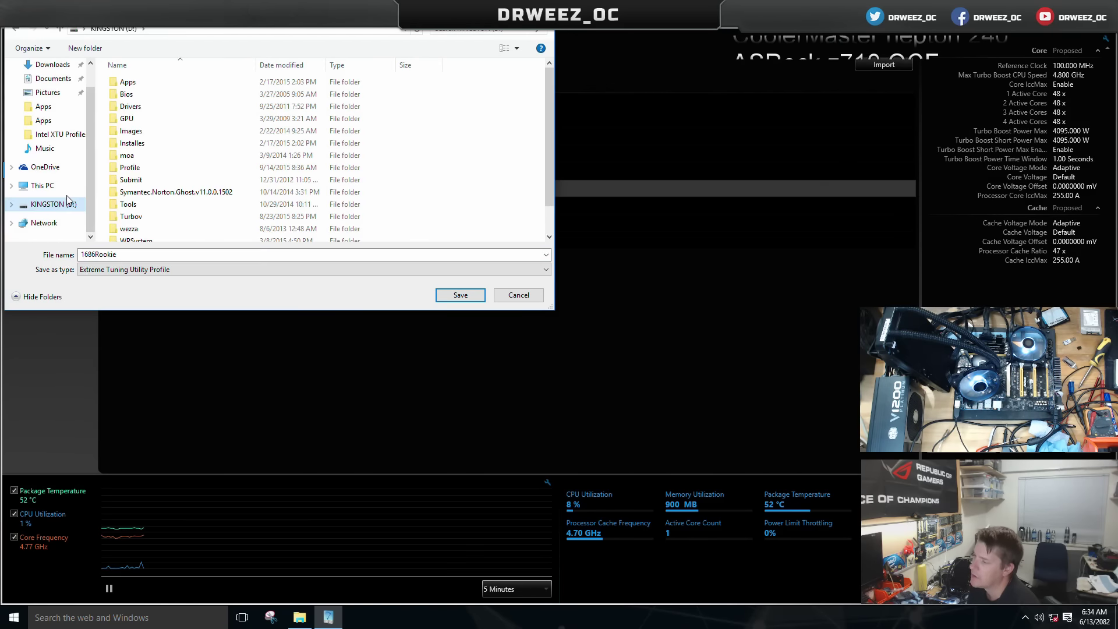
{"action": "double_click", "coordinate": [143, 181]}
{"action": "scroll", "coordinate": [198, 210], "scroll_direction": "down", "scroll_amount": 3}
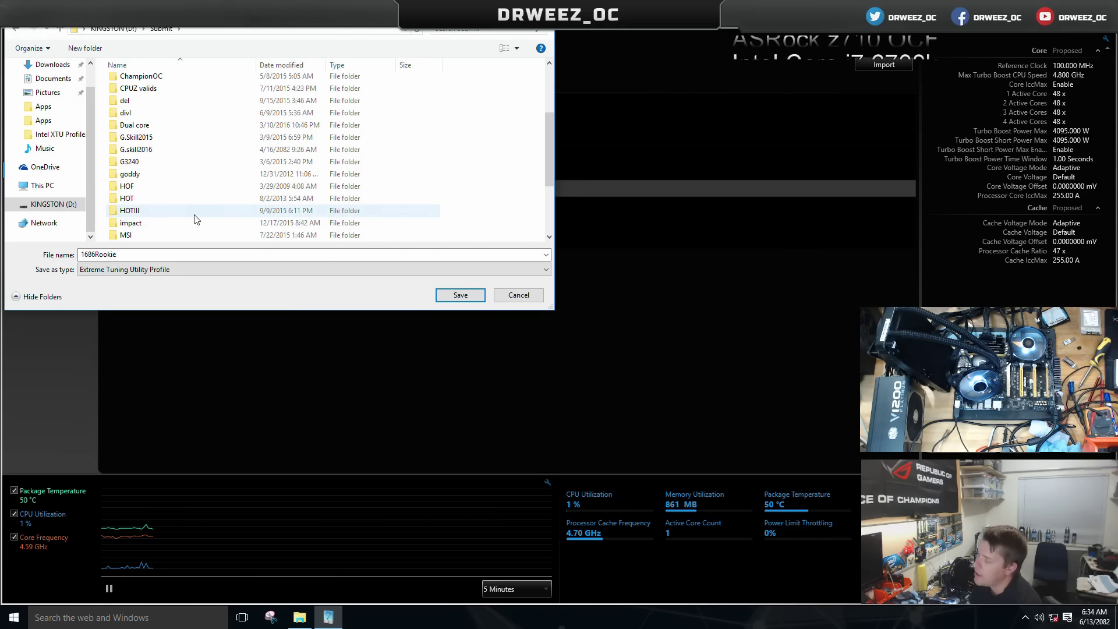
{"action": "scroll", "coordinate": [196, 219], "scroll_direction": "down", "scroll_amount": 3}
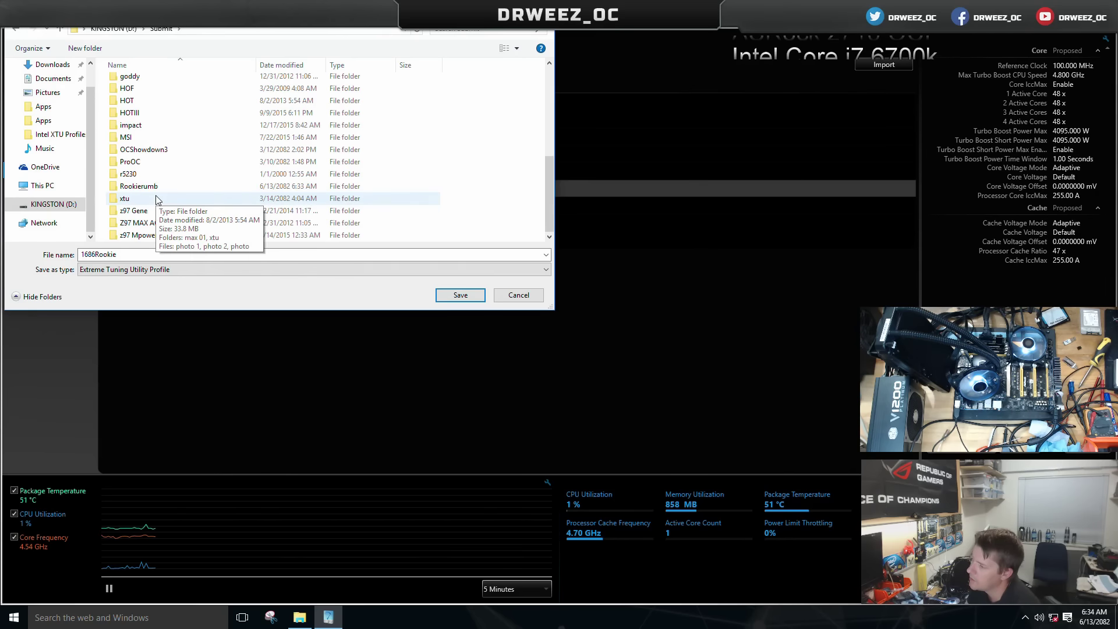
{"action": "double_click", "coordinate": [161, 187]}
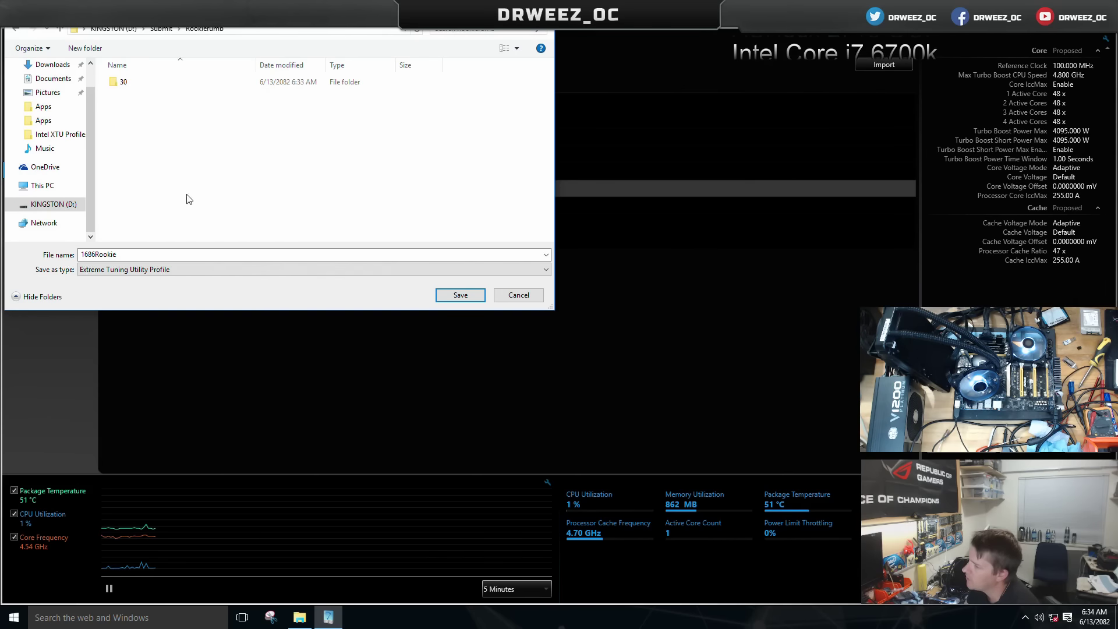
{"action": "double_click", "coordinate": [143, 82]}
{"action": "left_click", "coordinate": [455, 294]}
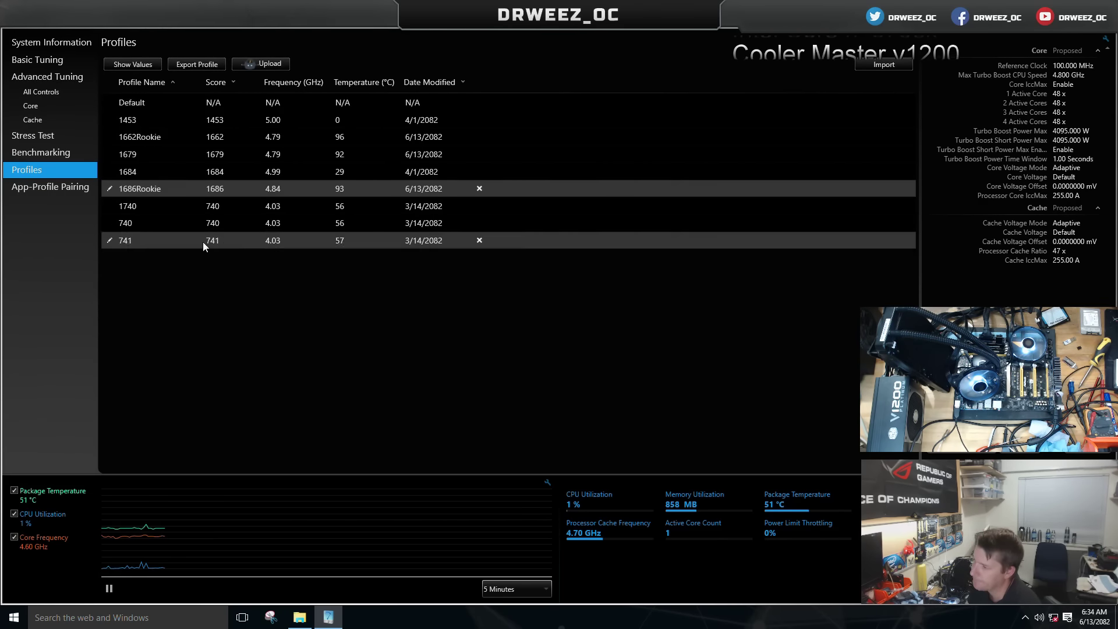
{"action": "left_click", "coordinate": [138, 138]}
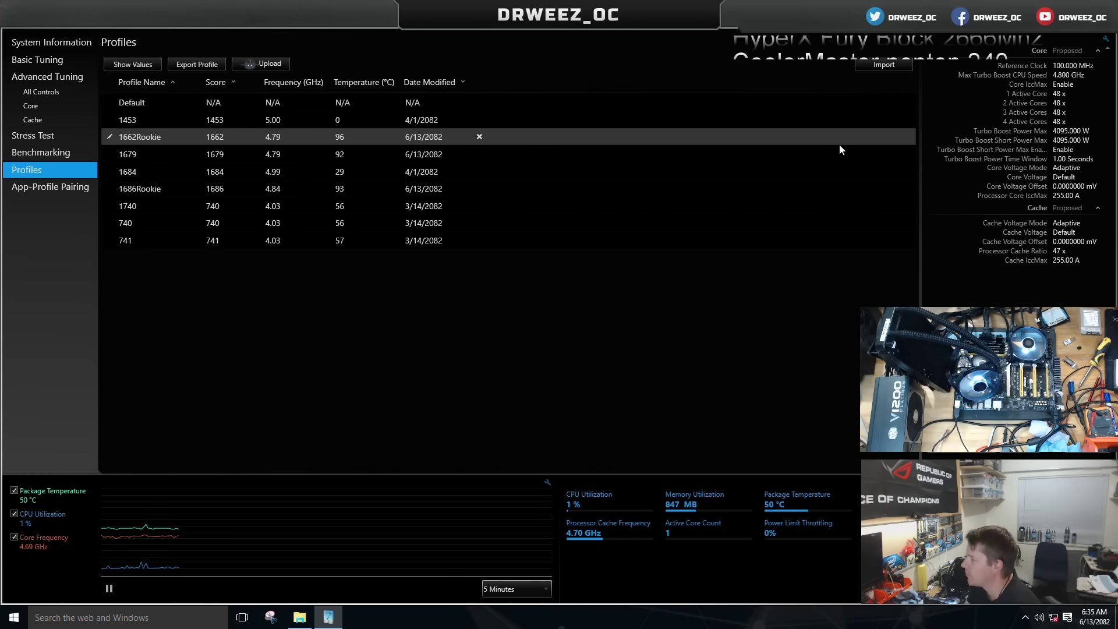
{"action": "left_click", "coordinate": [170, 190]}
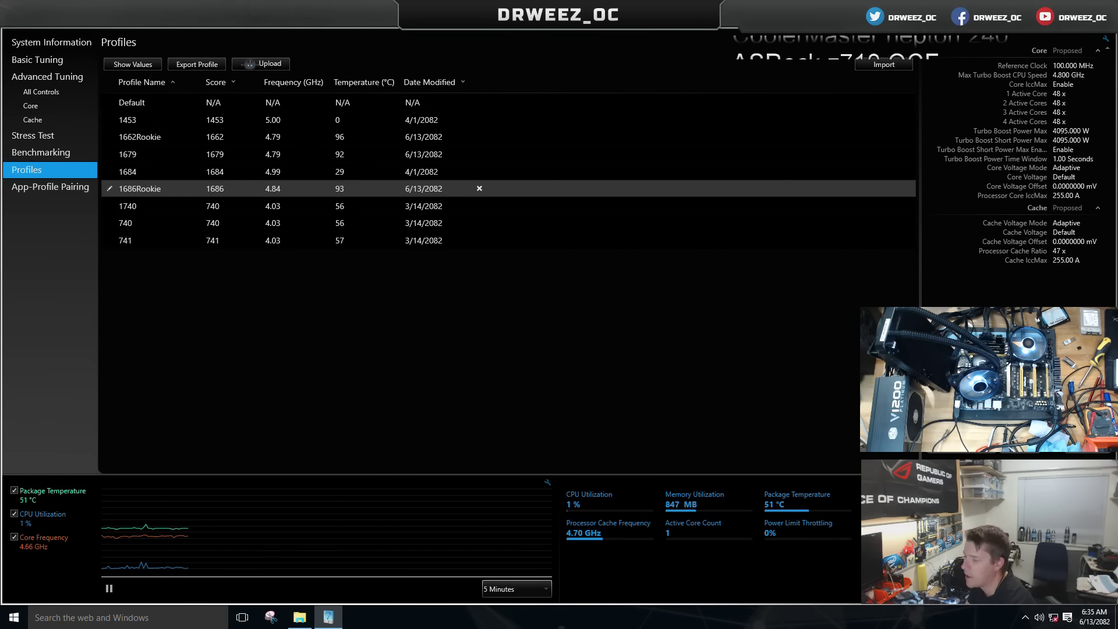
- Minimize Extreme Tuning Utility and copy the 1686Rookie screenshot from the Pictures folder into the 30 folder on the KINGSTON (D:) drive
{"action": "key", "text": "super+Down"}
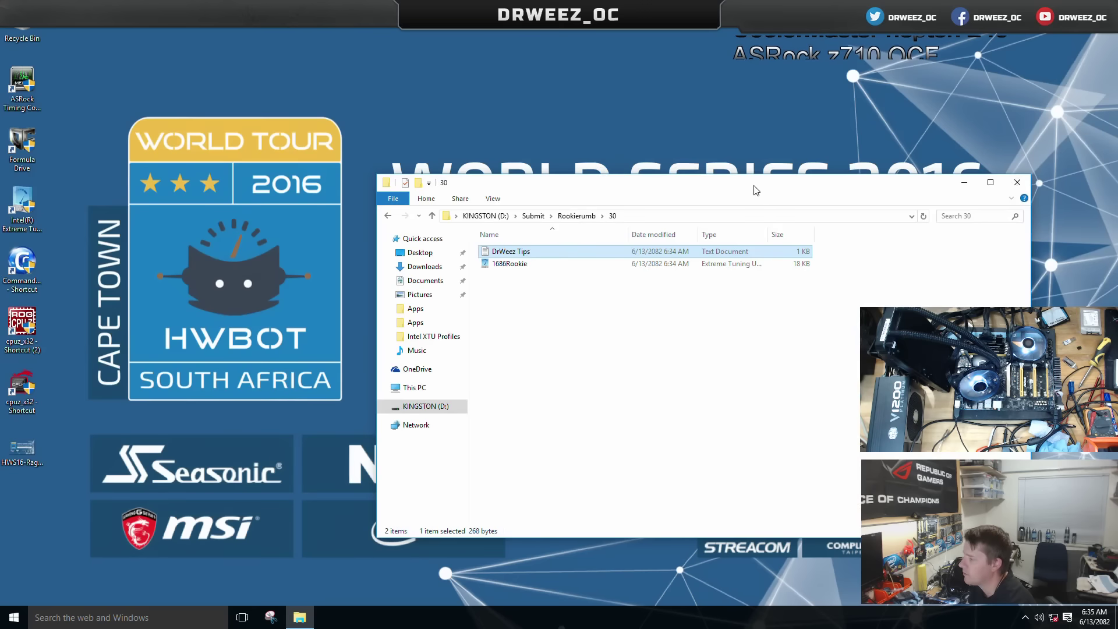
{"action": "left_click", "coordinate": [589, 292]}
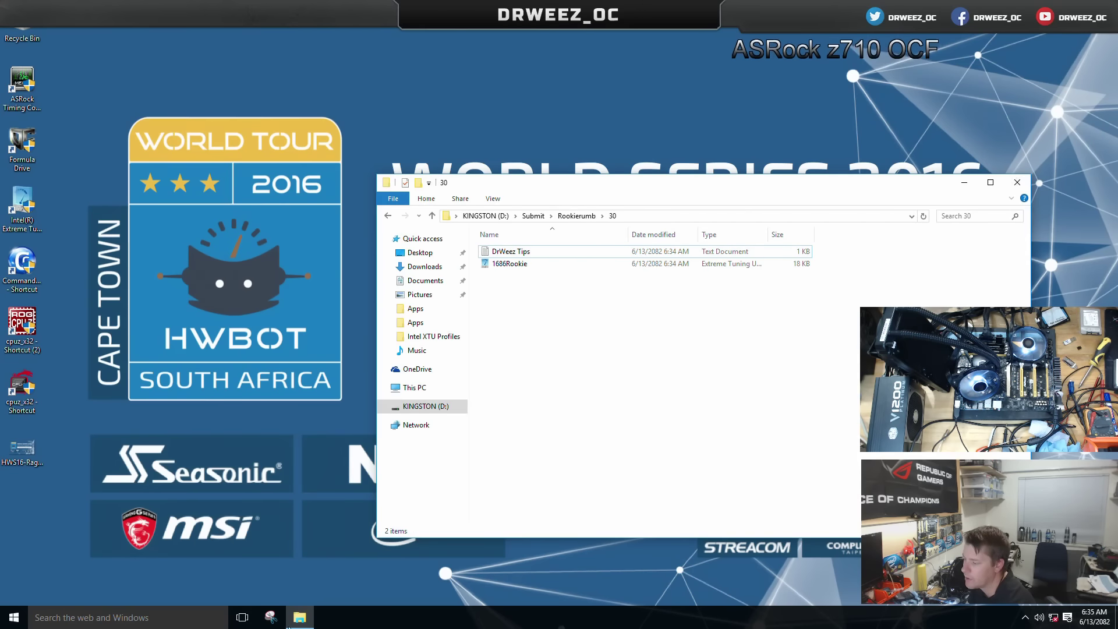
{"action": "left_click", "coordinate": [14, 617]}
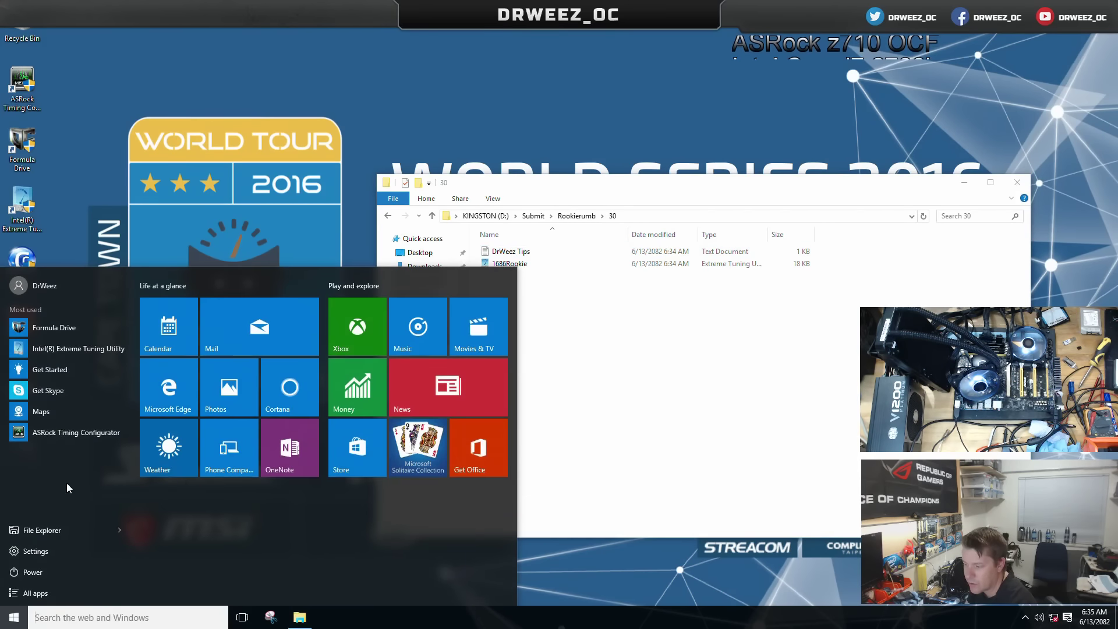
{"action": "left_click", "coordinate": [42, 529]}
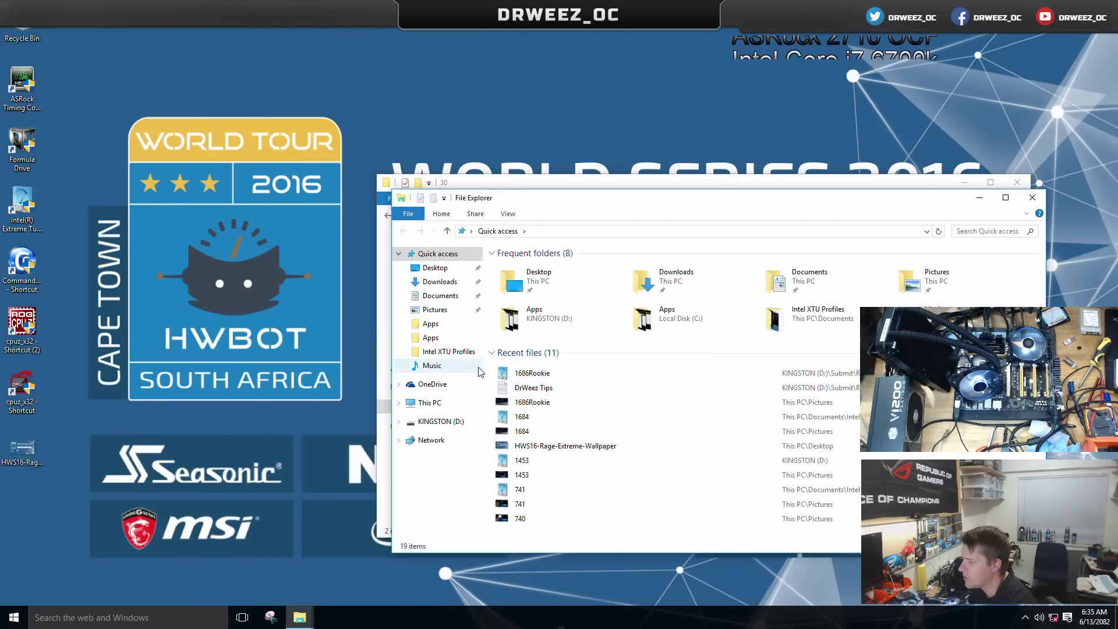
{"action": "left_click", "coordinate": [447, 311]}
{"action": "left_click", "coordinate": [932, 287]}
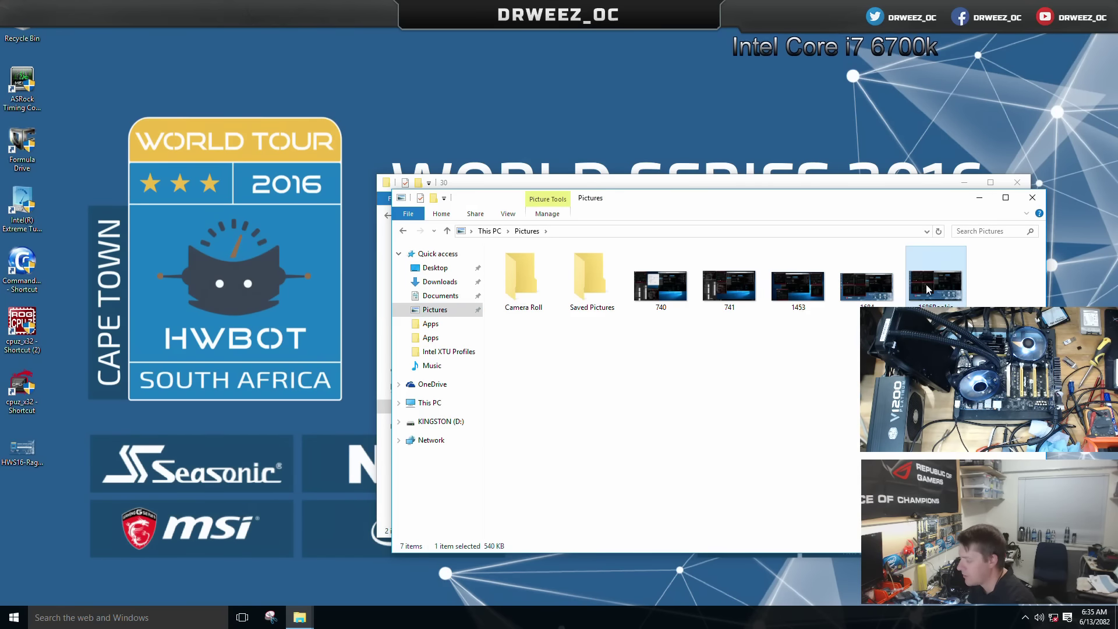
{"action": "left_click", "coordinate": [1032, 197]}
{"action": "right_click", "coordinate": [555, 309]}
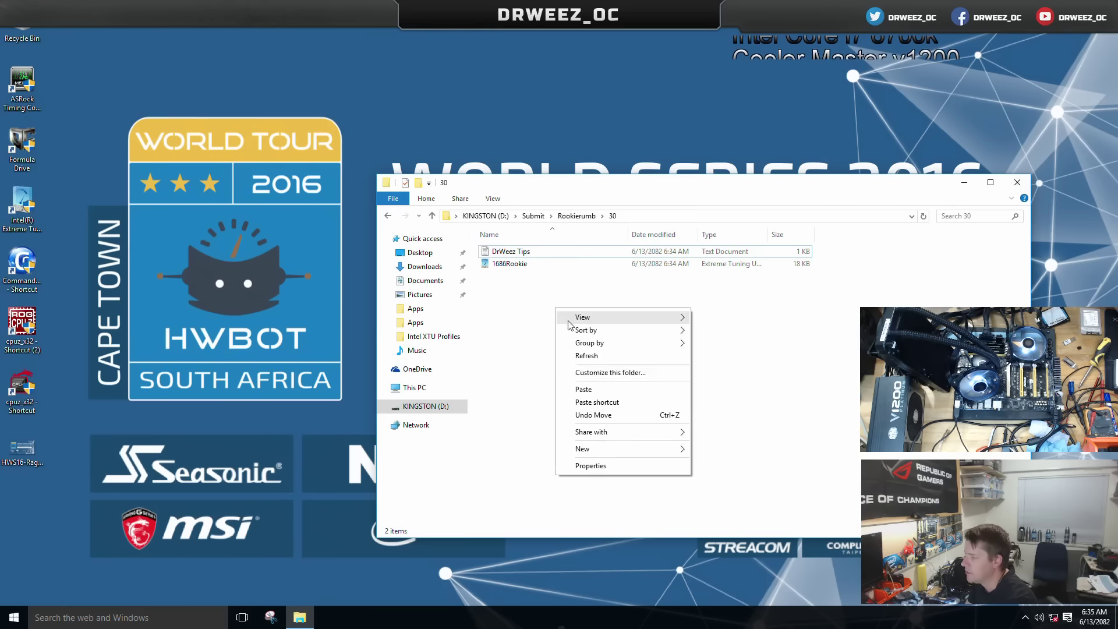
{"action": "left_click", "coordinate": [620, 388]}
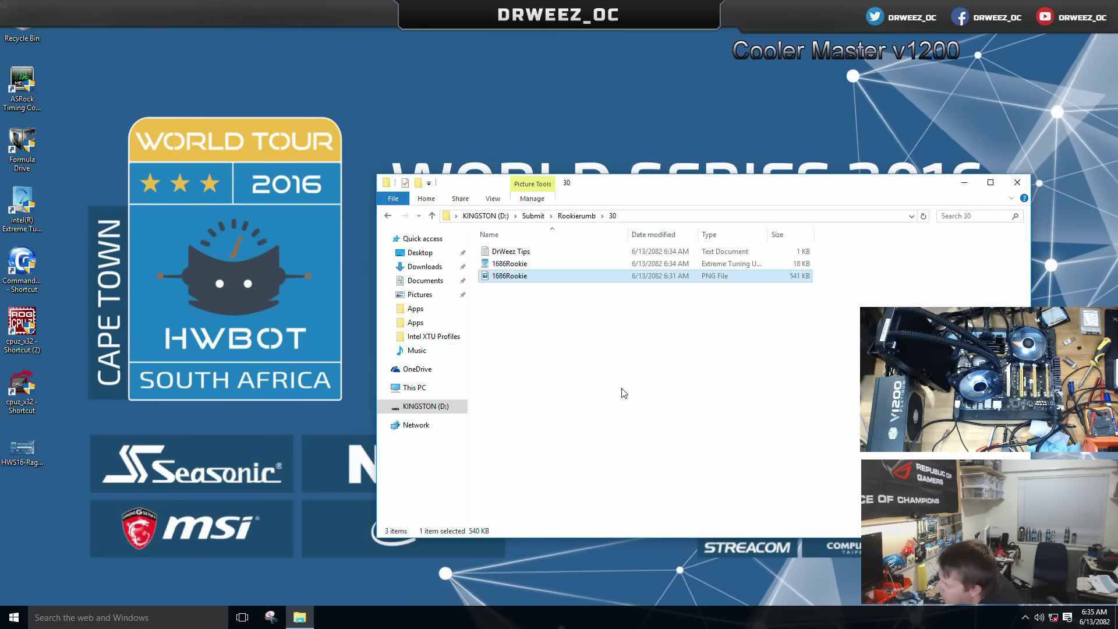
{"action": "left_click", "coordinate": [540, 327]}
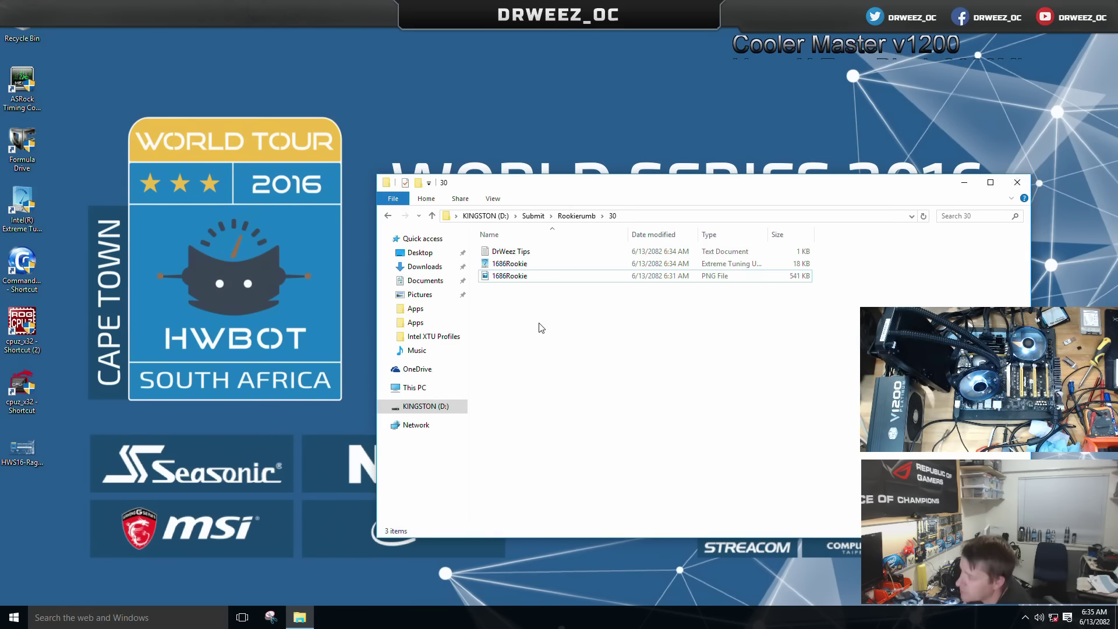
- Open the 1686Rookie PNG in the 30 folder to check the screenshot, and close the image viewer
{"action": "left_click", "coordinate": [514, 277]}
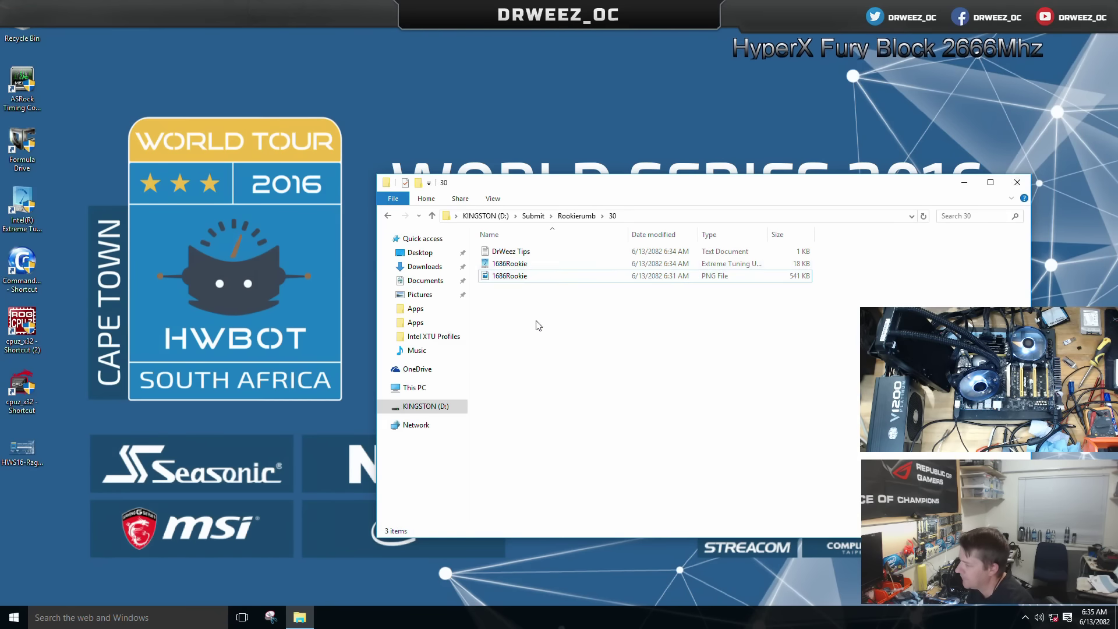
{"action": "left_click", "coordinate": [520, 276]}
{"action": "key", "text": "Return"}
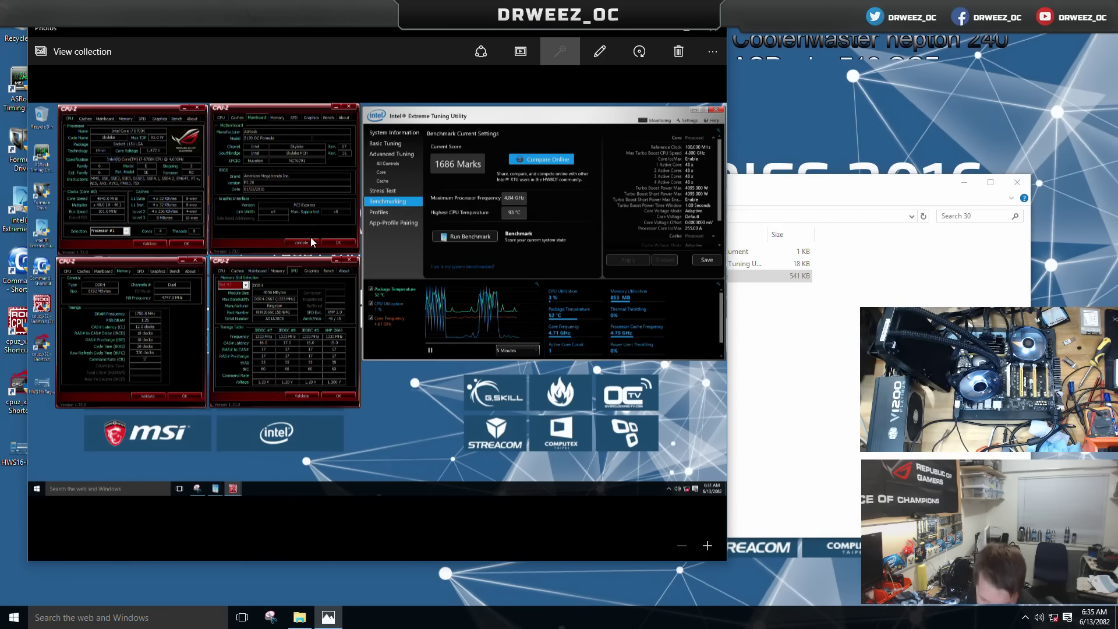
{"action": "left_click", "coordinate": [713, 30]}
{"action": "left_click", "coordinate": [600, 333]}
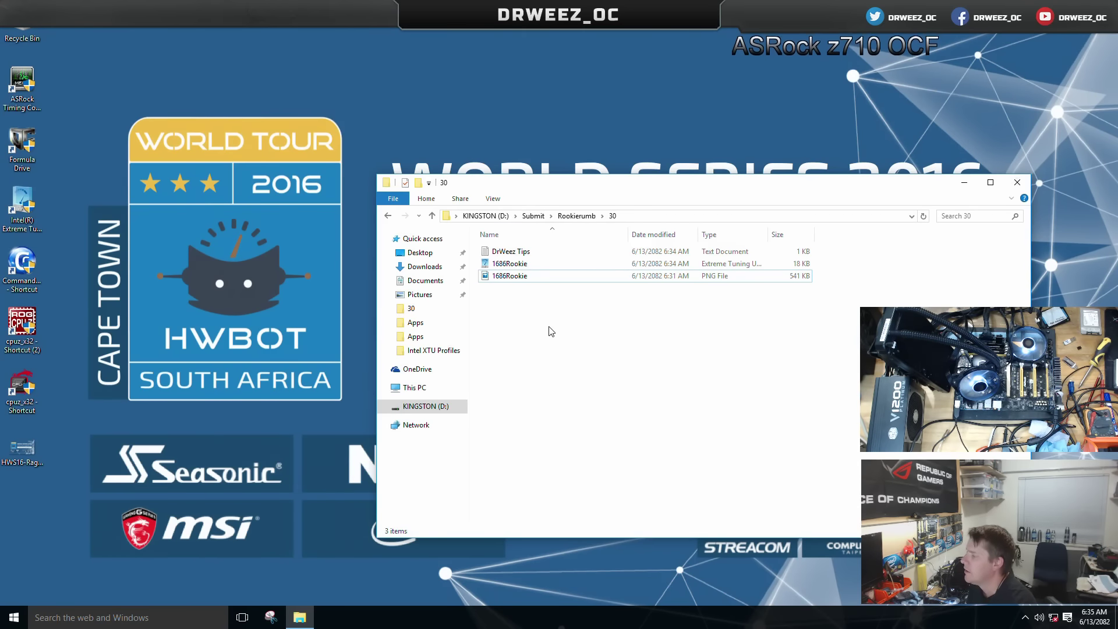
- Go up to the Rookierumb folder, close File Explorer and shut down the PC
{"action": "left_click", "coordinate": [575, 216]}
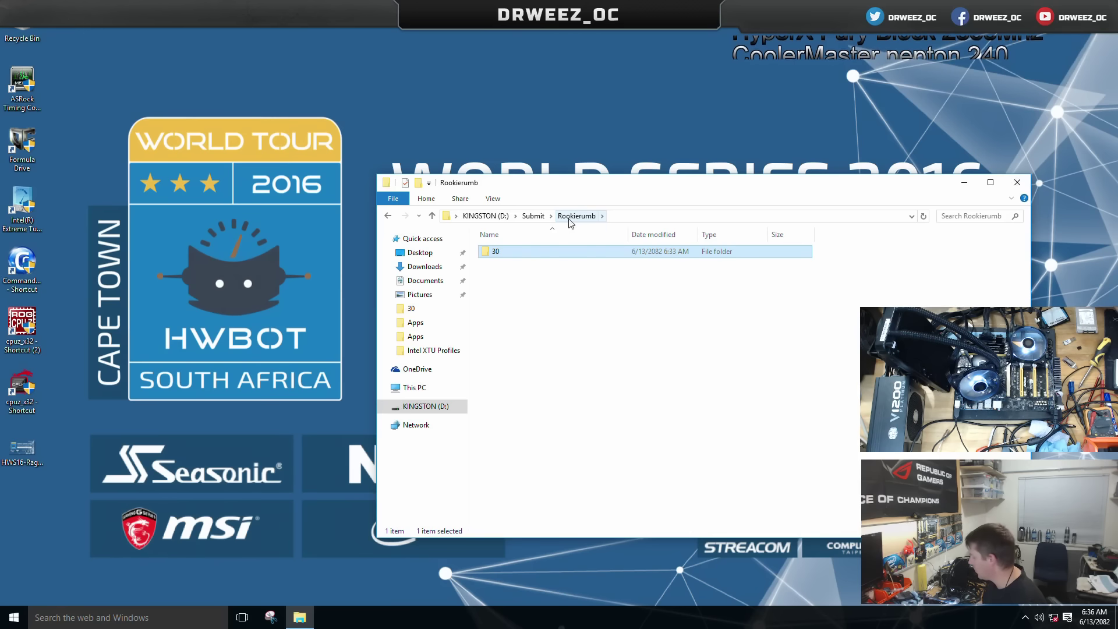
{"action": "left_click", "coordinate": [1017, 182]}
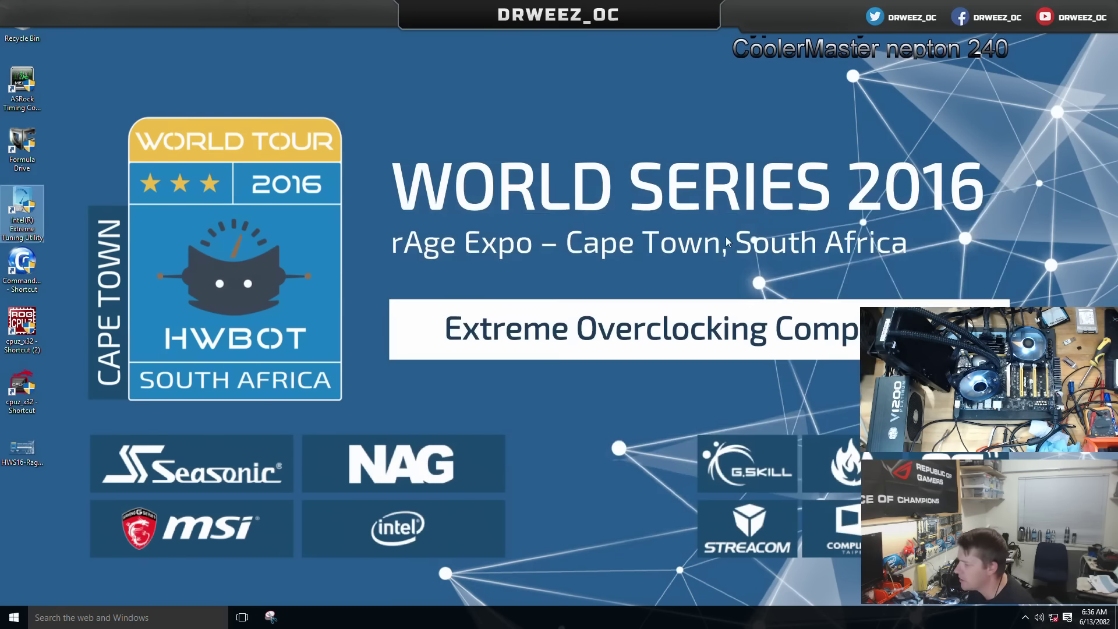
{"action": "left_click", "coordinate": [14, 619]}
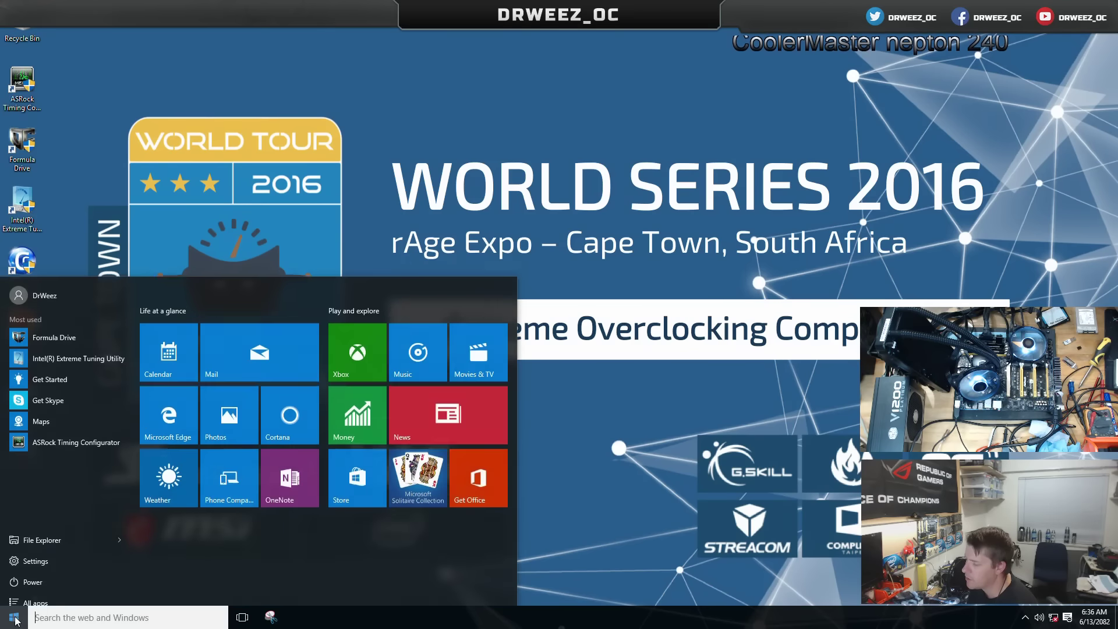
{"action": "left_click", "coordinate": [47, 579]}
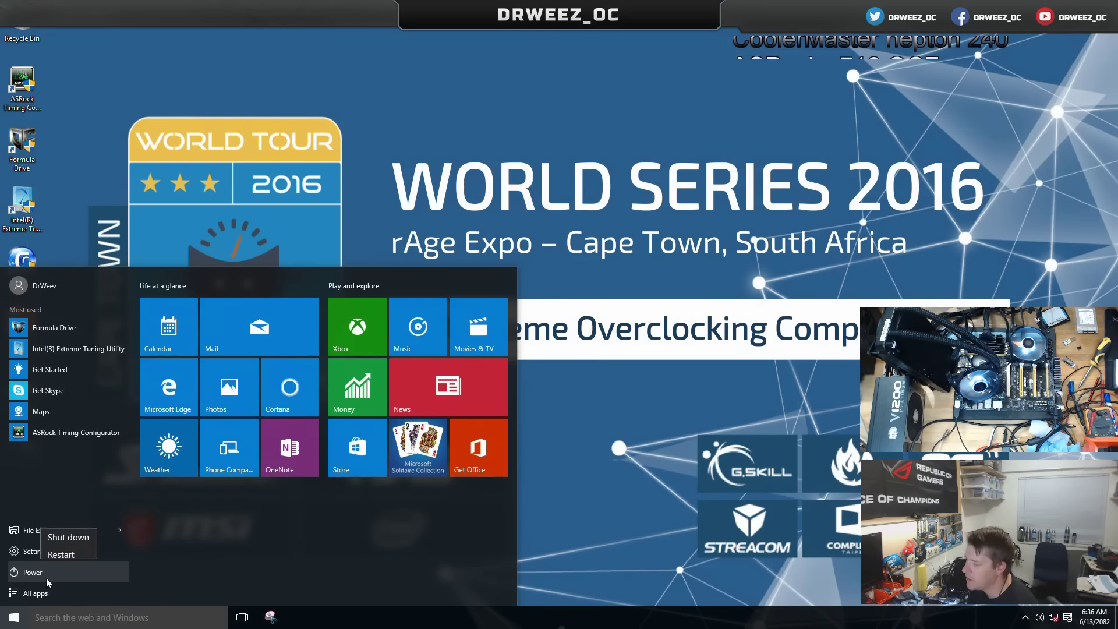
{"action": "left_click", "coordinate": [73, 537]}
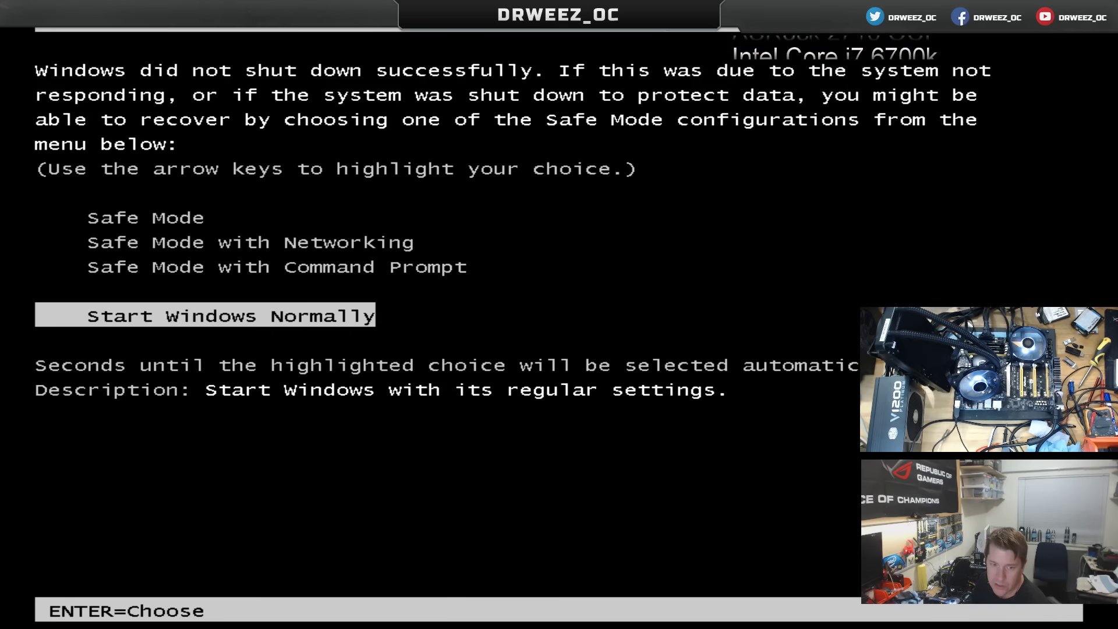
- Start Windows normally, move the hwbotprime shortcut to a clear area of the desktop and launch HWBOT Prime
{"action": "key", "text": "Return"}
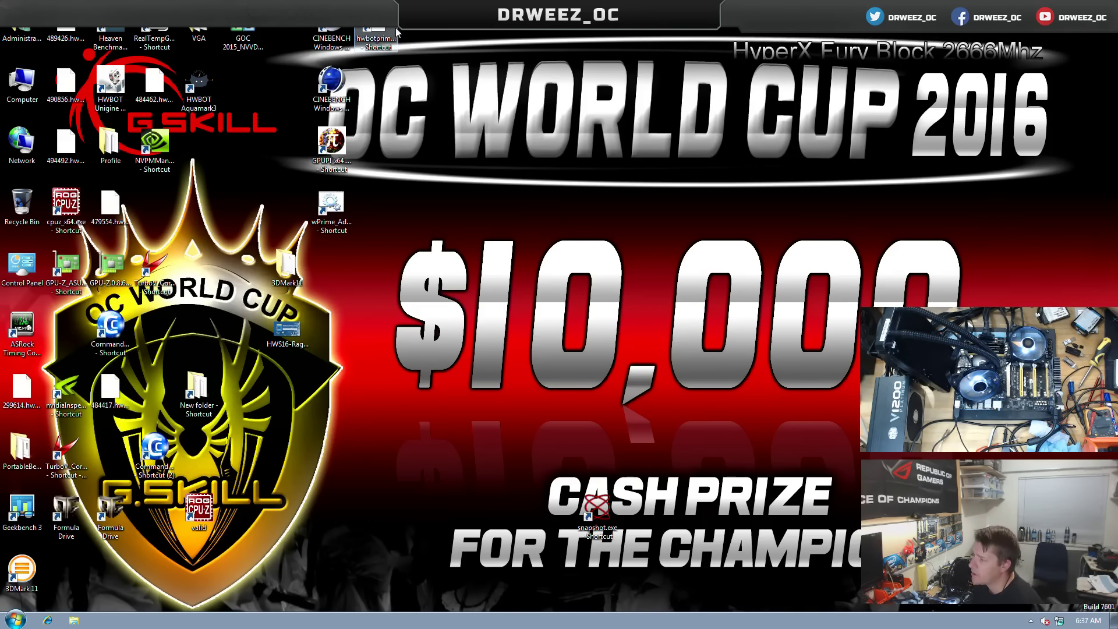
{"action": "left_click_drag", "start_coordinate": [396, 32], "coordinate": [517, 152]}
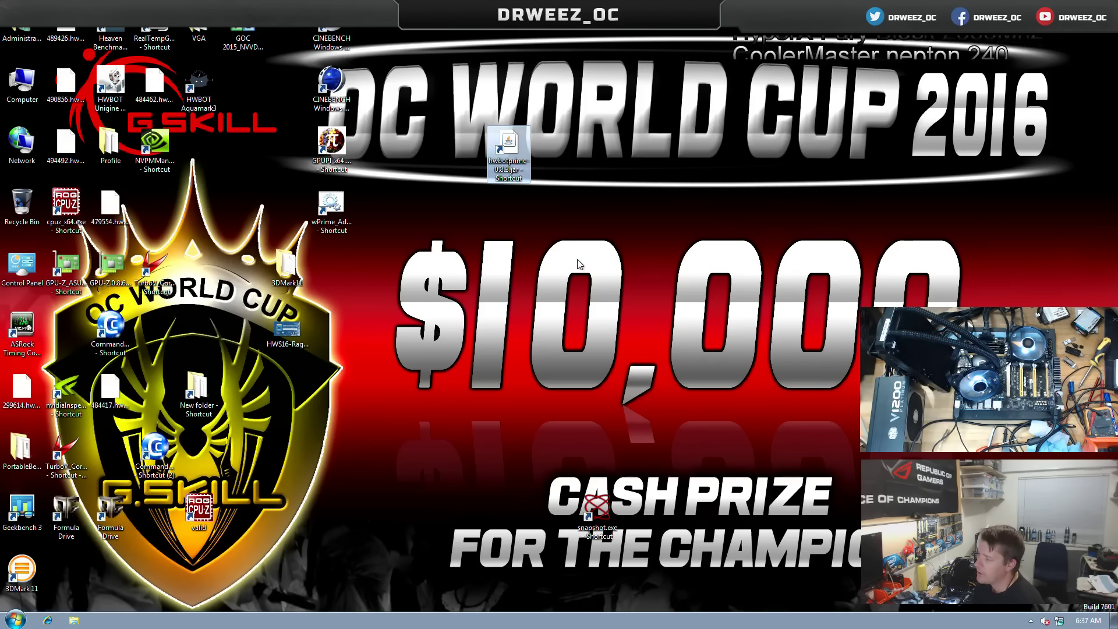
{"action": "key", "text": "Return"}
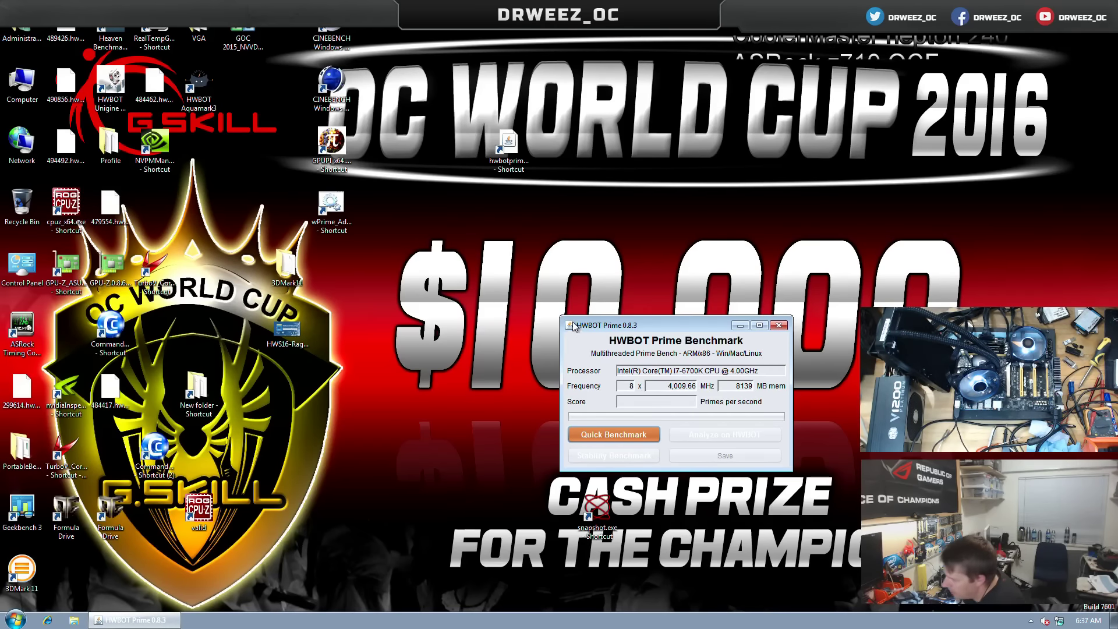
- Run the HWBOT Prime quick benchmark twice, repositioning its window before each run
{"action": "left_click_drag", "start_coordinate": [648, 324], "coordinate": [623, 289]}
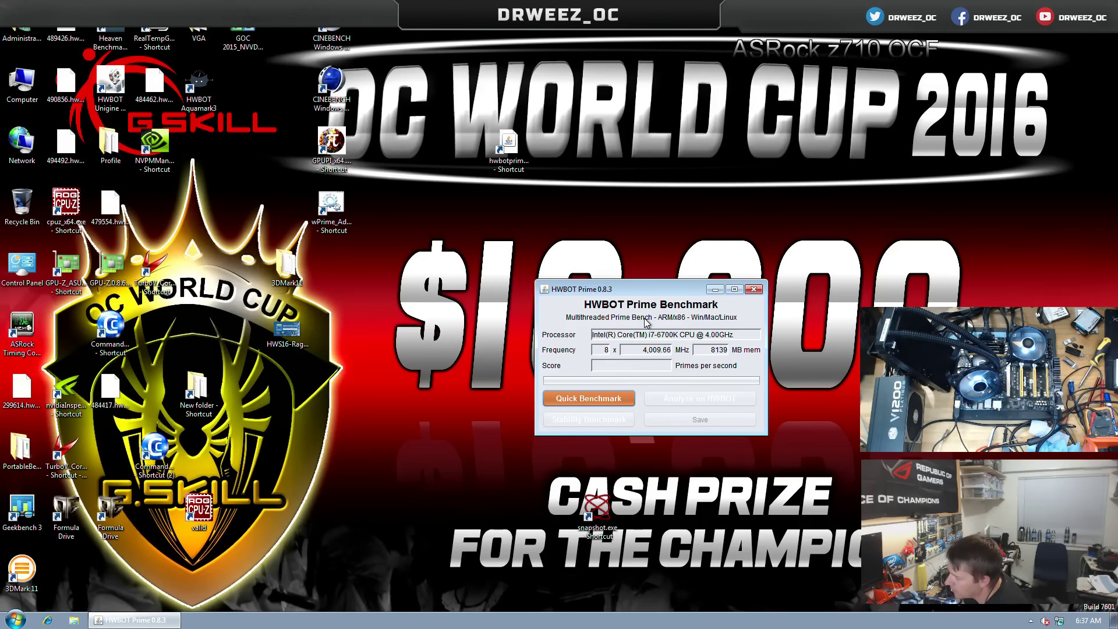
{"action": "left_click", "coordinate": [582, 397]}
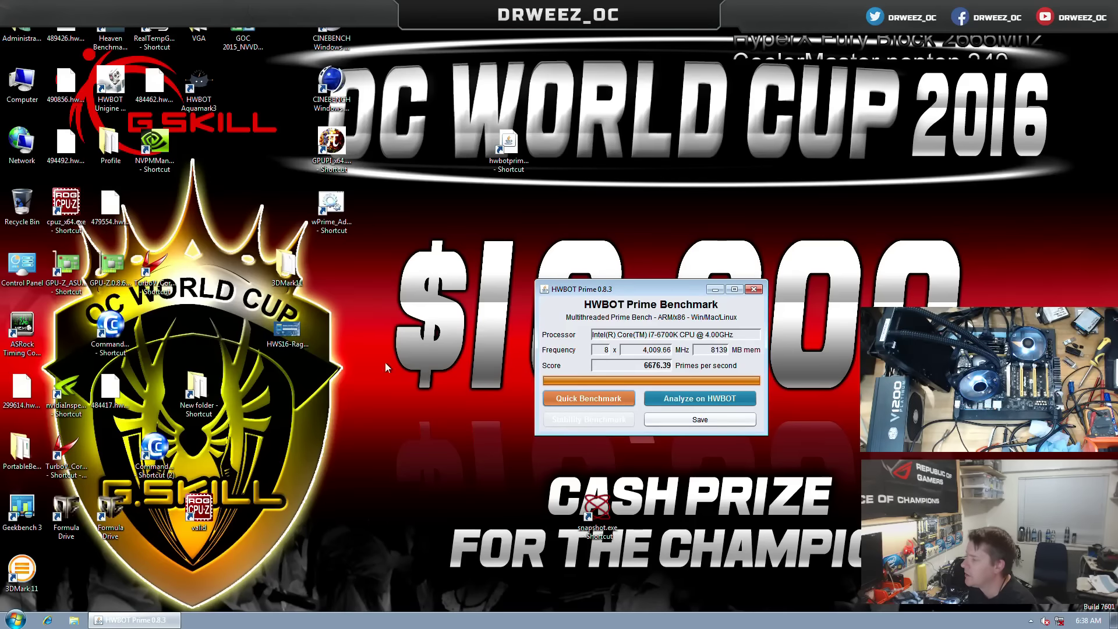
{"action": "left_click_drag", "start_coordinate": [659, 292], "coordinate": [437, 449]}
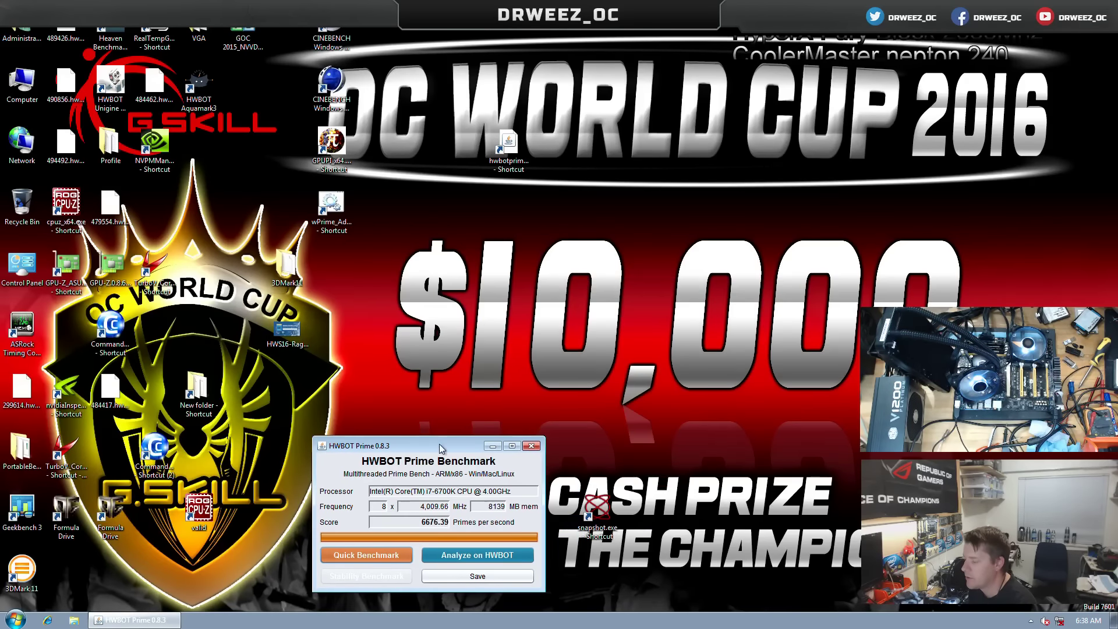
{"action": "left_click", "coordinate": [376, 557]}
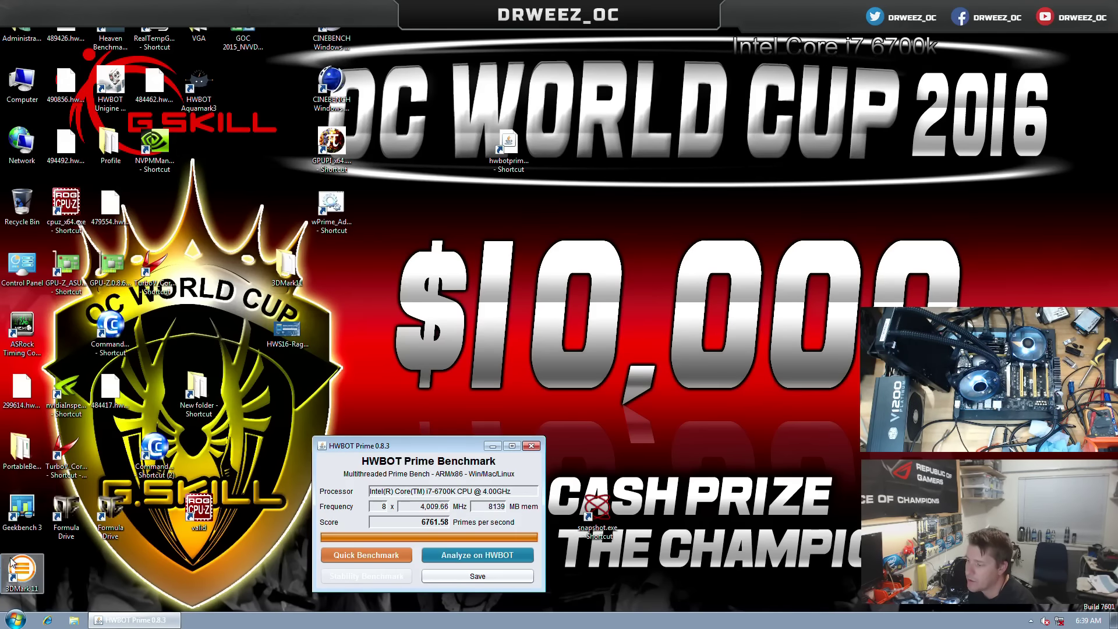
- Try both Formula Drive desktop shortcuts, view the system overclocking settings and close the utility
{"action": "left_click", "coordinate": [108, 505]}
{"action": "double_click", "coordinate": [108, 506]}
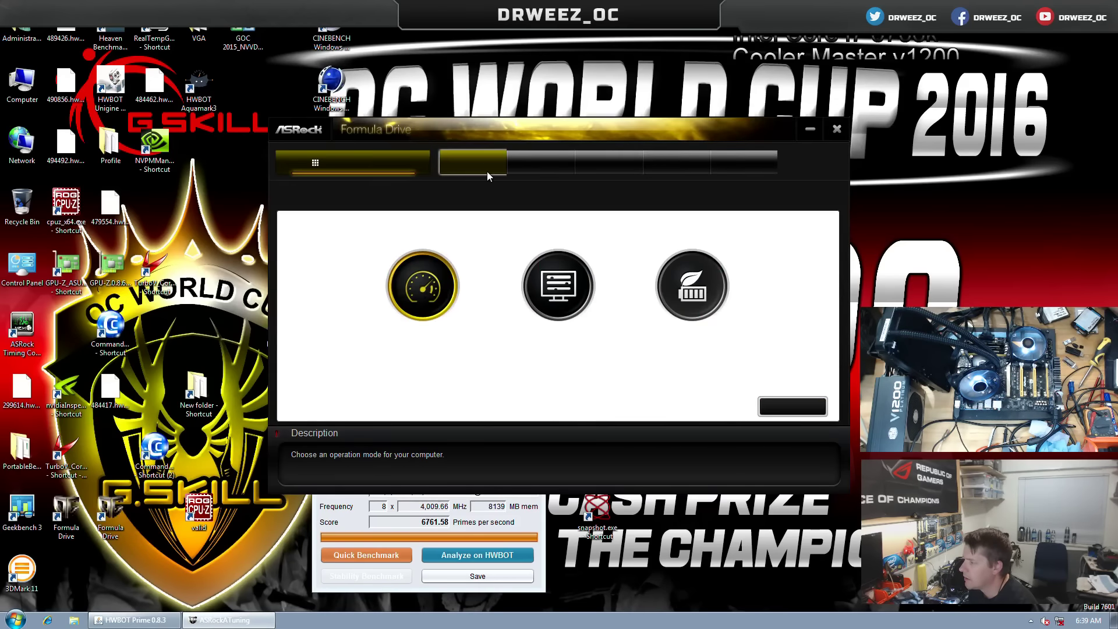
{"action": "left_click", "coordinate": [836, 128]}
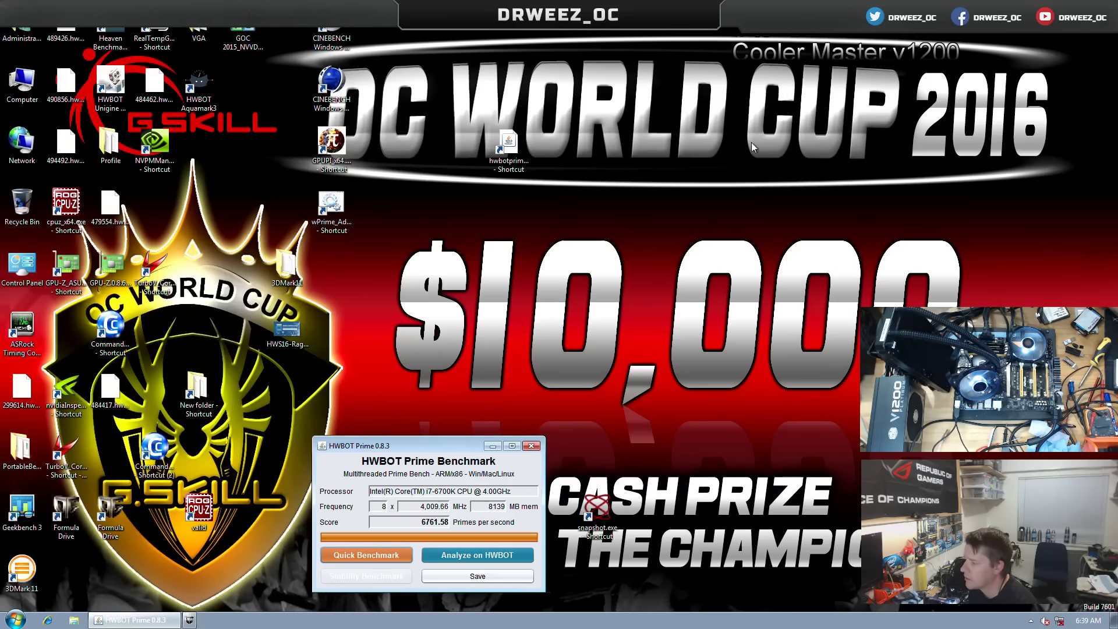
{"action": "double_click", "coordinate": [67, 510]}
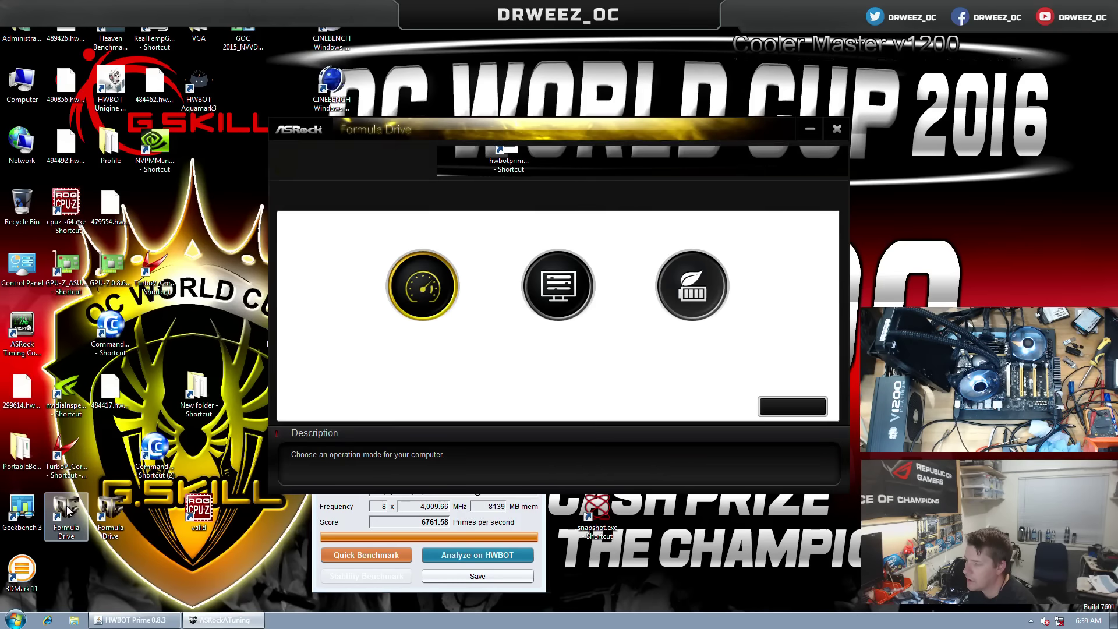
{"action": "left_click", "coordinate": [461, 162]}
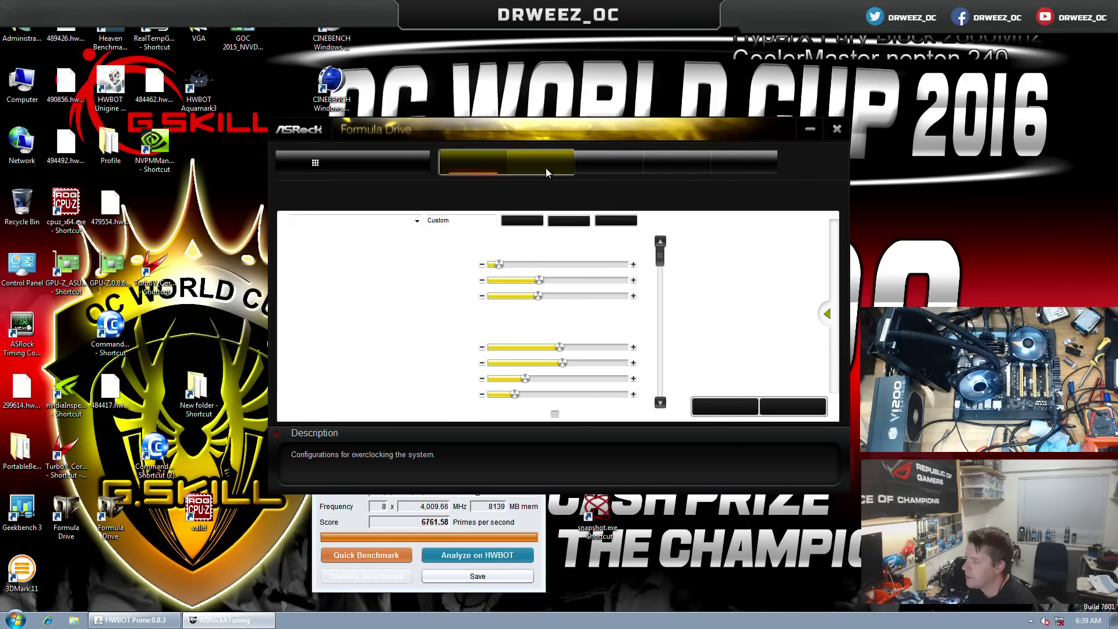
{"action": "left_click", "coordinate": [836, 129]}
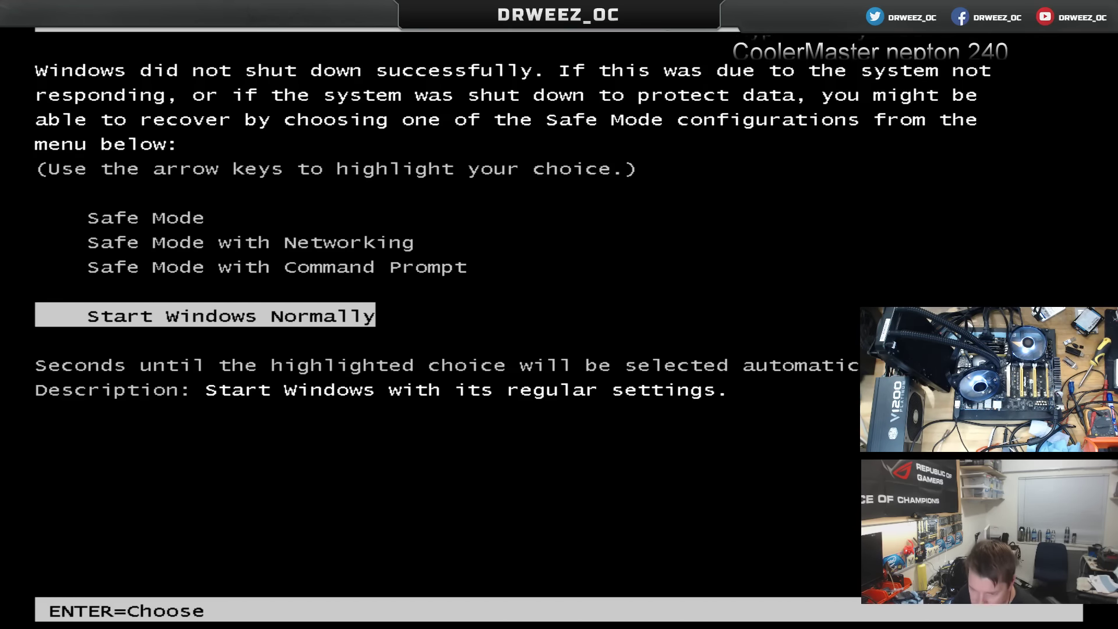
- Start Windows normally and open Formula Drive from the Windows 10 desktop
{"action": "key", "text": "Return"}
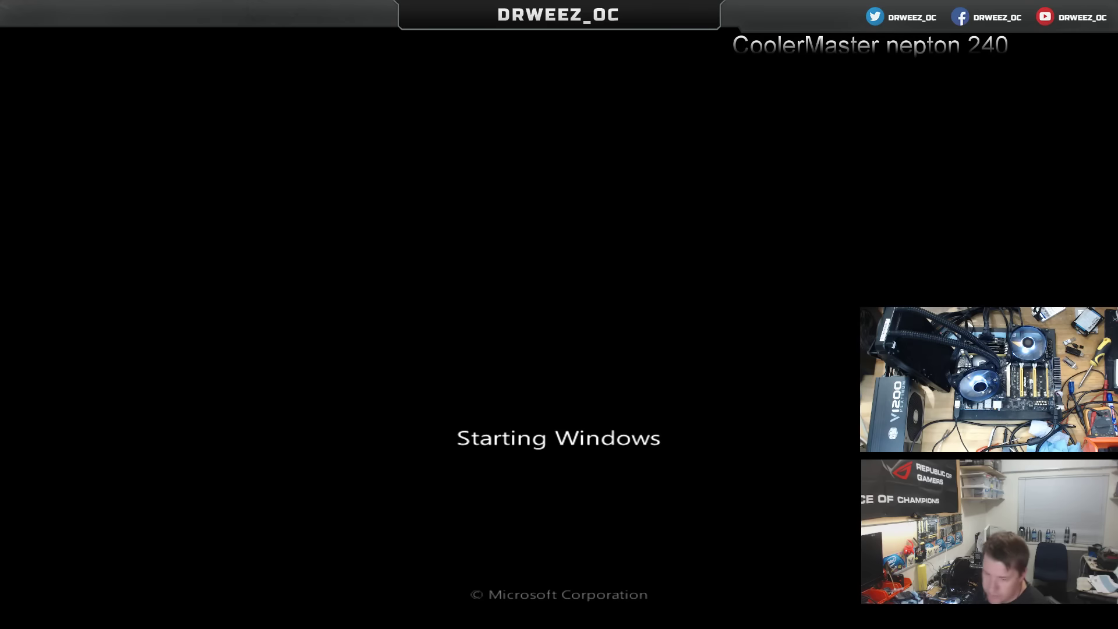
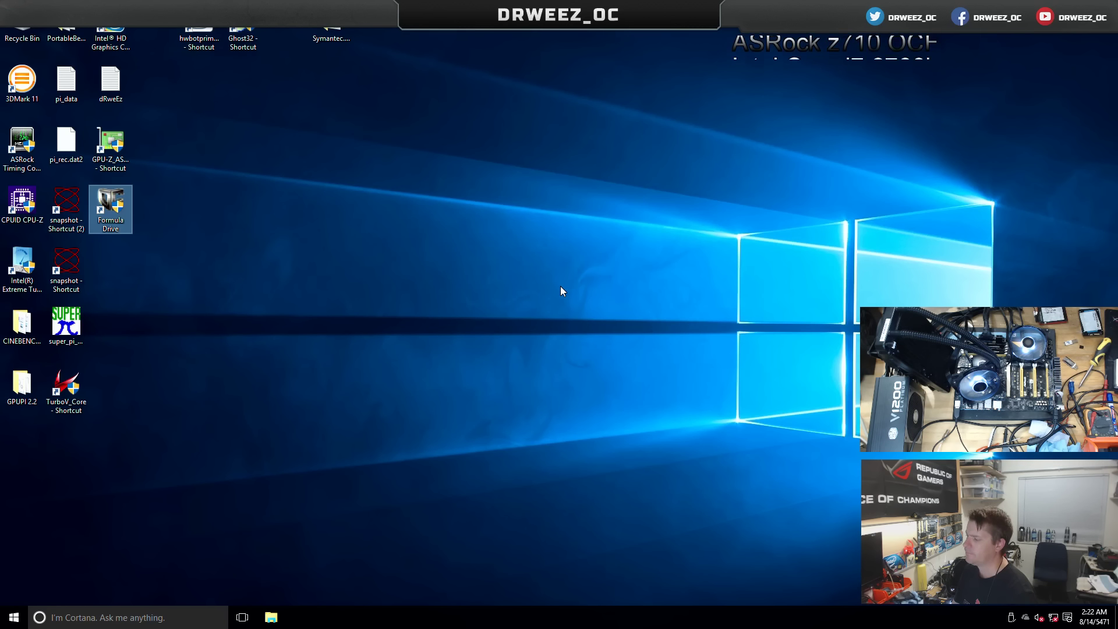
{"action": "right_click", "coordinate": [116, 201]}
{"action": "left_click", "coordinate": [141, 208]}
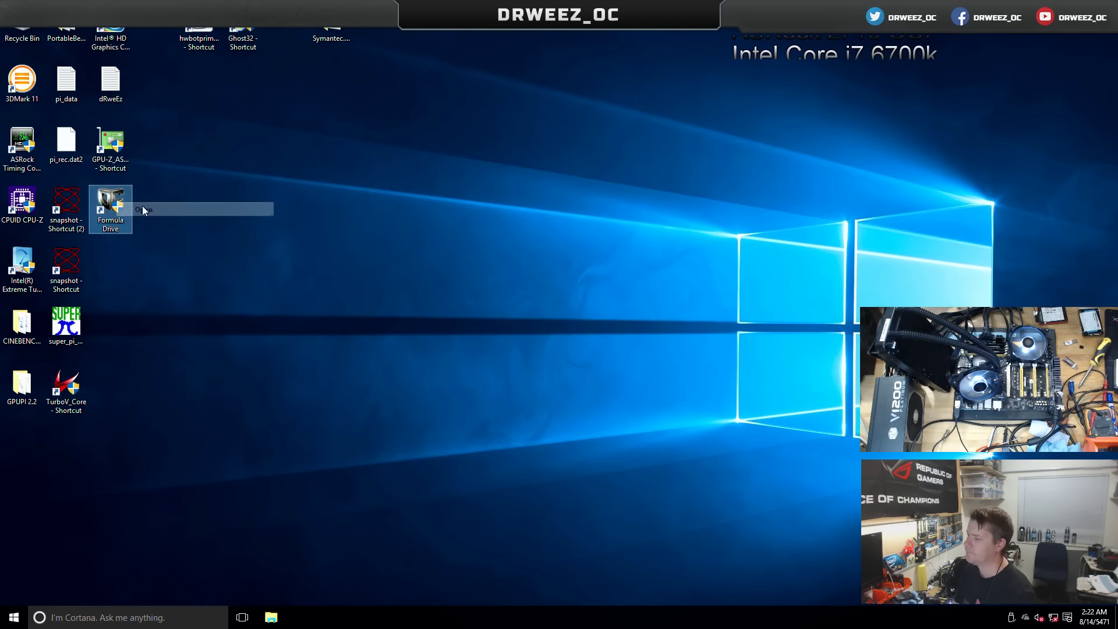
{"action": "left_click", "coordinate": [179, 197]}
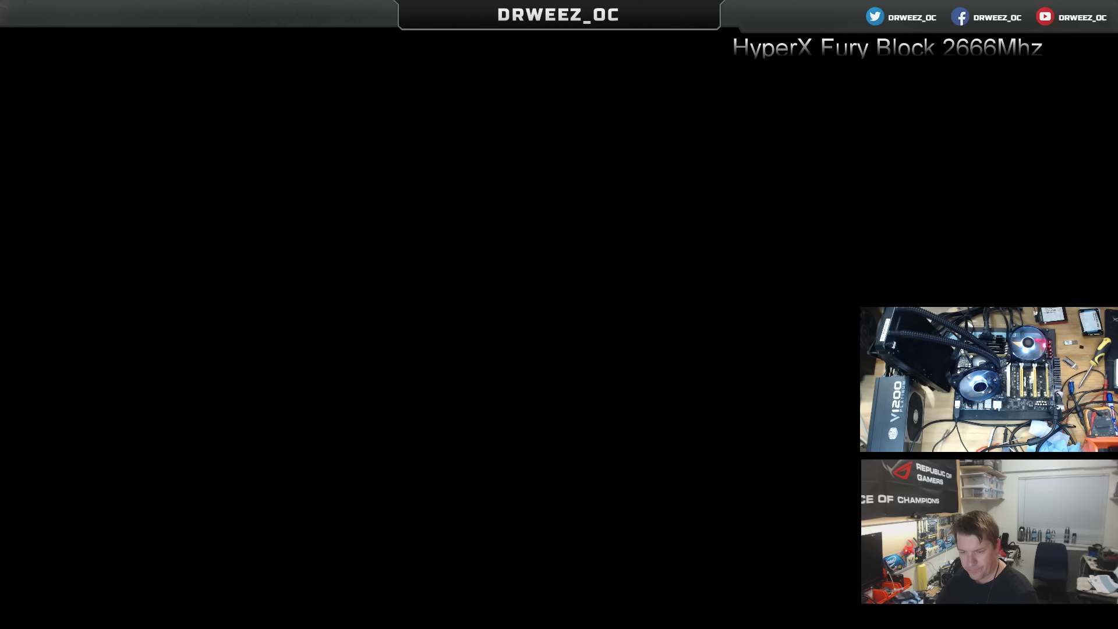
- Open the DRAM Configuration page of the OC Tweaker in the motherboard's UEFI setup
{"action": "key", "text": "Right"}
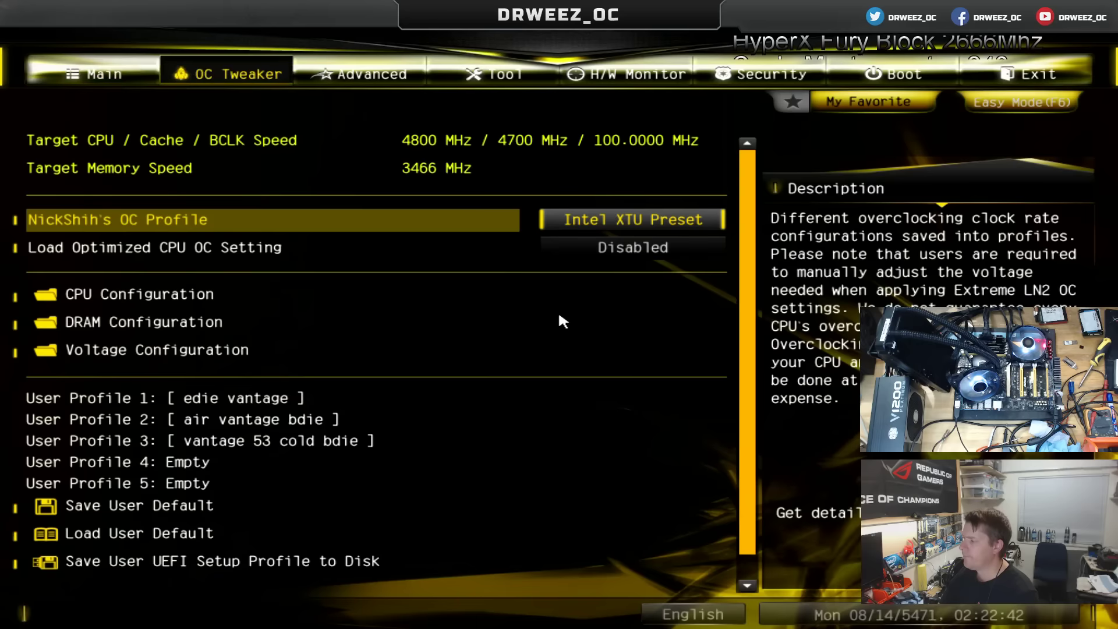
{"action": "key", "text": "Down"}
{"action": "key", "text": "Down"}
{"action": "key", "text": "Down"}
{"action": "key", "text": "Return"}
- Review the BCLK, DRAM frequency and primary timing entries on the DRAM Configuration page
{"action": "key", "text": "Down"}
{"action": "key", "text": "Down"}
{"action": "key", "text": "Down"}
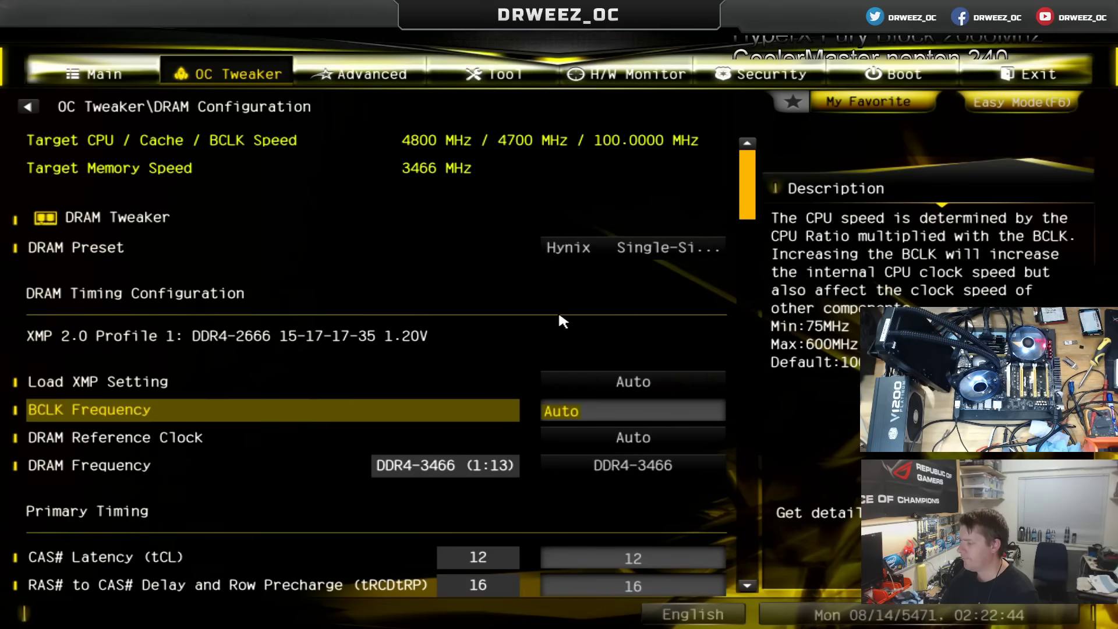
{"action": "key", "text": "Down"}
{"action": "key", "text": "Down"}
{"action": "key", "text": "Down"}
{"action": "key", "text": "Down"}
{"action": "key", "text": "Down"}
{"action": "key", "text": "Up"}
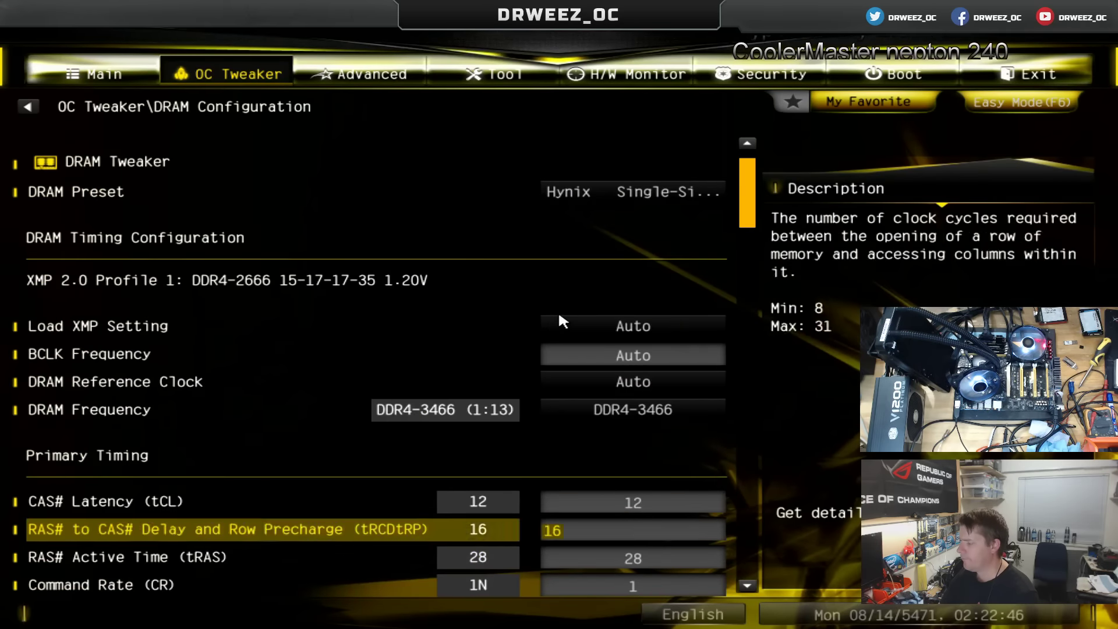
{"action": "key", "text": "Up"}
{"action": "key", "text": "Up"}
{"action": "key", "text": "Up"}
{"action": "key", "text": "Down"}
{"action": "key", "text": "Up"}
{"action": "key", "text": "Up"}
{"action": "key", "text": "Up"}
{"action": "key", "text": "Up"}
{"action": "key", "text": "Up"}
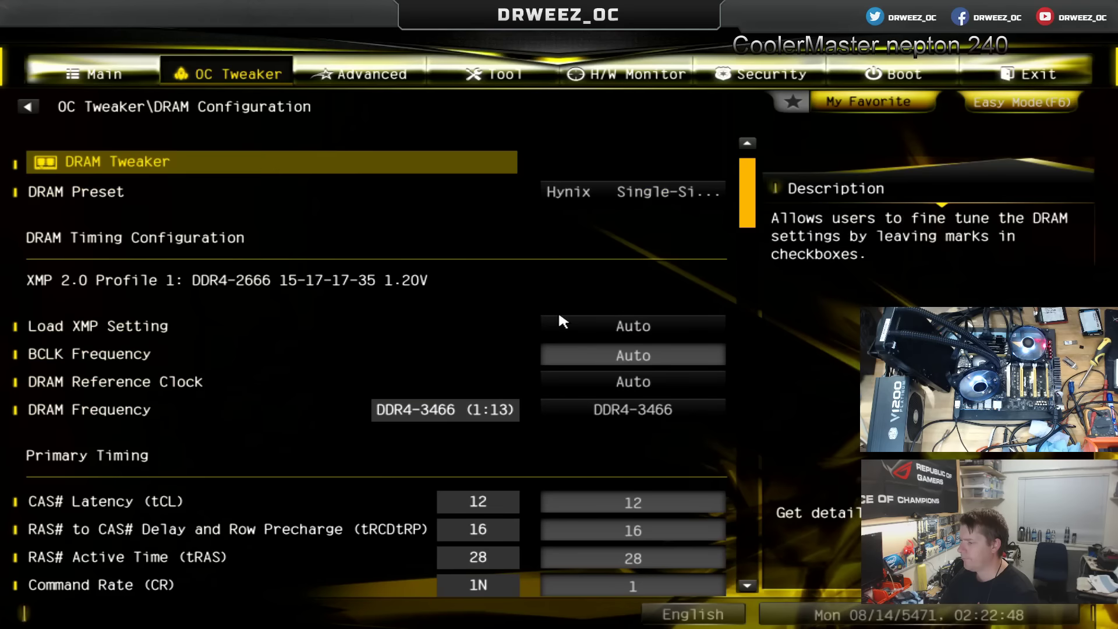
- Load the DRAM preset Hynix Single-Side A Die 4GBx2 Air Very Tight 3733 1.70V
{"action": "key", "text": "Down"}
{"action": "key", "text": "Return"}
{"action": "key", "text": "Down"}
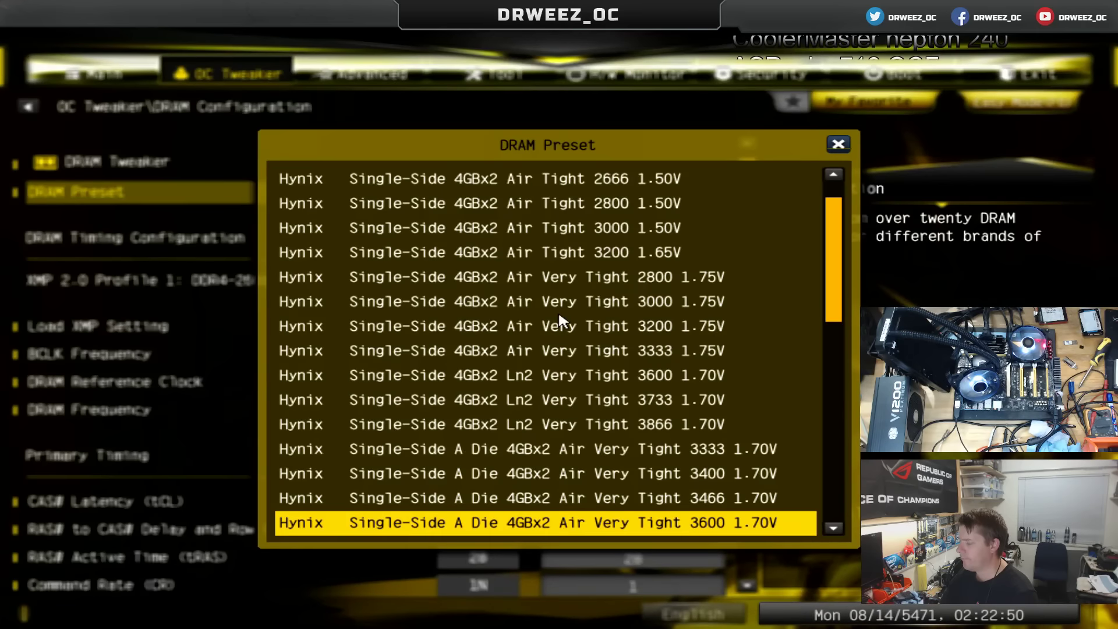
{"action": "key", "text": "Down"}
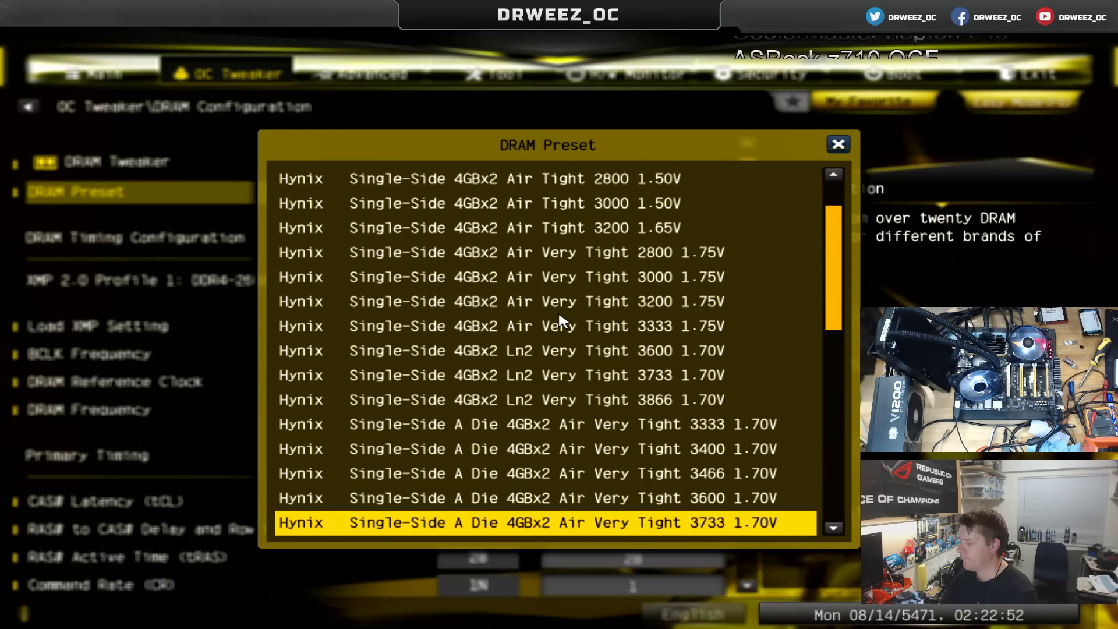
{"action": "key", "text": "Return"}
- Lower the DRAM Frequency setting to DDR4-3600
{"action": "key", "text": "Down"}
{"action": "key", "text": "Down"}
{"action": "key", "text": "Down"}
{"action": "key", "text": "Down"}
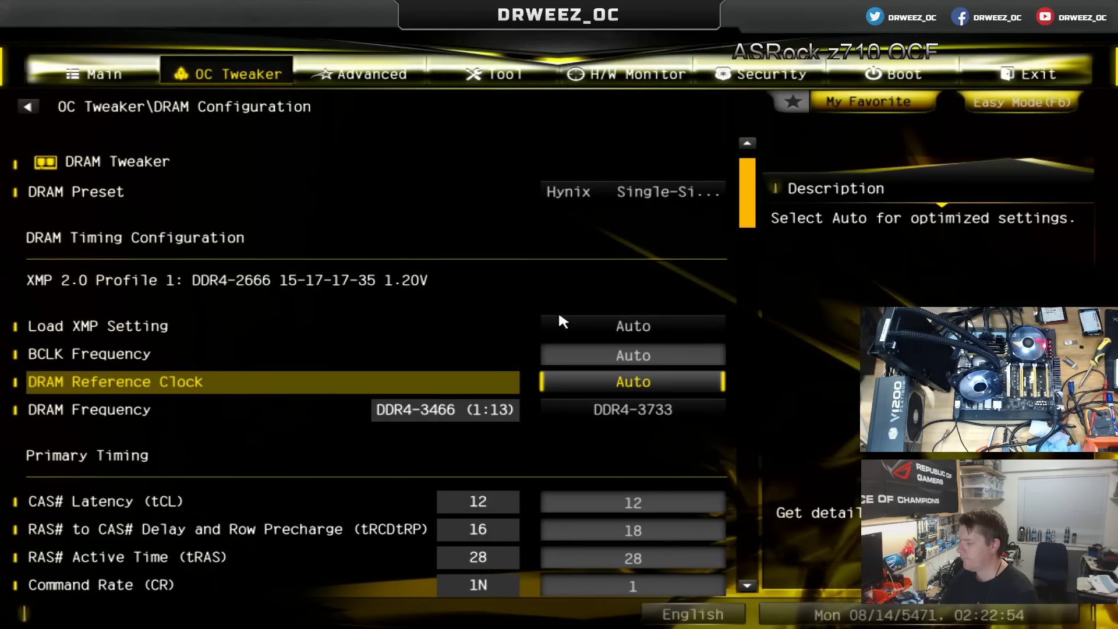
{"action": "key", "text": "minus"}
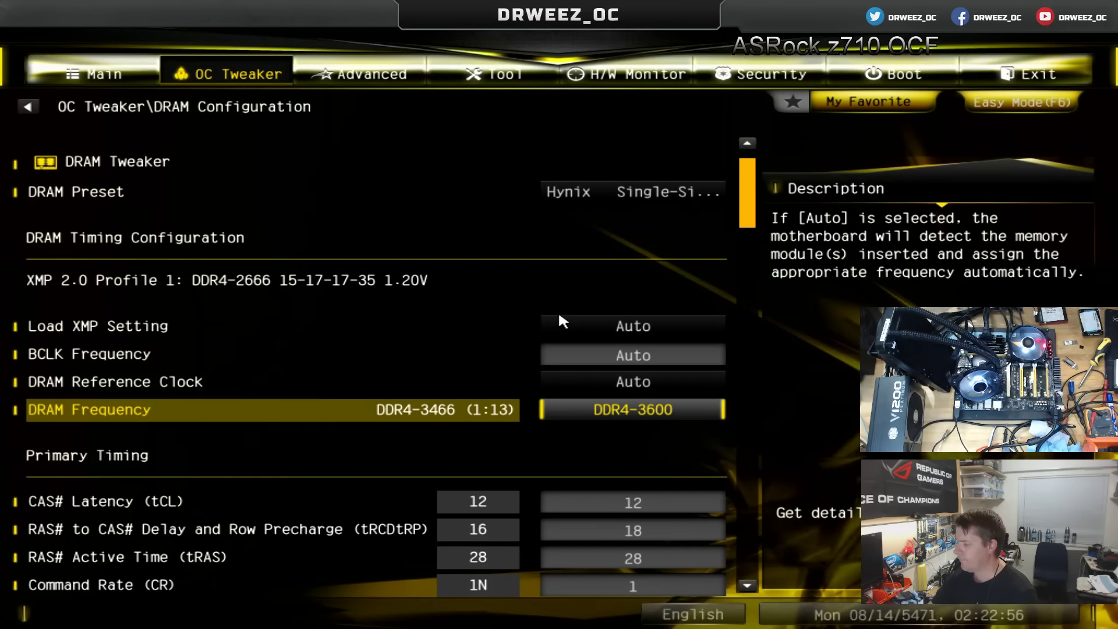
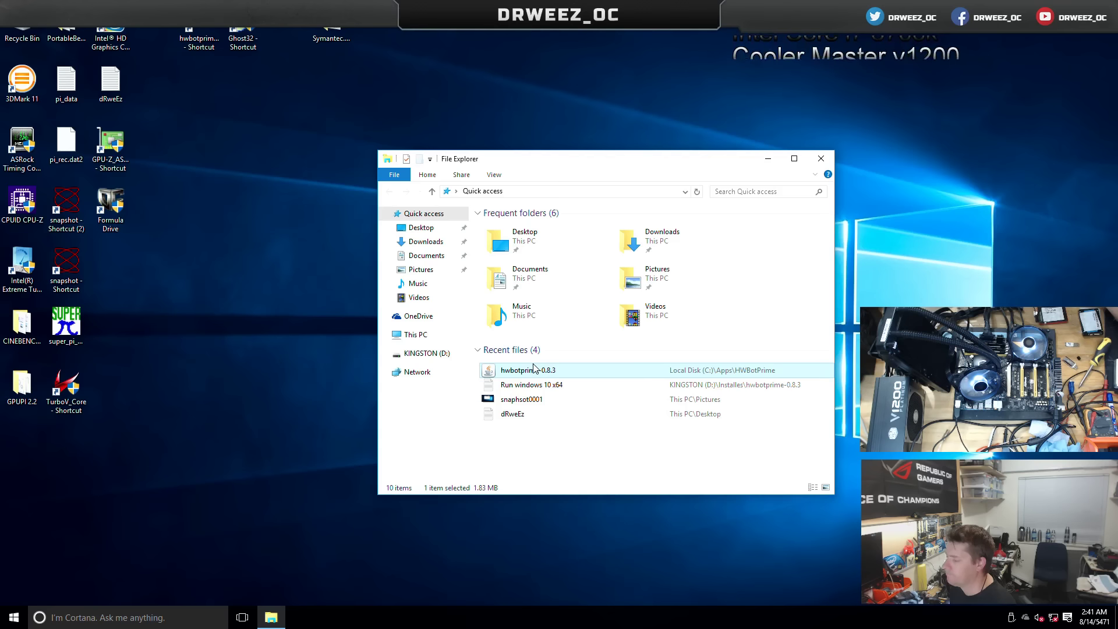
- Open the Java folder inside Installes on the KINGSTON (D:) drive
{"action": "left_click", "coordinate": [14, 617]}
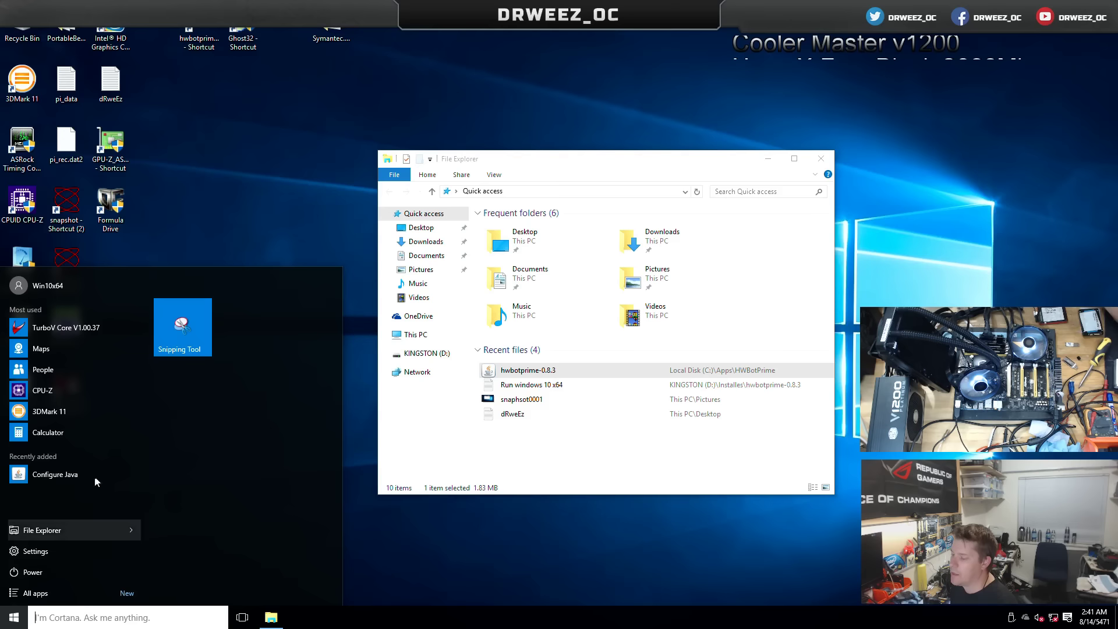
{"action": "left_click", "coordinate": [441, 353]}
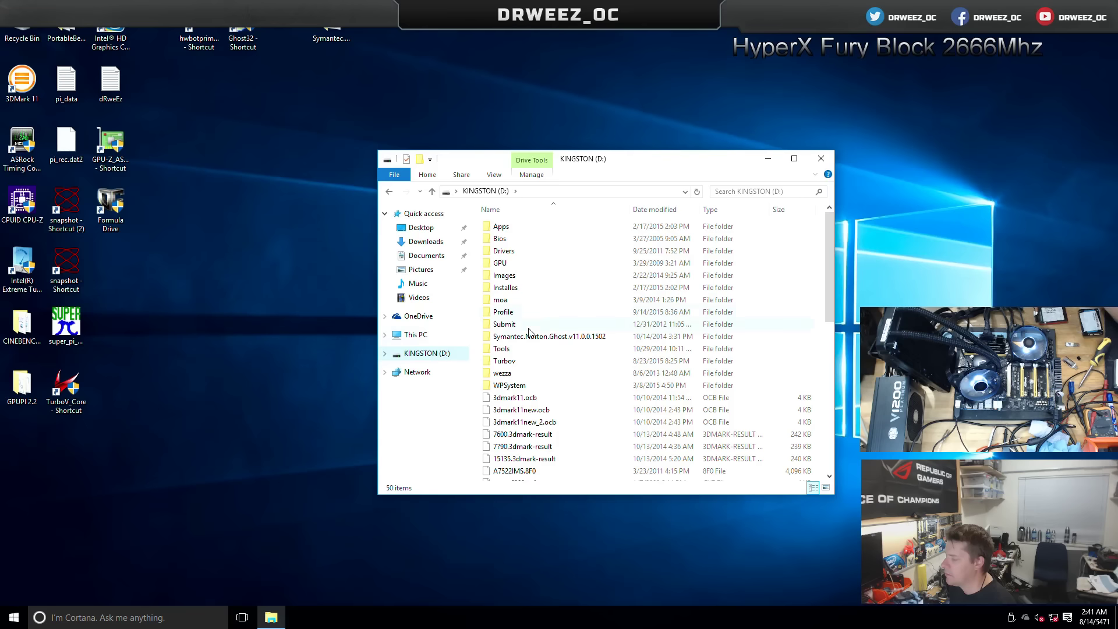
{"action": "double_click", "coordinate": [508, 287]}
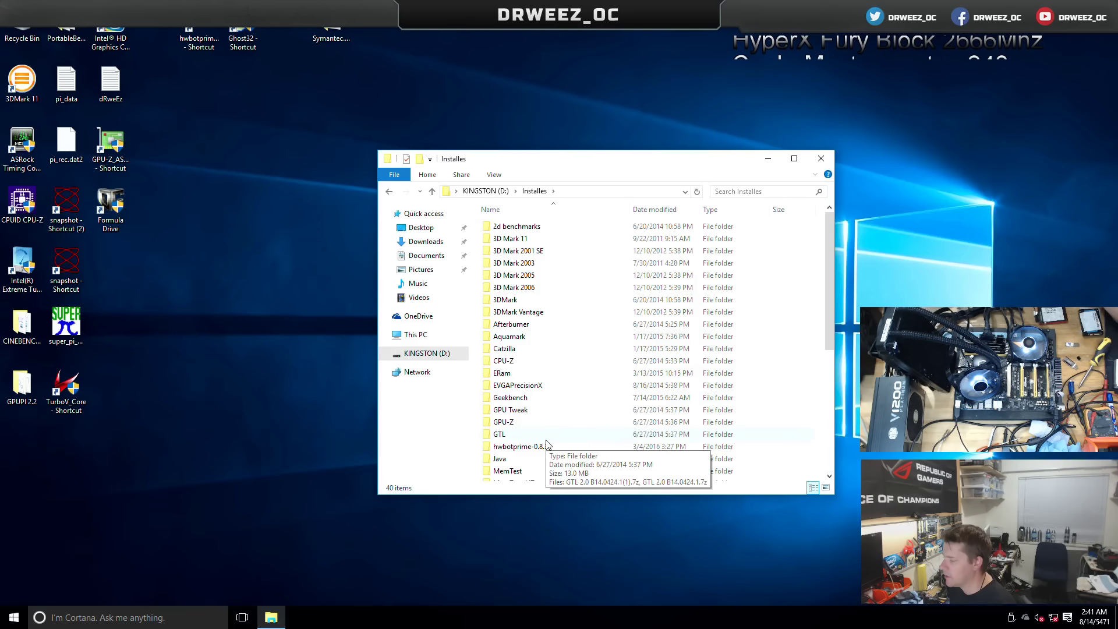
{"action": "left_click", "coordinate": [529, 459]}
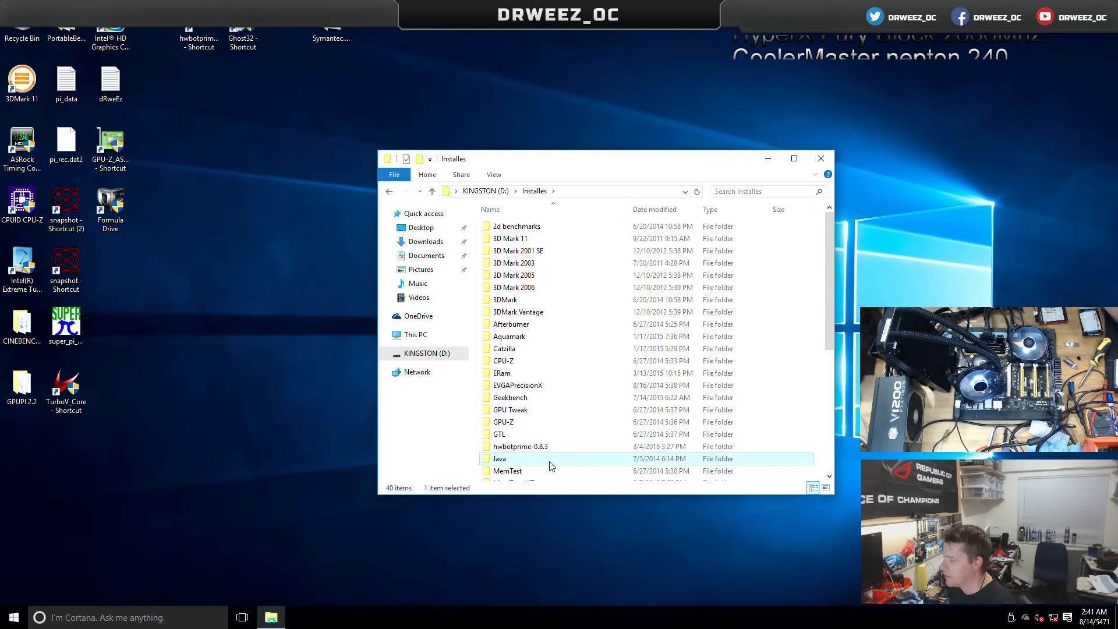
{"action": "double_click", "coordinate": [551, 460]}
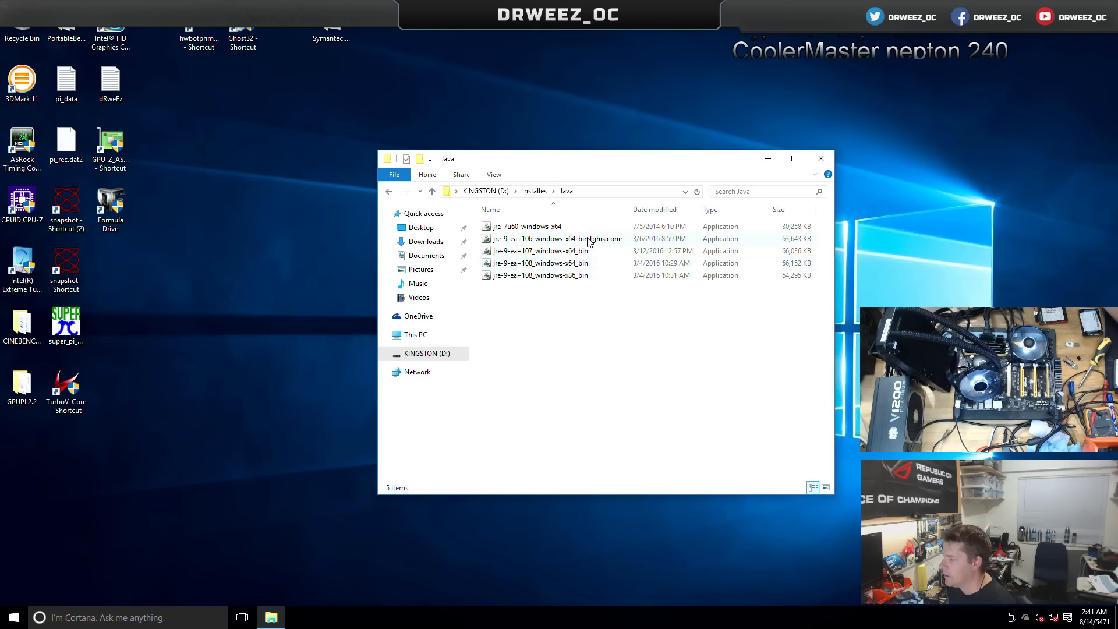
- Install Java from jre-9-ea+108_windows-x86_bin with Restore Java security prompts enabled, and close the finished setup
{"action": "double_click", "coordinate": [593, 275]}
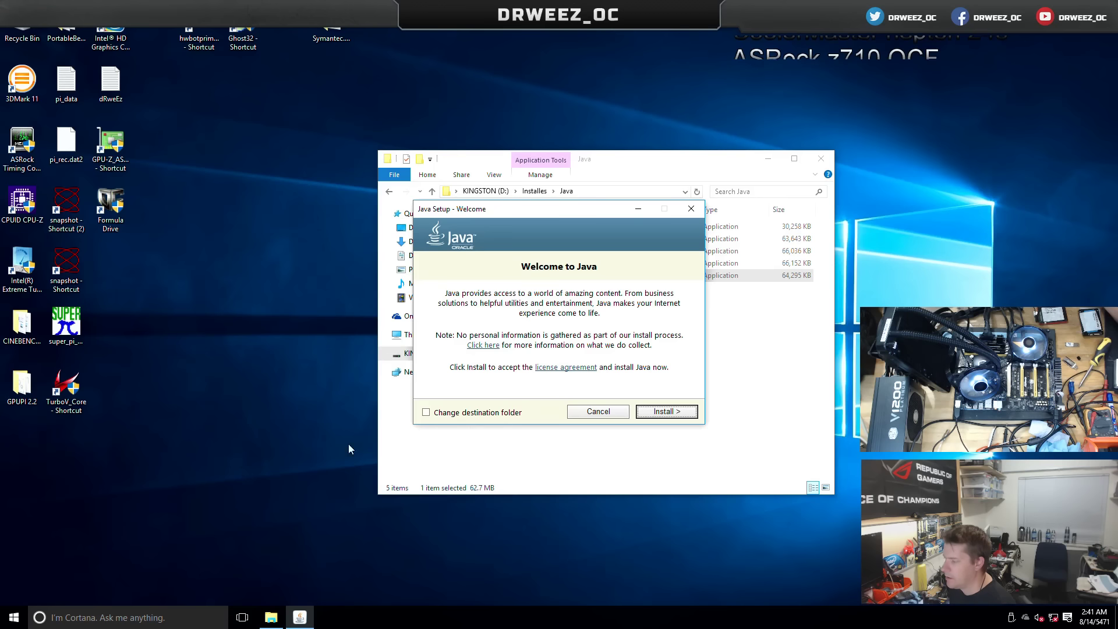
{"action": "left_click", "coordinate": [674, 420]}
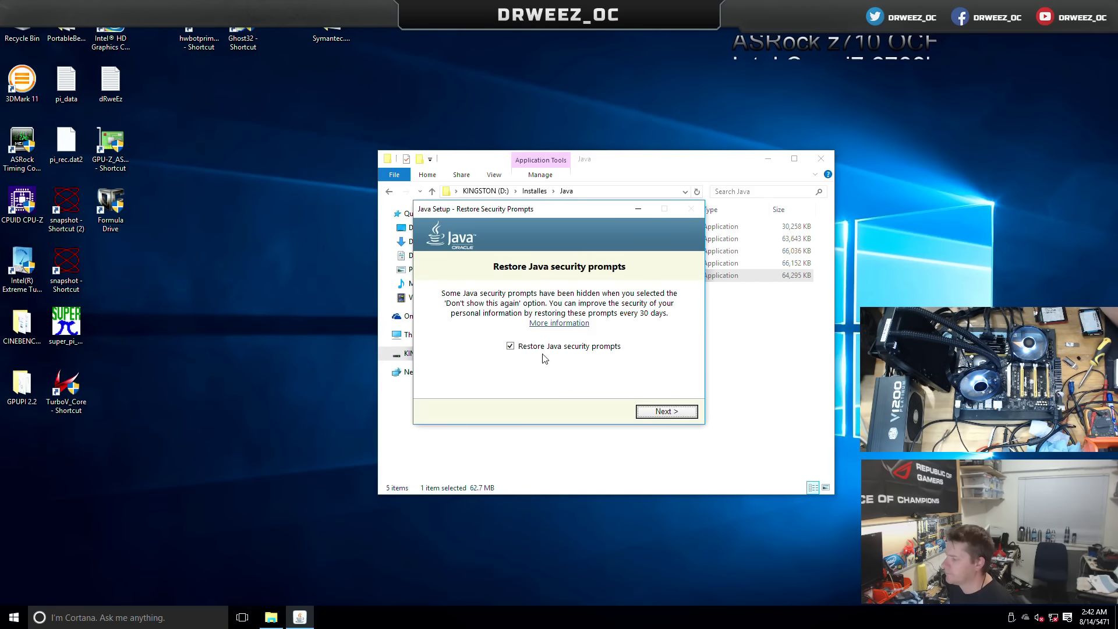
{"action": "left_click", "coordinate": [656, 411]}
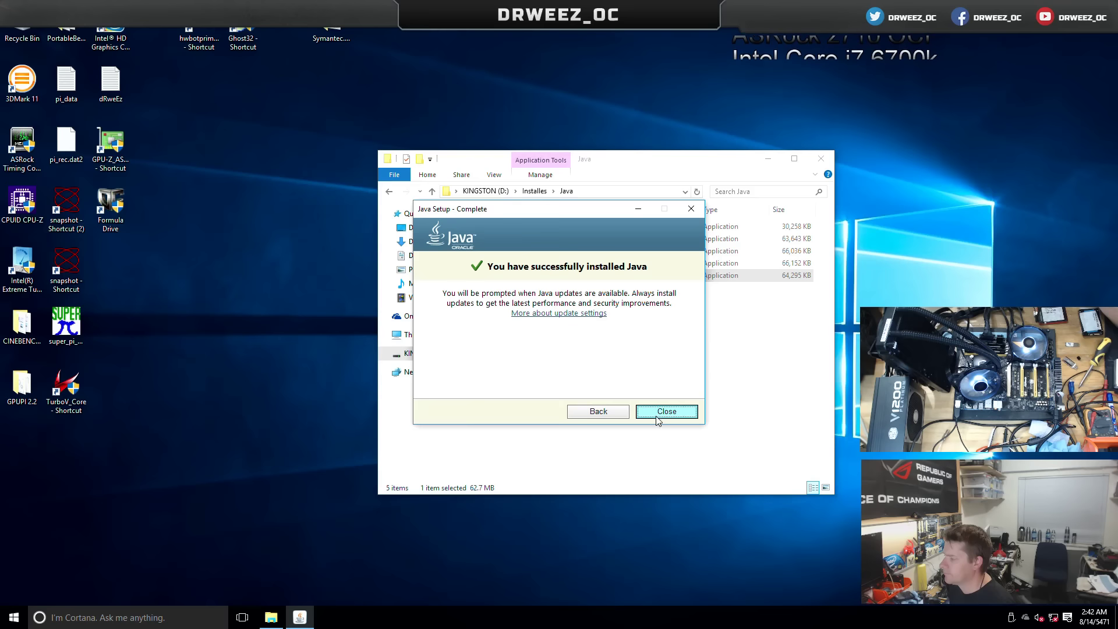
{"action": "left_click", "coordinate": [658, 418]}
{"action": "left_click", "coordinate": [566, 355]}
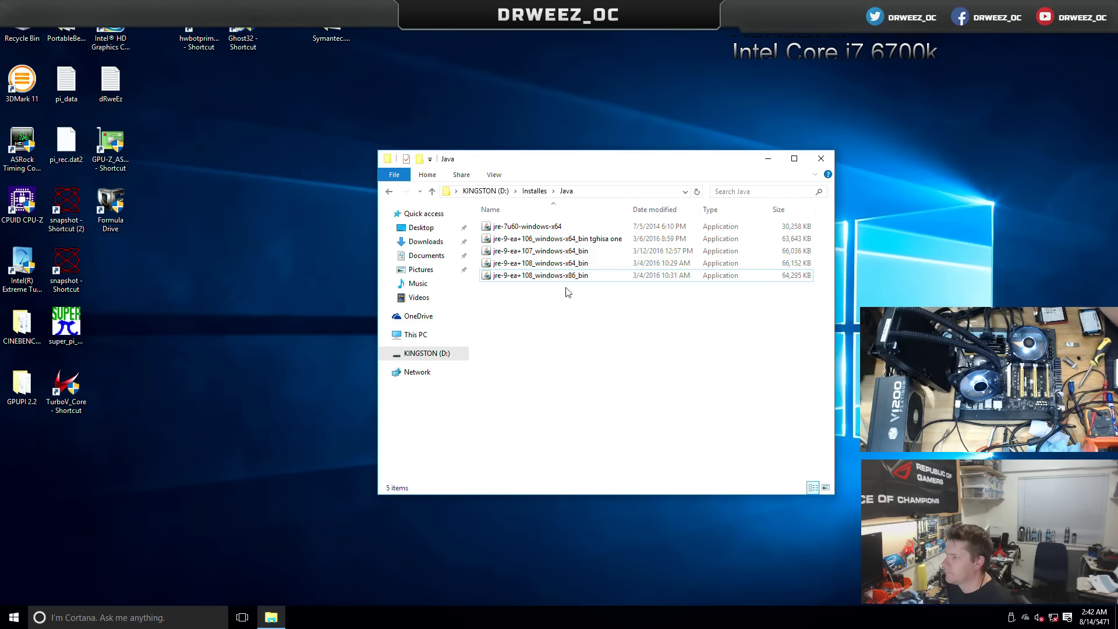
- Launch HWBOT Prime from its desktop shortcut
{"action": "left_click", "coordinate": [205, 34]}
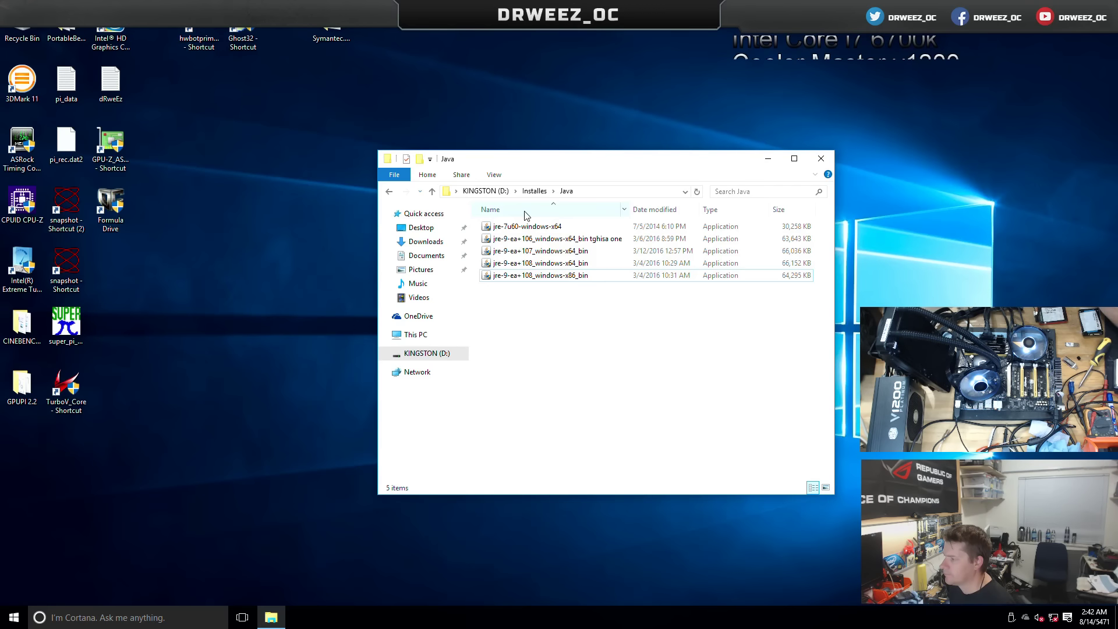
- Reopen File Explorer and browse to the Installes\Java folder on the KINGSTON (D:) drive
{"action": "left_click", "coordinate": [821, 159]}
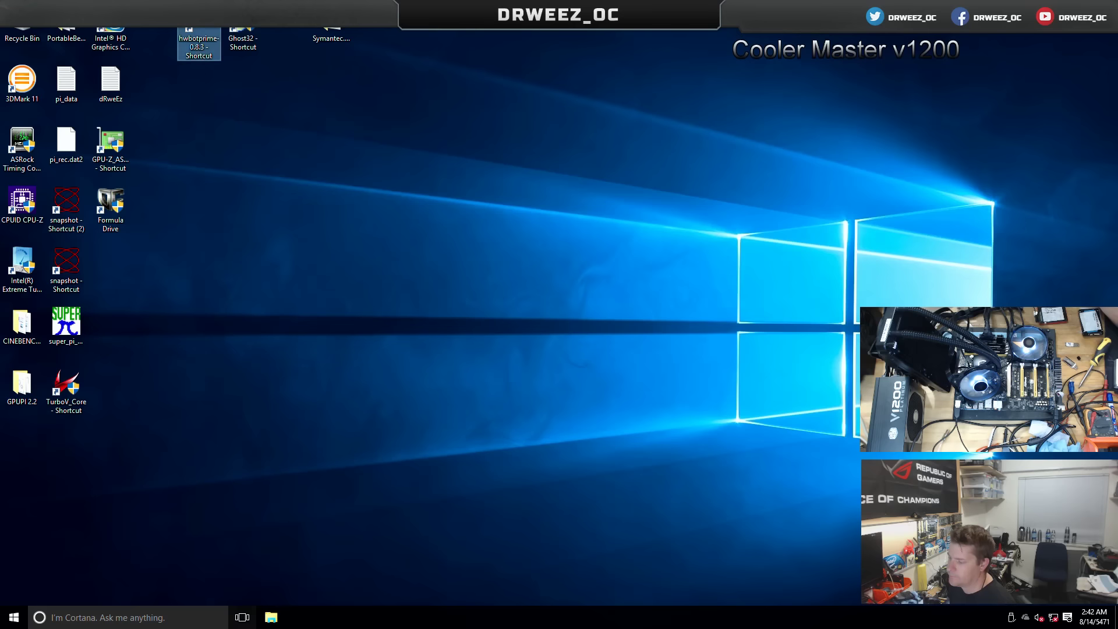
{"action": "left_click", "coordinate": [271, 617]}
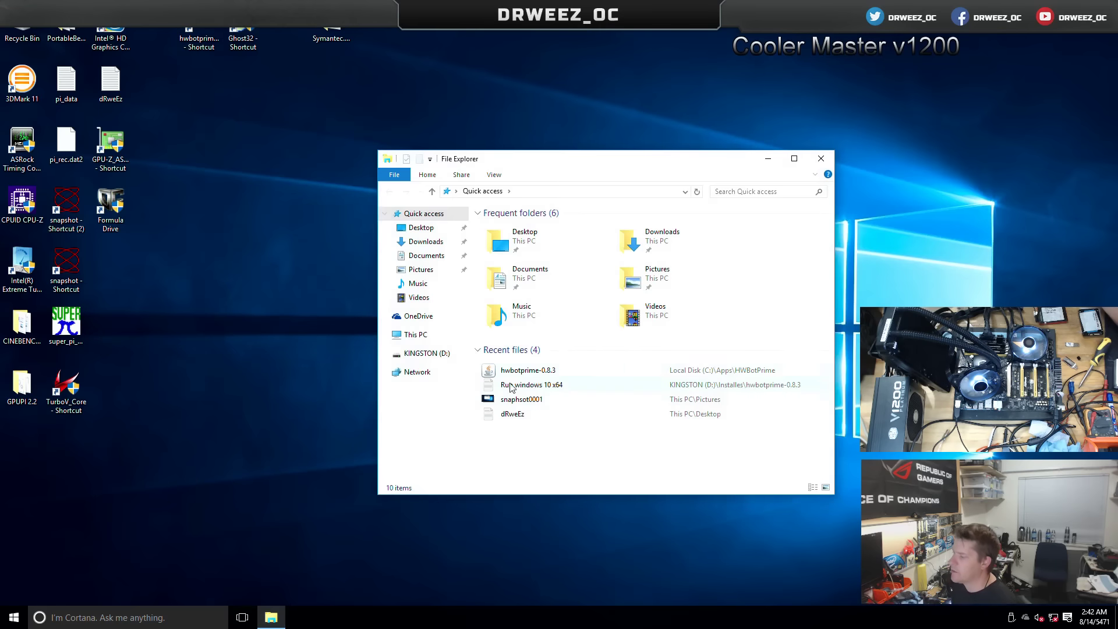
{"action": "left_click", "coordinate": [426, 353]}
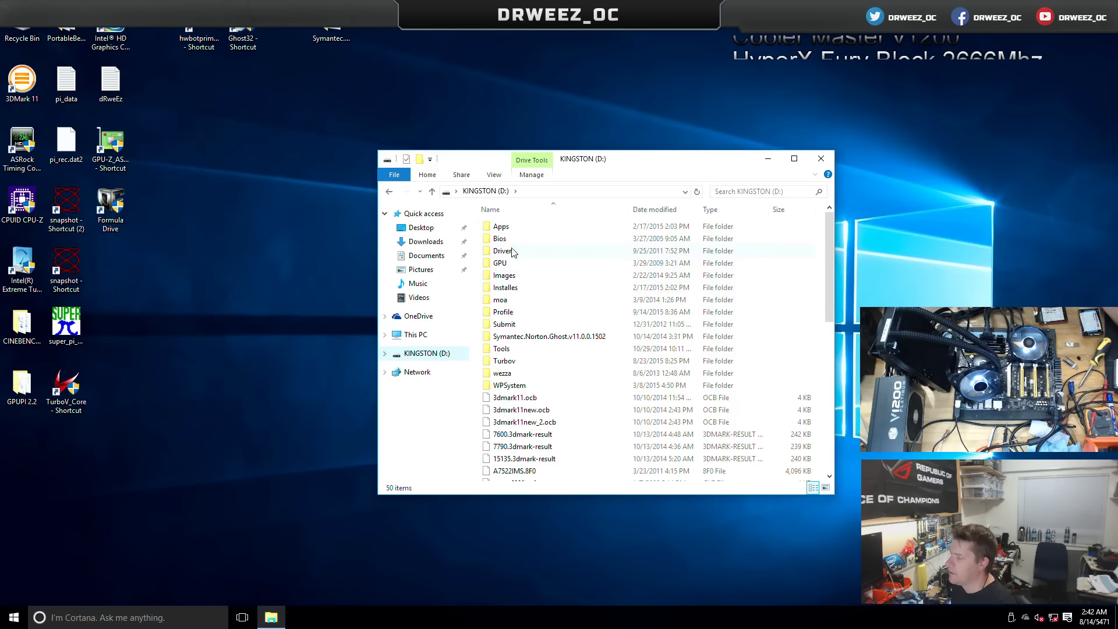
{"action": "double_click", "coordinate": [505, 324]}
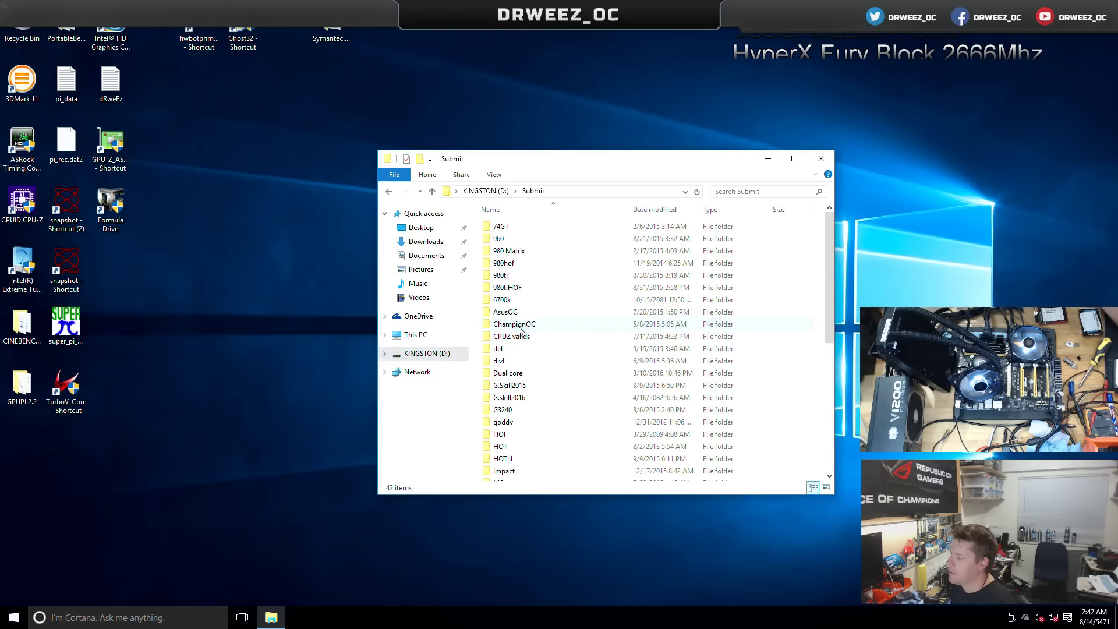
{"action": "key", "text": "BackSpace"}
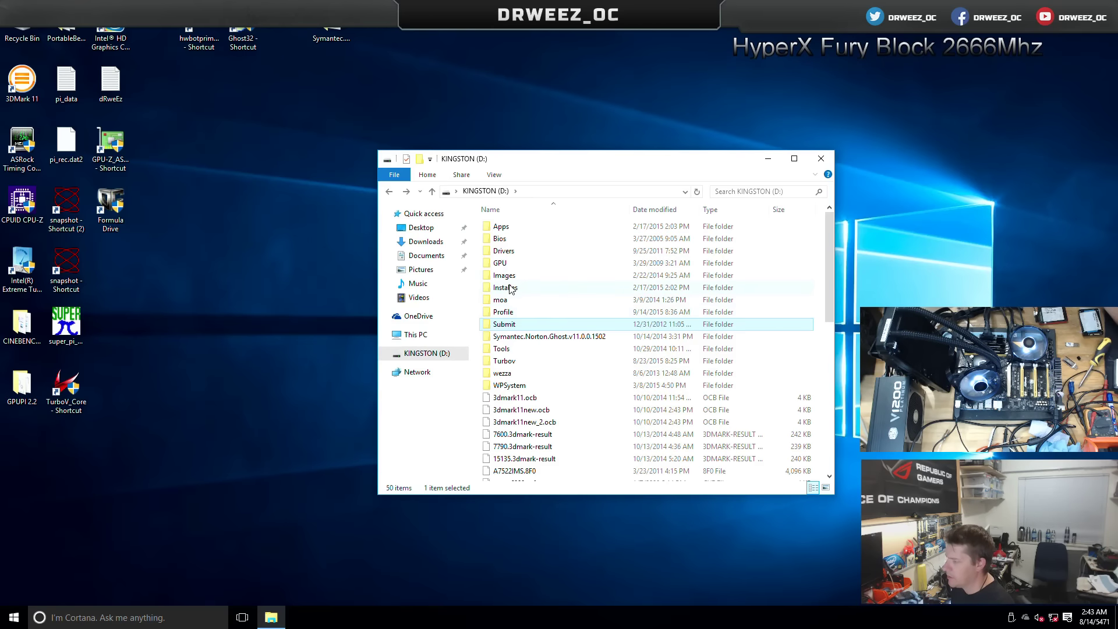
{"action": "left_click", "coordinate": [514, 290]}
{"action": "double_click", "coordinate": [514, 289]}
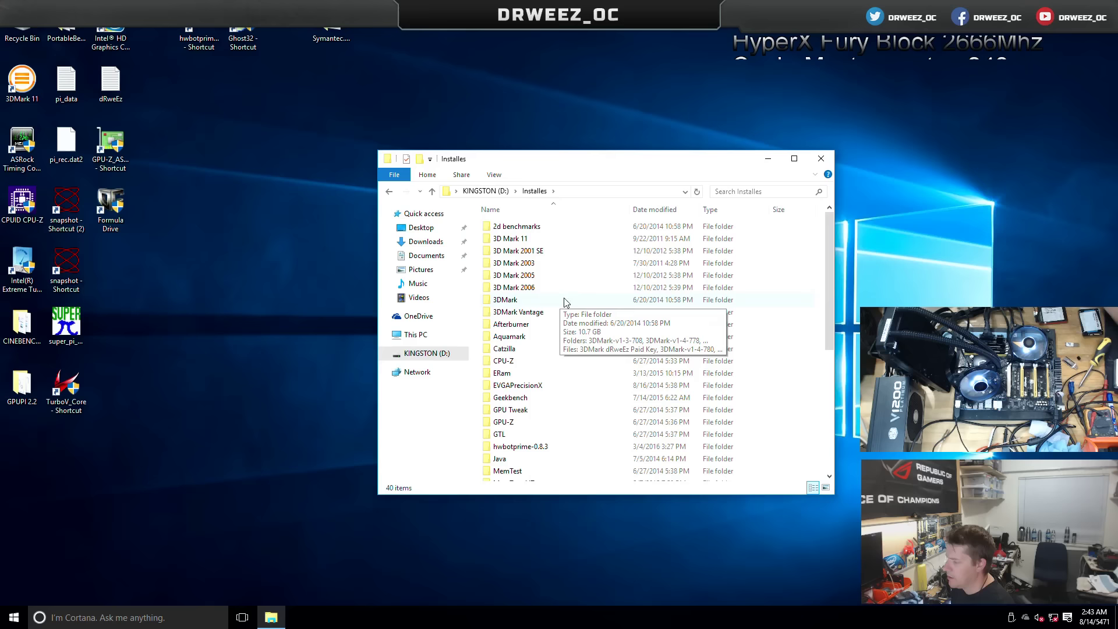
{"action": "scroll", "coordinate": [539, 381], "scroll_direction": "down", "scroll_amount": 2}
{"action": "left_click", "coordinate": [539, 379]}
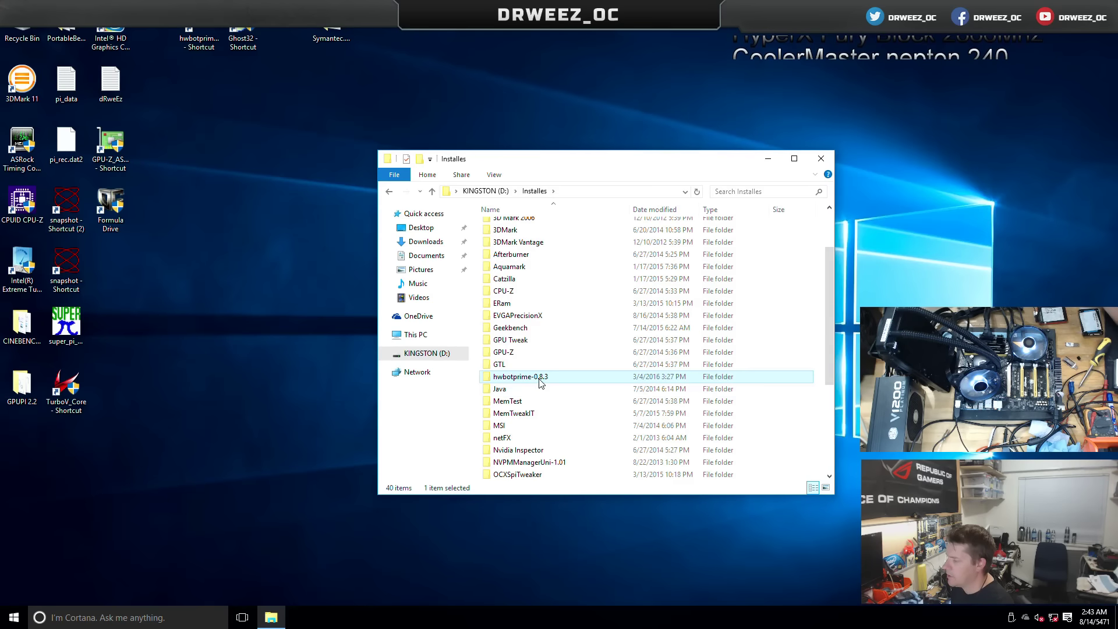
{"action": "double_click", "coordinate": [503, 388]}
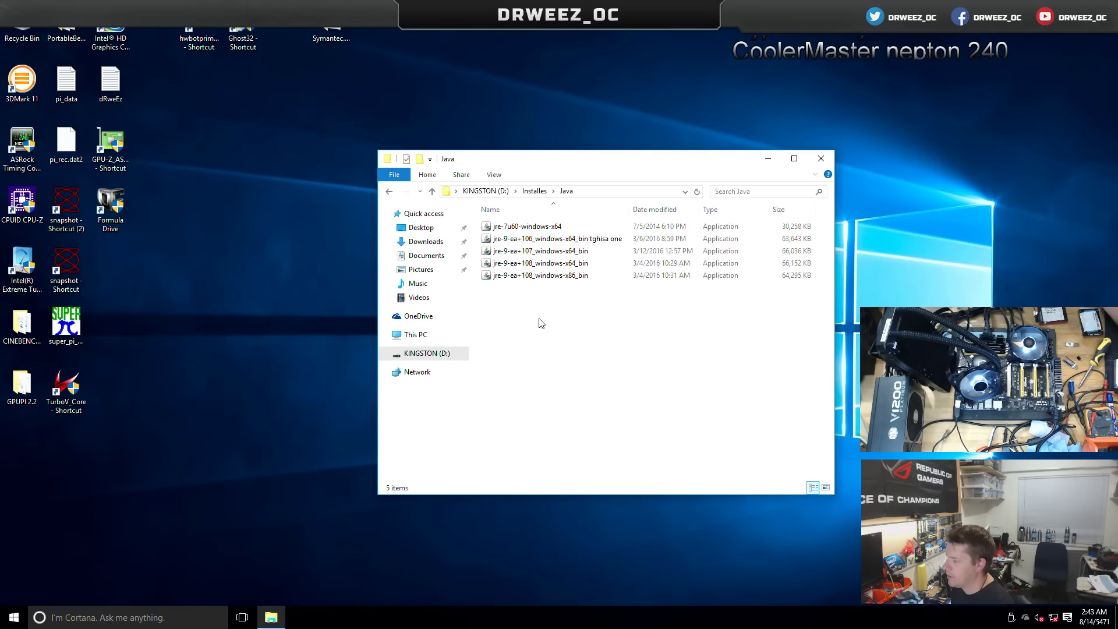
- Try to run the jre-9-ea+106_windows-x64_bin installer as administrator, and dismiss the installation message
{"action": "right_click", "coordinate": [533, 262]}
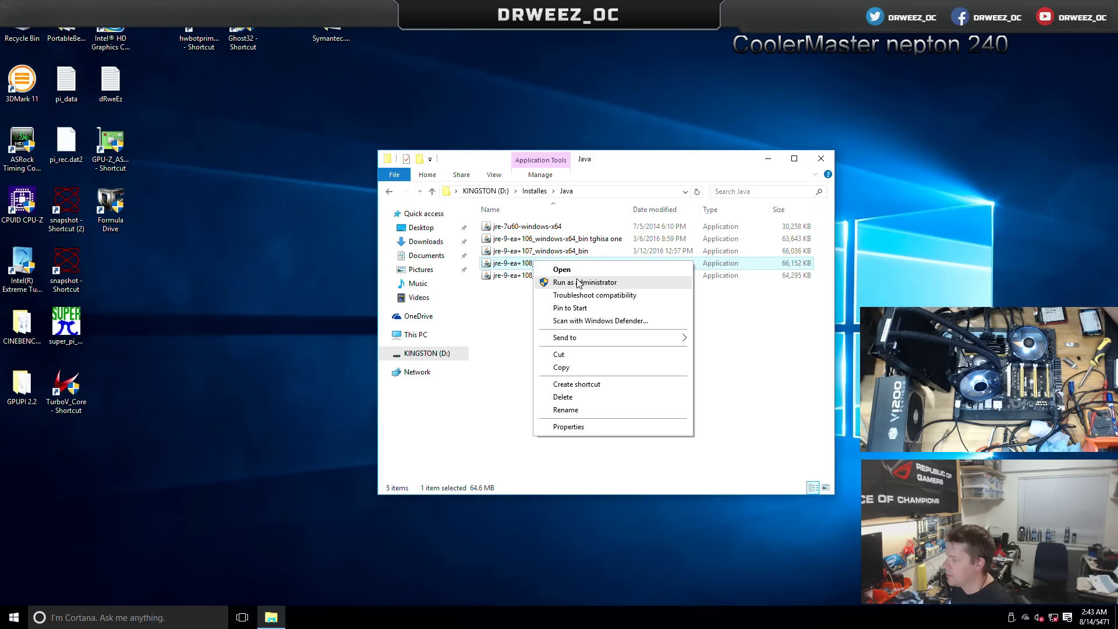
{"action": "left_click", "coordinate": [560, 250]}
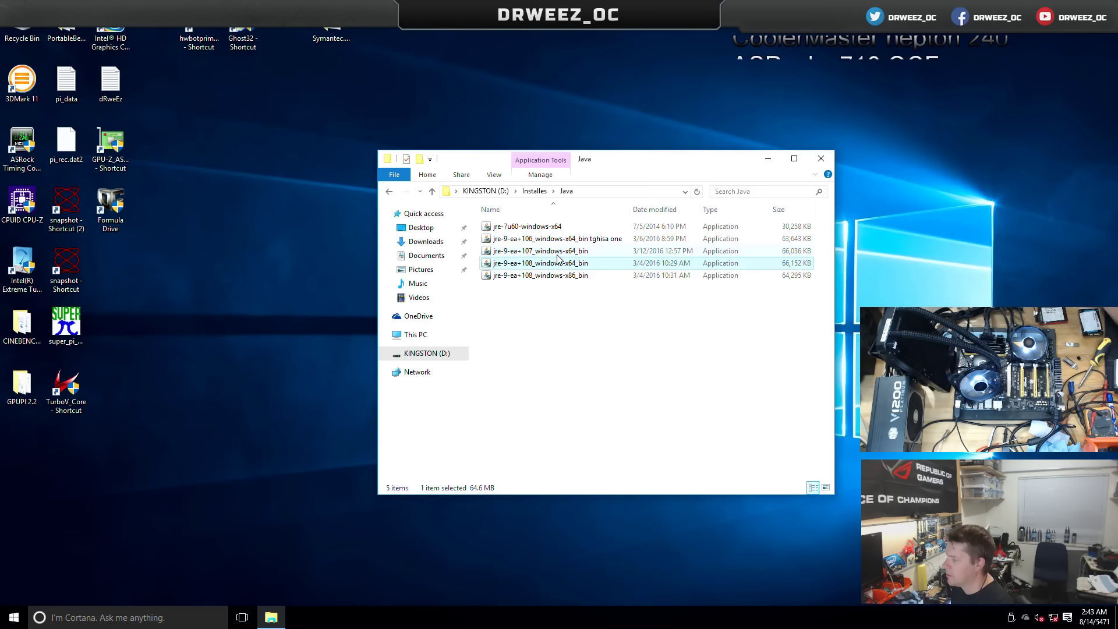
{"action": "left_click", "coordinate": [557, 240]}
{"action": "right_click", "coordinate": [558, 240]}
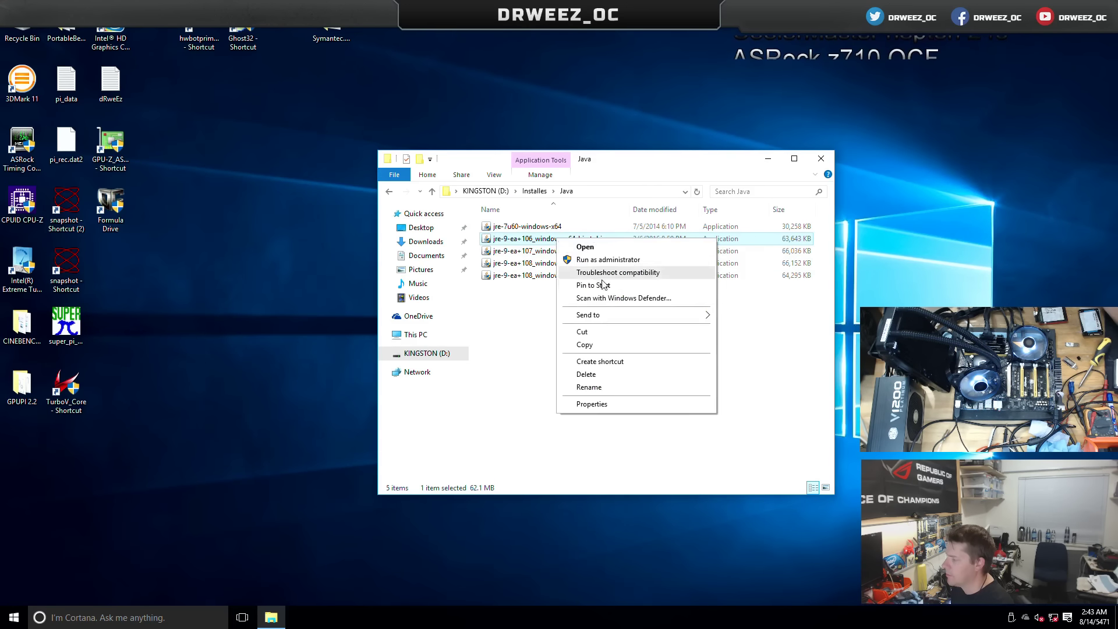
{"action": "left_click", "coordinate": [599, 260]}
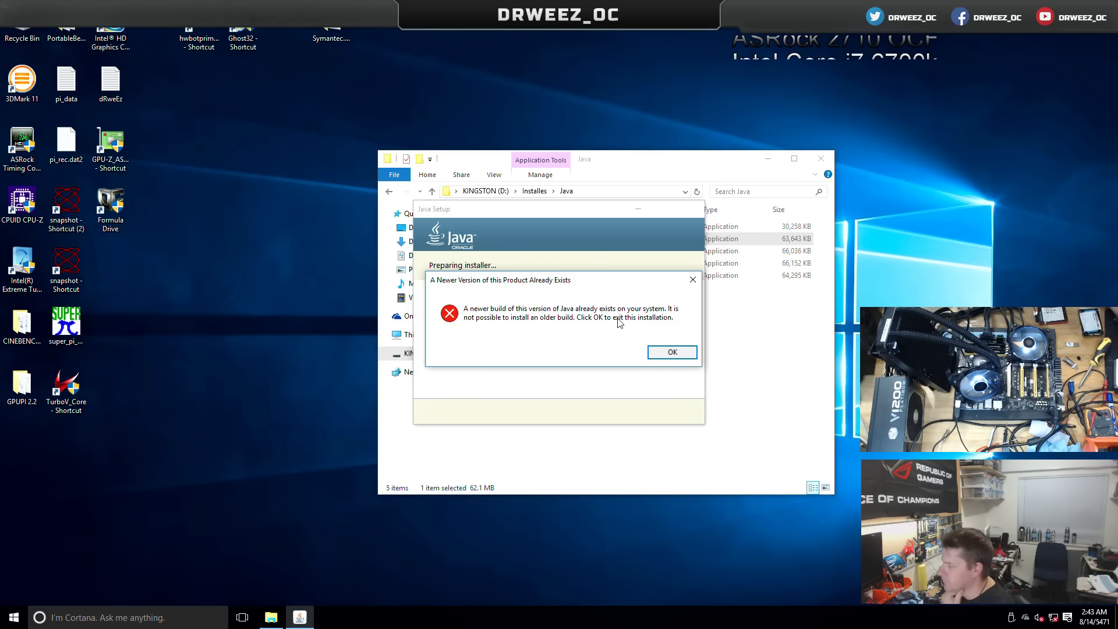
{"action": "left_click", "coordinate": [670, 352]}
- Try to run the jre-9-ea+107_windows-x64_bin installer as administrator, and exit its setup
{"action": "right_click", "coordinate": [550, 258]}
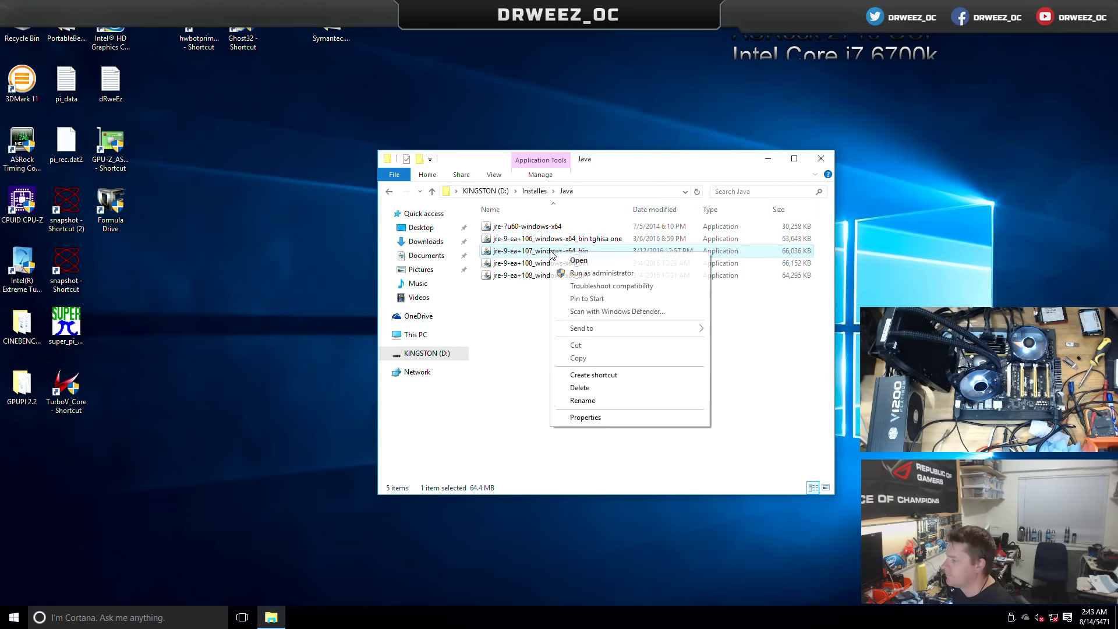
{"action": "left_click", "coordinate": [584, 272]}
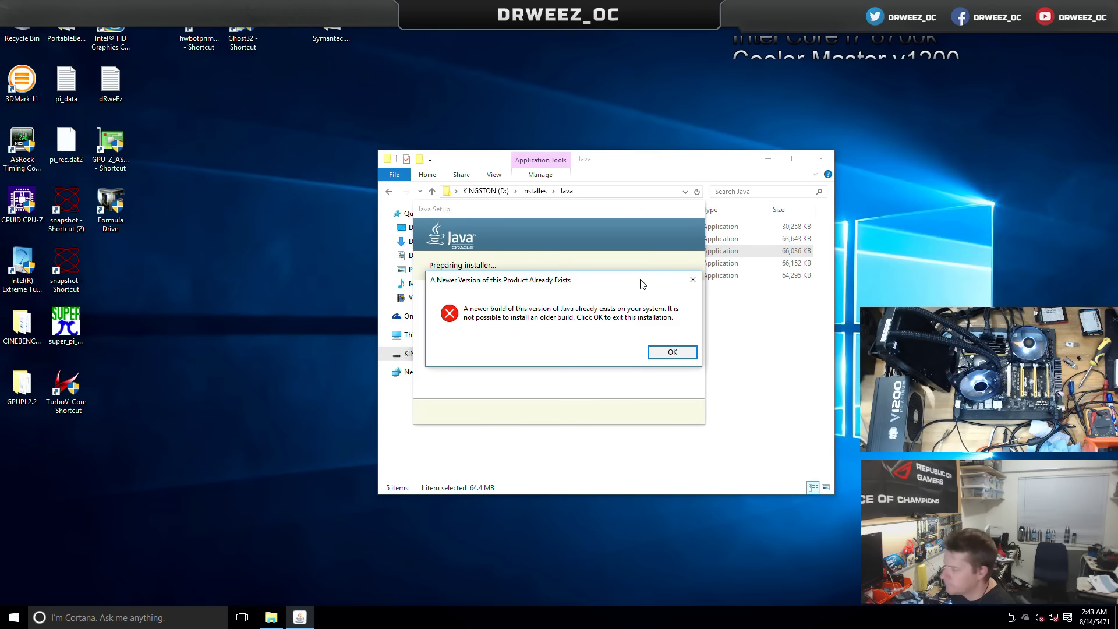
{"action": "left_click", "coordinate": [672, 352]}
- Install Java from jre-9-ea+108_windows-x64_bin in the default destination, with Restore Java security prompts enabled
{"action": "left_click", "coordinate": [553, 265]}
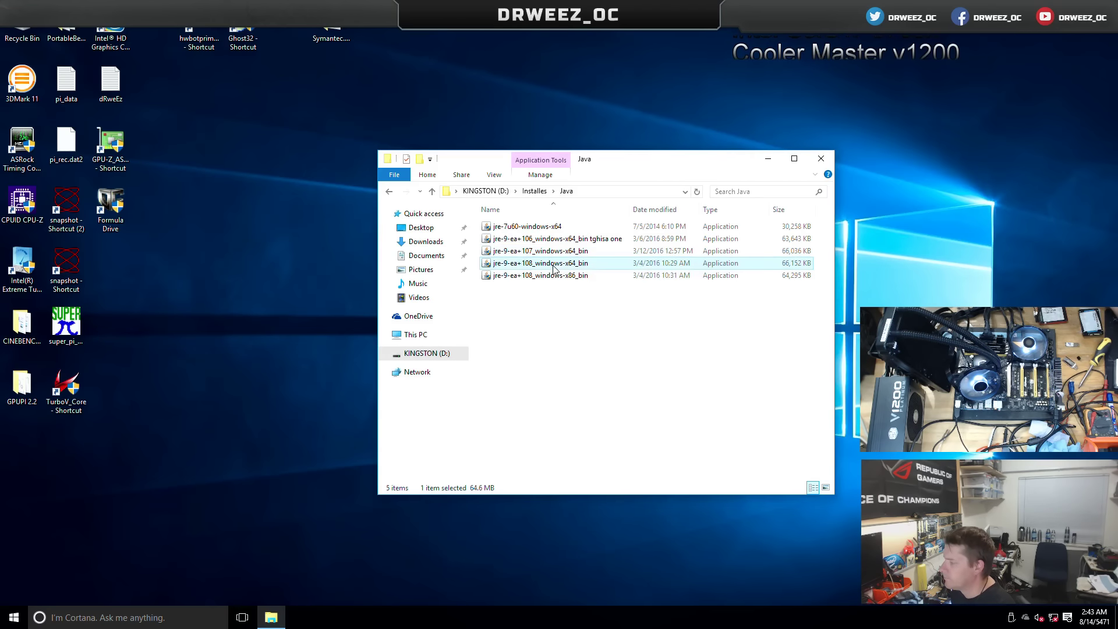
{"action": "right_click", "coordinate": [553, 265]}
{"action": "left_click", "coordinate": [653, 301]}
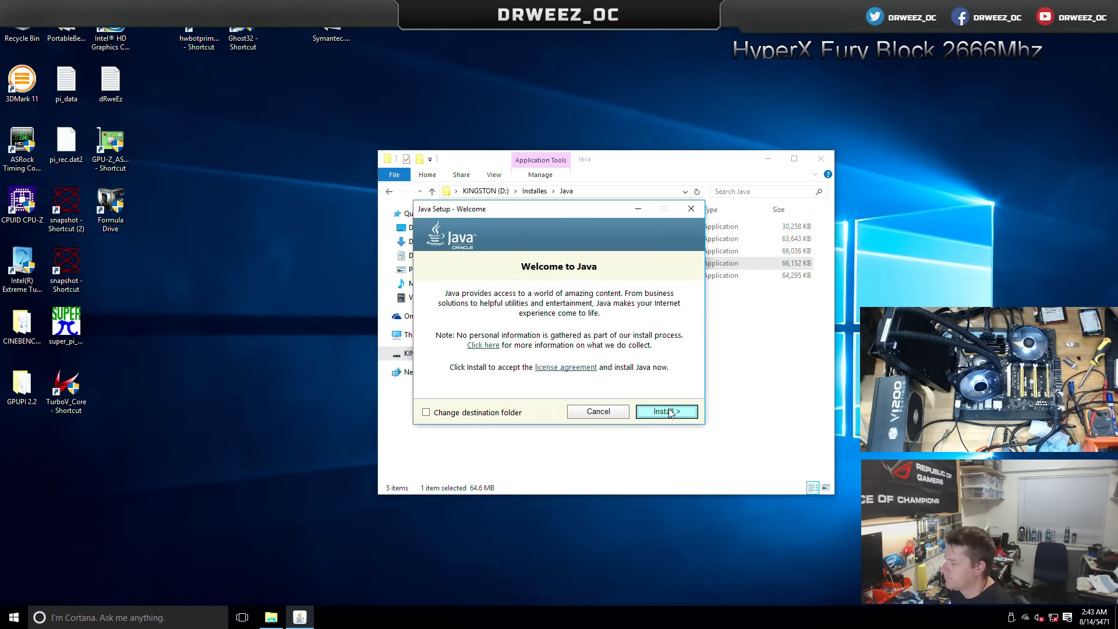
{"action": "left_click", "coordinate": [670, 413]}
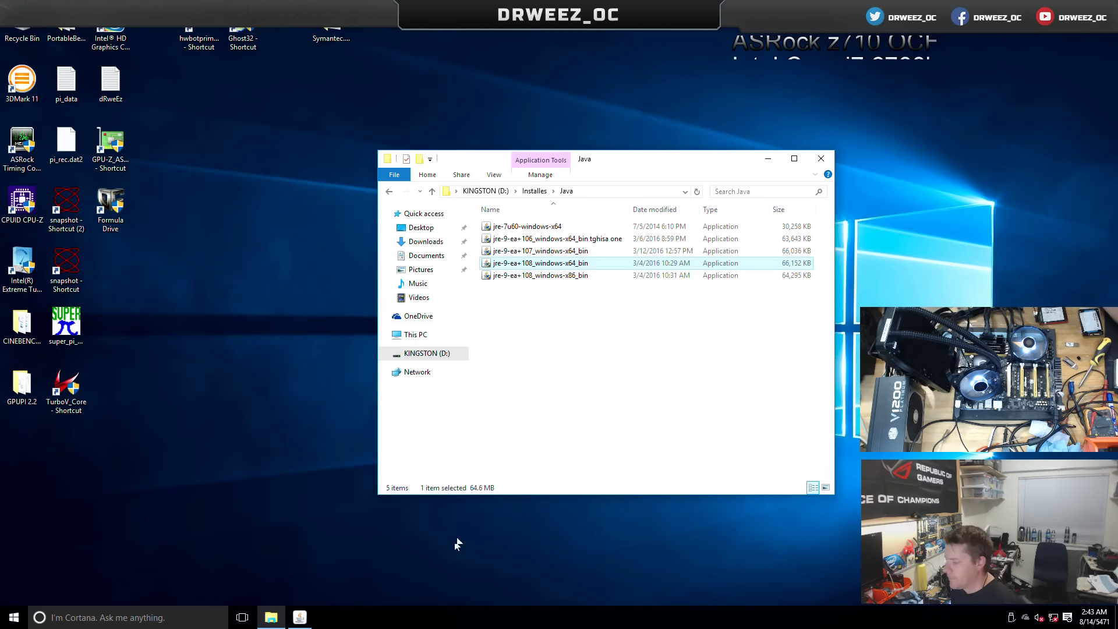
{"action": "left_click", "coordinate": [303, 619]}
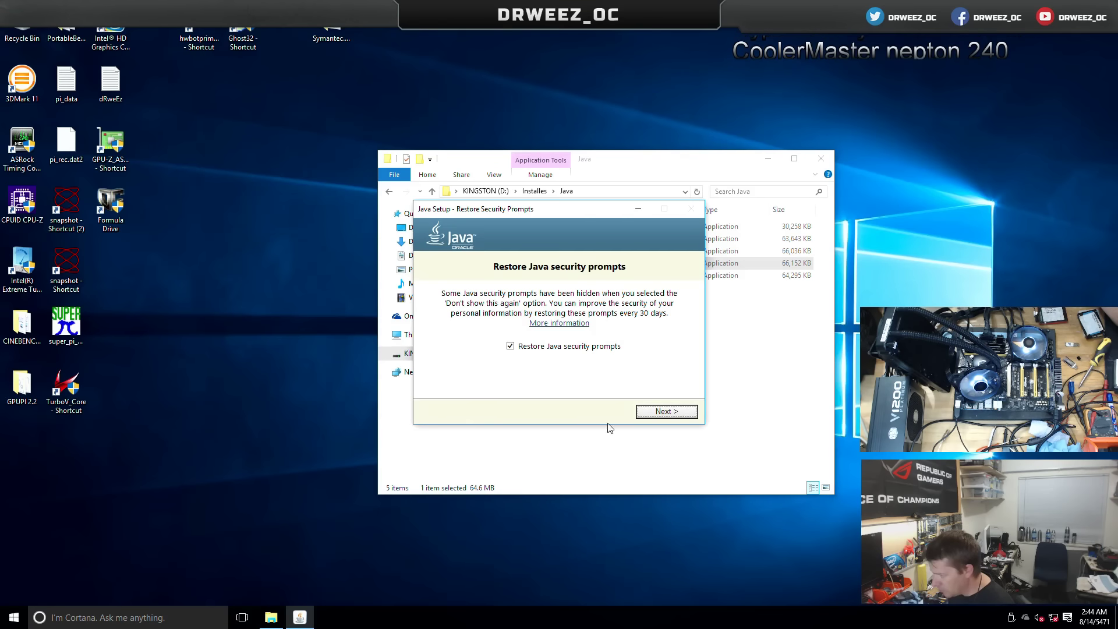
{"action": "left_click", "coordinate": [664, 410]}
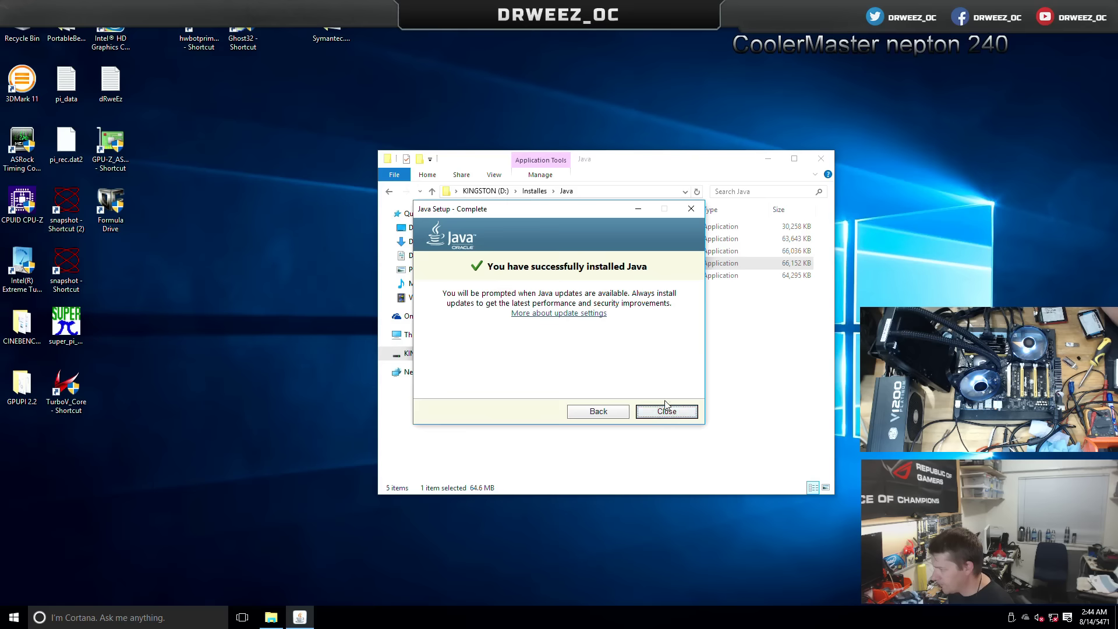
{"action": "left_click", "coordinate": [666, 410]}
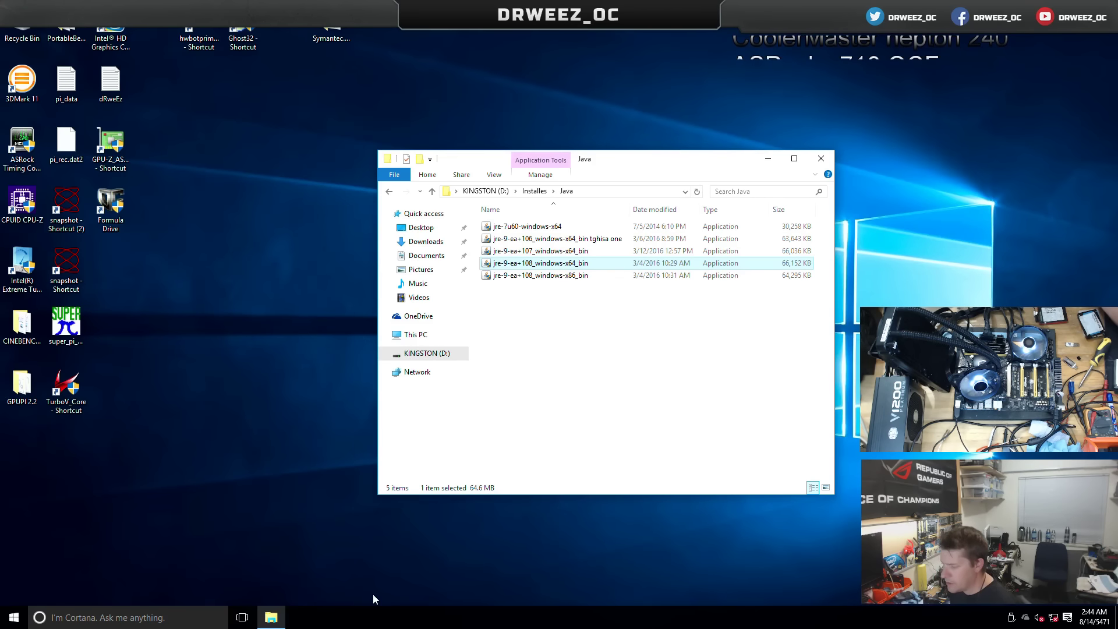
- Check the basic system information in the properties of This PC, and close the system and Java folder windows
{"action": "left_click", "coordinate": [26, 620]}
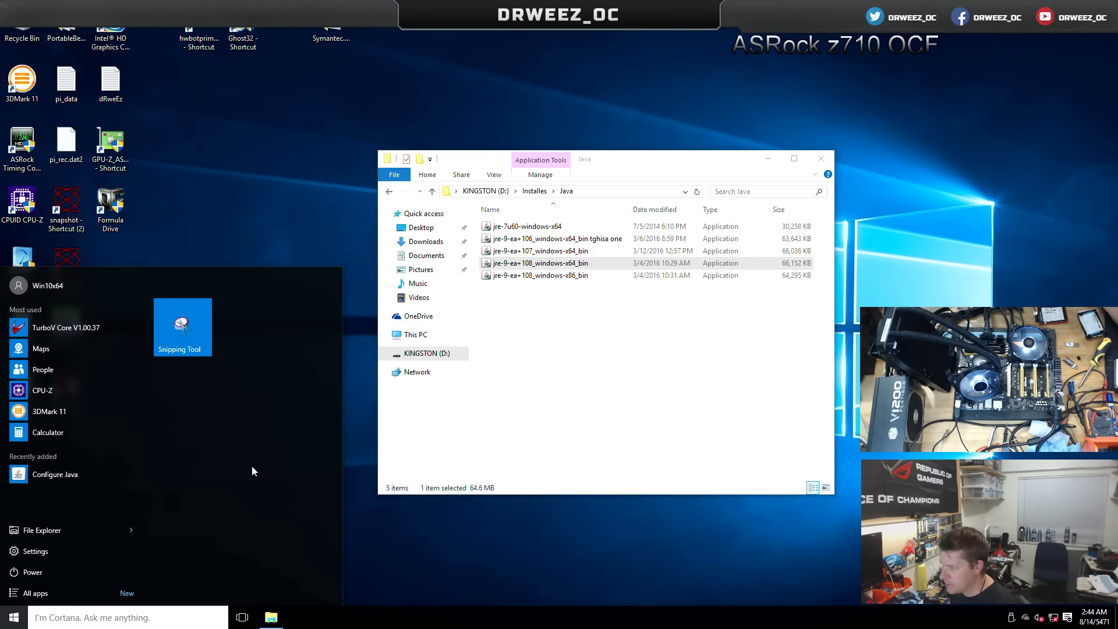
{"action": "right_click", "coordinate": [423, 336]}
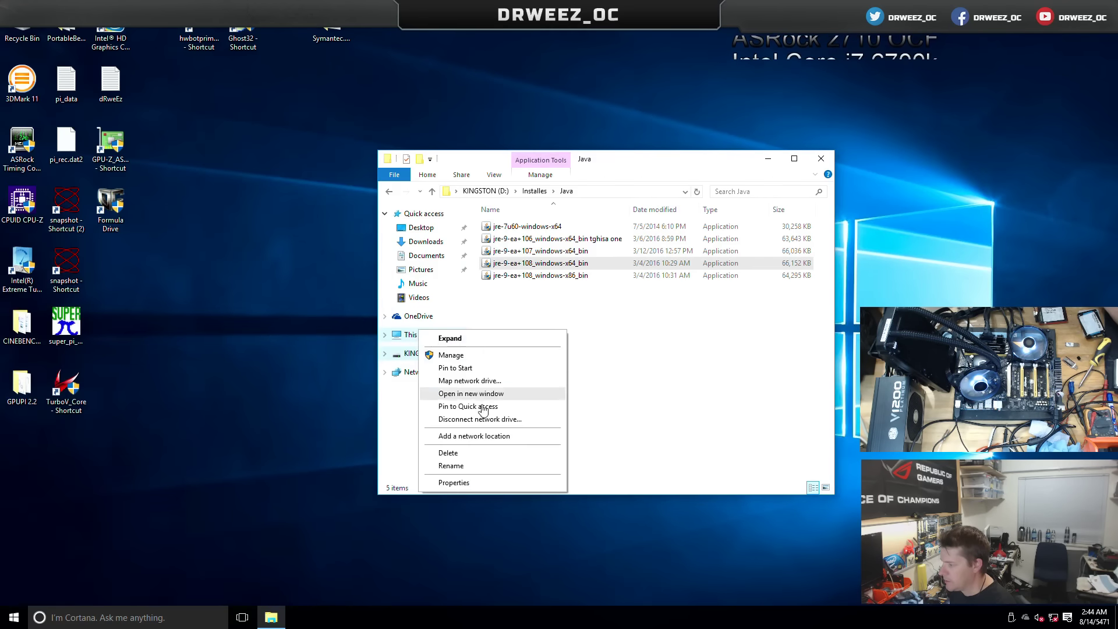
{"action": "left_click", "coordinate": [478, 483]}
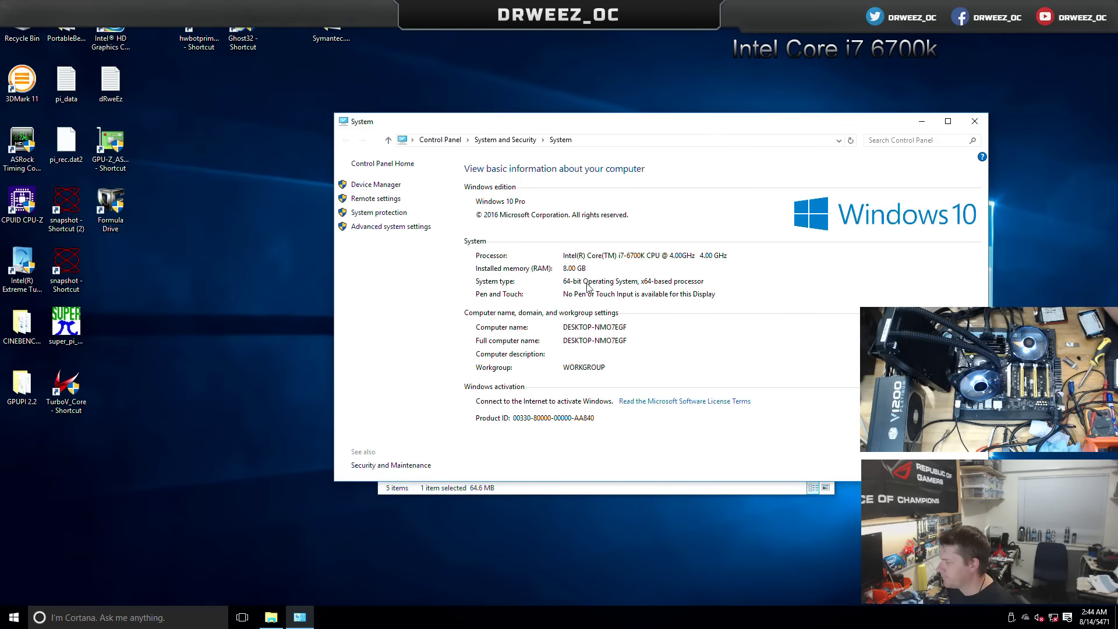
{"action": "left_click", "coordinate": [975, 122]}
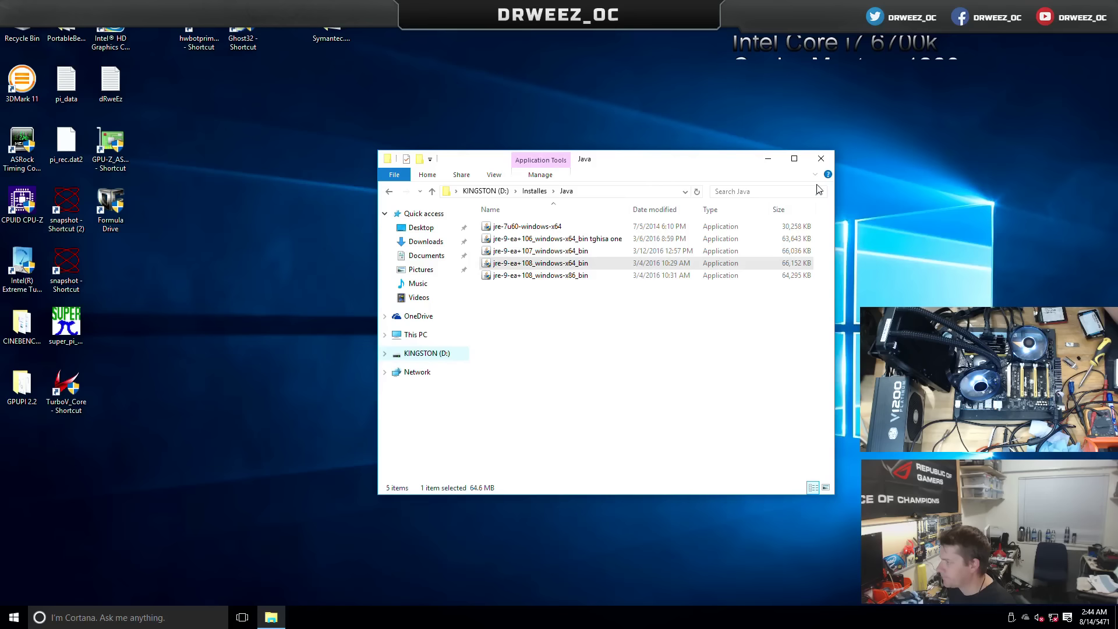
{"action": "left_click", "coordinate": [821, 158]}
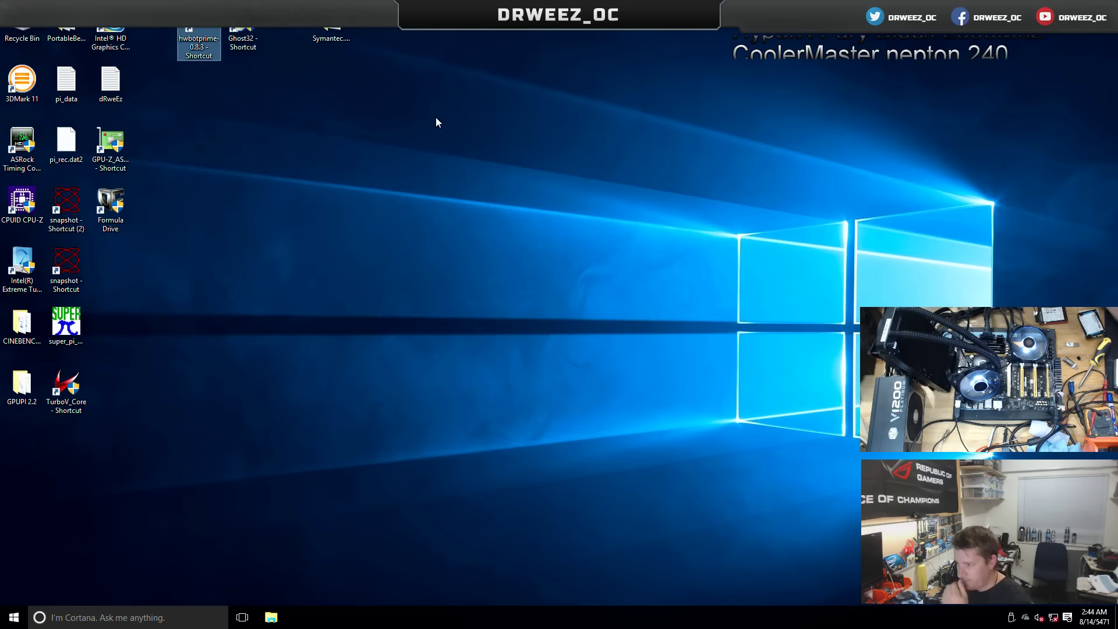
- Launch GPUPI_x64 from the GPUPI 2.2 folder on the desktop
{"action": "double_click", "coordinate": [22, 384]}
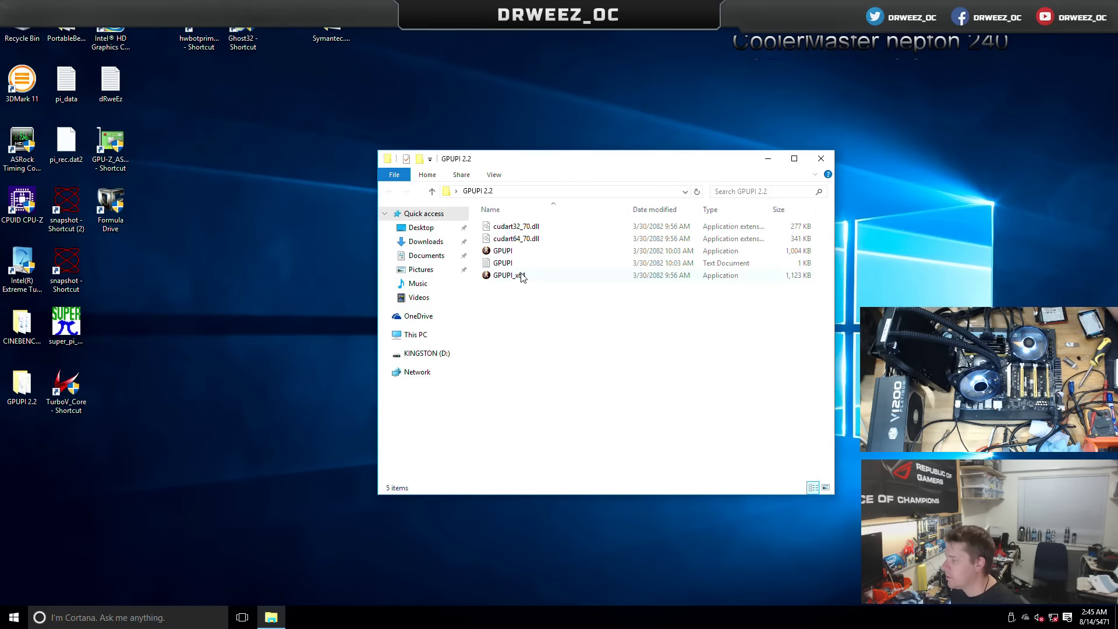
{"action": "double_click", "coordinate": [518, 276]}
{"action": "left_click", "coordinate": [600, 321]}
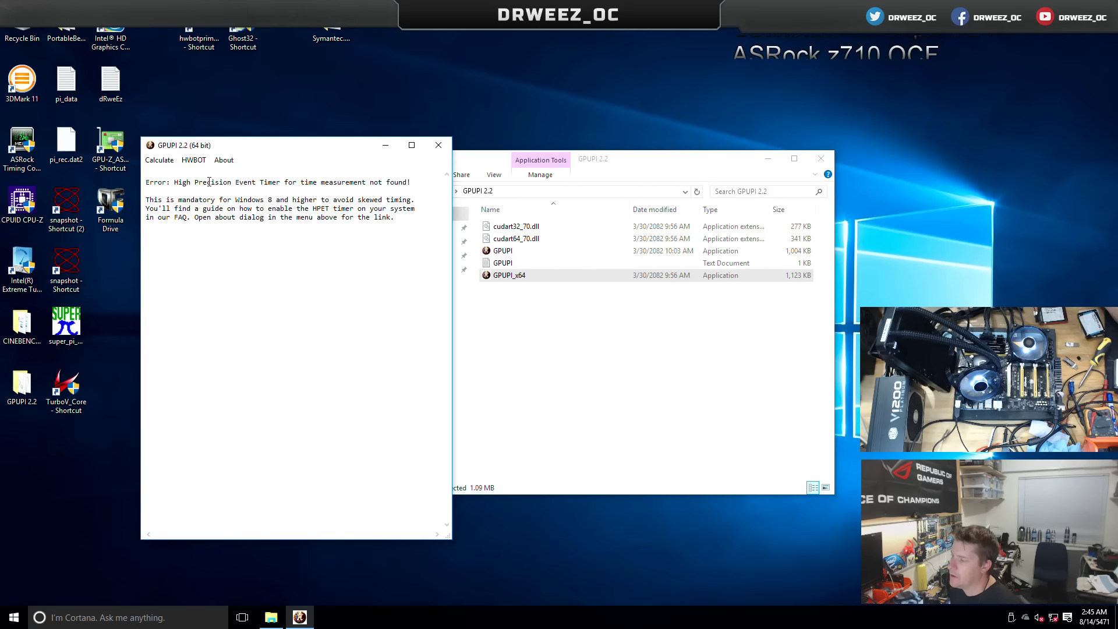
- Read the startup message in GPUPI, and close the program and its folder window
{"action": "left_click_drag", "start_coordinate": [178, 182], "coordinate": [366, 203]}
{"action": "left_click", "coordinate": [337, 192]}
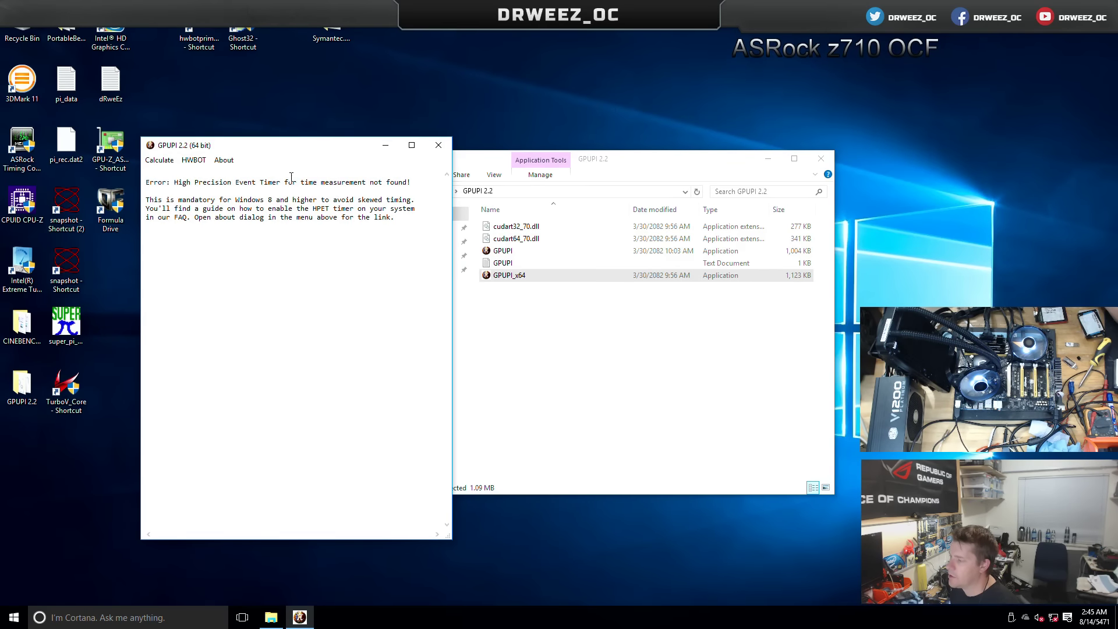
{"action": "left_click_drag", "start_coordinate": [268, 182], "coordinate": [412, 185]}
{"action": "left_click", "coordinate": [391, 199]}
{"action": "left_click", "coordinate": [438, 145]}
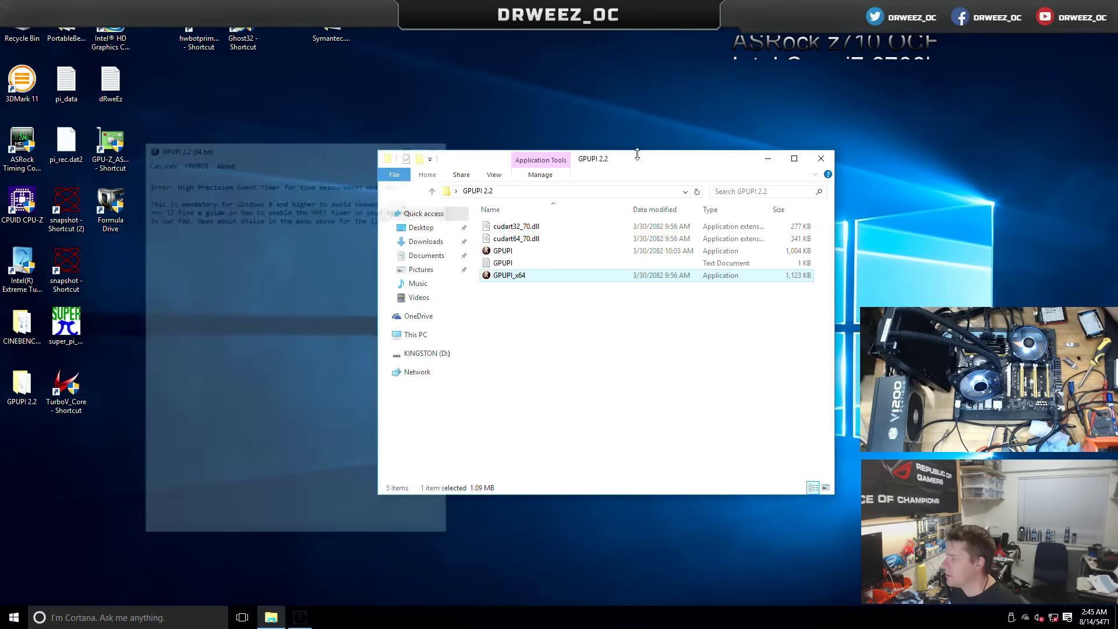
{"action": "left_click", "coordinate": [821, 158]}
- Restart the computer and enter the UEFI setup
{"action": "left_click", "coordinate": [13, 618]}
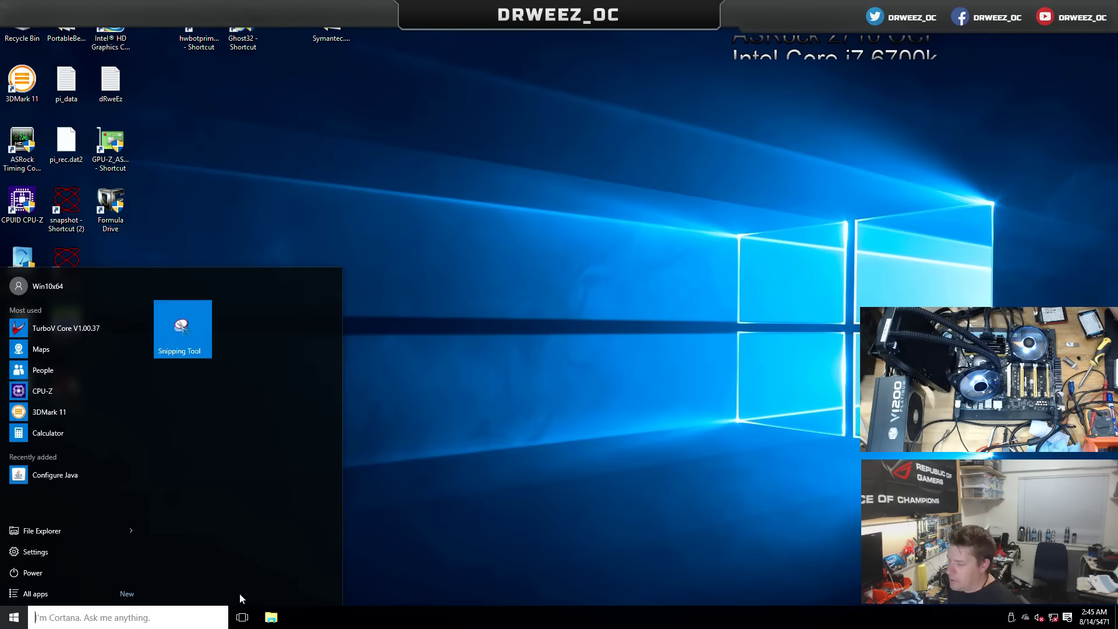
{"action": "left_click", "coordinate": [50, 570]}
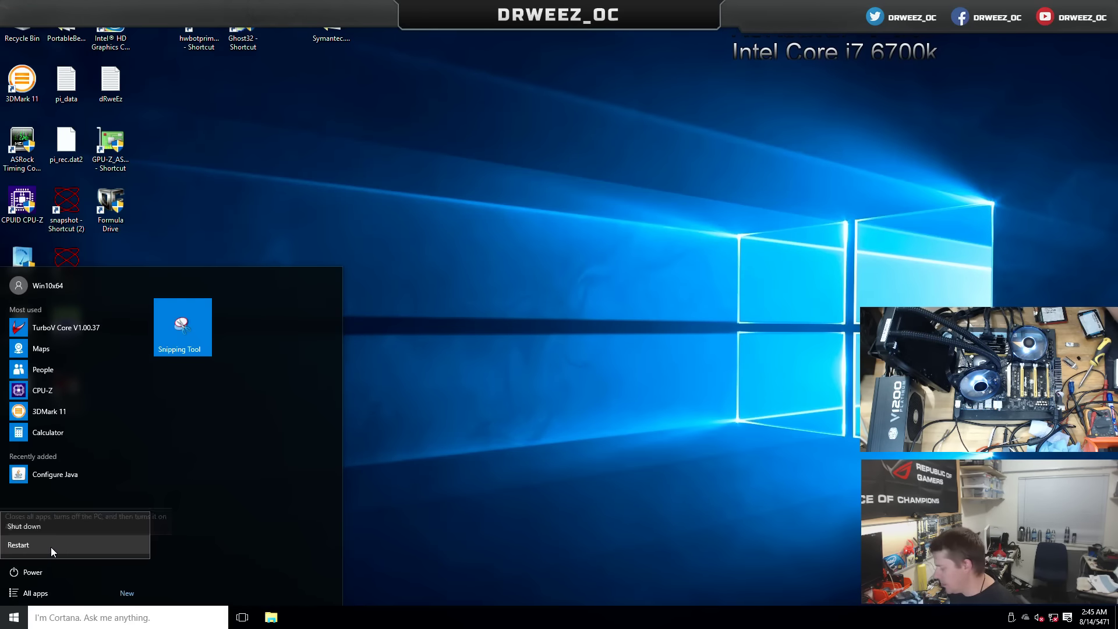
{"action": "left_click", "coordinate": [51, 547]}
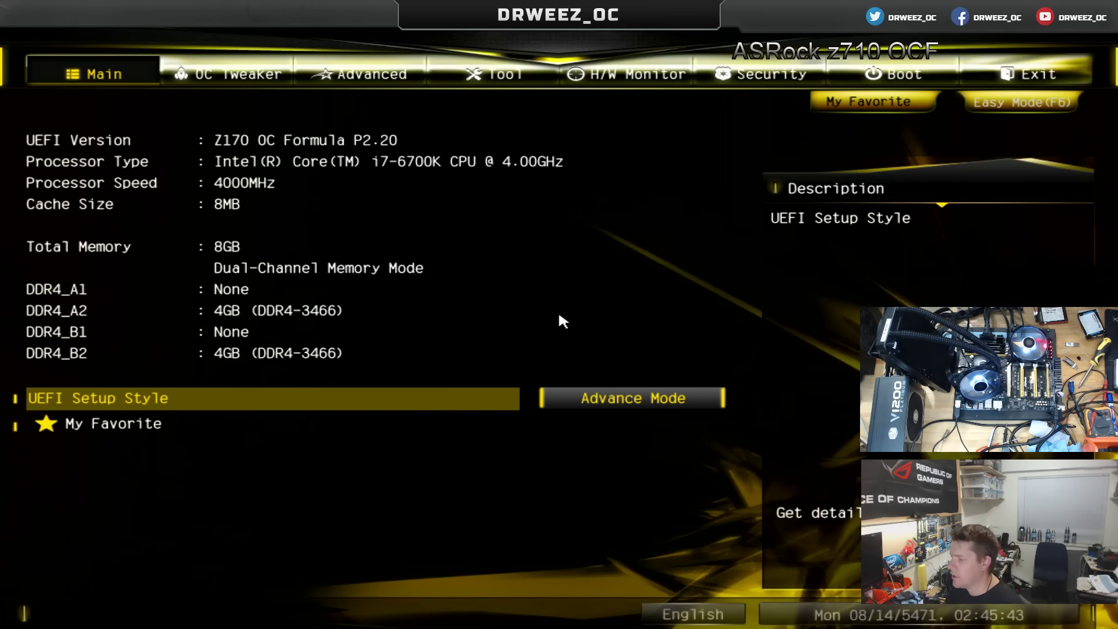
- Examine the options in the Advanced CPU Configuration page, from Microcode Update down to CPU AES Support
{"action": "key", "text": "Right"}
{"action": "key", "text": "Right"}
{"action": "key", "text": "Return"}
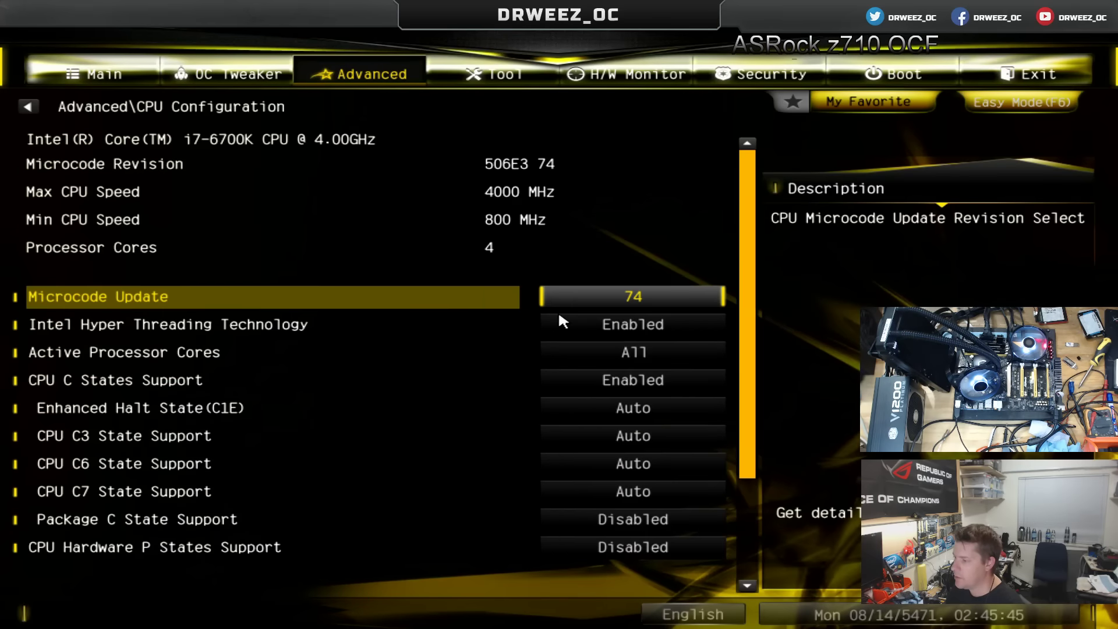
{"action": "key", "text": "Down"}
{"action": "key", "text": "Down"}
{"action": "key", "text": "Down"}
{"action": "key", "text": "Down"}
{"action": "key", "text": "Down"}
{"action": "key", "text": "Down"}
{"action": "key", "text": "Down"}
{"action": "key", "text": "Down"}
{"action": "key", "text": "Down"}
{"action": "key", "text": "Down"}
{"action": "key", "text": "Down"}
{"action": "key", "text": "Down"}
{"action": "key", "text": "Down"}
{"action": "key", "text": "Down"}
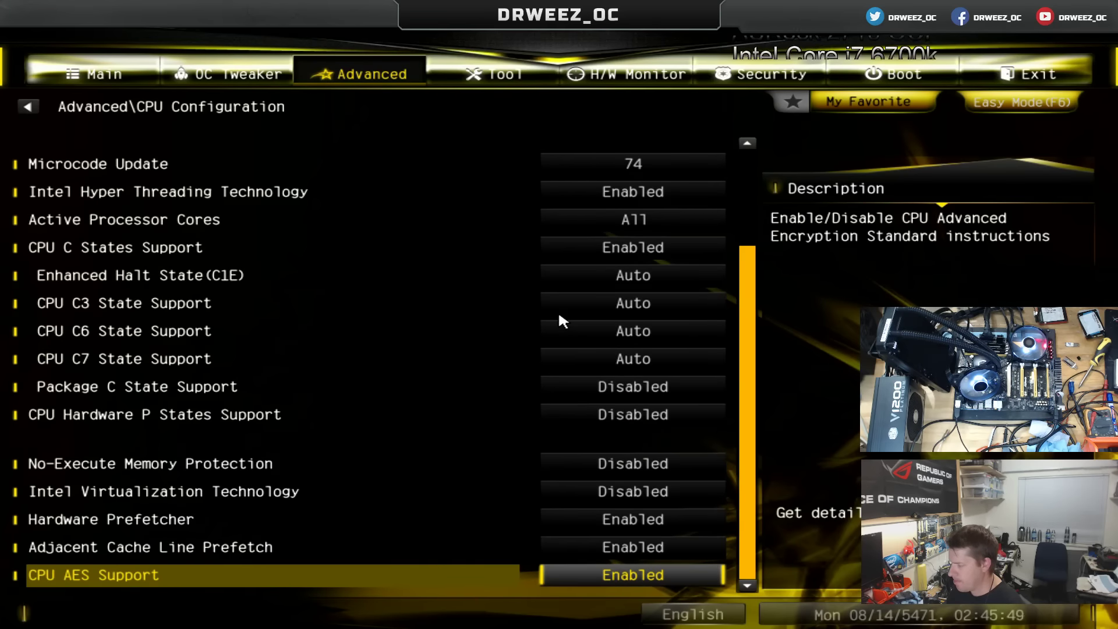
{"action": "key", "text": "Up"}
{"action": "key", "text": "Up"}
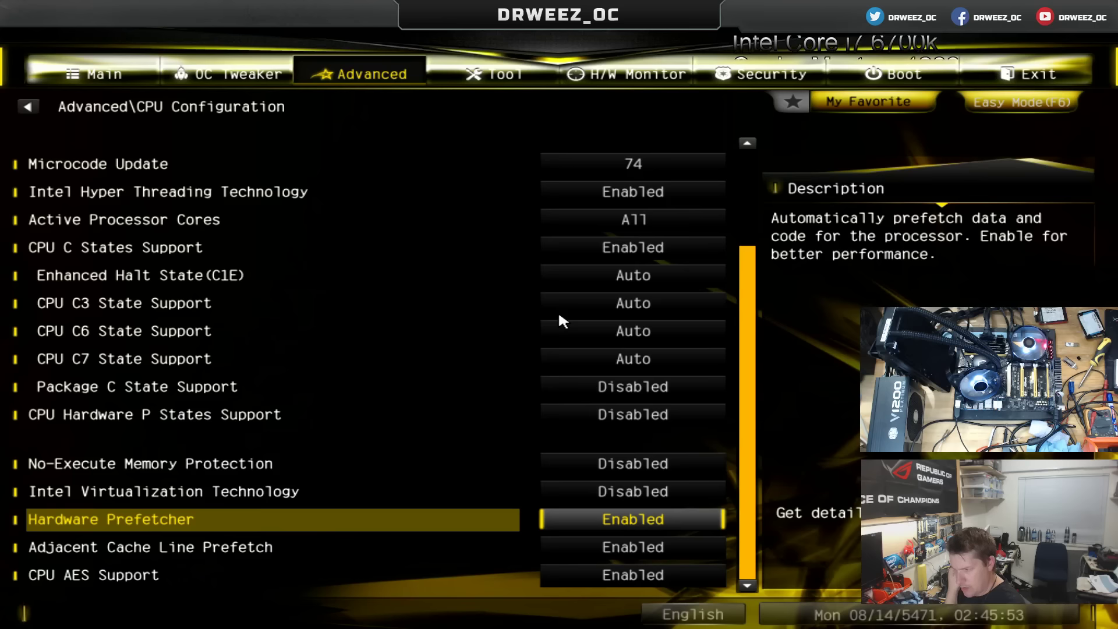
- Recheck the CPU options from Hardware Prefetcher back up to Intel Hyper Threading Technology on the Advanced CPU Configuration page
{"action": "key", "text": "Up"}
{"action": "key", "text": "Up"}
{"action": "key", "text": "Up"}
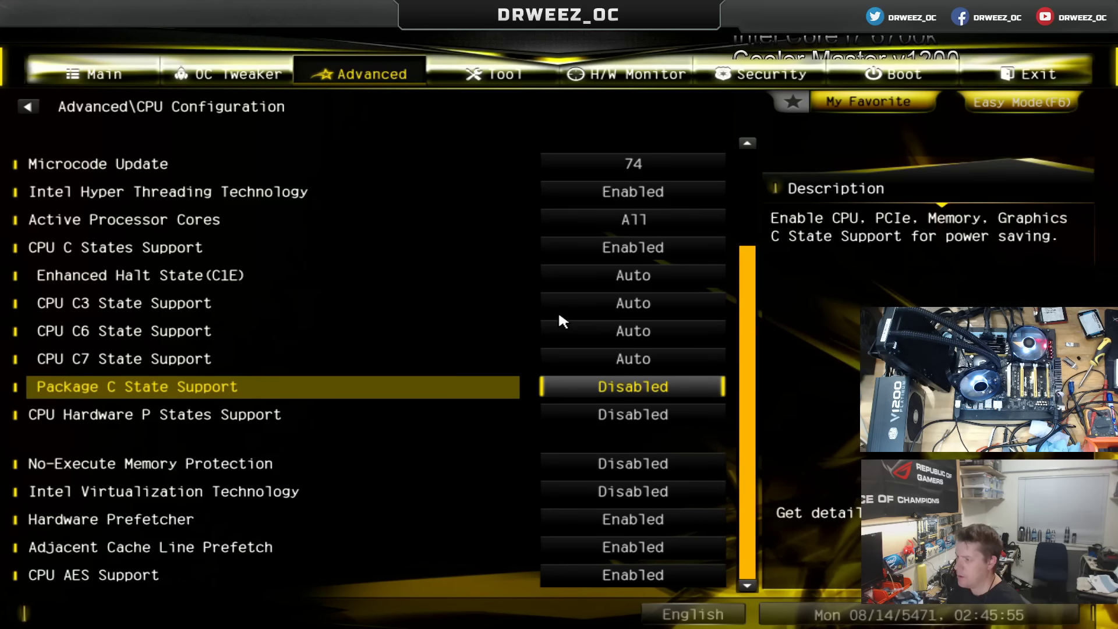
{"action": "key", "text": "Up"}
{"action": "key", "text": "Up"}
{"action": "key", "text": "Up"}
{"action": "key", "text": "Up"}
{"action": "key", "text": "Up"}
{"action": "key", "text": "Up"}
{"action": "key", "text": "Up"}
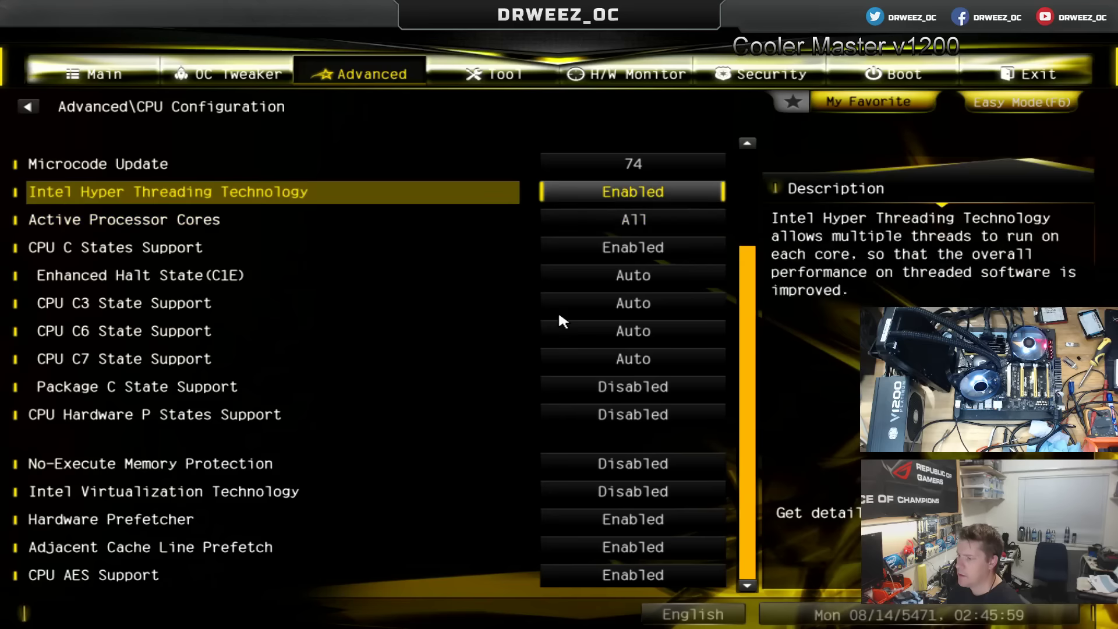
- Review the C state, memory protection, virtualization and prefetch options down to CPU AES Support
{"action": "key", "text": "Down"}
{"action": "key", "text": "Down"}
{"action": "key", "text": "Down"}
{"action": "key", "text": "Down"}
{"action": "key", "text": "Down"}
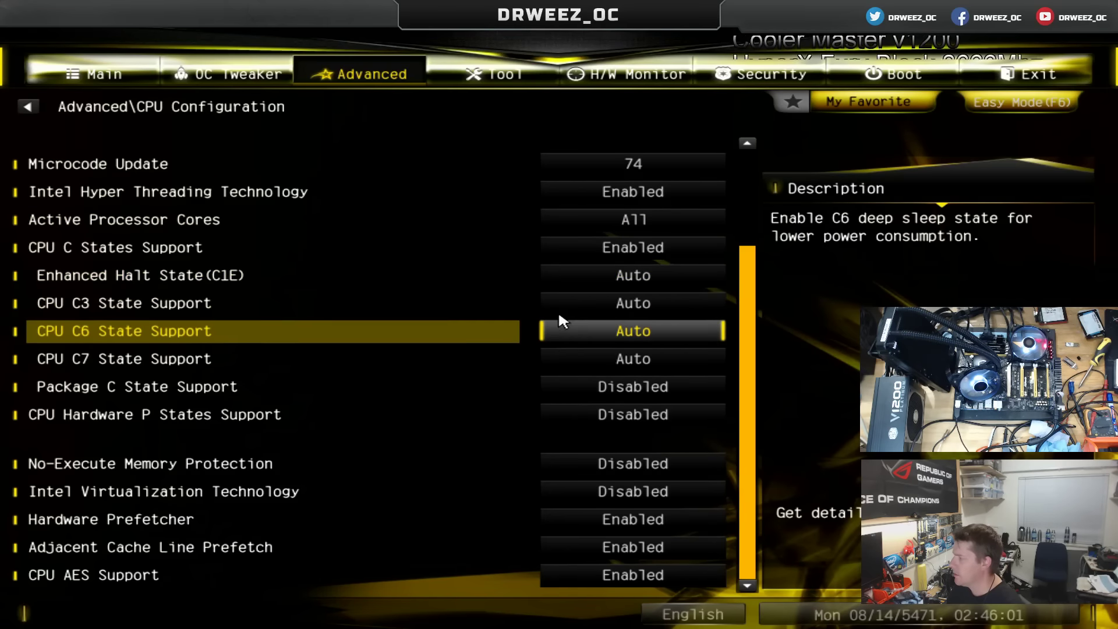
{"action": "key", "text": "Down"}
{"action": "key", "text": "Down"}
{"action": "key", "text": "Down"}
{"action": "key", "text": "Down"}
{"action": "key", "text": "Up"}
{"action": "key", "text": "Down"}
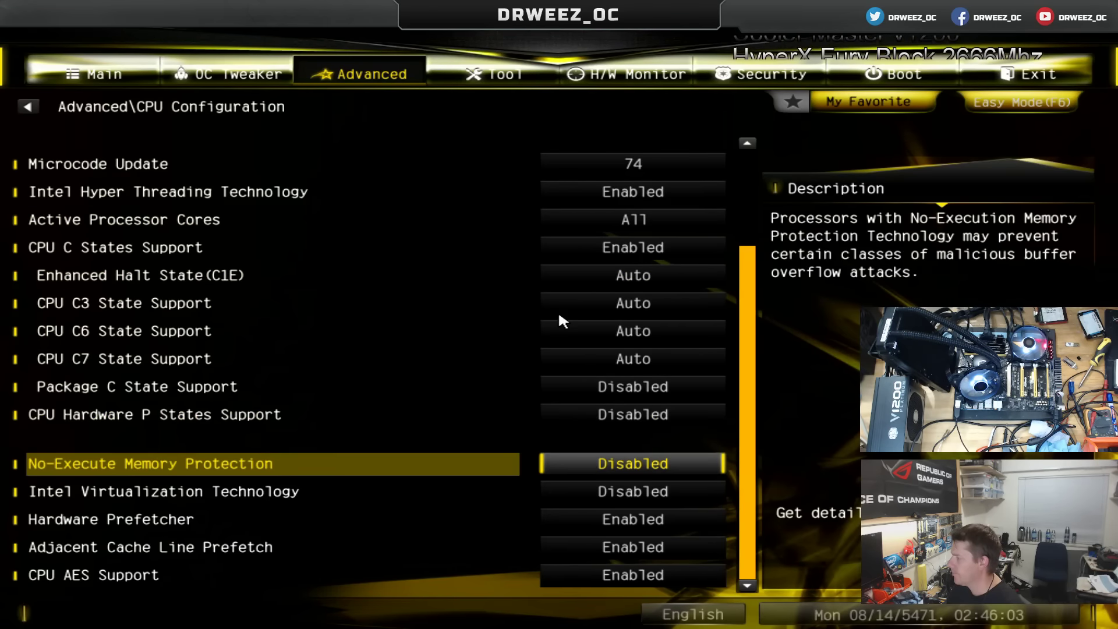
{"action": "key", "text": "Down"}
{"action": "key", "text": "Down"}
{"action": "key", "text": "Down"}
{"action": "key", "text": "Down"}
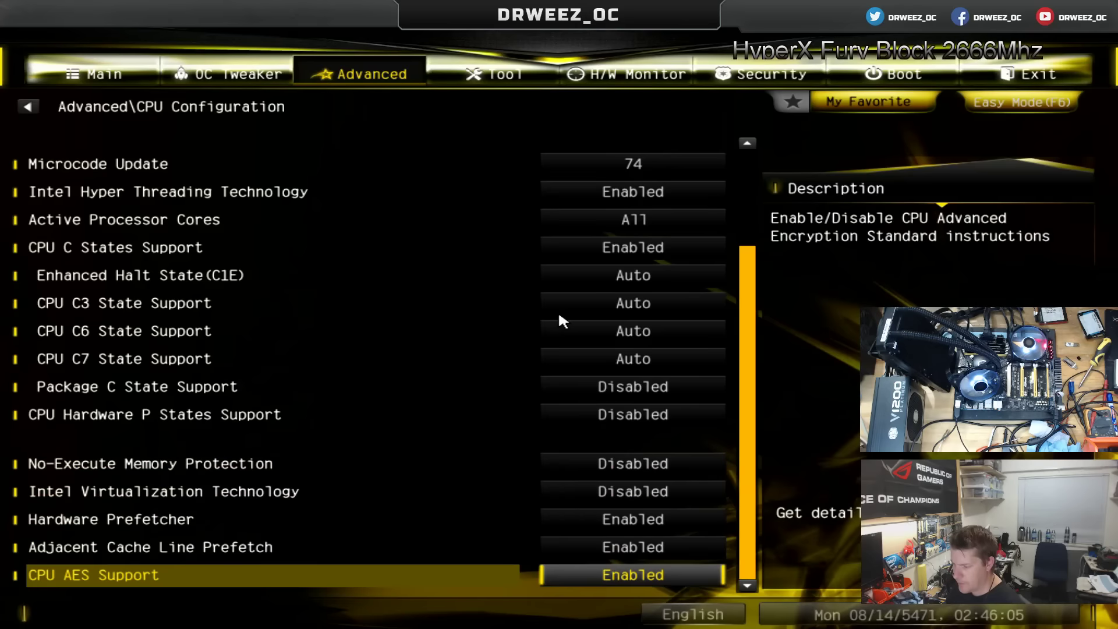
- Go over the CPU options once more from CPU AES Support up to Active Processor Cores, and leave the CPU Configuration page
{"action": "key", "text": "Up"}
{"action": "key", "text": "Up"}
{"action": "key", "text": "Up"}
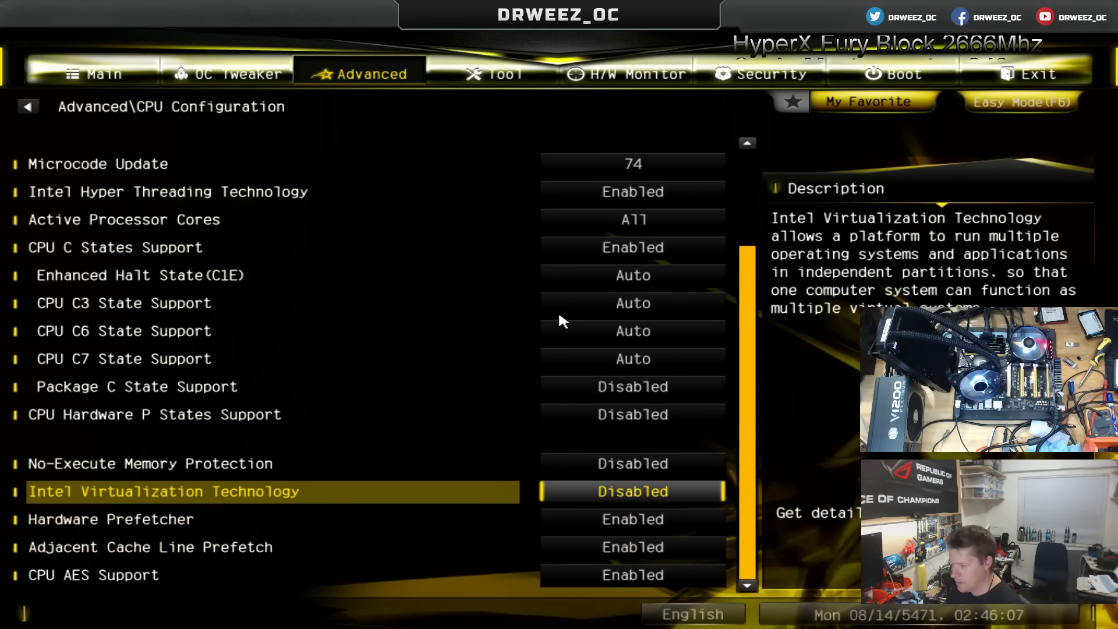
{"action": "key", "text": "Up"}
{"action": "key", "text": "Up"}
{"action": "key", "text": "Up"}
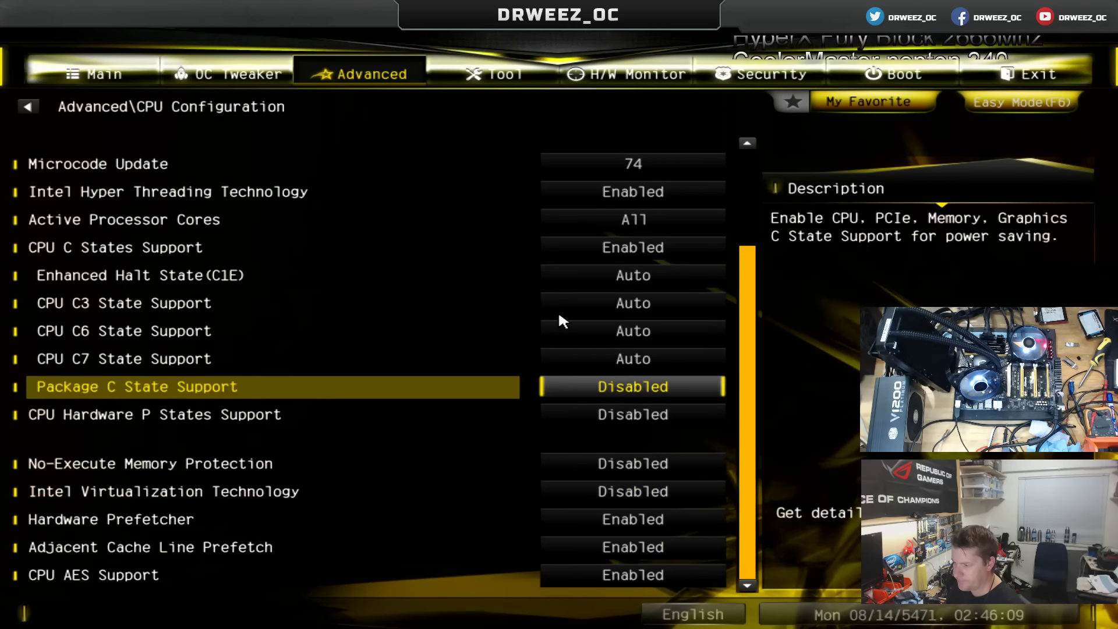
{"action": "key", "text": "Up"}
{"action": "key", "text": "Up"}
{"action": "key", "text": "Up"}
{"action": "key", "text": "Up"}
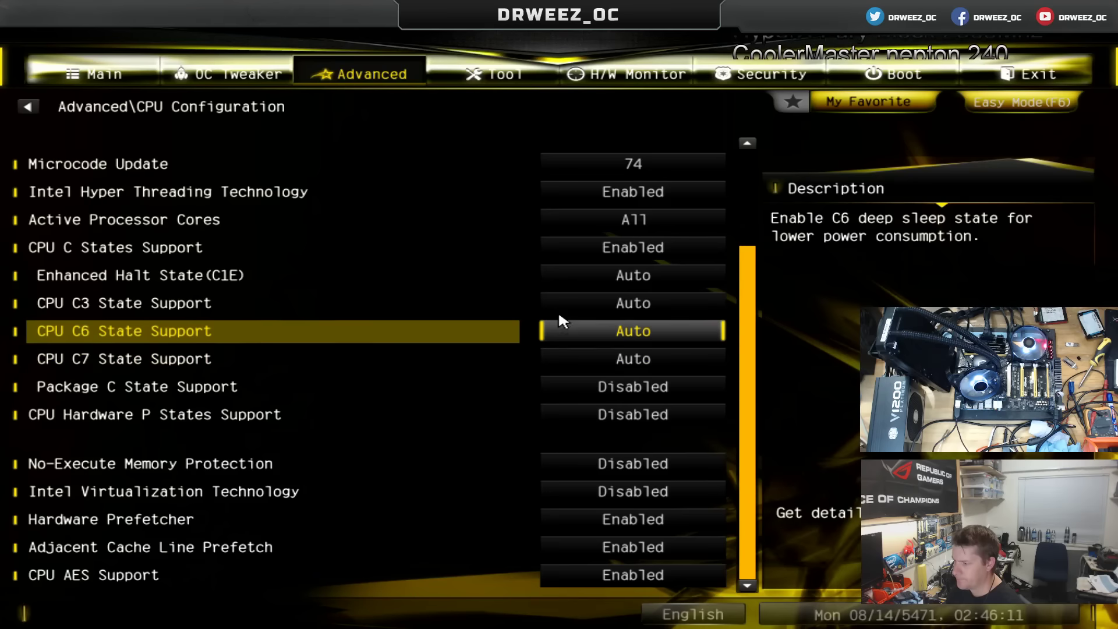
{"action": "key", "text": "Up"}
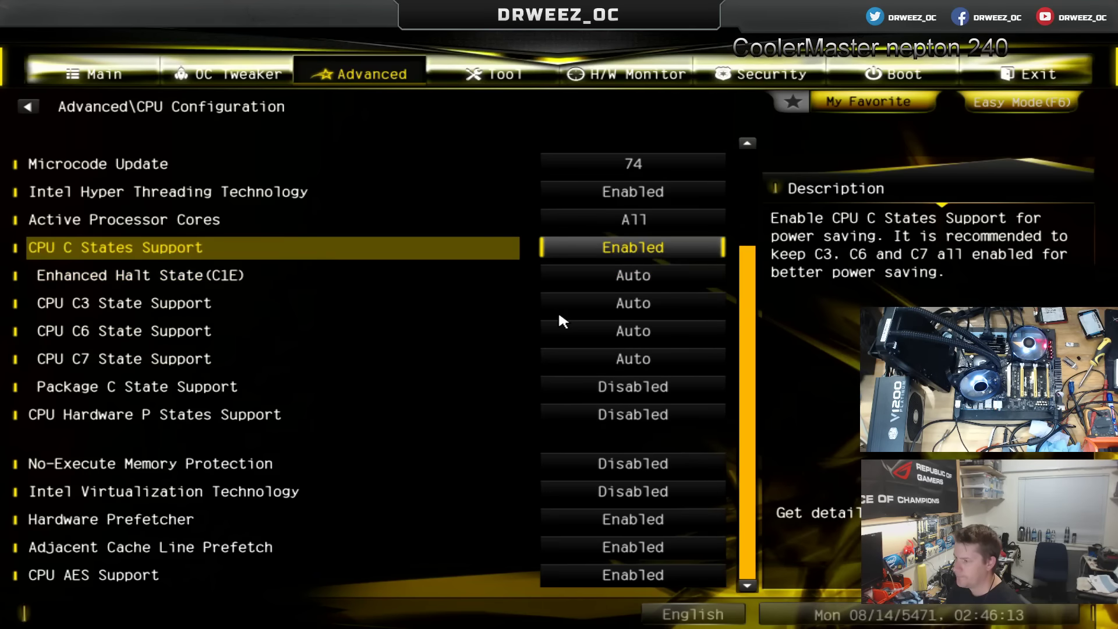
{"action": "key", "text": "Up"}
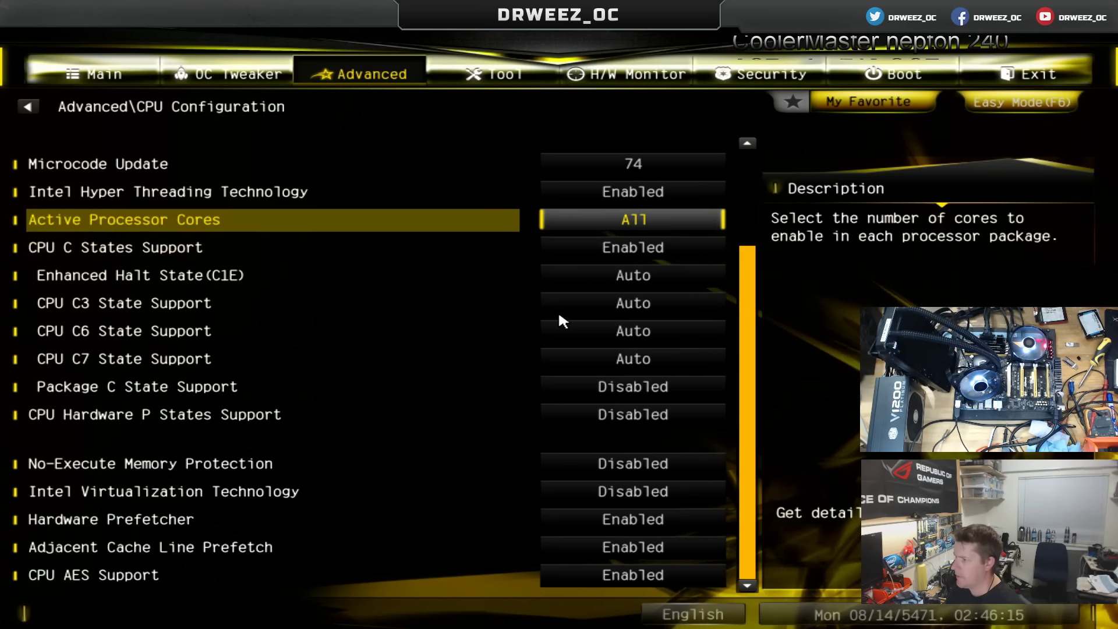
{"action": "key", "text": "Escape"}
- Look through the OC Tweaker page, including its configuration entries and the user profile save and load options
{"action": "key", "text": "Left"}
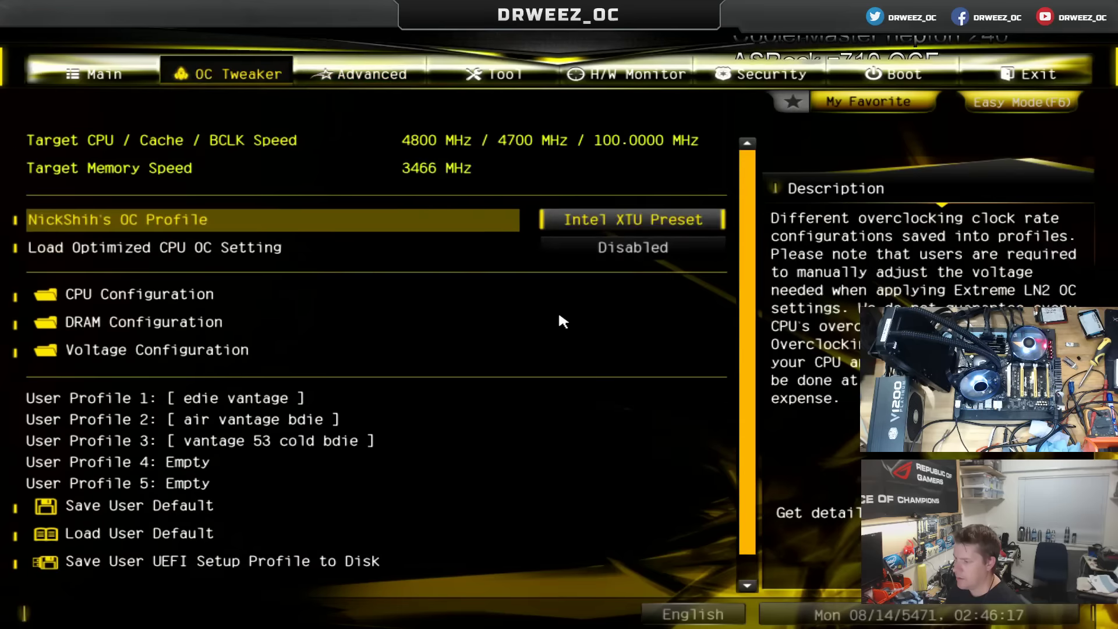
{"action": "key", "text": "Down"}
{"action": "key", "text": "Down"}
{"action": "key", "text": "Down"}
{"action": "key", "text": "Down"}
{"action": "key", "text": "Down"}
{"action": "key", "text": "Down"}
{"action": "key", "text": "Down"}
{"action": "key", "text": "Down"}
{"action": "key", "text": "Up"}
{"action": "key", "text": "Up"}
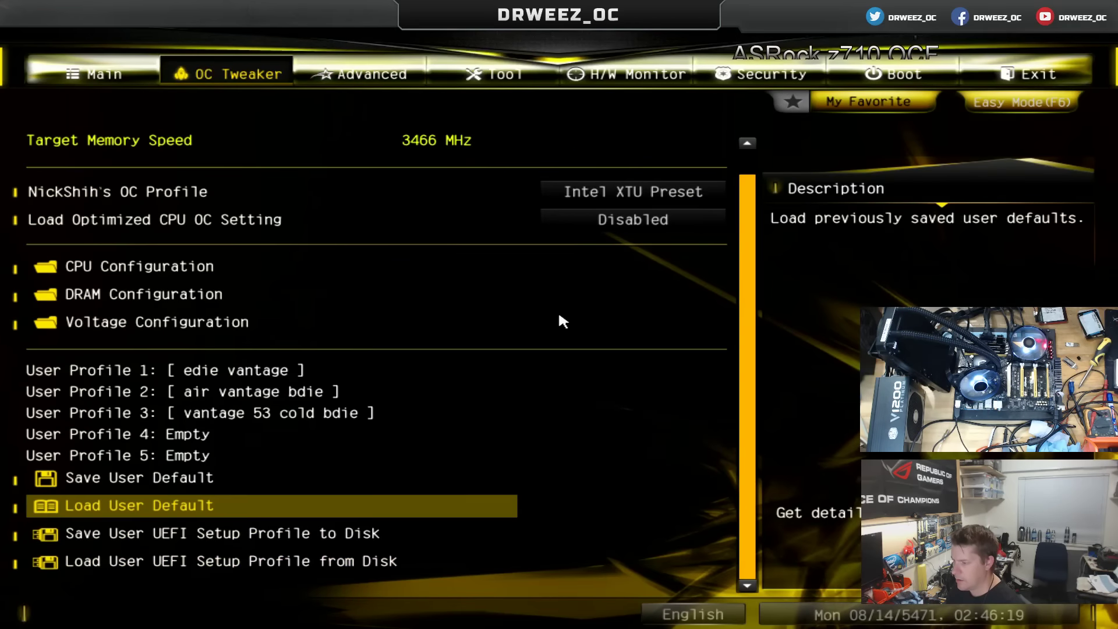
- Open the OC Tweaker CPU Configuration page and examine its ratio, BCLK, FCLK, turbo and power limit options
{"action": "key", "text": "Up"}
{"action": "key", "text": "Up"}
{"action": "key", "text": "Up"}
{"action": "key", "text": "Up"}
{"action": "key", "text": "Up"}
{"action": "key", "text": "Down"}
{"action": "key", "text": "Return"}
{"action": "key", "text": "Down"}
{"action": "key", "text": "Down"}
{"action": "key", "text": "Down"}
{"action": "key", "text": "Down"}
{"action": "key", "text": "Down"}
{"action": "key", "text": "Down"}
{"action": "key", "text": "Down"}
{"action": "key", "text": "Down"}
{"action": "key", "text": "Down"}
{"action": "key", "text": "Down"}
{"action": "key", "text": "Down"}
{"action": "key", "text": "Down"}
{"action": "key", "text": "Down"}
{"action": "key", "text": "Down"}
{"action": "key", "text": "Down"}
{"action": "key", "text": "Down"}
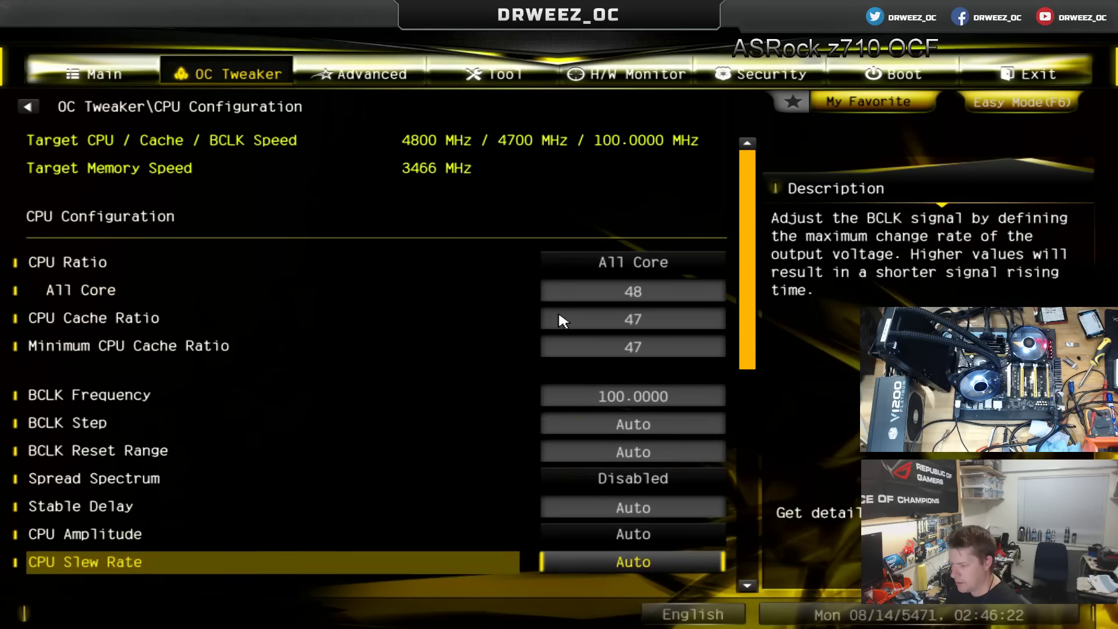
{"action": "key", "text": "Down"}
{"action": "key", "text": "Down"}
{"action": "key", "text": "Down"}
{"action": "key", "text": "Down"}
{"action": "key", "text": "Down"}
{"action": "key", "text": "Down"}
{"action": "key", "text": "Down"}
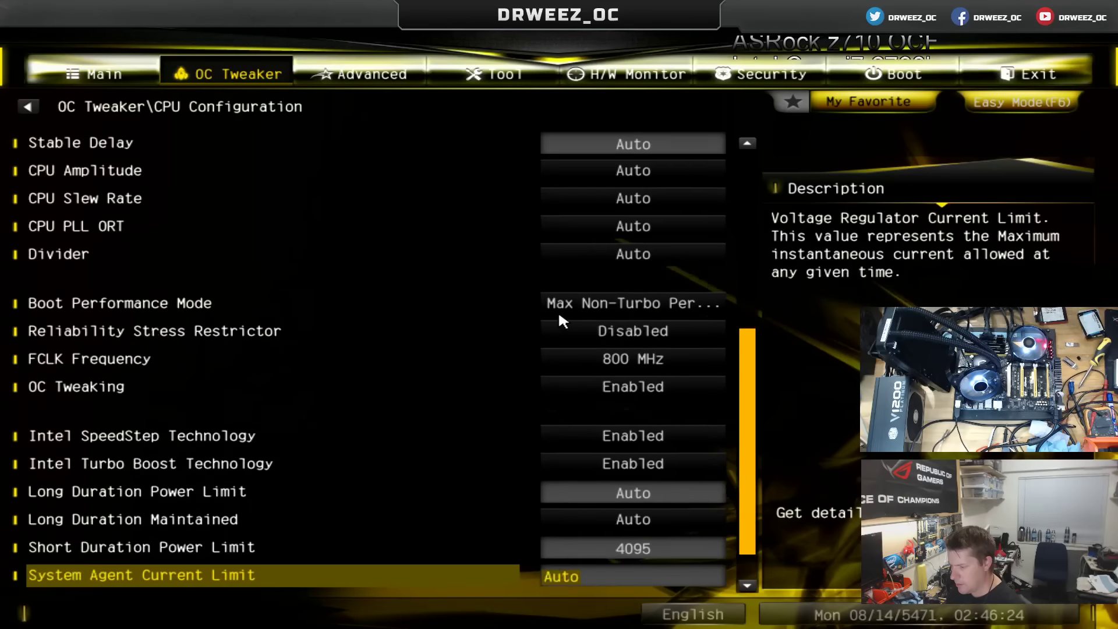
- Check the power limit, Turbo Boost, SpeedStep, OC Tweaking and FCLK options back up to Reliability Stress Restrictor
{"action": "key", "text": "Up"}
{"action": "key", "text": "Up"}
{"action": "key", "text": "Up"}
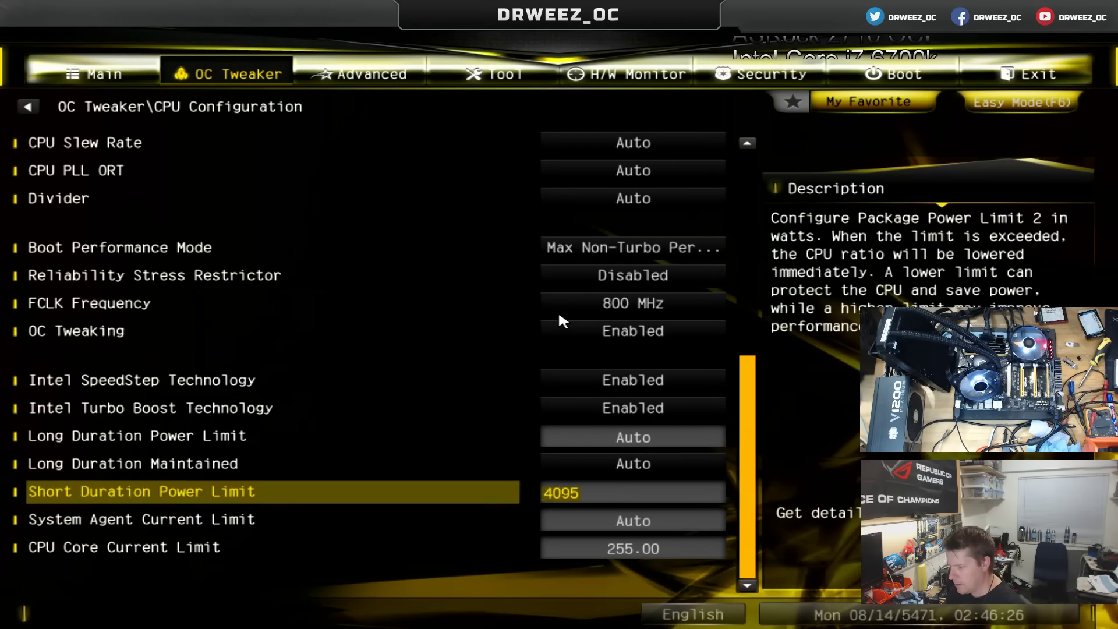
{"action": "key", "text": "Up"}
{"action": "key", "text": "Up"}
{"action": "key", "text": "Up"}
{"action": "key", "text": "Up"}
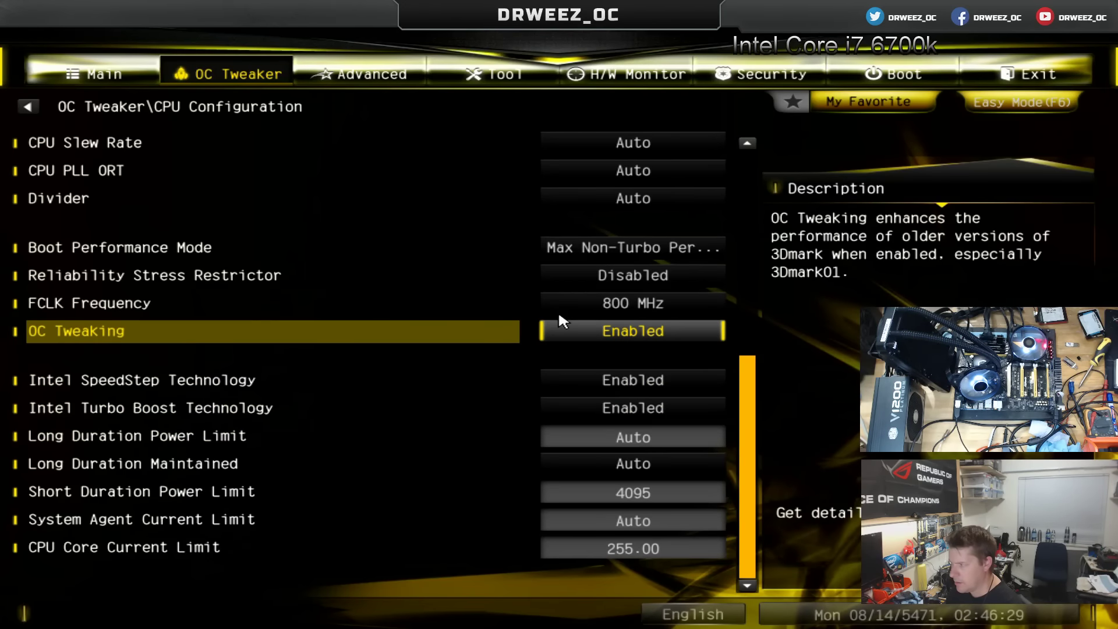
{"action": "key", "text": "Up"}
{"action": "key", "text": "Up"}
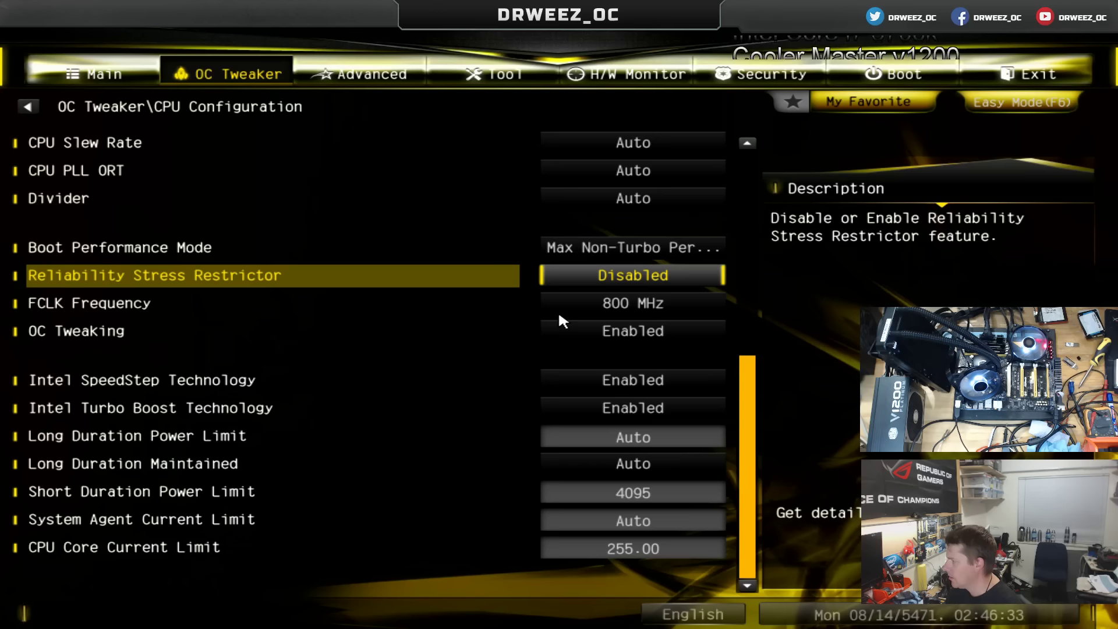
- Review the remaining OC Tweaker CPU options from Boot Performance Mode up to CPU Ratio, and leave the page
{"action": "key", "text": "Up"}
{"action": "key", "text": "Up"}
{"action": "key", "text": "Up"}
{"action": "key", "text": "Up"}
{"action": "key", "text": "Up"}
{"action": "key", "text": "Up"}
{"action": "key", "text": "Up"}
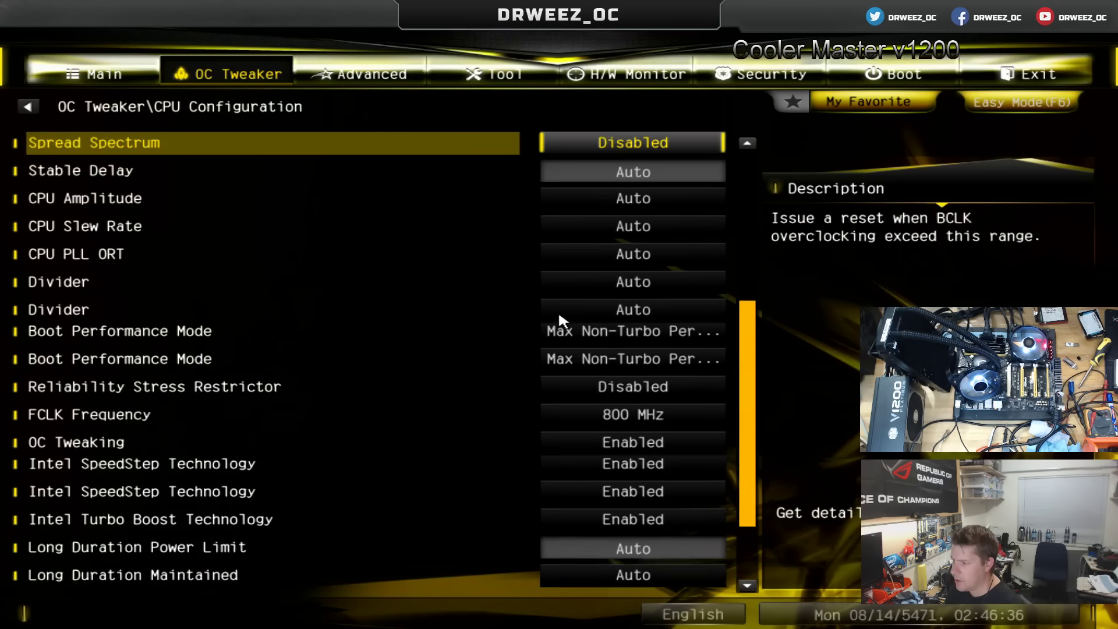
{"action": "key", "text": "Up"}
{"action": "key", "text": "Up"}
{"action": "key", "text": "Up"}
{"action": "key", "text": "Up"}
{"action": "key", "text": "Up"}
{"action": "key", "text": "Up"}
{"action": "key", "text": "Up"}
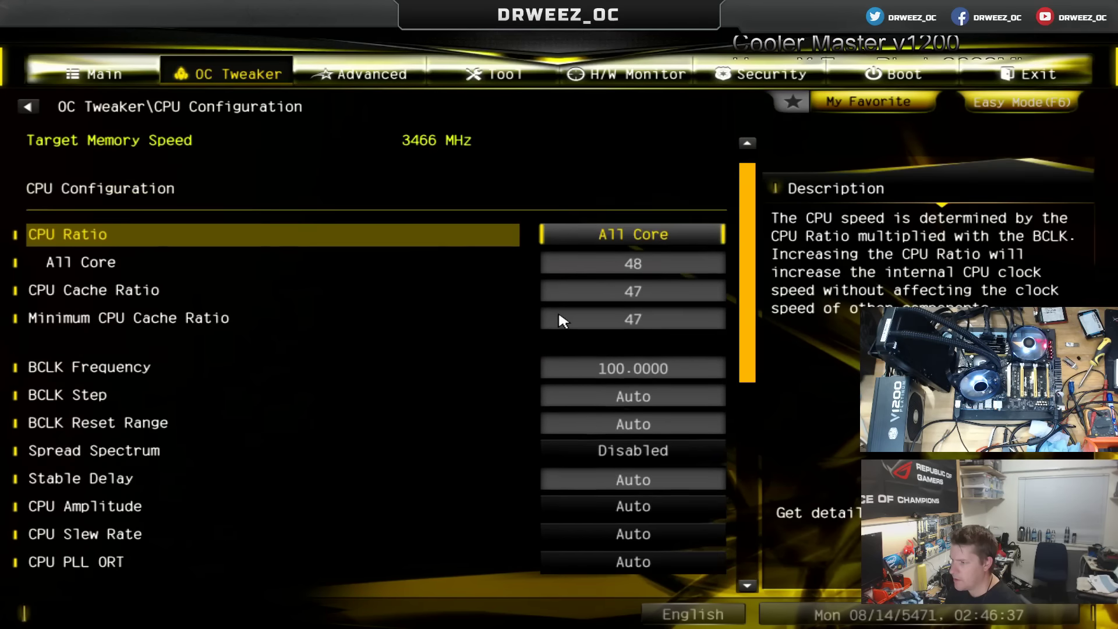
{"action": "key", "text": "Up"}
- Open Chipset Configuration in the Advanced section and examine its options down to Onboard Debug Port LED
{"action": "key", "text": "Right"}
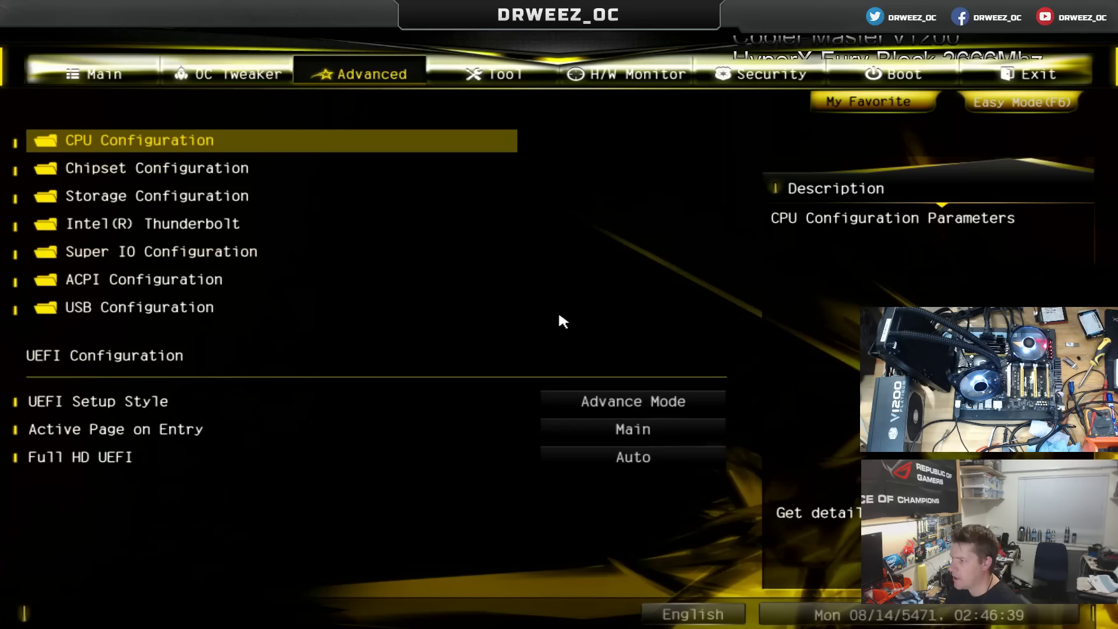
{"action": "key", "text": "Down"}
{"action": "key", "text": "Return"}
{"action": "key", "text": "Down"}
{"action": "key", "text": "Down"}
{"action": "key", "text": "Down"}
{"action": "key", "text": "Down"}
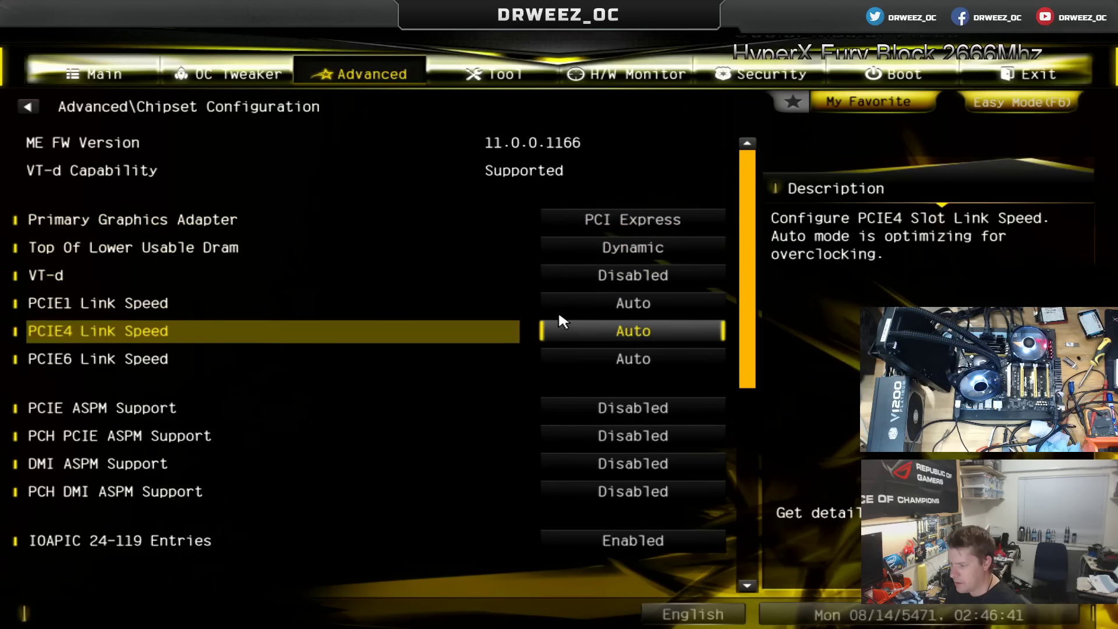
{"action": "key", "text": "Down"}
{"action": "key", "text": "Down"}
{"action": "key", "text": "Down"}
{"action": "key", "text": "Down"}
{"action": "key", "text": "Down"}
{"action": "key", "text": "Down"}
{"action": "key", "text": "Down"}
{"action": "key", "text": "Down"}
{"action": "key", "text": "Down"}
{"action": "key", "text": "Down"}
{"action": "key", "text": "Down"}
{"action": "key", "text": "Down"}
{"action": "key", "text": "Down"}
{"action": "key", "text": "Down"}
{"action": "key", "text": "Down"}
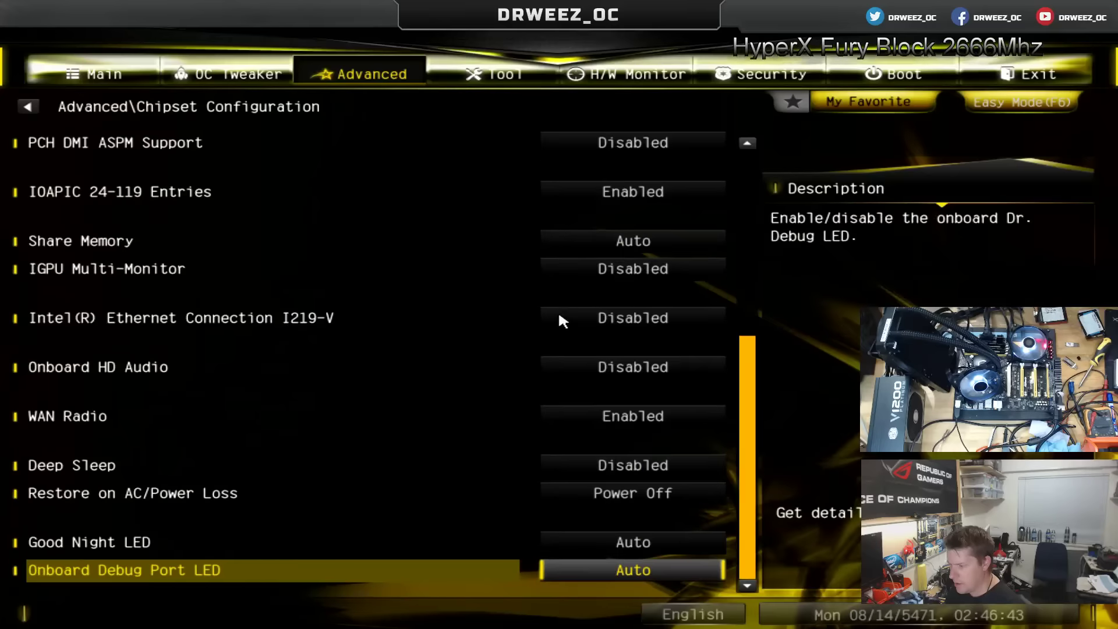
- Recheck the chipset options from Good Night LED back up to the PCIE link speeds, and leave the page
{"action": "key", "text": "Up"}
{"action": "key", "text": "Up"}
{"action": "key", "text": "Up"}
{"action": "key", "text": "Up"}
{"action": "key", "text": "Up"}
{"action": "key", "text": "Up"}
{"action": "key", "text": "Up"}
{"action": "key", "text": "Up"}
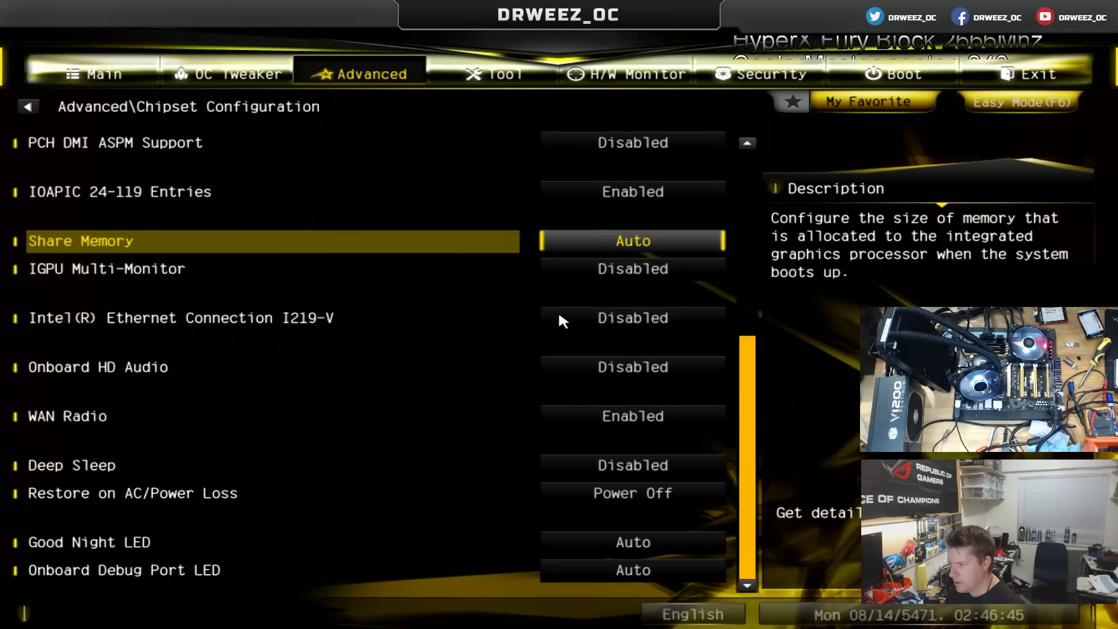
{"action": "key", "text": "Up"}
{"action": "key", "text": "Up"}
{"action": "key", "text": "Up"}
{"action": "key", "text": "Up"}
{"action": "key", "text": "Up"}
{"action": "key", "text": "Up"}
{"action": "key", "text": "Up"}
{"action": "key", "text": "Up"}
{"action": "key", "text": "Up"}
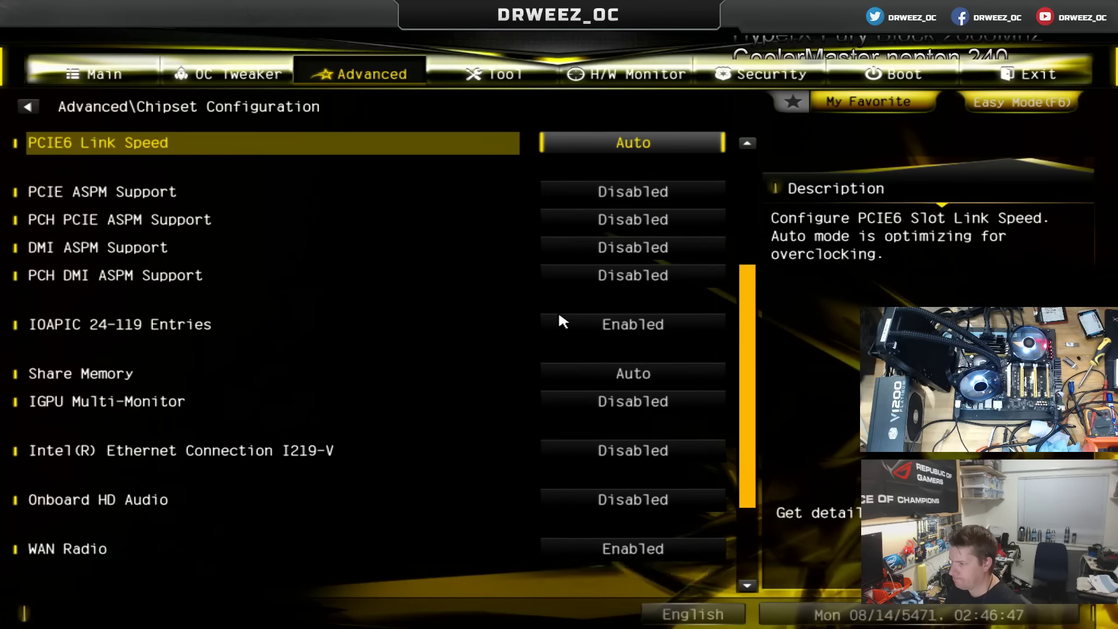
{"action": "key", "text": "Up"}
{"action": "key", "text": "Escape"}
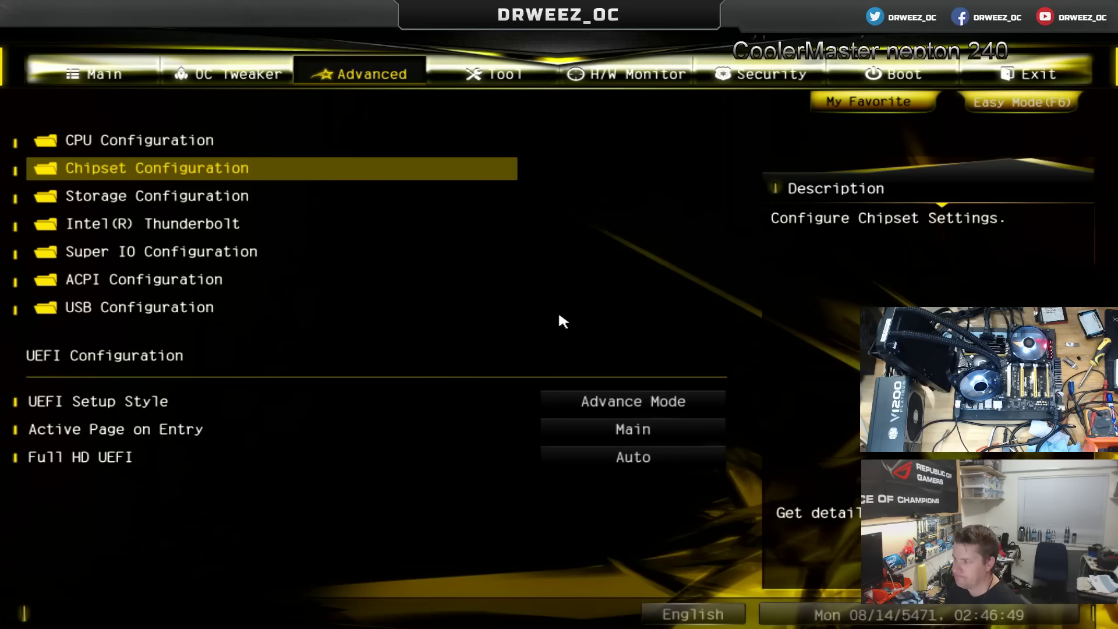
- Look over the Advanced submenus down to ACPI Configuration, and view the Tool and H/W Monitor pages
{"action": "key", "text": "Down"}
{"action": "key", "text": "Down"}
{"action": "key", "text": "Down"}
{"action": "key", "text": "Down"}
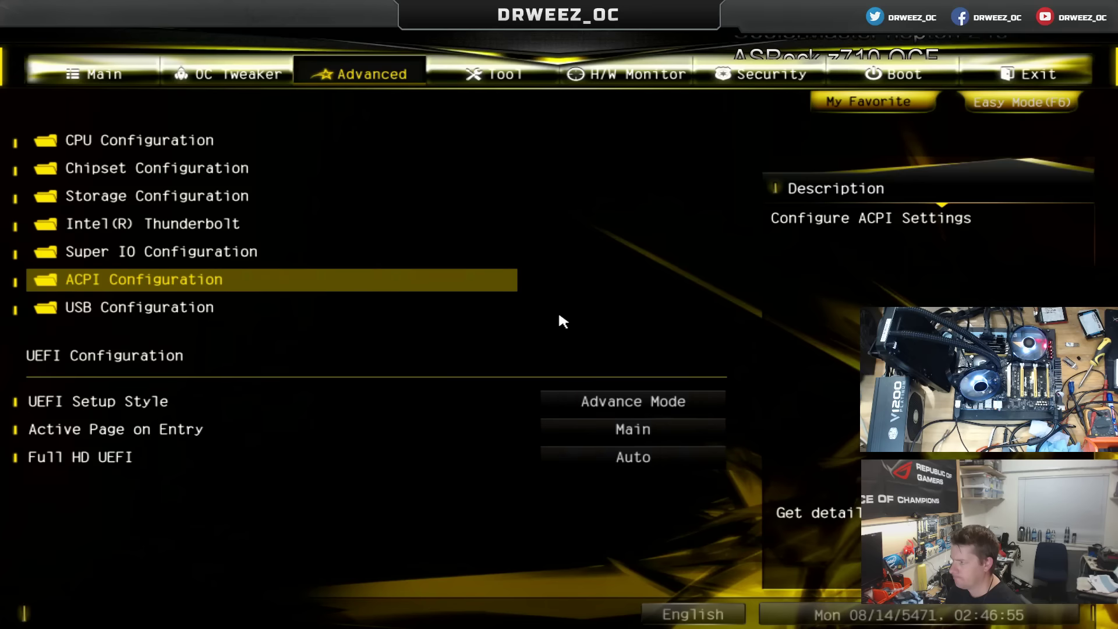
{"action": "key", "text": "Right"}
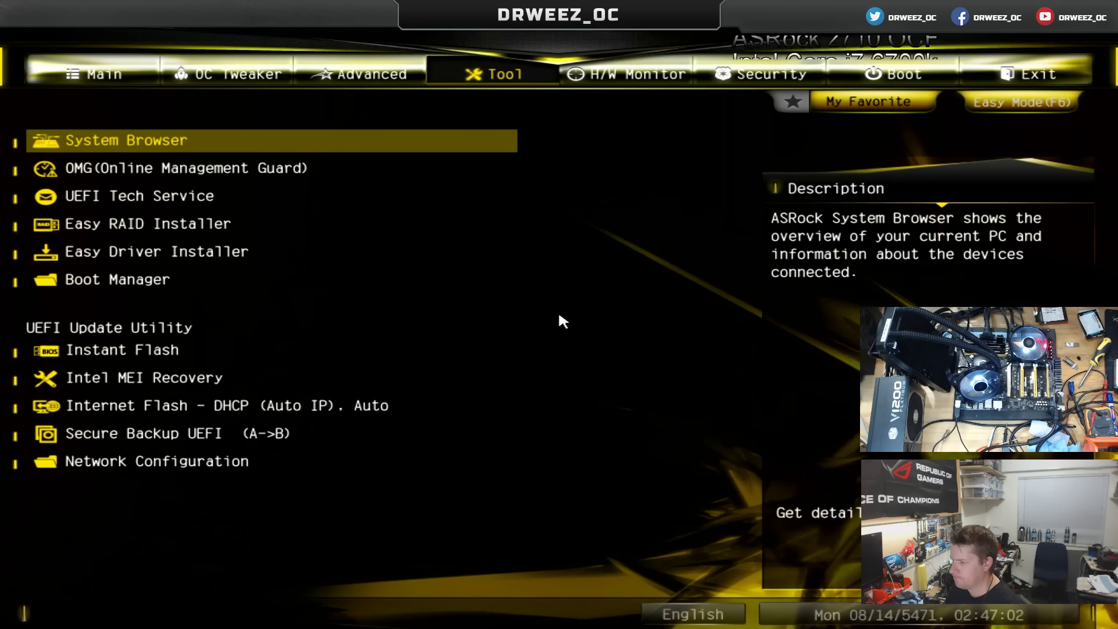
{"action": "key", "text": "Right"}
- View the H/W Monitor page and open the Boot section's option priorities
{"action": "key", "text": "Right"}
{"action": "key", "text": "Right"}
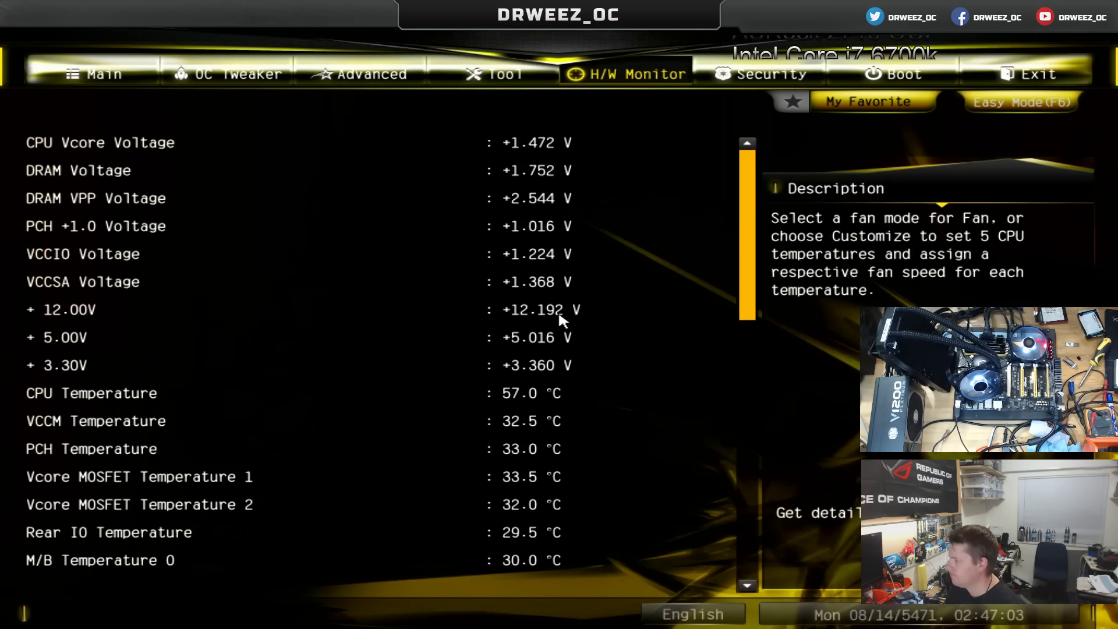
{"action": "key", "text": "Down"}
{"action": "key", "text": "Down"}
{"action": "key", "text": "Down"}
{"action": "key", "text": "Down"}
{"action": "key", "text": "Down"}
{"action": "key", "text": "Down"}
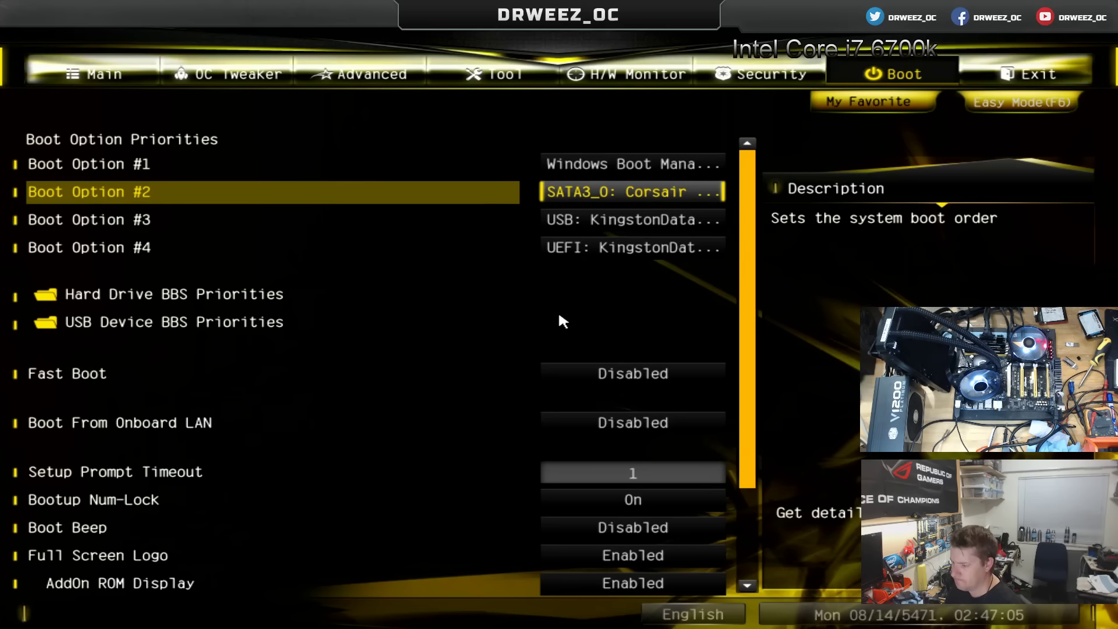
- Review the Boot options from Boot Option #3 down to CSM(Compatibility Support Module)
{"action": "key", "text": "Down"}
{"action": "key", "text": "Down"}
{"action": "key", "text": "Down"}
{"action": "key", "text": "Down"}
{"action": "key", "text": "Down"}
{"action": "key", "text": "Down"}
{"action": "key", "text": "Down"}
{"action": "key", "text": "Down"}
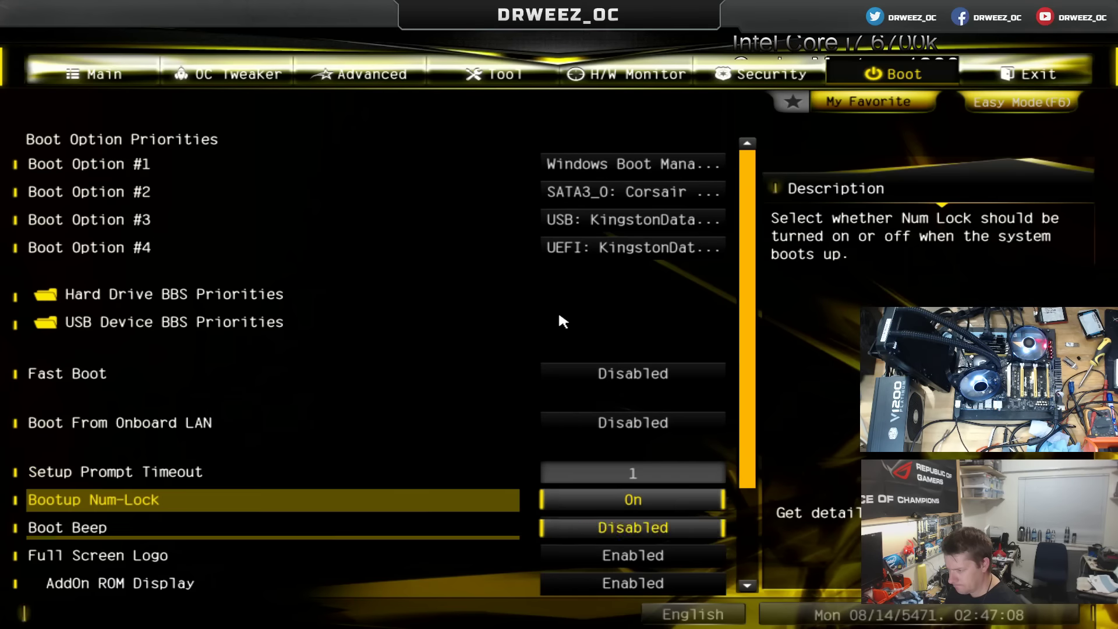
{"action": "key", "text": "Down"}
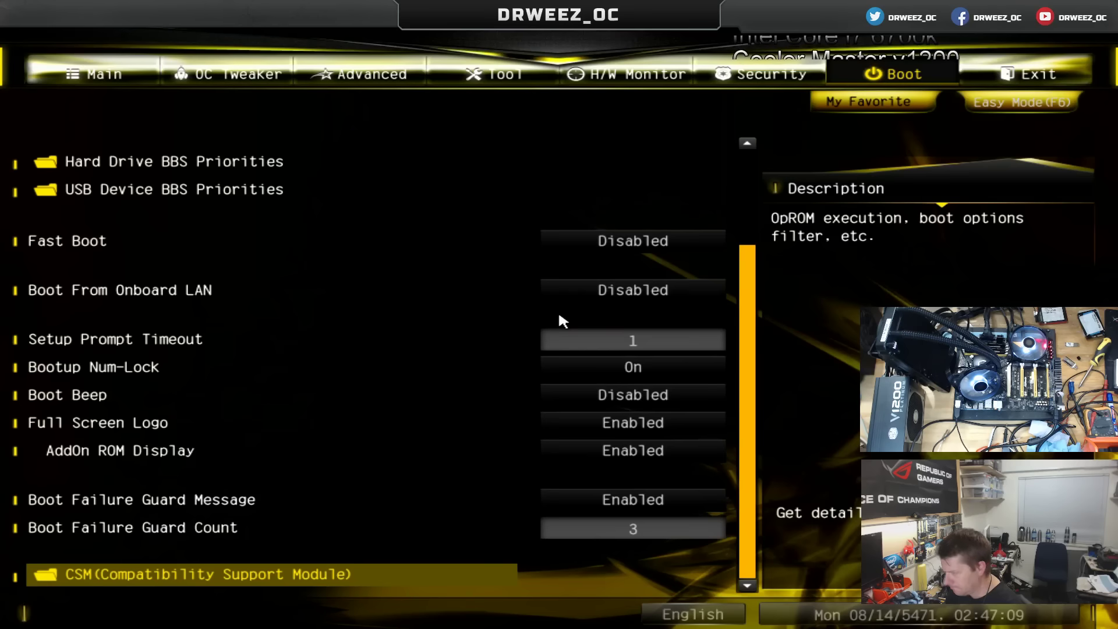
- View the Main page's system information and return to the OC Tweaker section
{"action": "key", "text": "Right"}
{"action": "key", "text": "Right"}
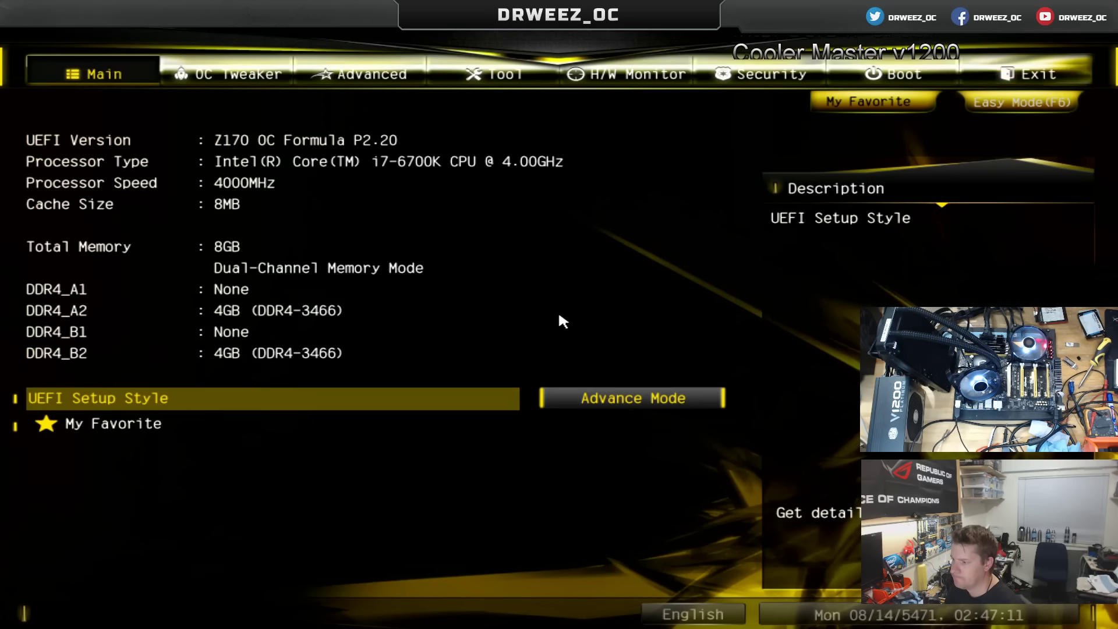
{"action": "key", "text": "Down"}
{"action": "key", "text": "Right"}
{"action": "key", "text": "Up"}
{"action": "key", "text": "Up"}
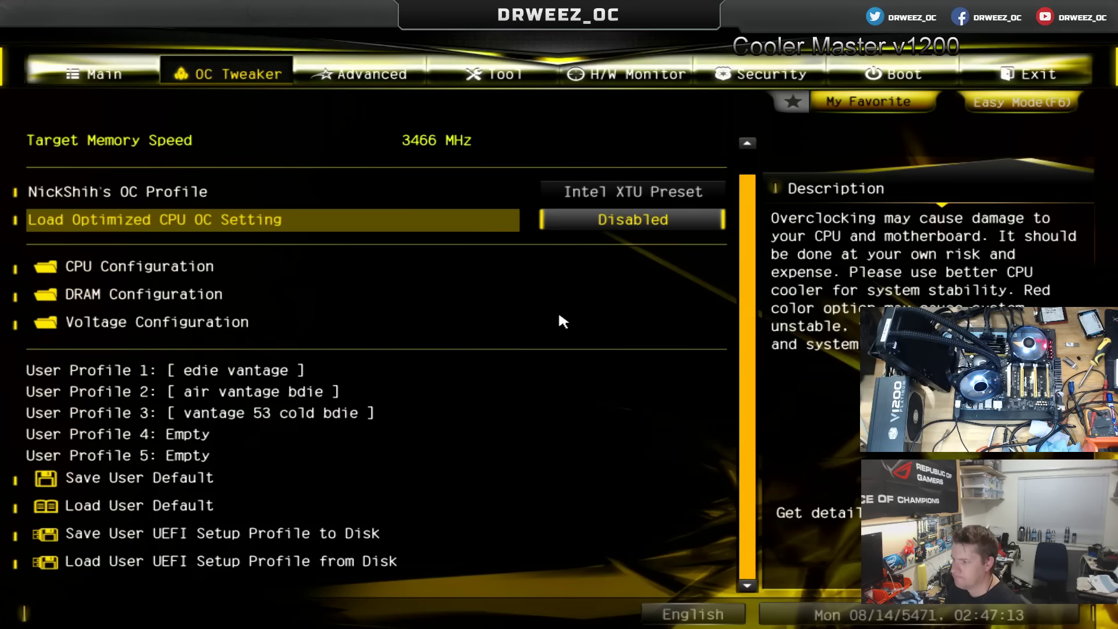
- Look over the OC Tweaker entries from CPU Configuration down to the options for saving and loading UEFI profiles on disk
{"action": "key", "text": "Down"}
{"action": "key", "text": "Down"}
{"action": "key", "text": "Down"}
{"action": "key", "text": "Up"}
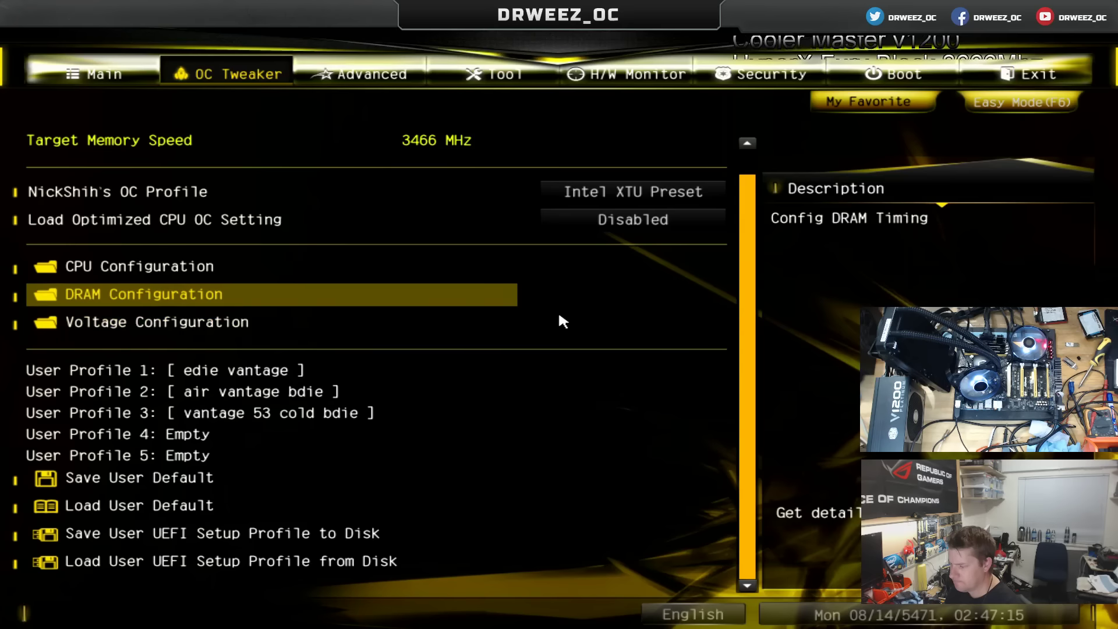
{"action": "key", "text": "Down"}
{"action": "key", "text": "Down"}
{"action": "key", "text": "Down"}
{"action": "key", "text": "Down"}
{"action": "key", "text": "Down"}
{"action": "key", "text": "Up"}
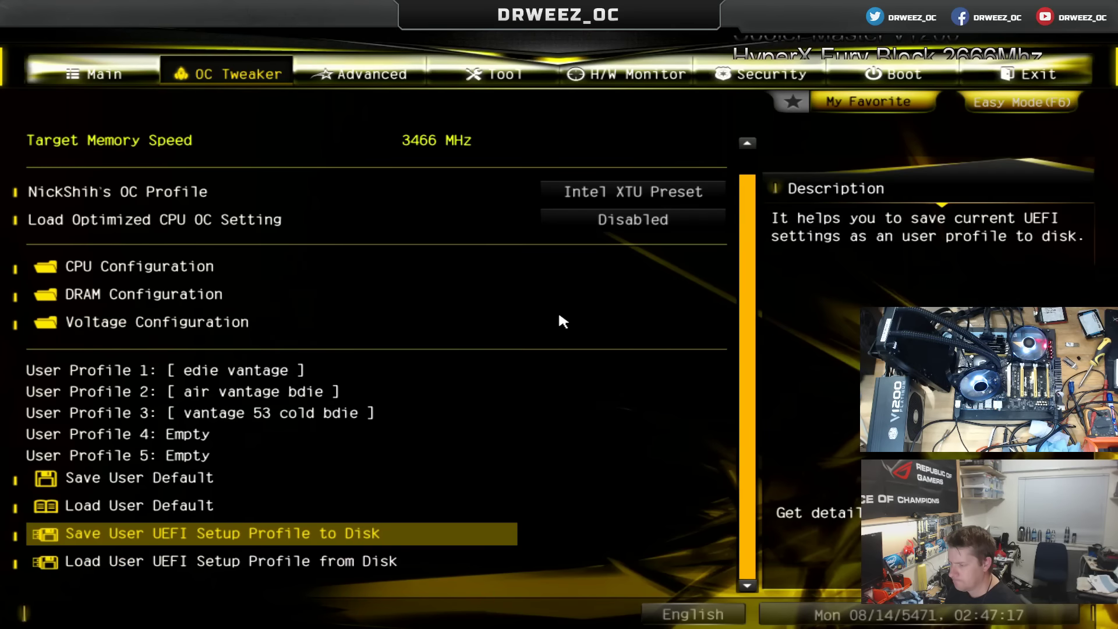
- Open DRAM Configuration in OC Tweaker and examine its options down past DRAM Frequency
{"action": "key", "text": "Up"}
{"action": "key", "text": "Up"}
{"action": "key", "text": "Up"}
{"action": "key", "text": "Up"}
{"action": "key", "text": "Up"}
{"action": "key", "text": "Down"}
{"action": "key", "text": "Return"}
{"action": "key", "text": "Down"}
{"action": "key", "text": "Down"}
{"action": "key", "text": "Down"}
{"action": "key", "text": "Down"}
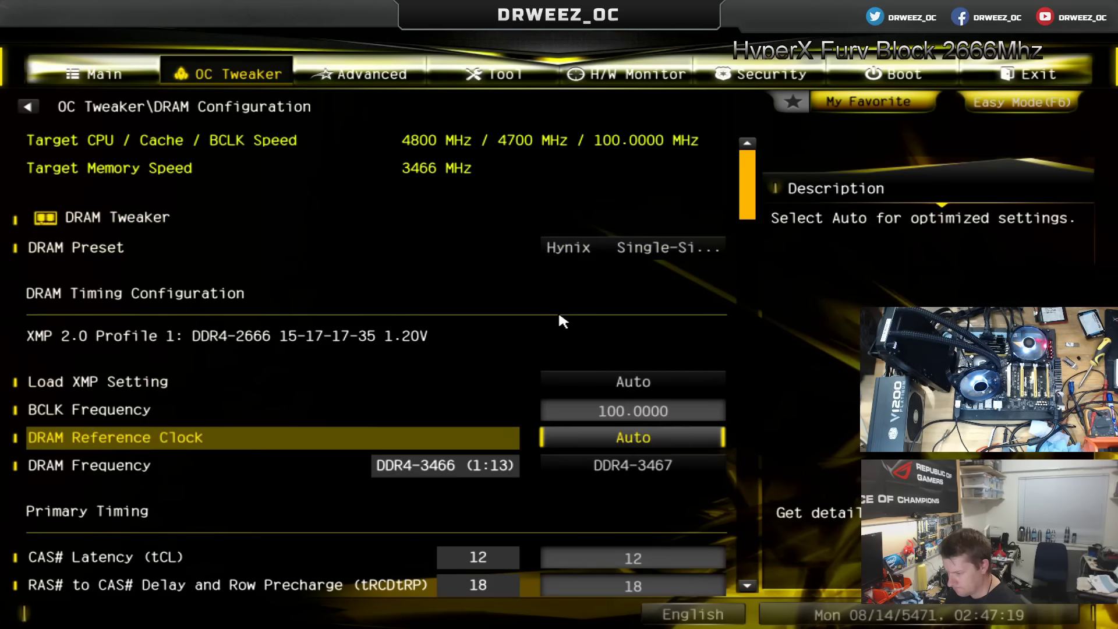
{"action": "key", "text": "Down"}
{"action": "key", "text": "Down"}
- Recheck the DRAM options from BCLK Frequency back up to DRAM Tweaker, and leave the page
{"action": "key", "text": "Up"}
{"action": "key", "text": "Up"}
{"action": "key", "text": "Up"}
{"action": "key", "text": "Up"}
{"action": "key", "text": "Up"}
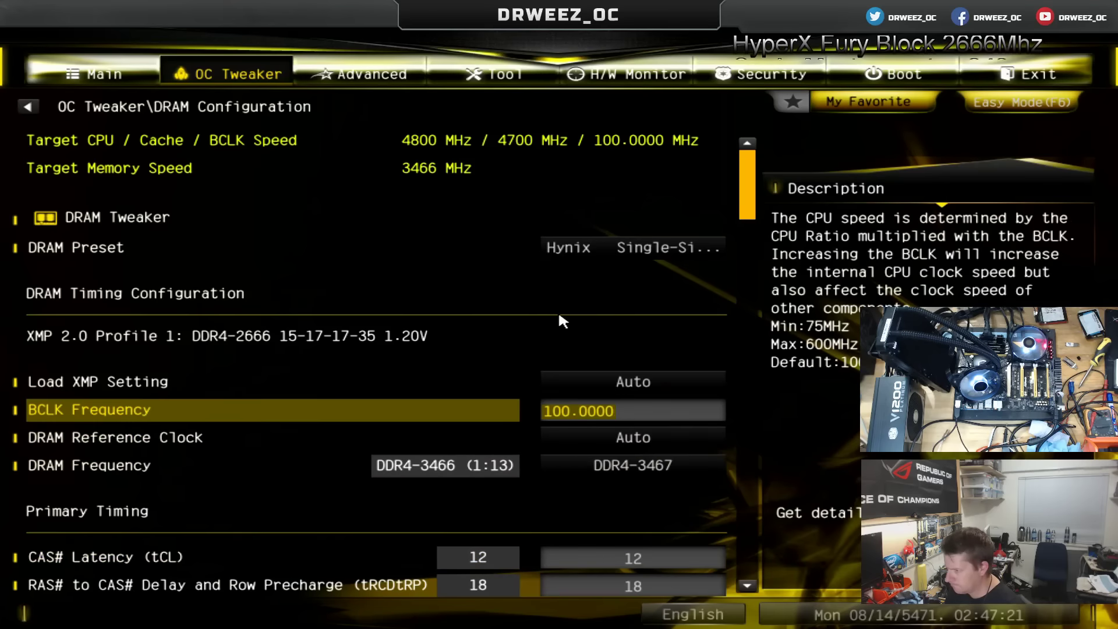
{"action": "key", "text": "Up"}
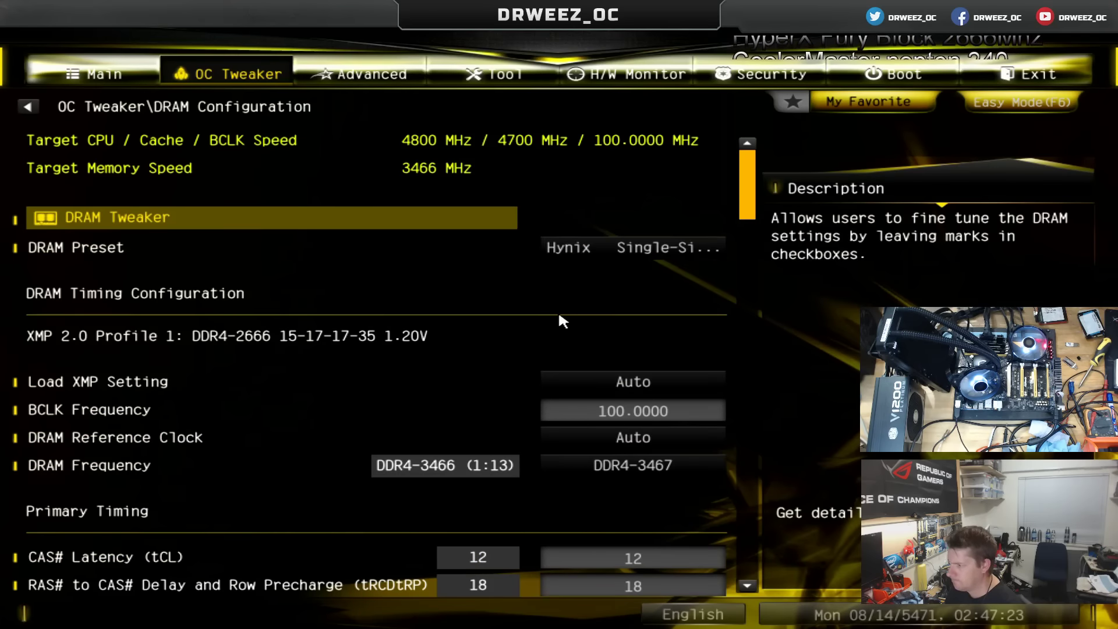
{"action": "key", "text": "Escape"}
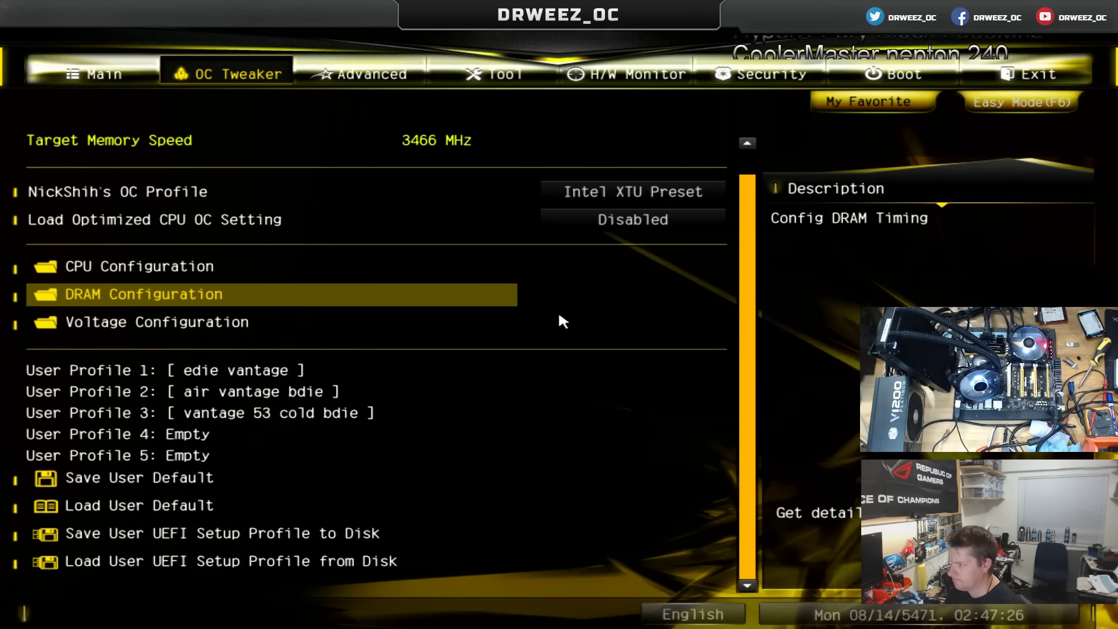
- Check the Super IO, Intel(R) Thunderbolt and Storage Configuration pages in the Advanced section
{"action": "key", "text": "Right"}
{"action": "key", "text": "Up"}
{"action": "key", "text": "Return"}
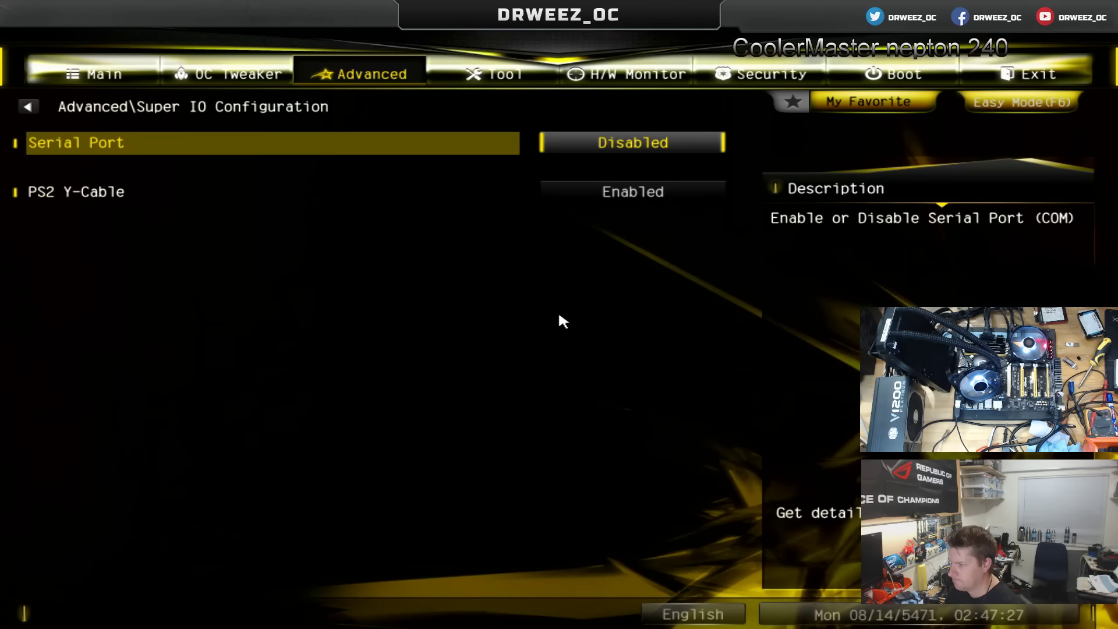
{"action": "key", "text": "Escape"}
{"action": "key", "text": "Up"}
{"action": "key", "text": "Return"}
{"action": "key", "text": "Escape"}
{"action": "key", "text": "Up"}
{"action": "key", "text": "Return"}
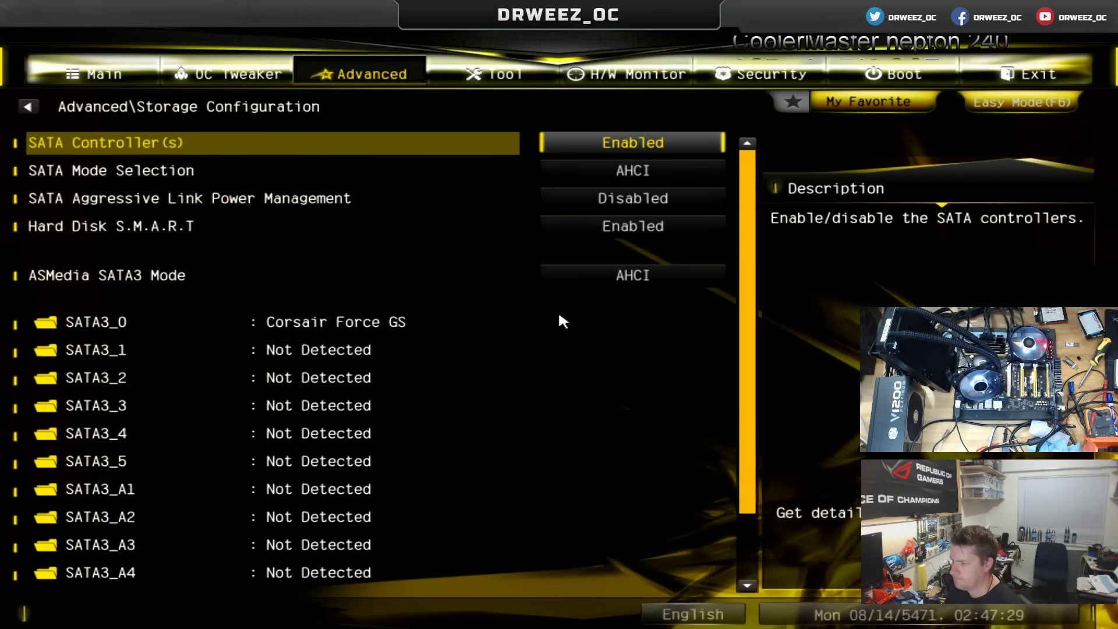
{"action": "key", "text": "Escape"}
- Open Chipset Configuration, glance at its options from Primary Graphics Adapter to PCIE1 Link Speed, and leave the page
{"action": "key", "text": "Up"}
{"action": "key", "text": "Return"}
{"action": "key", "text": "Down"}
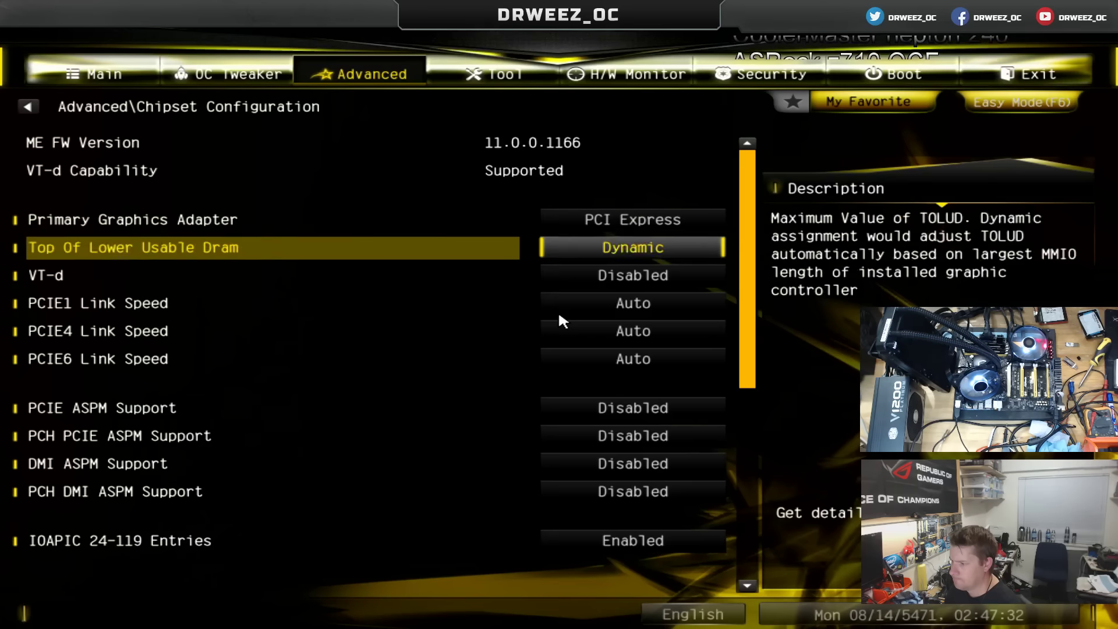
{"action": "key", "text": "Down"}
{"action": "key", "text": "Down"}
{"action": "key", "text": "Escape"}
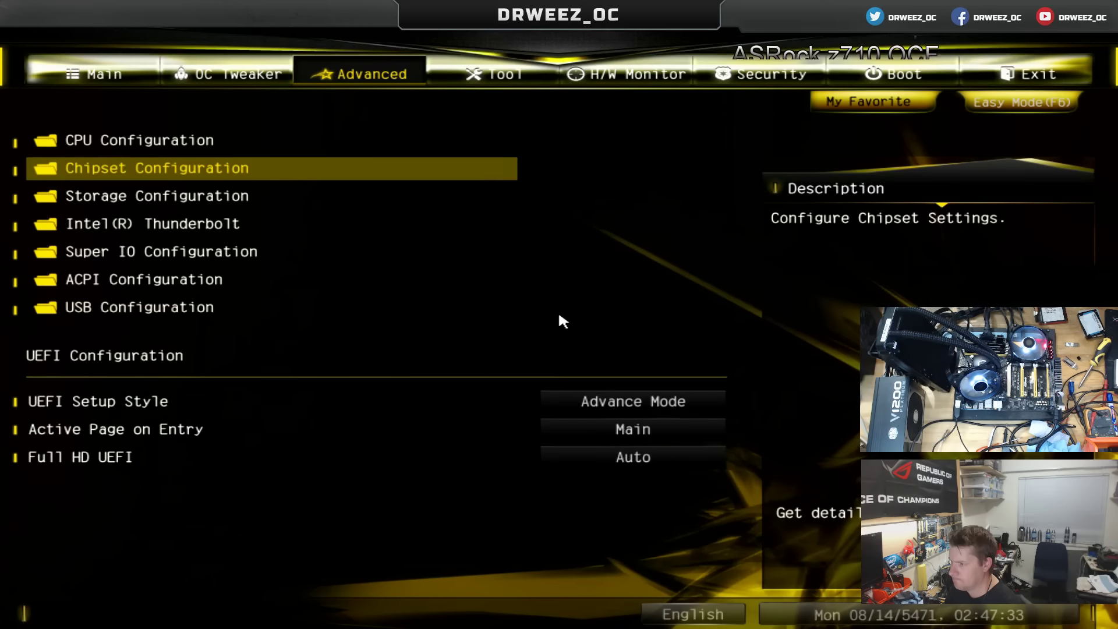
- Reopen Chipset Configuration and skim its options down to Onboard Debug Port LED
{"action": "key", "text": "Return"}
{"action": "key", "text": "Down"}
{"action": "key", "text": "Page_Down"}
{"action": "key", "text": "Down"}
{"action": "key", "text": "Page_Down"}
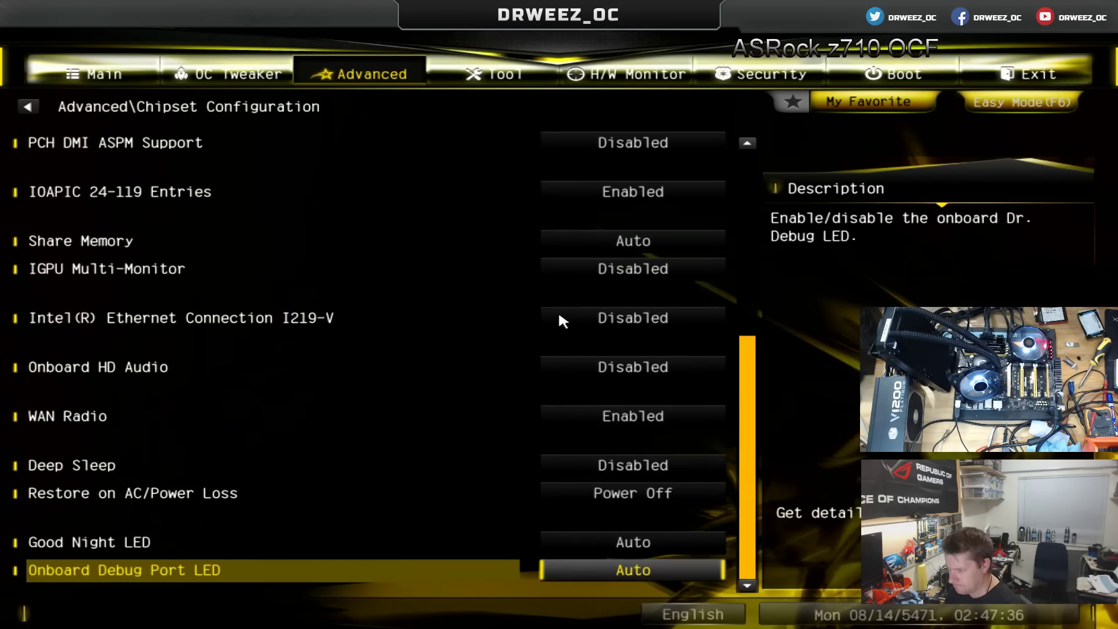
- Examine the chipset options again from PCIE ASPM Support through Share Memory down to Onboard Debug Port LED
{"action": "key", "text": "Up"}
{"action": "key", "text": "Page_Up"}
{"action": "key", "text": "Page_Up"}
{"action": "key", "text": "Down"}
{"action": "key", "text": "Down"}
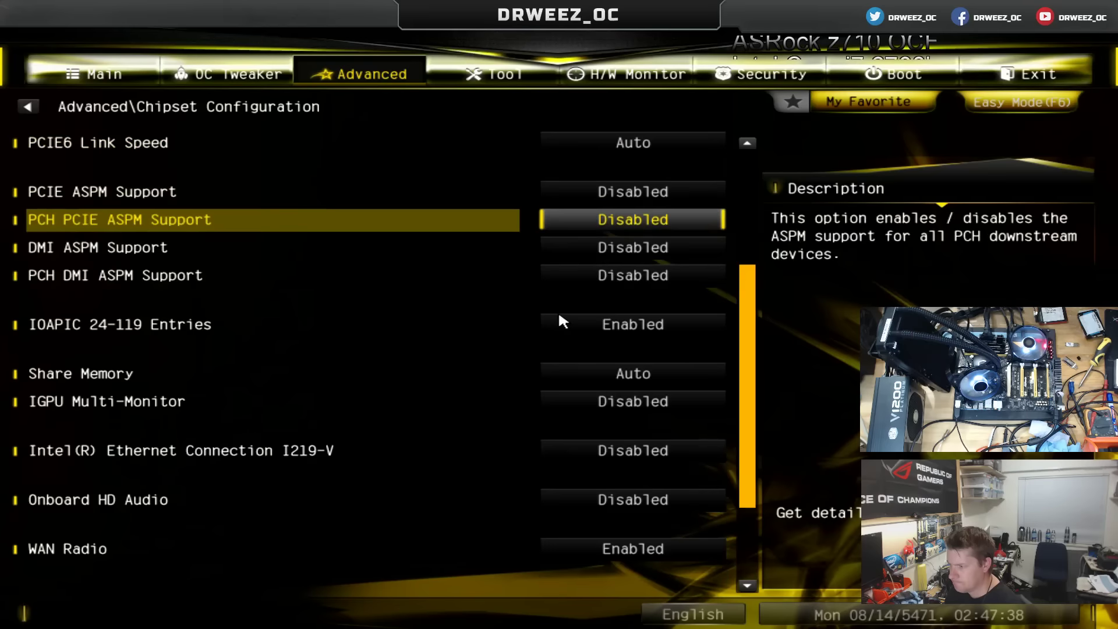
{"action": "key", "text": "Down"}
{"action": "key", "text": "Down"}
{"action": "key", "text": "Down"}
{"action": "key", "text": "Down"}
{"action": "key", "text": "Down"}
{"action": "key", "text": "Down"}
{"action": "key", "text": "Down"}
{"action": "key", "text": "Down"}
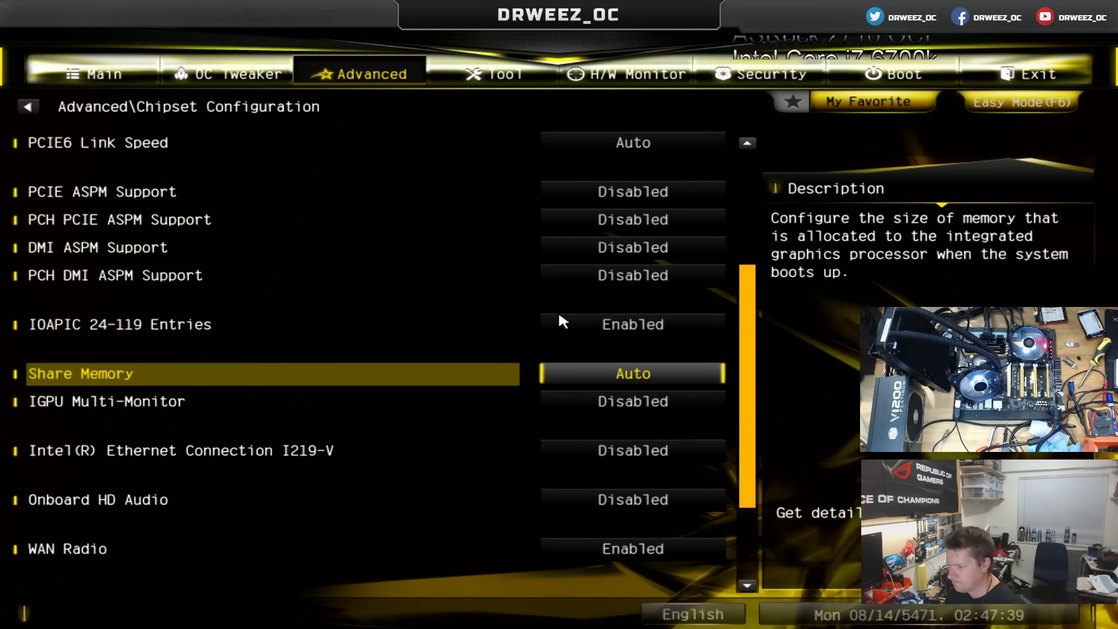
{"action": "key", "text": "Down"}
{"action": "key", "text": "Down"}
{"action": "key", "text": "Down"}
{"action": "key", "text": "Down"}
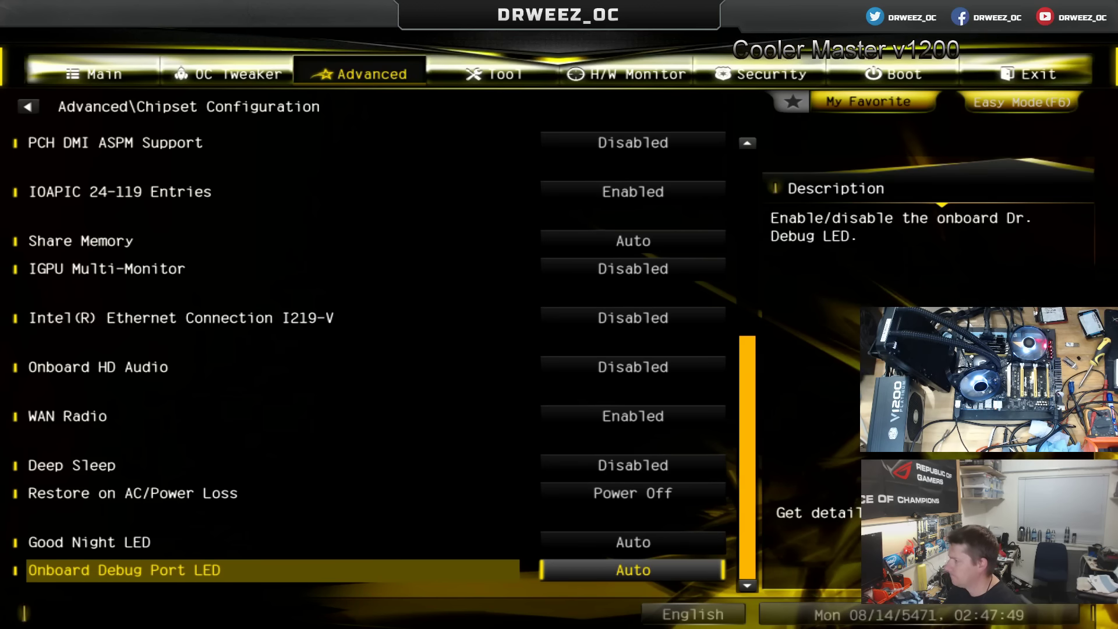
- Look over the Tool section's utilities from System Browser down to Instant Flash
{"action": "key", "text": "Right"}
{"action": "key", "text": "Down"}
{"action": "key", "text": "Down"}
{"action": "key", "text": "Down"}
{"action": "key", "text": "Down"}
{"action": "key", "text": "Down"}
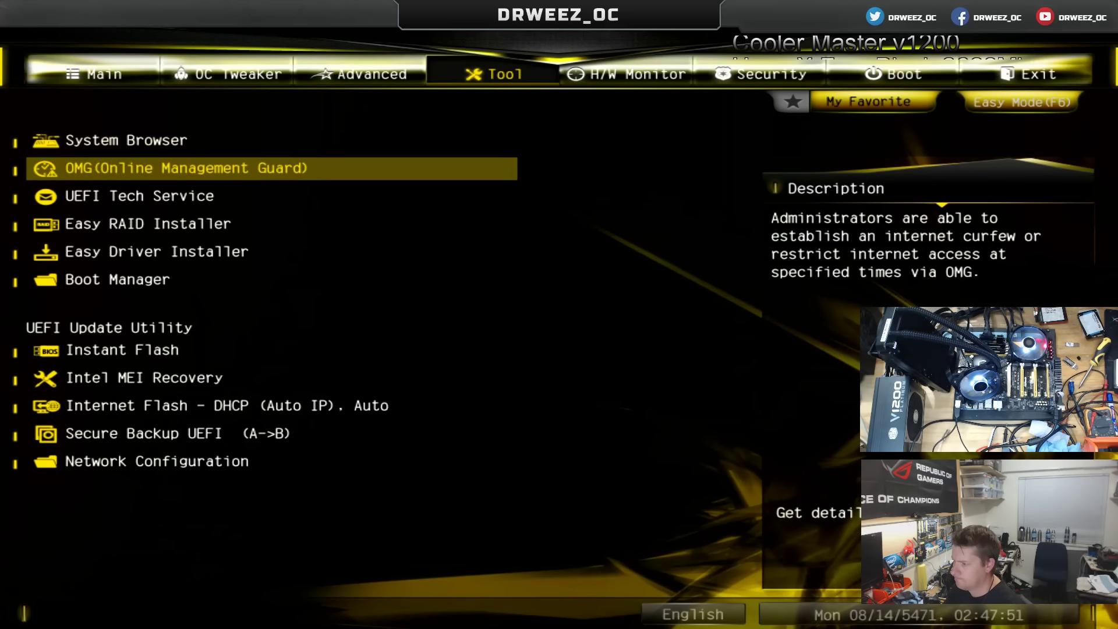
{"action": "key", "text": "Down"}
{"action": "key", "text": "Down"}
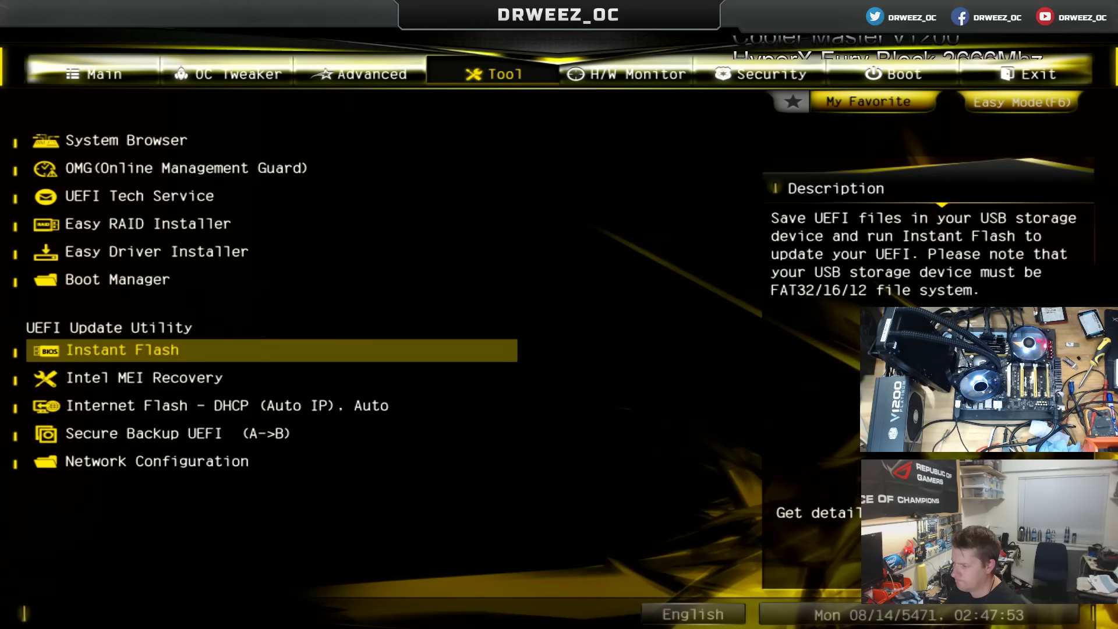
- Open CPU Configuration in OC Tweaker and examine its options from CPU Ratio down to Stable Delay
{"action": "key", "text": "Left"}
{"action": "key", "text": "Left"}
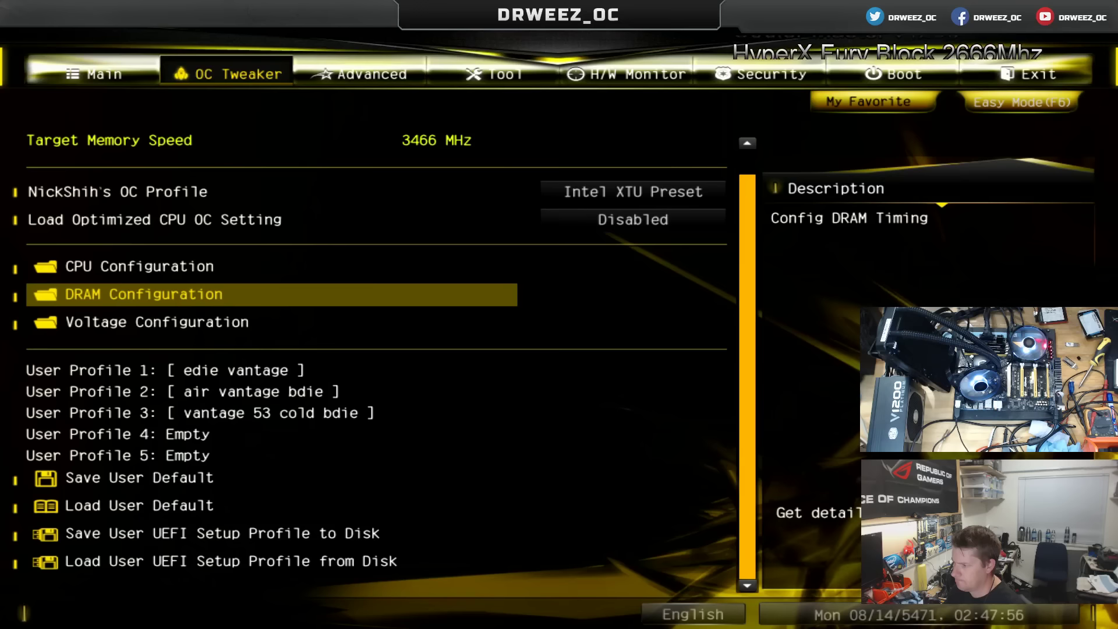
{"action": "key", "text": "Up"}
{"action": "key", "text": "Return"}
{"action": "key", "text": "Down"}
{"action": "key", "text": "Down"}
{"action": "key", "text": "Down"}
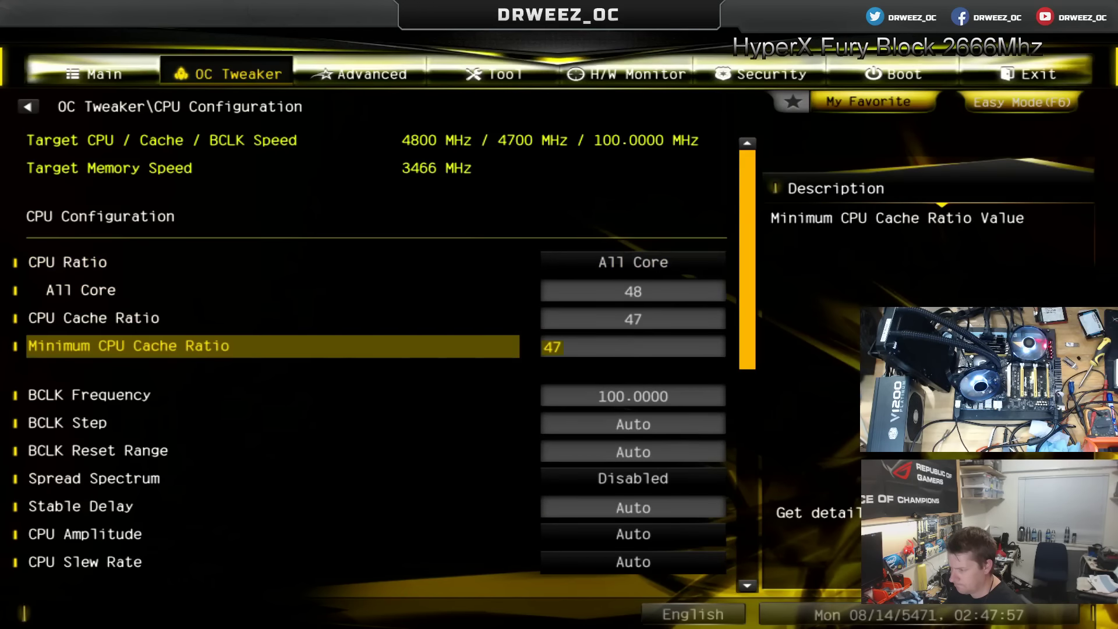
{"action": "key", "text": "Down"}
{"action": "key", "text": "Down"}
{"action": "key", "text": "Down"}
{"action": "key", "text": "Down"}
{"action": "key", "text": "Down"}
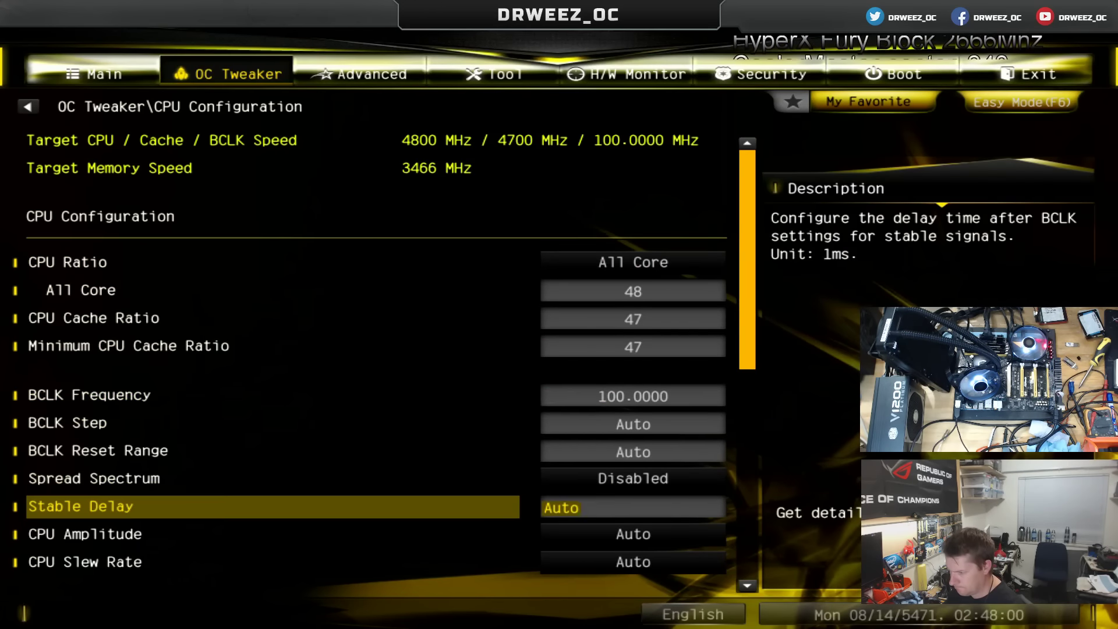
- Continue examining the CPU options from Spread Spectrum through CPU Amplitude down to FCLK Frequency
{"action": "key", "text": "Up"}
{"action": "key", "text": "Down"}
{"action": "key", "text": "Down"}
{"action": "key", "text": "Down"}
{"action": "key", "text": "Down"}
{"action": "key", "text": "Down"}
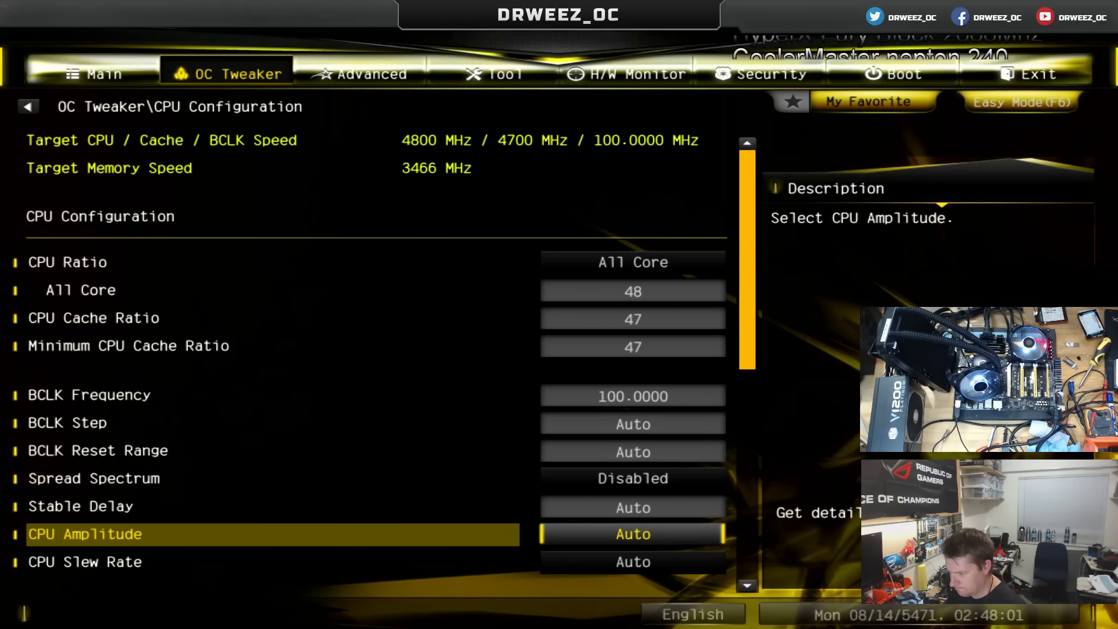
{"action": "key", "text": "Down"}
{"action": "key", "text": "Down"}
{"action": "key", "text": "Down"}
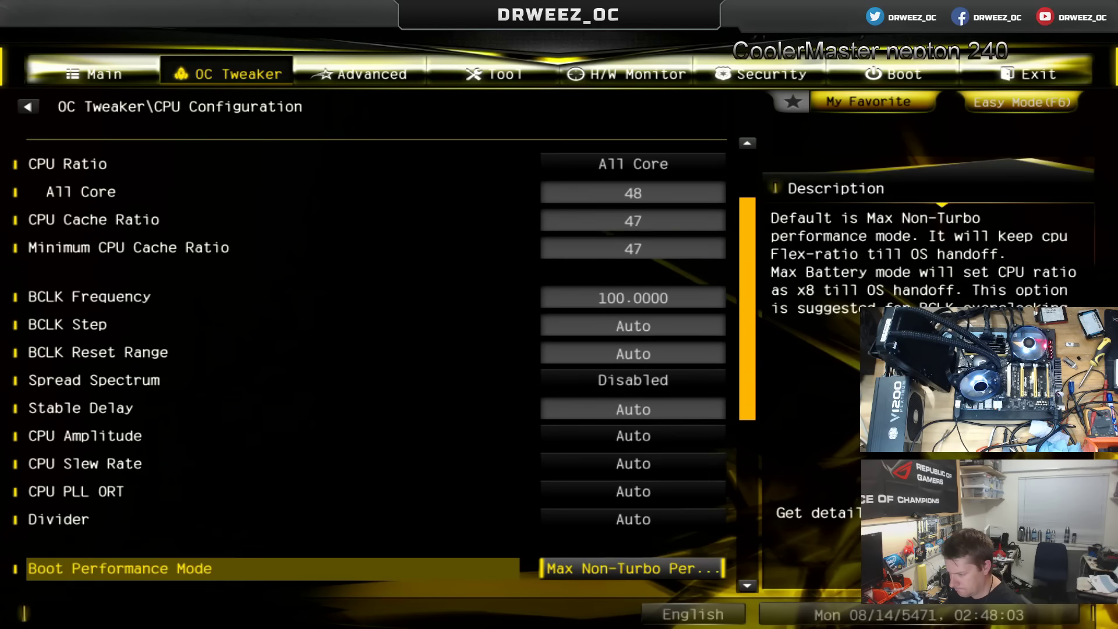
- Set Reliability Stress Restrictor to Enabled in the OC Tweaker CPU Configuration
{"action": "key", "text": "Up"}
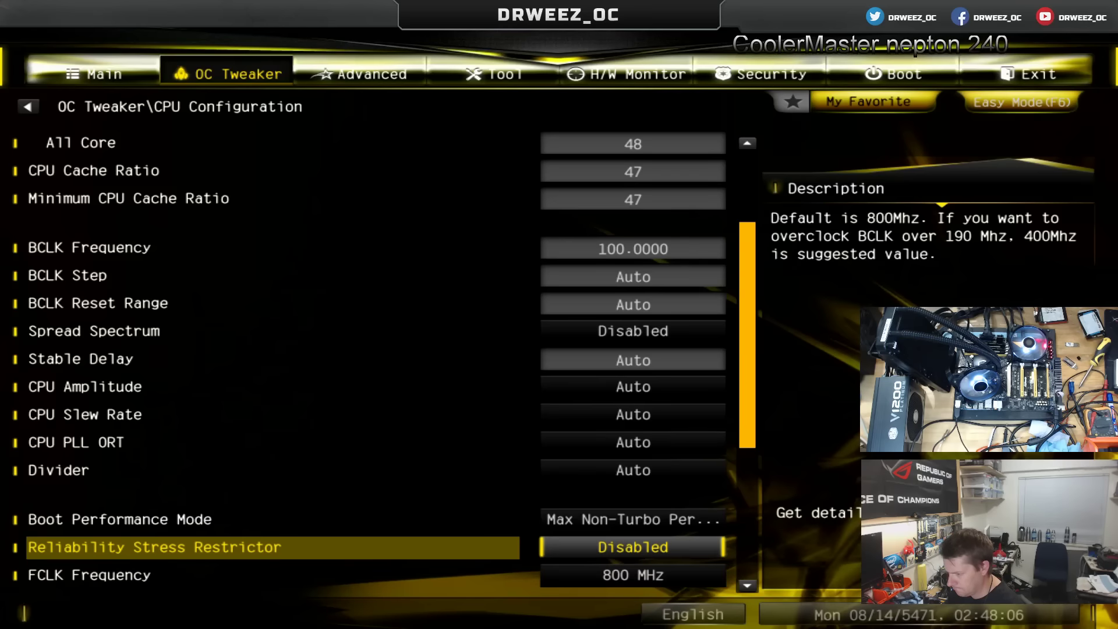
{"action": "key", "text": "Return"}
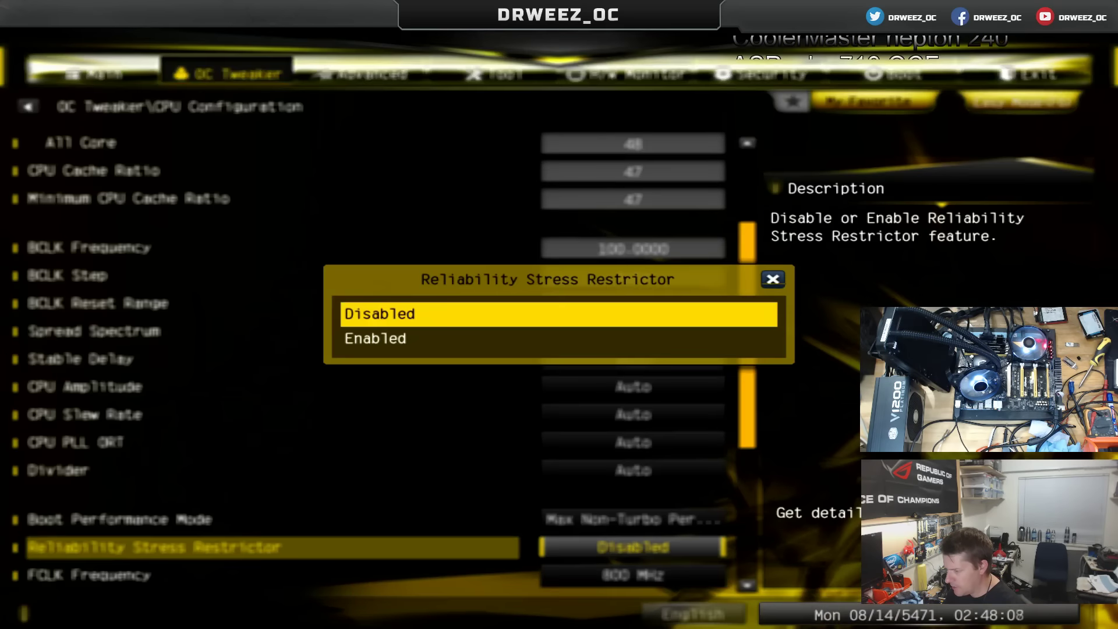
{"action": "key", "text": "Down"}
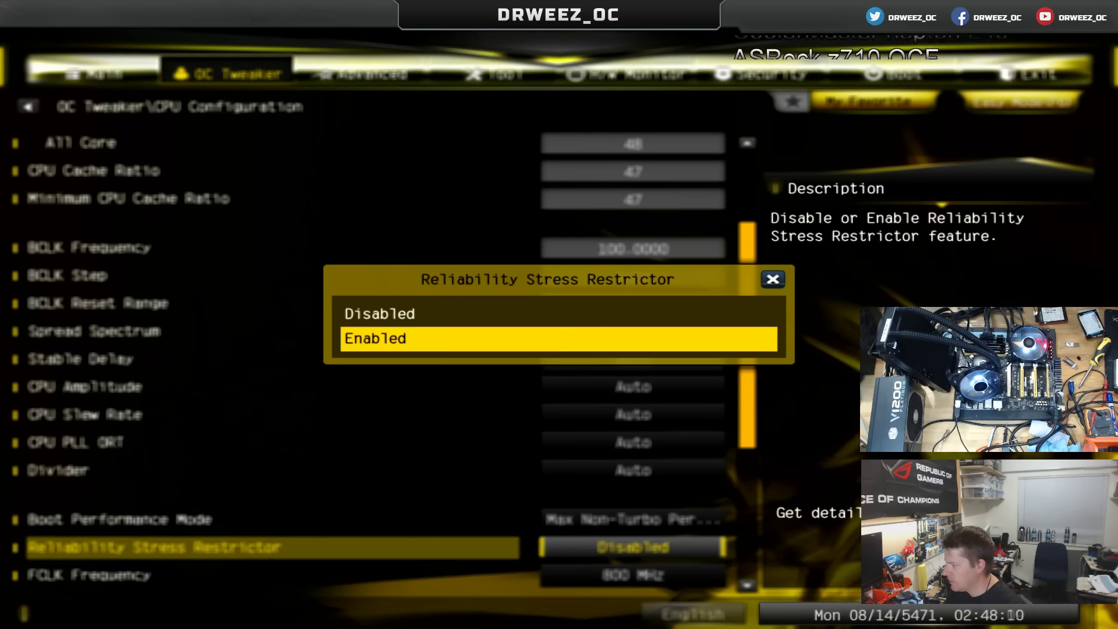
{"action": "key", "text": "Return"}
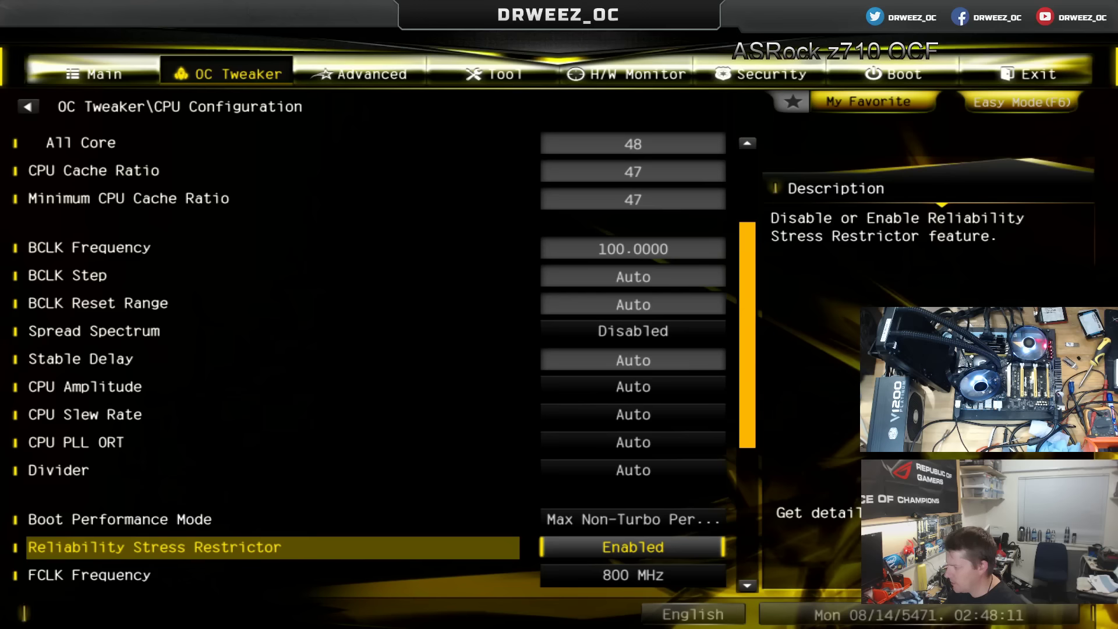
- Review the remaining CPU options from FCLK Frequency down to CPU Core Current Limit
{"action": "key", "text": "Down"}
{"action": "key", "text": "Down"}
{"action": "key", "text": "Down"}
{"action": "key", "text": "Down"}
{"action": "key", "text": "Down"}
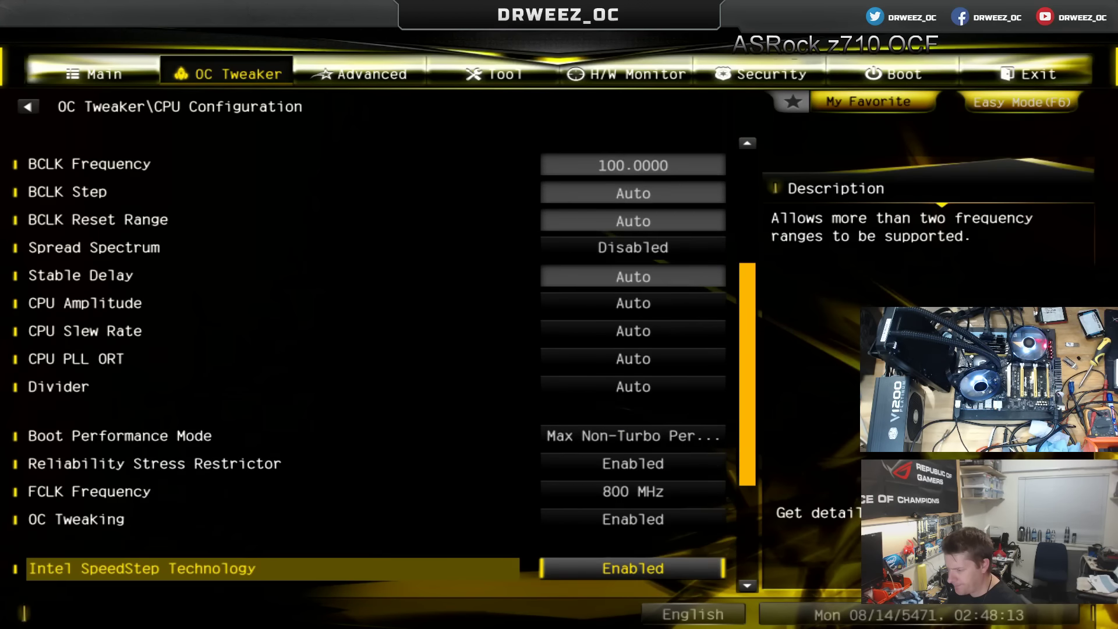
{"action": "key", "text": "Up"}
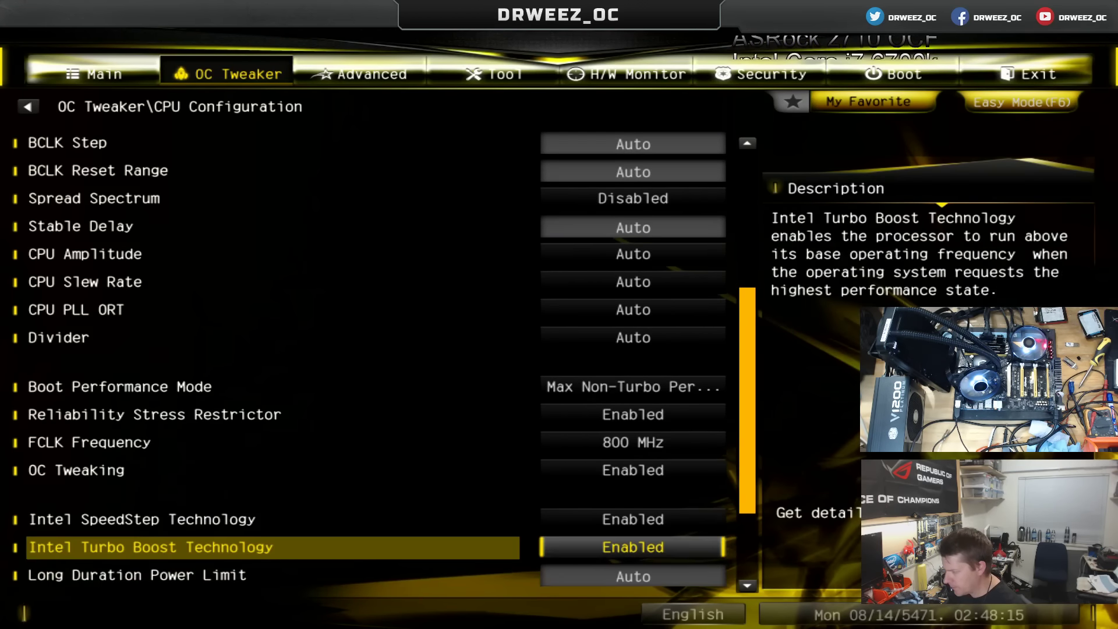
{"action": "key", "text": "Down"}
{"action": "key", "text": "Down"}
{"action": "key", "text": "Down"}
{"action": "key", "text": "Down"}
{"action": "key", "text": "Down"}
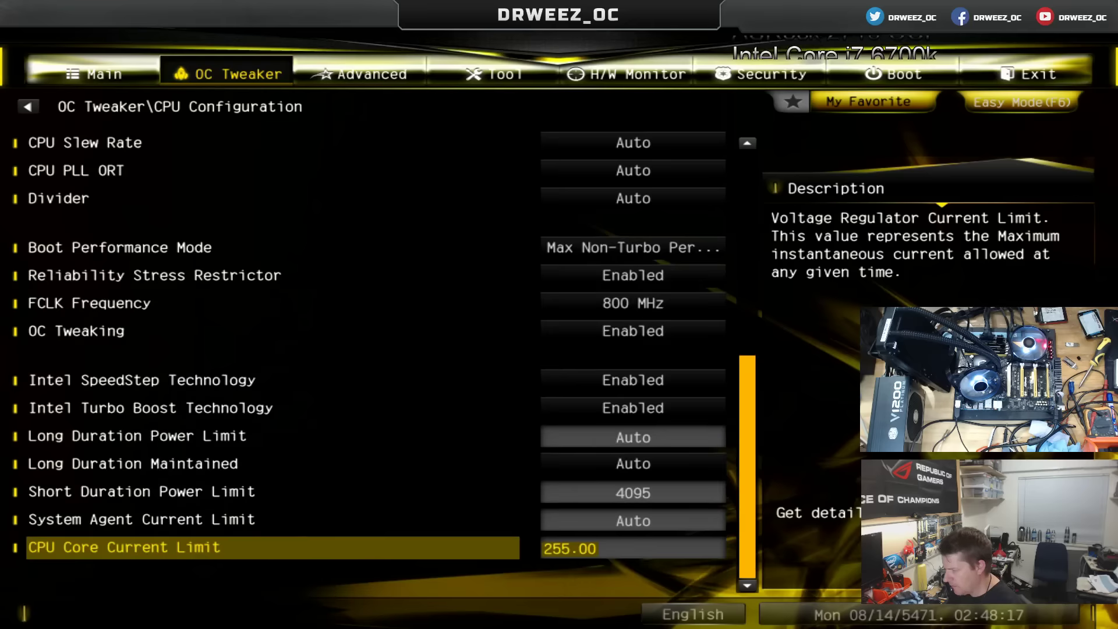
- Recheck the CPU Configuration options from CPU Core Current Limit back up to CPU Slew Rate
{"action": "key", "text": "Up"}
{"action": "key", "text": "Up"}
{"action": "key", "text": "Up"}
{"action": "key", "text": "Up"}
{"action": "key", "text": "Down"}
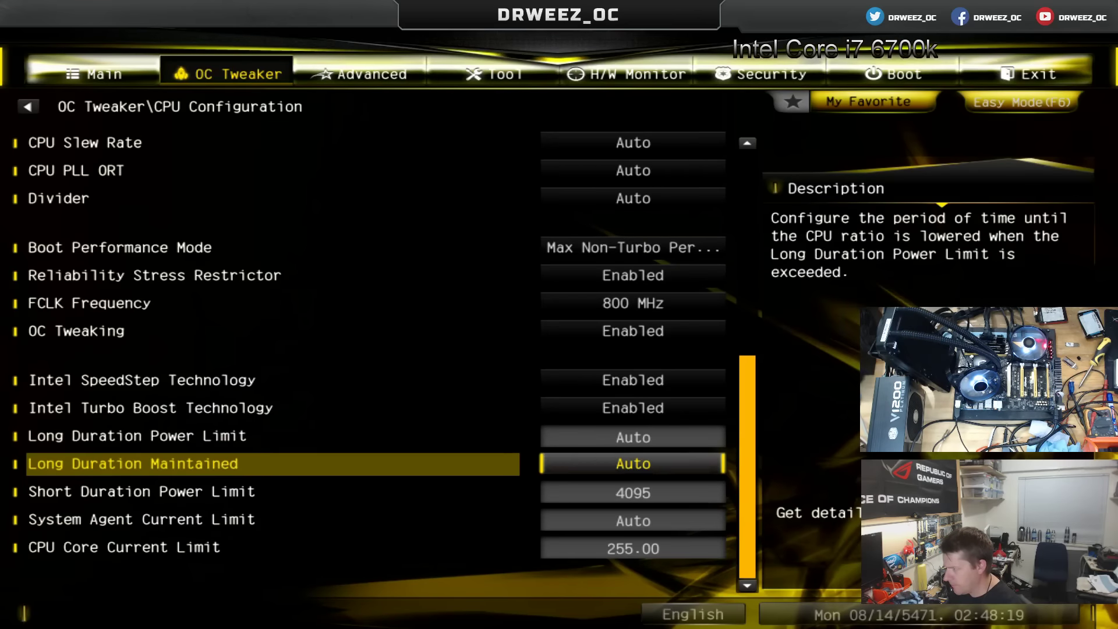
{"action": "key", "text": "Up"}
{"action": "key", "text": "Up"}
{"action": "key", "text": "Up"}
{"action": "key", "text": "Up"}
{"action": "key", "text": "Up"}
{"action": "key", "text": "Up"}
{"action": "key", "text": "Up"}
{"action": "key", "text": "Up"}
{"action": "key", "text": "Up"}
{"action": "key", "text": "Up"}
{"action": "key", "text": "Up"}
{"action": "key", "text": "Up"}
{"action": "key", "text": "Up"}
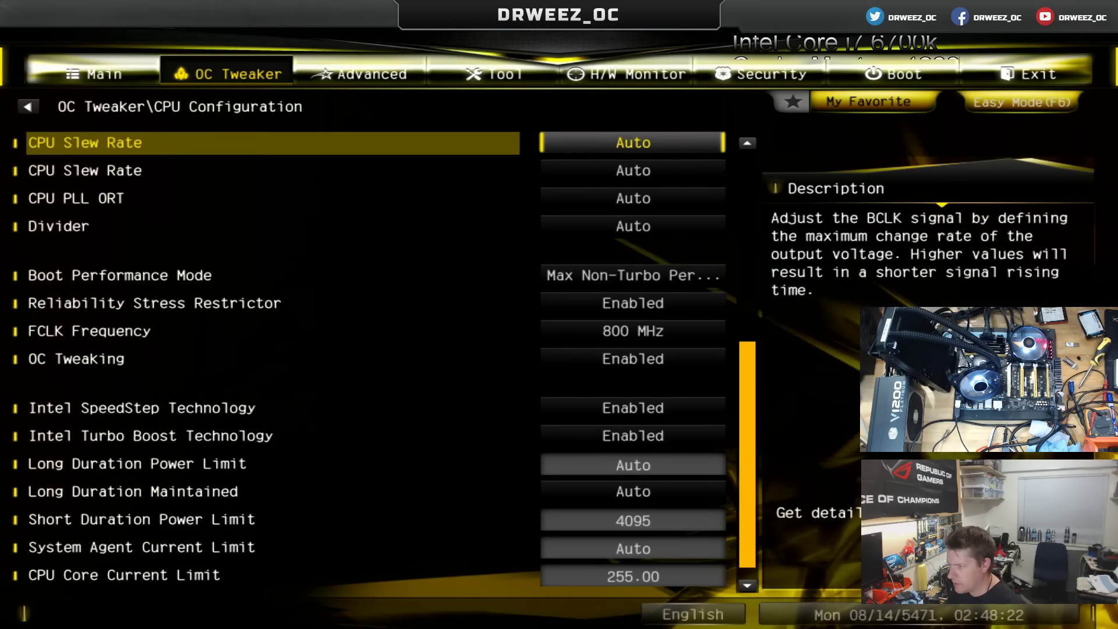
- Save the UEFI changes and exit setup to restart into Windows
{"action": "key", "text": "Up"}
{"action": "key", "text": "Up"}
{"action": "key", "text": "Up"}
{"action": "key", "text": "F10"}
{"action": "key", "text": "Return"}
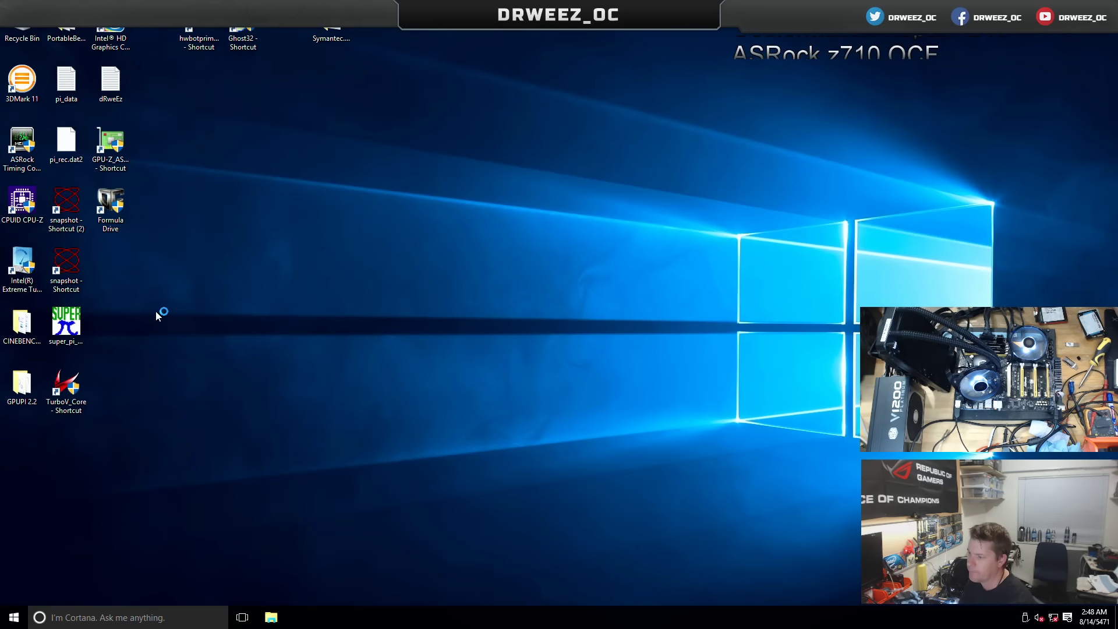
{"action": "left_click", "coordinate": [14, 617]}
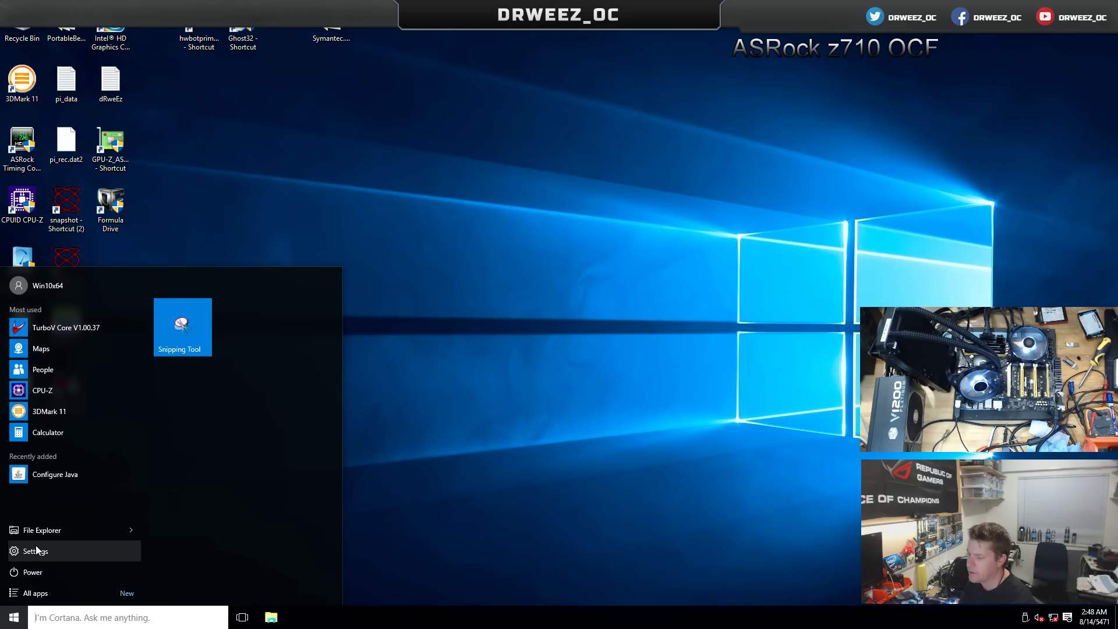
{"action": "left_click", "coordinate": [36, 550]}
{"action": "key", "text": "super"}
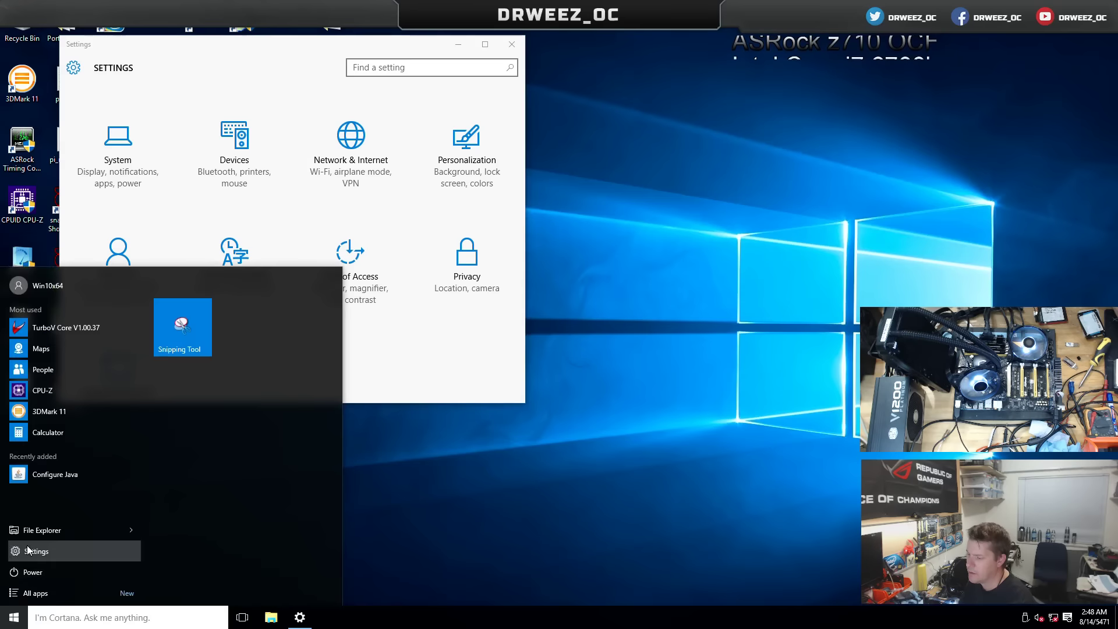
{"action": "key", "text": "super"}
{"action": "key", "text": "super"}
- Open the Control Panel through File Explorer, show its items as large icons and close the Settings window
{"action": "left_click", "coordinate": [55, 529]}
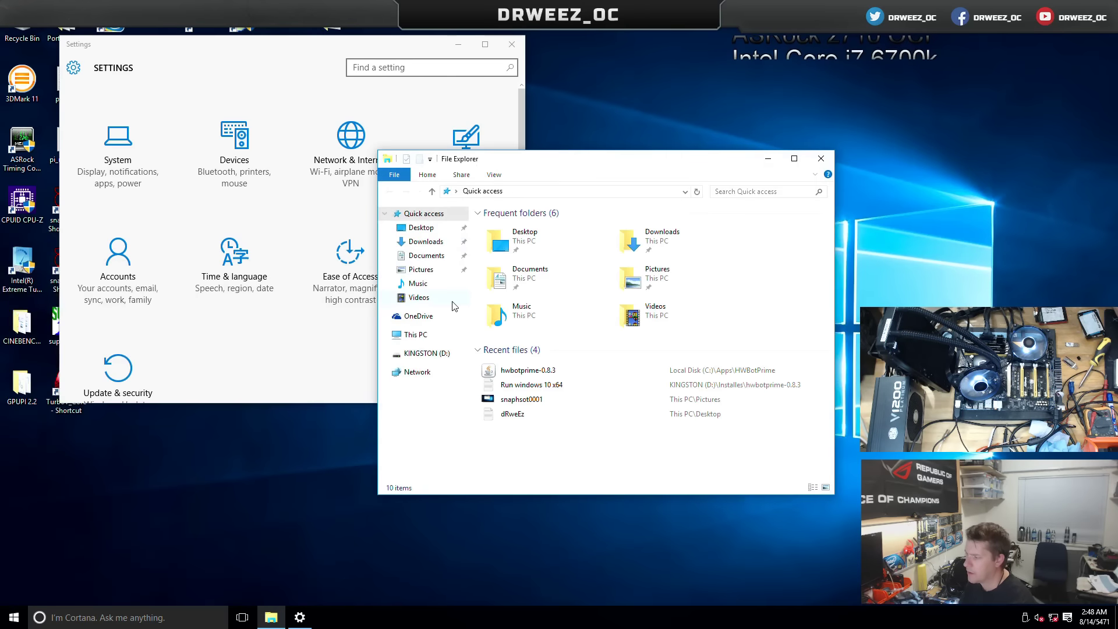
{"action": "left_click", "coordinate": [457, 190]}
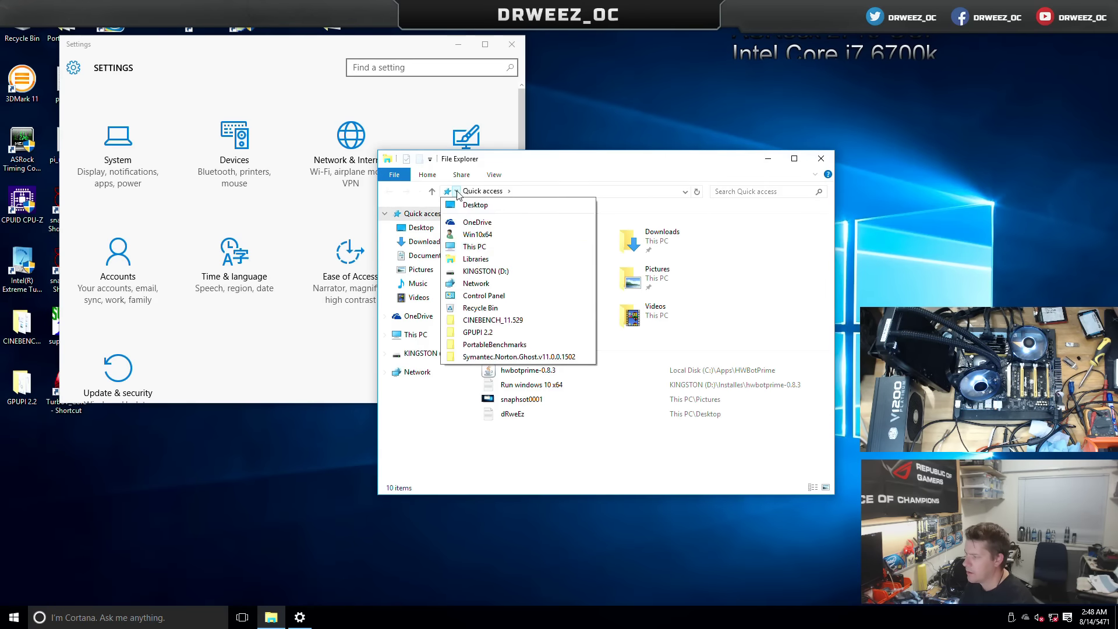
{"action": "left_click", "coordinate": [483, 296]}
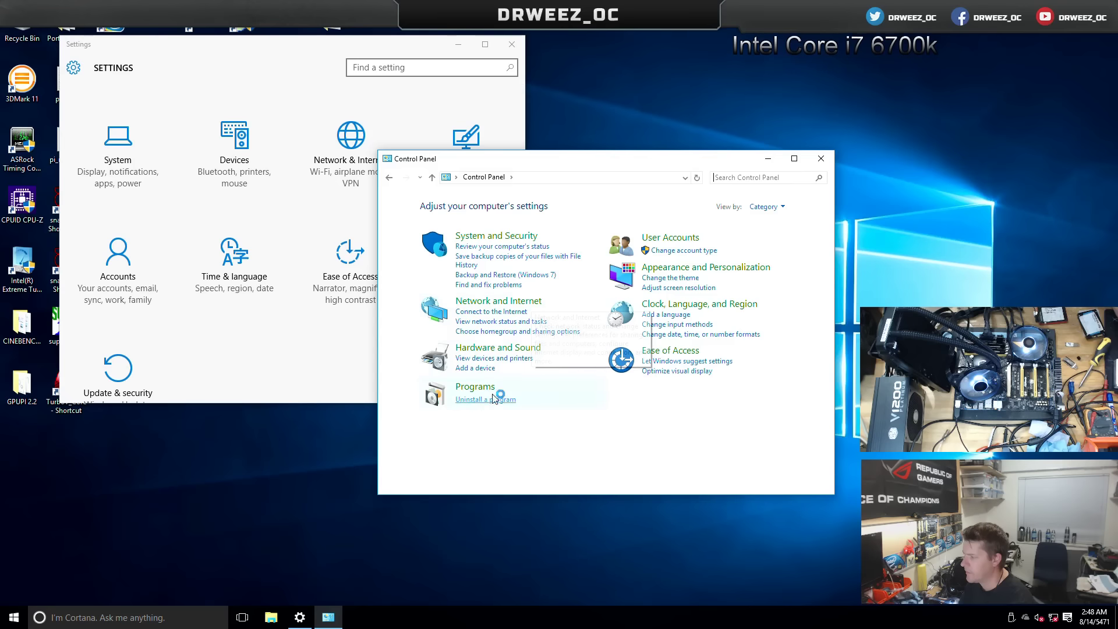
{"action": "left_click", "coordinate": [765, 207]}
{"action": "left_click", "coordinate": [777, 238]}
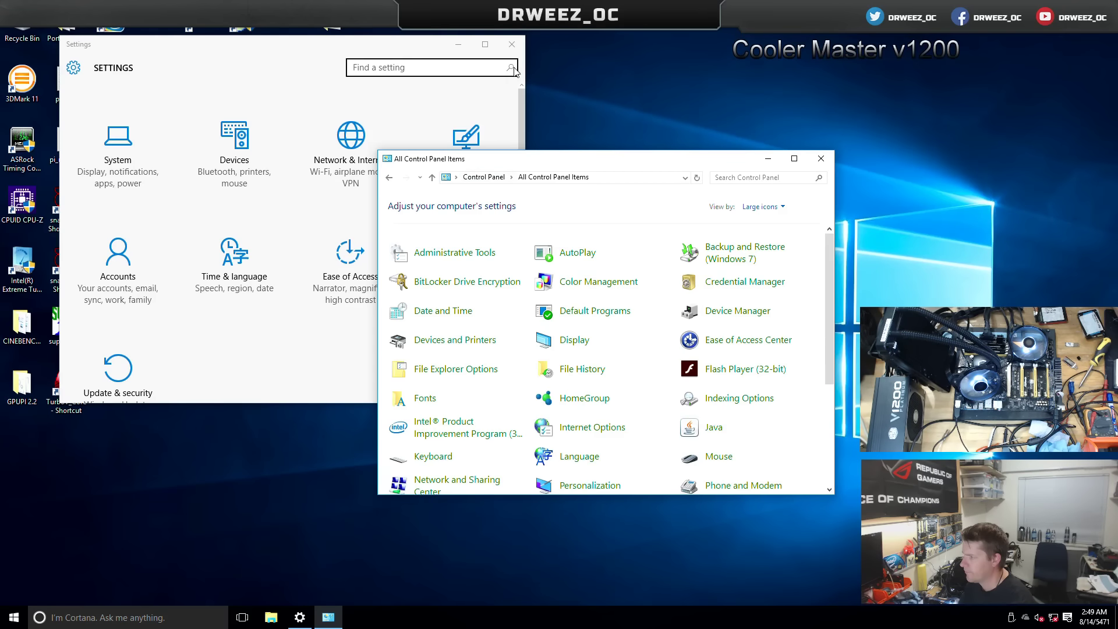
{"action": "left_click", "coordinate": [513, 47]}
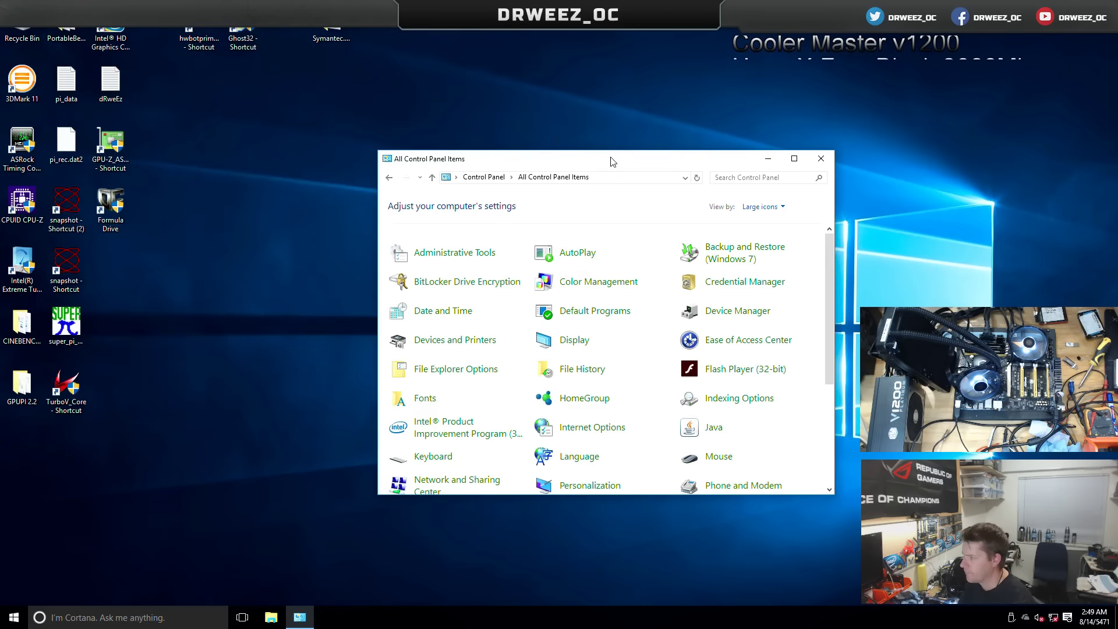
- Look through the full list of Control Panel items and close the window
{"action": "left_click_drag", "start_coordinate": [612, 163], "coordinate": [780, 226]}
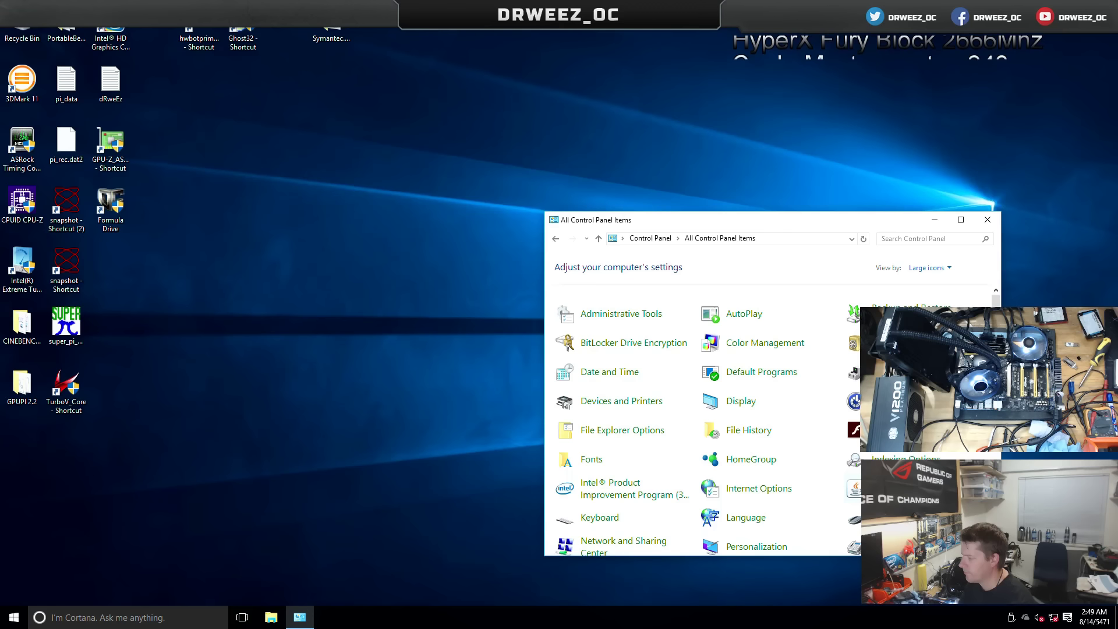
{"action": "scroll", "coordinate": [698, 419], "scroll_direction": "down", "scroll_amount": 3}
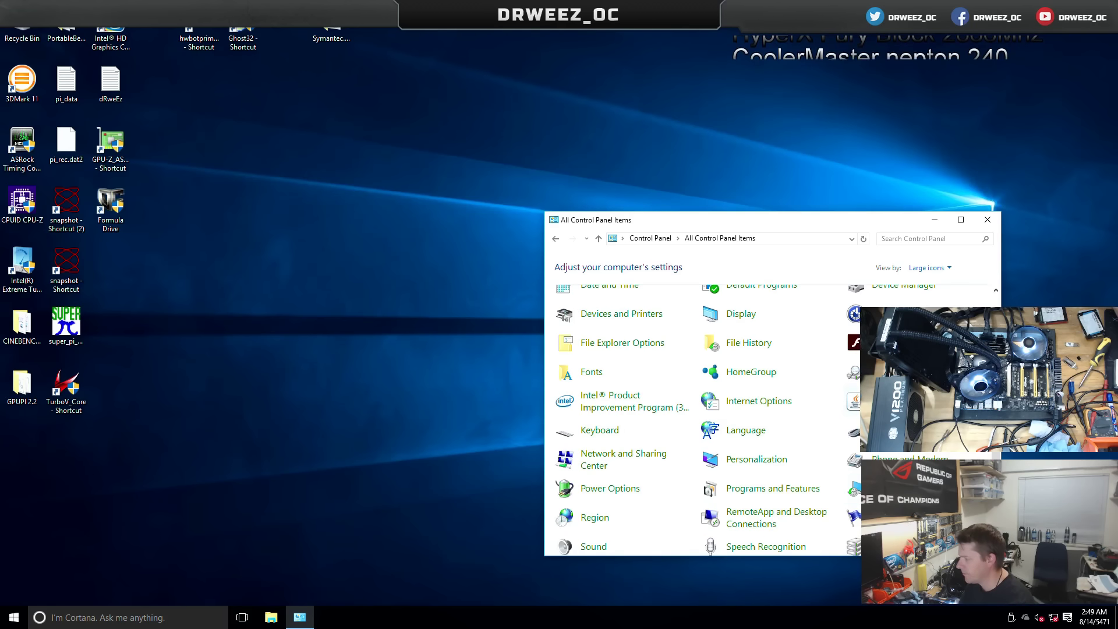
{"action": "scroll", "coordinate": [699, 419], "scroll_direction": "down", "scroll_amount": 3}
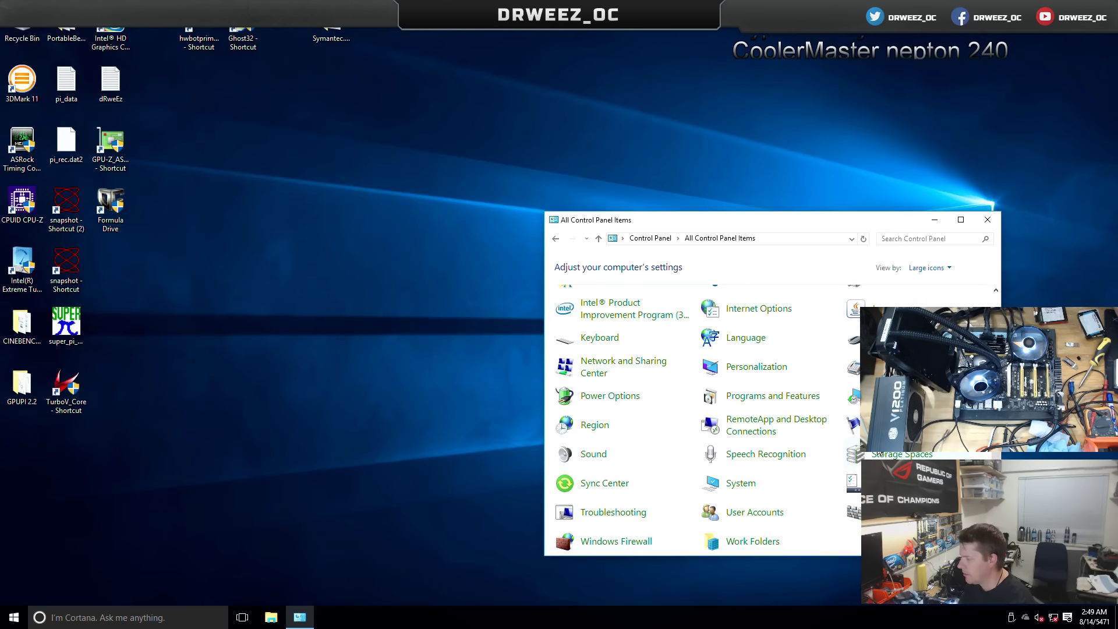
{"action": "scroll", "coordinate": [698, 419], "scroll_direction": "up", "scroll_amount": 3}
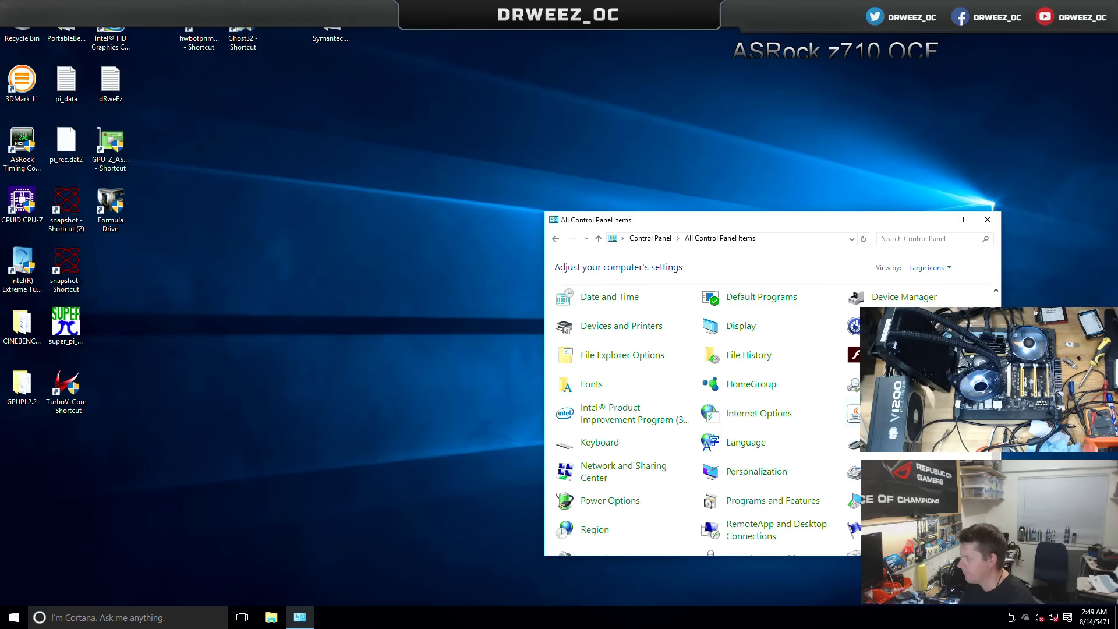
{"action": "scroll", "coordinate": [699, 419], "scroll_direction": "down", "scroll_amount": 3}
{"action": "scroll", "coordinate": [760, 469], "scroll_direction": "up", "scroll_amount": 5}
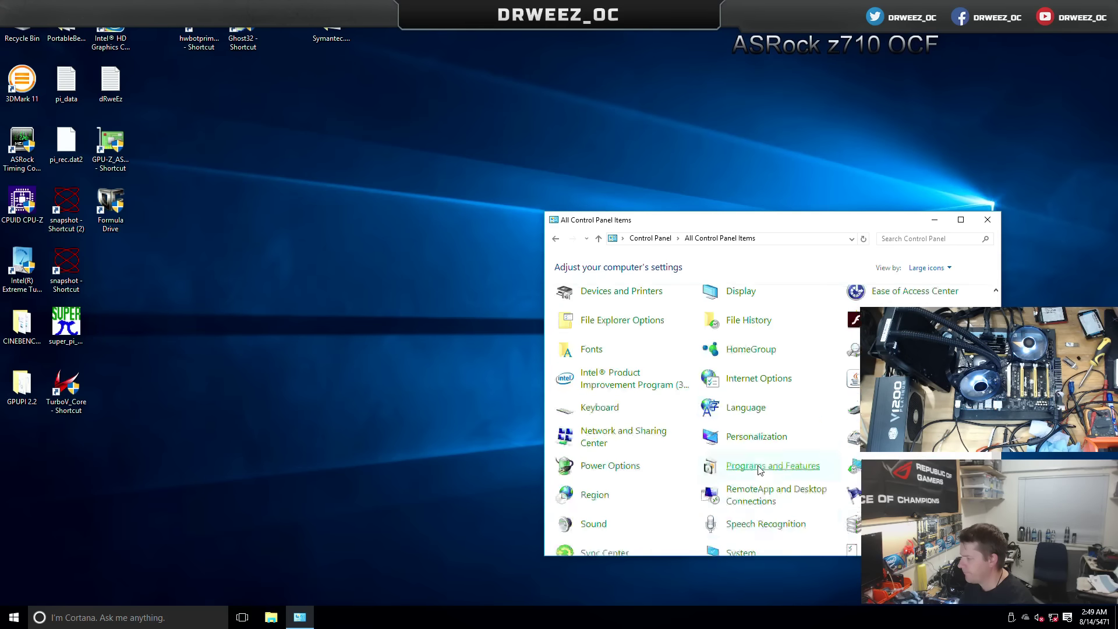
{"action": "left_click", "coordinate": [987, 220]}
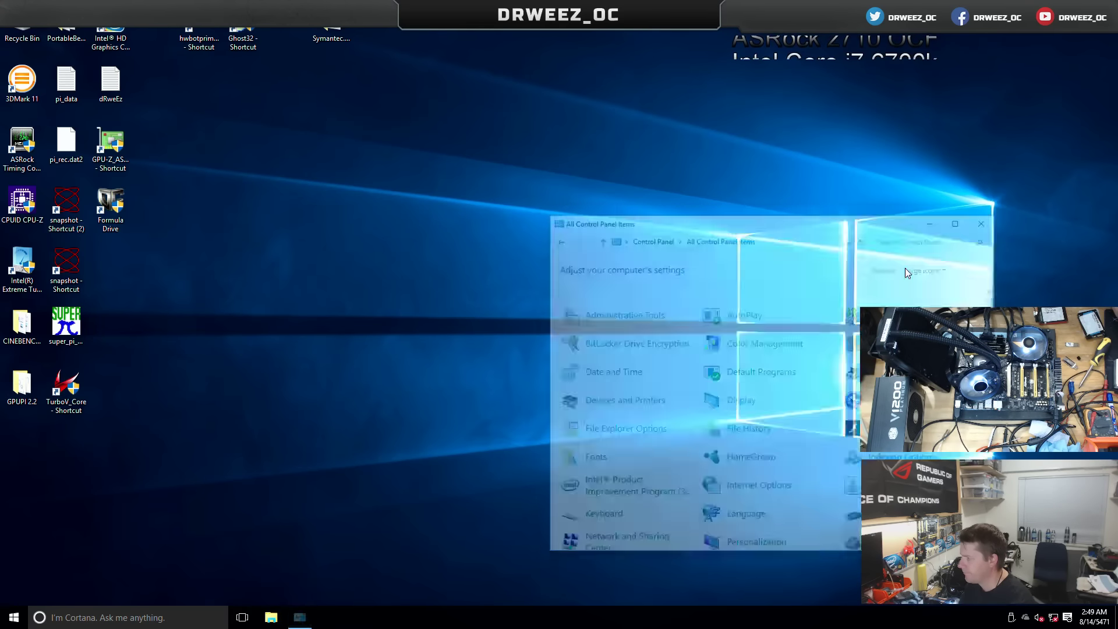
- Install Java using the first installer in the Installes\Java folder on the KINGSTON (D:) drive
{"action": "left_click", "coordinate": [272, 619]}
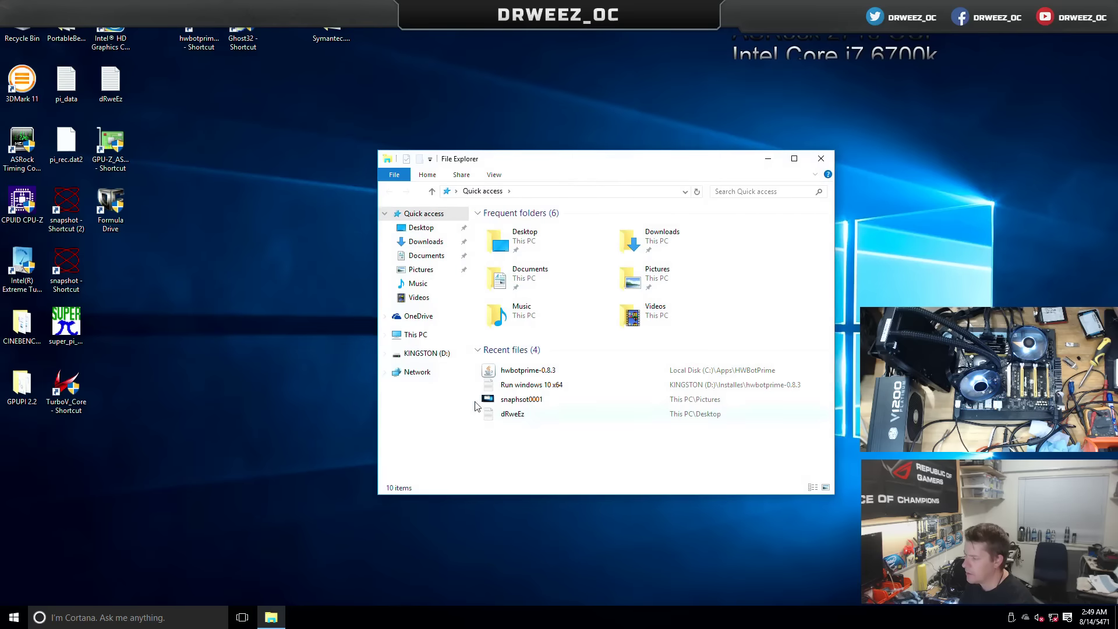
{"action": "left_click", "coordinate": [422, 354]}
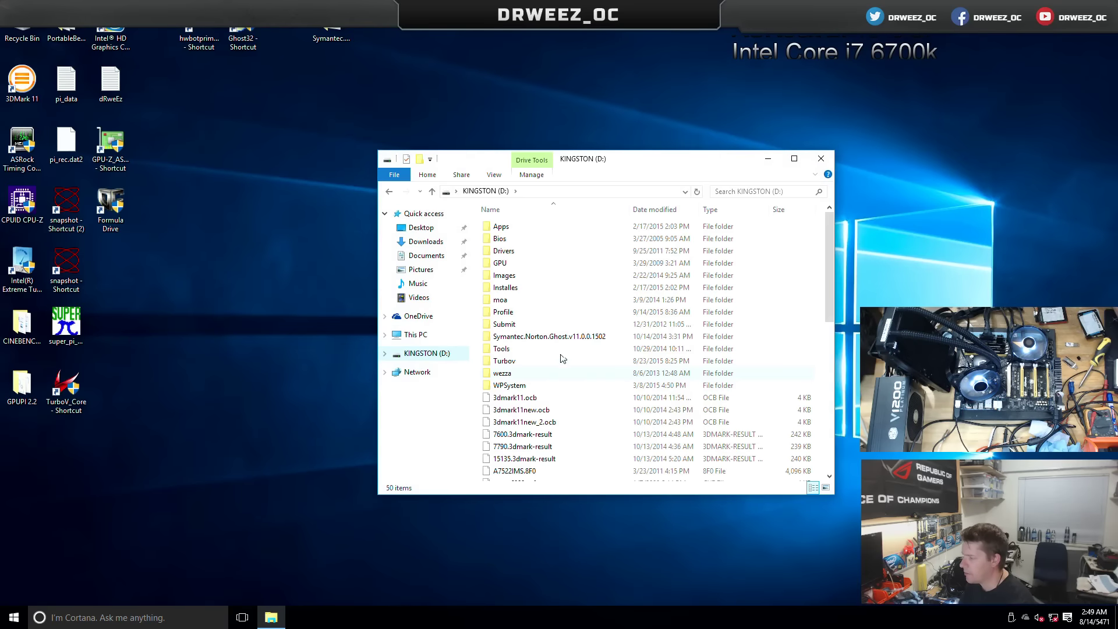
{"action": "double_click", "coordinate": [505, 287]}
{"action": "scroll", "coordinate": [513, 451], "scroll_direction": "down", "scroll_amount": 1}
{"action": "double_click", "coordinate": [510, 429]}
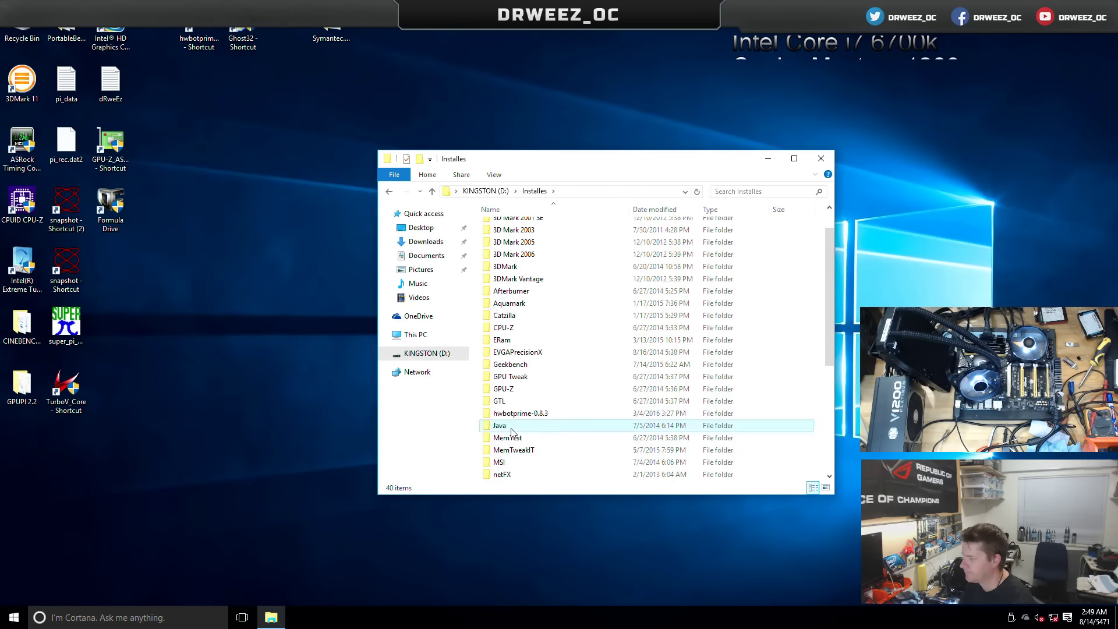
{"action": "double_click", "coordinate": [524, 228]}
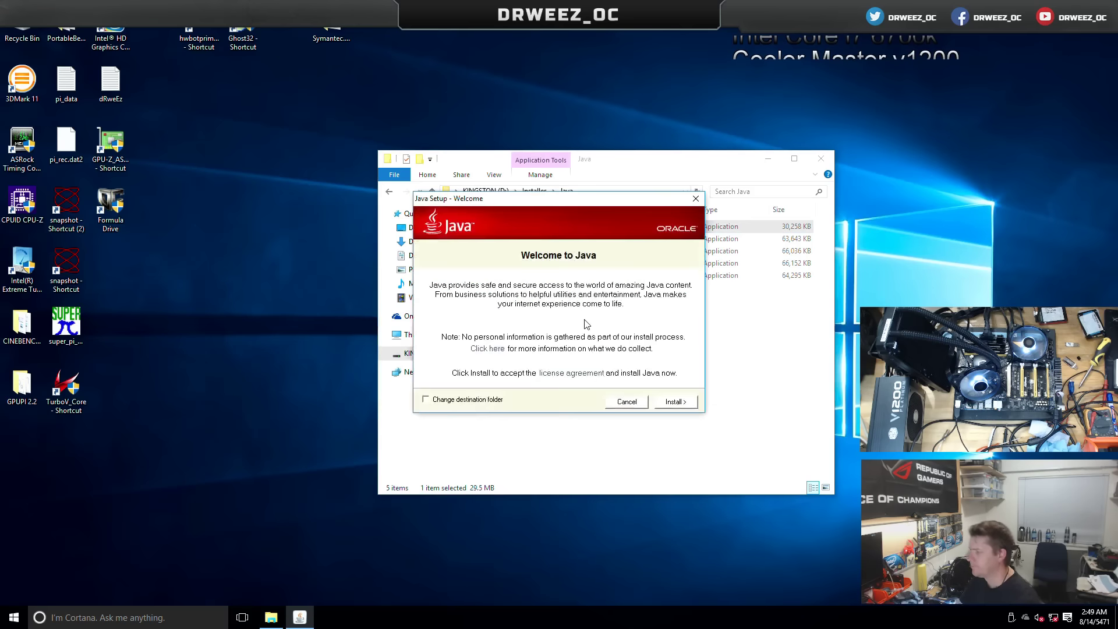
{"action": "left_click", "coordinate": [673, 403]}
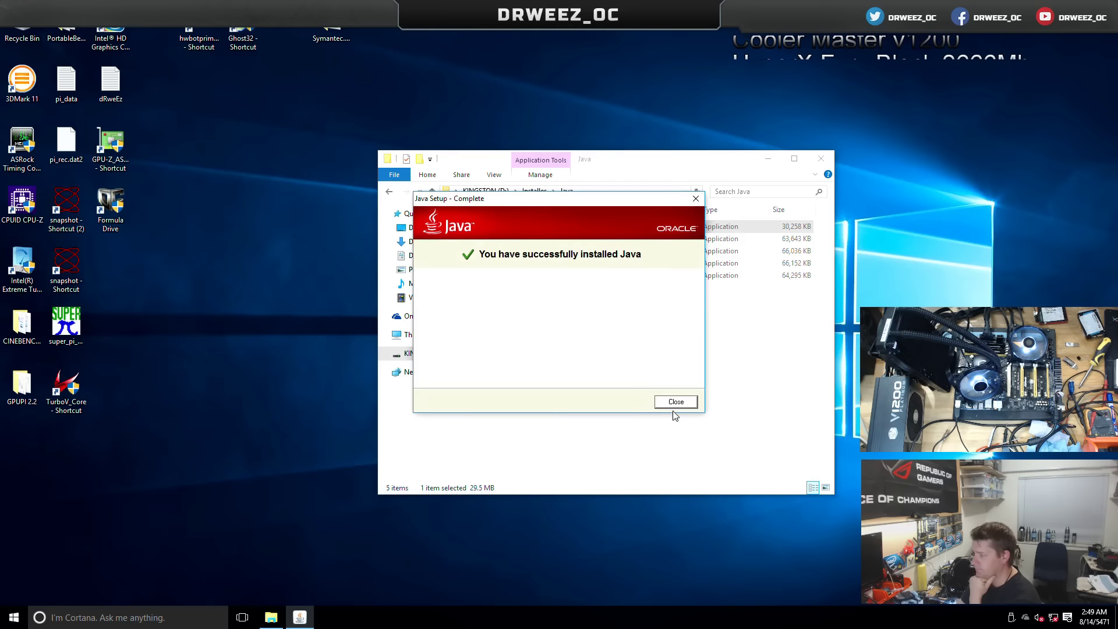
{"action": "left_click", "coordinate": [674, 409]}
- Return File Explorer to Quick access, and test-launch HWBOT Prime 0.8.3 from its desktop shortcut before closing it
{"action": "left_click", "coordinate": [388, 192]}
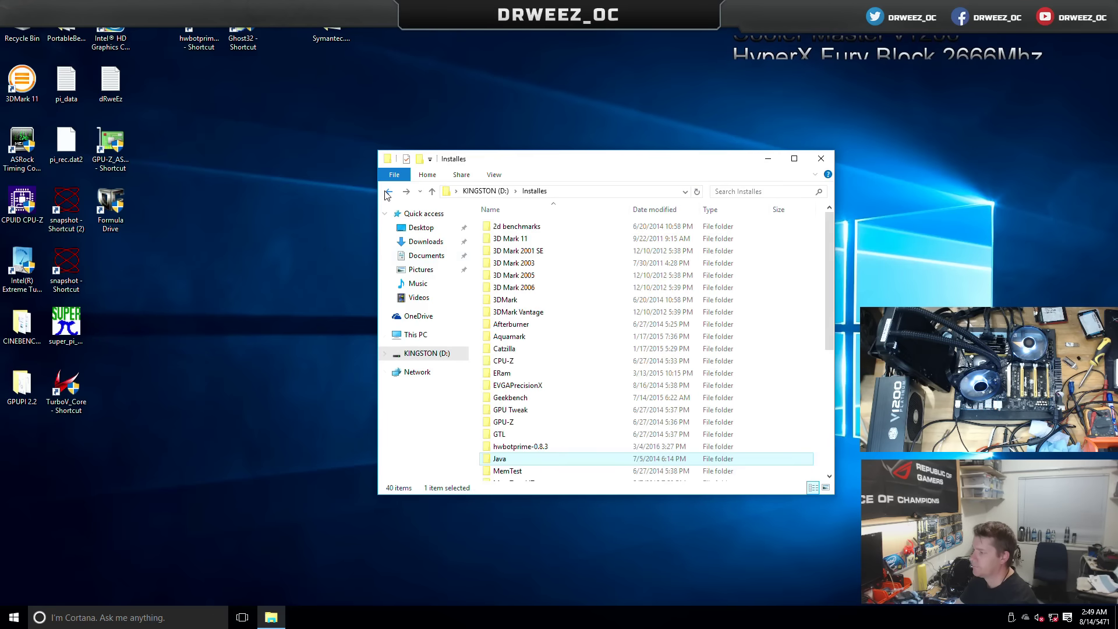
{"action": "left_click", "coordinate": [388, 192]}
{"action": "left_click", "coordinate": [388, 192]}
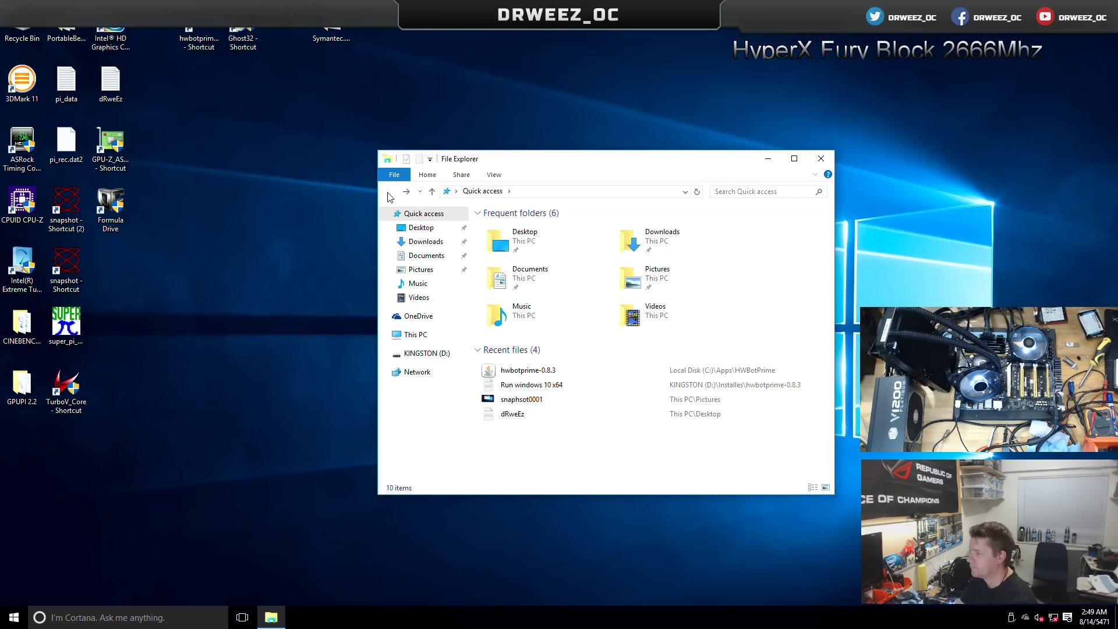
{"action": "double_click", "coordinate": [198, 40]}
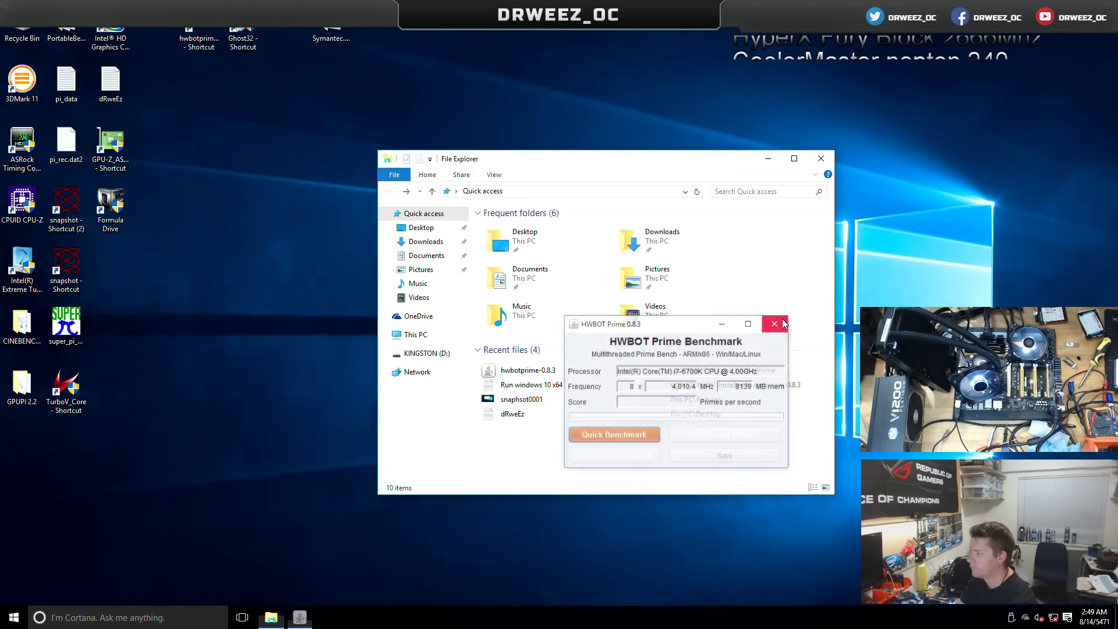
{"action": "left_click", "coordinate": [774, 323]}
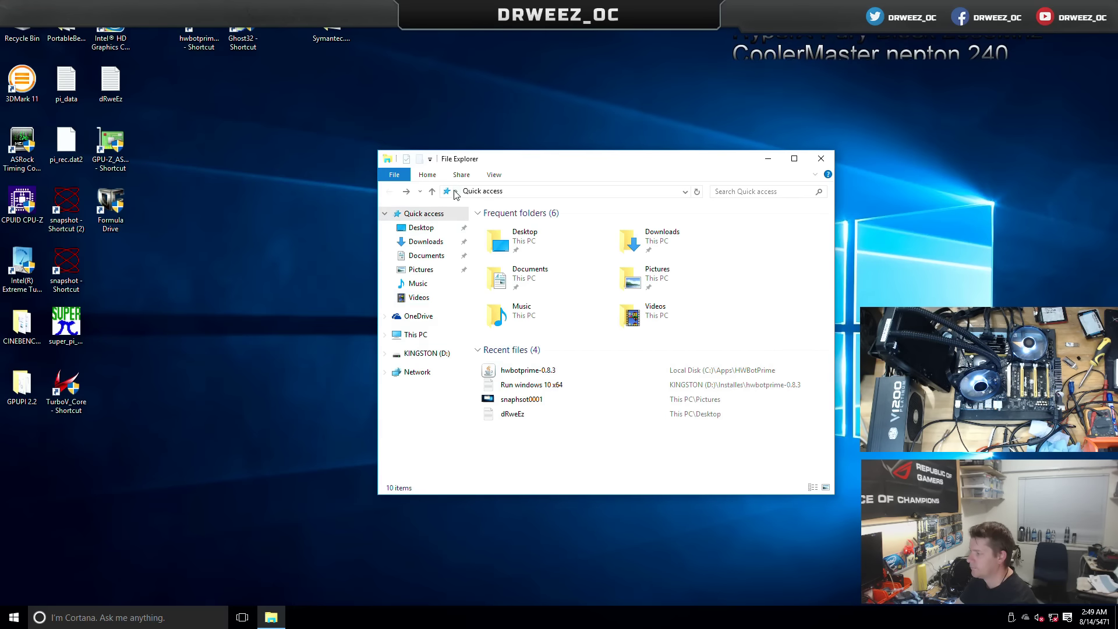
- Reopen the Control Panel with large icons, search its items again and close it
{"action": "left_click", "coordinate": [456, 194]}
{"action": "left_click", "coordinate": [481, 294]}
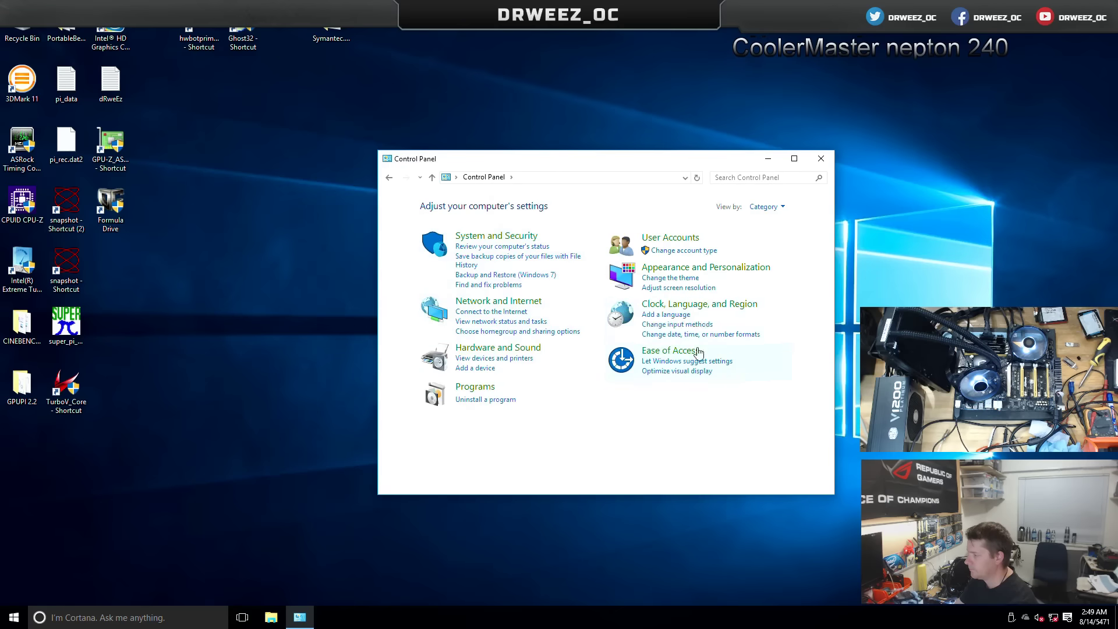
{"action": "left_click", "coordinate": [762, 208]}
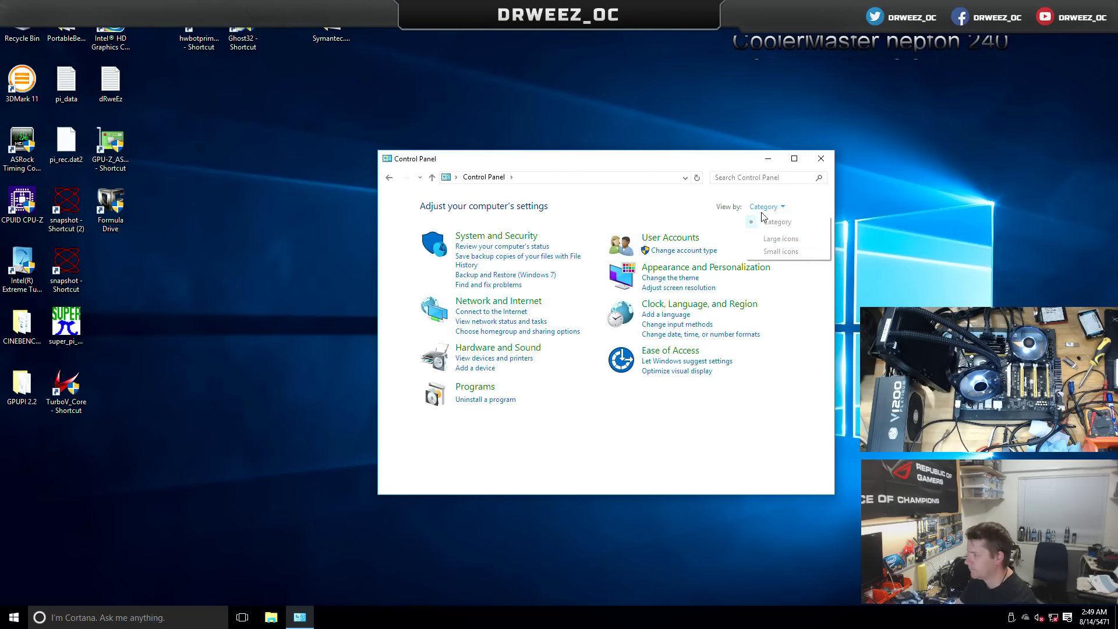
{"action": "left_click", "coordinate": [780, 238]}
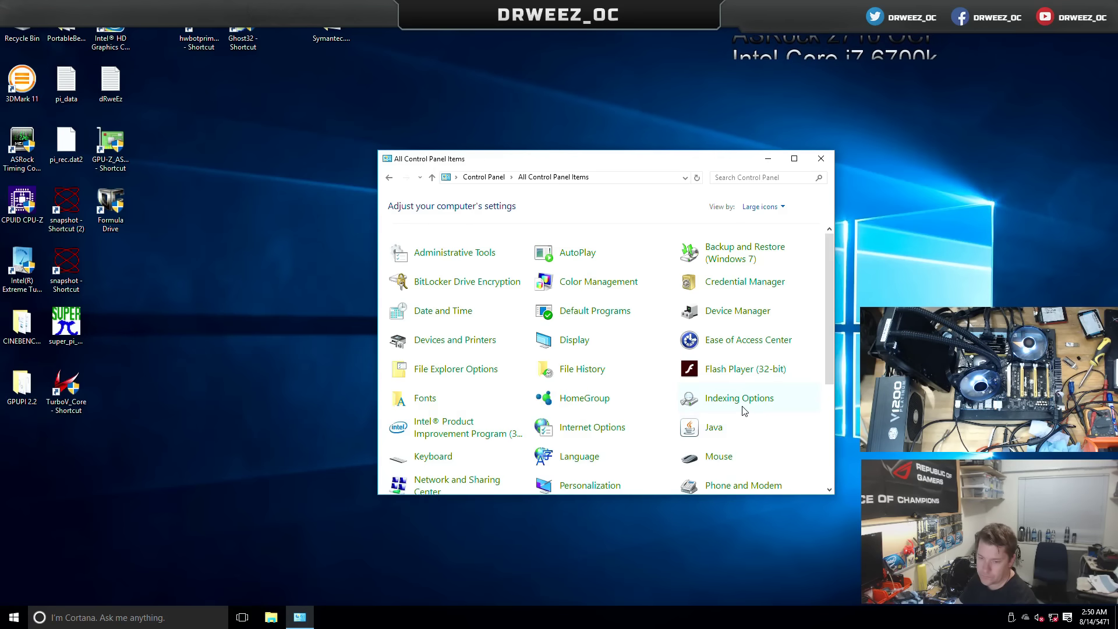
{"action": "scroll", "coordinate": [743, 410], "scroll_direction": "down", "scroll_amount": 1}
{"action": "scroll", "coordinate": [739, 414], "scroll_direction": "down", "scroll_amount": 5}
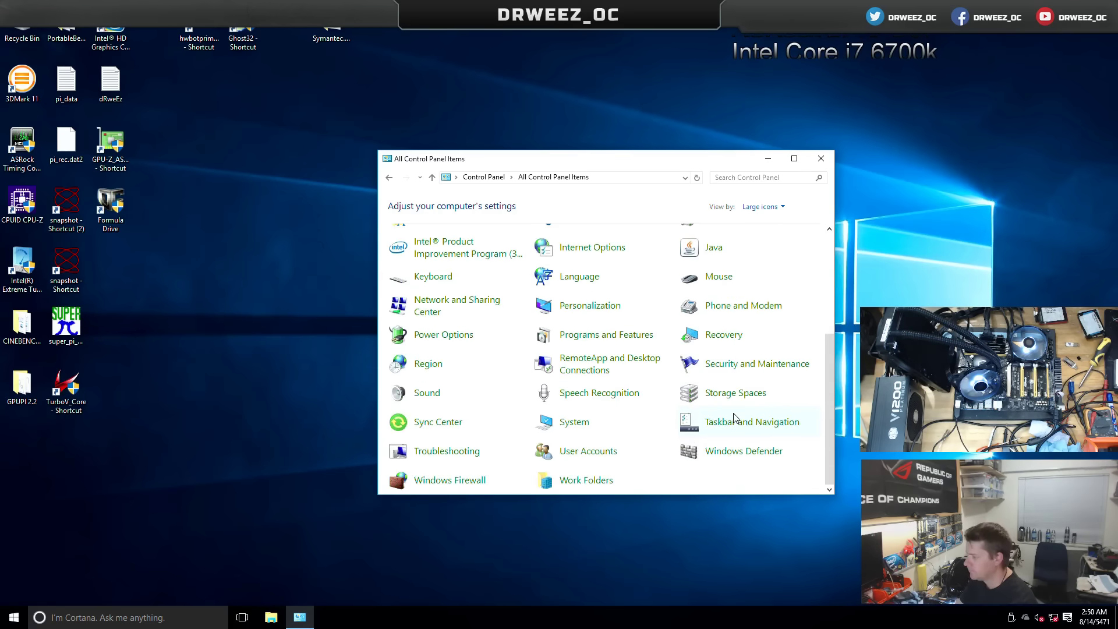
{"action": "scroll", "coordinate": [730, 422], "scroll_direction": "up", "scroll_amount": 3}
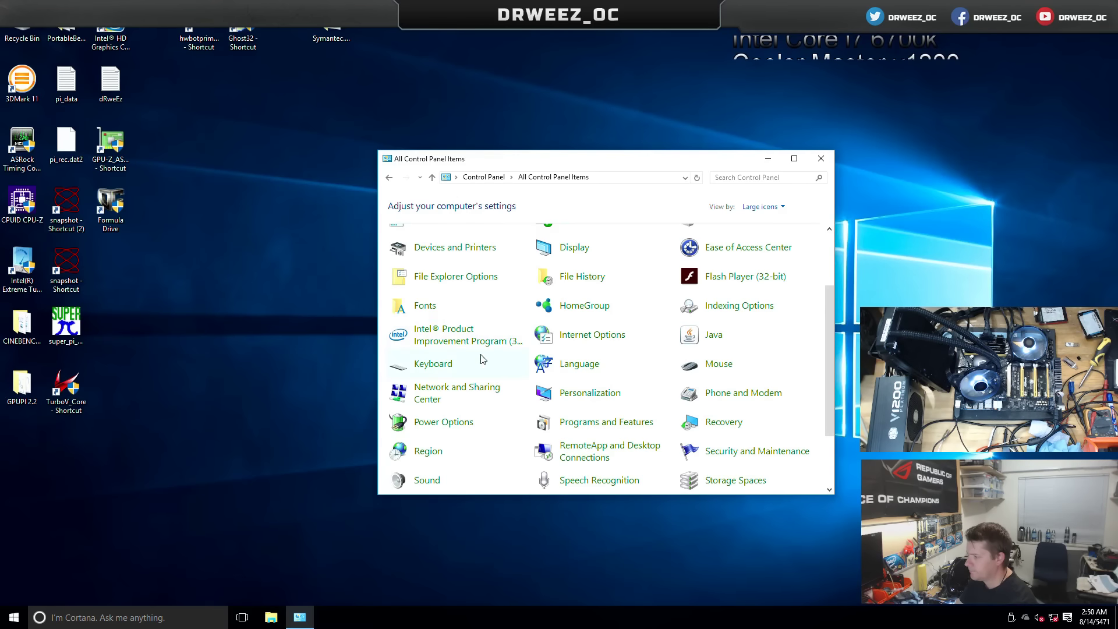
{"action": "left_click_drag", "start_coordinate": [828, 298], "coordinate": [830, 355]}
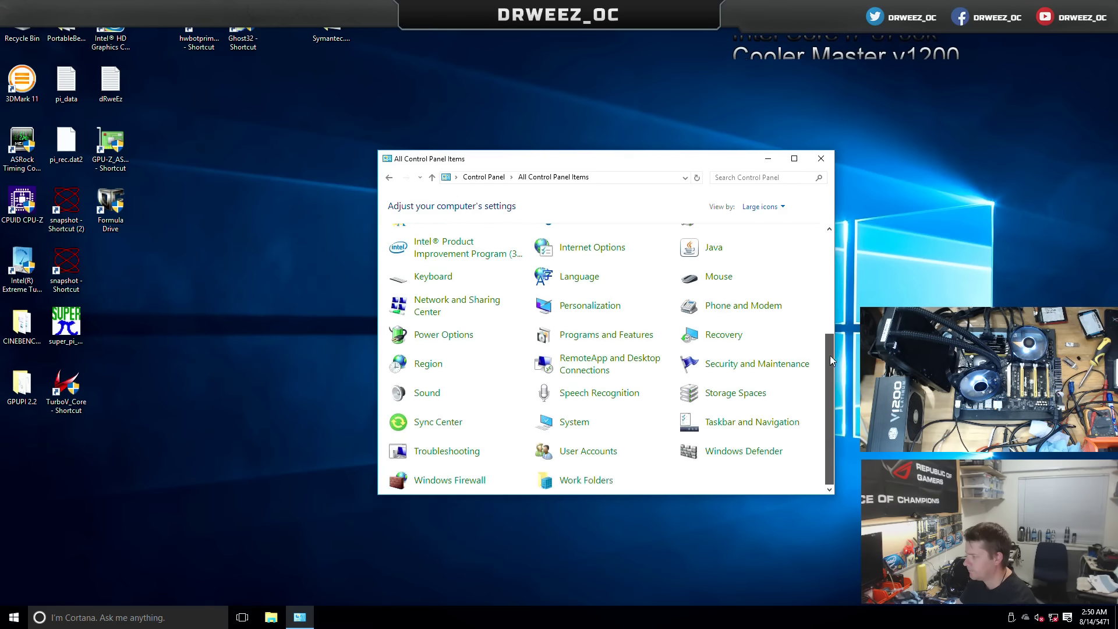
{"action": "scroll", "coordinate": [826, 375], "scroll_direction": "up", "scroll_amount": 3}
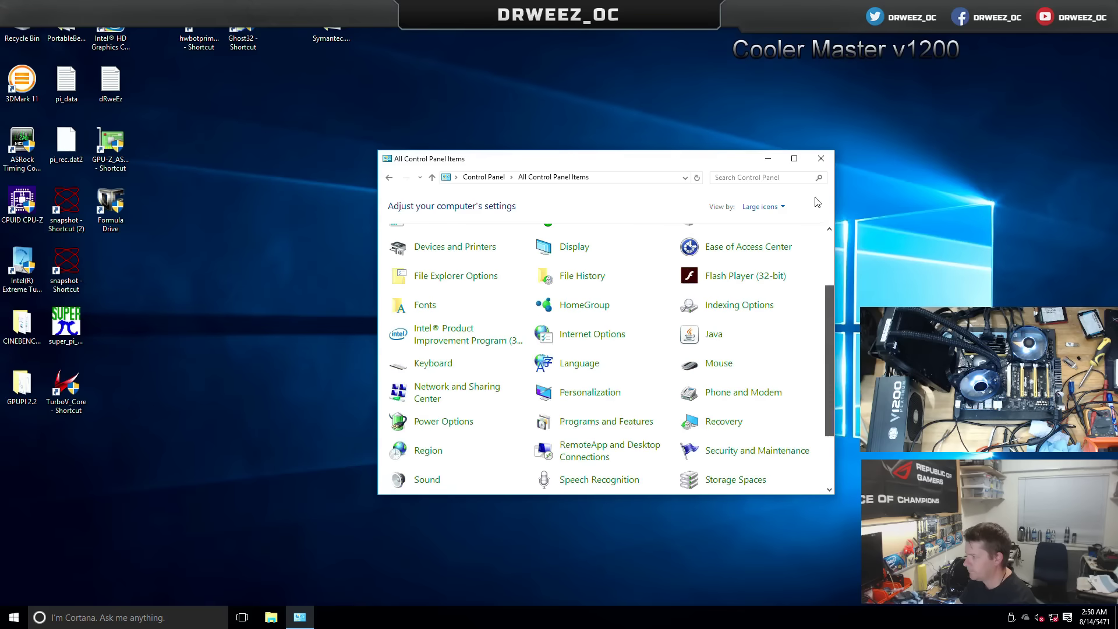
{"action": "left_click", "coordinate": [830, 161]}
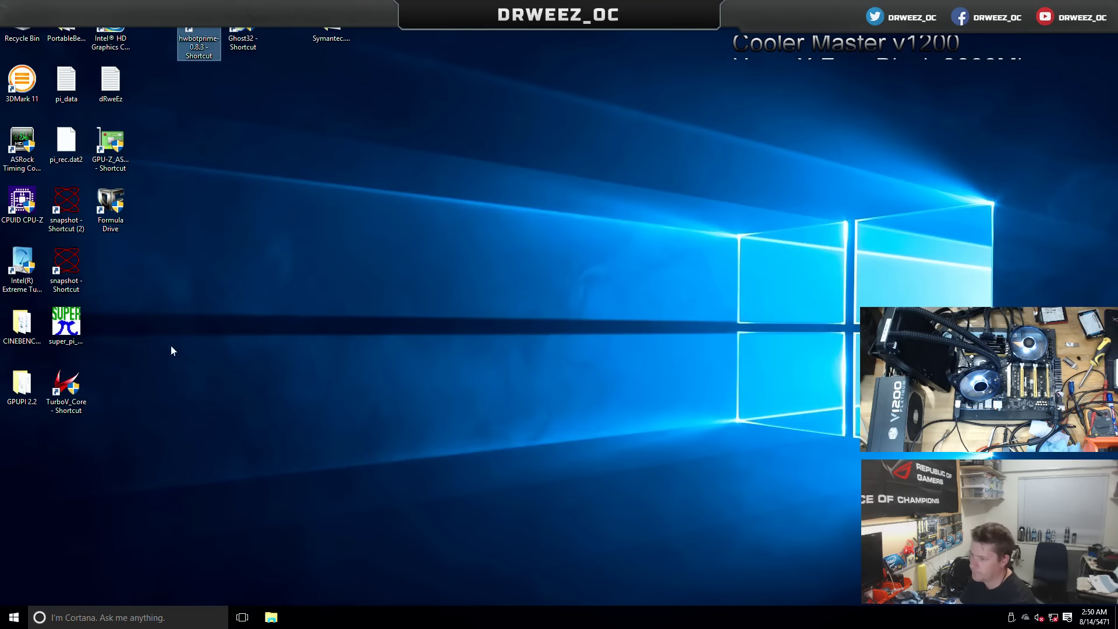
- Launch GPUPI_x64 from the GPUPI 2.2 desktop folder to recheck the high precision timer
{"action": "double_click", "coordinate": [22, 383]}
{"action": "double_click", "coordinate": [510, 276]}
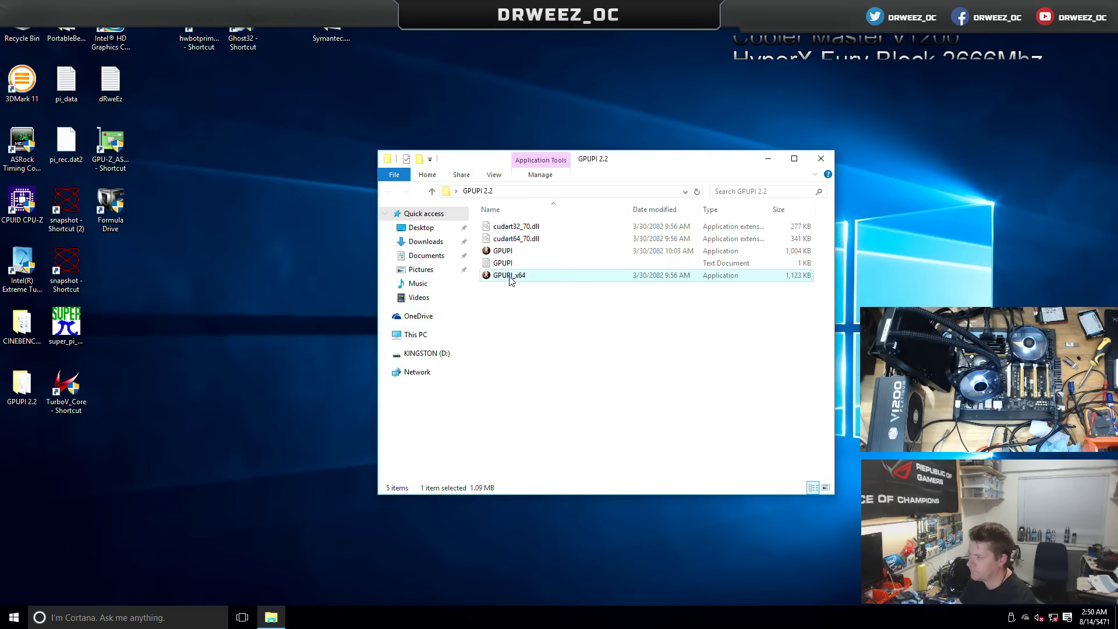
{"action": "left_click", "coordinate": [585, 322]}
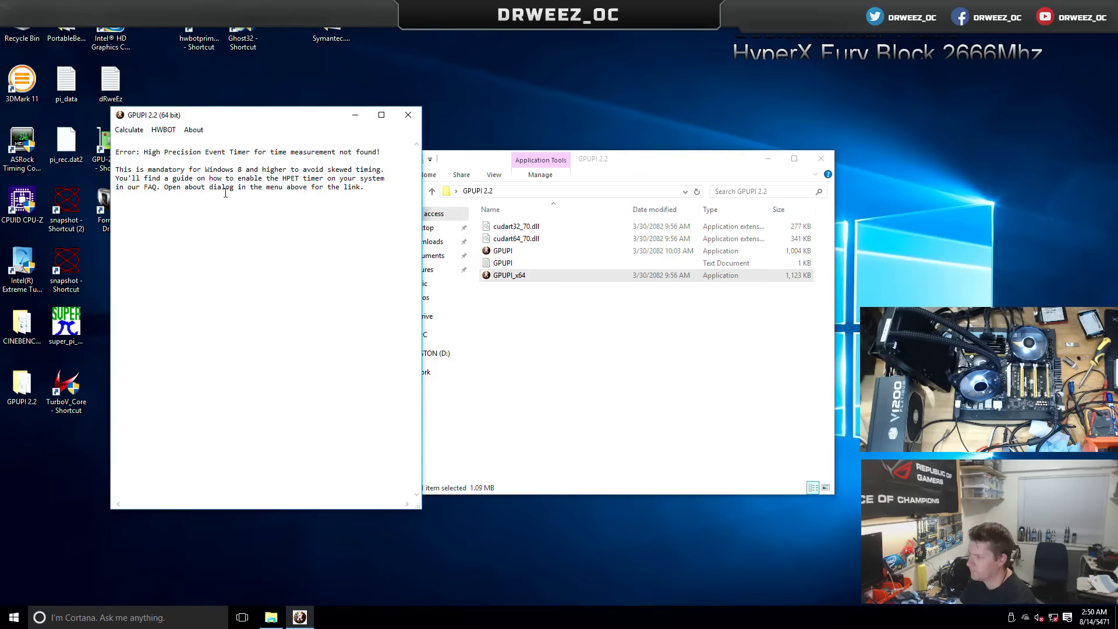
- Close GPUPI and its folder, then review Intel XTU's Advanced Tuning and Benchmarking pages and close it
{"action": "left_click", "coordinate": [409, 115]}
{"action": "left_click", "coordinate": [819, 164]}
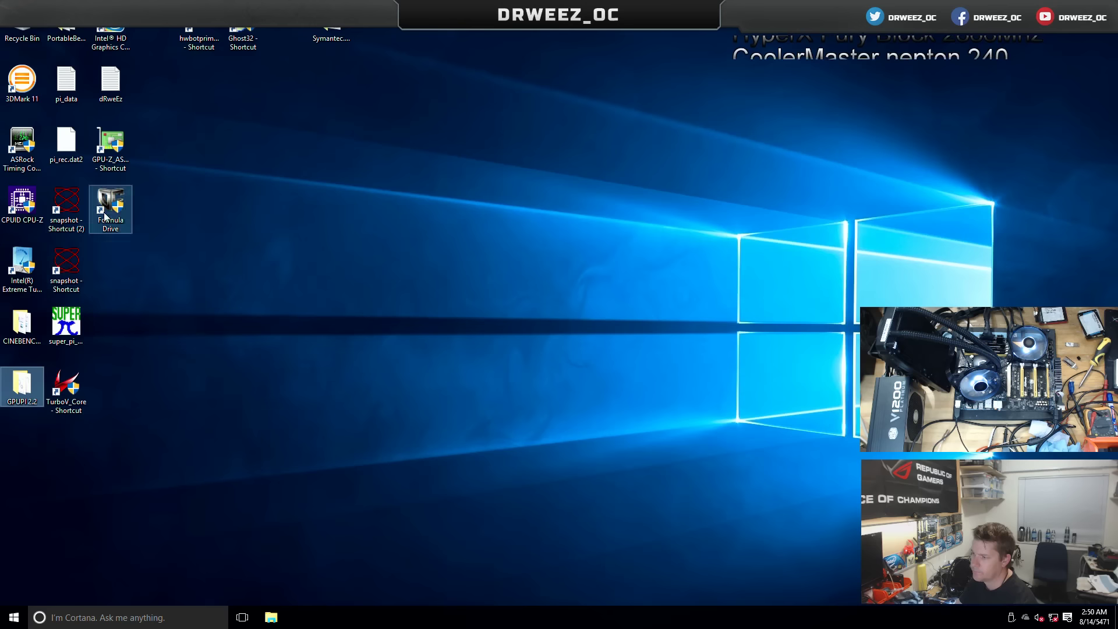
{"action": "double_click", "coordinate": [24, 266]}
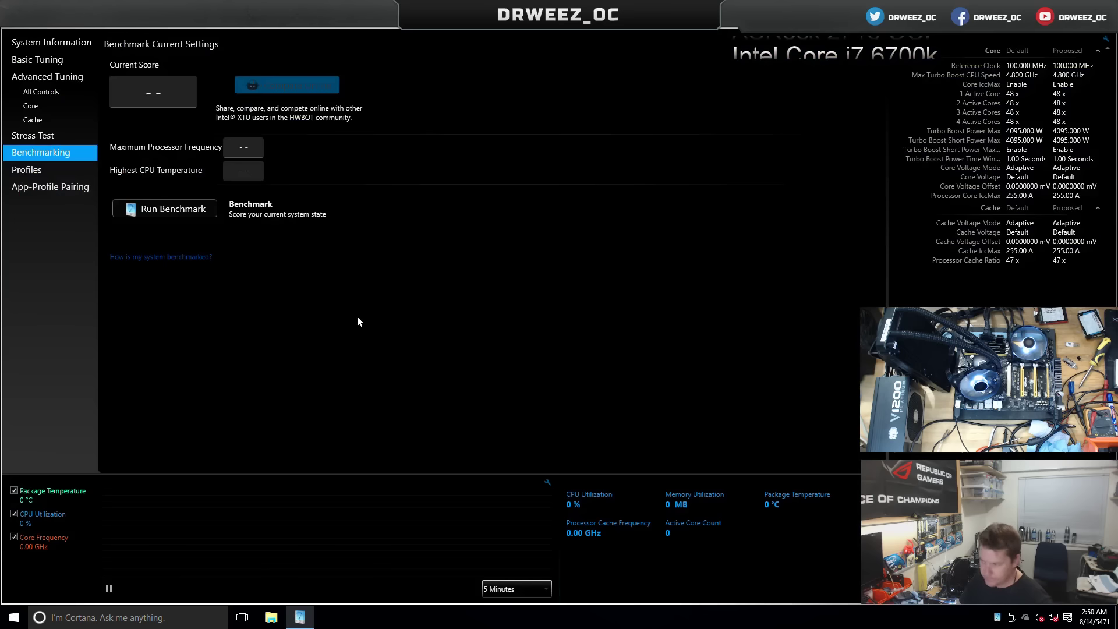
{"action": "left_click", "coordinate": [50, 76]}
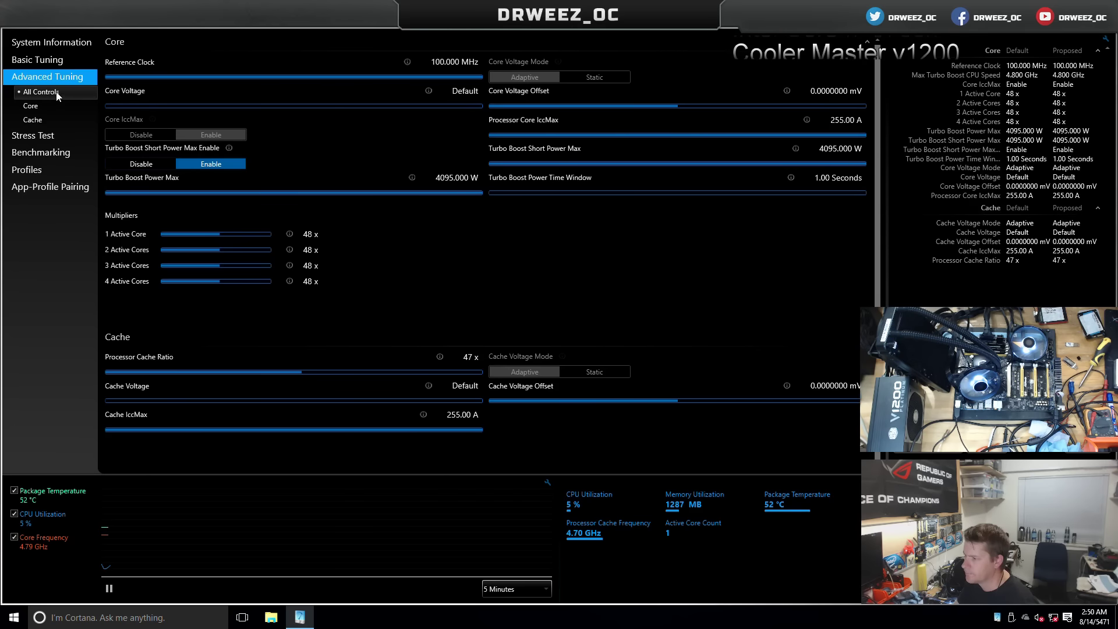
{"action": "left_click", "coordinate": [42, 105]}
{"action": "left_click", "coordinate": [986, 277]}
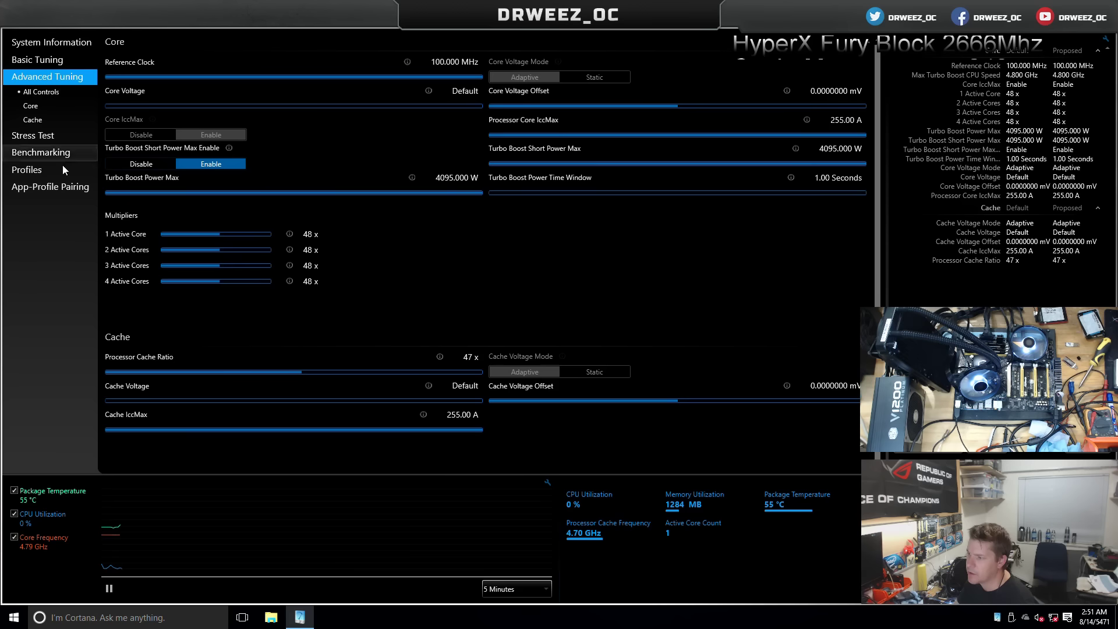
{"action": "left_click", "coordinate": [30, 154]}
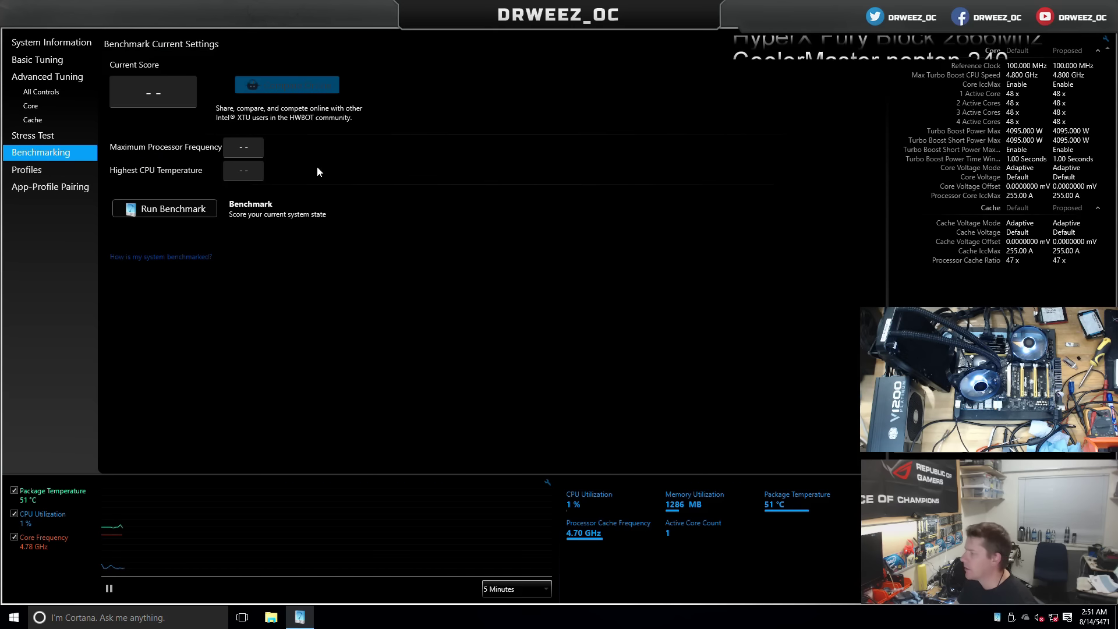
{"action": "left_click", "coordinate": [1102, 37]}
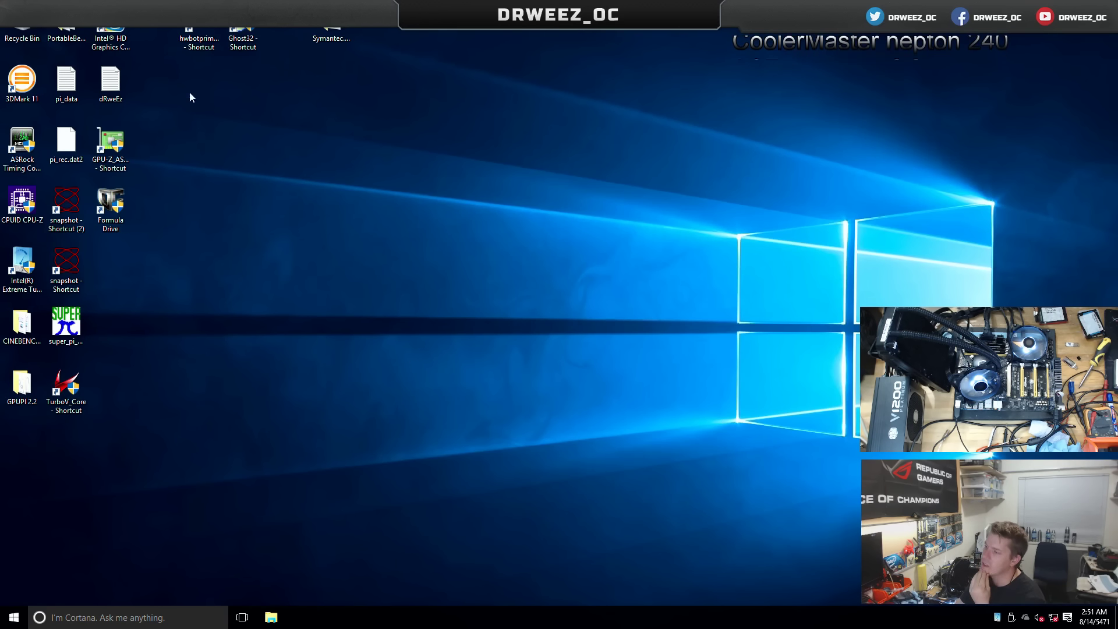
- Launch HWBOT Prime from its desktop shortcut and run the Quick Benchmark
{"action": "double_click", "coordinate": [198, 38]}
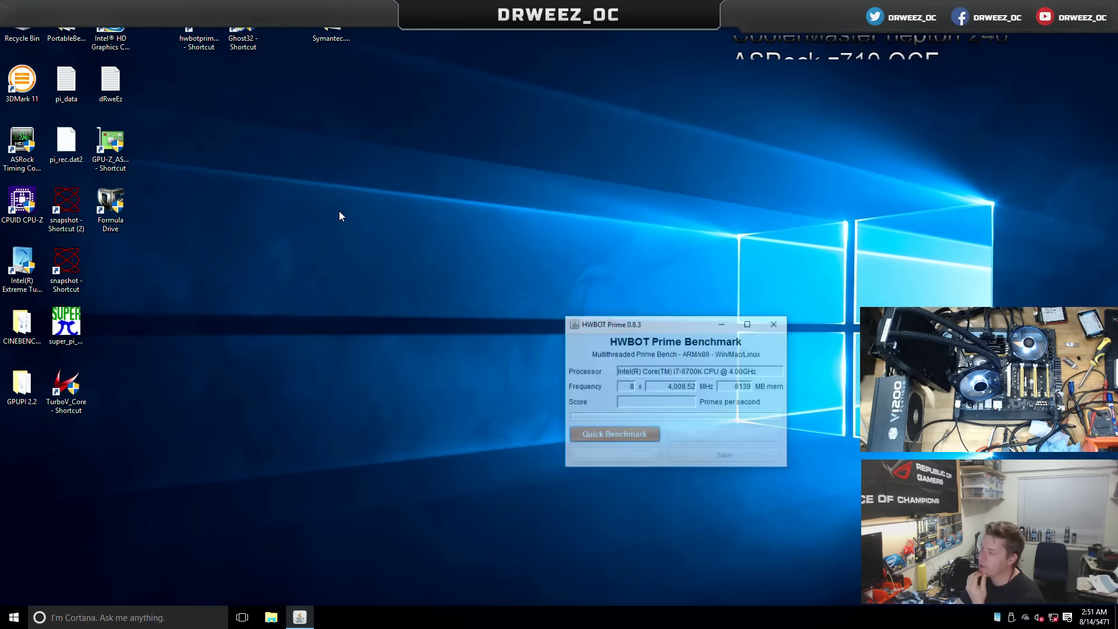
{"action": "left_click", "coordinate": [616, 435]}
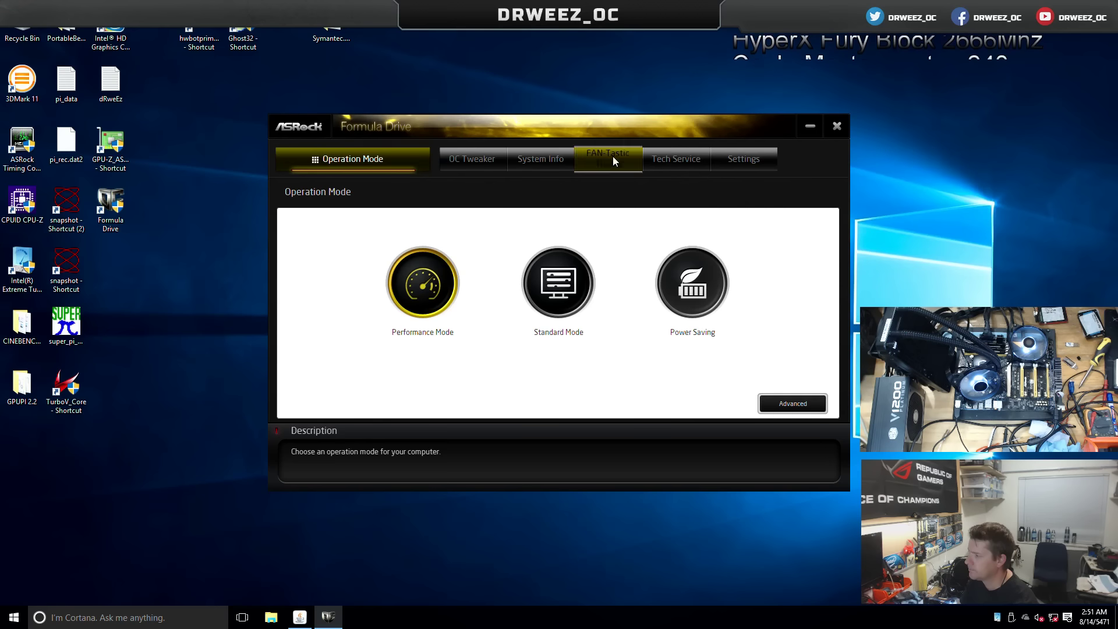
- In Formula Drive's OC Tweaker, apply a fixed Vcore of 1.520 V and a CPU ratio of x51, and rerun HWBOT Prime's Quick Benchmark
{"action": "left_click", "coordinate": [479, 157]}
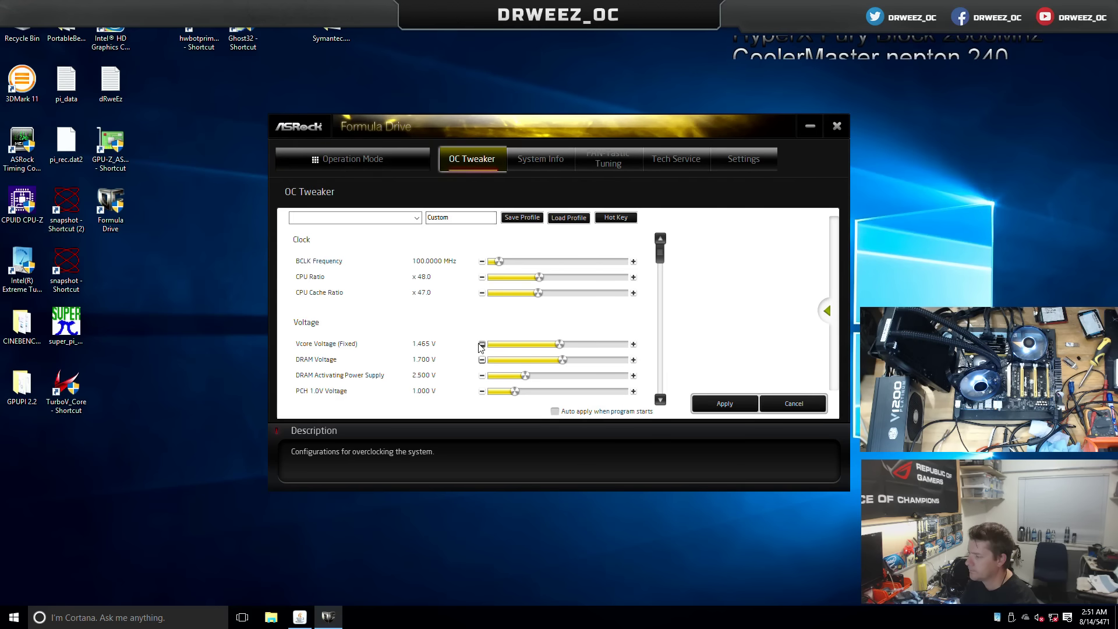
{"action": "left_click_drag", "start_coordinate": [558, 345], "coordinate": [560, 345]}
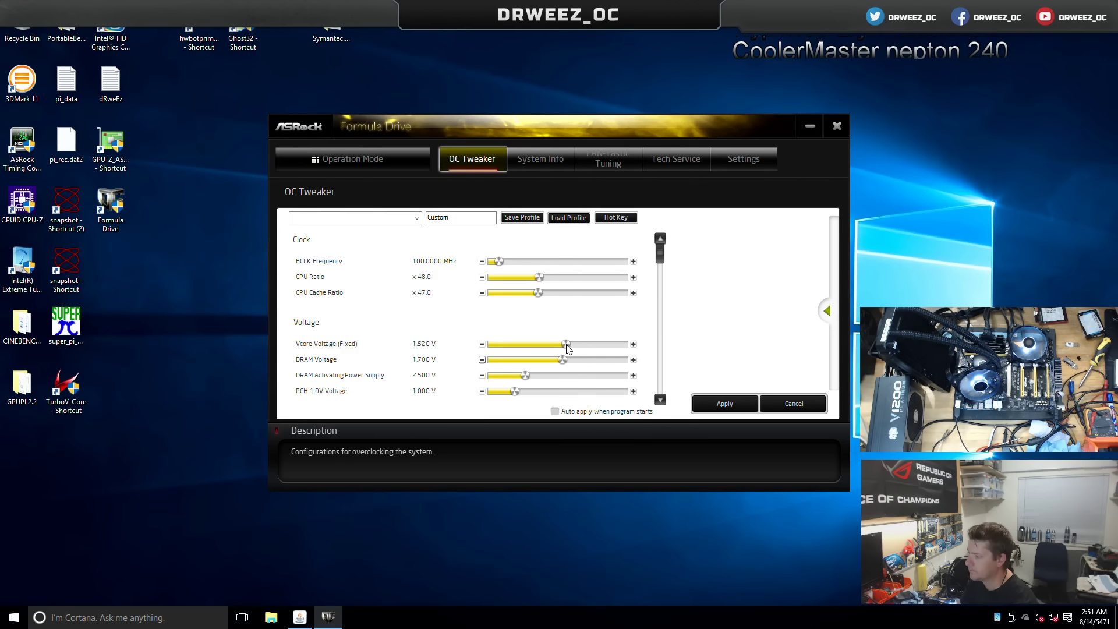
{"action": "left_click", "coordinate": [633, 277]}
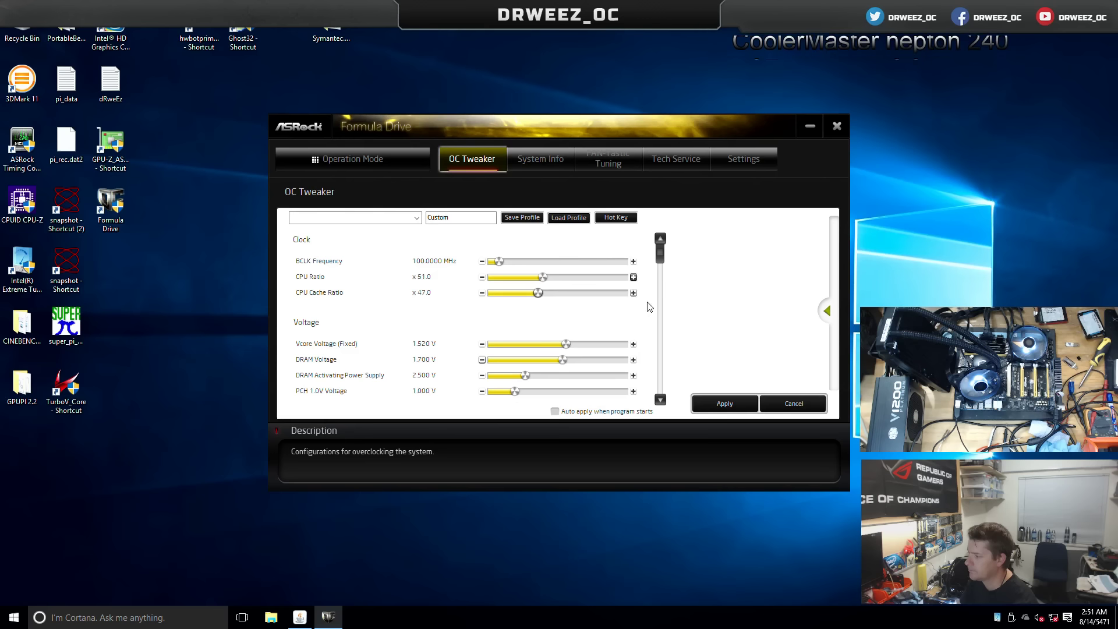
{"action": "left_click", "coordinate": [718, 399]}
{"action": "left_click", "coordinate": [836, 126]}
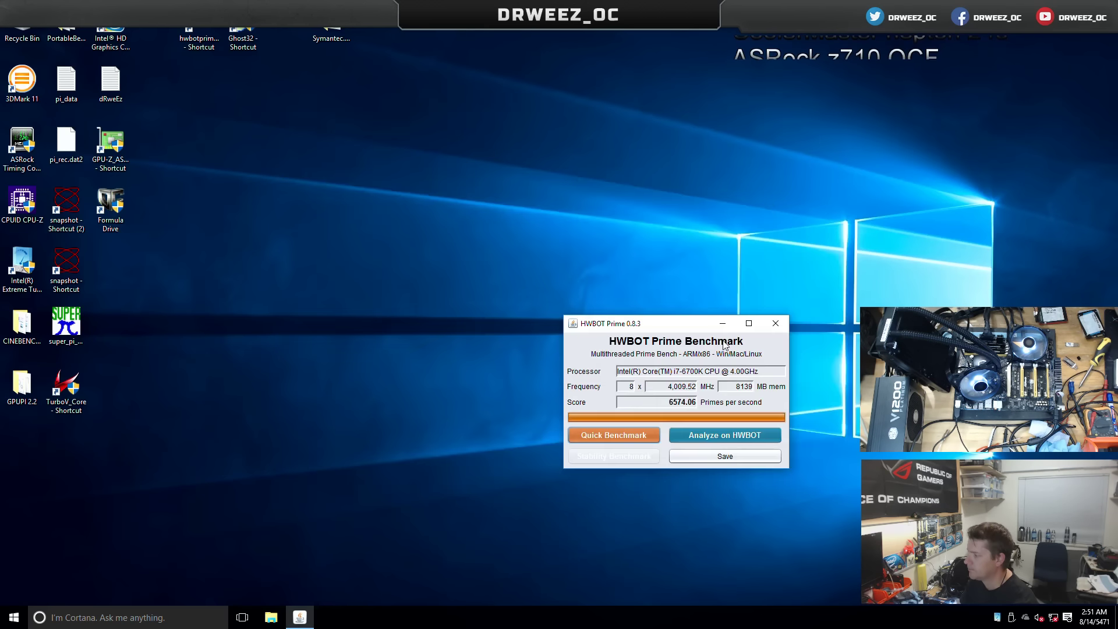
{"action": "left_click", "coordinate": [612, 439]}
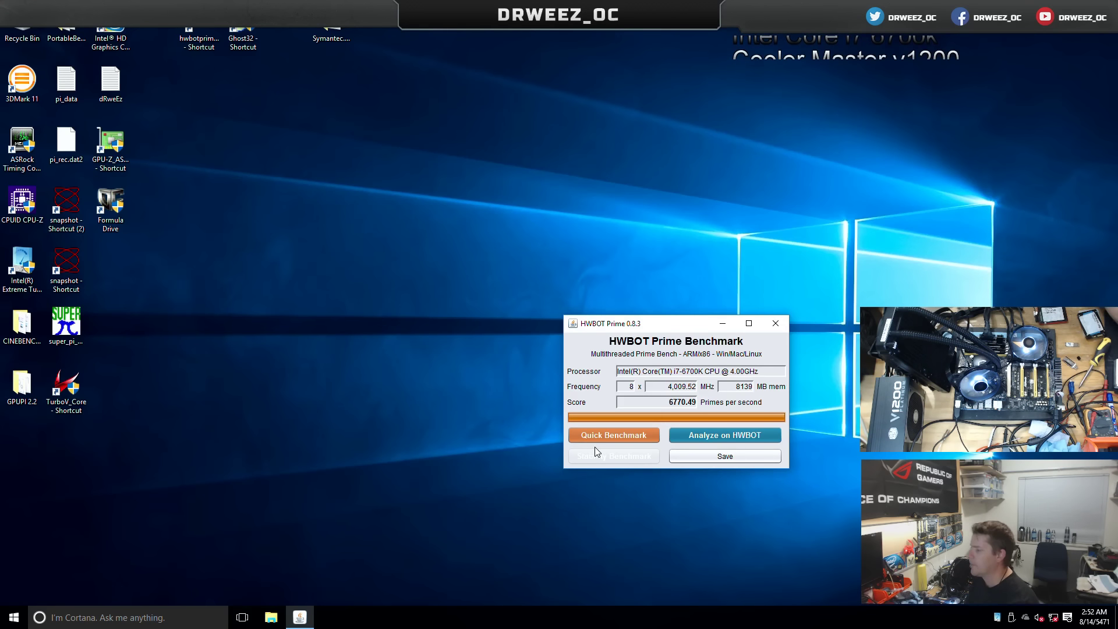
- Open two CPU-Z windows side by side and move HWBOT Prime above them
{"action": "double_click", "coordinate": [22, 201]}
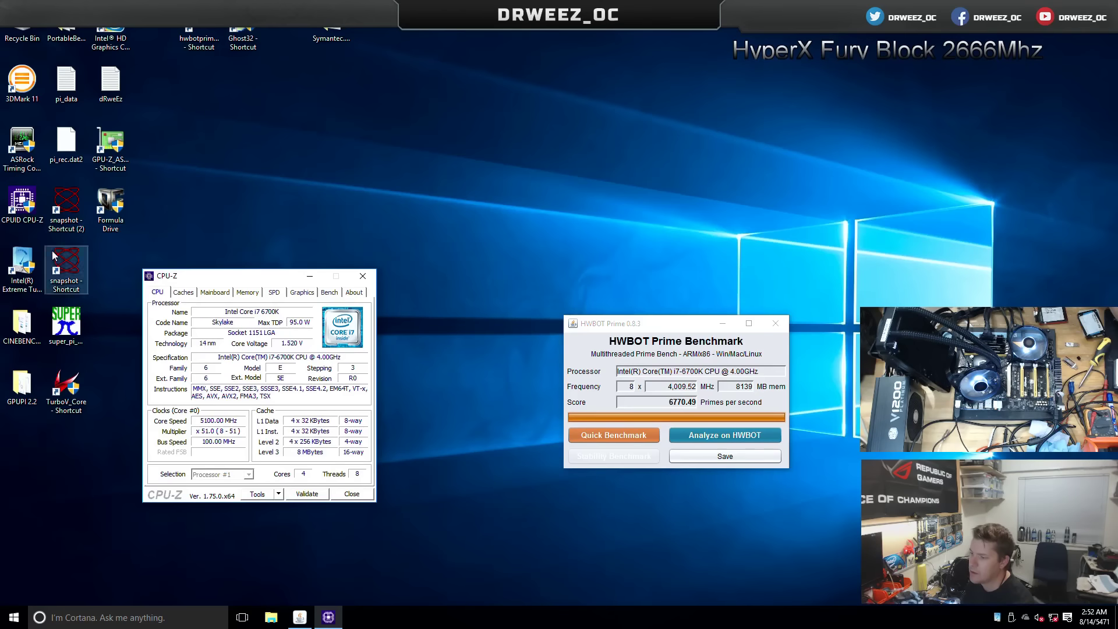
{"action": "double_click", "coordinate": [22, 201]}
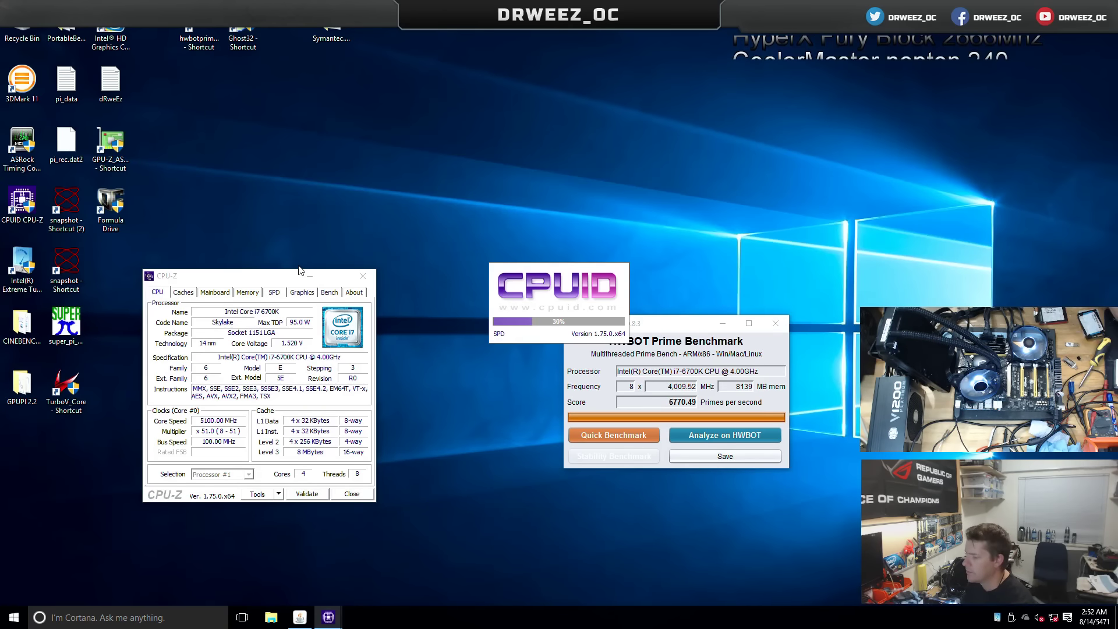
{"action": "left_click_drag", "start_coordinate": [678, 327], "coordinate": [648, 70]}
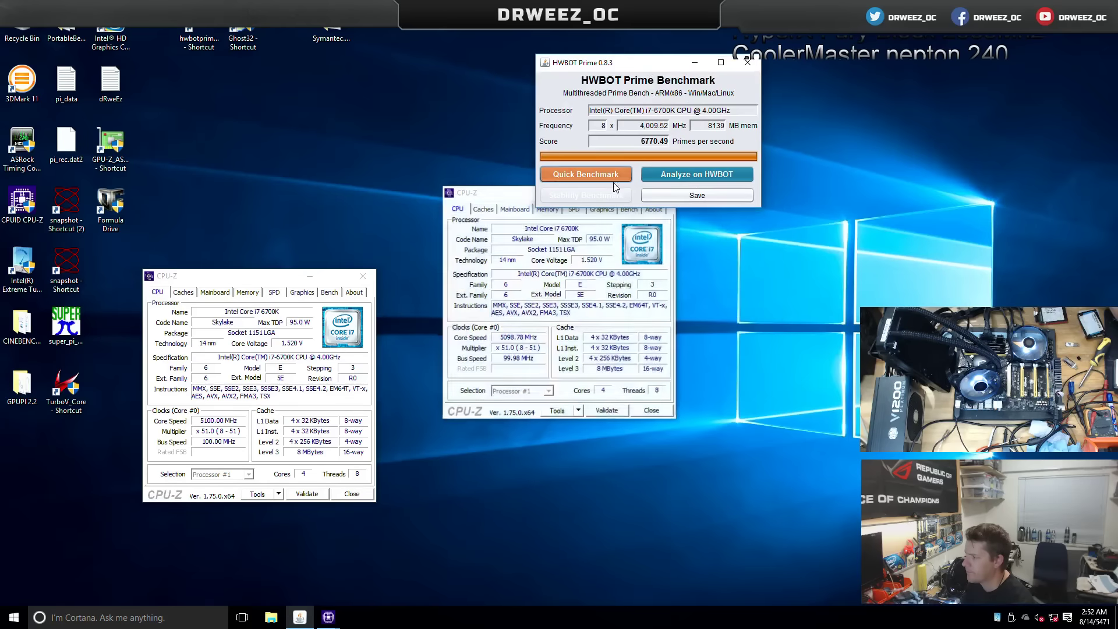
{"action": "left_click_drag", "start_coordinate": [493, 200], "coordinate": [434, 285]}
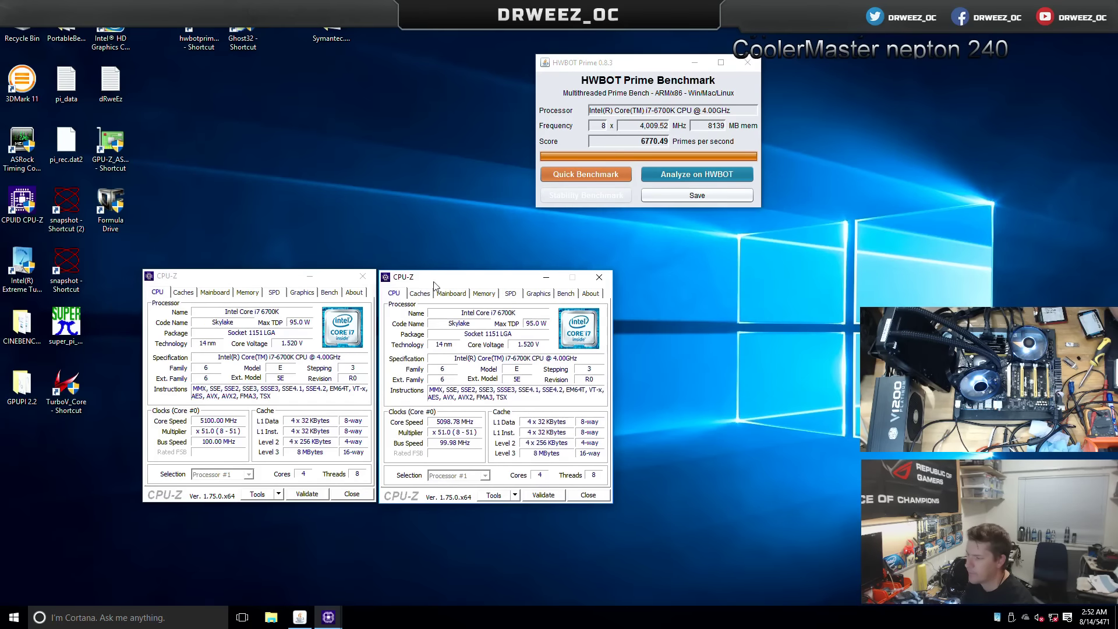
- Add a third CPU-Z window to the row, with the second showing Mainboard and the third showing Memory
{"action": "double_click", "coordinate": [29, 210]}
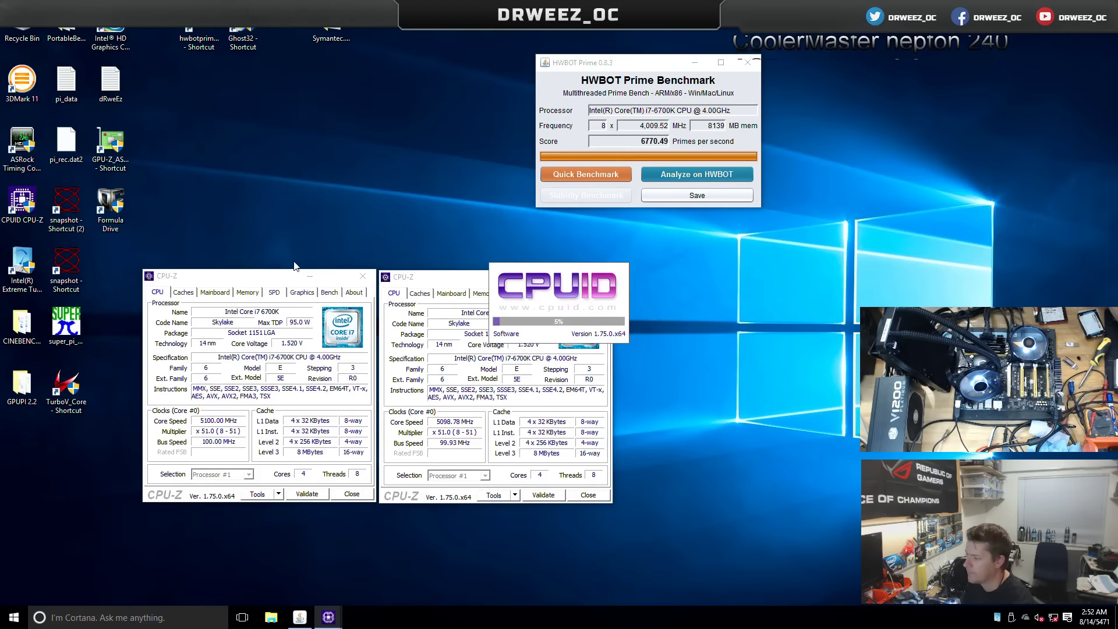
{"action": "left_click", "coordinate": [455, 294]}
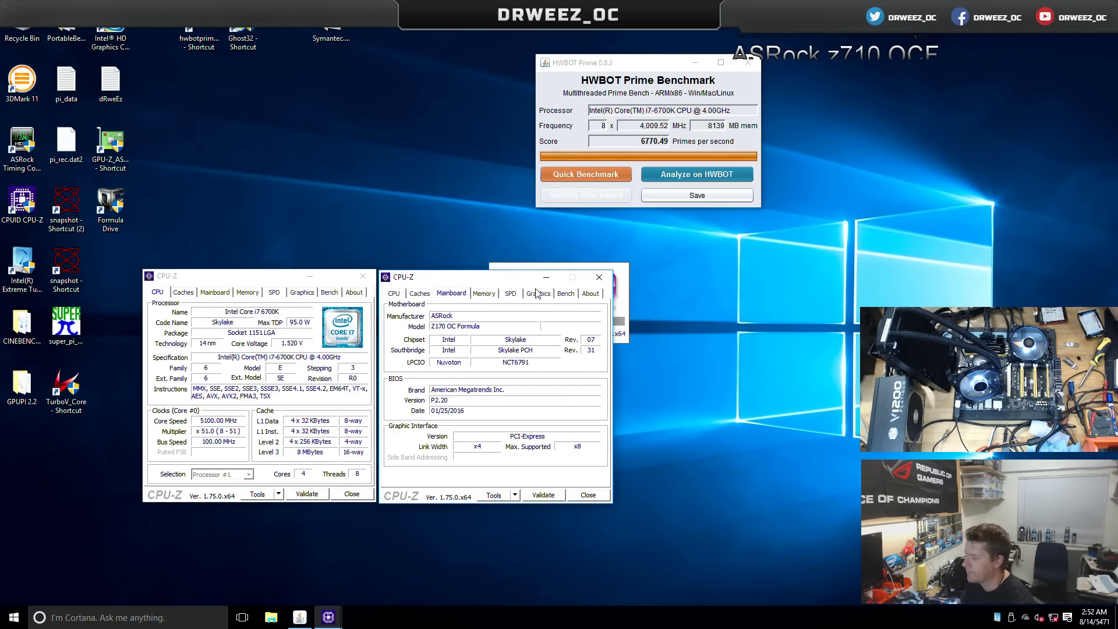
{"action": "left_click", "coordinate": [546, 204]}
{"action": "left_click_drag", "start_coordinate": [550, 192], "coordinate": [722, 279]}
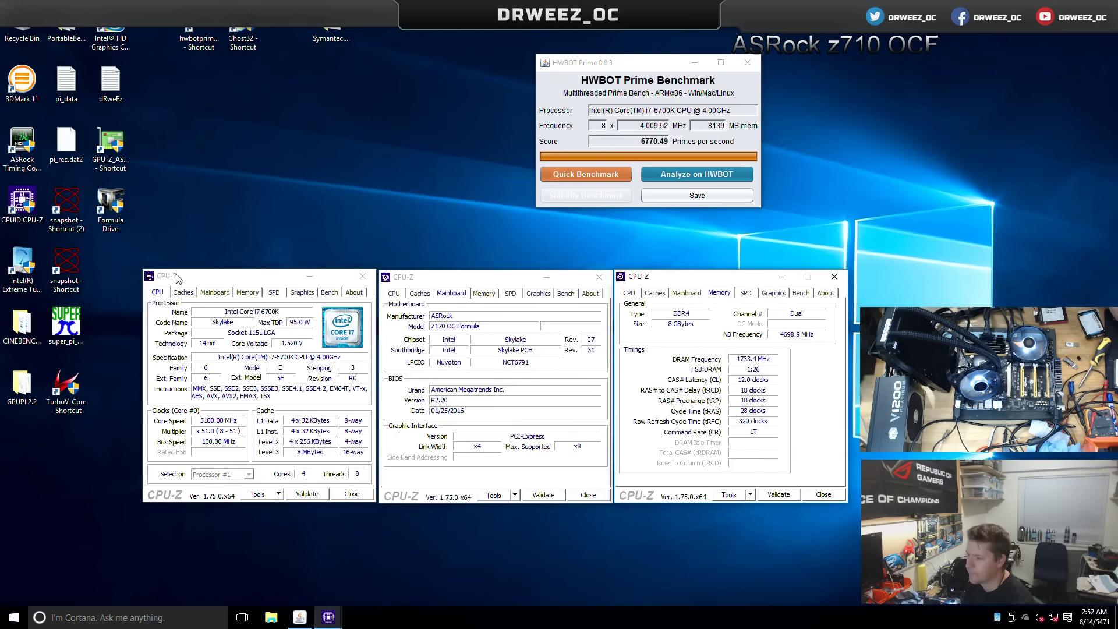
- Open a fourth CPU-Z window showing the SPD data of memory Slot #2 and place it at the end of the row
{"action": "double_click", "coordinate": [23, 213]}
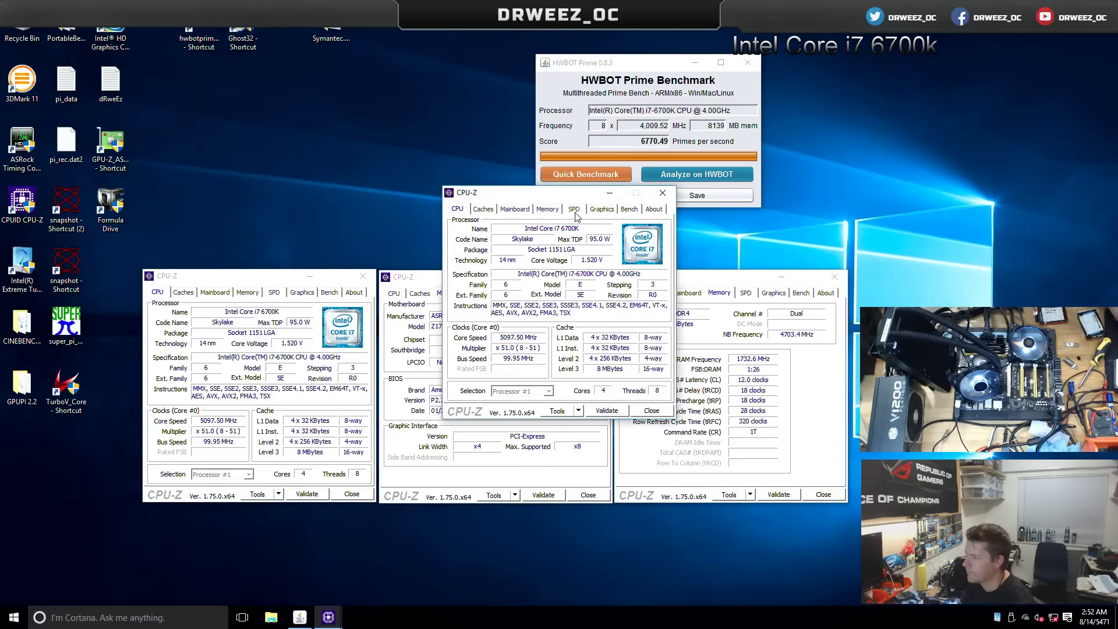
{"action": "left_click", "coordinate": [574, 209]}
{"action": "left_click", "coordinate": [495, 231]}
{"action": "left_click", "coordinate": [472, 248]}
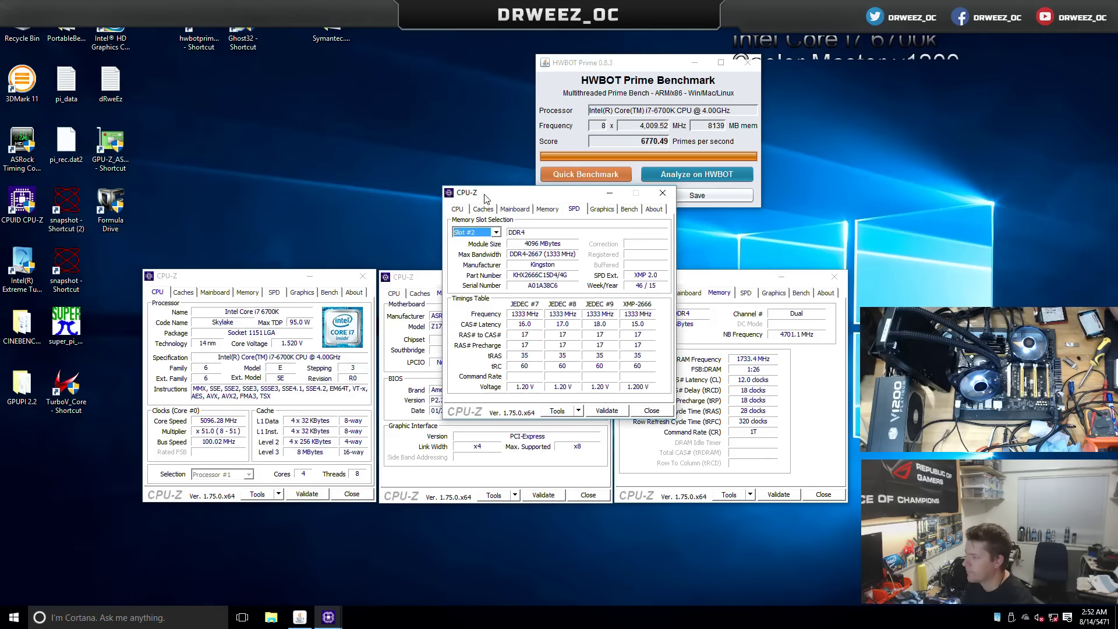
{"action": "left_click_drag", "start_coordinate": [484, 197], "coordinate": [890, 279]}
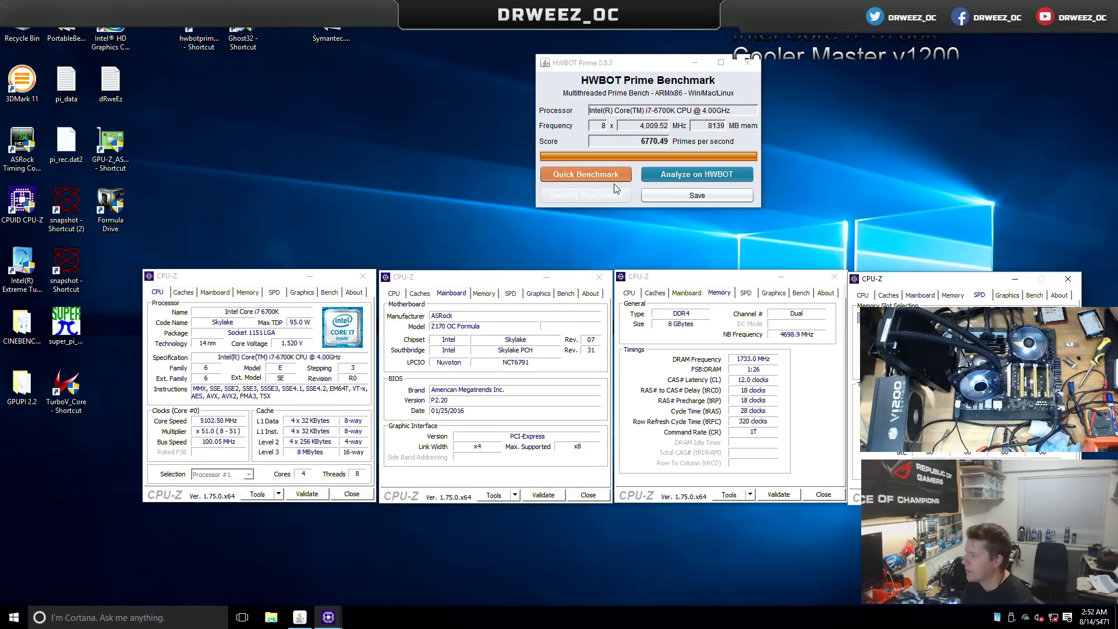
- Start saving the HWBOT Prime result, move the save dialog beside the benchmark window, and choose KINGSTON (D:) as the location
{"action": "left_click", "coordinate": [696, 195]}
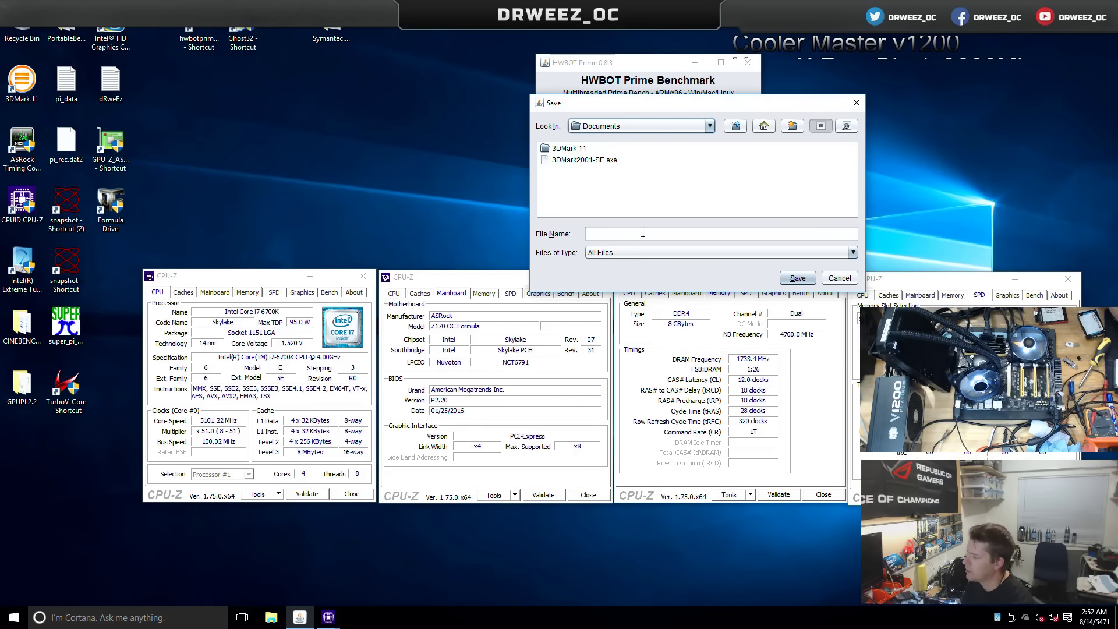
{"action": "left_click_drag", "start_coordinate": [641, 102], "coordinate": [283, 65]}
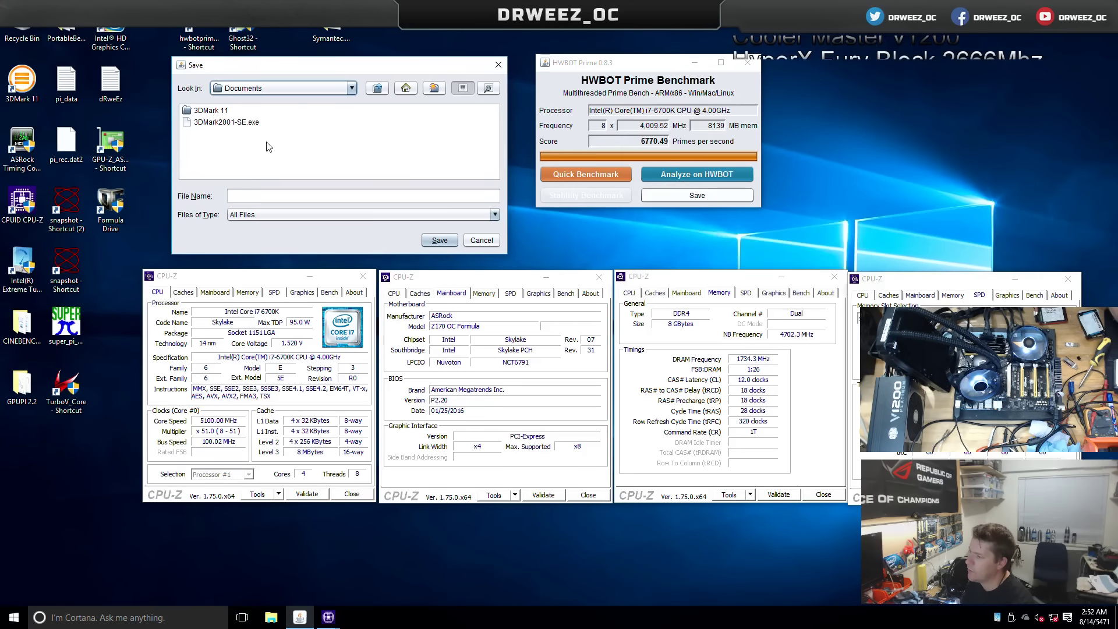
{"action": "left_click", "coordinate": [274, 88]}
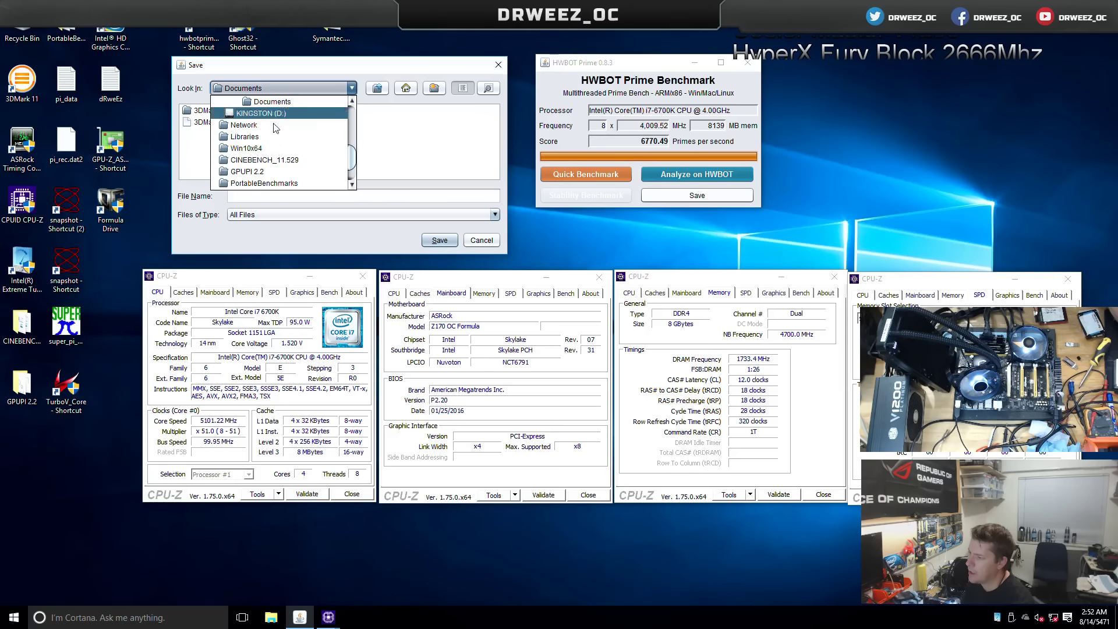
{"action": "left_click", "coordinate": [352, 120]}
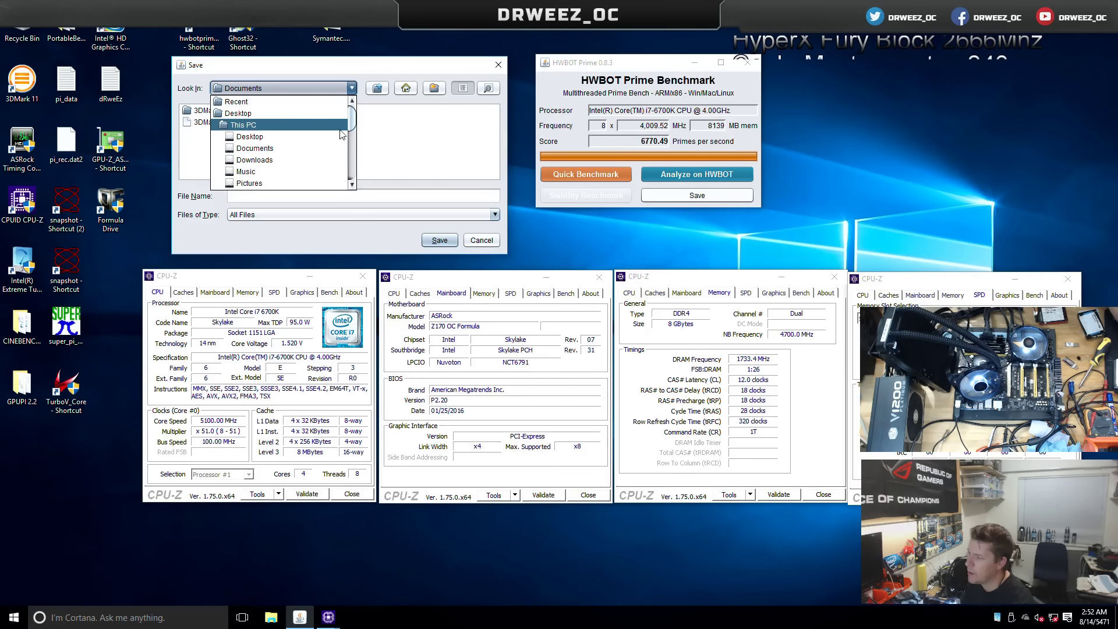
{"action": "scroll", "coordinate": [323, 157], "scroll_direction": "down", "scroll_amount": 2}
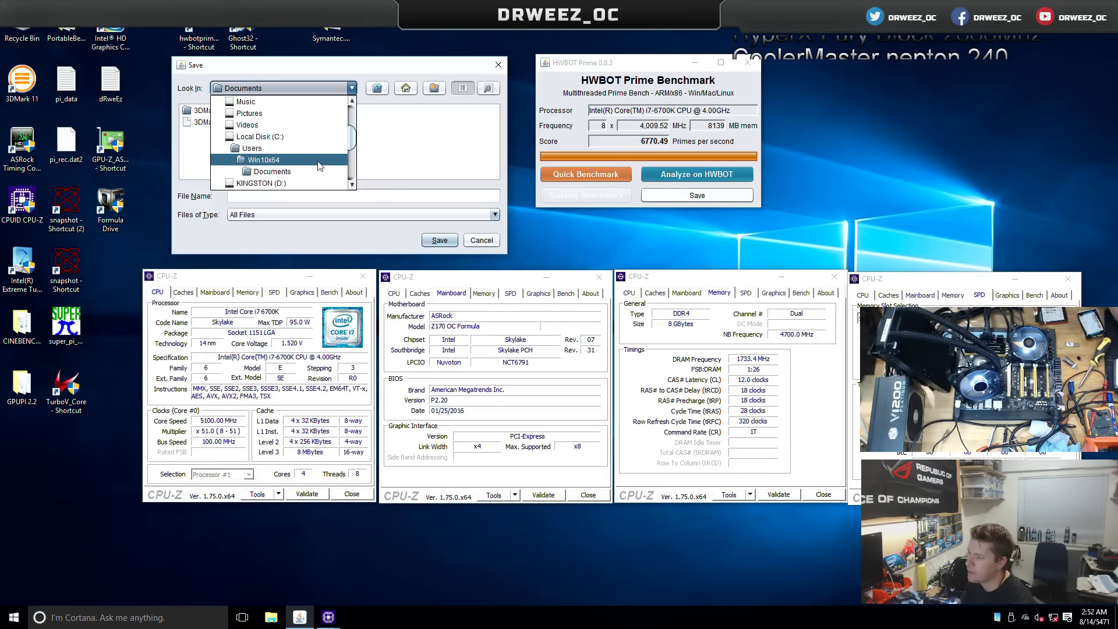
{"action": "left_click", "coordinate": [296, 183]}
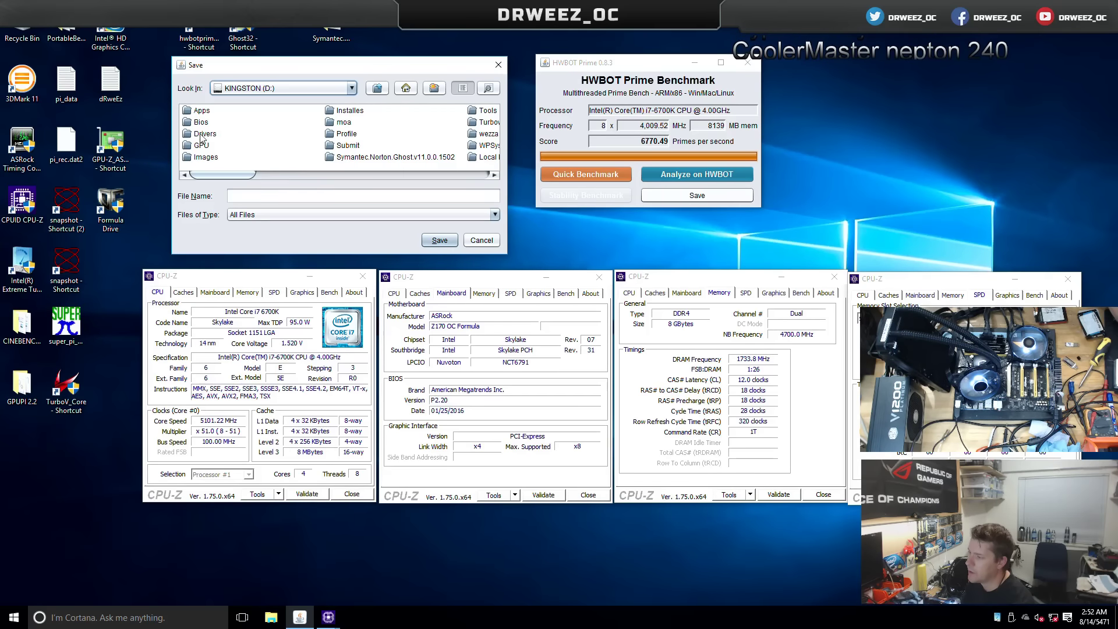
- Open the folder Submit > Rookierumb > 30 on KINGSTON (D:) as the save location
{"action": "left_click", "coordinate": [344, 147]}
{"action": "left_click", "coordinate": [344, 147]}
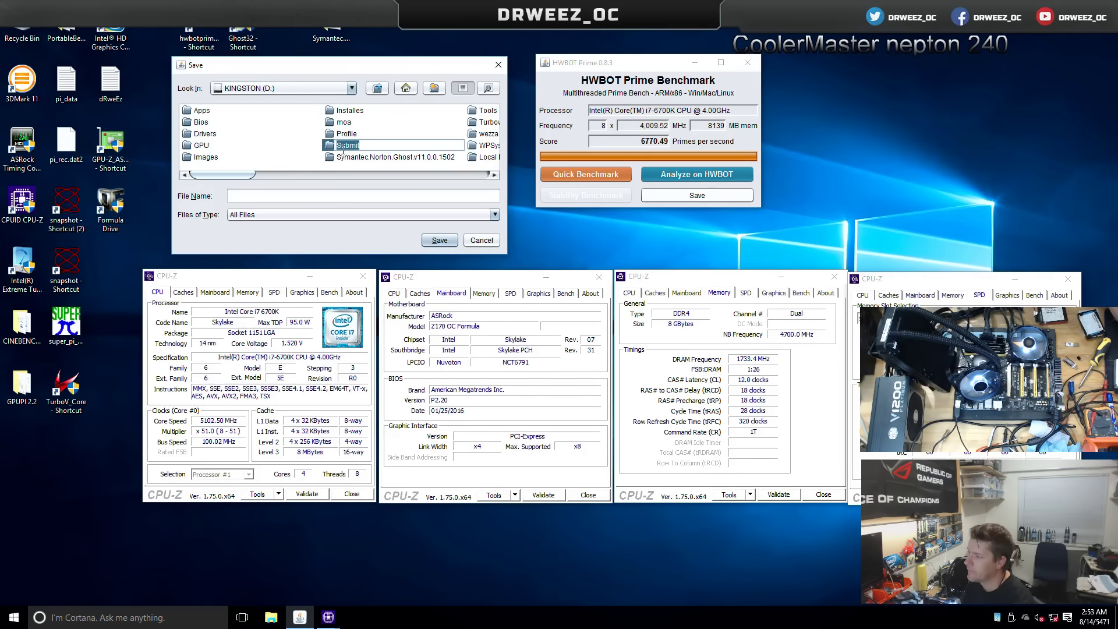
{"action": "key", "text": "Escape"}
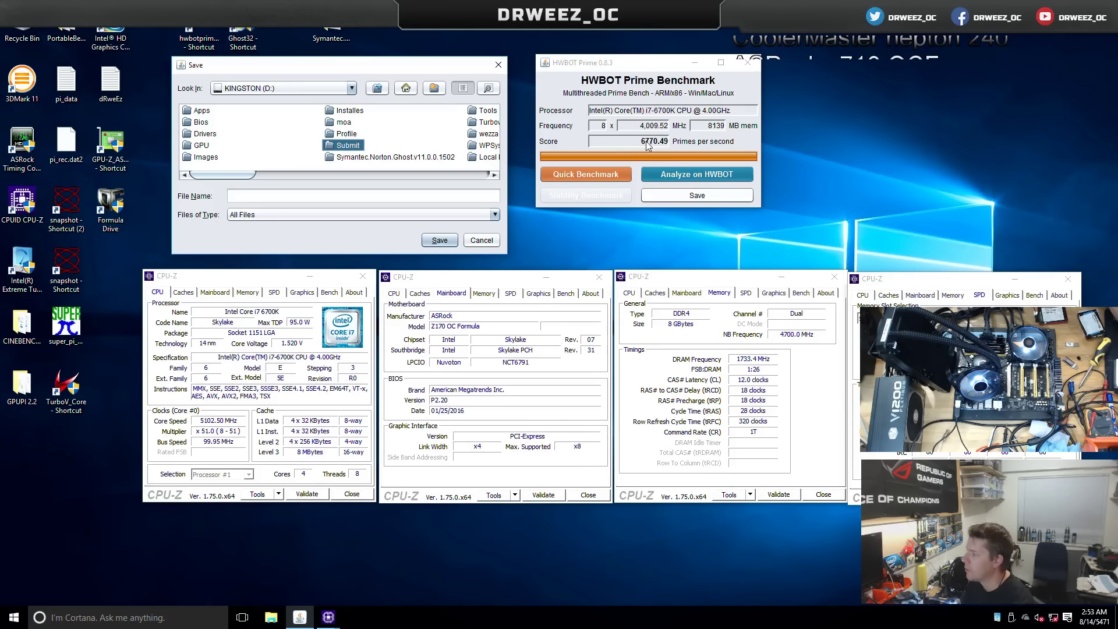
{"action": "left_click", "coordinate": [391, 150]}
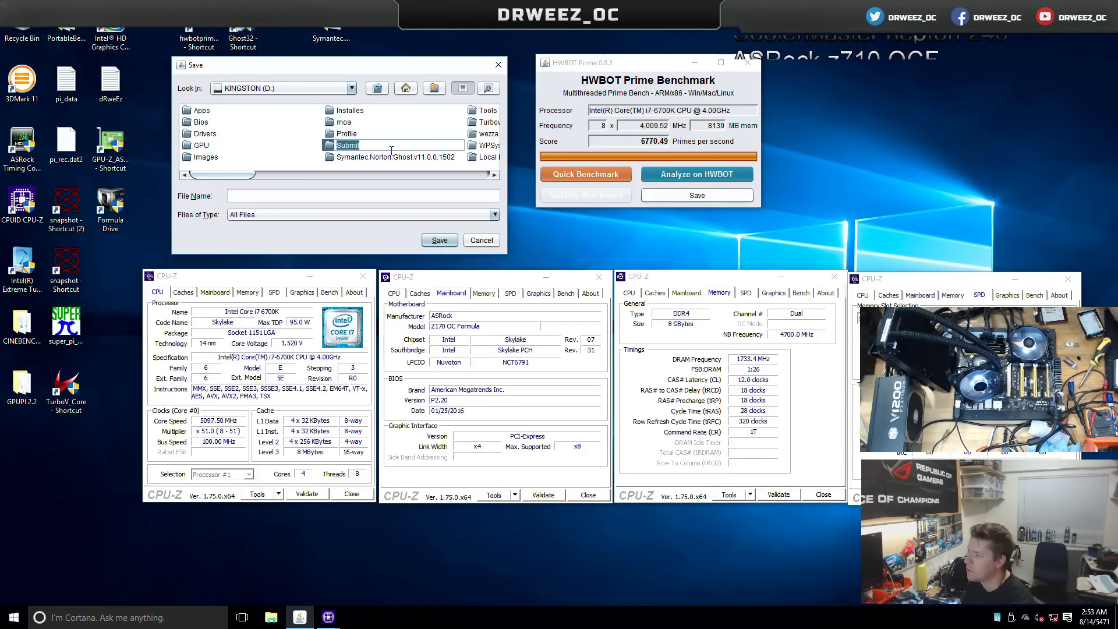
{"action": "double_click", "coordinate": [329, 146]}
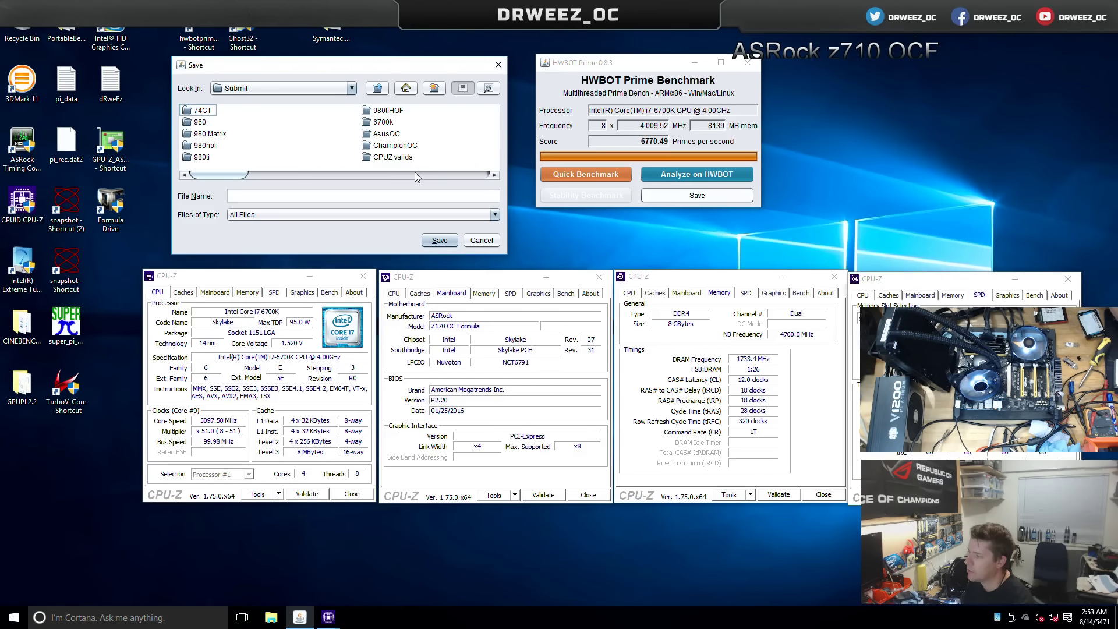
{"action": "double_click", "coordinate": [495, 175]}
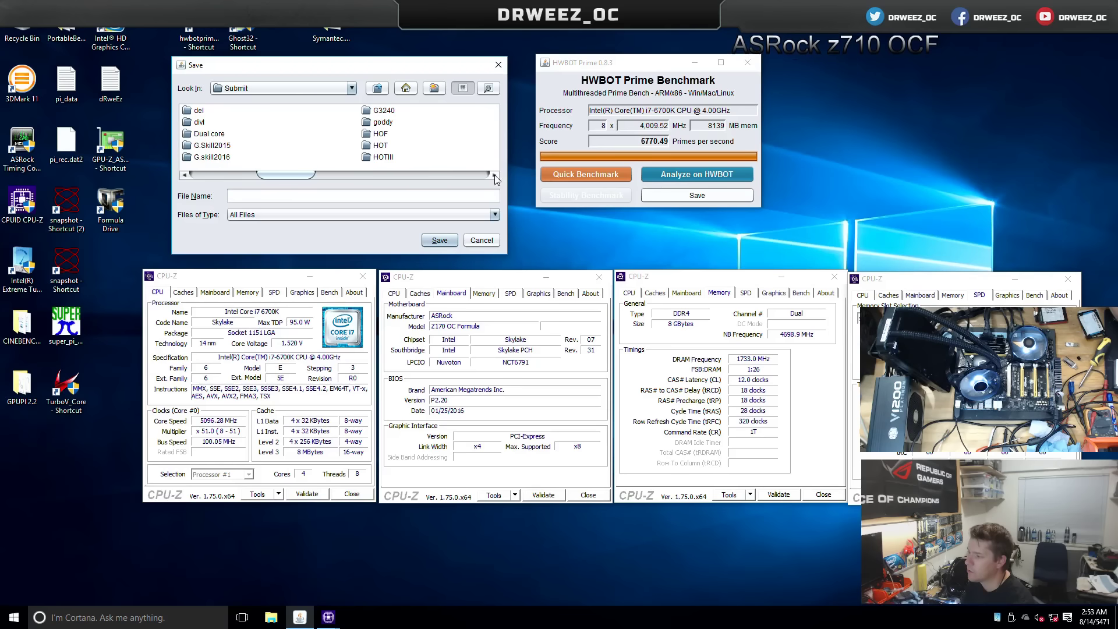
{"action": "left_click", "coordinate": [494, 175]}
{"action": "left_click", "coordinate": [494, 175]}
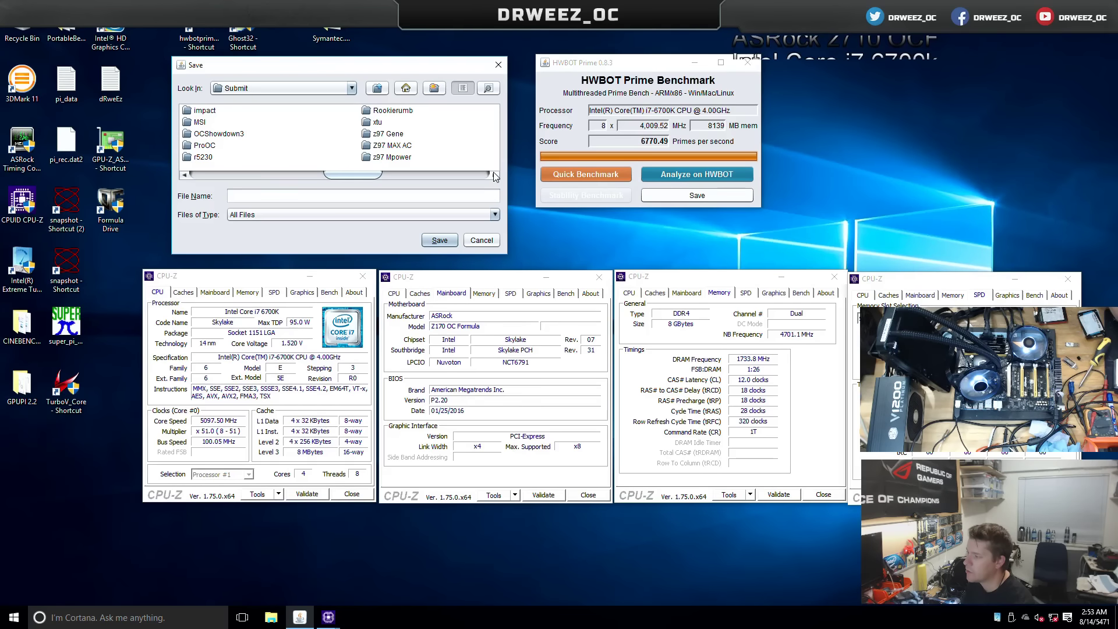
{"action": "double_click", "coordinate": [399, 110]}
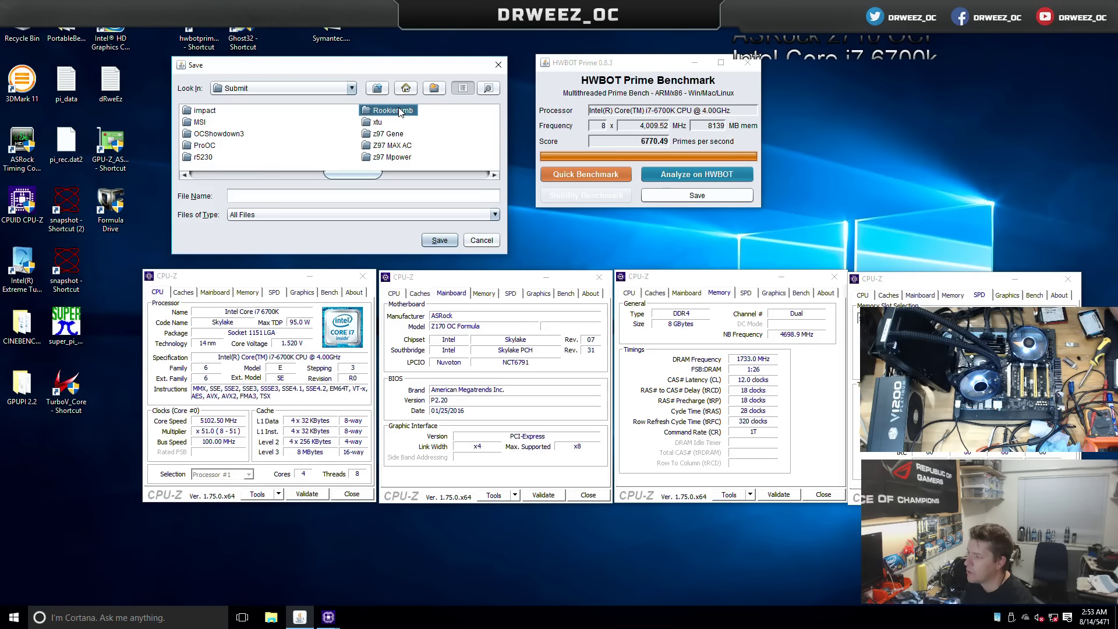
{"action": "left_click", "coordinate": [295, 194]}
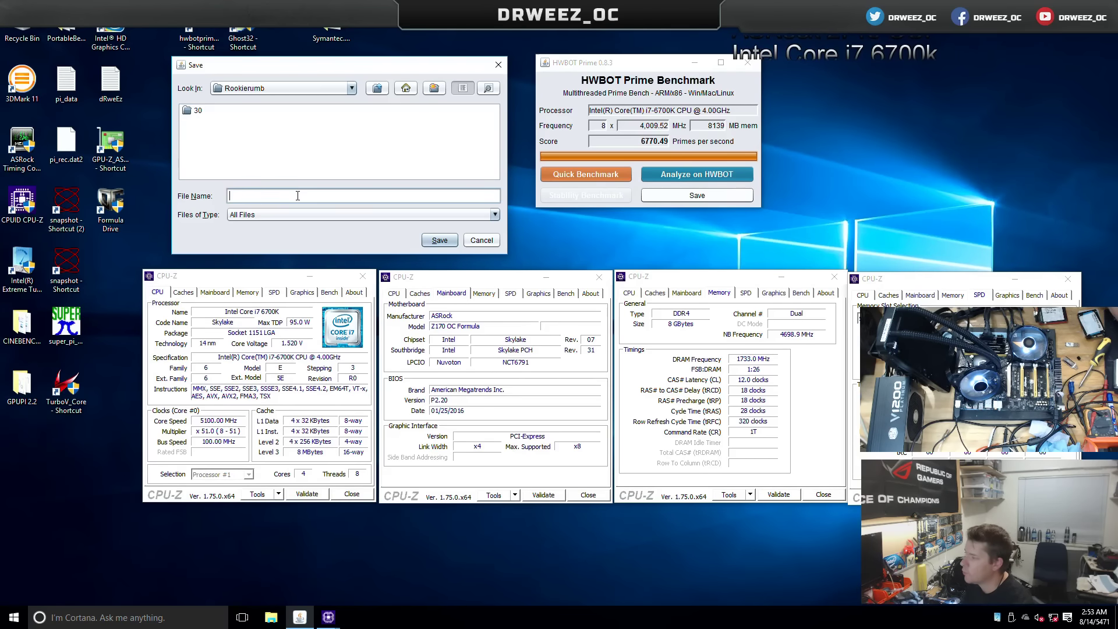
{"action": "double_click", "coordinate": [193, 112]}
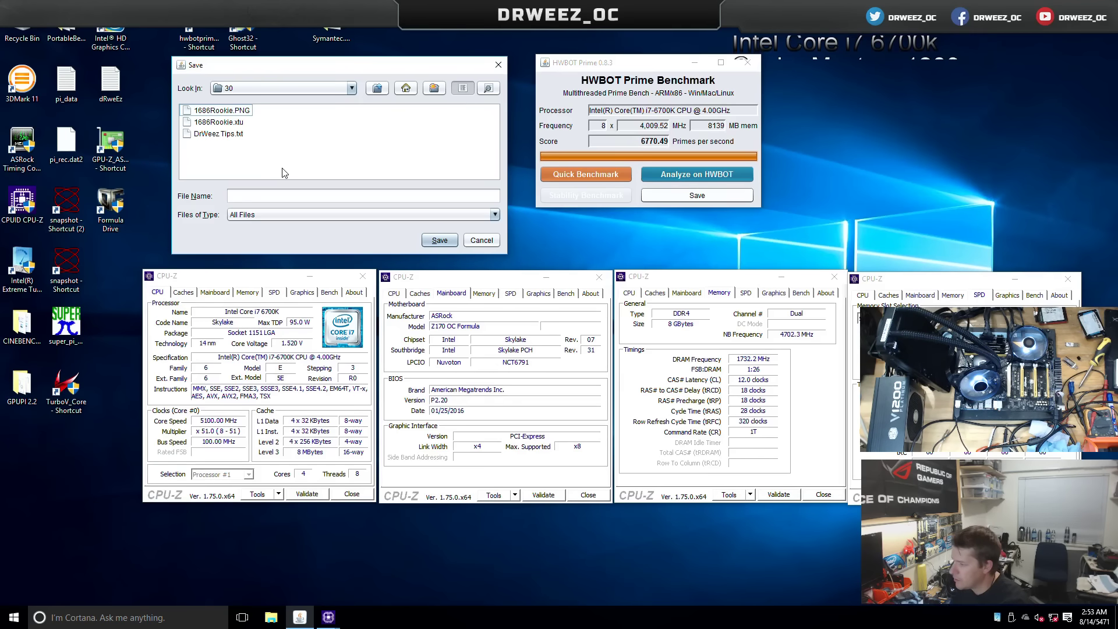
- Name the HWBOT Prime result file 6770 and save it in folder 30
{"action": "left_click", "coordinate": [287, 196]}
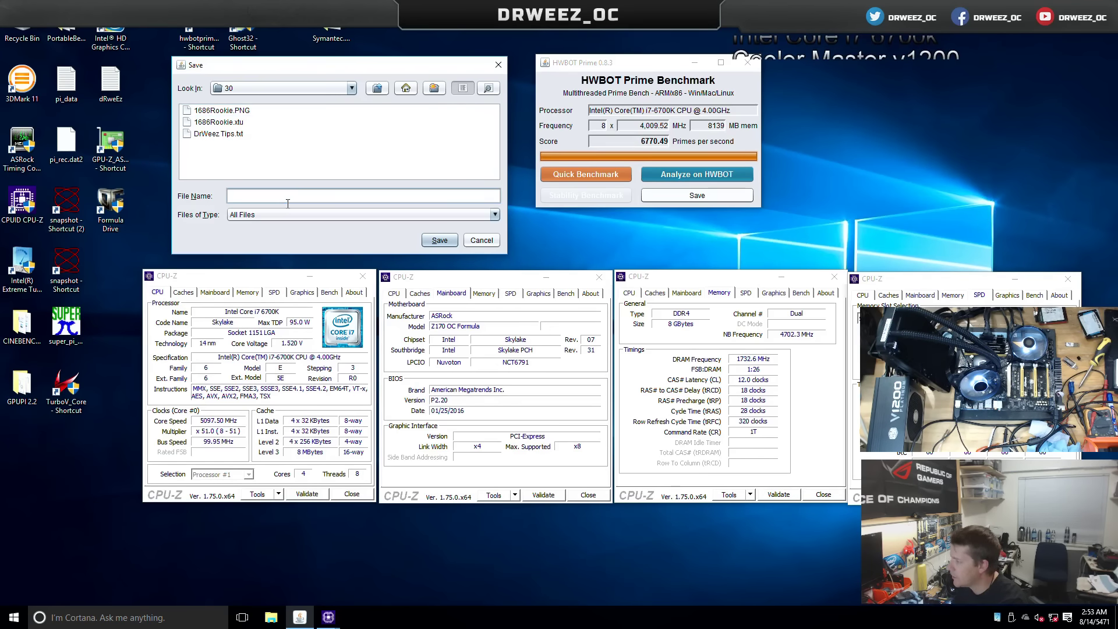
{"action": "type", "text": "677"}
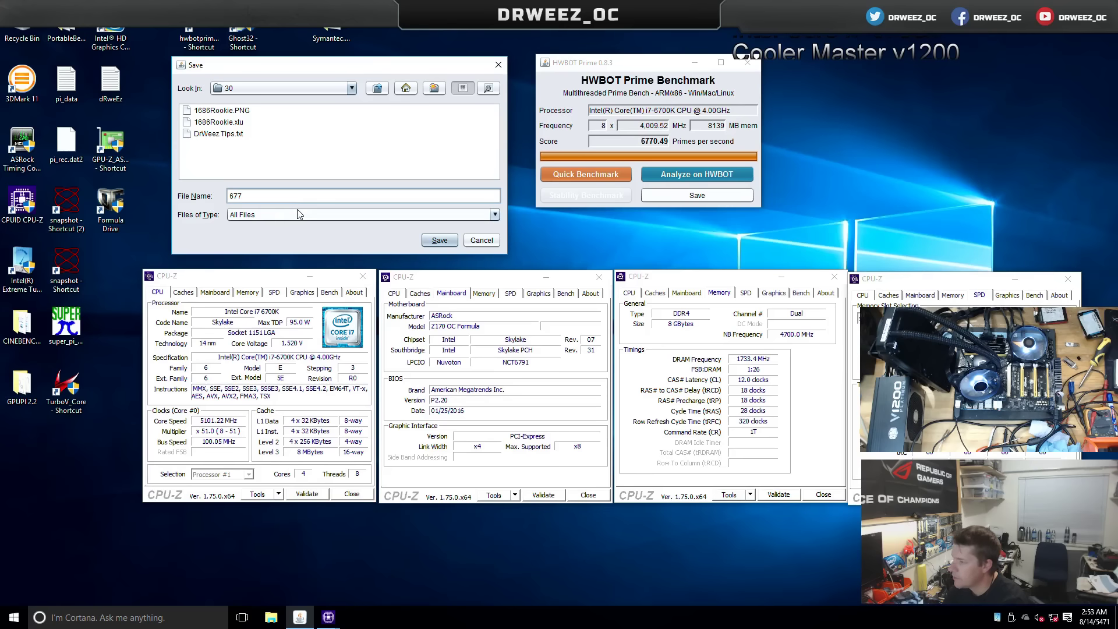
{"action": "type", "text": "0"}
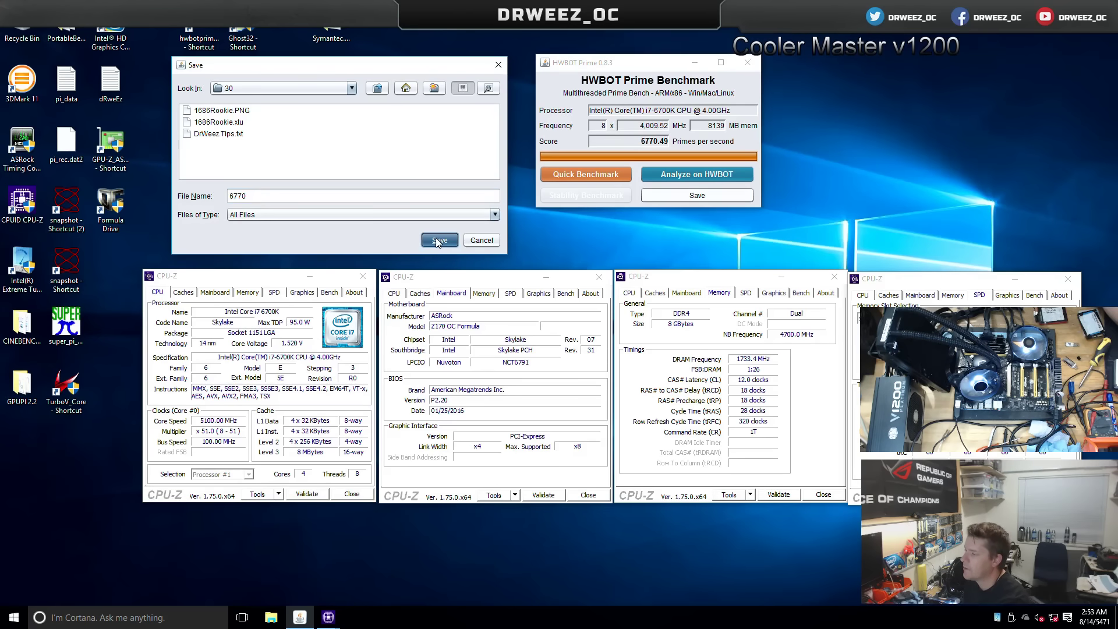
{"action": "left_click", "coordinate": [437, 240]}
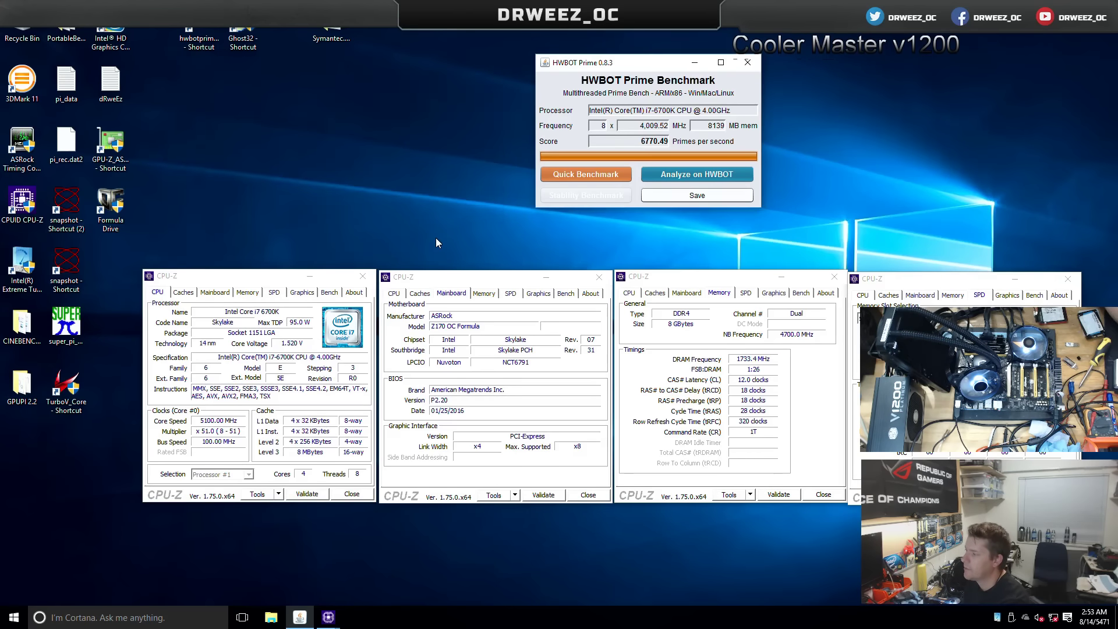
- Open the file location of the snapshot - Shortcut (2) program and copy the snaphsot0002 image from Pictures
{"action": "right_click", "coordinate": [80, 218]}
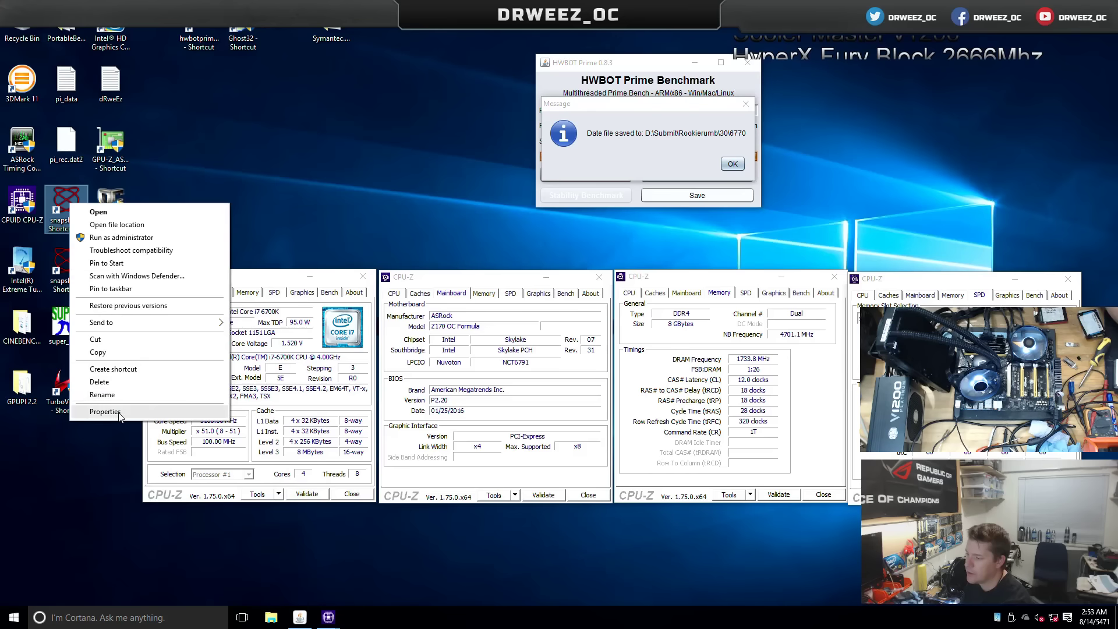
{"action": "left_click", "coordinate": [167, 413]}
{"action": "left_click", "coordinate": [140, 415]}
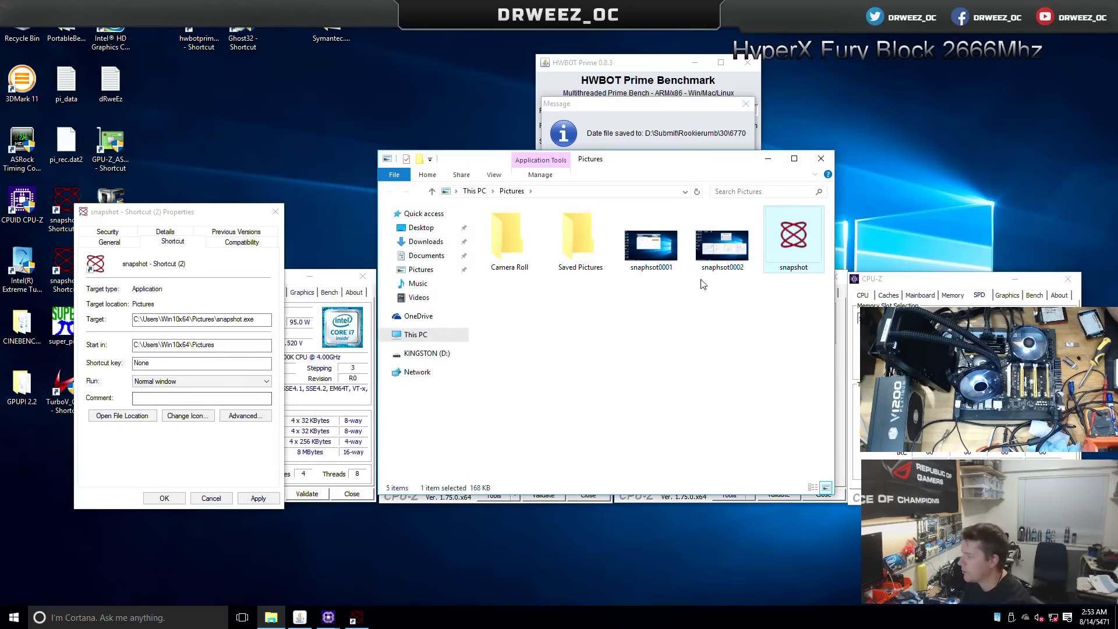
{"action": "left_click", "coordinate": [733, 255]}
{"action": "right_click", "coordinate": [731, 244]}
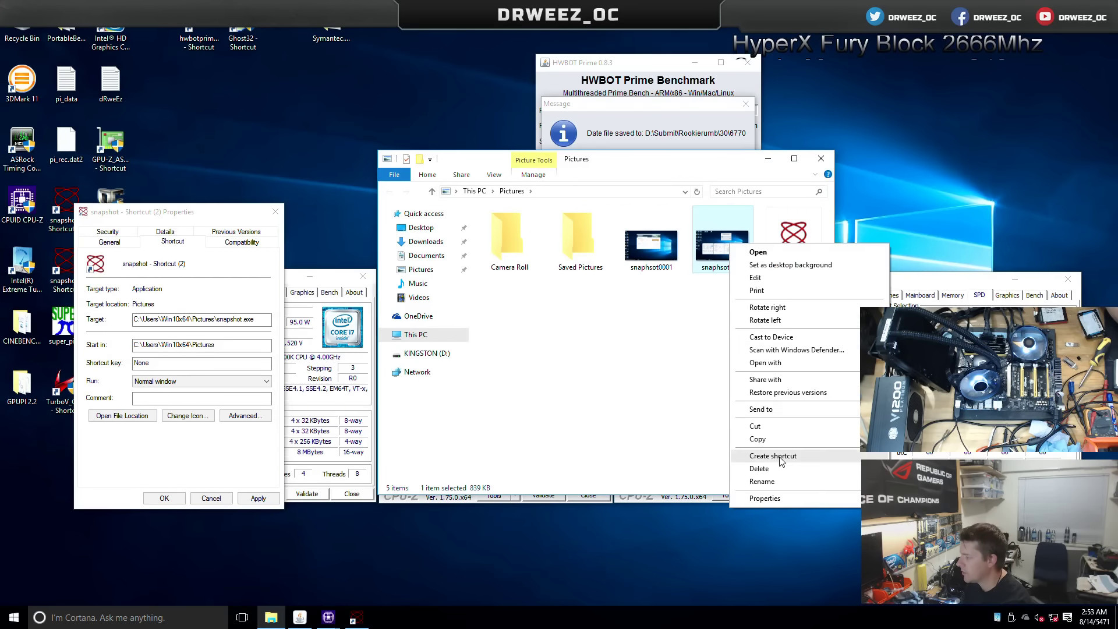
{"action": "left_click", "coordinate": [767, 439]}
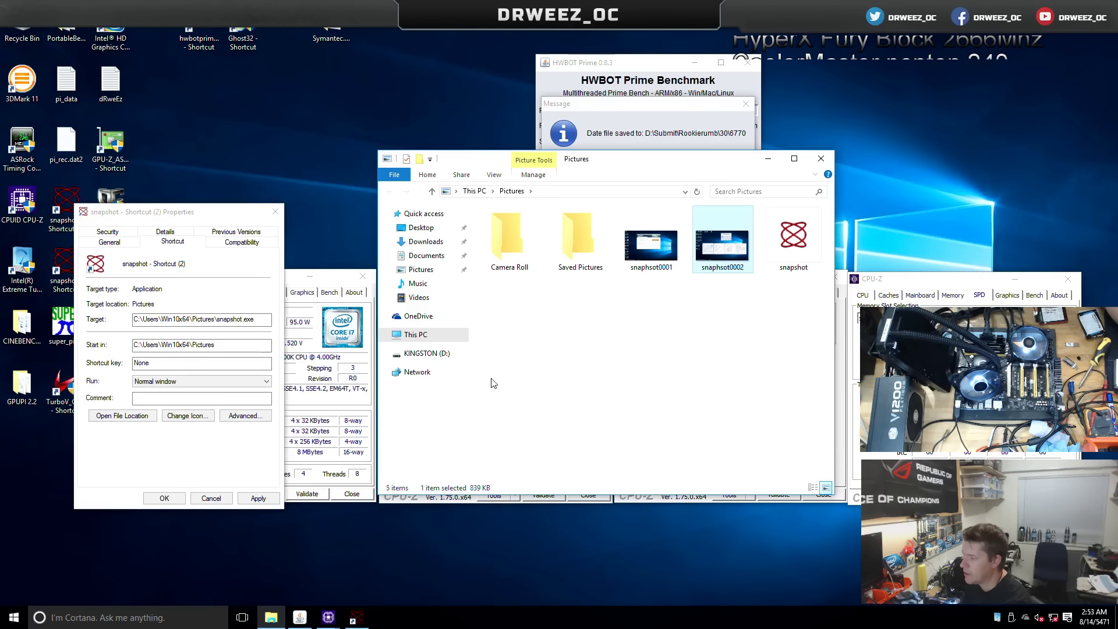
- Paste the copied screenshot into Submit > Rookierumb > 30 on KINGSTON (D:)
{"action": "left_click", "coordinate": [444, 353]}
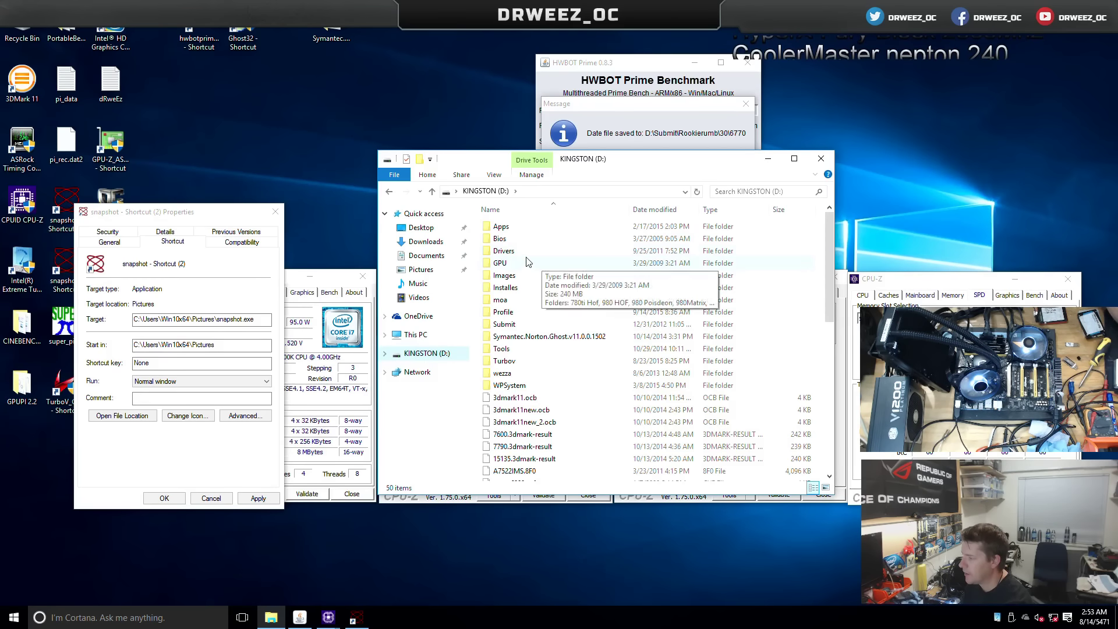
{"action": "double_click", "coordinate": [513, 325]}
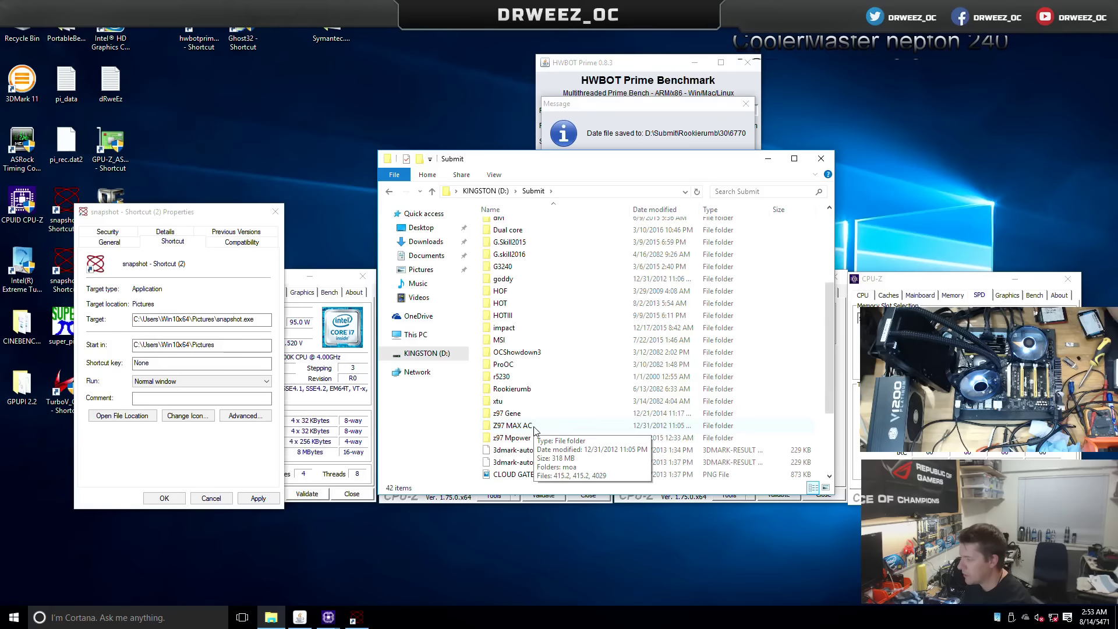
{"action": "scroll", "coordinate": [538, 368], "scroll_direction": "down", "scroll_amount": 3}
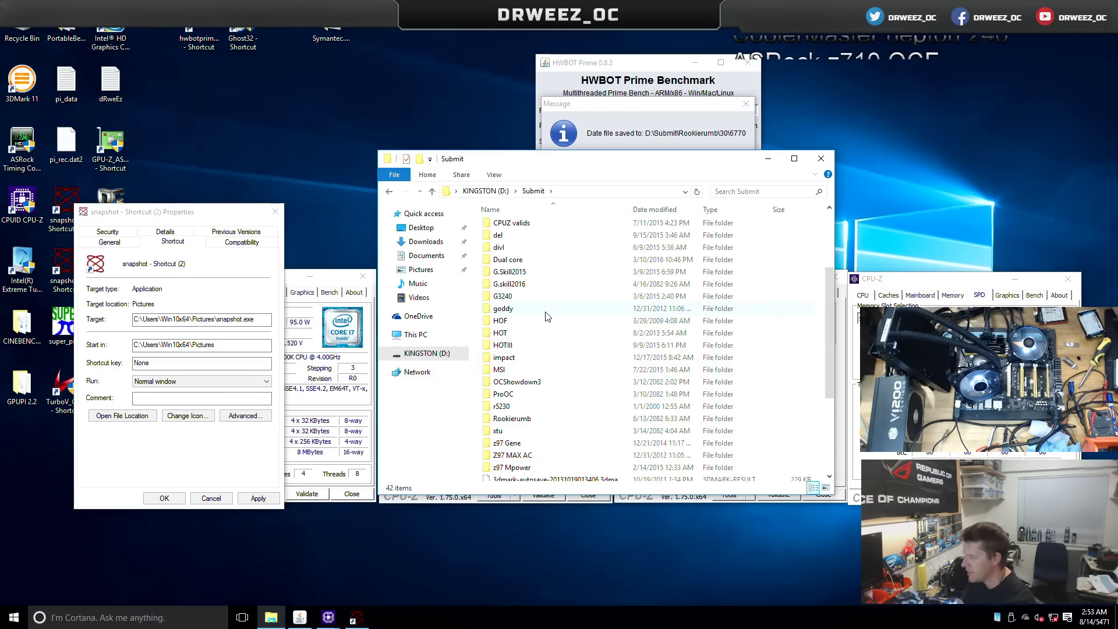
{"action": "double_click", "coordinate": [526, 418]}
{"action": "double_click", "coordinate": [497, 226]}
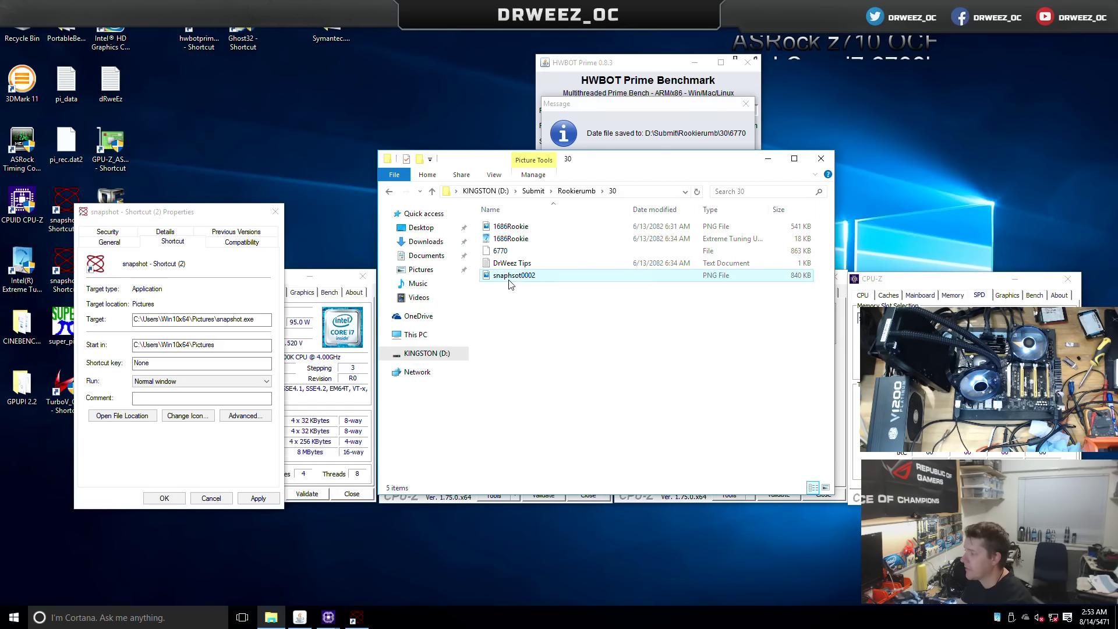
- Rename the snaphsot0002 image in folder 30 to 6770
{"action": "right_click", "coordinate": [517, 283]}
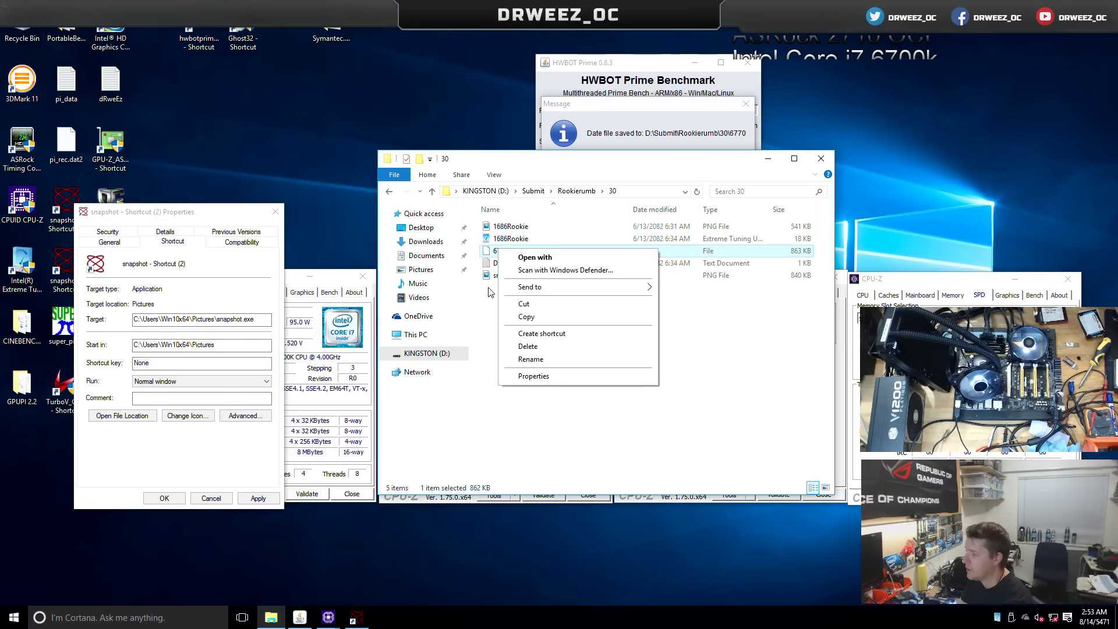
{"action": "key", "text": "Escape"}
{"action": "right_click", "coordinate": [492, 277]}
{"action": "left_click", "coordinate": [522, 483]}
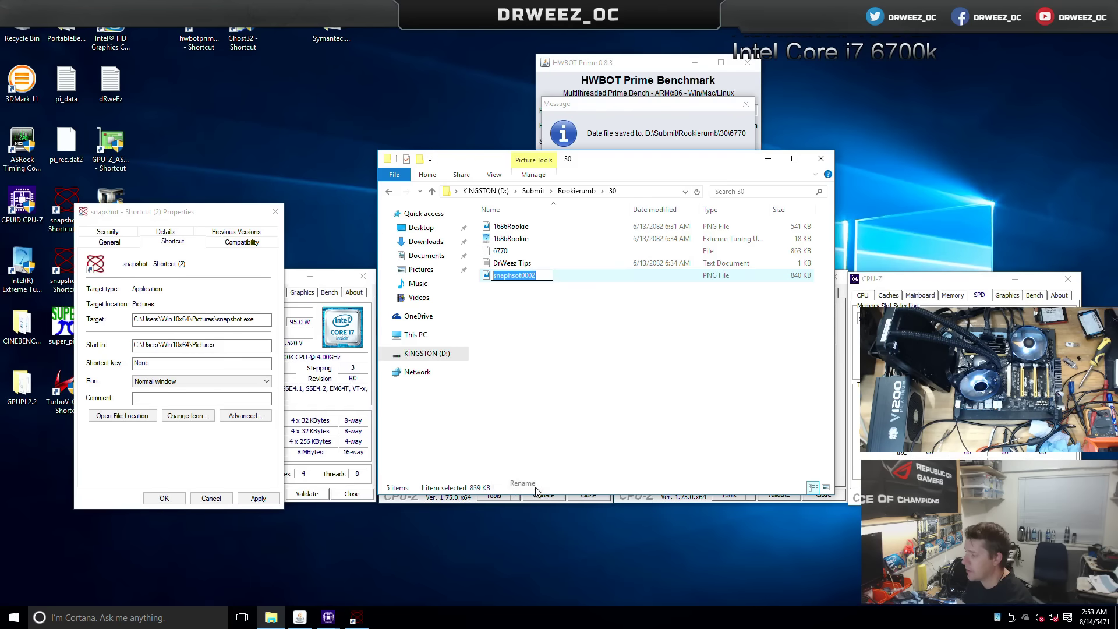
{"action": "type", "text": "6770"}
{"action": "key", "text": "Return"}
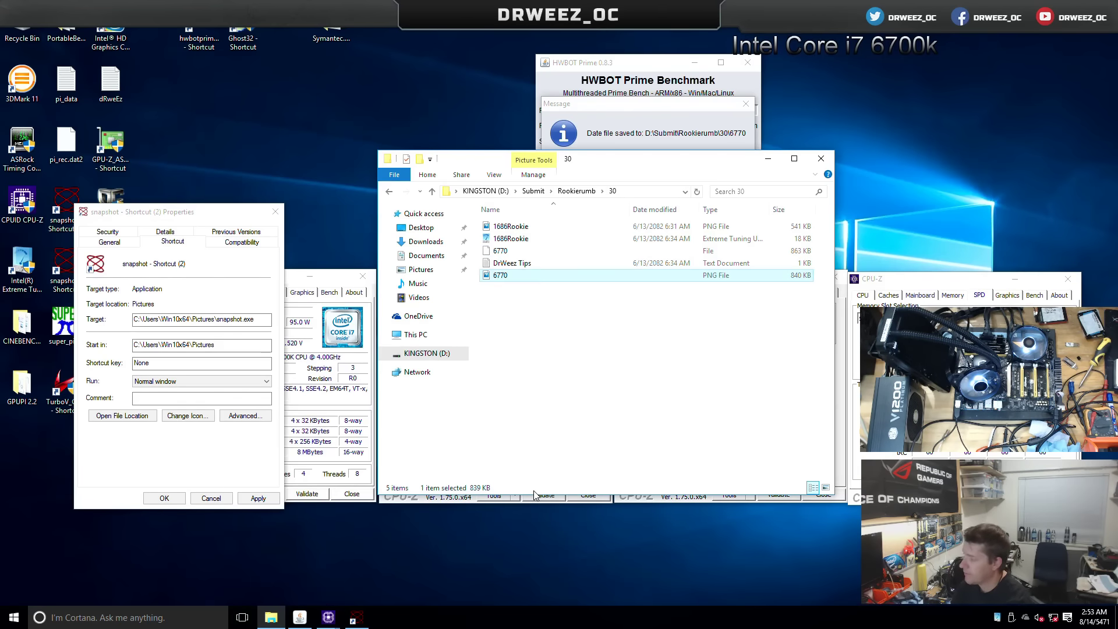
- Close the shortcut properties, the CPU-Z window showing CPU data and the file window, and dismiss the save message
{"action": "left_click", "coordinate": [225, 500]}
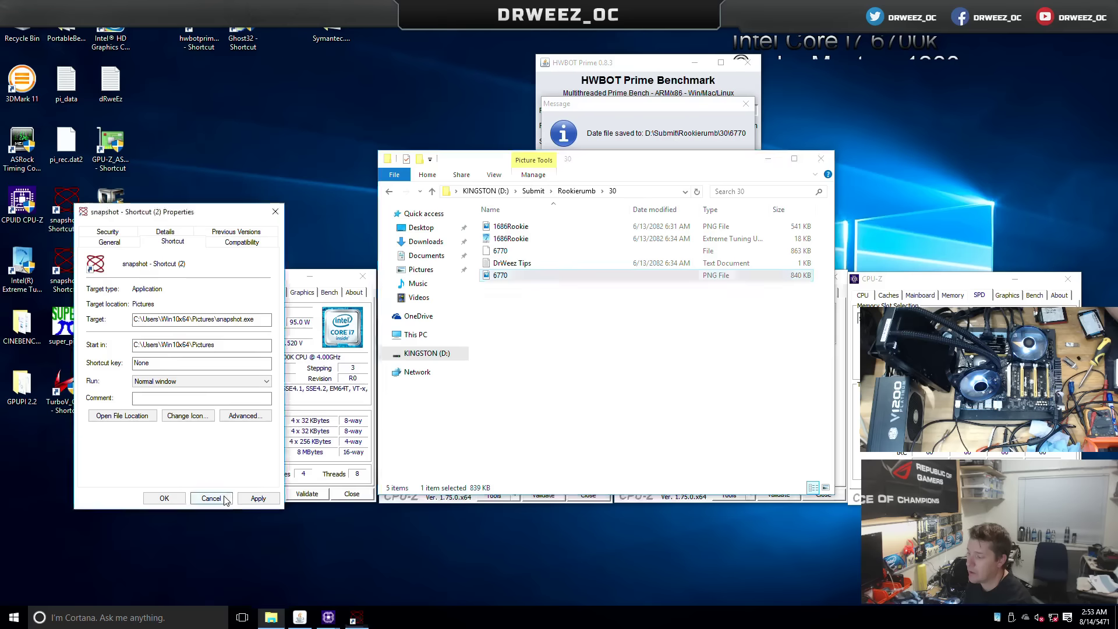
{"action": "left_click", "coordinate": [350, 495]}
{"action": "left_click", "coordinate": [821, 158]}
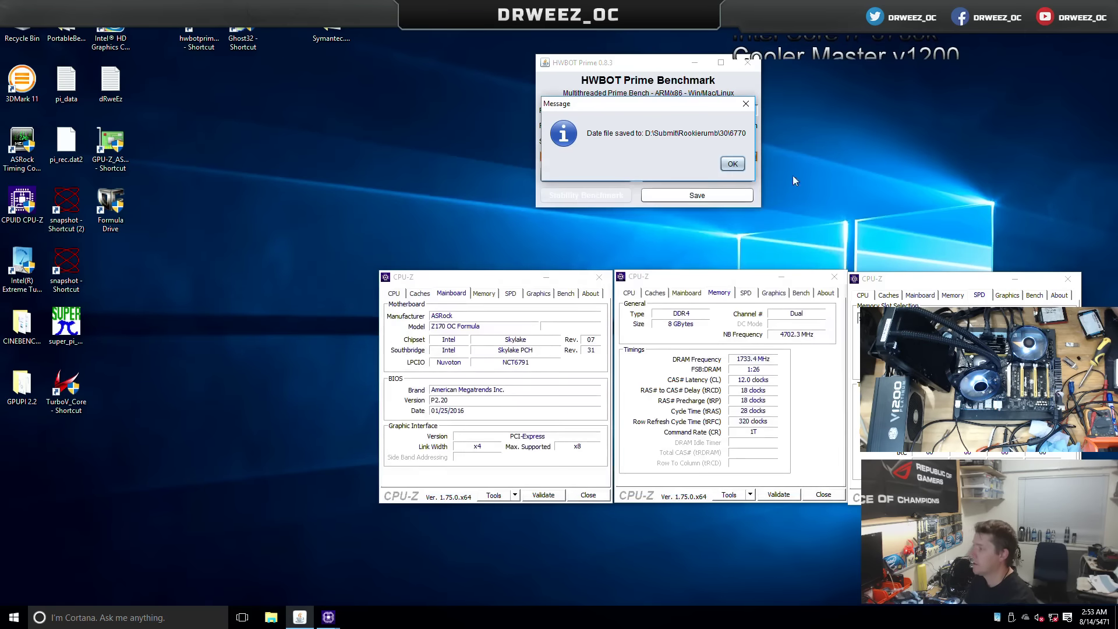
{"action": "left_click", "coordinate": [733, 164]}
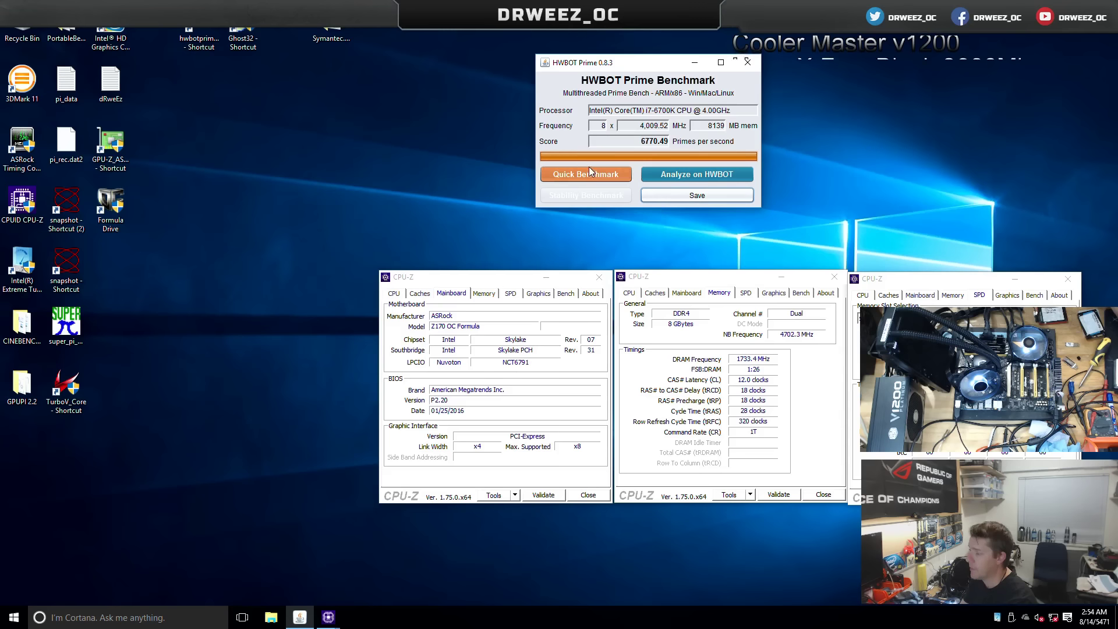
- Rerun the HWBOT Prime quick benchmark several times, hiding all windows to show the bare desktop during the runs
{"action": "left_click", "coordinate": [611, 174]}
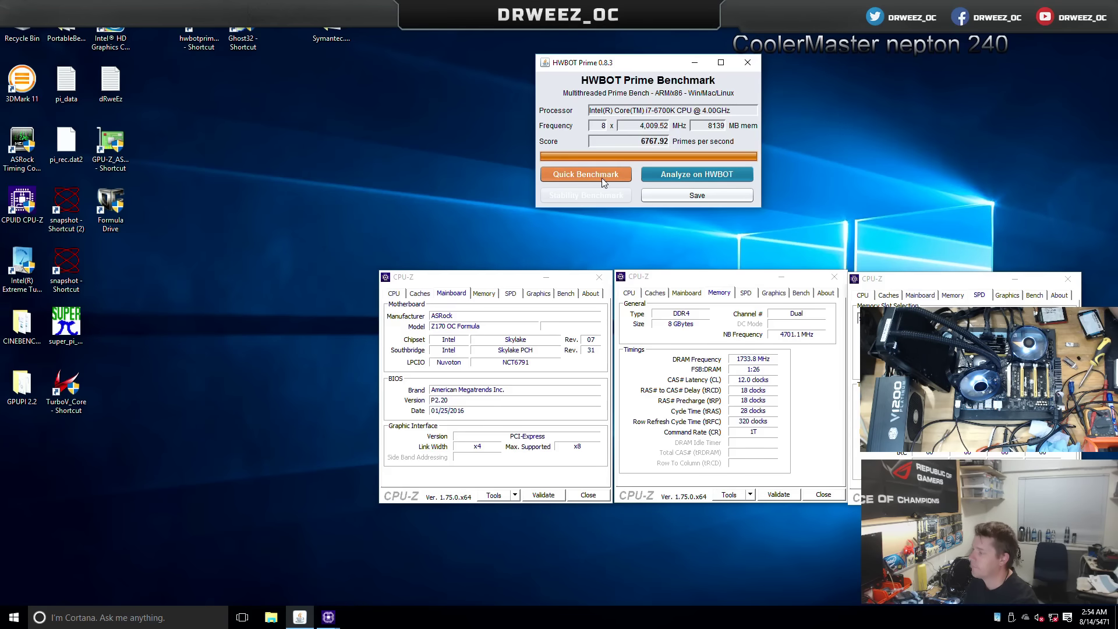
{"action": "left_click", "coordinate": [602, 177]}
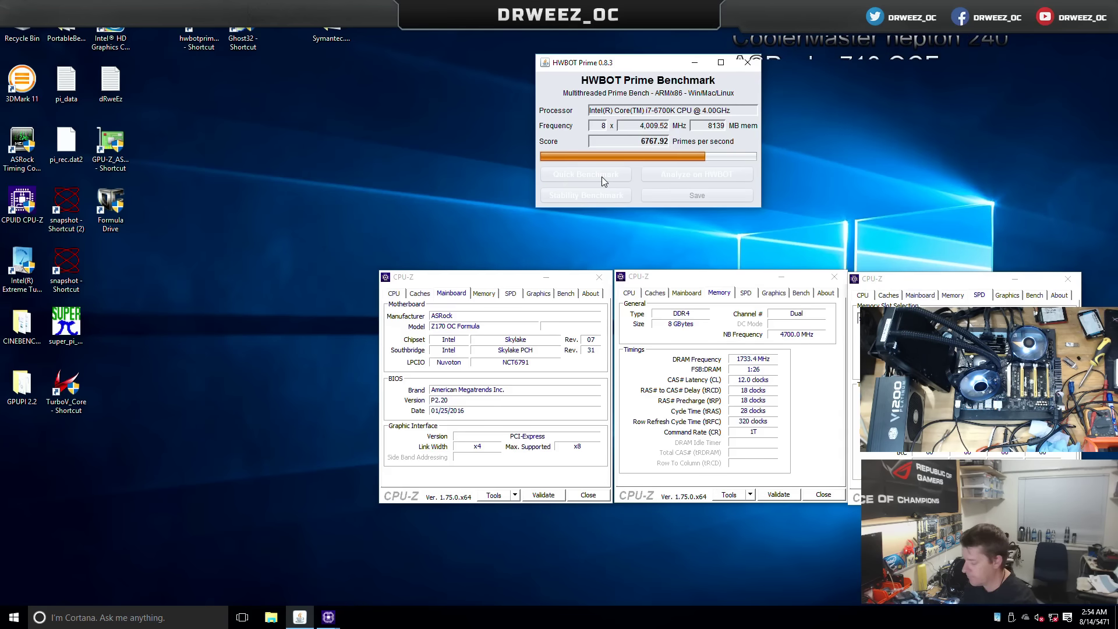
{"action": "key", "text": "super+d"}
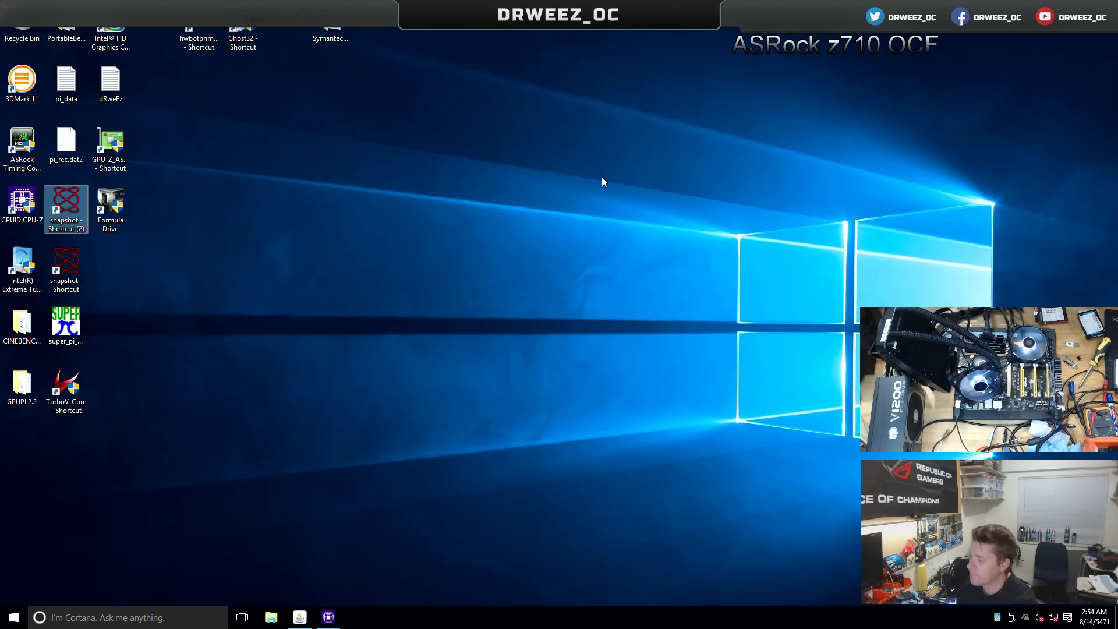
{"action": "key", "text": "alt+Tab"}
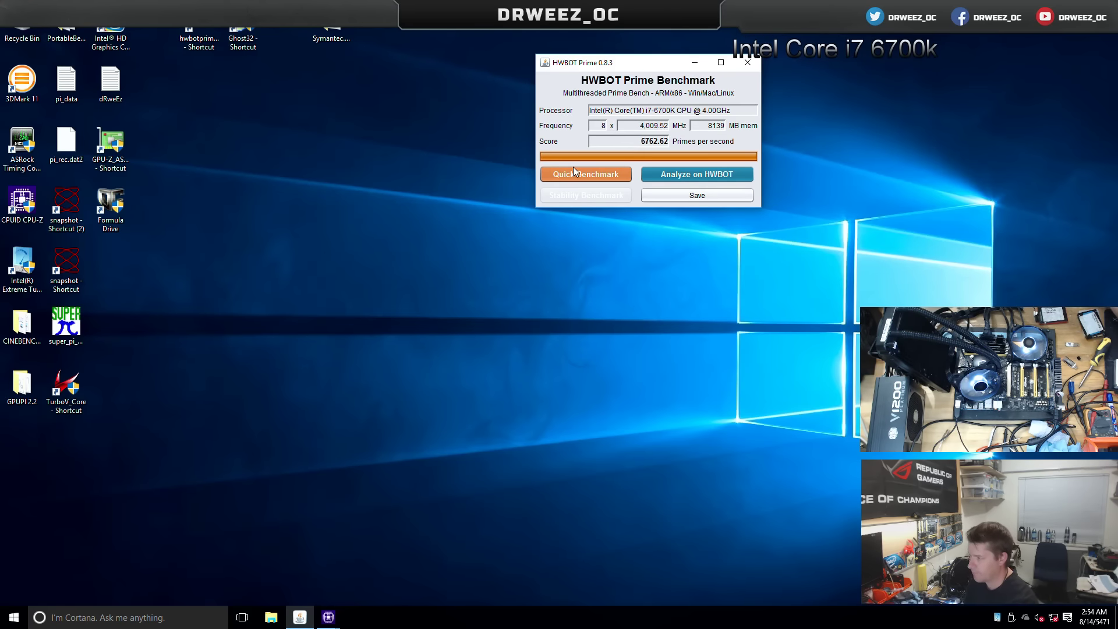
{"action": "key", "text": "super+d"}
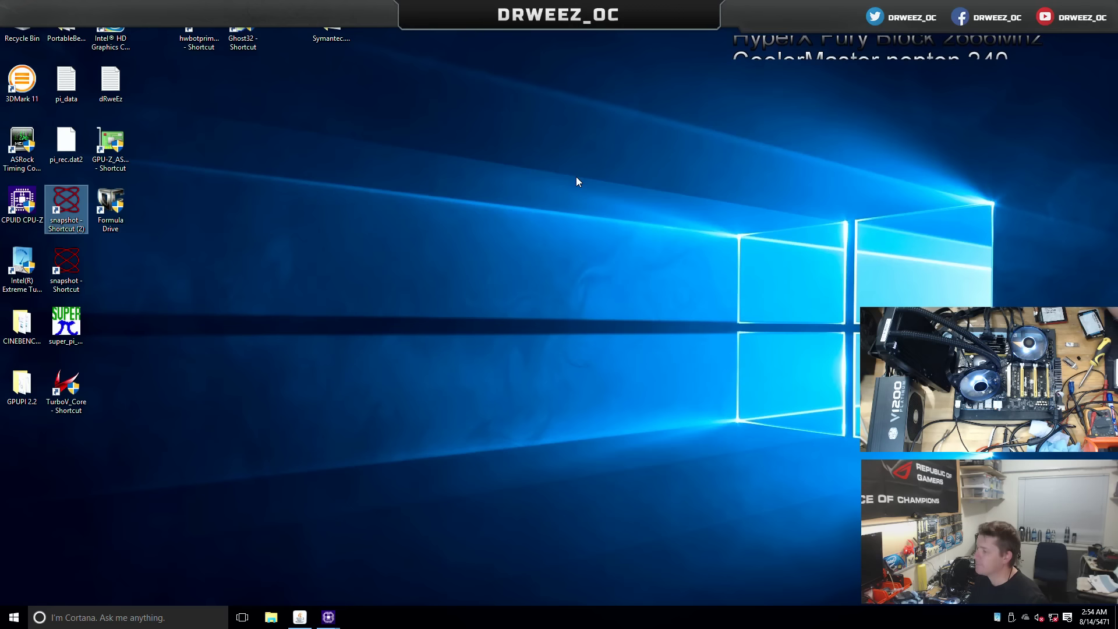
{"action": "left_click", "coordinate": [309, 622]}
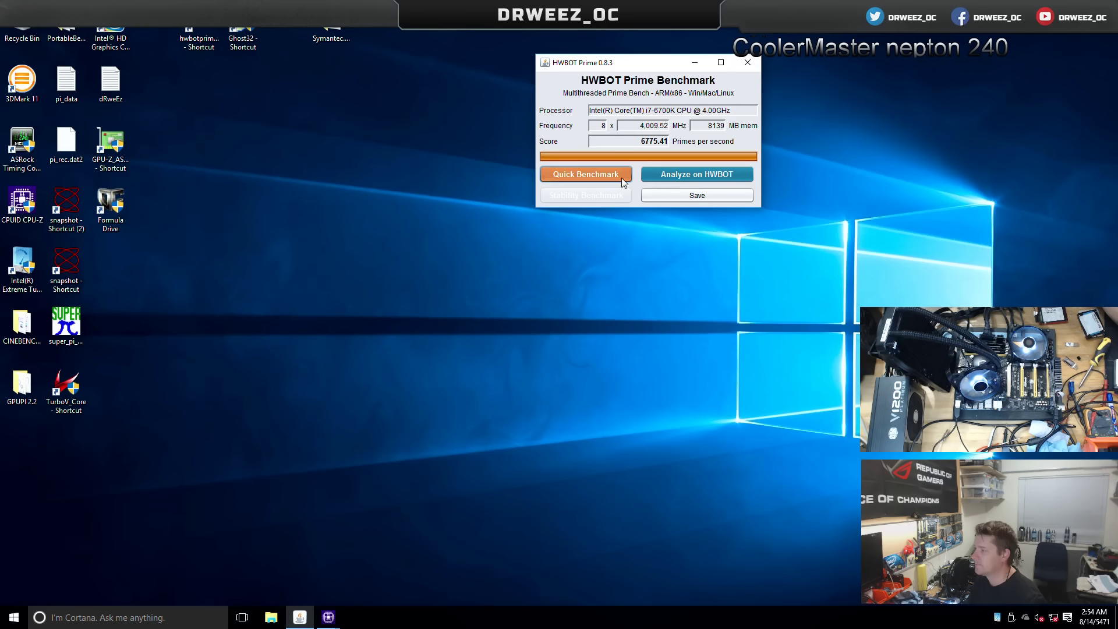
- Close HWBOT Prime and restart the PC
{"action": "left_click", "coordinate": [748, 63]}
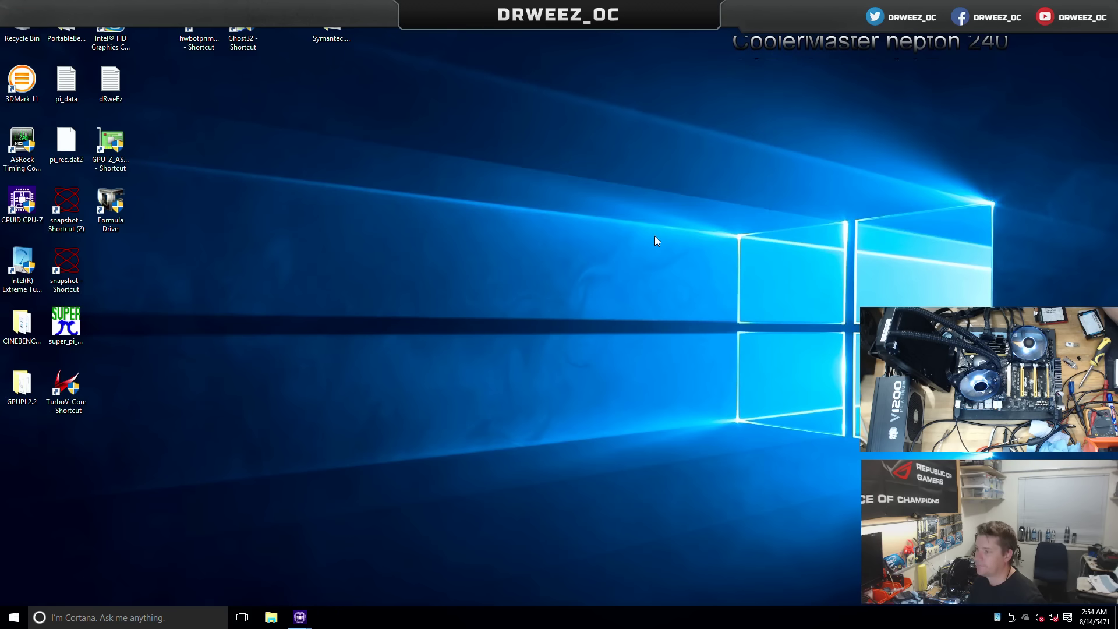
{"action": "left_click", "coordinate": [14, 617]}
{"action": "left_click", "coordinate": [33, 572]}
{"action": "left_click", "coordinate": [64, 545]}
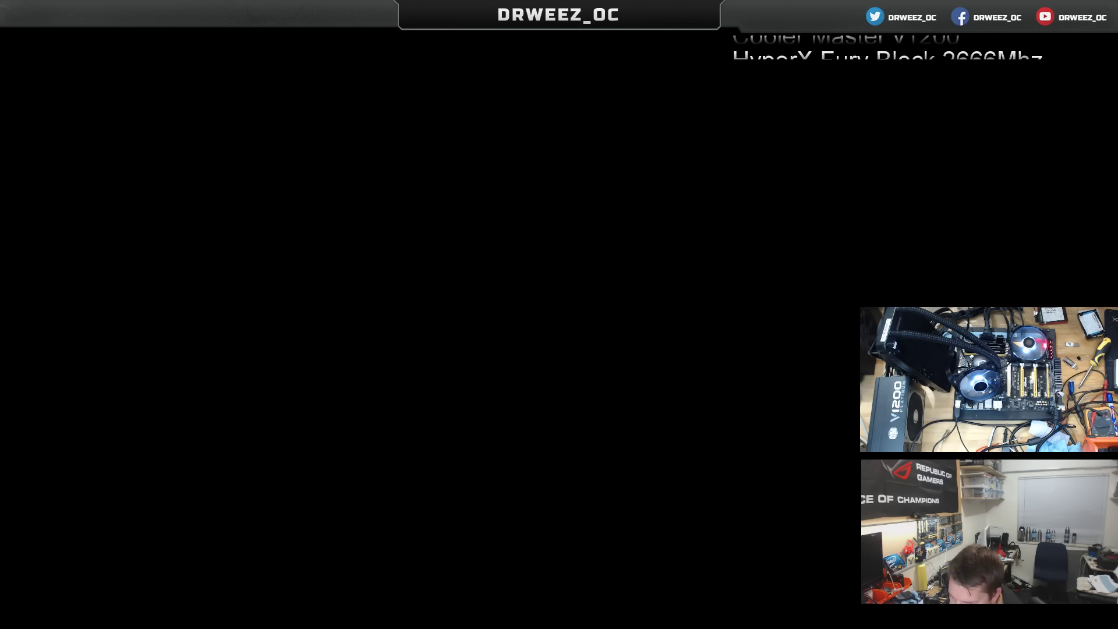
- Check the DRAM configuration and the hardware monitor's voltages and temperatures in the UEFI setup
{"action": "key", "text": "Right"}
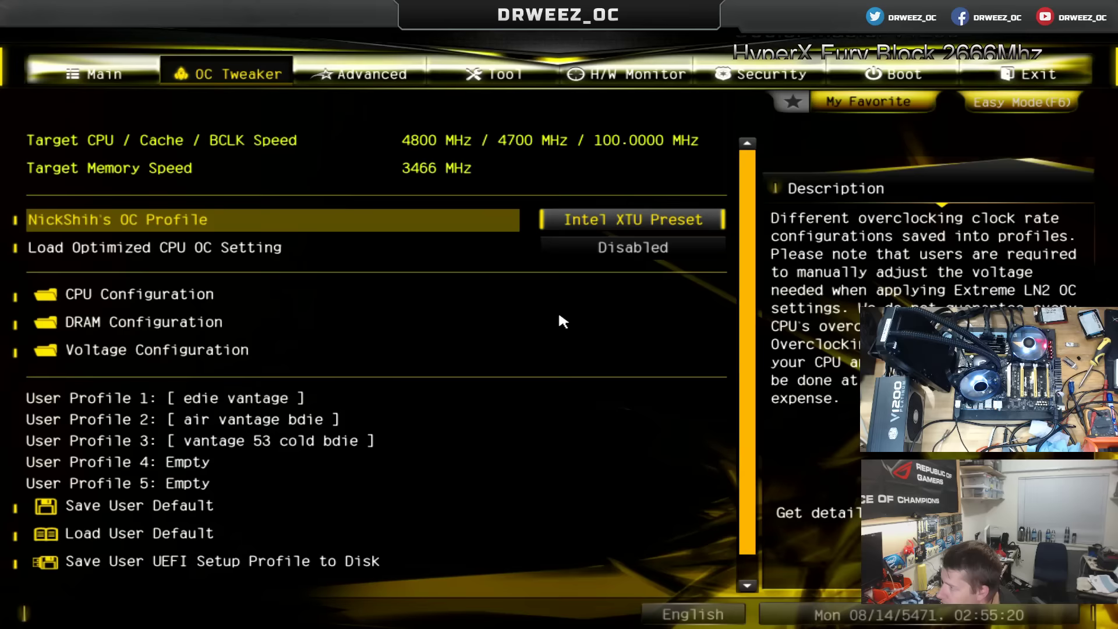
{"action": "key", "text": "Down"}
{"action": "key", "text": "Down"}
{"action": "key", "text": "Down"}
{"action": "key", "text": "Return"}
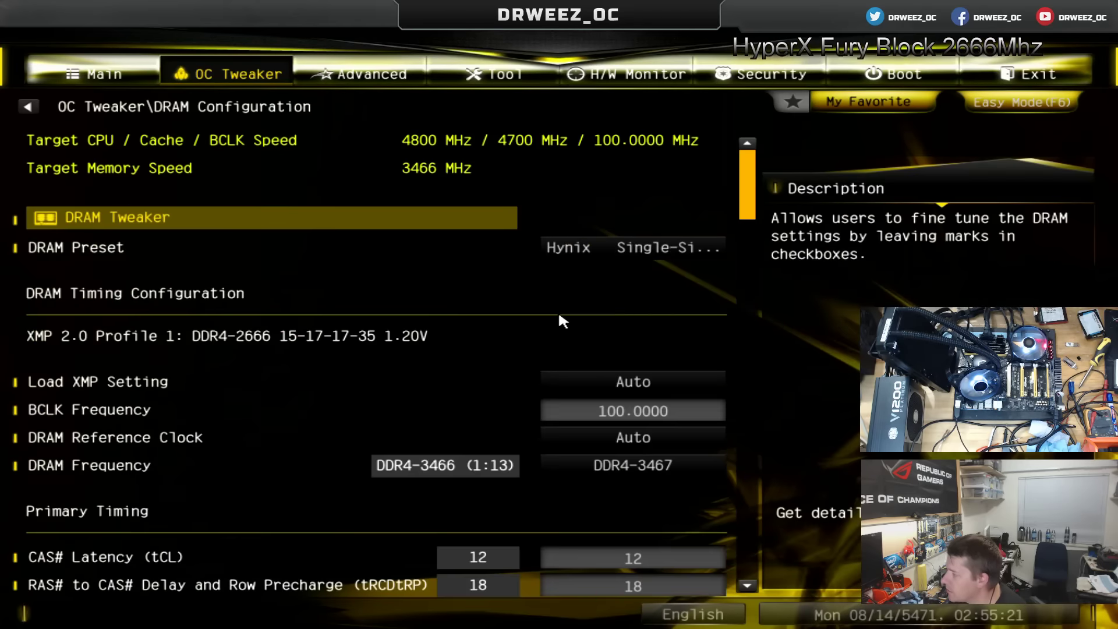
{"action": "key", "text": "Escape"}
{"action": "key", "text": "Escape"}
{"action": "key", "text": "Left"}
{"action": "key", "text": "Left"}
{"action": "key", "text": "Left"}
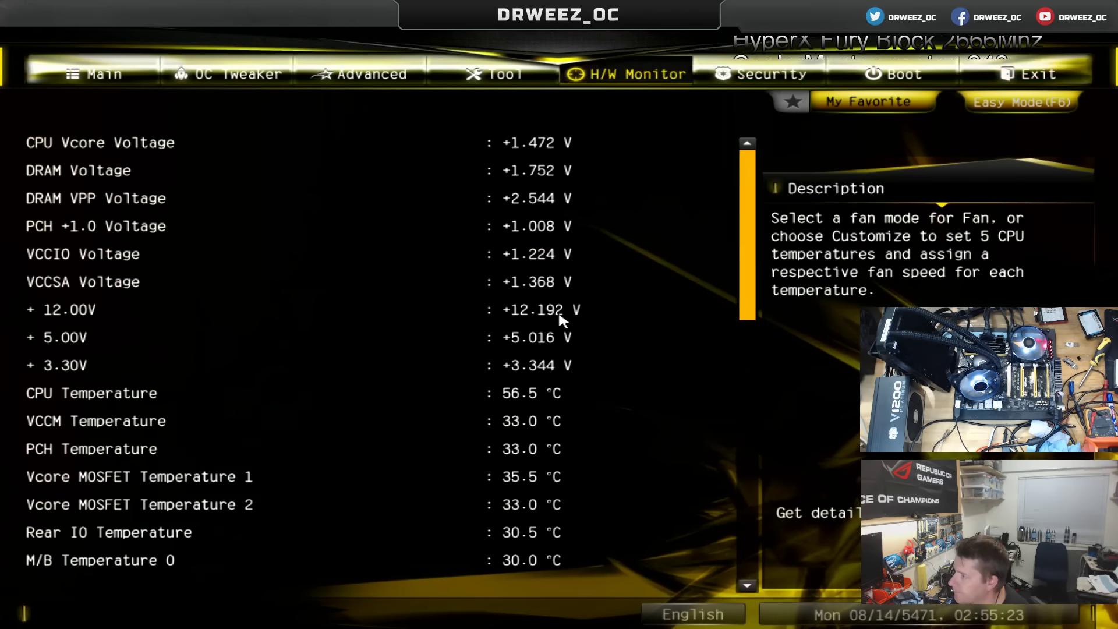
- Set the DRAM preset to Default in the overclocking settings' DRAM configuration
{"action": "key", "text": "Right"}
{"action": "key", "text": "Right"}
{"action": "key", "text": "Right"}
{"action": "key", "text": "Right"}
{"action": "key", "text": "Right"}
{"action": "key", "text": "Right"}
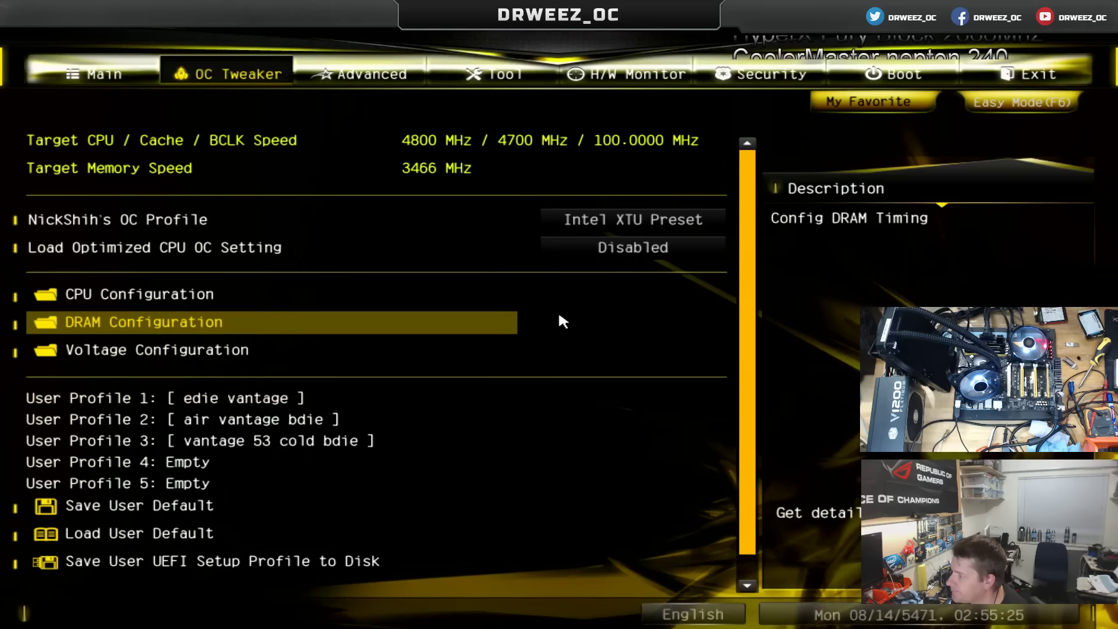
{"action": "key", "text": "Down"}
{"action": "key", "text": "Up"}
{"action": "key", "text": "Return"}
{"action": "key", "text": "Down"}
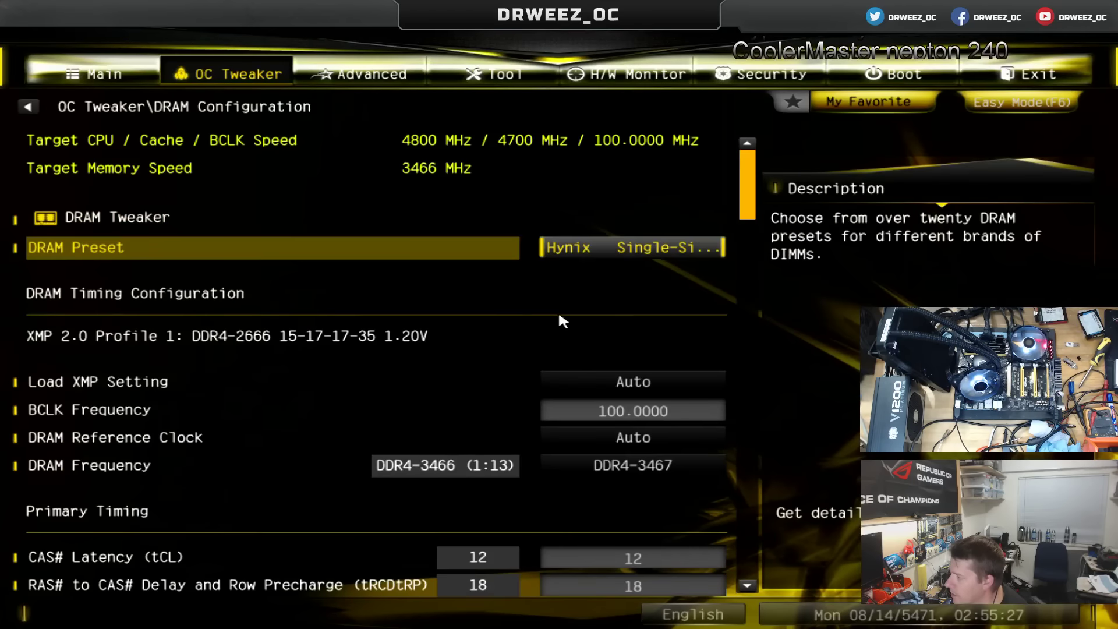
{"action": "key", "text": "Return"}
{"action": "key", "text": "Up"}
{"action": "key", "text": "Up"}
{"action": "key", "text": "Up"}
{"action": "key", "text": "Up"}
{"action": "key", "text": "Up"}
{"action": "key", "text": "Up"}
{"action": "key", "text": "Up"}
{"action": "key", "text": "Up"}
{"action": "key", "text": "Up"}
{"action": "key", "text": "Up"}
{"action": "key", "text": "Up"}
{"action": "key", "text": "Up"}
{"action": "key", "text": "Up"}
{"action": "key", "text": "Up"}
{"action": "key", "text": "Up"}
{"action": "key", "text": "Up"}
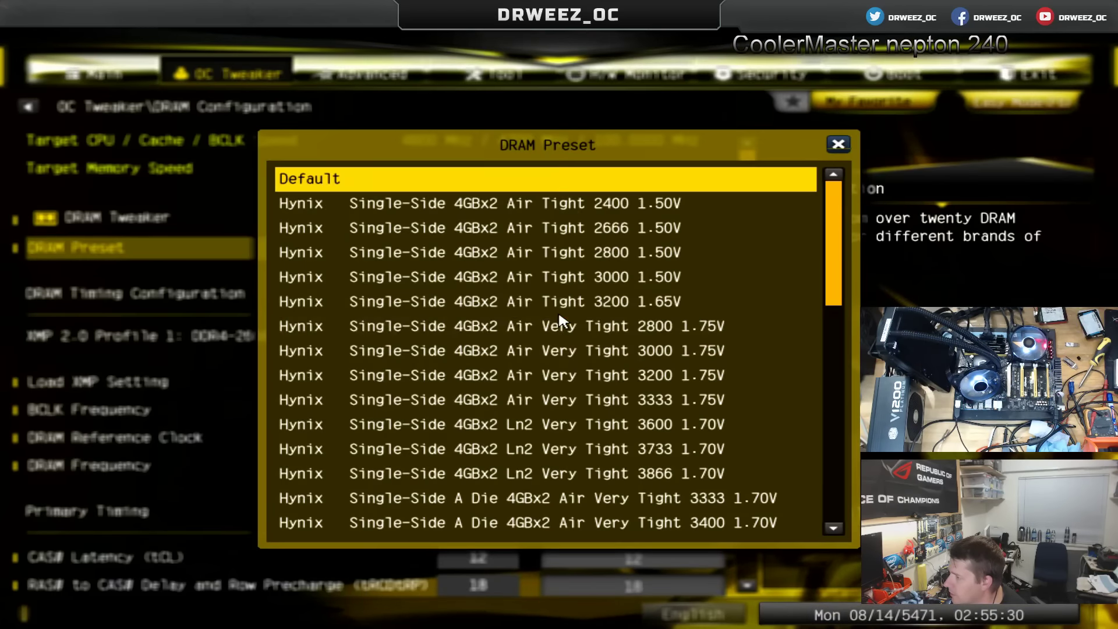
{"action": "key", "text": "Return"}
{"action": "key", "text": "Down"}
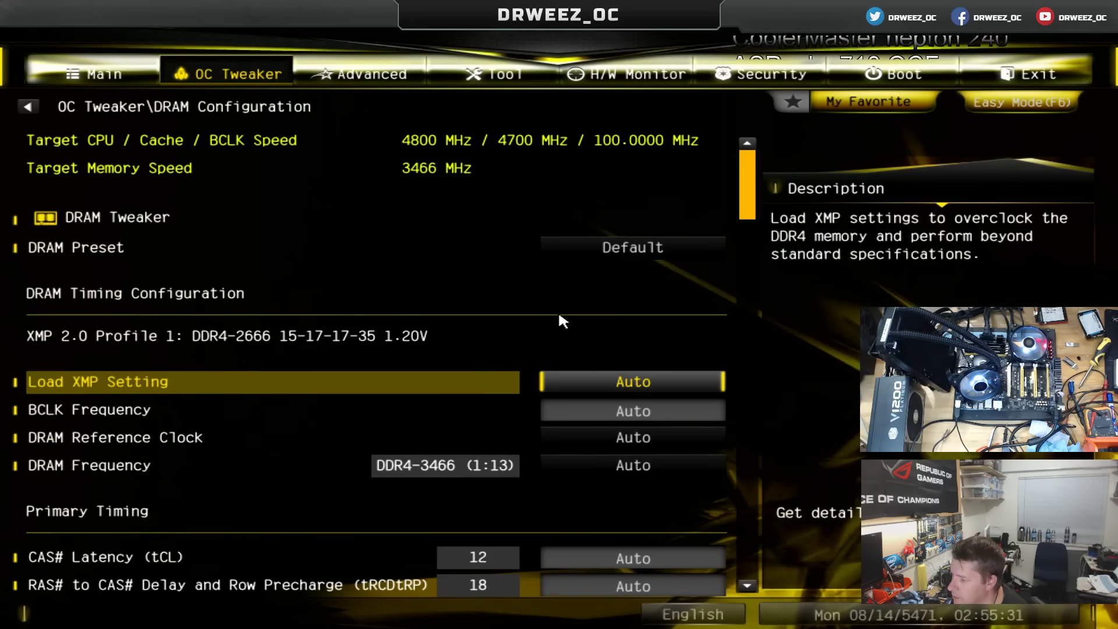
{"action": "key", "text": "Down"}
{"action": "key", "text": "Down"}
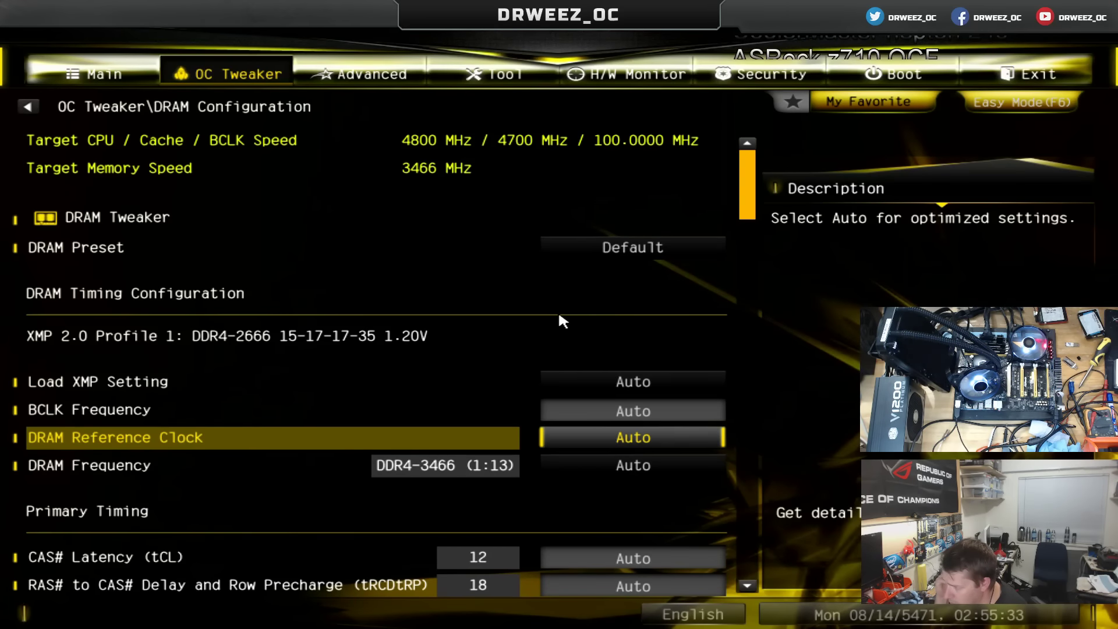
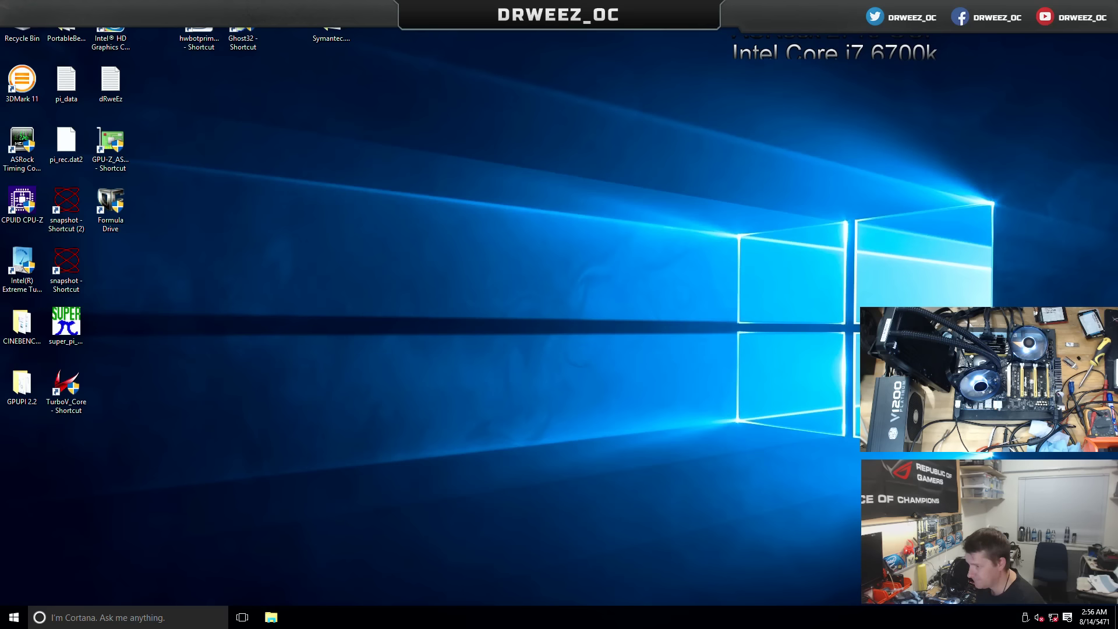
- Launch HWBOT Prime from its desktop shortcut and run the quick benchmark
{"action": "double_click", "coordinate": [199, 39]}
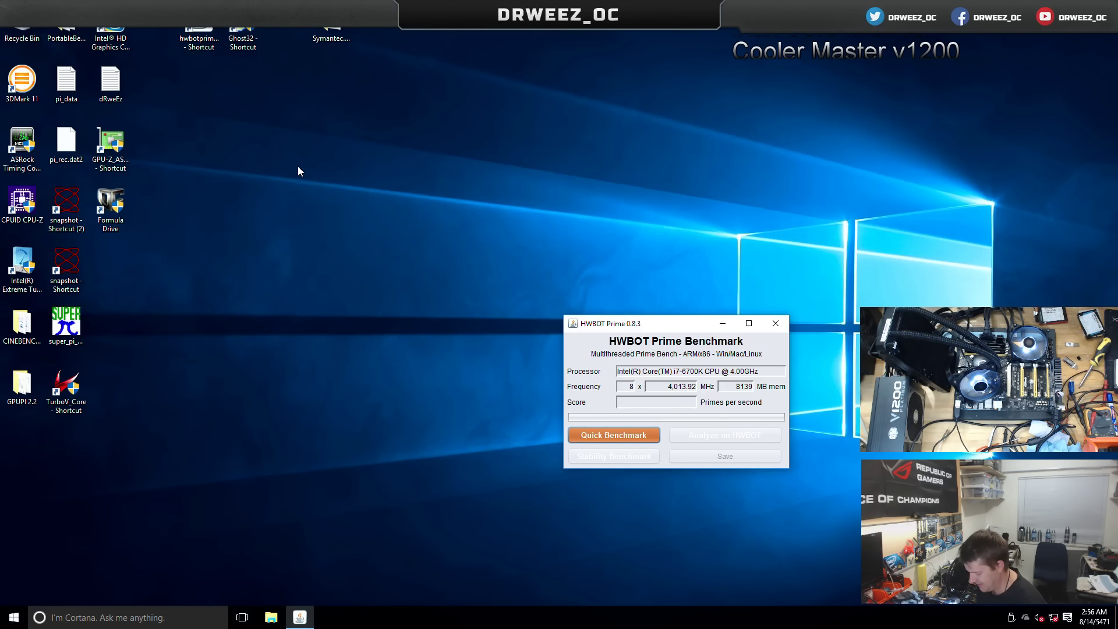
{"action": "left_click", "coordinate": [648, 438]}
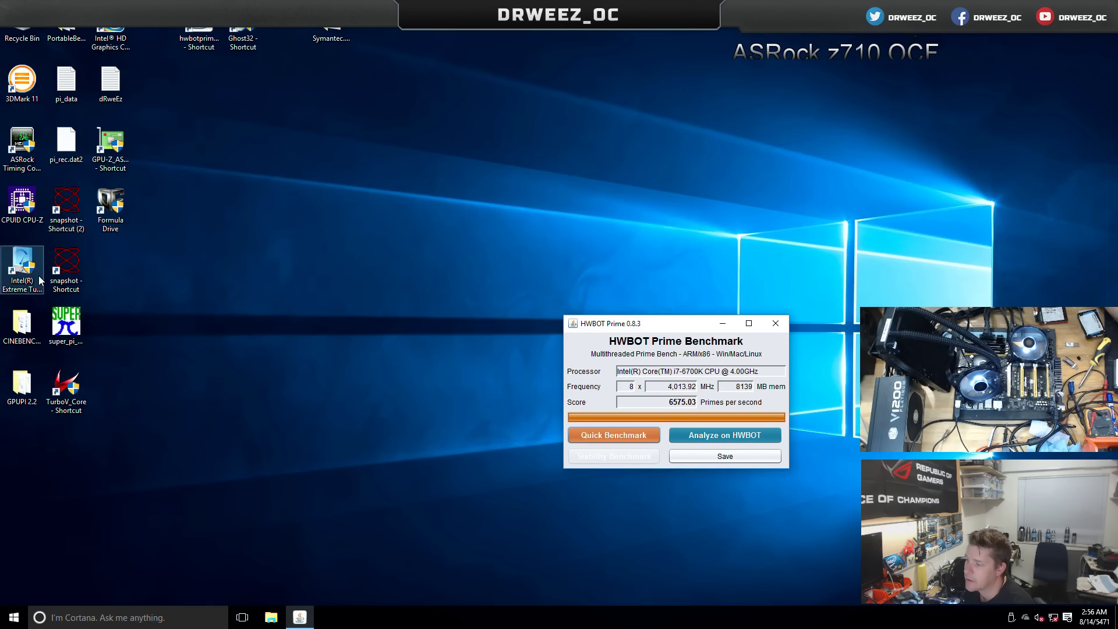
{"action": "double_click", "coordinate": [201, 29]}
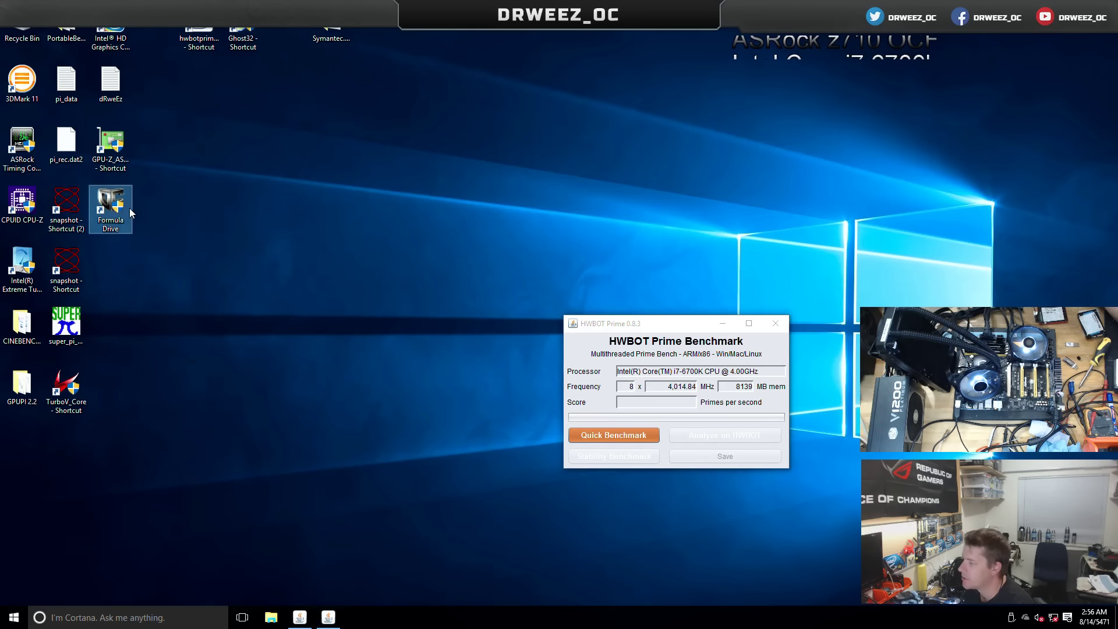
{"action": "left_click_drag", "start_coordinate": [642, 326], "coordinate": [713, 213]}
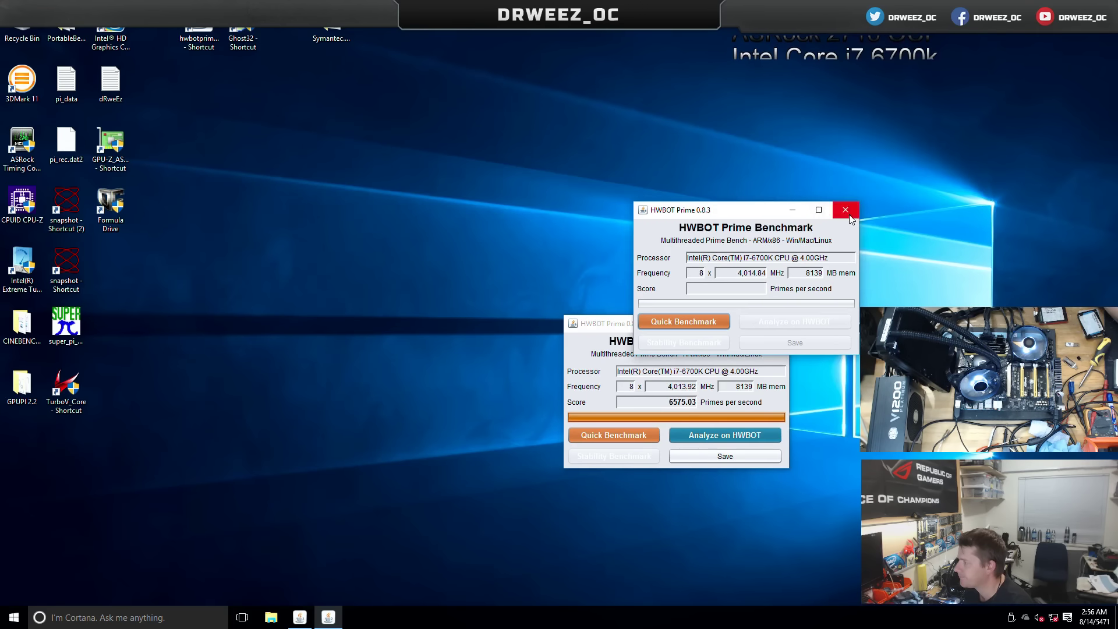
{"action": "left_click", "coordinate": [845, 209]}
- In ASRock Formula Drive, set the fixed Vcore voltage to 1.480 V and the CPU ratio to x51.0, and apply
{"action": "left_click", "coordinate": [471, 159]}
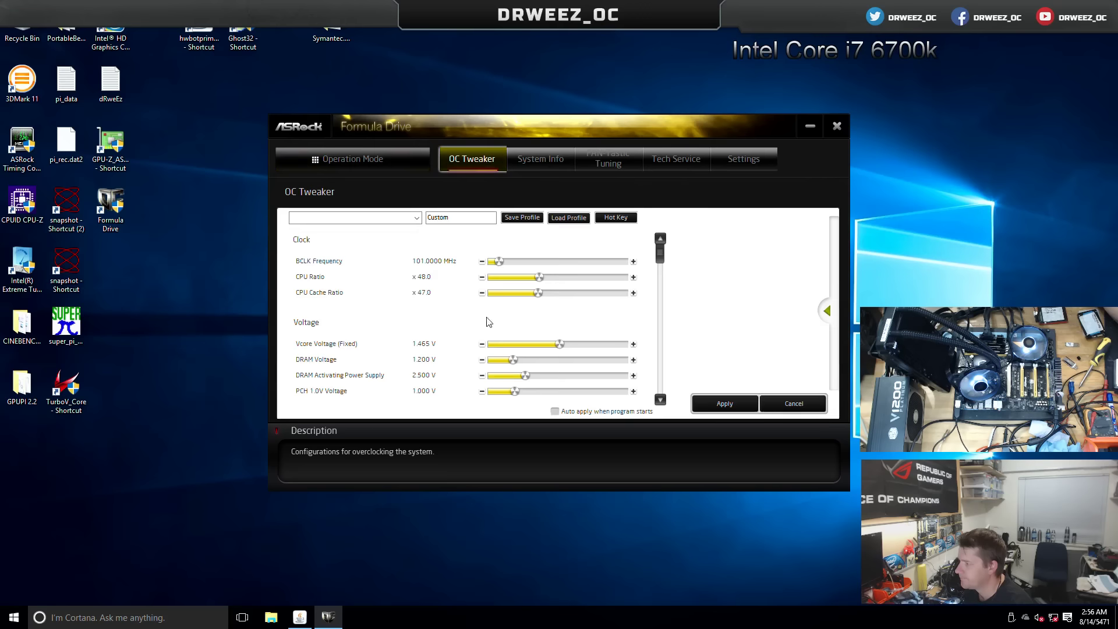
{"action": "left_click", "coordinate": [591, 349]}
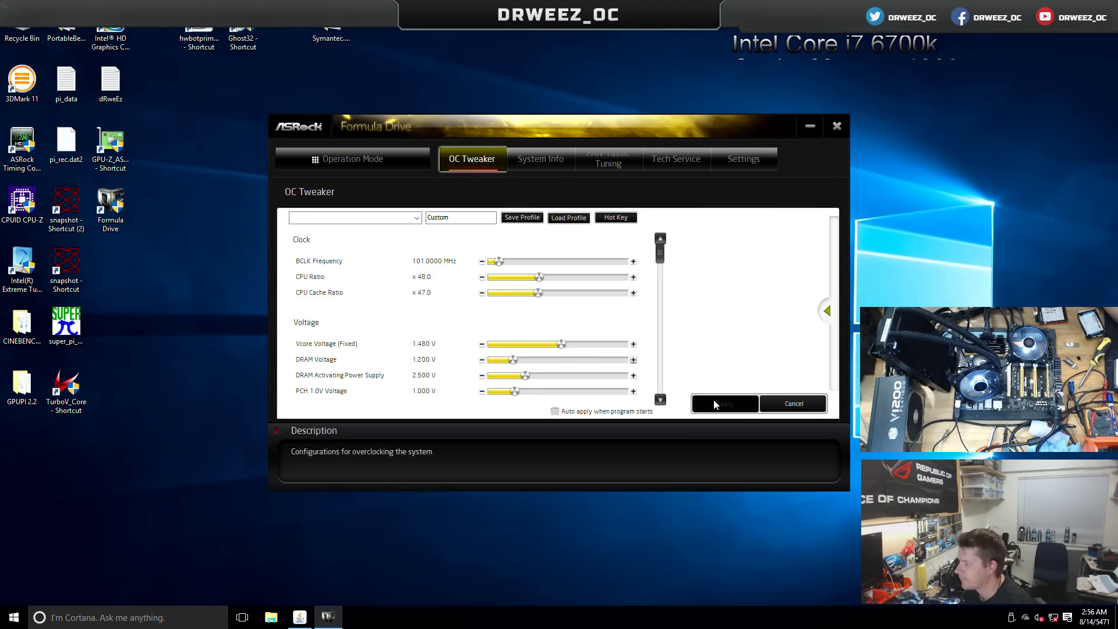
{"action": "left_click", "coordinate": [633, 277]}
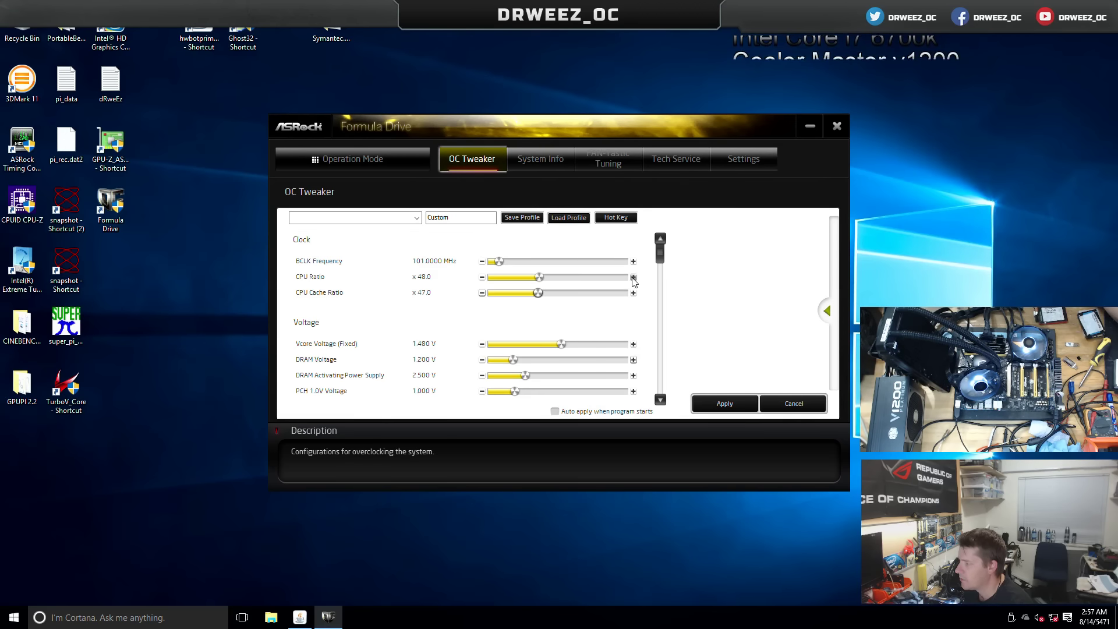
{"action": "left_click", "coordinate": [634, 277]}
{"action": "left_click", "coordinate": [633, 277]}
{"action": "left_click", "coordinate": [711, 400]}
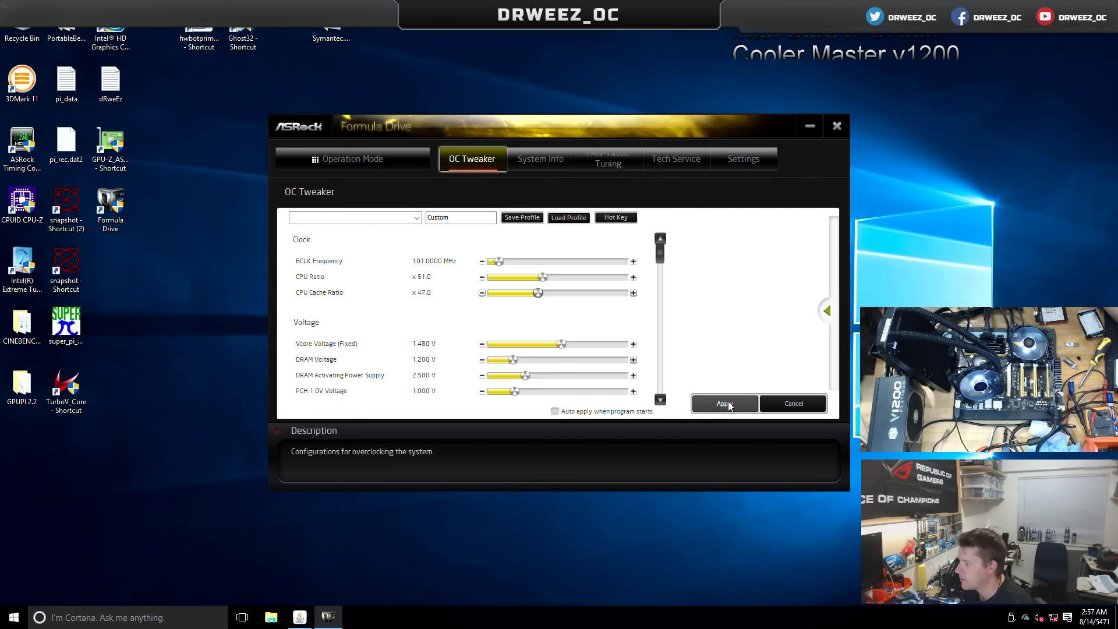
- Separate the Formula Drive and HWBOT Prime windows and rerun the quick benchmark
{"action": "left_click_drag", "start_coordinate": [656, 125], "coordinate": [469, 85]}
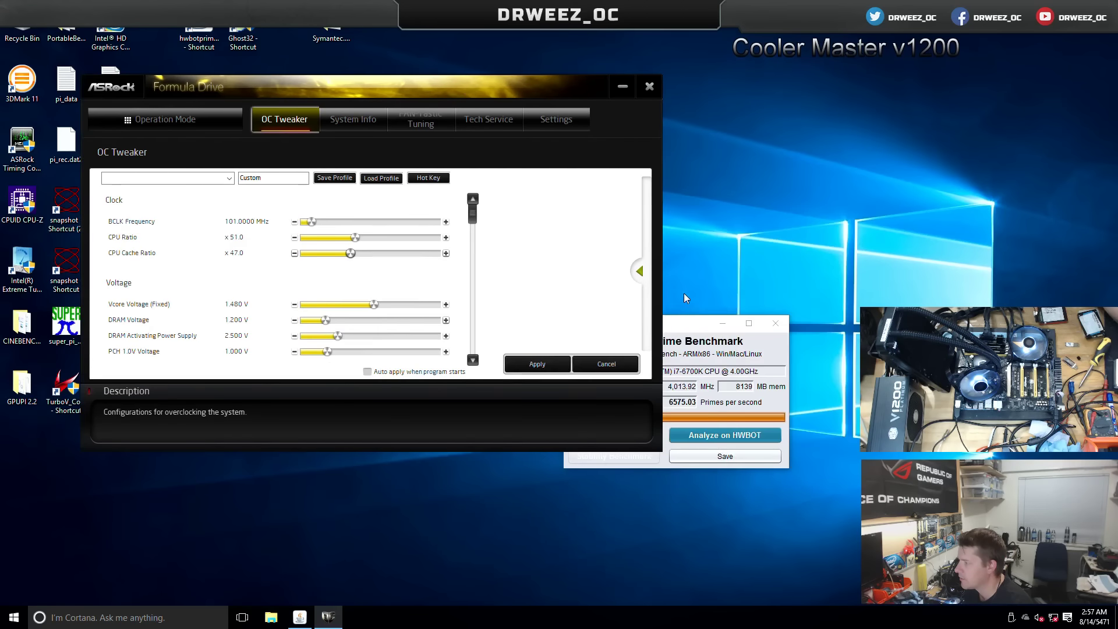
{"action": "left_click_drag", "start_coordinate": [705, 327], "coordinate": [819, 246]}
{"action": "left_click", "coordinate": [742, 356]}
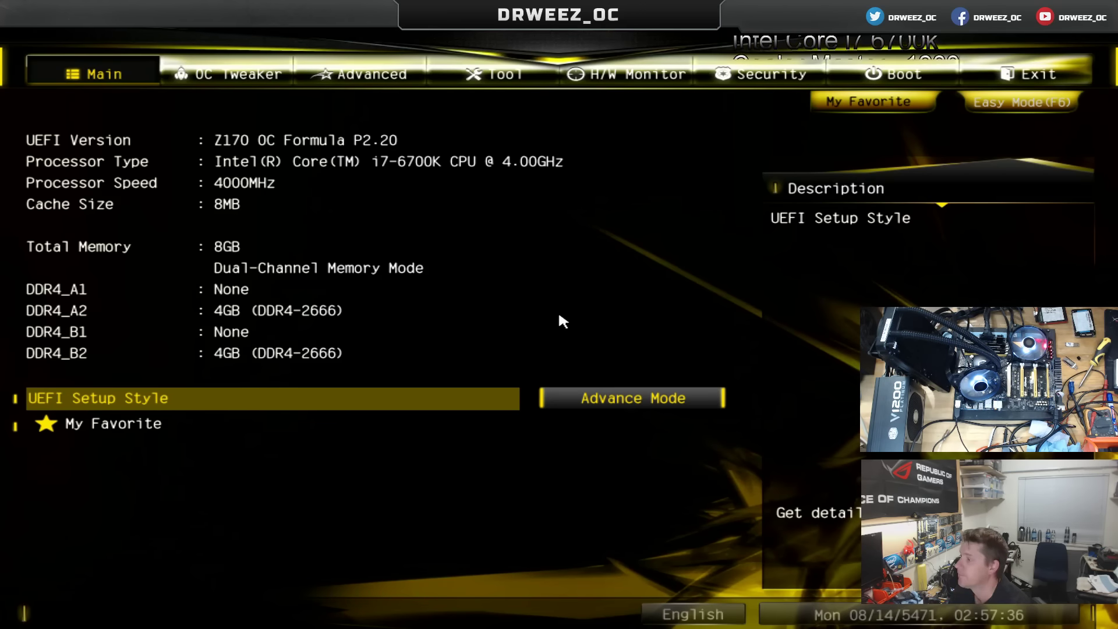
- Set the UEFI DRAM preset to Hynix Single-Side A Die 4GBx2 Air Very Tight 3600 1.70V
{"action": "key", "text": "Right"}
{"action": "key", "text": "Down"}
{"action": "key", "text": "Down"}
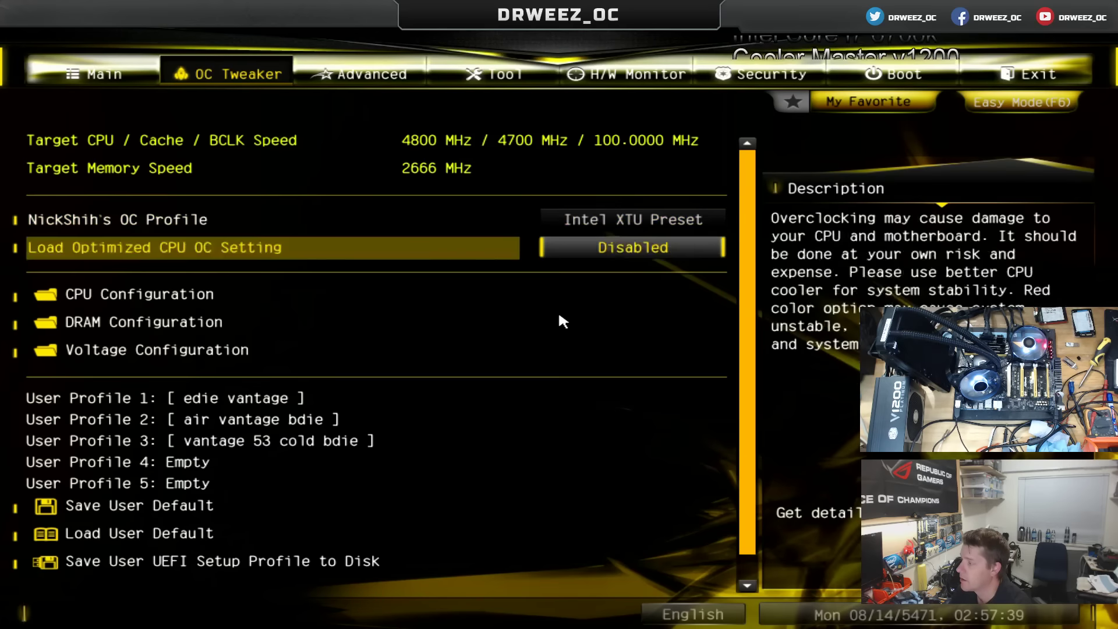
{"action": "key", "text": "Down"}
{"action": "key", "text": "Up"}
{"action": "key", "text": "Up"}
{"action": "key", "text": "Down"}
{"action": "key", "text": "Down"}
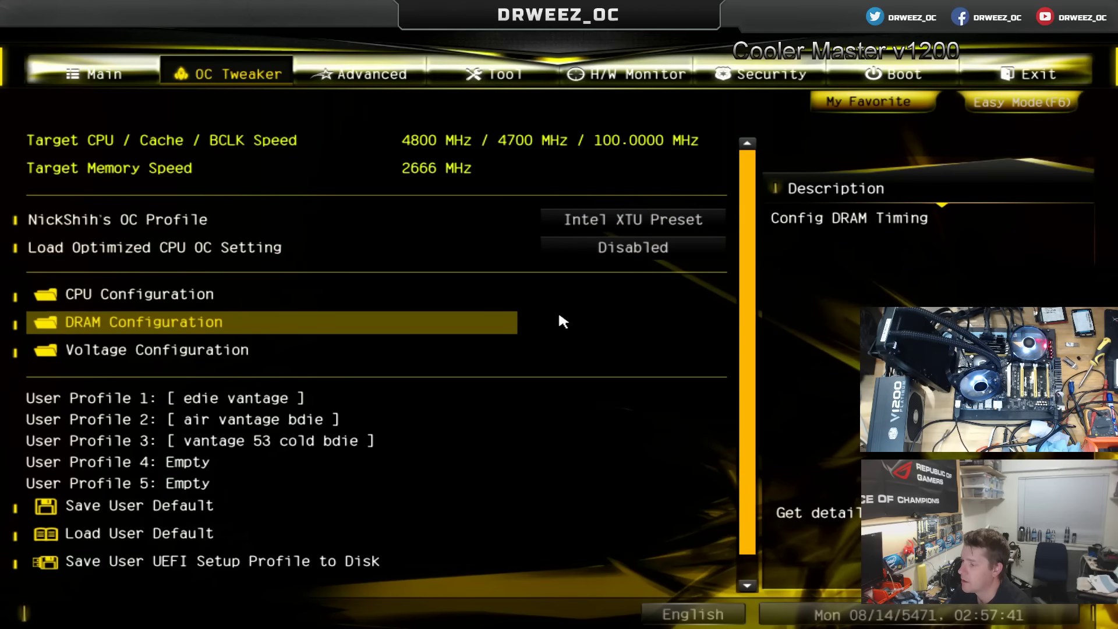
{"action": "key", "text": "Return"}
{"action": "key", "text": "Down"}
{"action": "key", "text": "Return"}
{"action": "key", "text": "Down"}
{"action": "key", "text": "Down"}
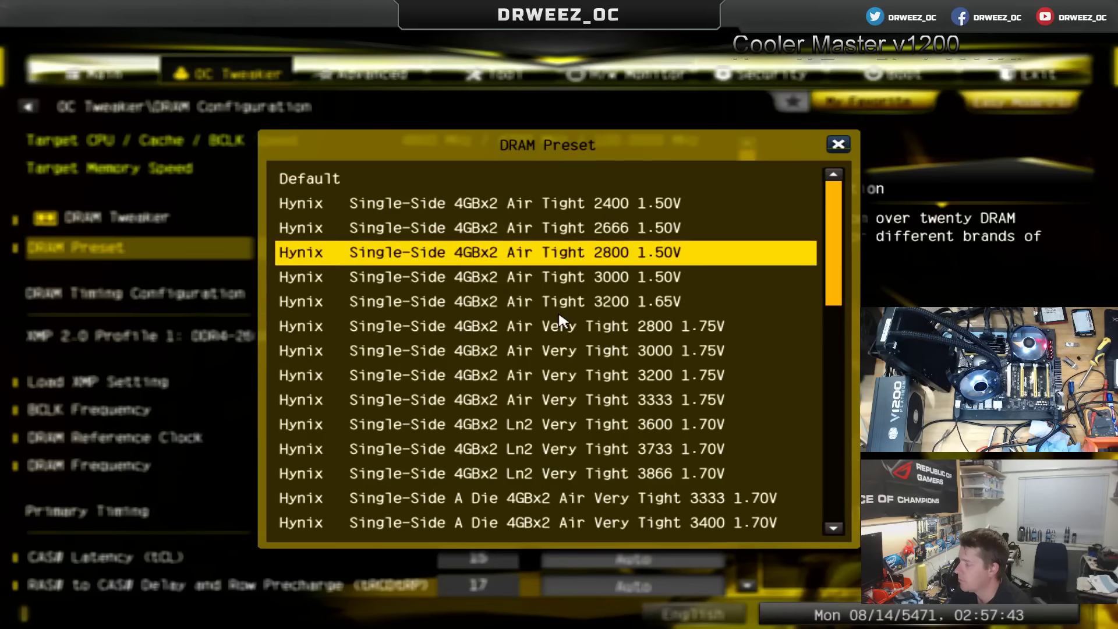
{"action": "key", "text": "Down"}
{"action": "key", "text": "Down"}
{"action": "key", "text": "Down"}
{"action": "key", "text": "Down"}
{"action": "key", "text": "Down"}
{"action": "key", "text": "Down"}
{"action": "key", "text": "Down"}
{"action": "key", "text": "Down"}
{"action": "key", "text": "Down"}
{"action": "key", "text": "Down"}
{"action": "key", "text": "Down"}
{"action": "key", "text": "Down"}
{"action": "key", "text": "Down"}
{"action": "key", "text": "Up"}
{"action": "key", "text": "Down"}
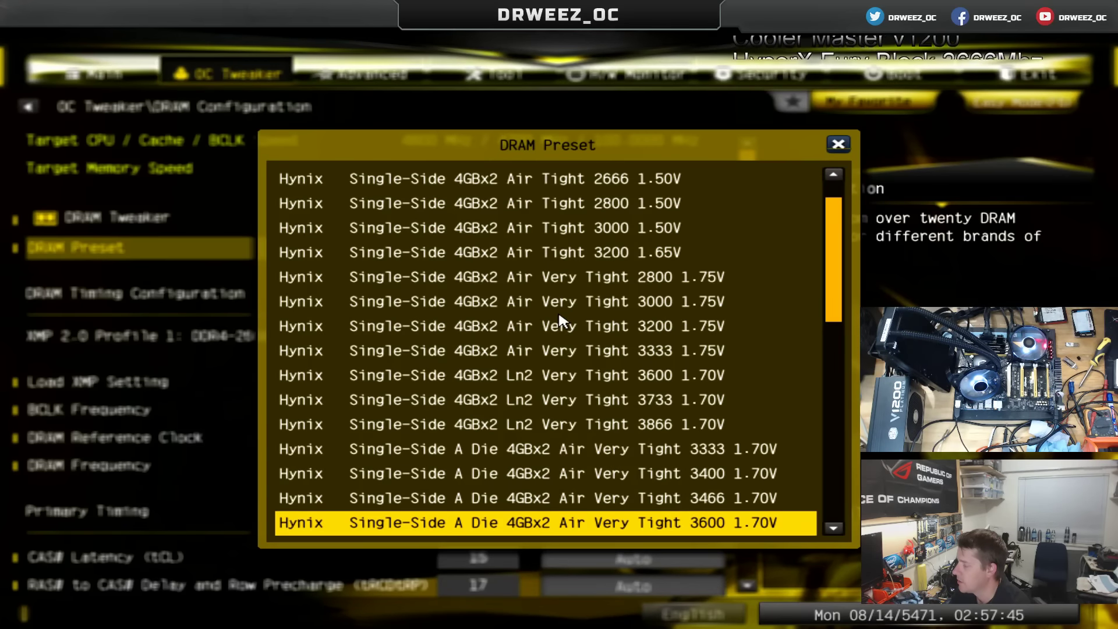
{"action": "key", "text": "Return"}
- Lower the DRAM frequency setting to DDR4-3466 in the DRAM timing configuration
{"action": "key", "text": "Down"}
{"action": "key", "text": "Down"}
{"action": "key", "text": "Down"}
{"action": "key", "text": "Down"}
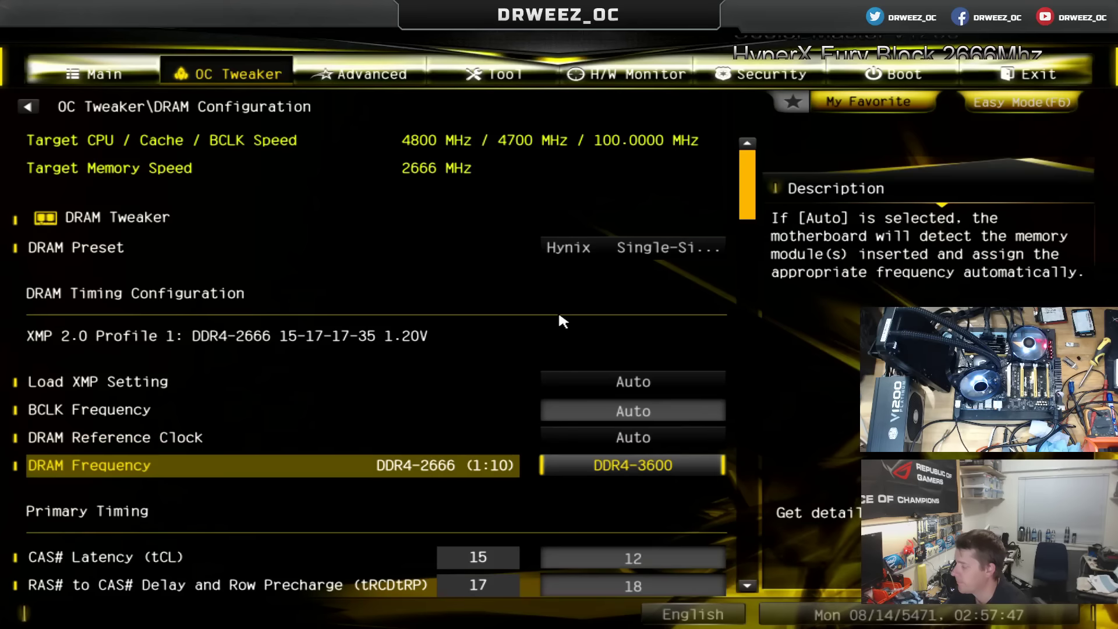
{"action": "key", "text": "minus"}
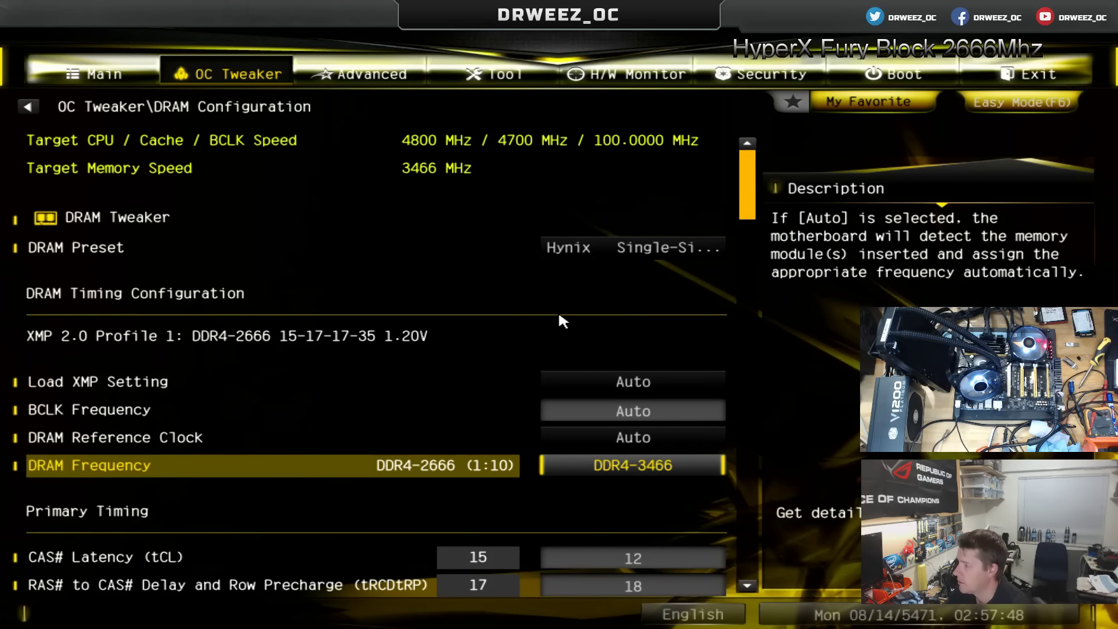
- Save the UEFI changes, exit the setup and start Windows normally
{"action": "key", "text": "Down"}
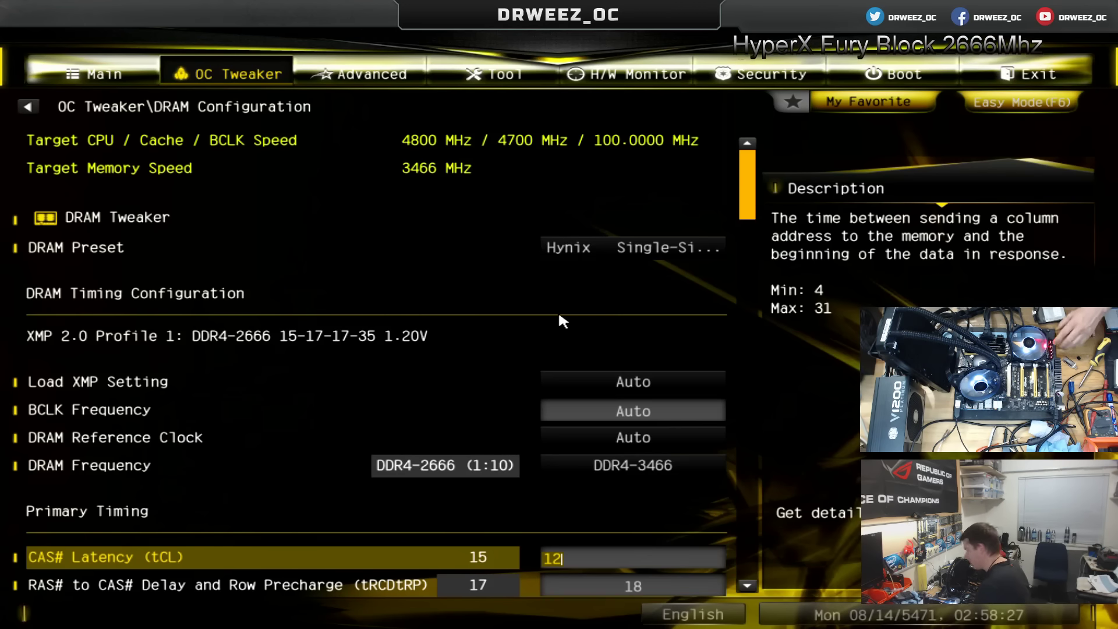
{"action": "key", "text": "F10"}
{"action": "key", "text": "Return"}
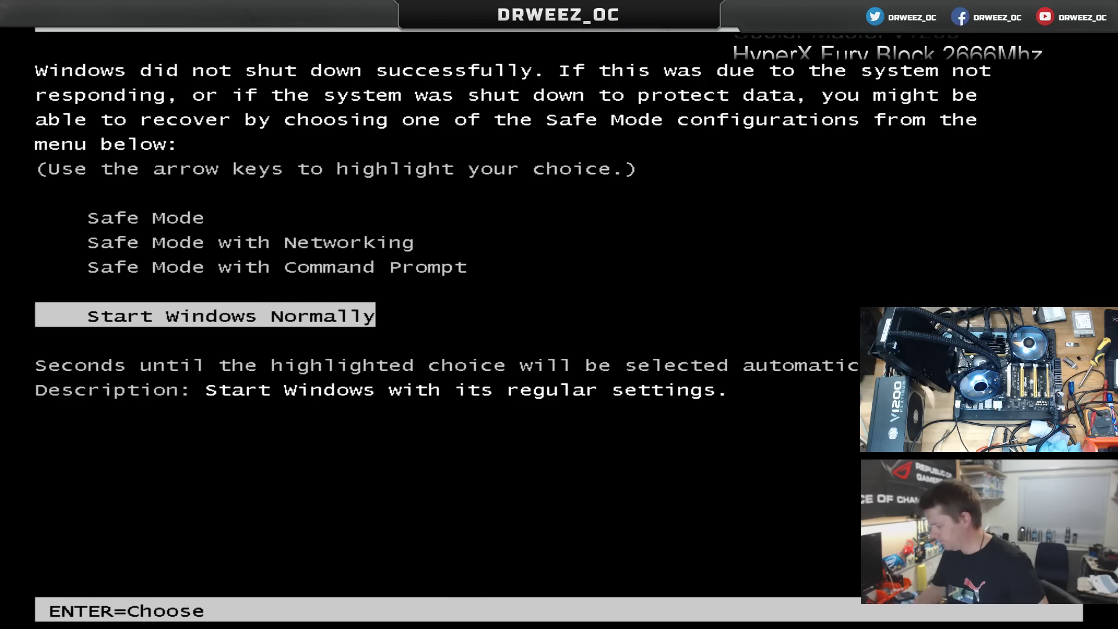
{"action": "key", "text": "Return"}
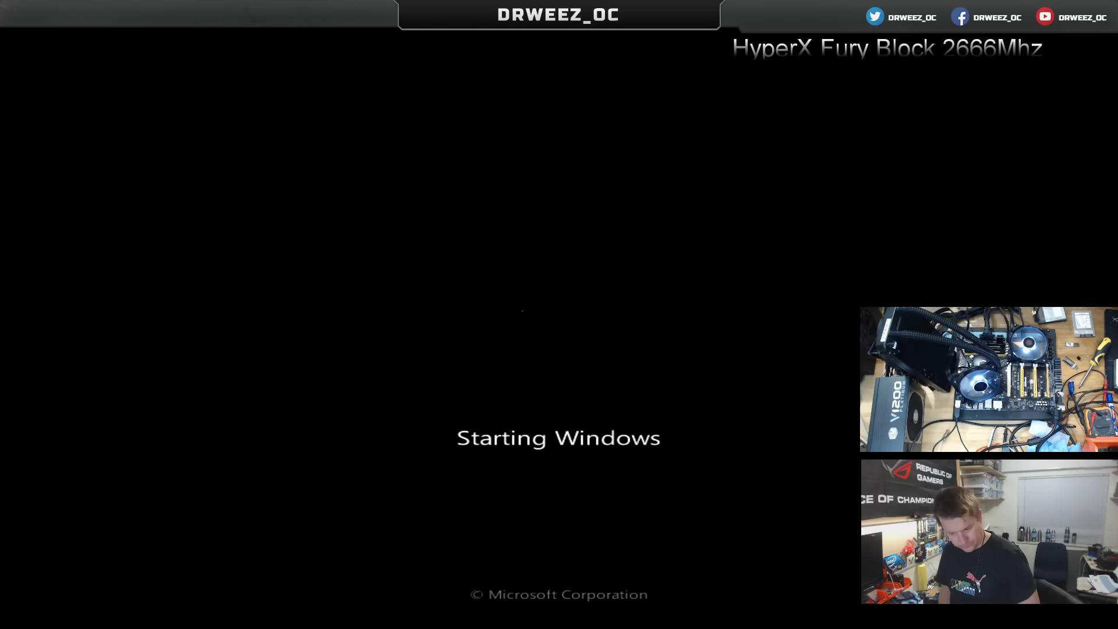
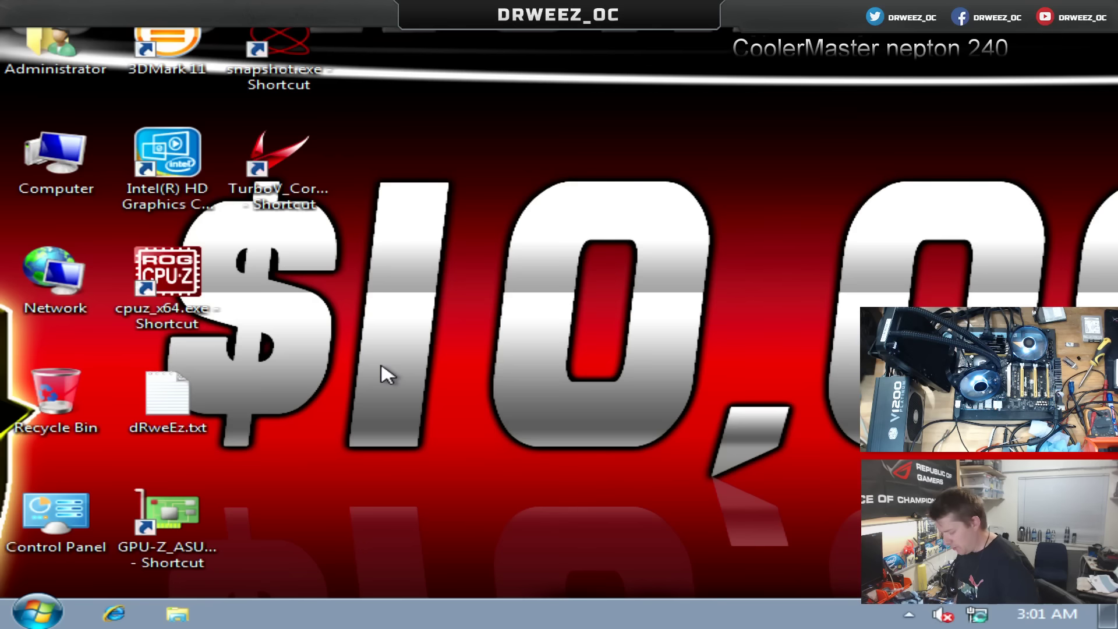
- Set the screen resolution to 1920 × 1080, keep the new display settings and close the settings window
{"action": "right_click", "coordinate": [386, 234]}
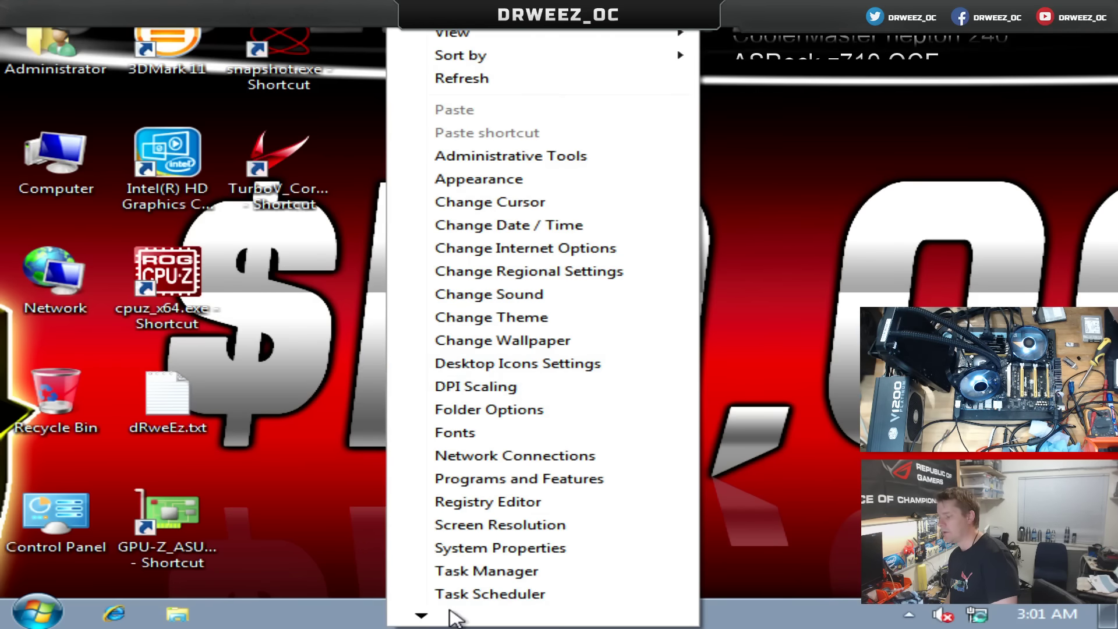
{"action": "mouse_move", "coordinate": [438, 617]}
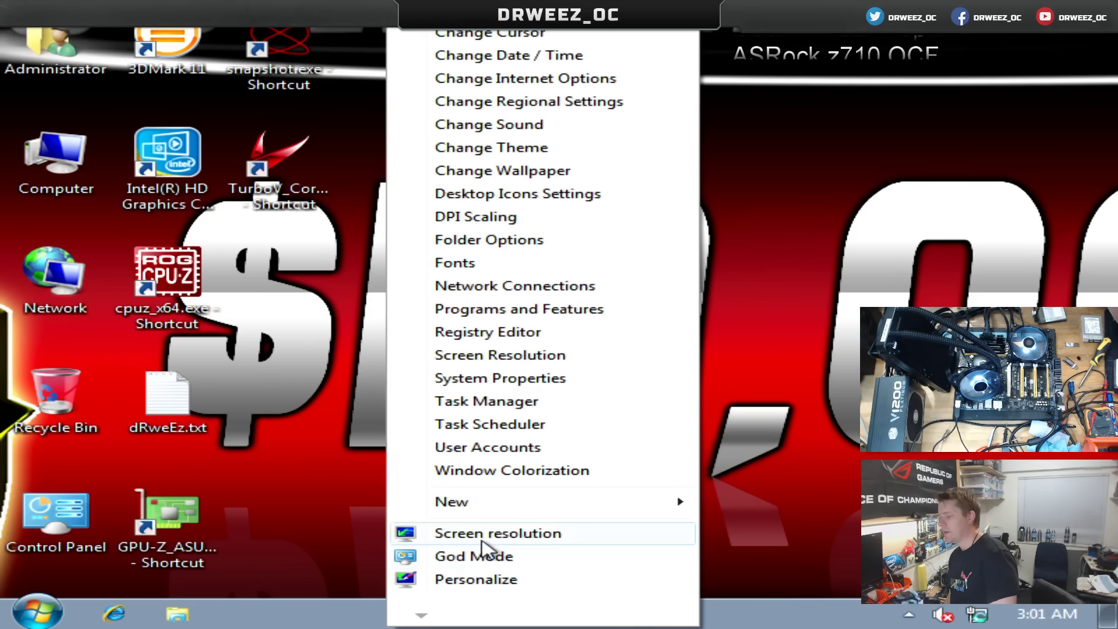
{"action": "left_click", "coordinate": [460, 532]}
{"action": "left_click", "coordinate": [358, 300]}
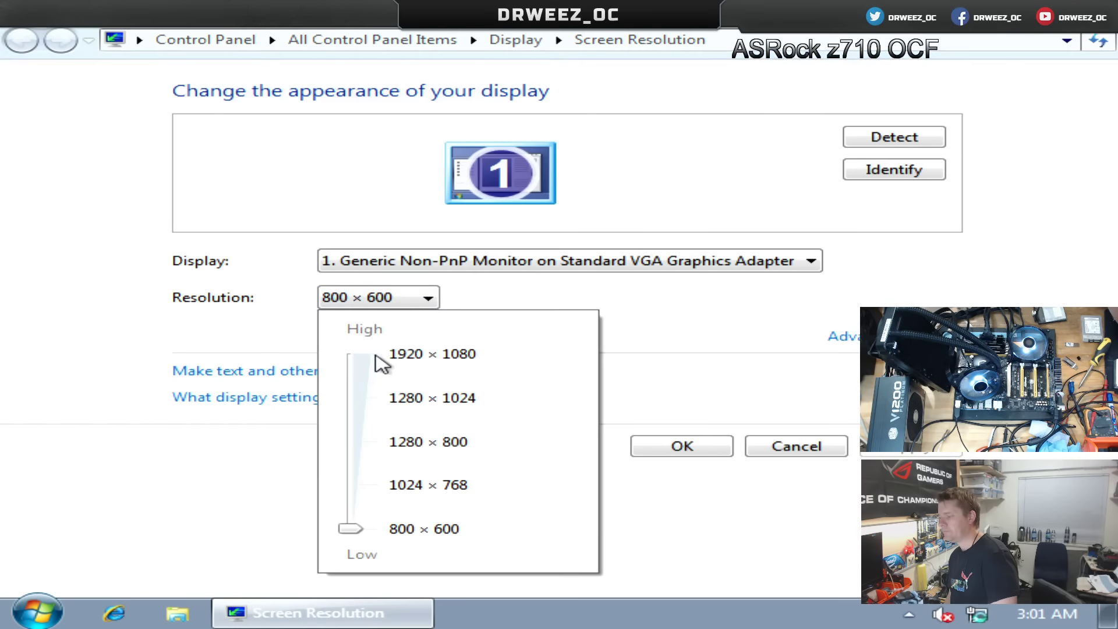
{"action": "left_click", "coordinate": [353, 361]}
{"action": "left_click", "coordinate": [731, 509]}
{"action": "key", "text": "Return"}
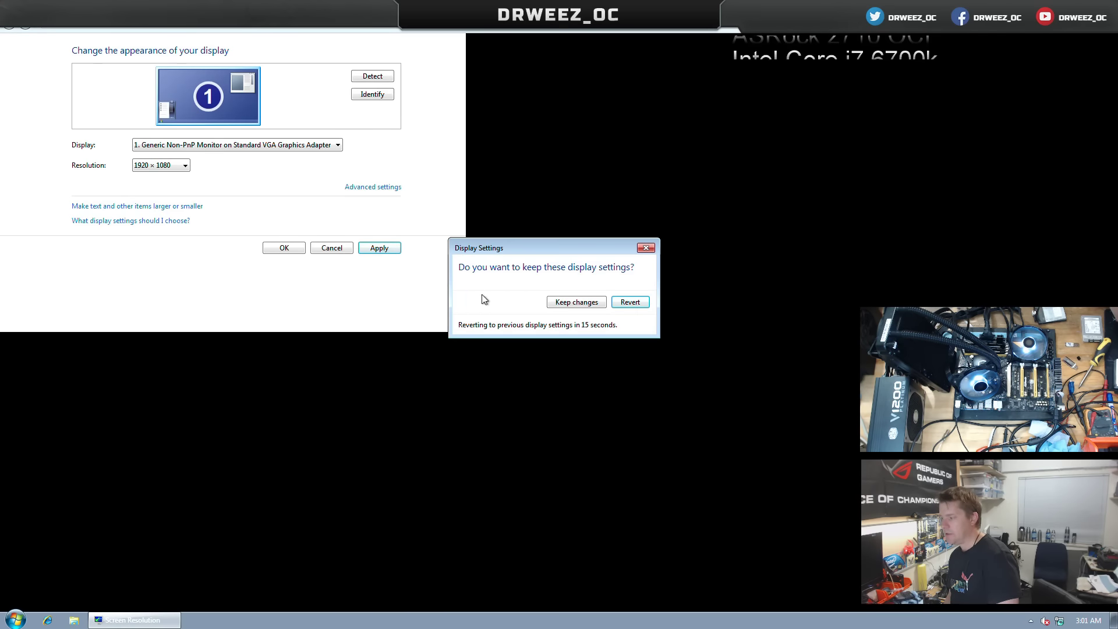
{"action": "left_click", "coordinate": [572, 302]}
{"action": "left_click", "coordinate": [621, 249]}
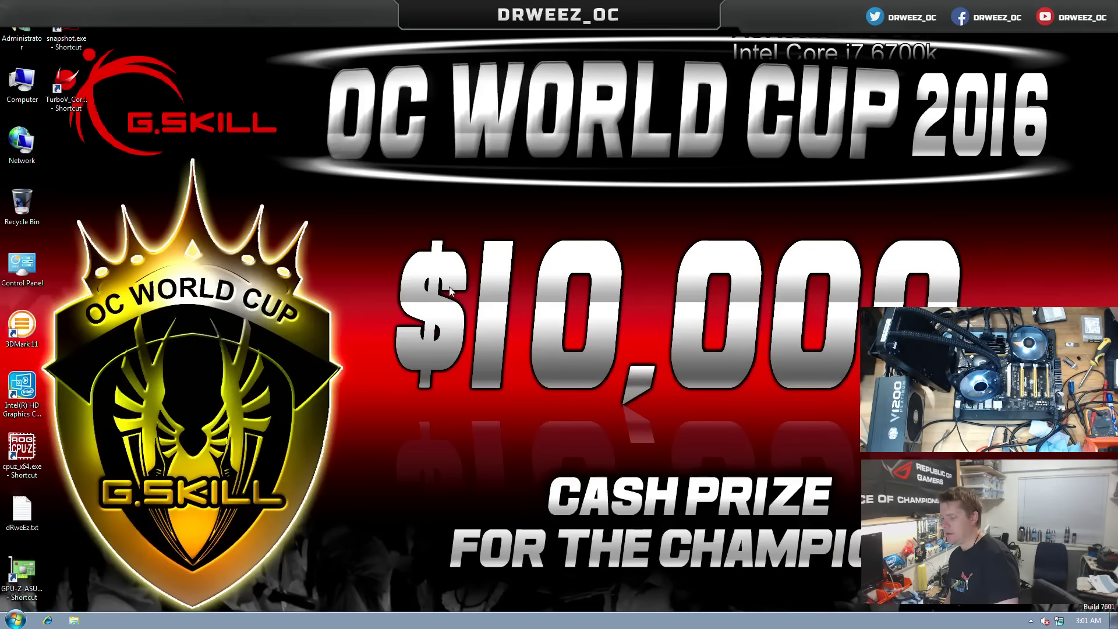
- Look through the Installes and Apps folders on the KINGSTON drive for the GPUPI benchmark
{"action": "left_click", "coordinate": [74, 621]}
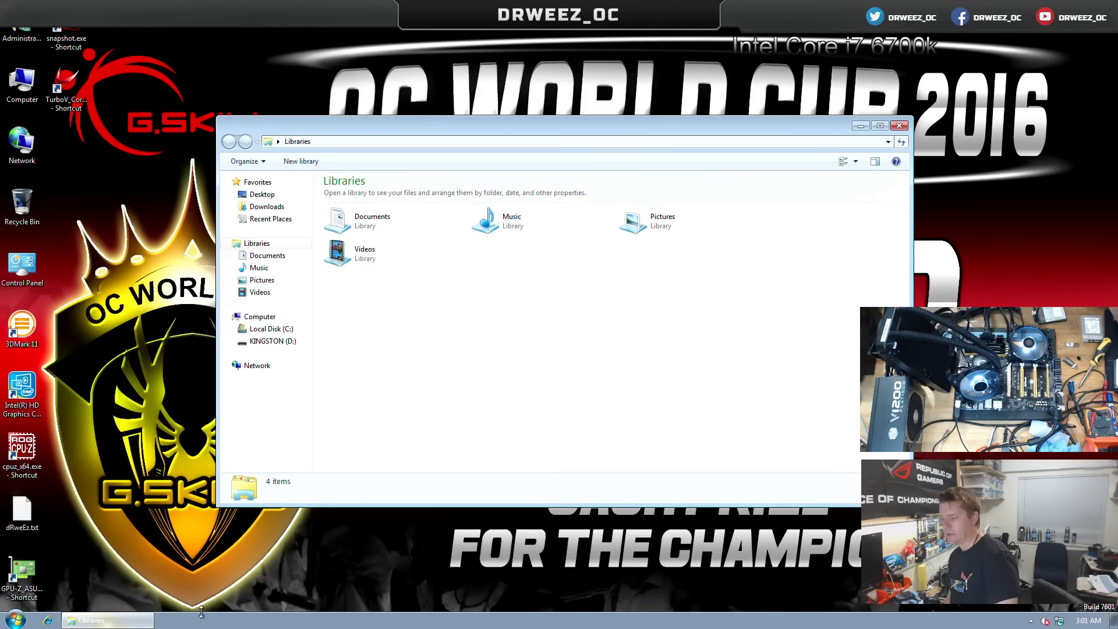
{"action": "left_click", "coordinate": [283, 341]}
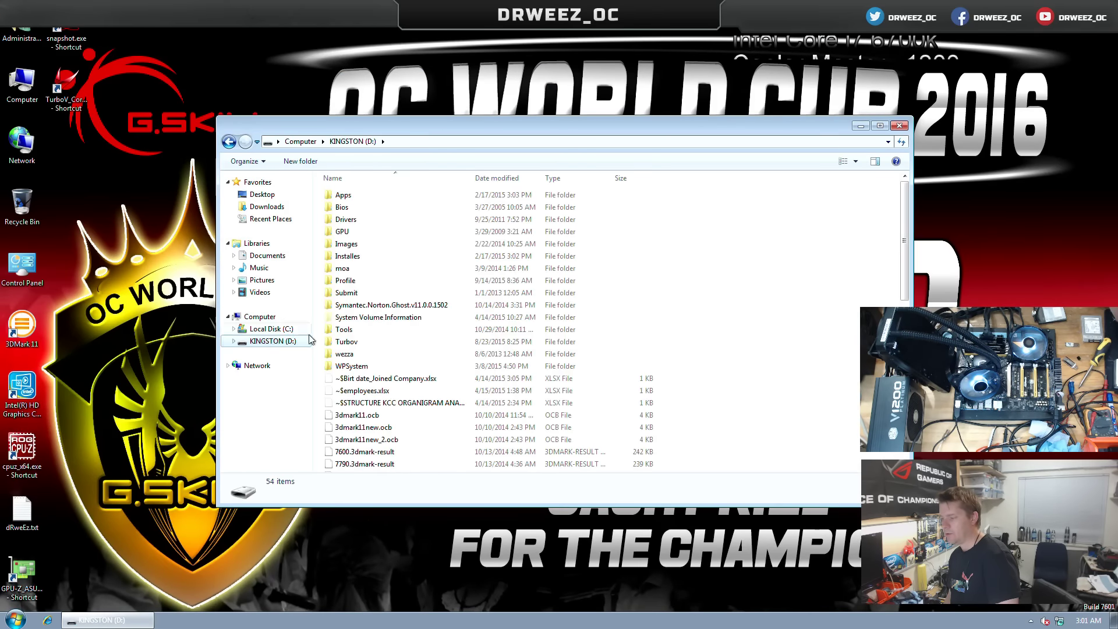
{"action": "double_click", "coordinate": [370, 256]}
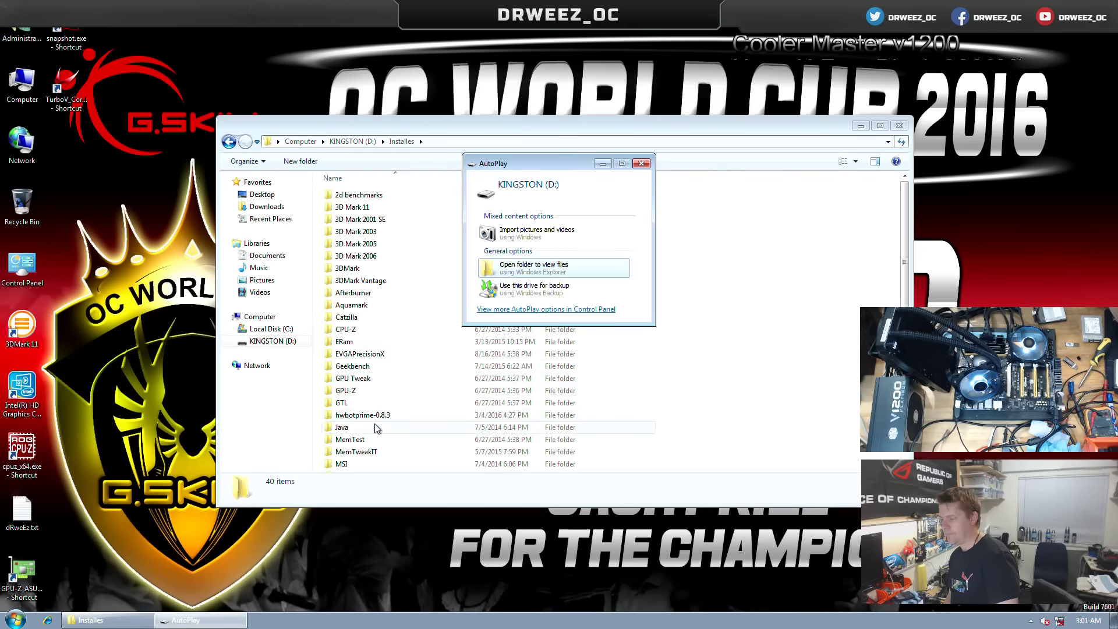
{"action": "left_click", "coordinate": [641, 163]}
{"action": "scroll", "coordinate": [352, 362], "scroll_direction": "down", "scroll_amount": 2}
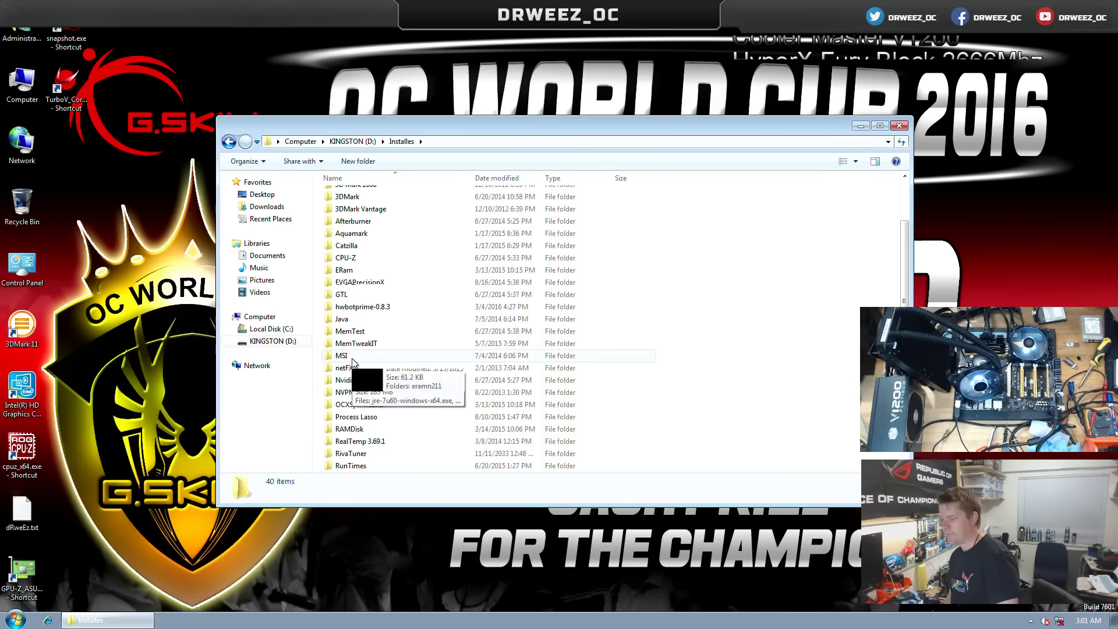
{"action": "left_click", "coordinate": [344, 331]}
{"action": "key", "text": "BackSpace"}
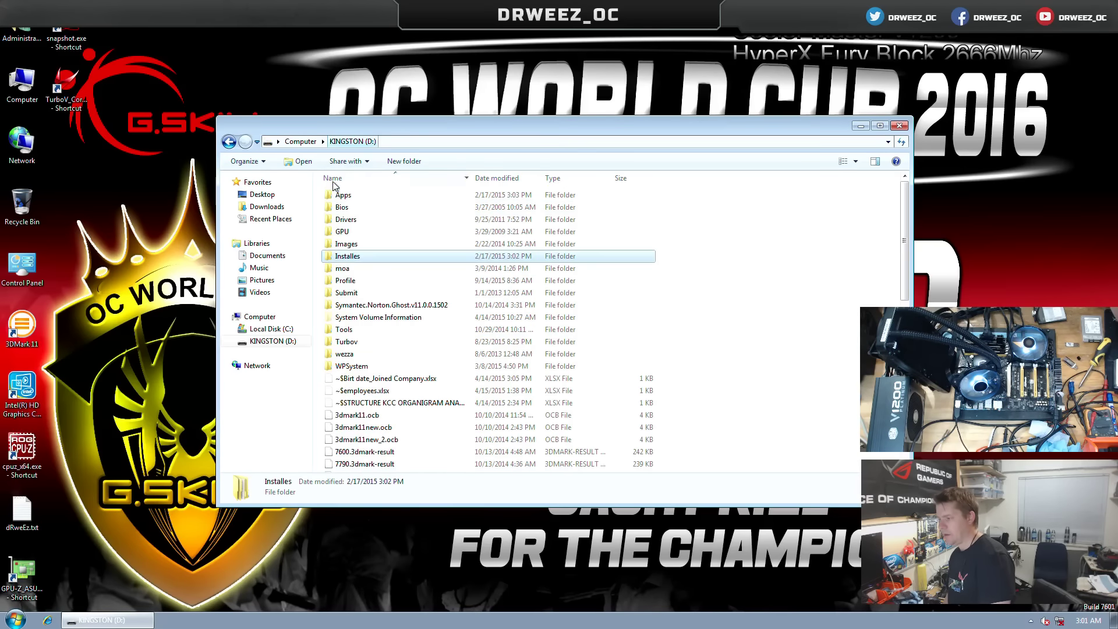
{"action": "double_click", "coordinate": [342, 194]}
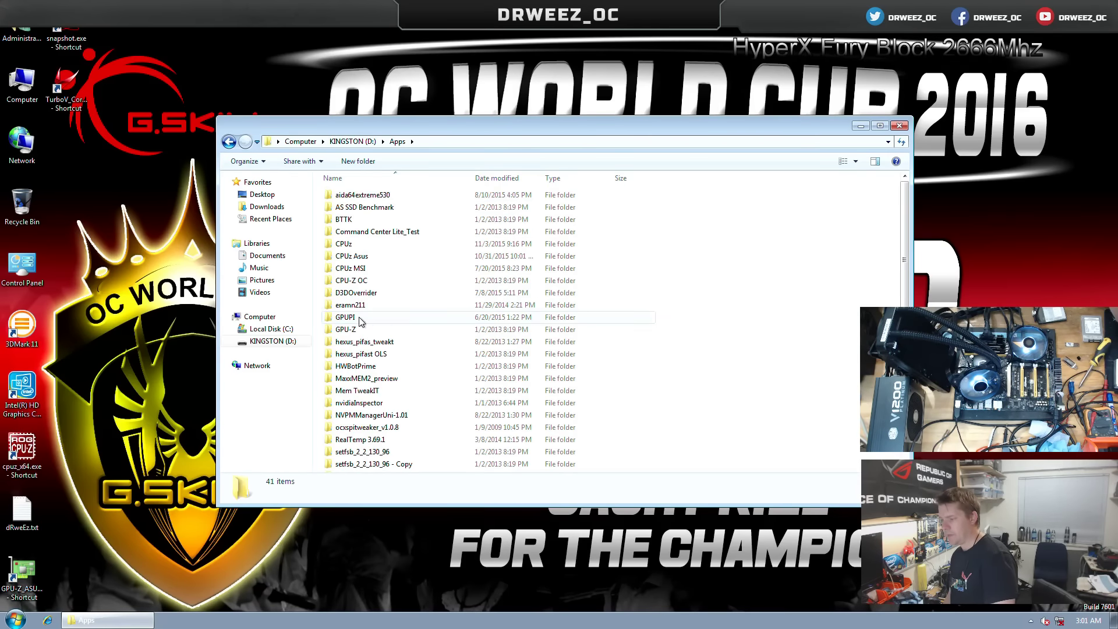
{"action": "double_click", "coordinate": [346, 318]}
- Create a desktop shortcut to GPUPI_x64.exe from Apps\GPUPI on Local Disk (C:) and close the folder window
{"action": "left_click", "coordinate": [293, 144]}
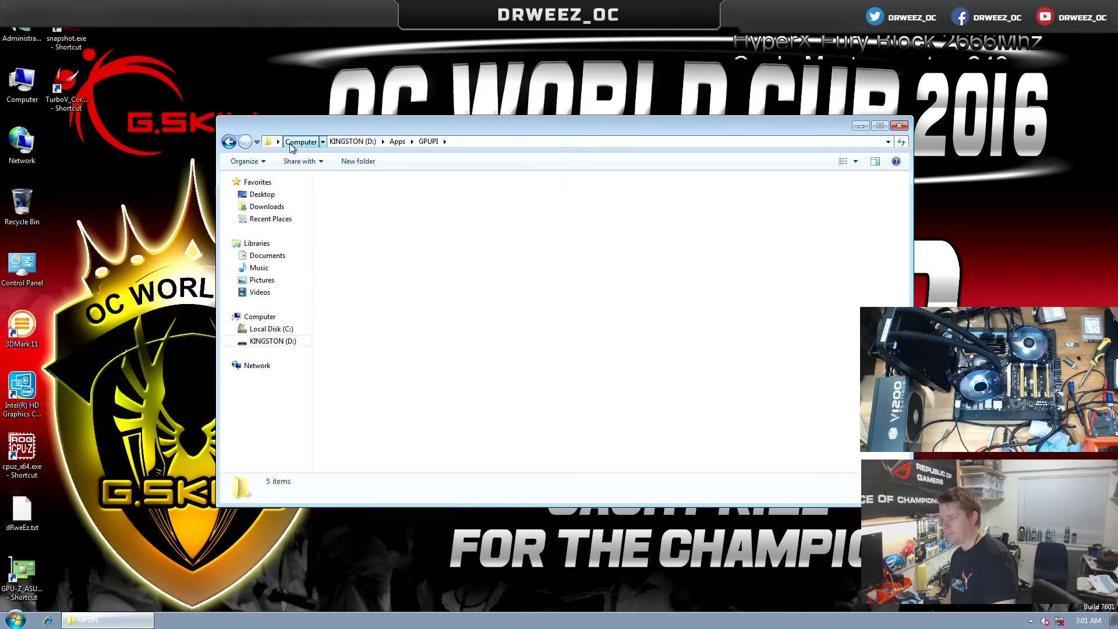
{"action": "double_click", "coordinate": [350, 203]}
{"action": "double_click", "coordinate": [352, 208]}
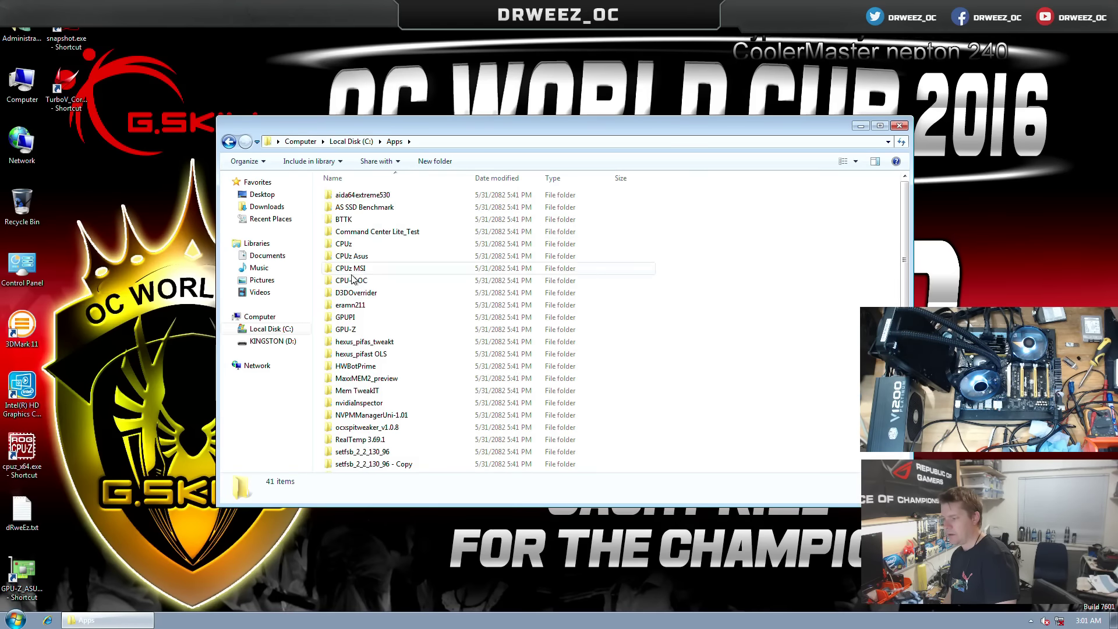
{"action": "double_click", "coordinate": [349, 318]}
{"action": "left_click", "coordinate": [350, 245]}
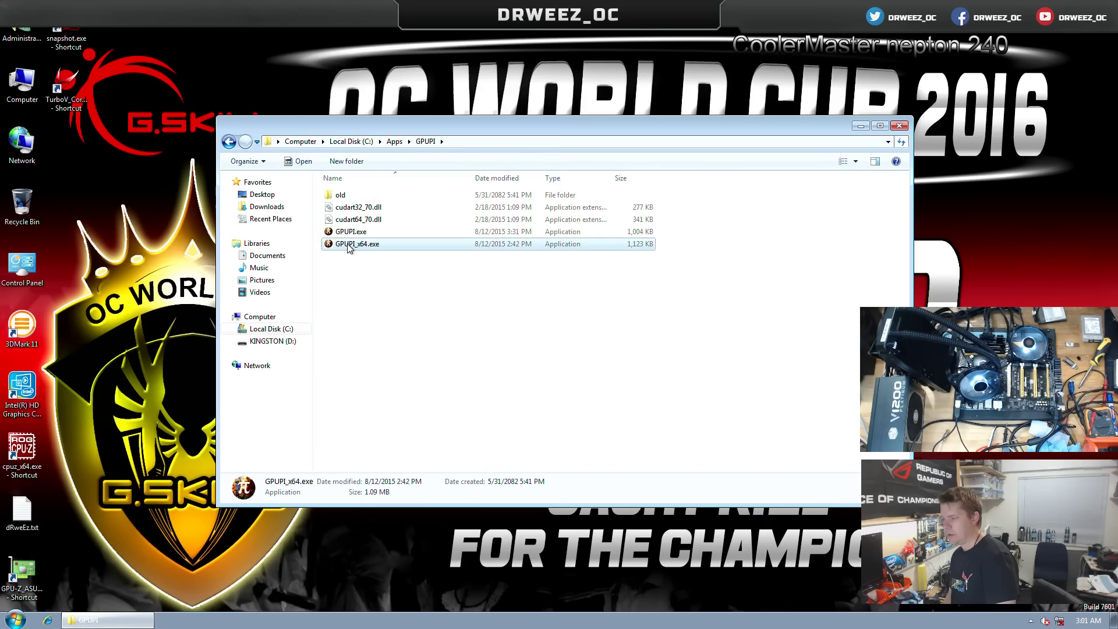
{"action": "left_click_drag", "start_coordinate": [349, 248], "coordinate": [124, 250]}
{"action": "left_click", "coordinate": [148, 285]}
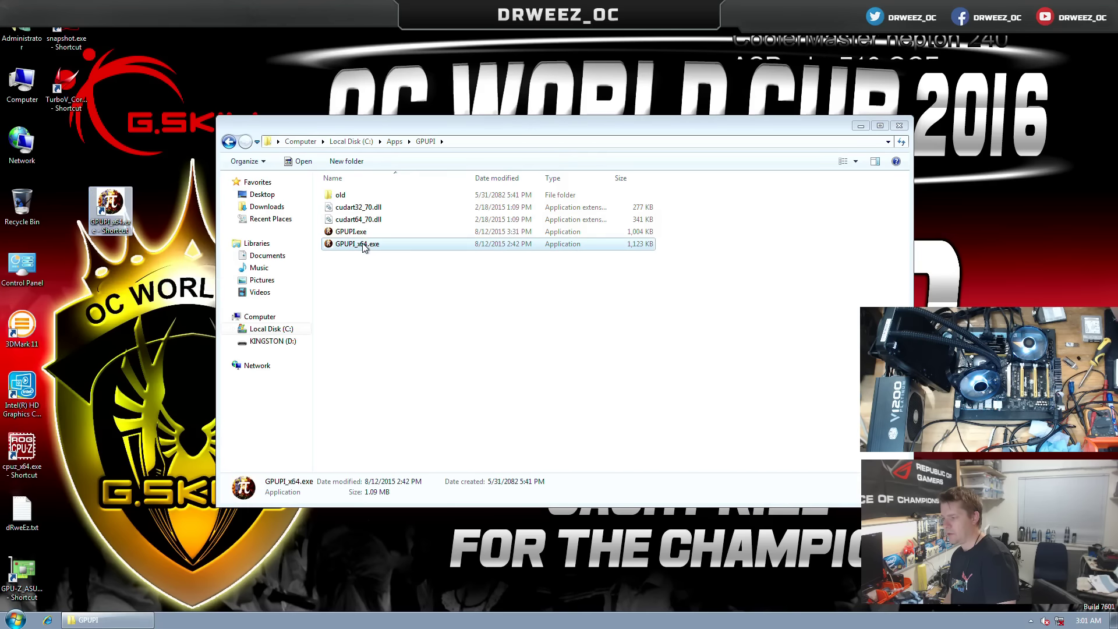
{"action": "left_click", "coordinate": [899, 125]}
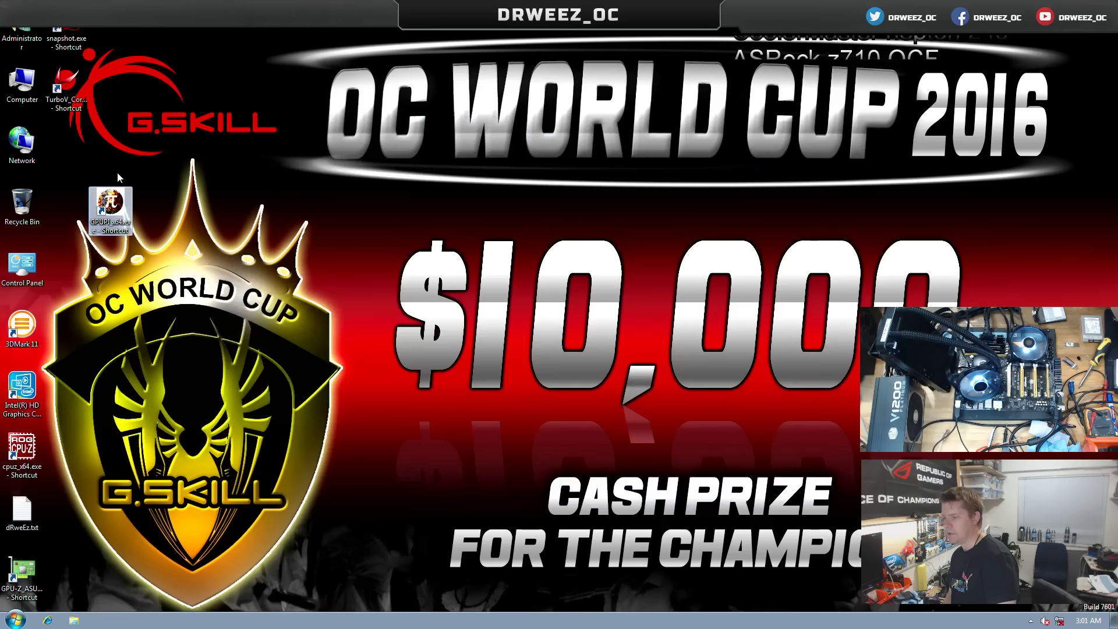
- Start GPUPI from its desktop shortcut, examine the OpenCL CPU devices offered in the calculation settings, and close the program
{"action": "double_click", "coordinate": [104, 209]}
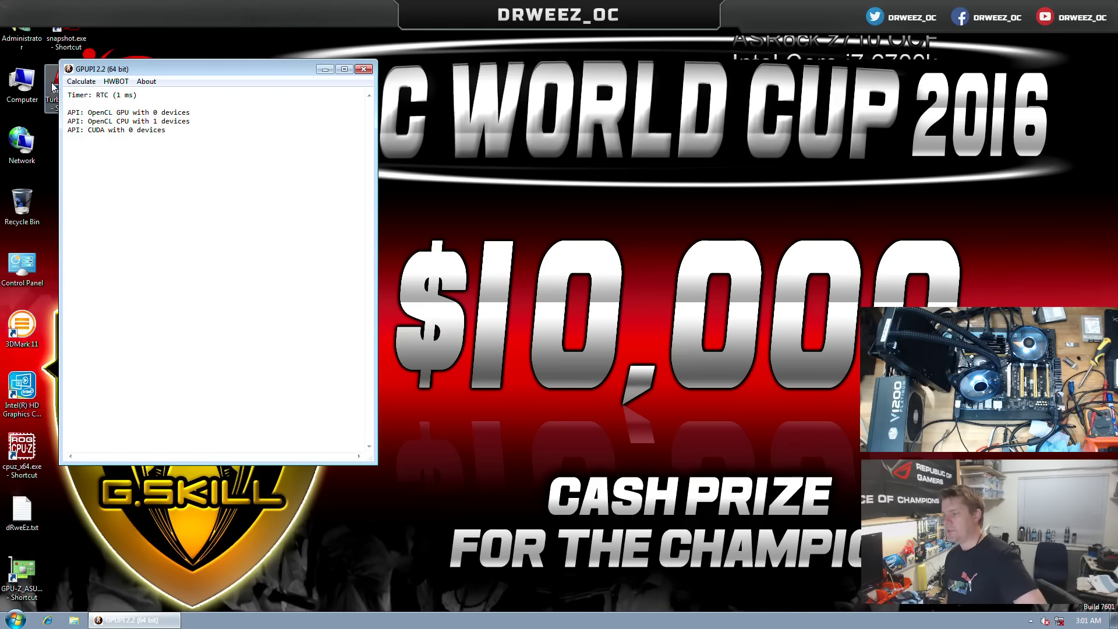
{"action": "left_click", "coordinate": [94, 81]}
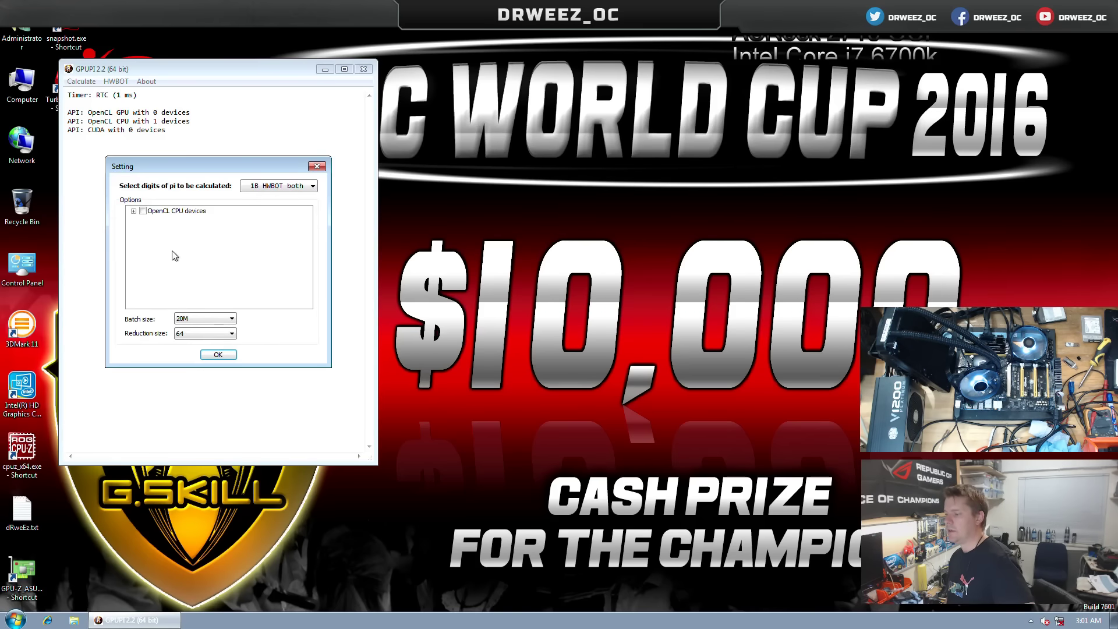
{"action": "left_click", "coordinate": [134, 212]}
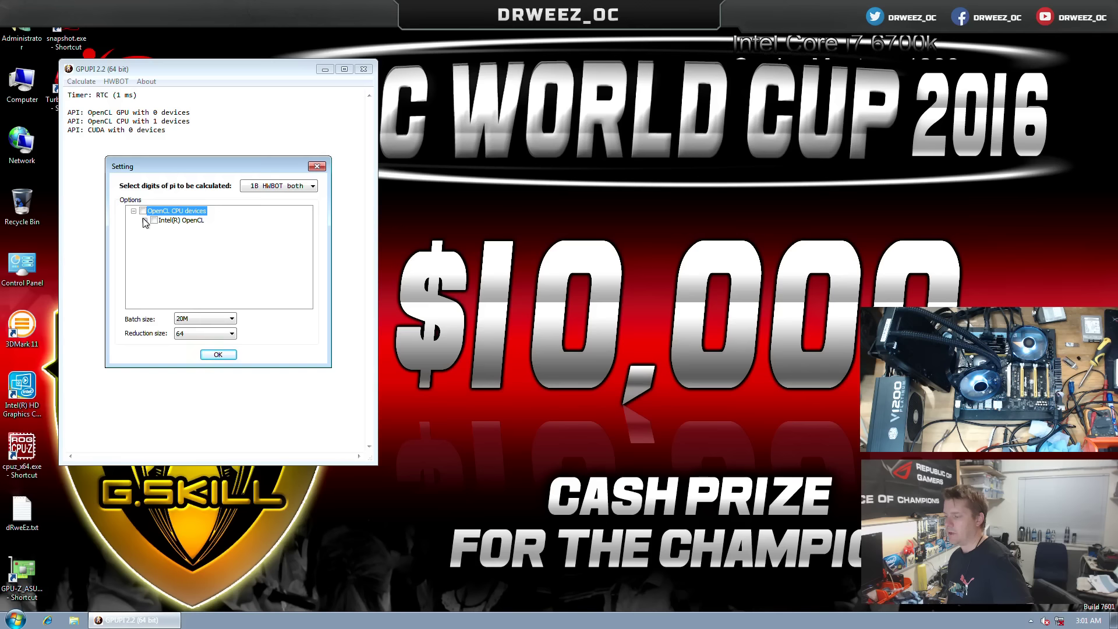
{"action": "left_click", "coordinate": [145, 220]}
{"action": "left_click", "coordinate": [217, 354]}
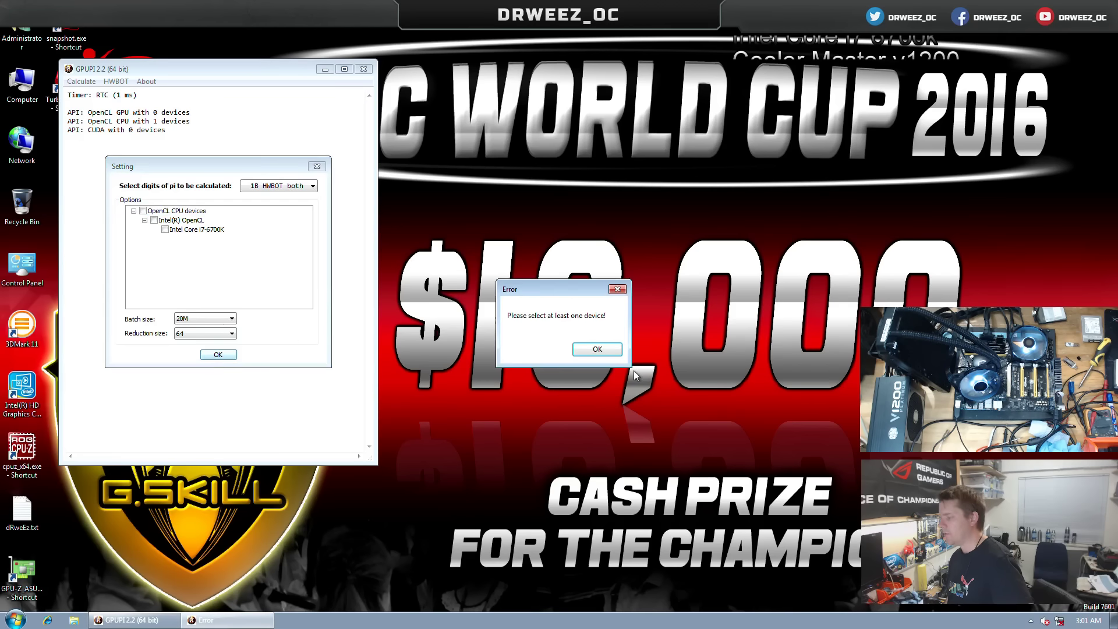
{"action": "left_click", "coordinate": [597, 349]}
{"action": "left_click", "coordinate": [316, 166]}
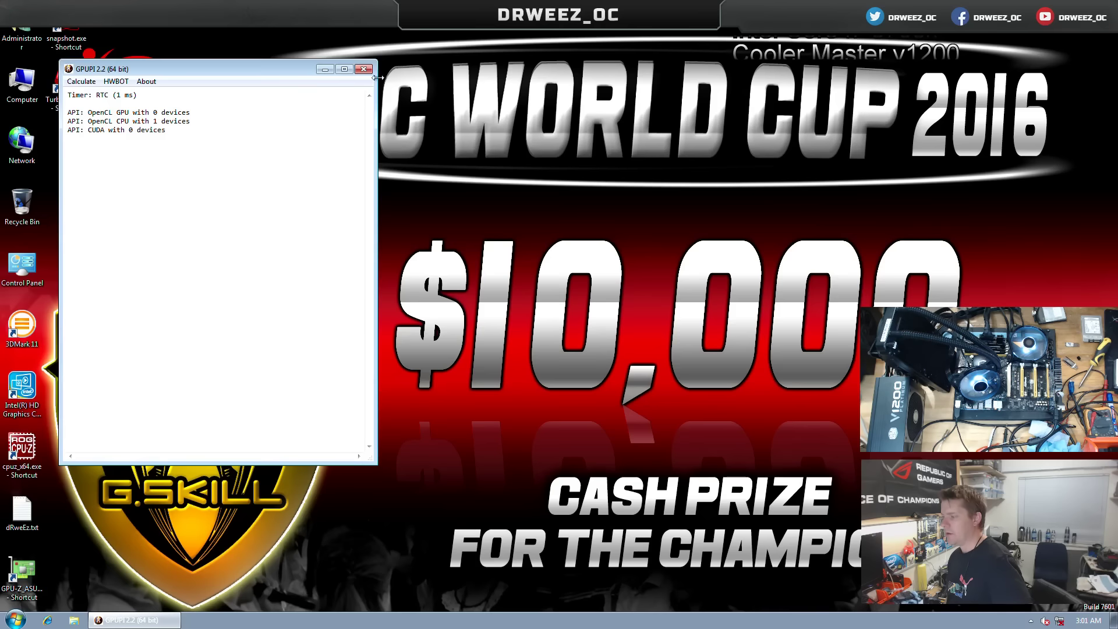
{"action": "left_click", "coordinate": [362, 69]}
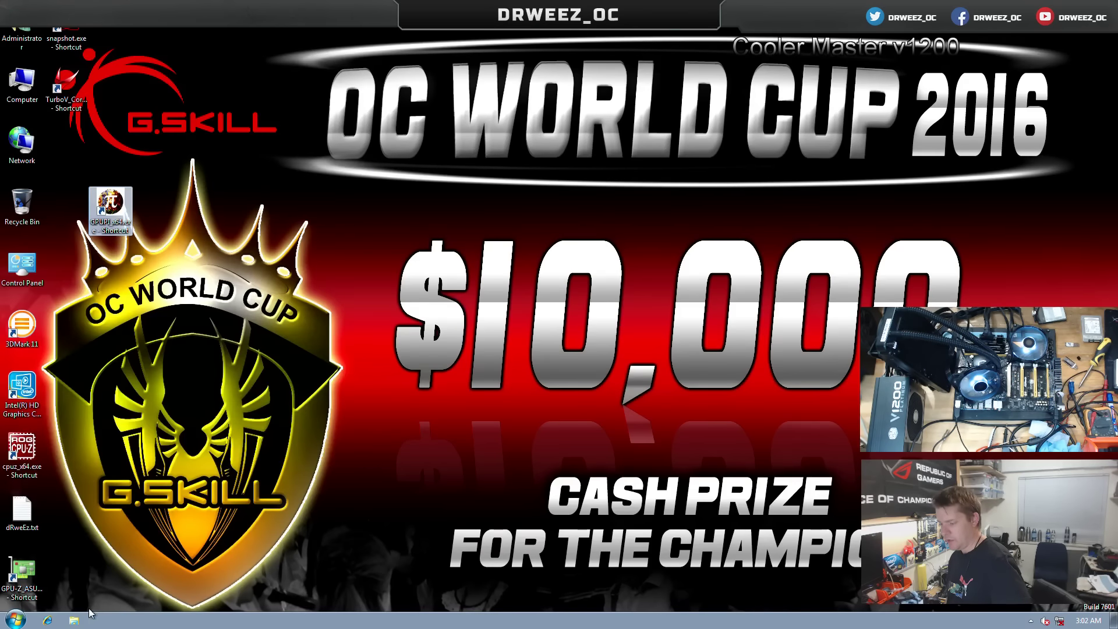
- Open the RunTimes folder inside Installes on the KINGSTON drive
{"action": "left_click", "coordinate": [73, 620]}
{"action": "left_click", "coordinate": [267, 343]}
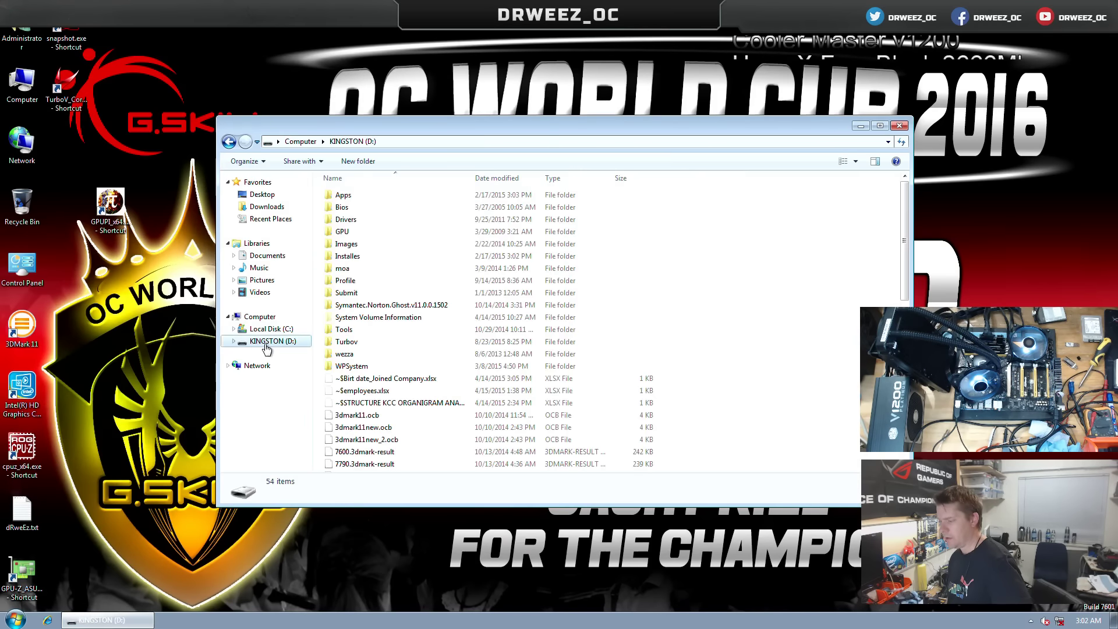
{"action": "double_click", "coordinate": [369, 258]}
{"action": "scroll", "coordinate": [373, 399], "scroll_direction": "down", "scroll_amount": 5}
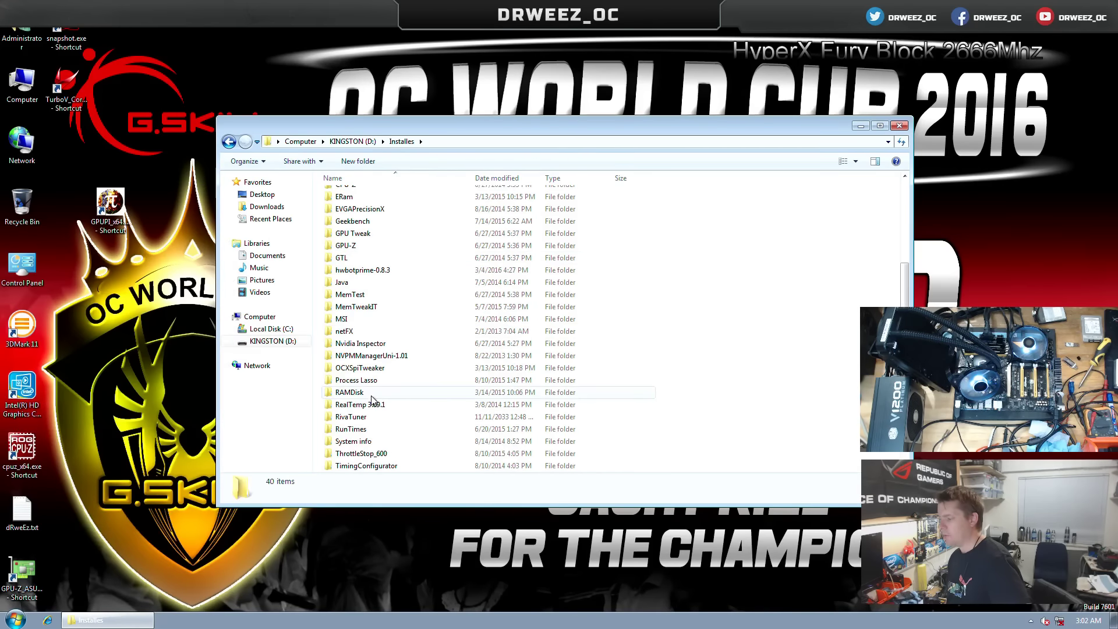
{"action": "double_click", "coordinate": [383, 434]}
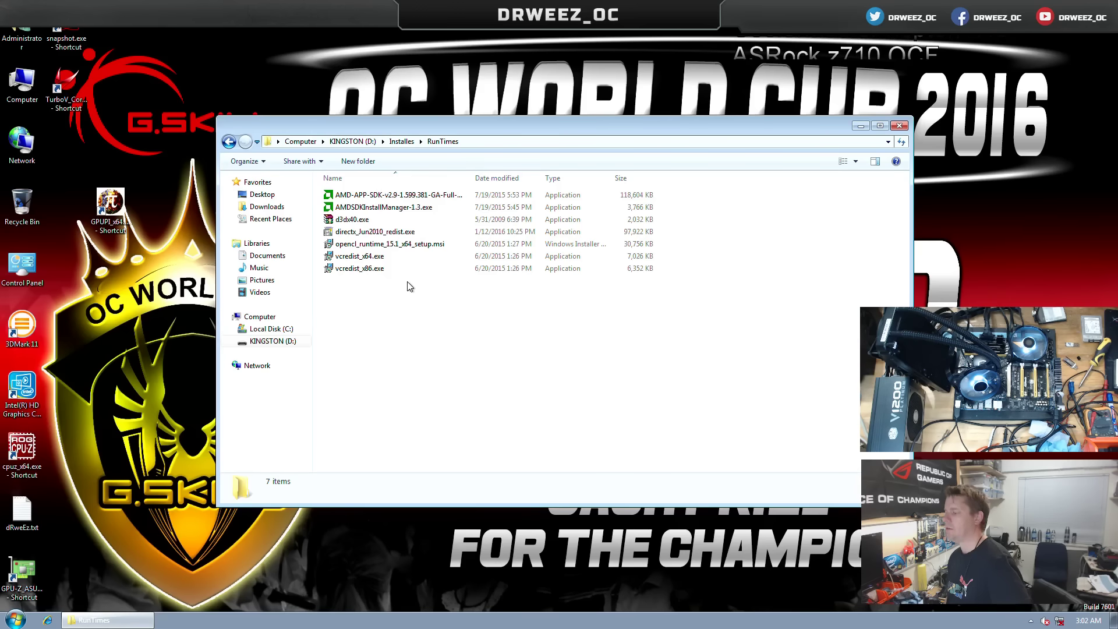
- Try to install the Intel OpenCL runtime with opencl_runtime_15.1_x64_setup.msi
{"action": "double_click", "coordinate": [415, 245]}
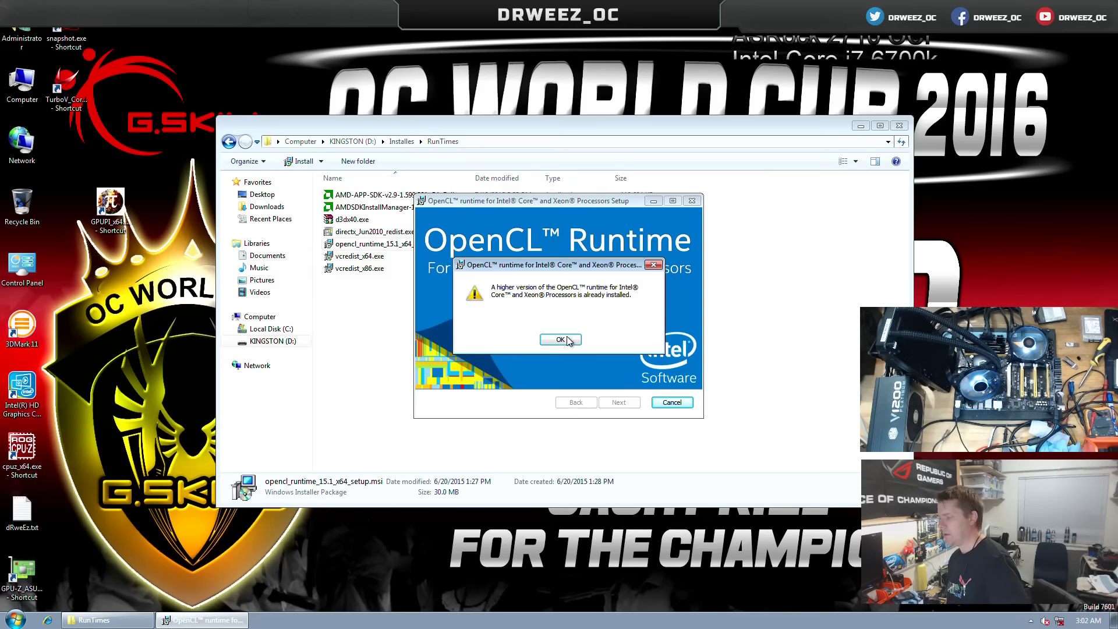
{"action": "left_click", "coordinate": [550, 339]}
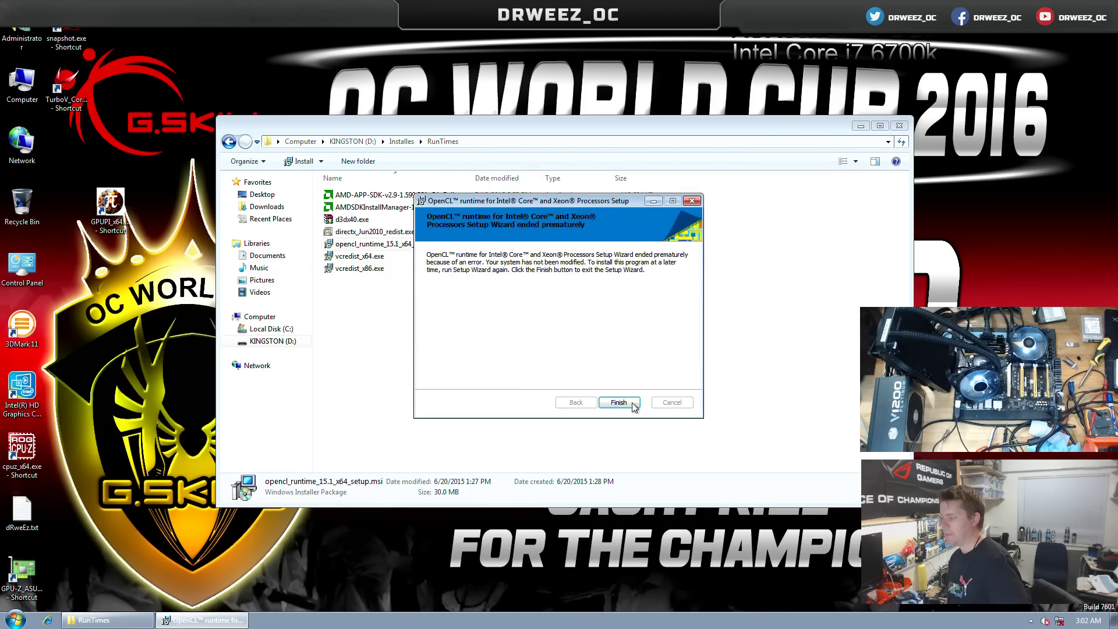
{"action": "left_click", "coordinate": [619, 402]}
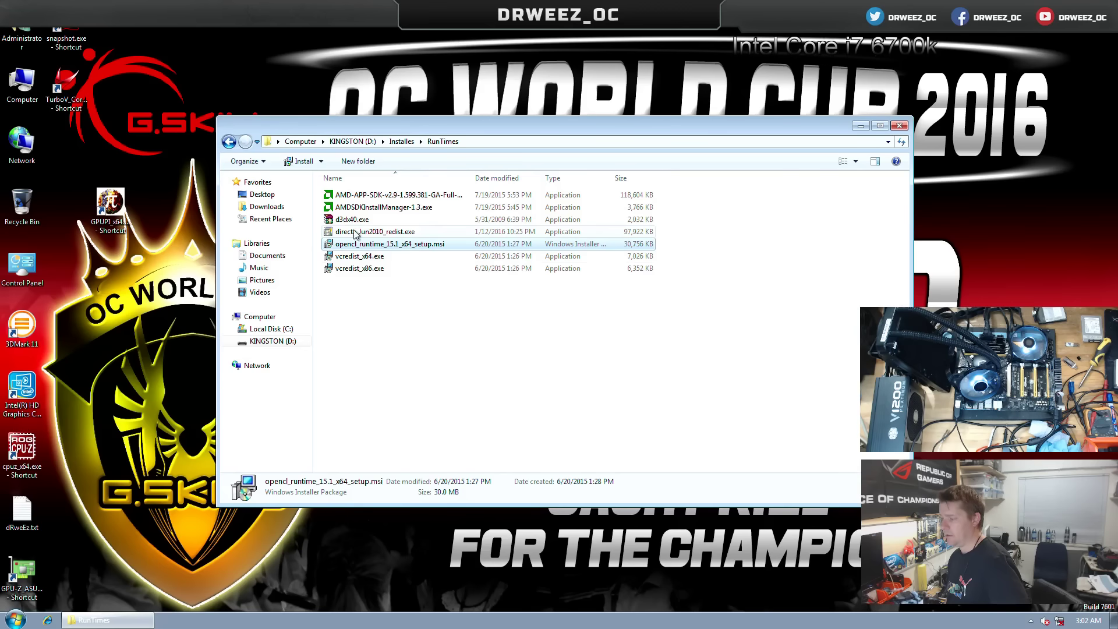
- Install AMD APP SDK 2.9-1 from the RunTimes folder, accepting the license and using the Custom setup with its default features
{"action": "double_click", "coordinate": [390, 196]}
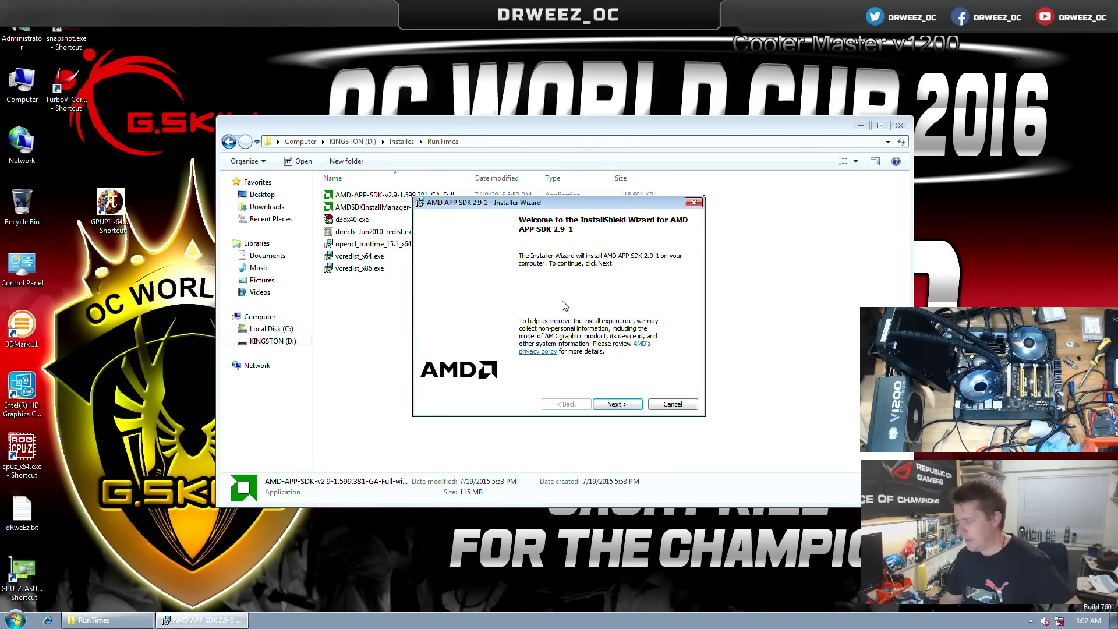
{"action": "left_click", "coordinate": [617, 403]}
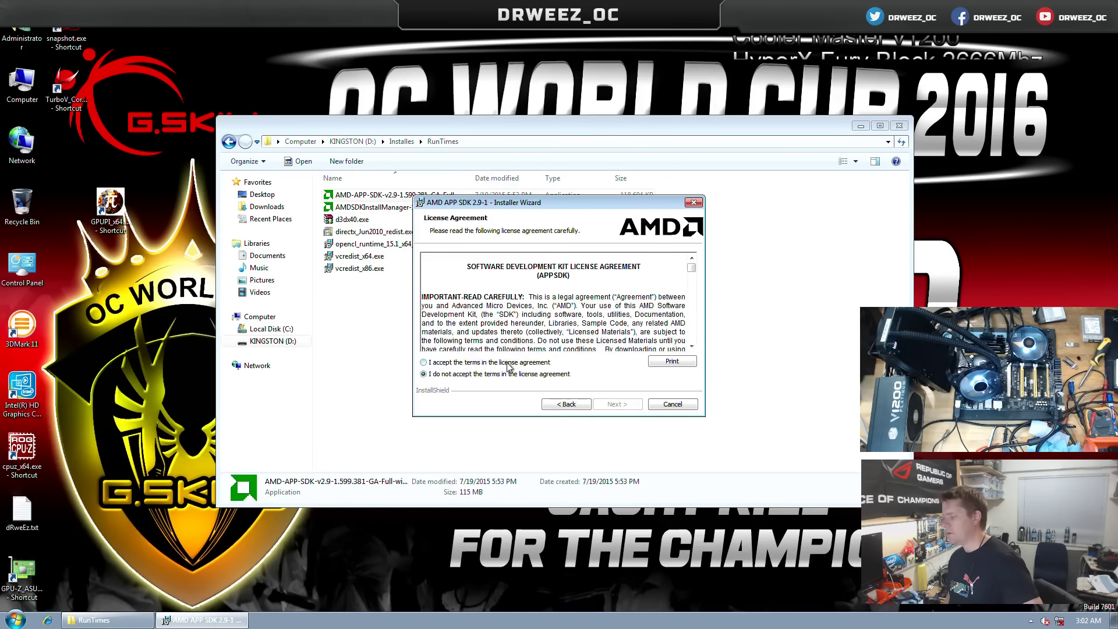
{"action": "left_click", "coordinate": [508, 362]}
{"action": "left_click", "coordinate": [618, 404]}
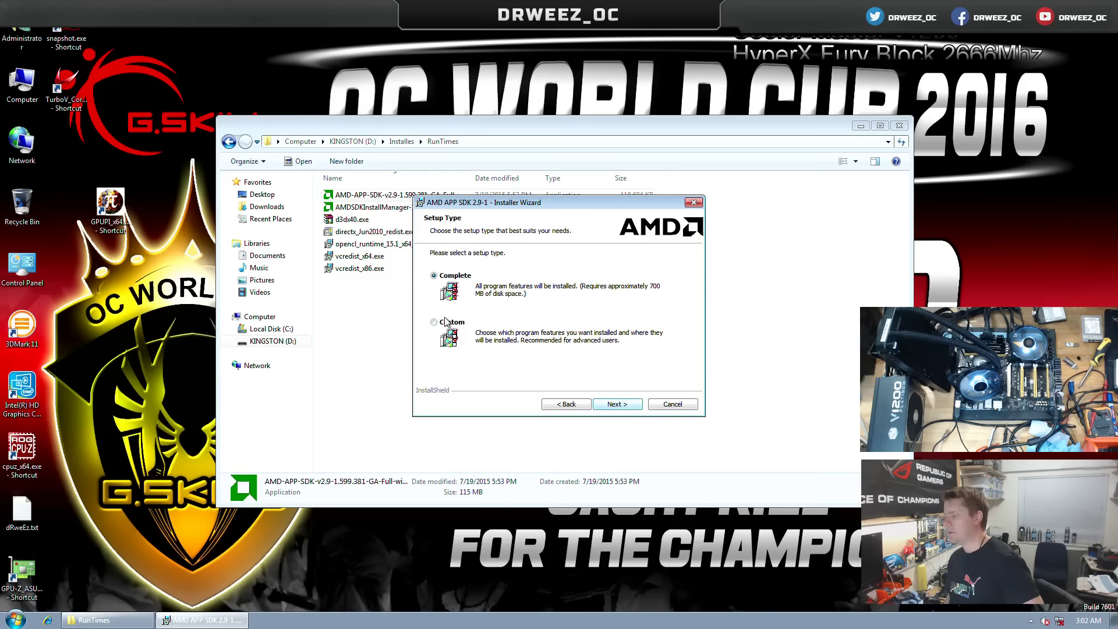
{"action": "left_click", "coordinate": [446, 321]}
{"action": "left_click", "coordinate": [621, 404]}
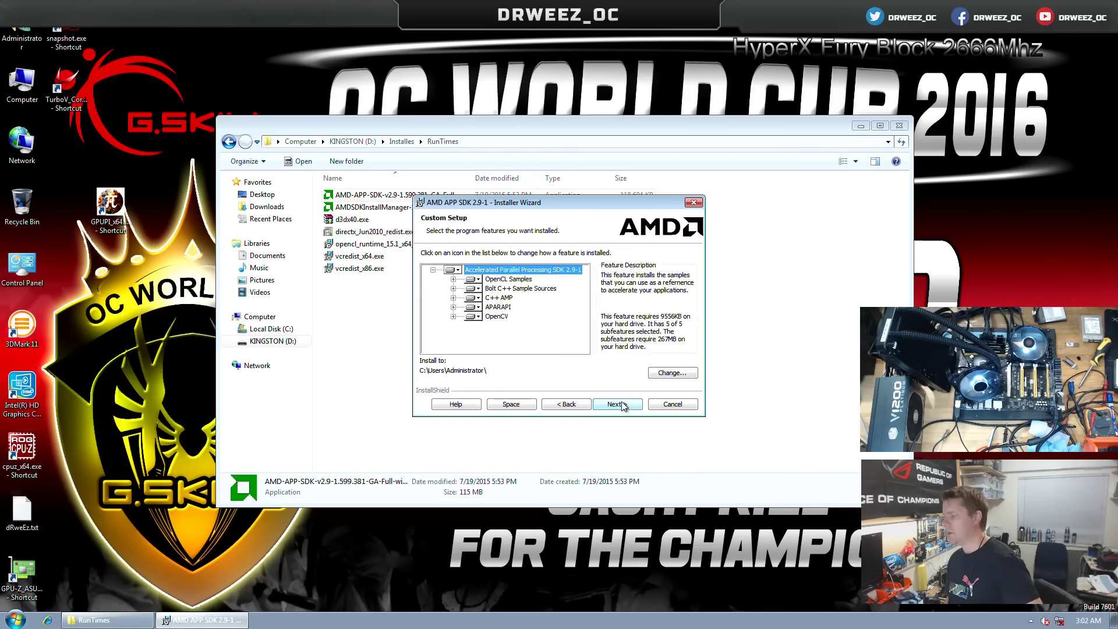
{"action": "left_click", "coordinate": [620, 404]}
{"action": "left_click", "coordinate": [618, 405]}
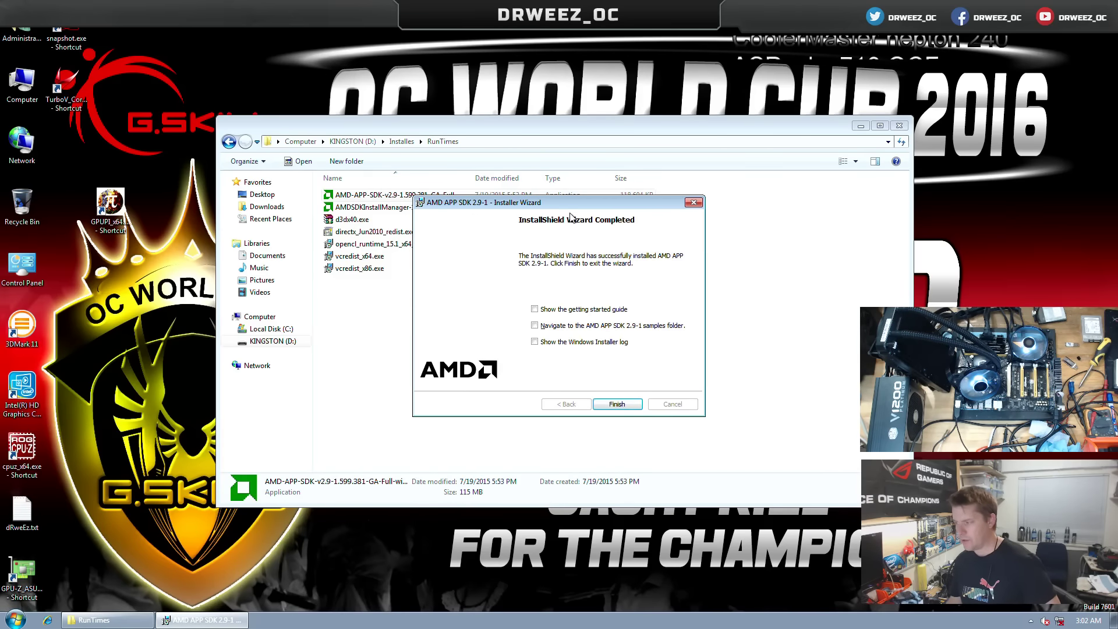
{"action": "left_click", "coordinate": [614, 405]}
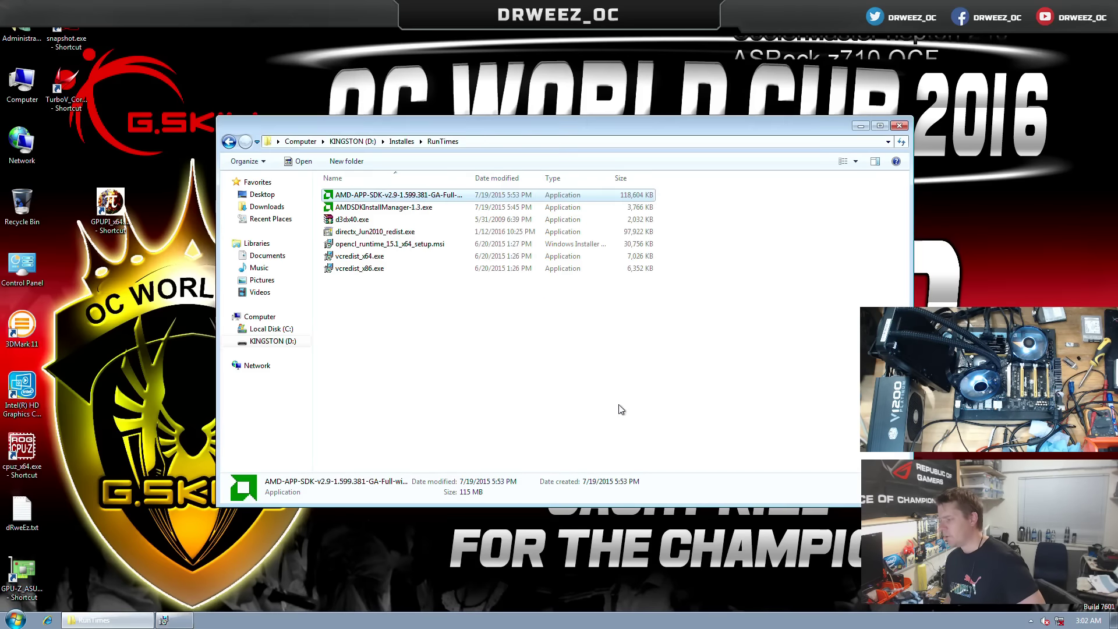
- Close the folder window, start GPUPI again and select AMD Accelerated Parallel Processing as the calculation's OpenCL CPU device
{"action": "left_click", "coordinate": [899, 124]}
{"action": "left_click", "coordinate": [96, 216]}
{"action": "double_click", "coordinate": [113, 203]}
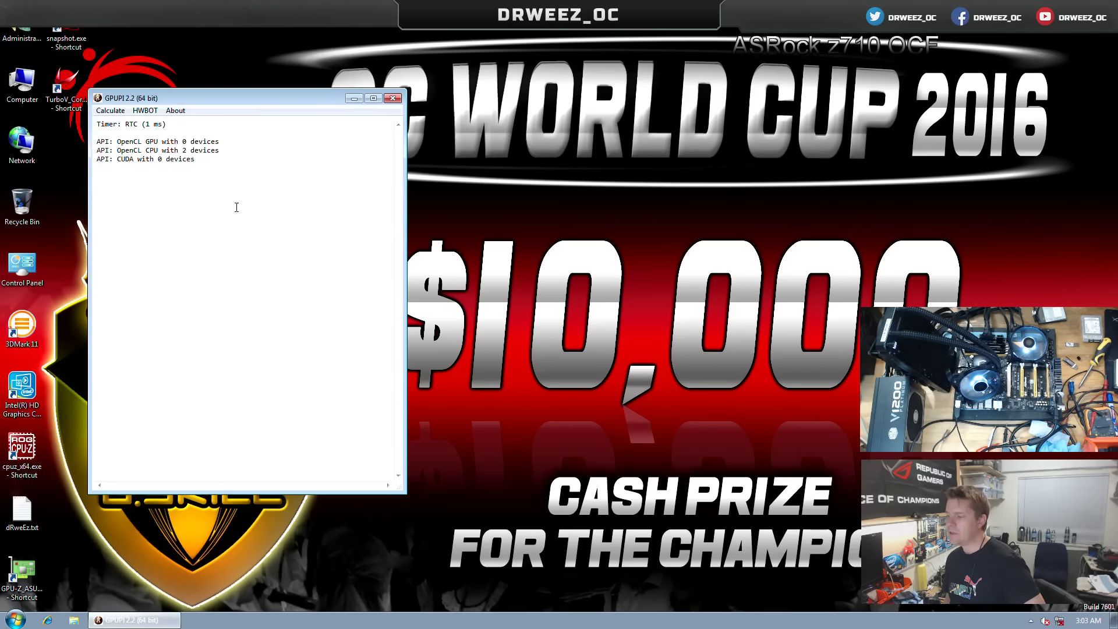
{"action": "left_click", "coordinate": [110, 110]}
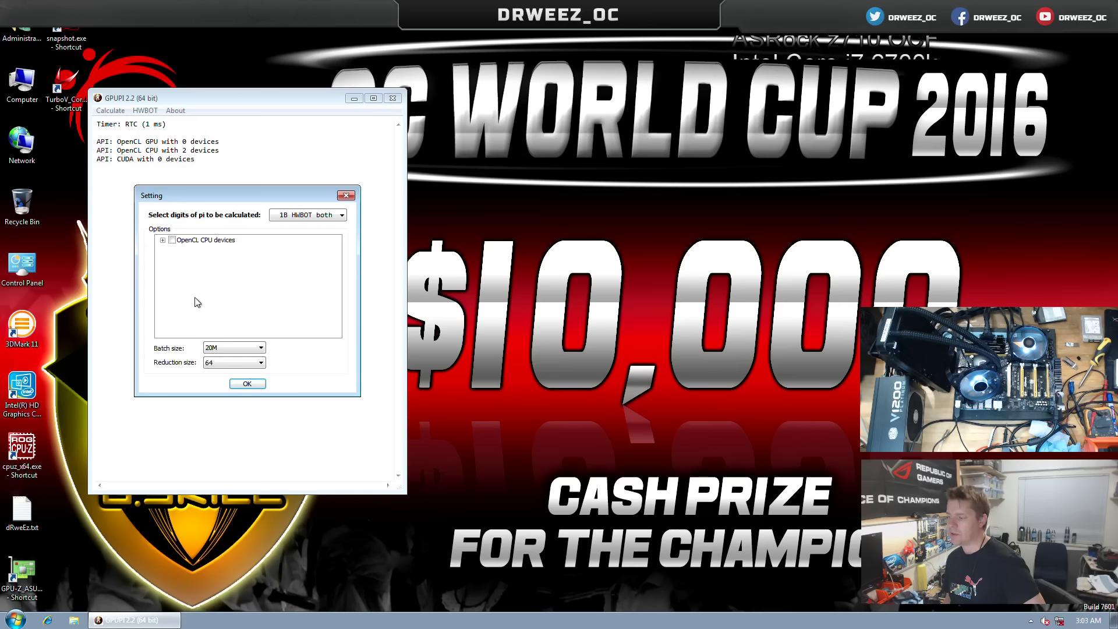
{"action": "left_click", "coordinate": [162, 241]}
{"action": "left_click", "coordinate": [183, 258]}
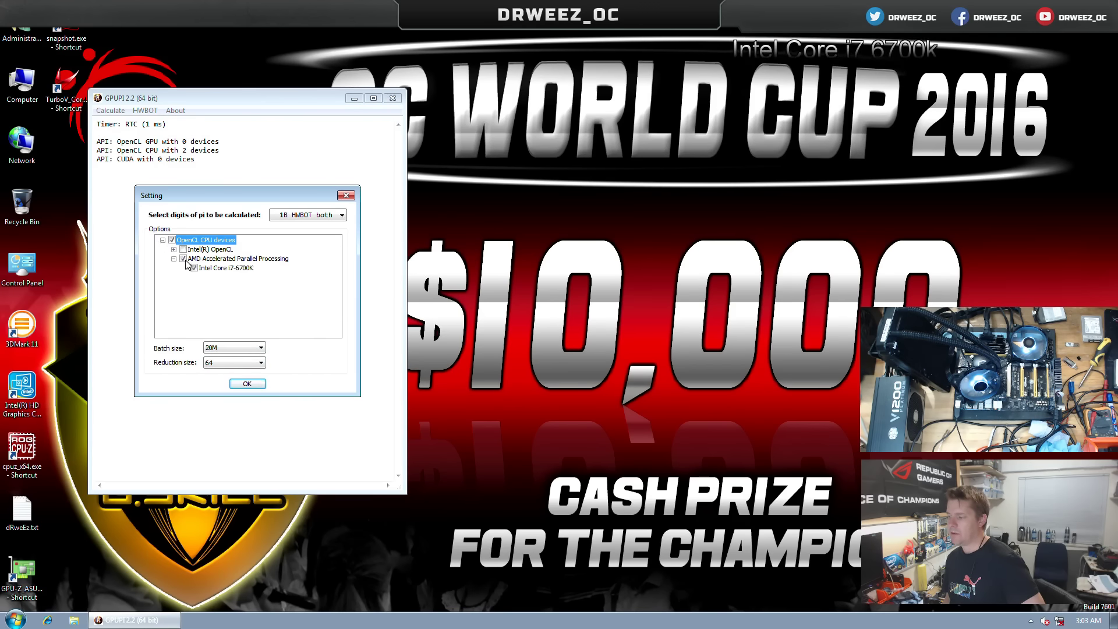
- Try to run the 1B HWBOT calculation on the AMD OpenCL device with batch size 2M and reduction size 256, closing the program
{"action": "left_click", "coordinate": [239, 348]}
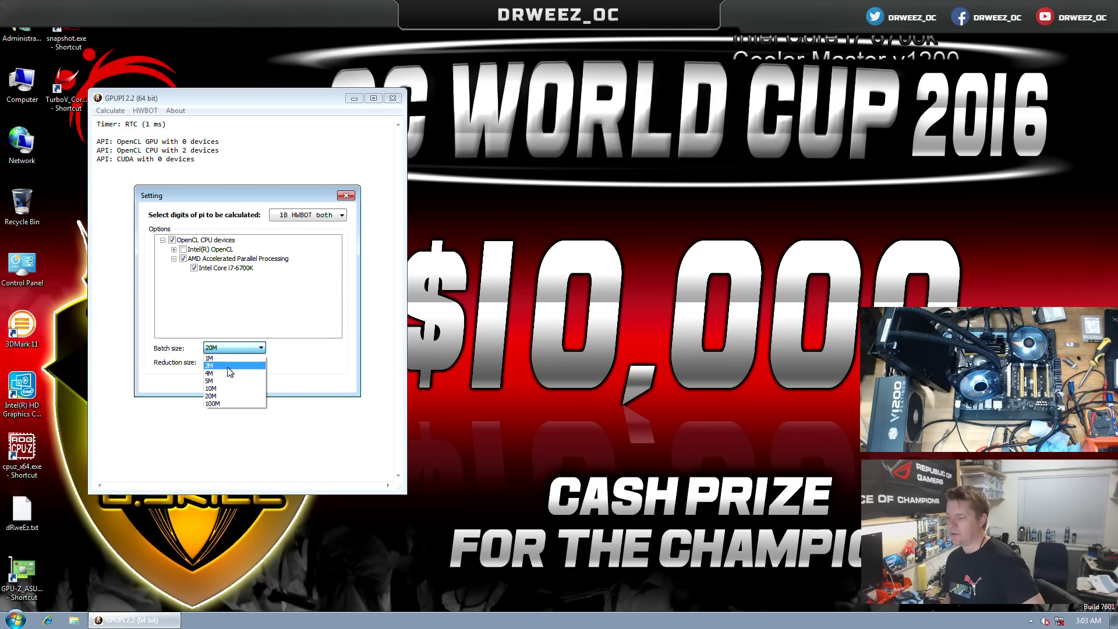
{"action": "left_click", "coordinate": [227, 366]}
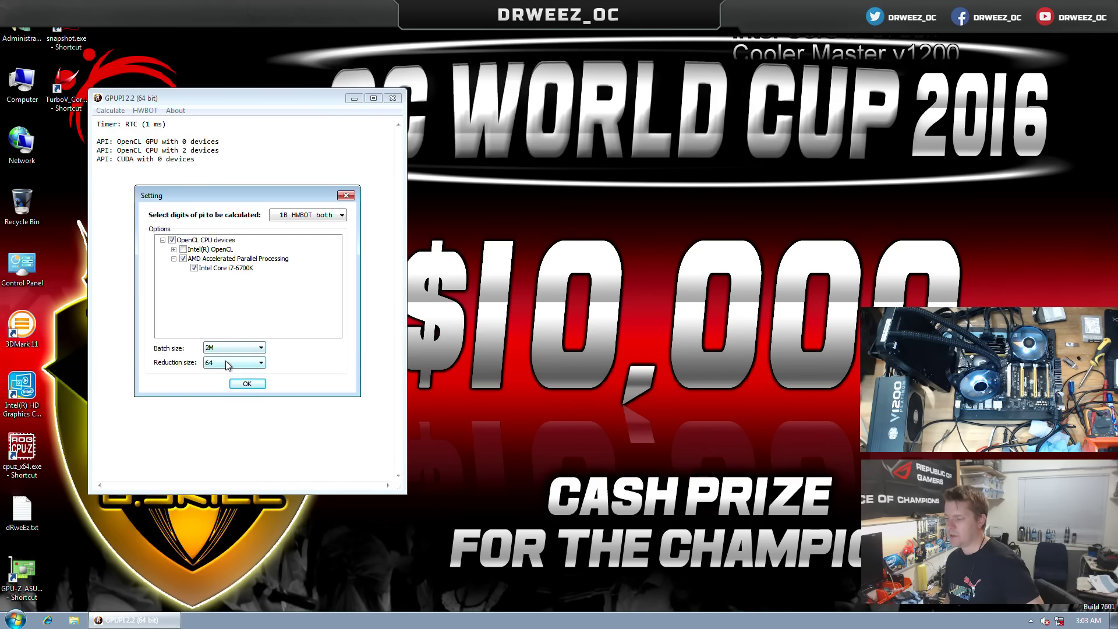
{"action": "left_click", "coordinate": [227, 362]}
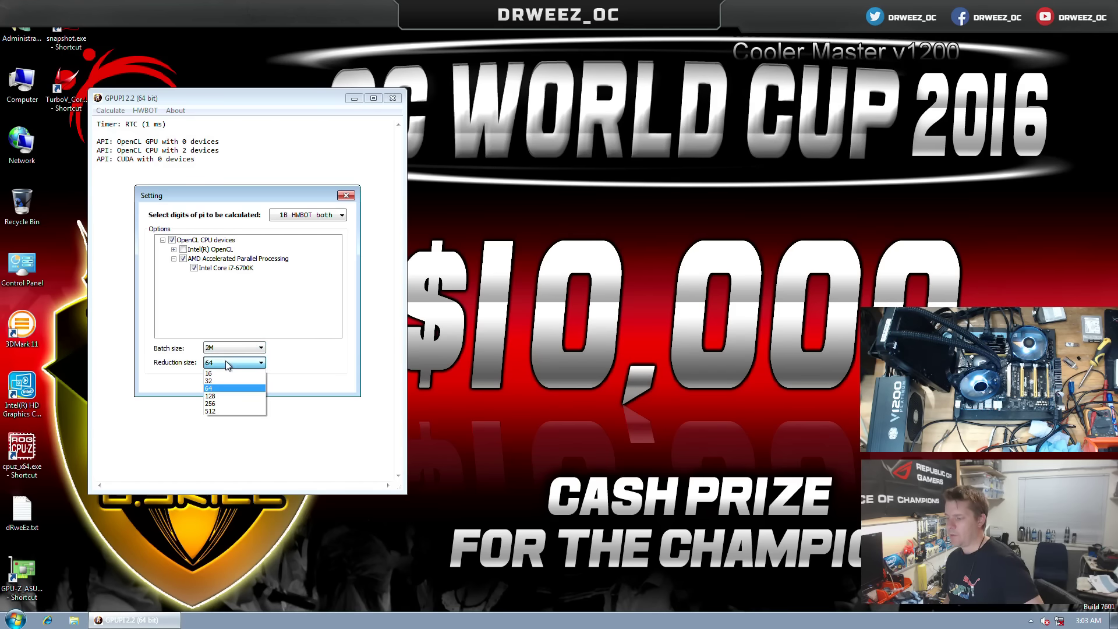
{"action": "left_click", "coordinate": [221, 404]}
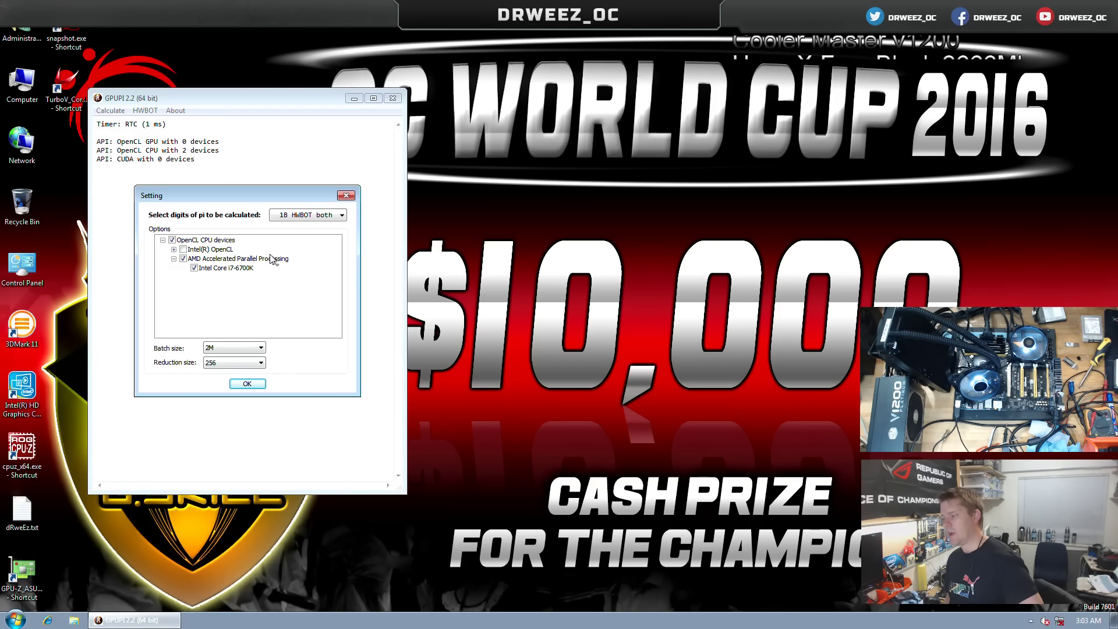
{"action": "left_click", "coordinate": [246, 383]}
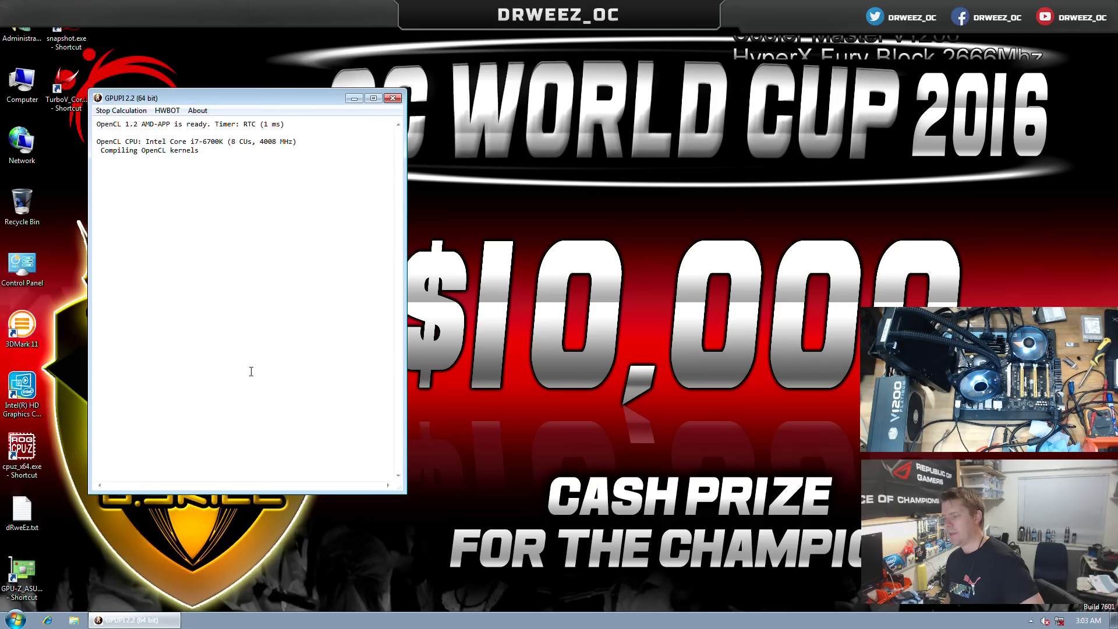
{"action": "left_click", "coordinate": [210, 317]}
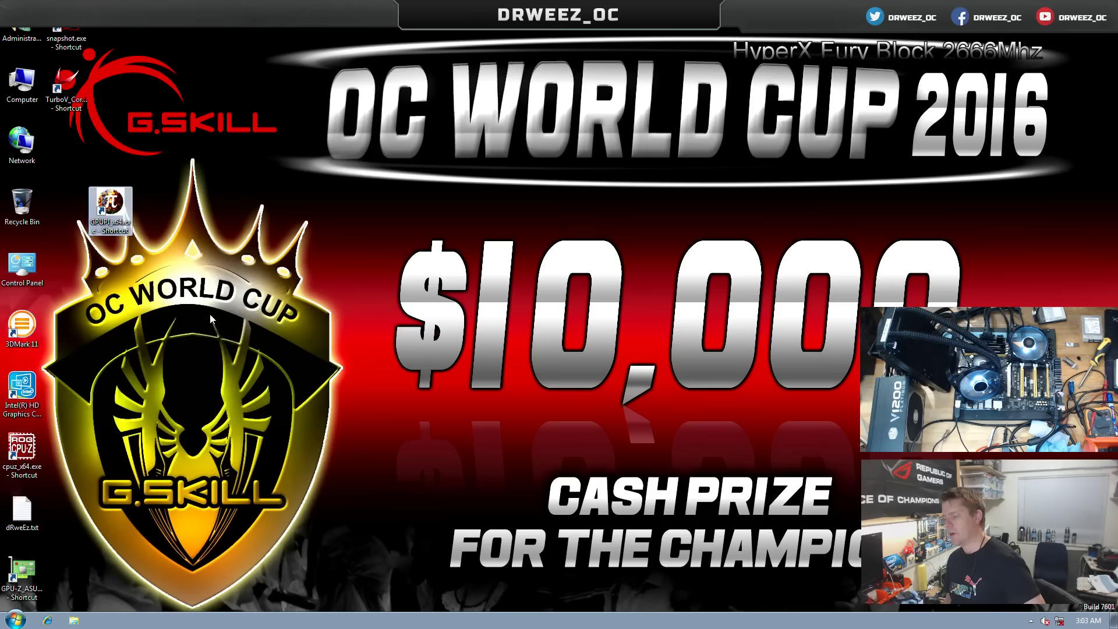
- Restart GPUPI and set the calculation's batch size to 1M and reduction size to 16
{"action": "double_click", "coordinate": [103, 210]}
{"action": "left_click", "coordinate": [125, 125]}
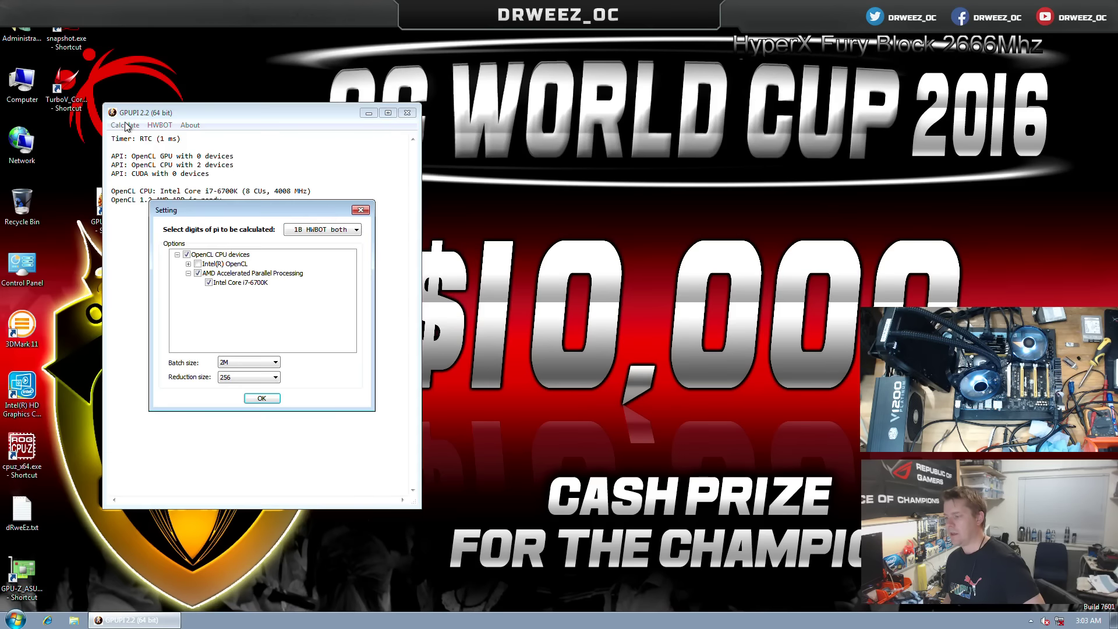
{"action": "left_click", "coordinate": [260, 361]}
{"action": "left_click", "coordinate": [247, 371]}
{"action": "left_click", "coordinate": [254, 378]}
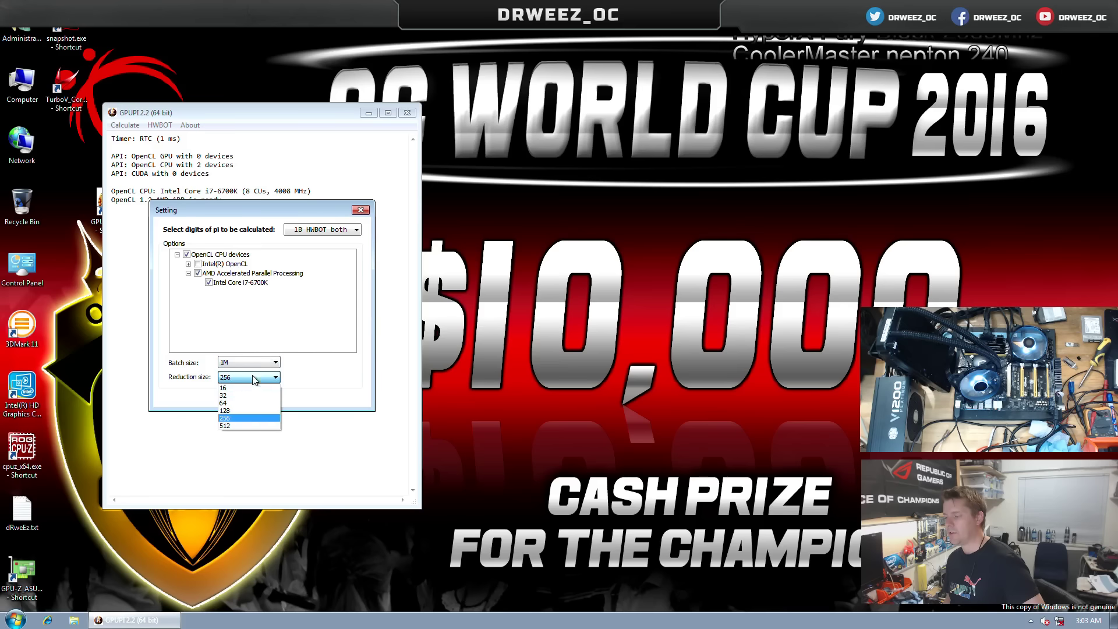
{"action": "left_click", "coordinate": [251, 388]}
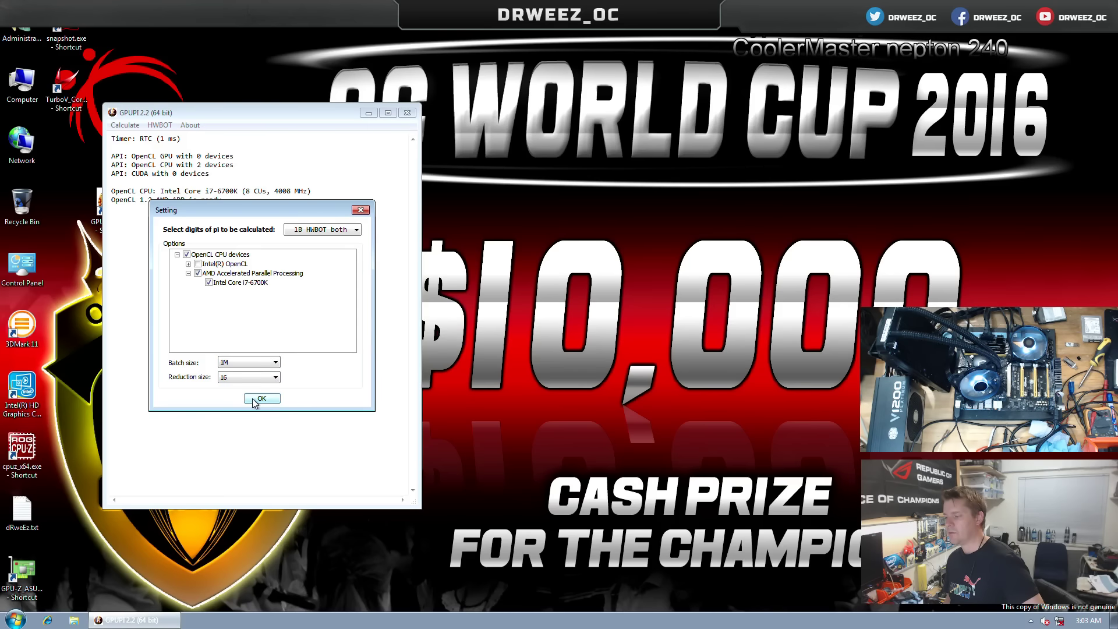
- Select 100M HWBOT CPU as the digits of pi, try to run the calculation on AMD OpenCL, and close the program
{"action": "left_click", "coordinate": [305, 230]}
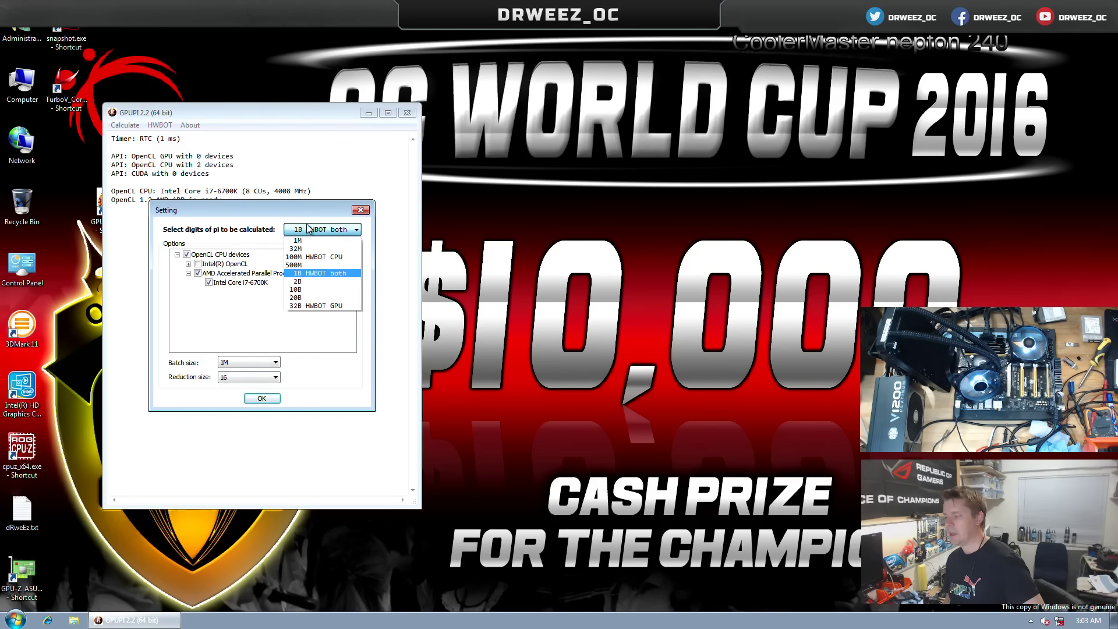
{"action": "left_click", "coordinate": [326, 249]}
{"action": "left_click", "coordinate": [320, 228]}
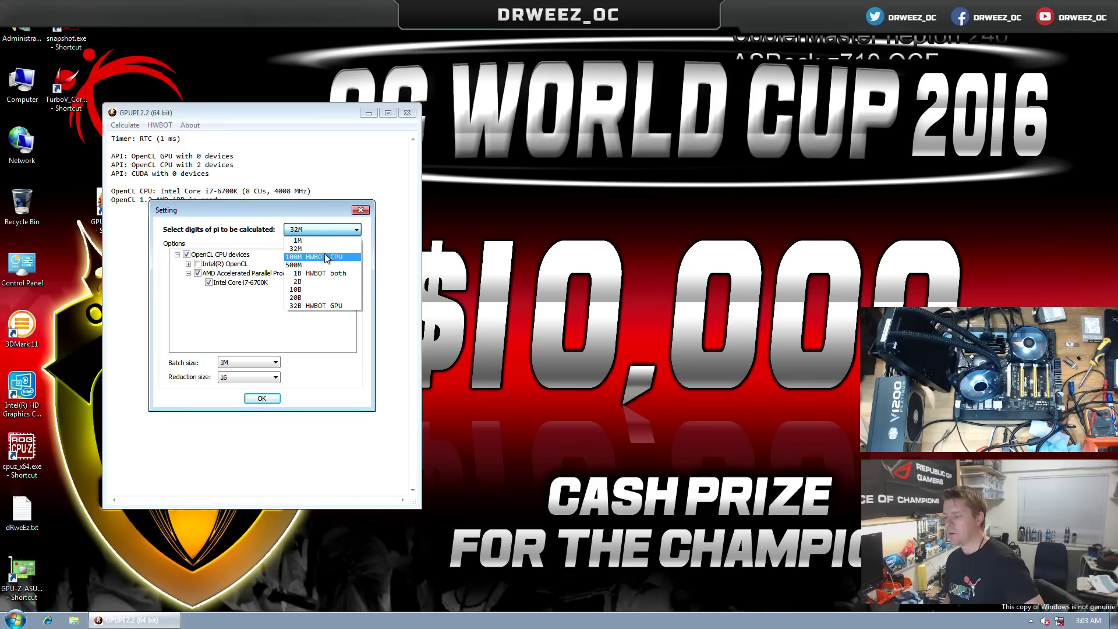
{"action": "left_click", "coordinate": [325, 258]}
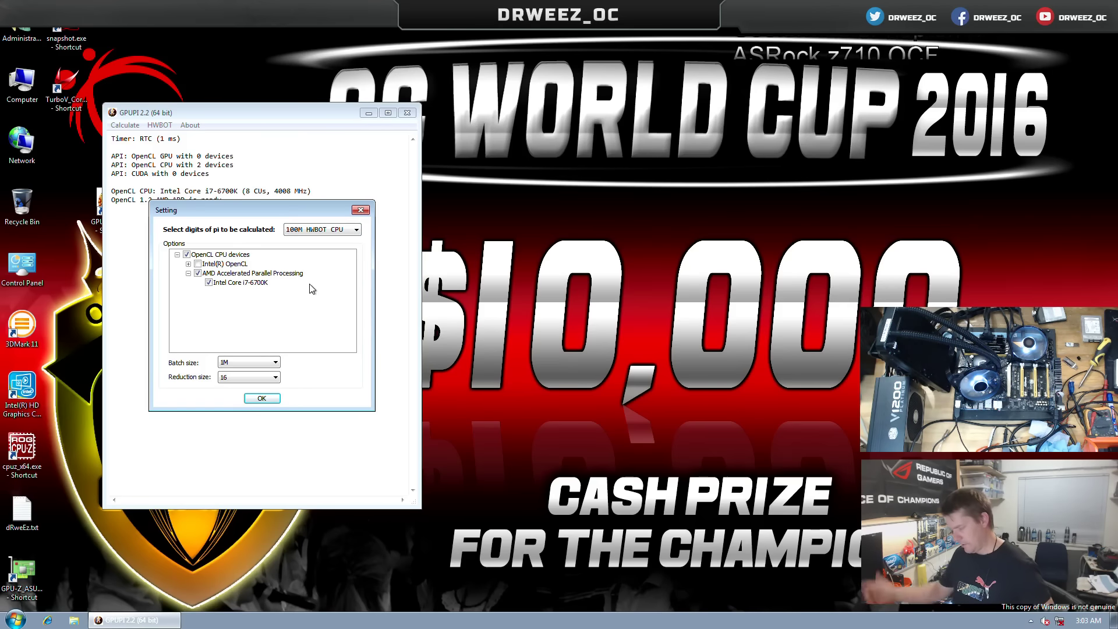
{"action": "left_click", "coordinate": [261, 398]}
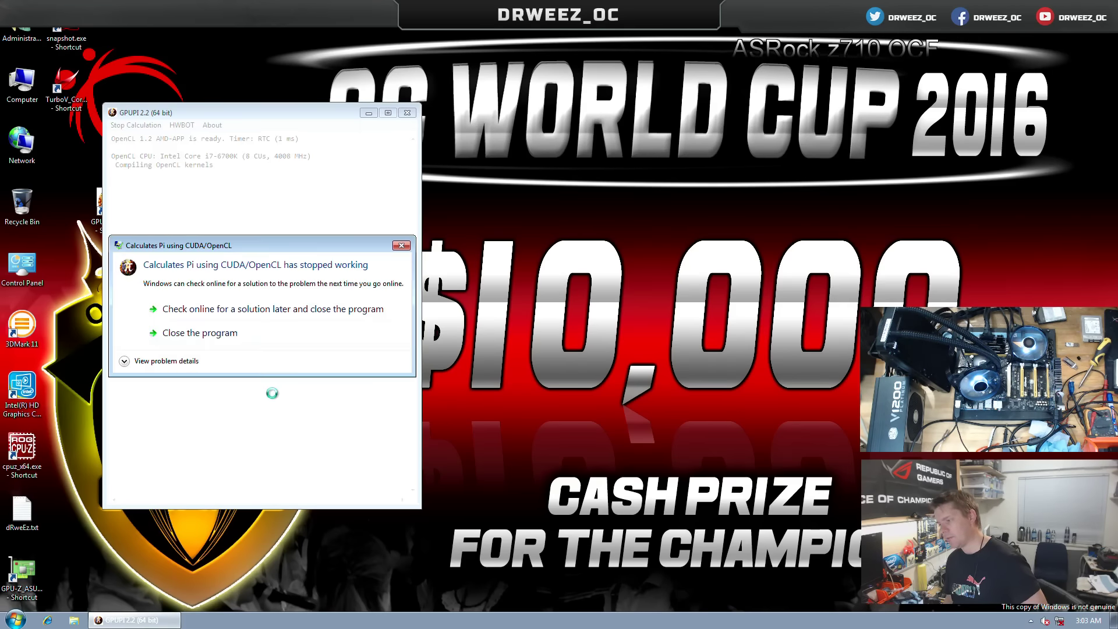
{"action": "left_click", "coordinate": [172, 335]}
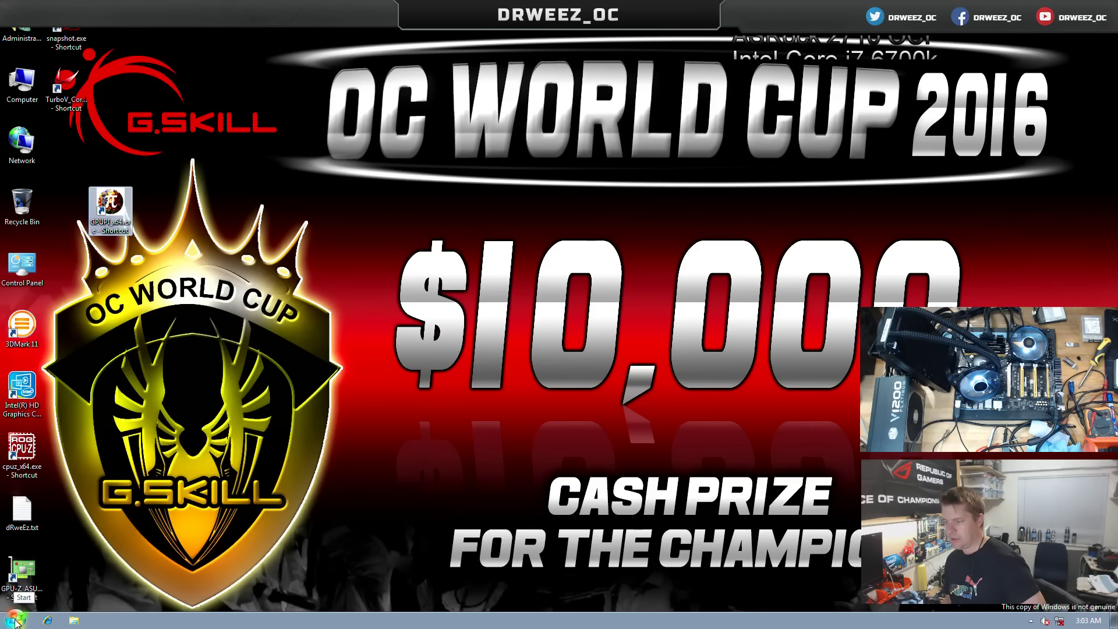
- Start GPUPI again, select Intel(R) OpenCL as the CPU device and run the 100M HWBOT CPU calculation
{"action": "double_click", "coordinate": [110, 208]}
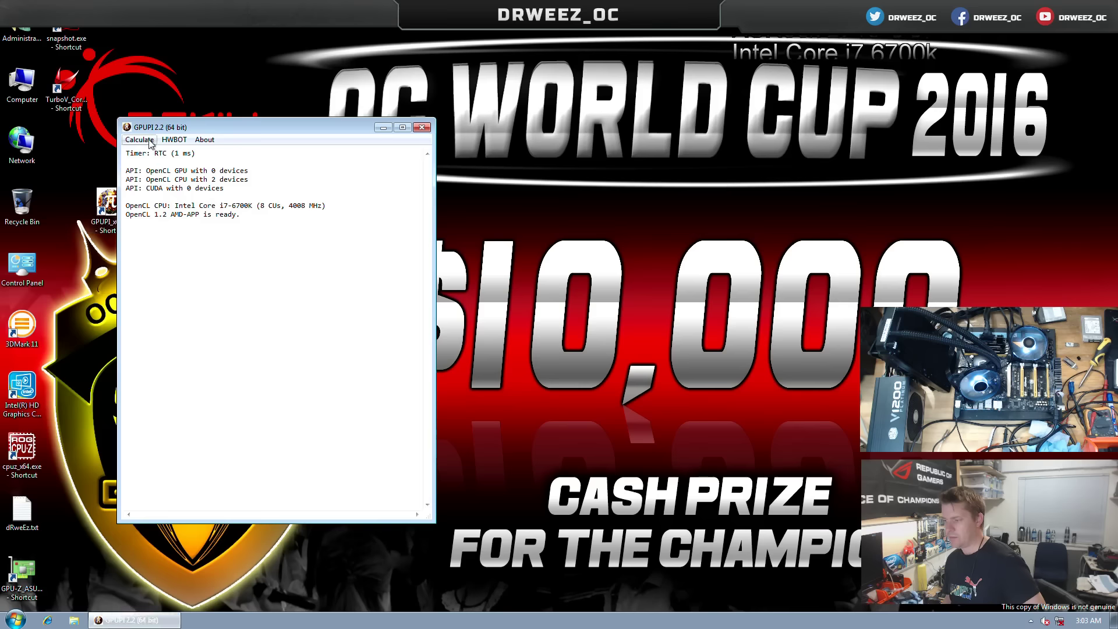
{"action": "left_click", "coordinate": [140, 139]}
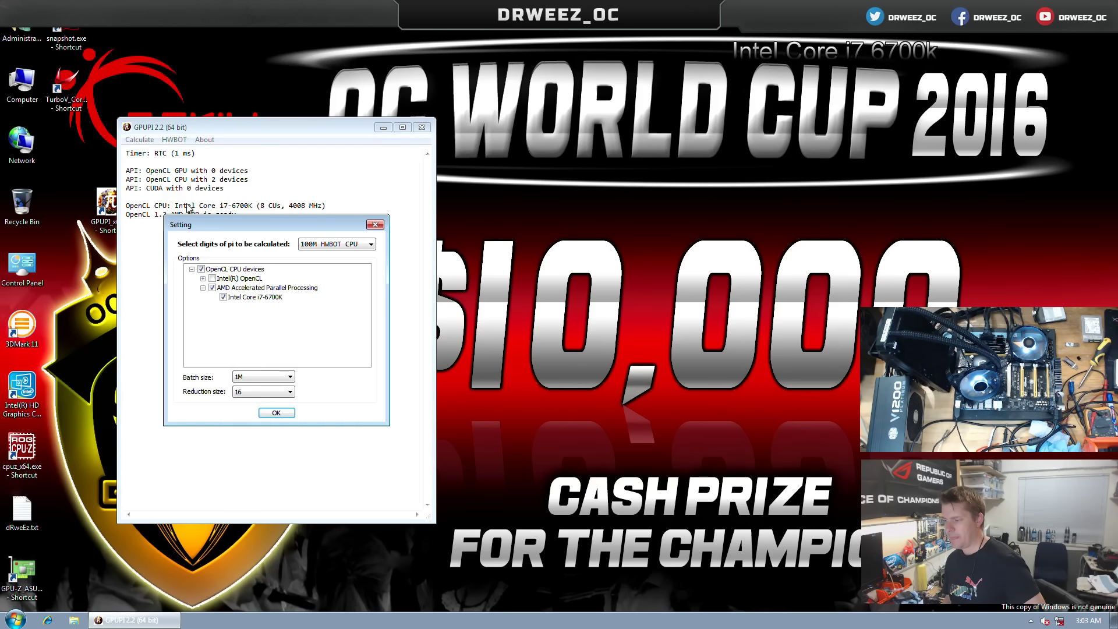
{"action": "left_click", "coordinate": [213, 278]}
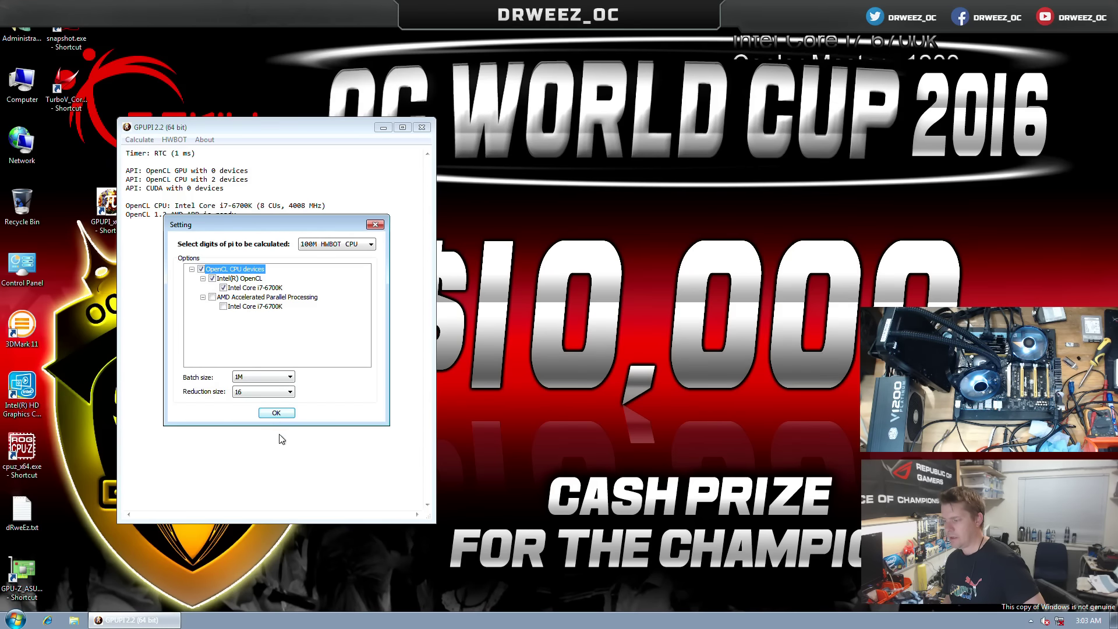
{"action": "left_click", "coordinate": [276, 412]}
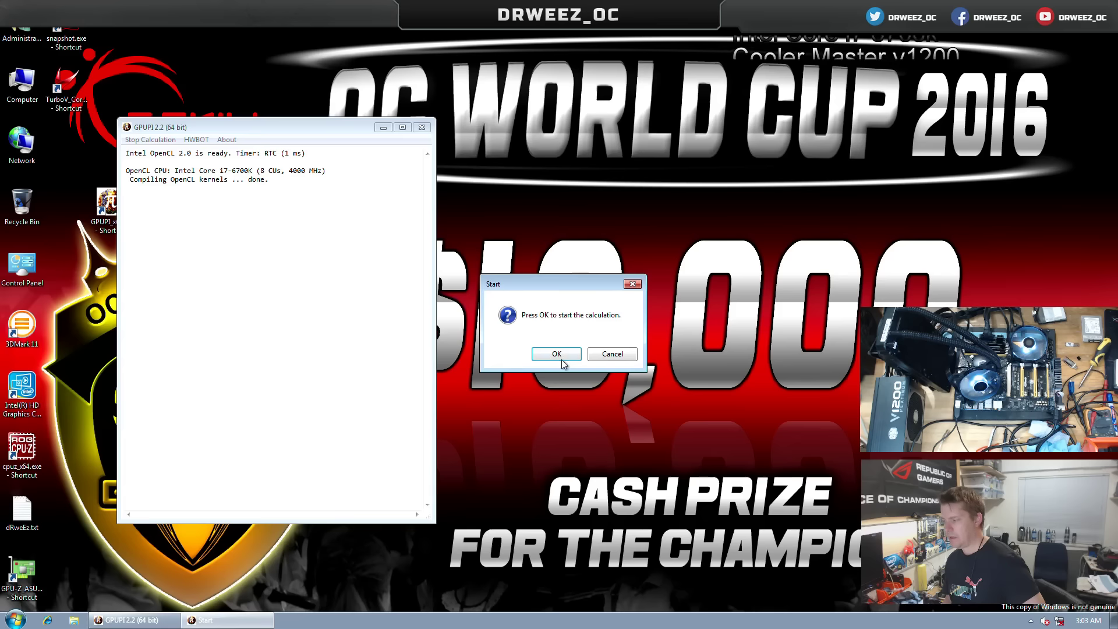
{"action": "left_click", "coordinate": [557, 354]}
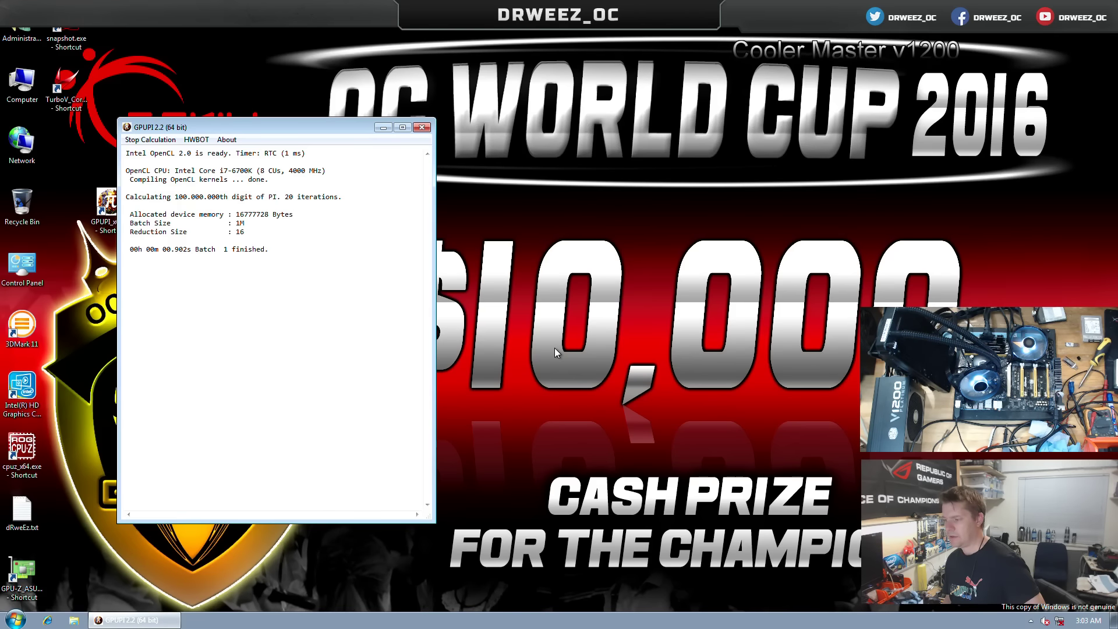